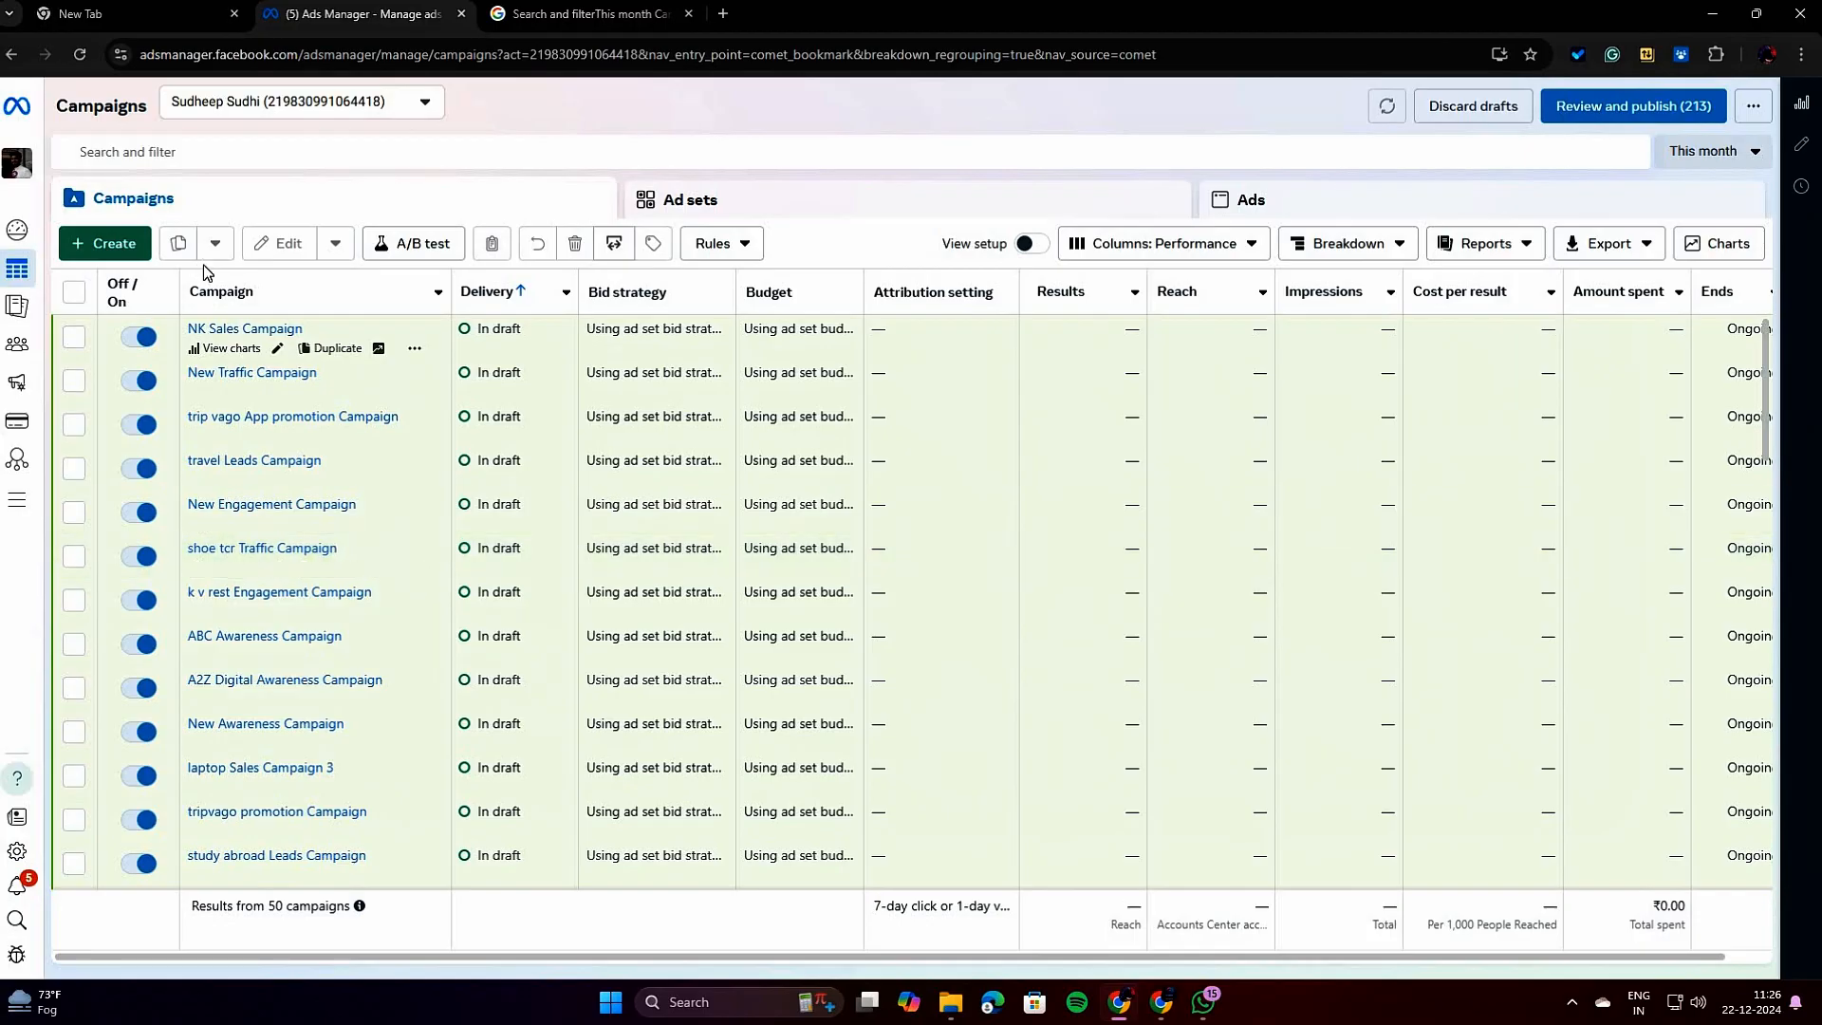
# Start creating a new campaign and preview the objectives from Awareness through Sales.
pyautogui.click(114, 244)
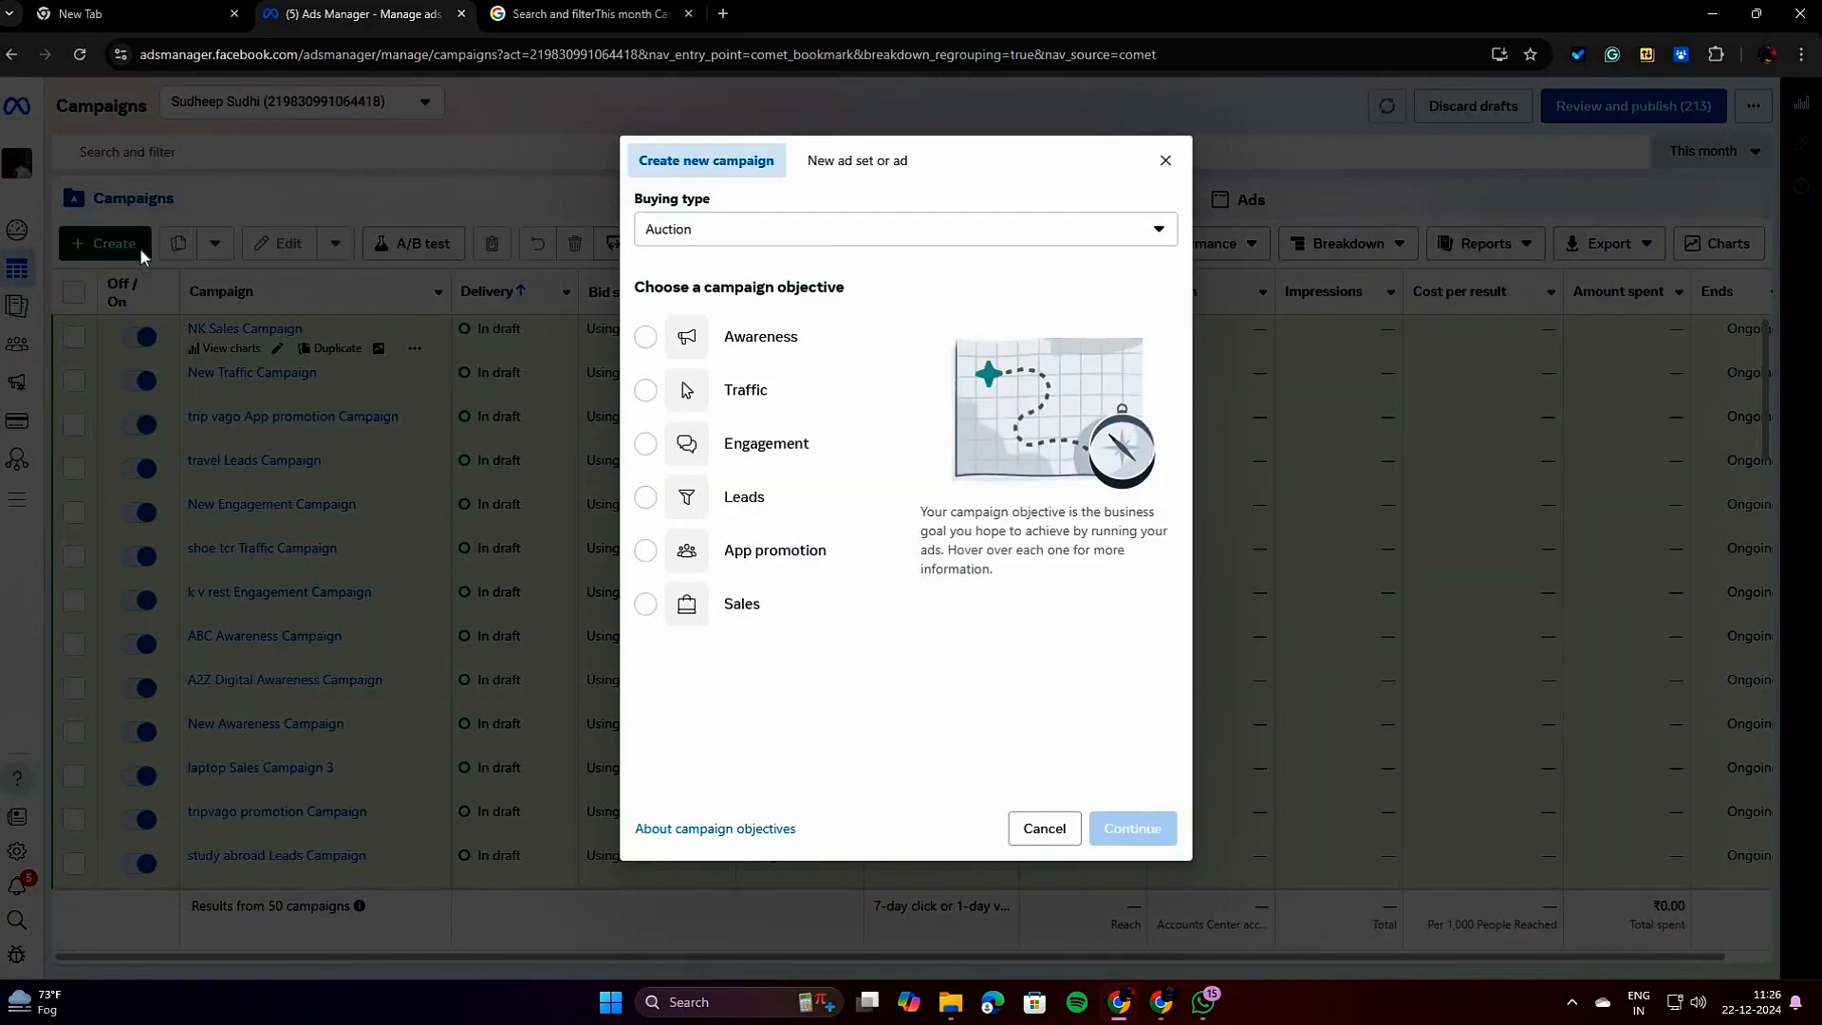
pyautogui.moveTo(833, 348)
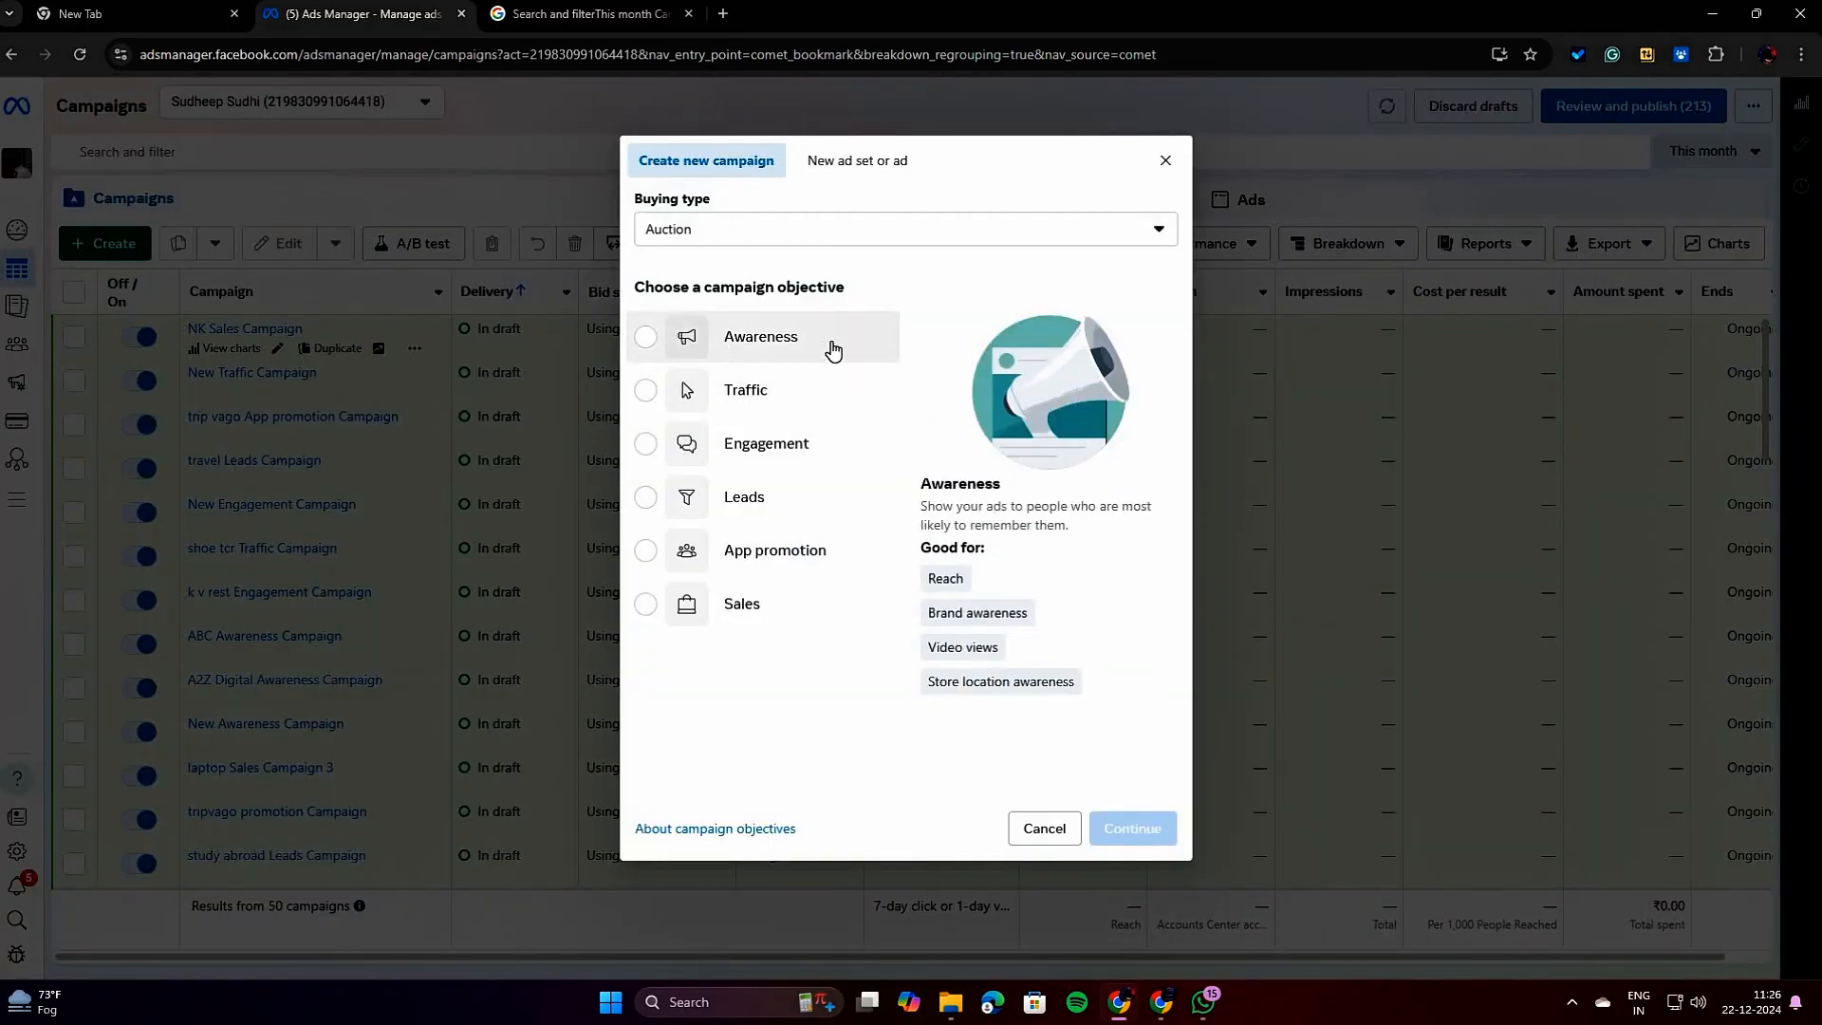
pyautogui.click(760, 400)
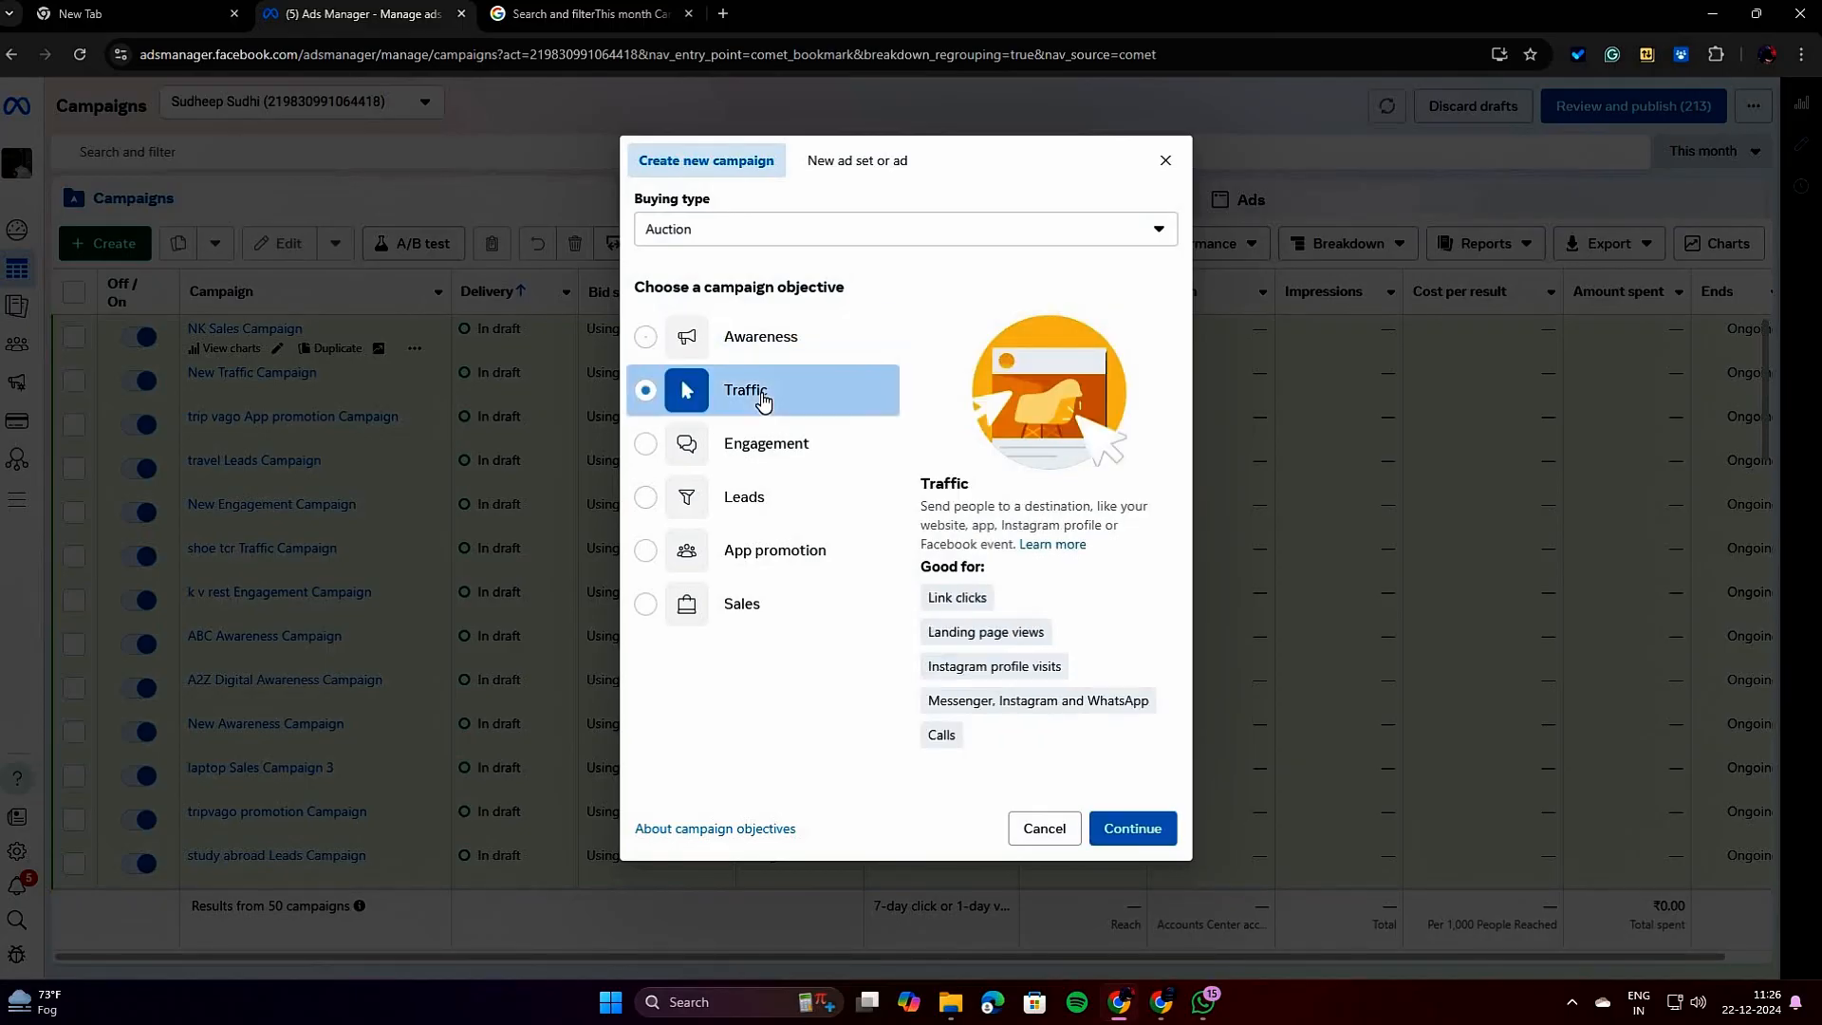
pyautogui.click(778, 456)
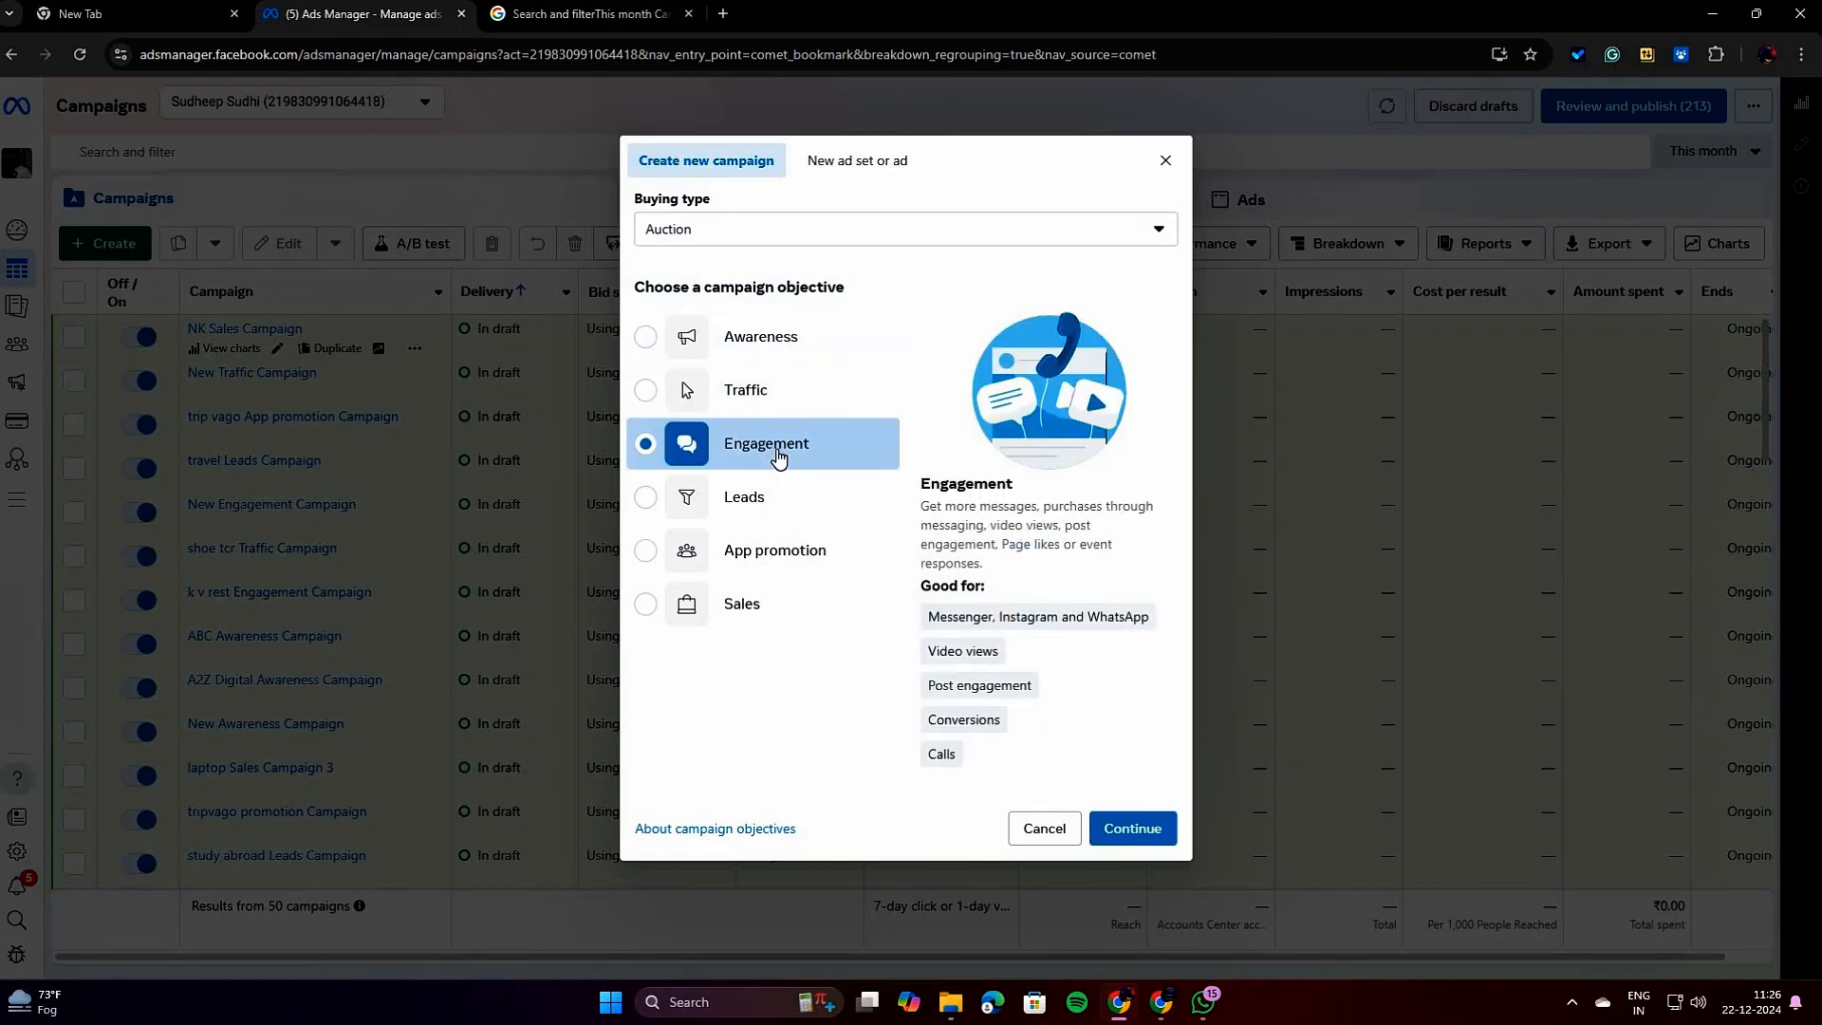
pyautogui.click(761, 511)
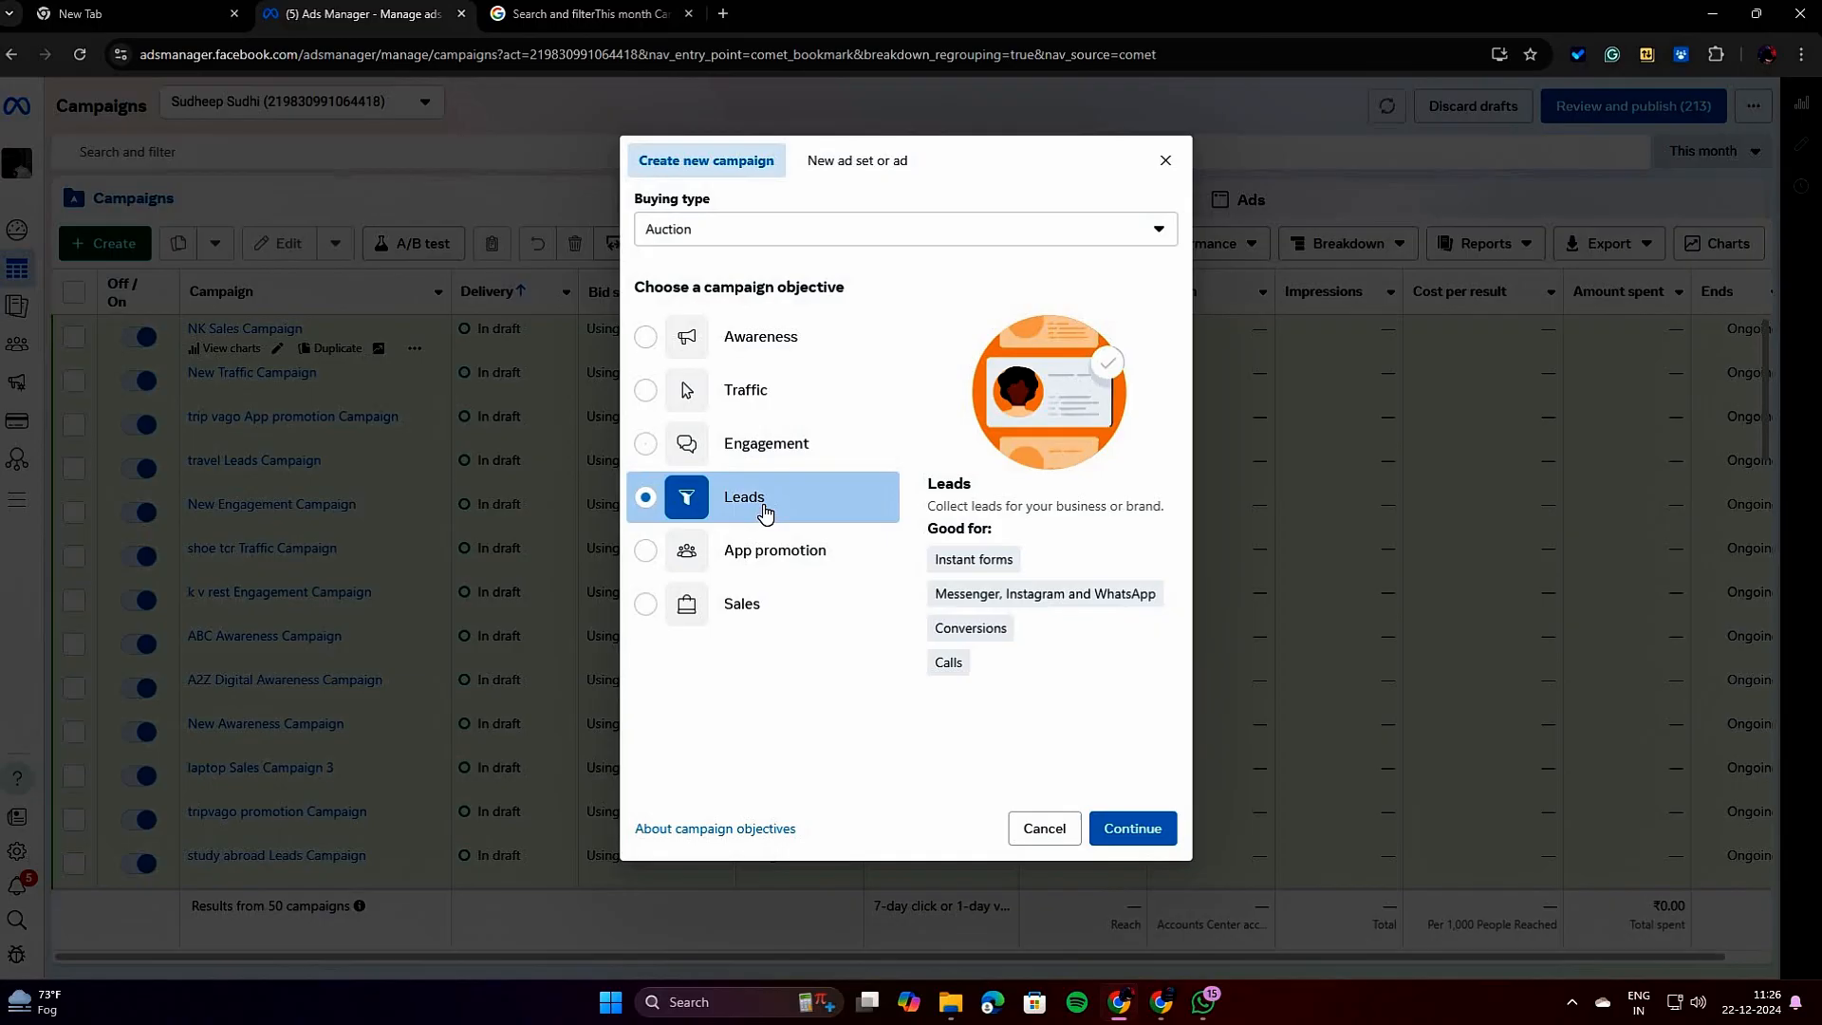
pyautogui.click(804, 568)
pyautogui.click(799, 604)
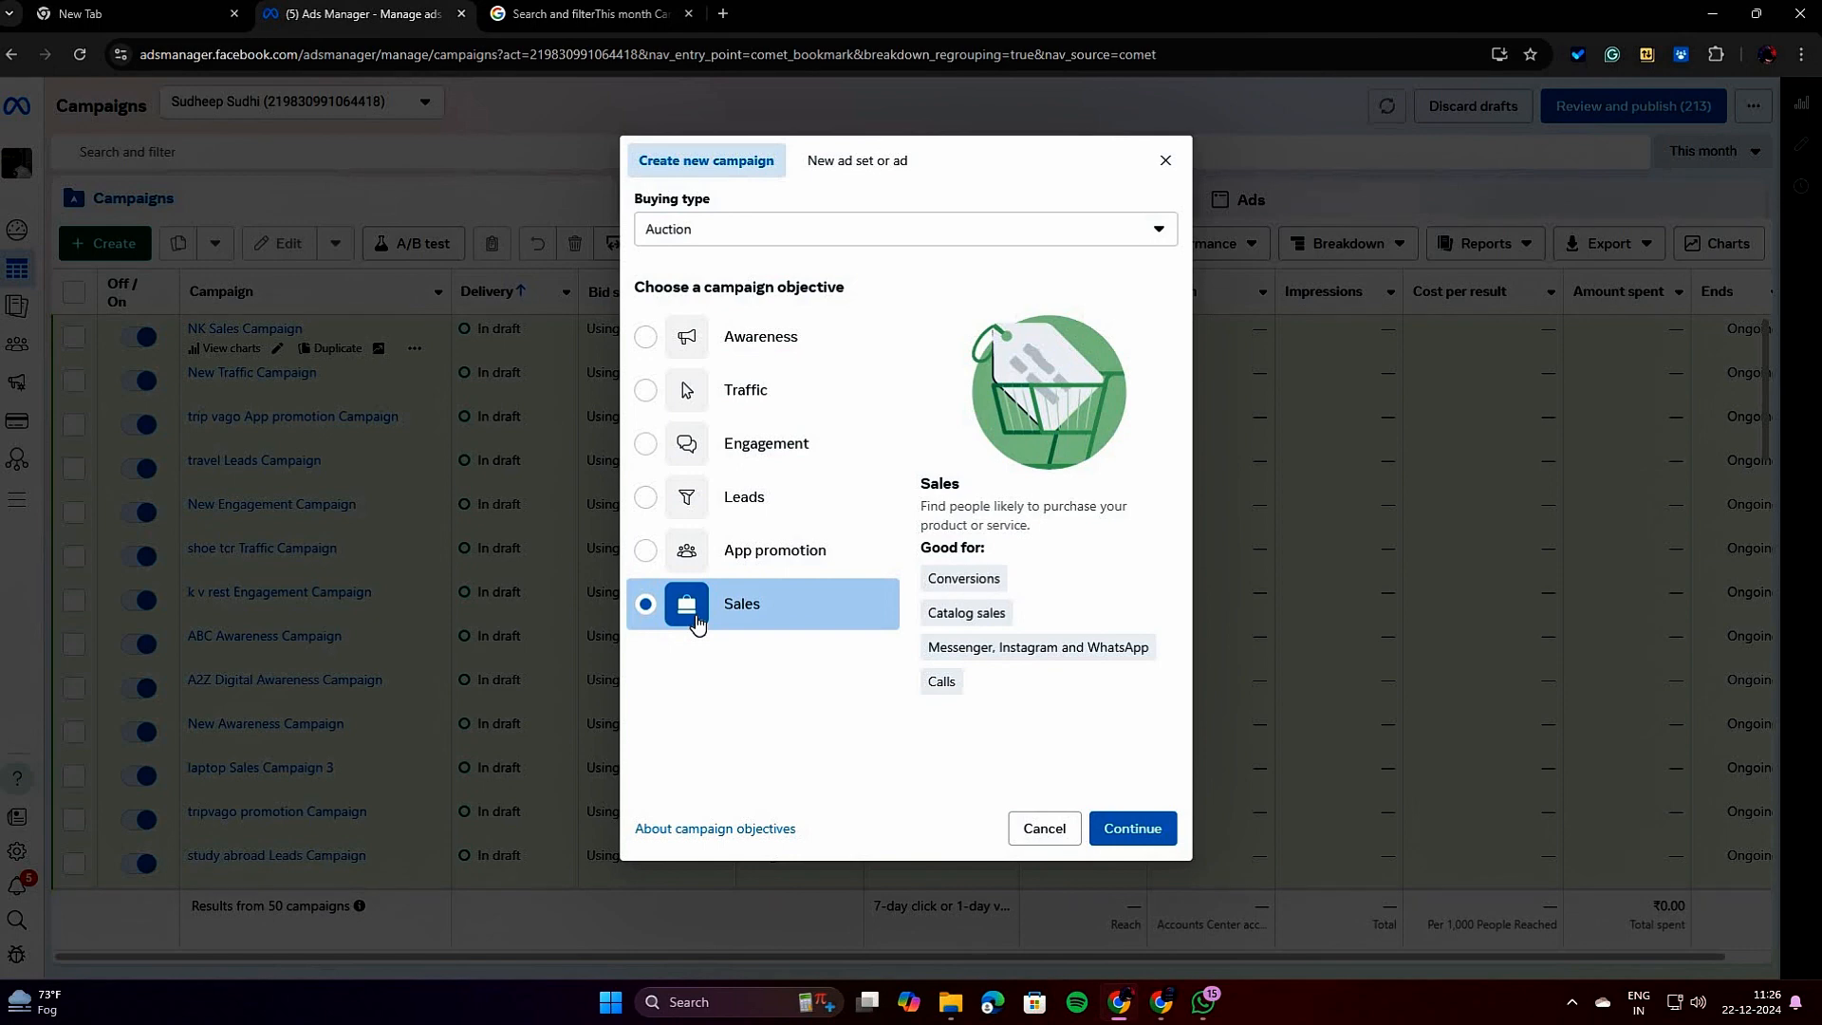
# Compare what each campaign objective is good for, going through Awareness, Traffic, Engagement, Leads, App promotion and Sales in order.
pyautogui.doubleClick(988, 281)
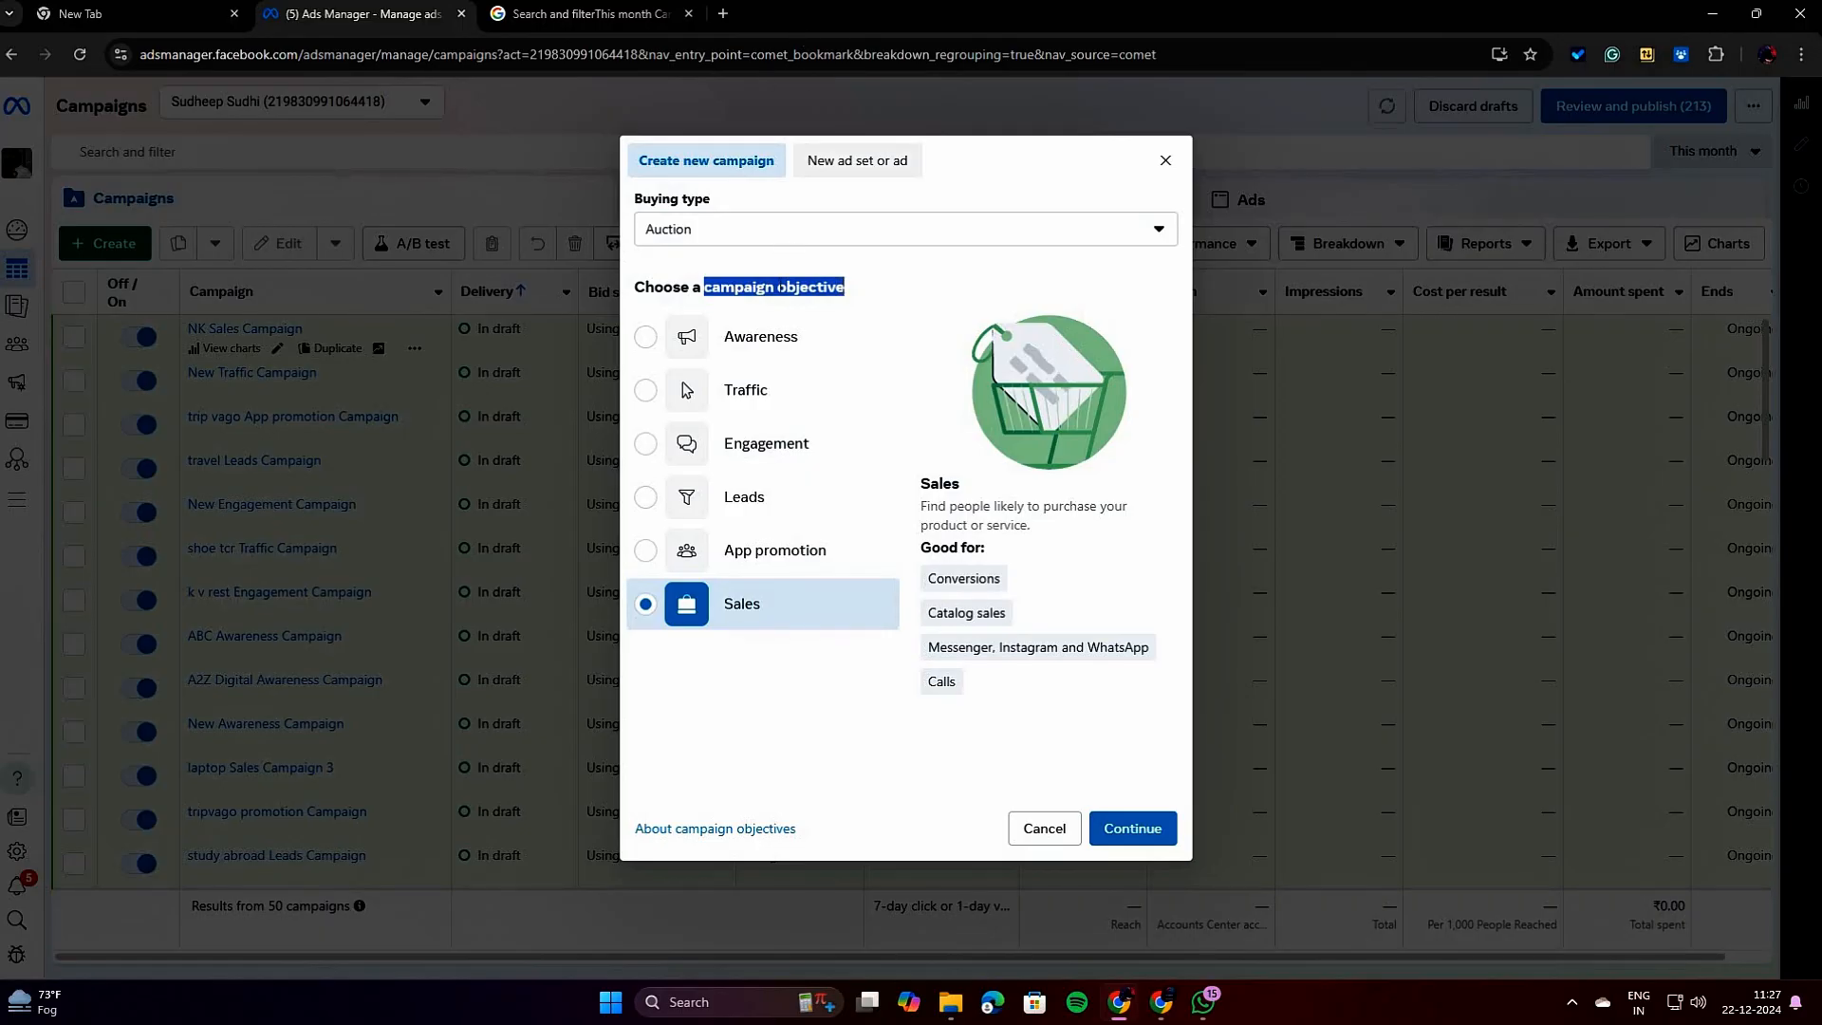
pyautogui.click(754, 344)
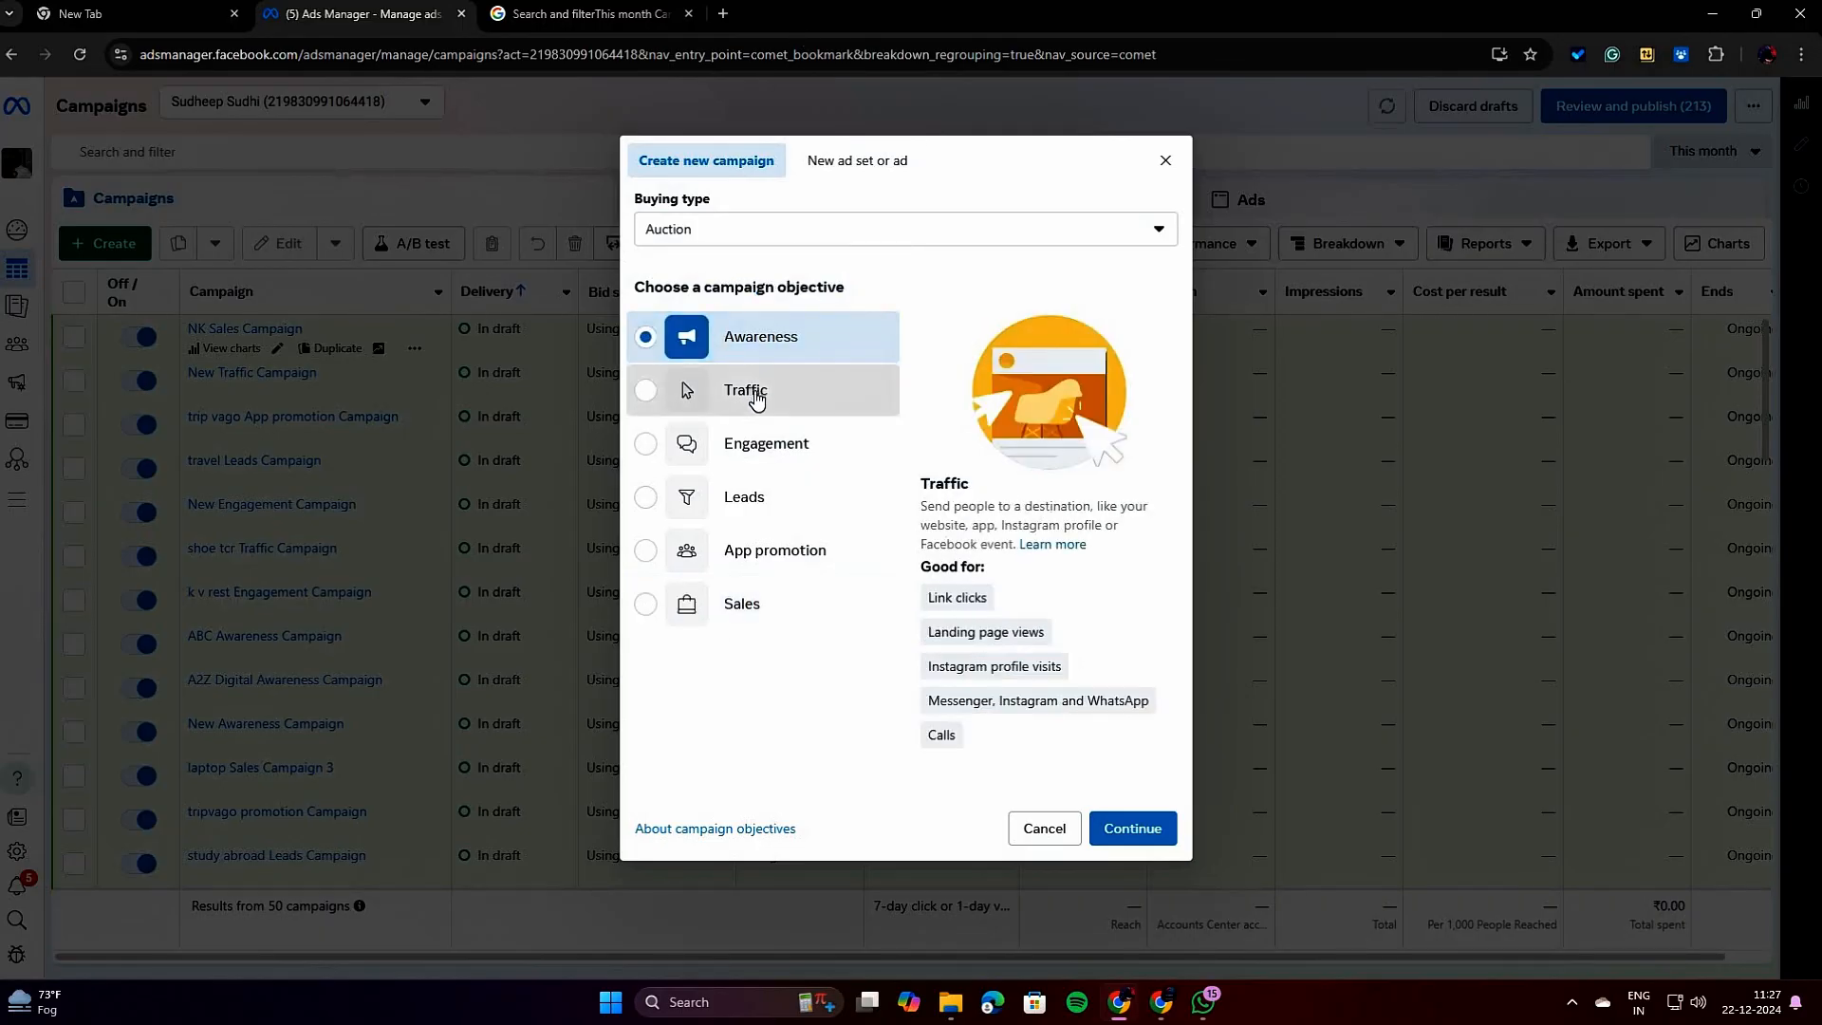
pyautogui.click(752, 393)
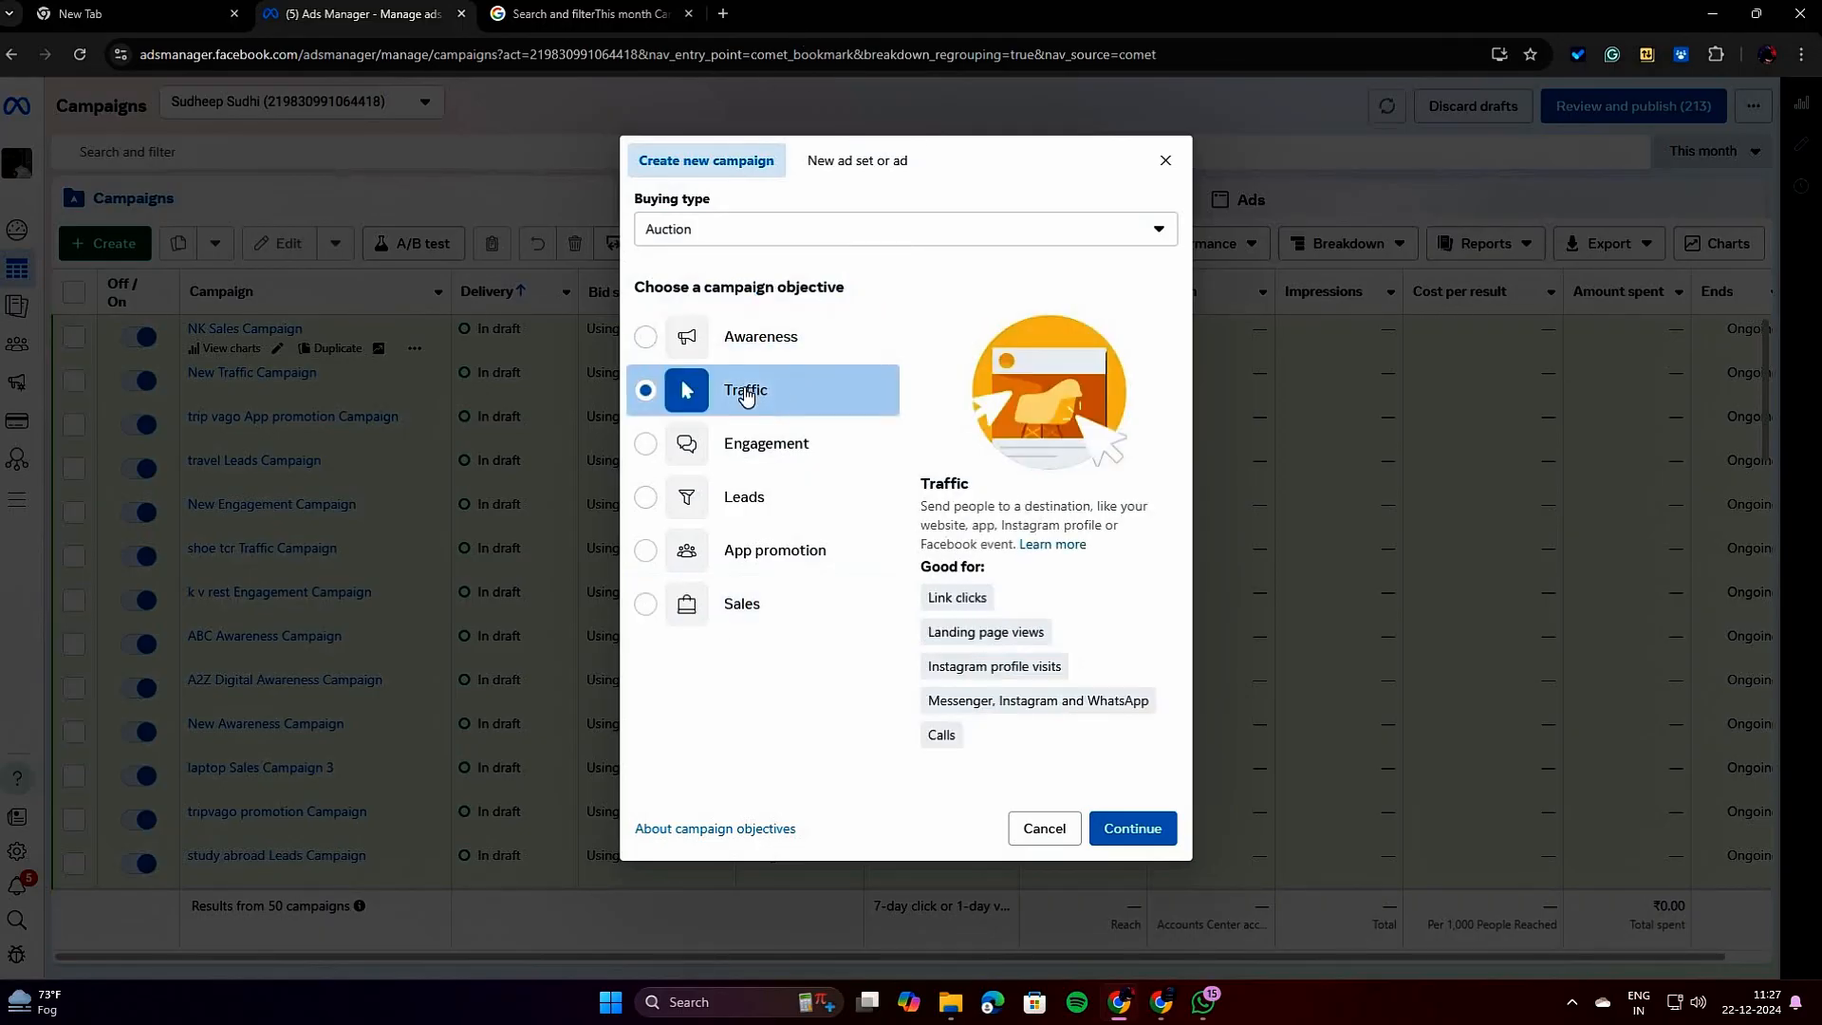
pyautogui.click(786, 461)
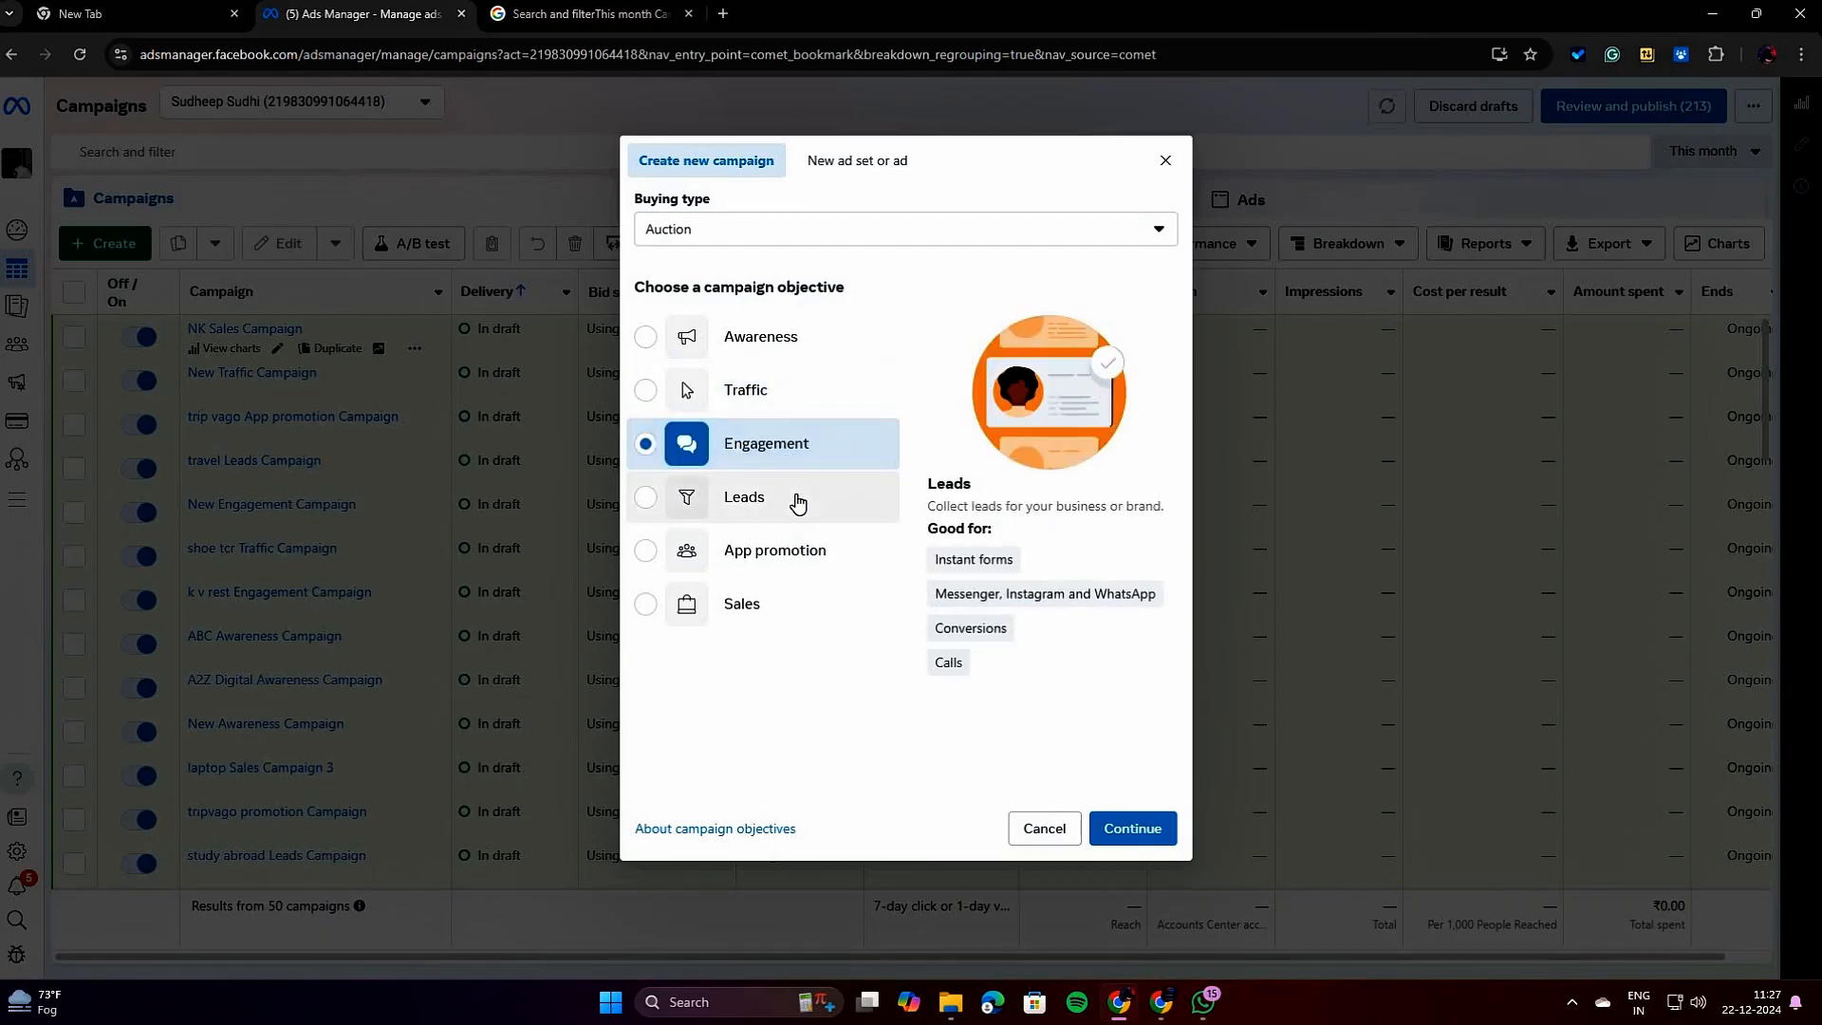
pyautogui.click(797, 502)
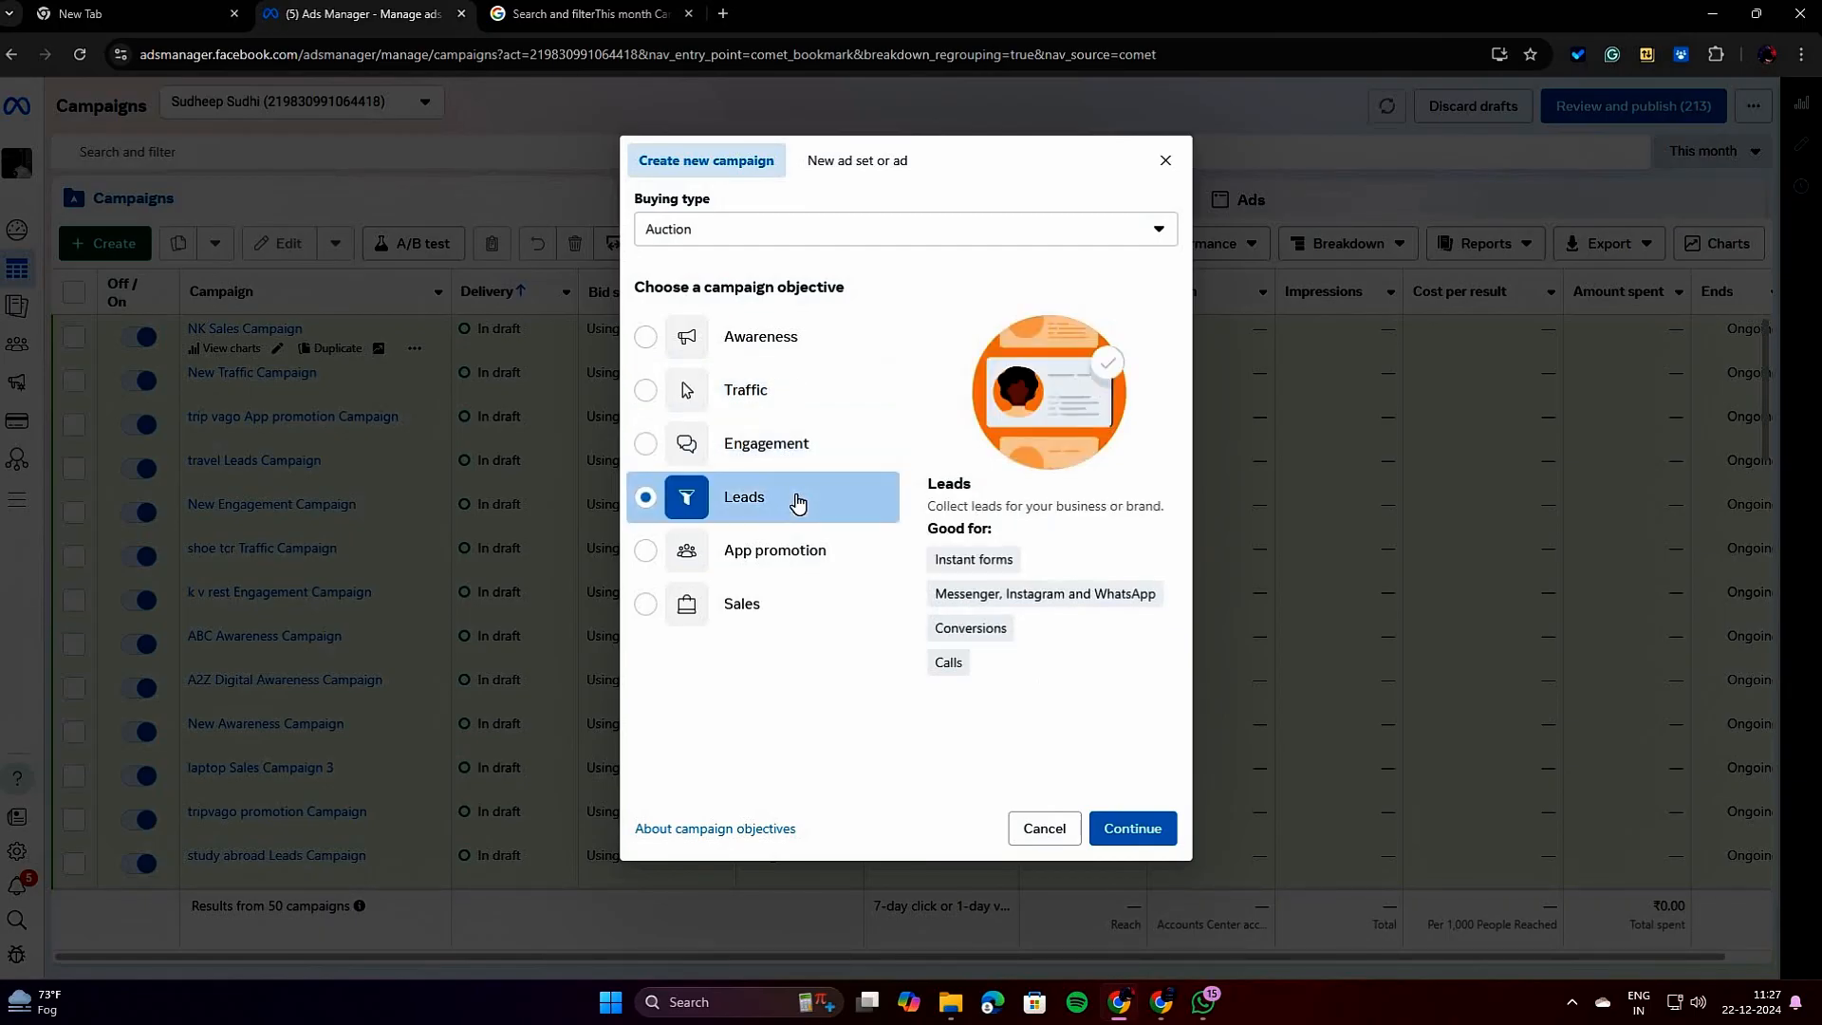
pyautogui.click(821, 564)
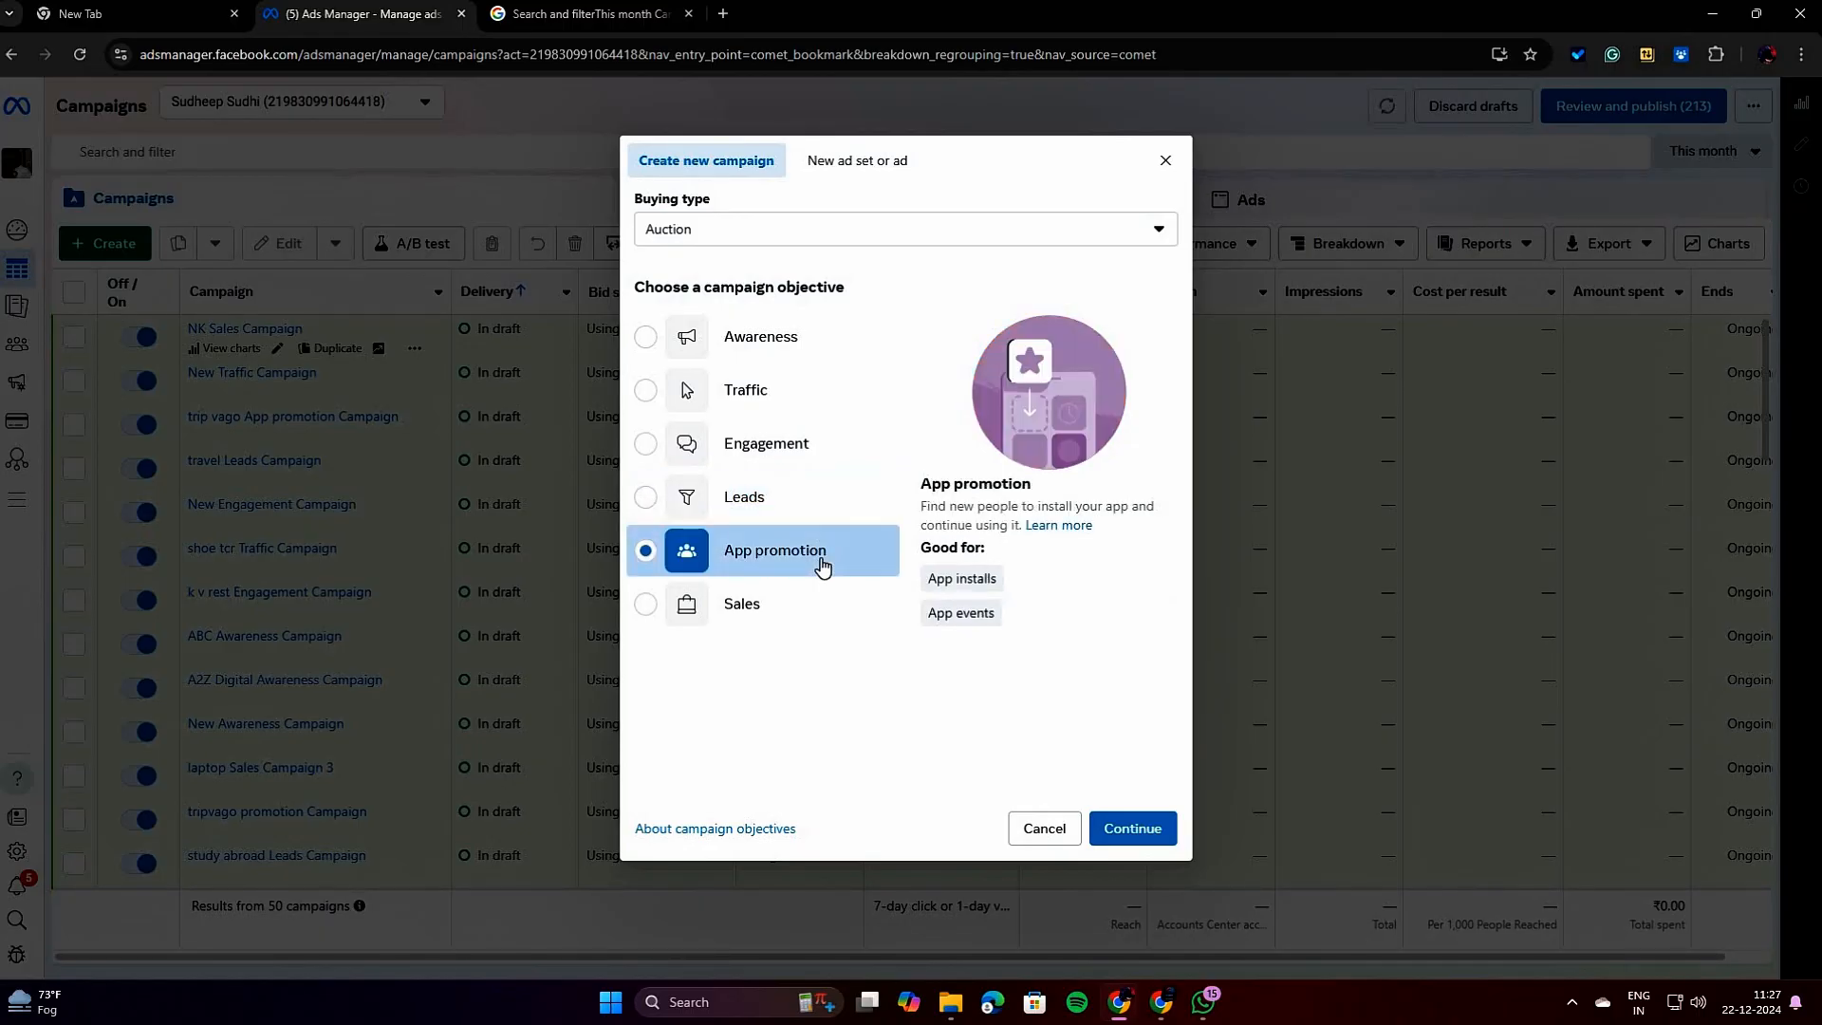
pyautogui.click(791, 602)
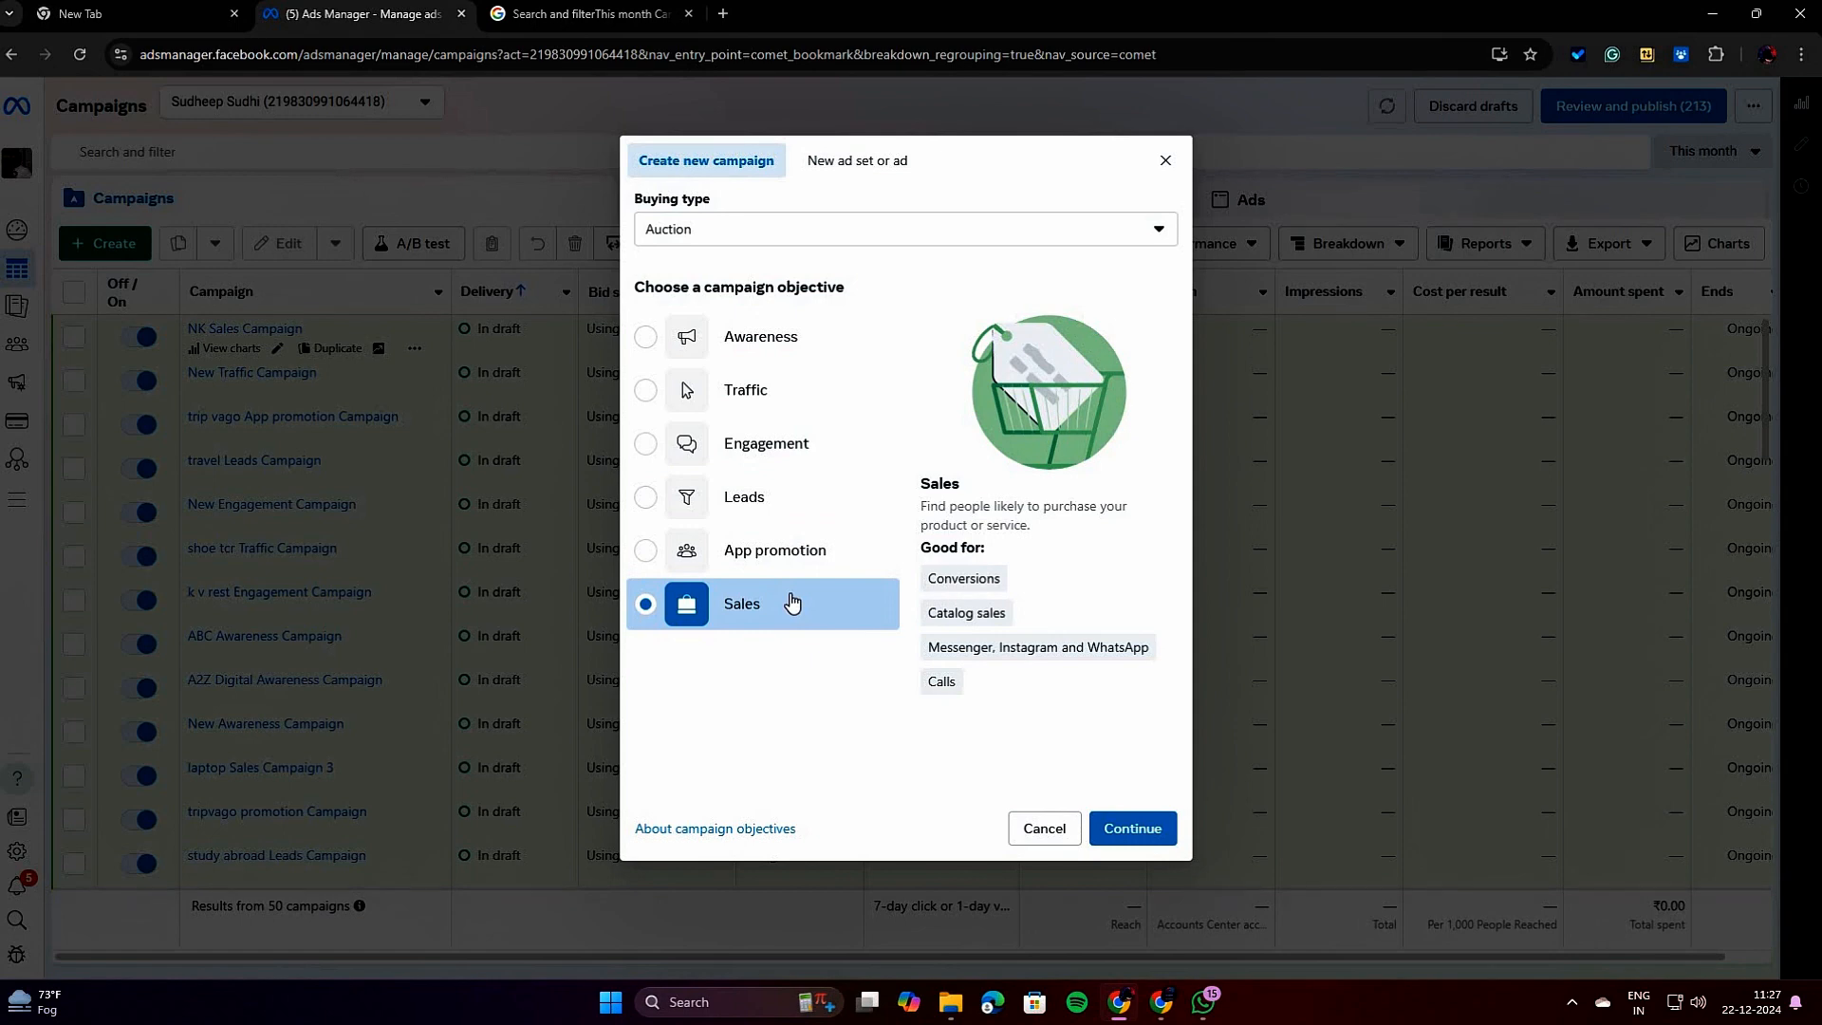
# Choose the Awareness objective, check its Reach and Brand awareness explanations, and continue to the campaign setup.
pyautogui.click(794, 337)
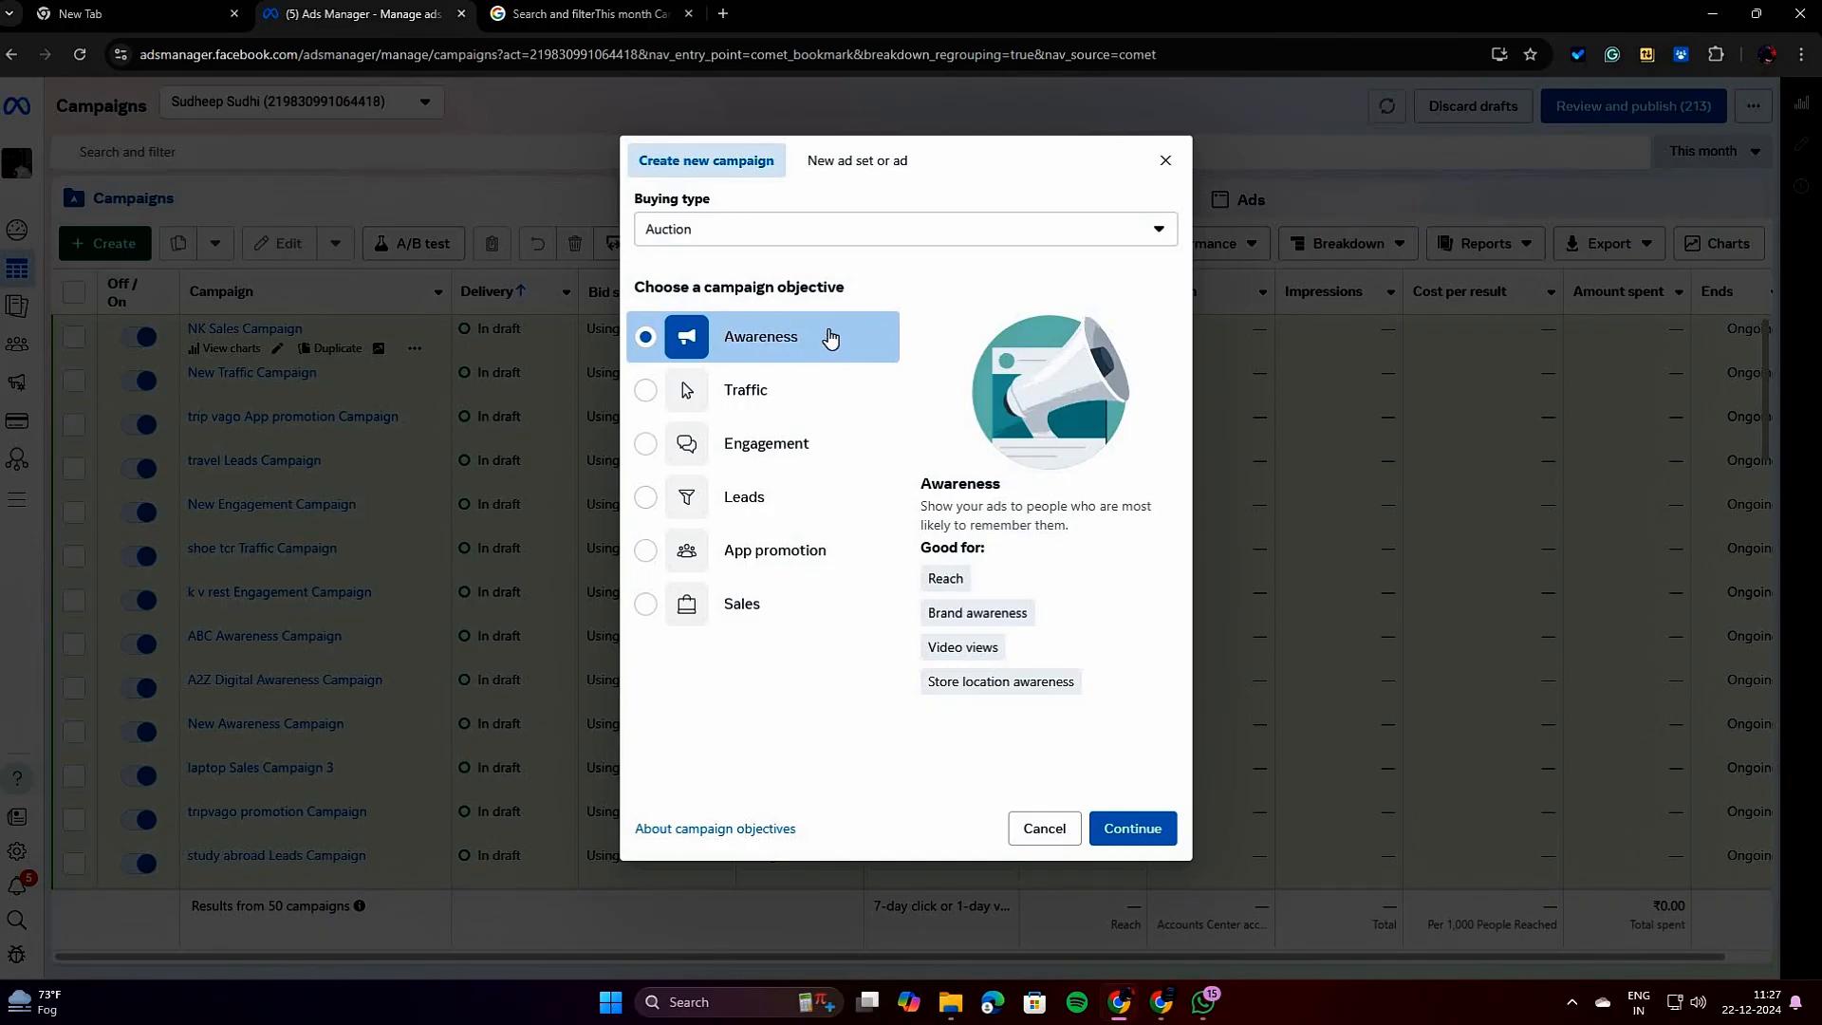
pyautogui.moveTo(929, 569)
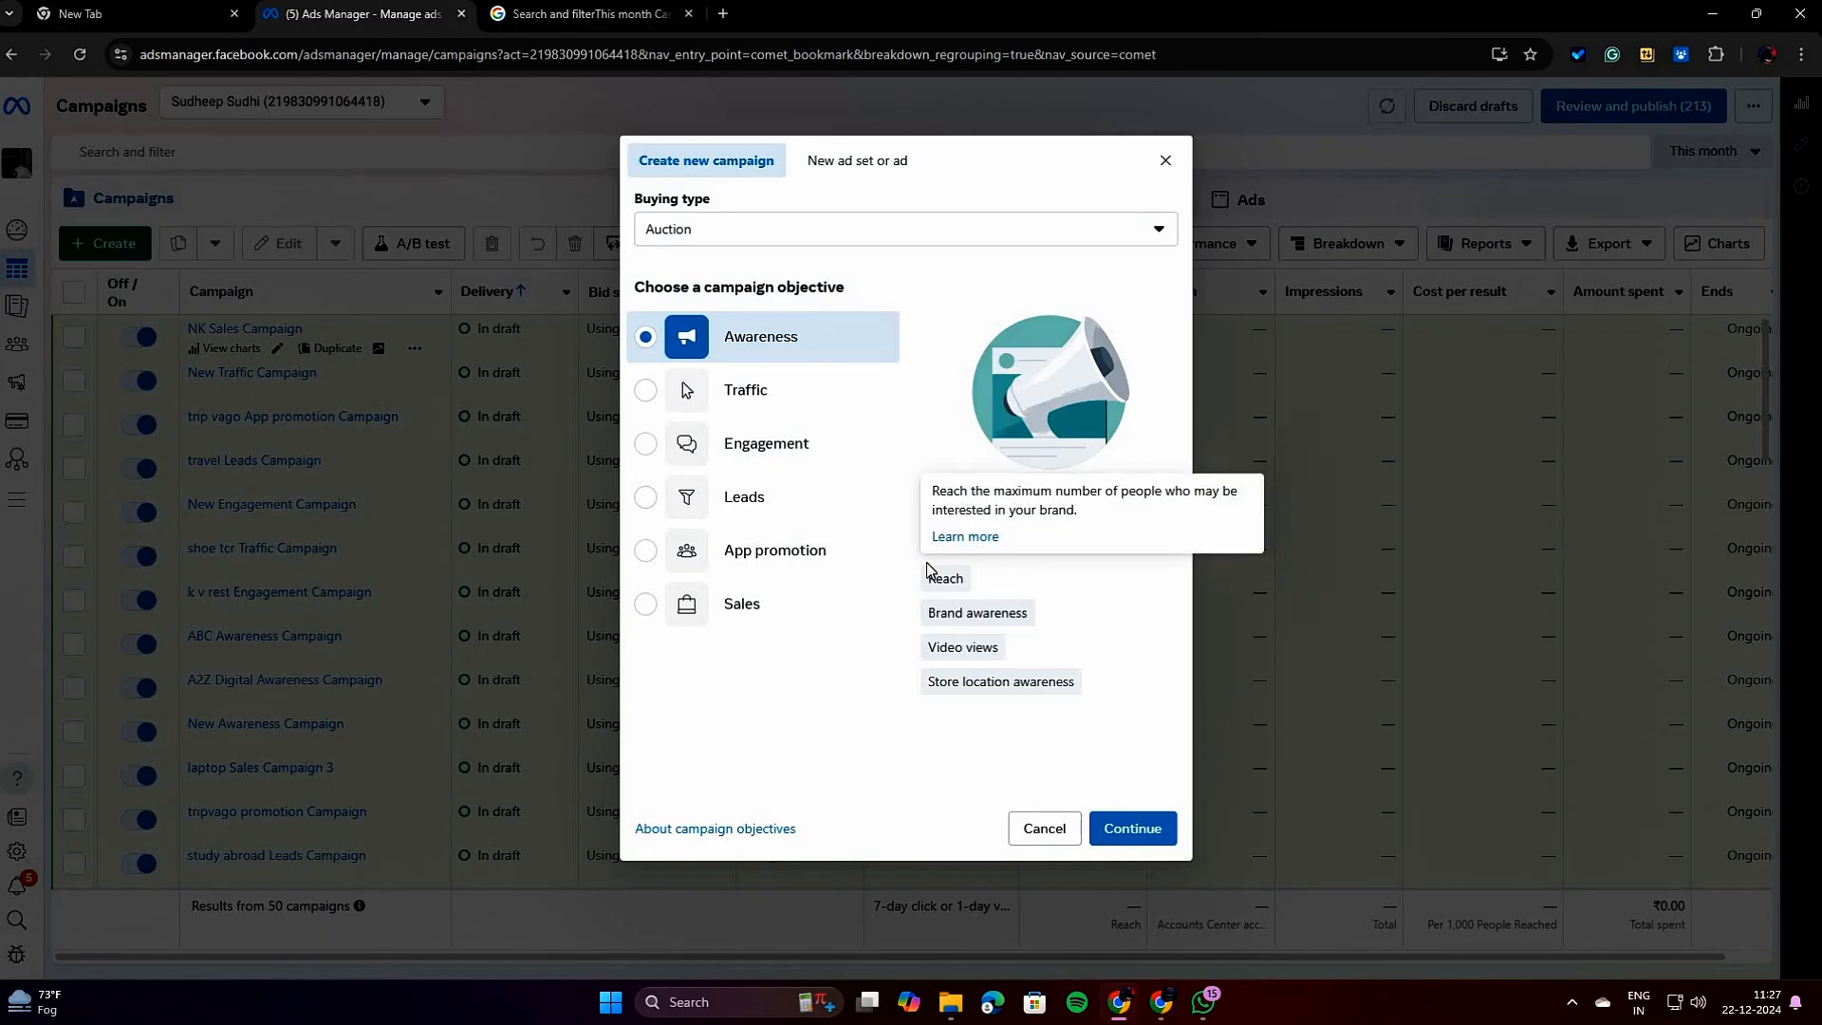
pyautogui.moveTo(980, 617)
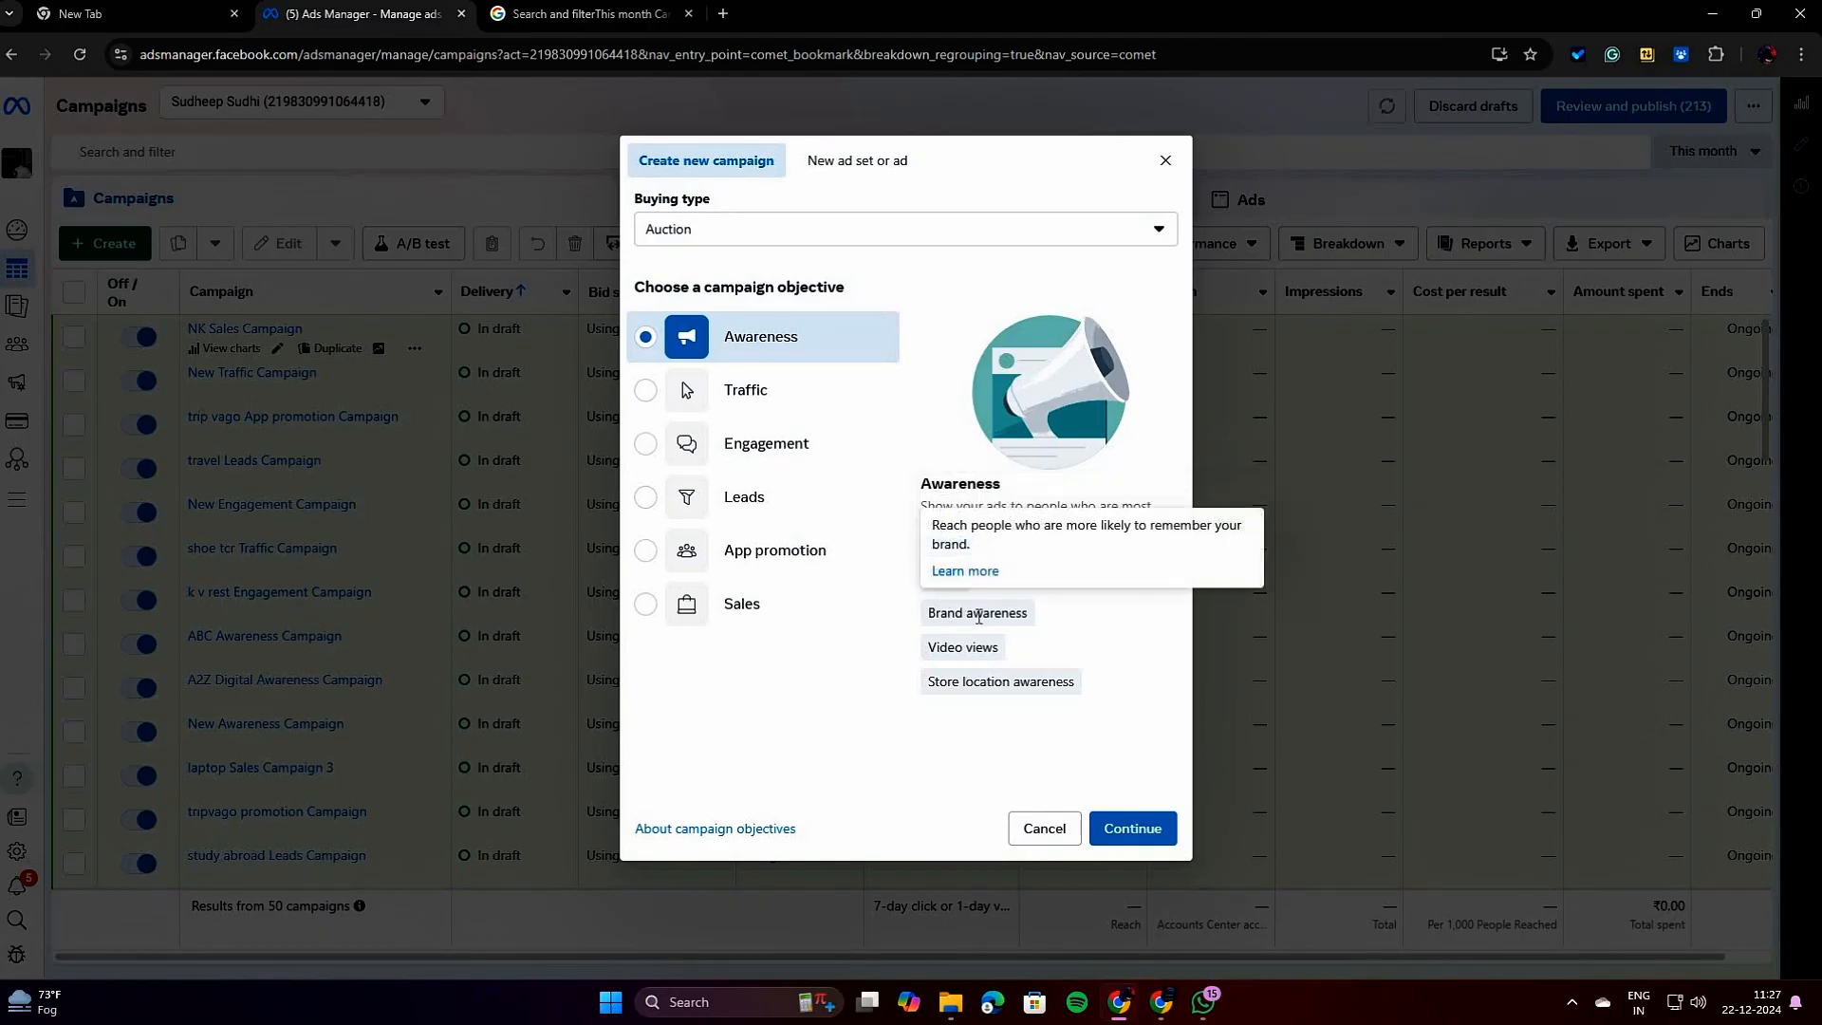
pyautogui.moveTo(939, 615); pyautogui.dragTo(1095, 725)
pyautogui.click(1095, 726)
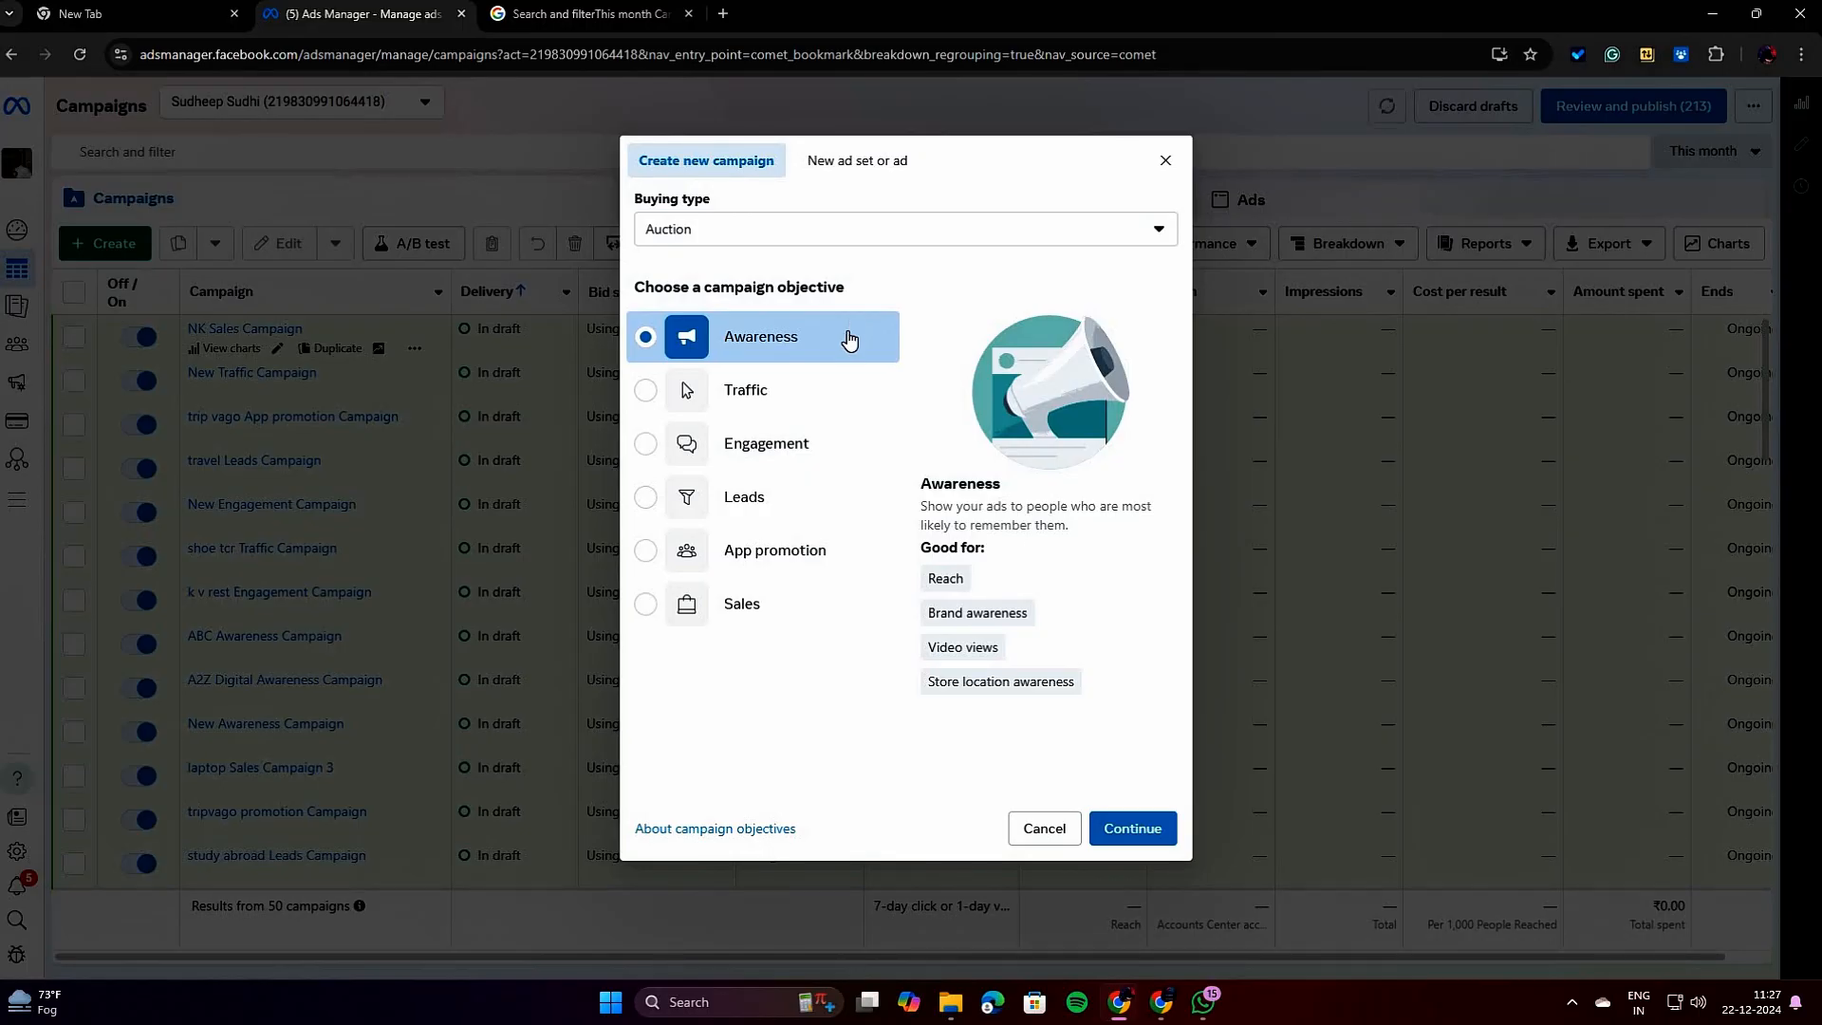
pyautogui.click(1133, 826)
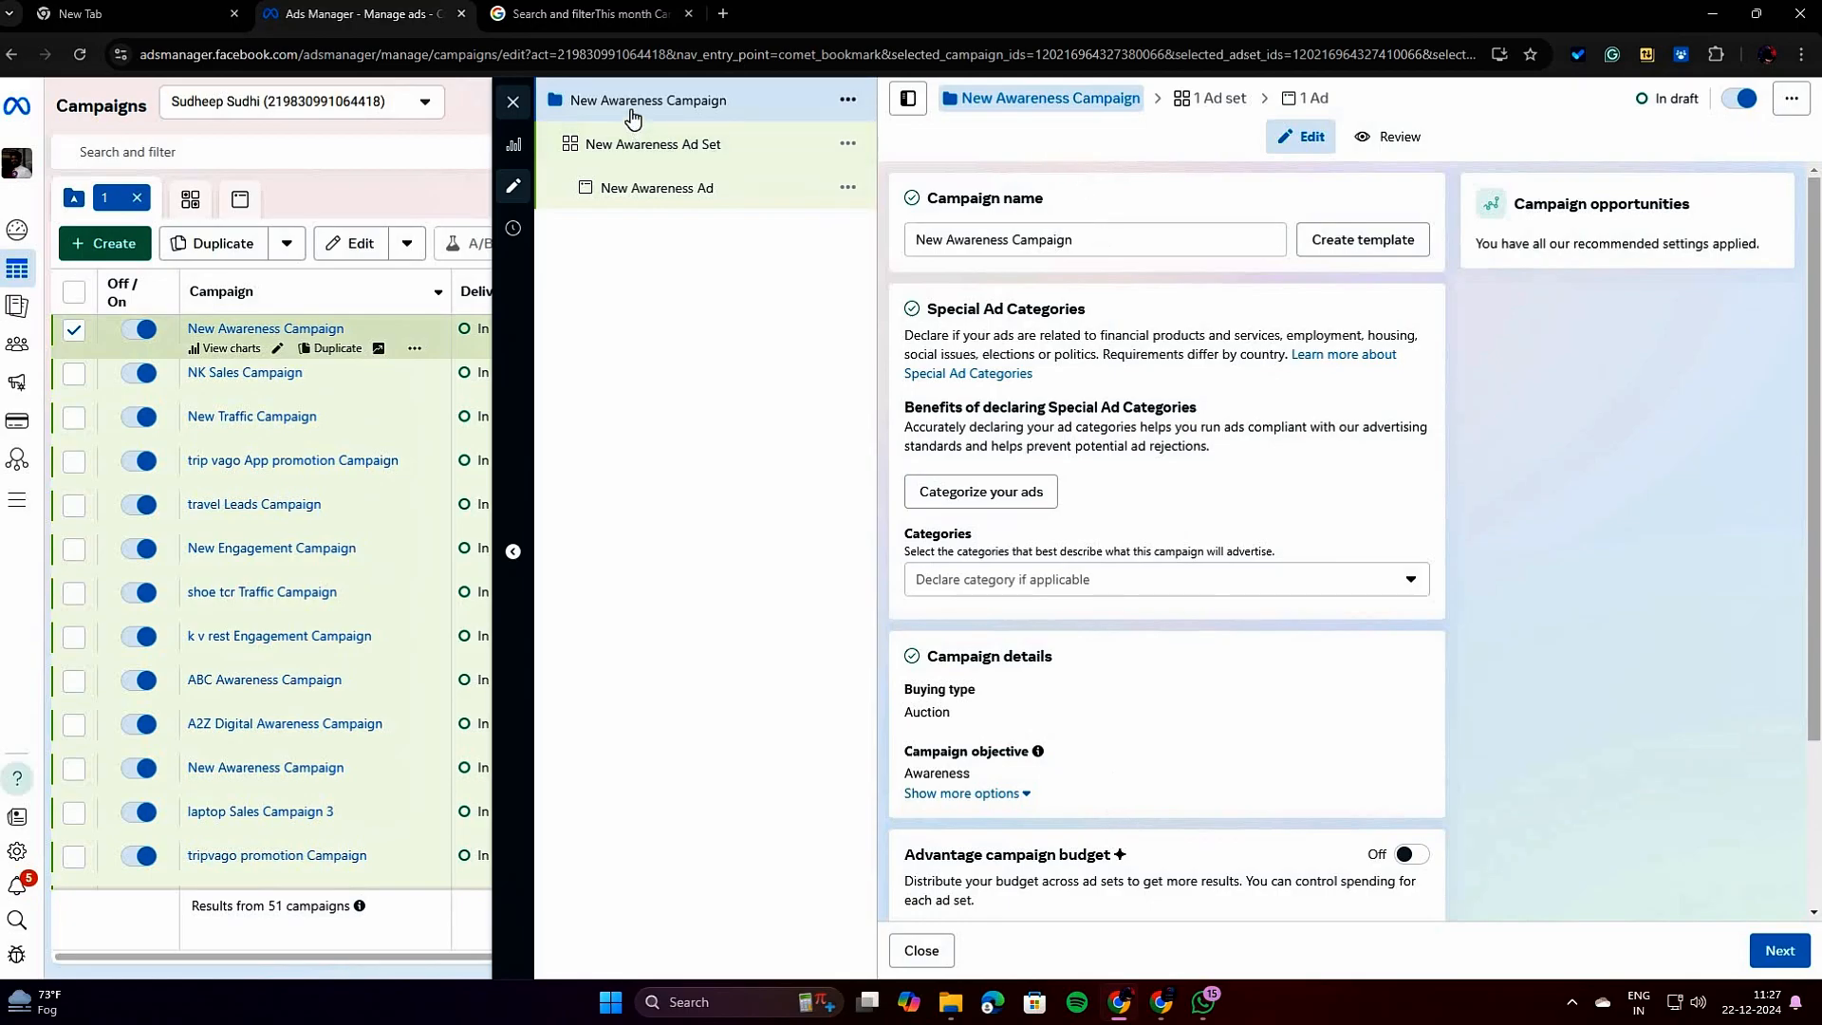
# Examine the campaign, ad set and ad levels of the new awareness campaign, ending at the campaign settings.
pyautogui.click(669, 145)
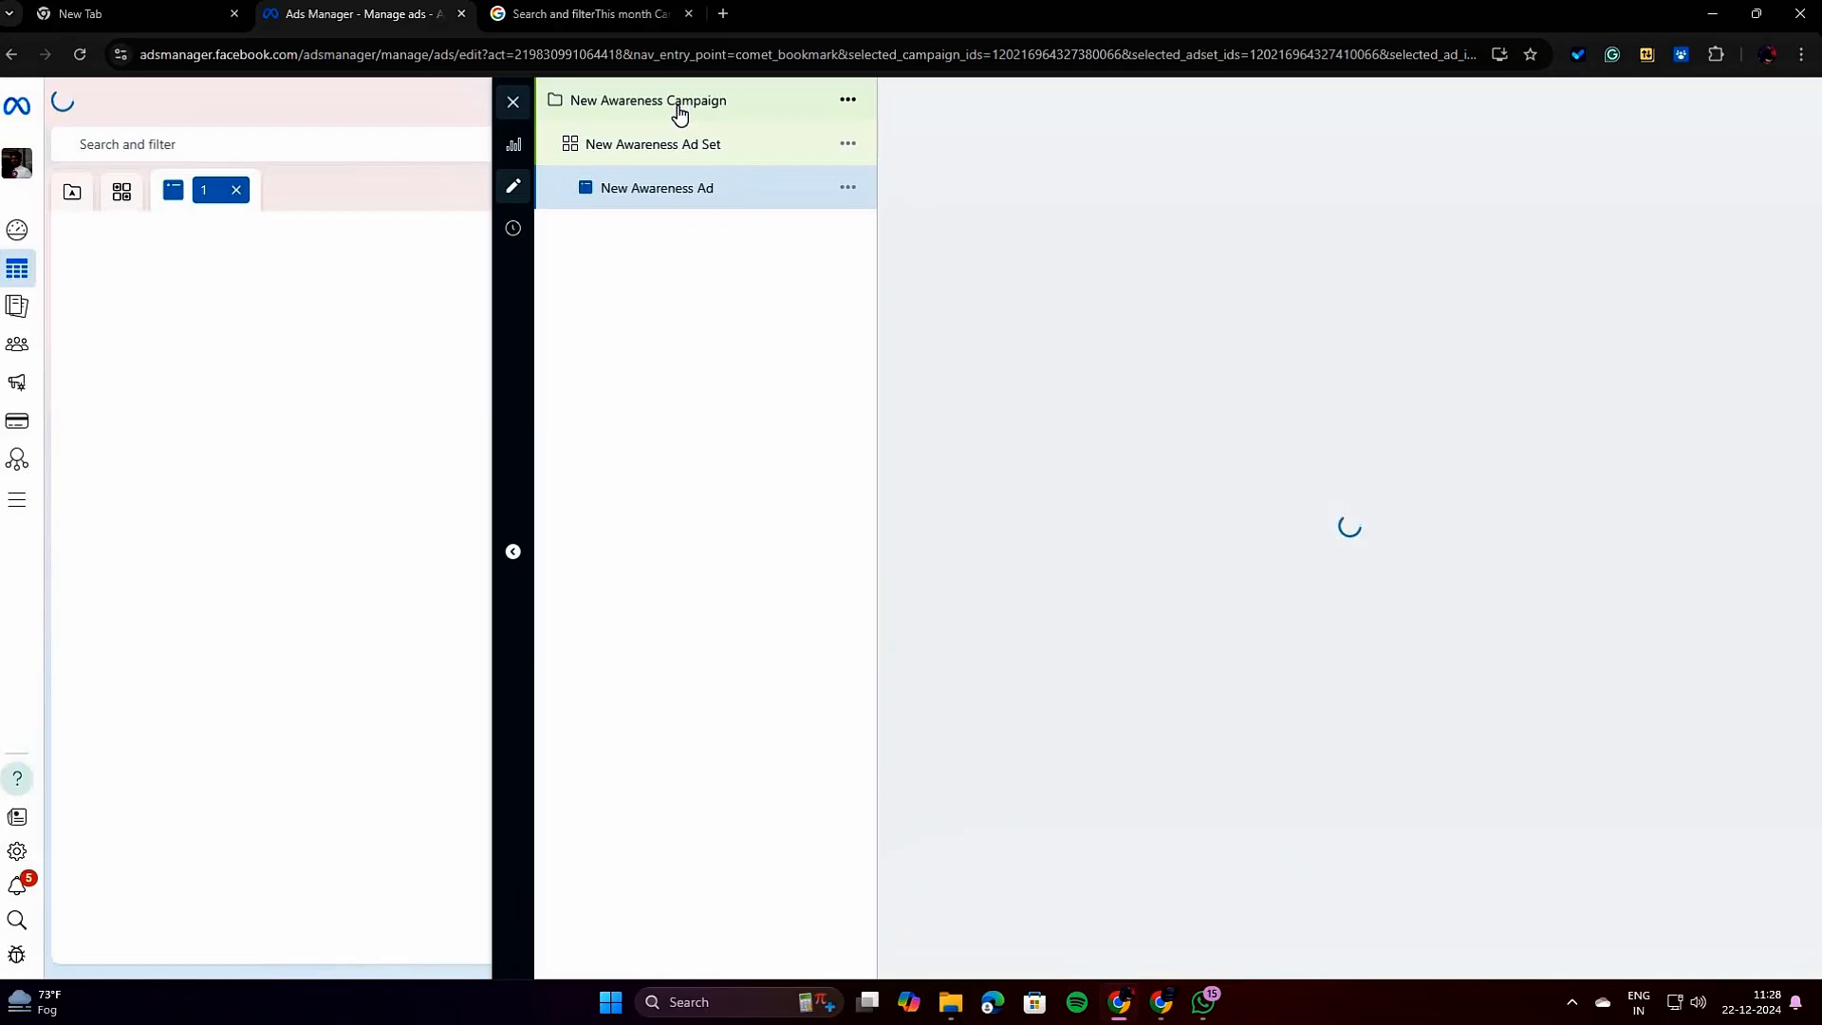
pyautogui.click(680, 114)
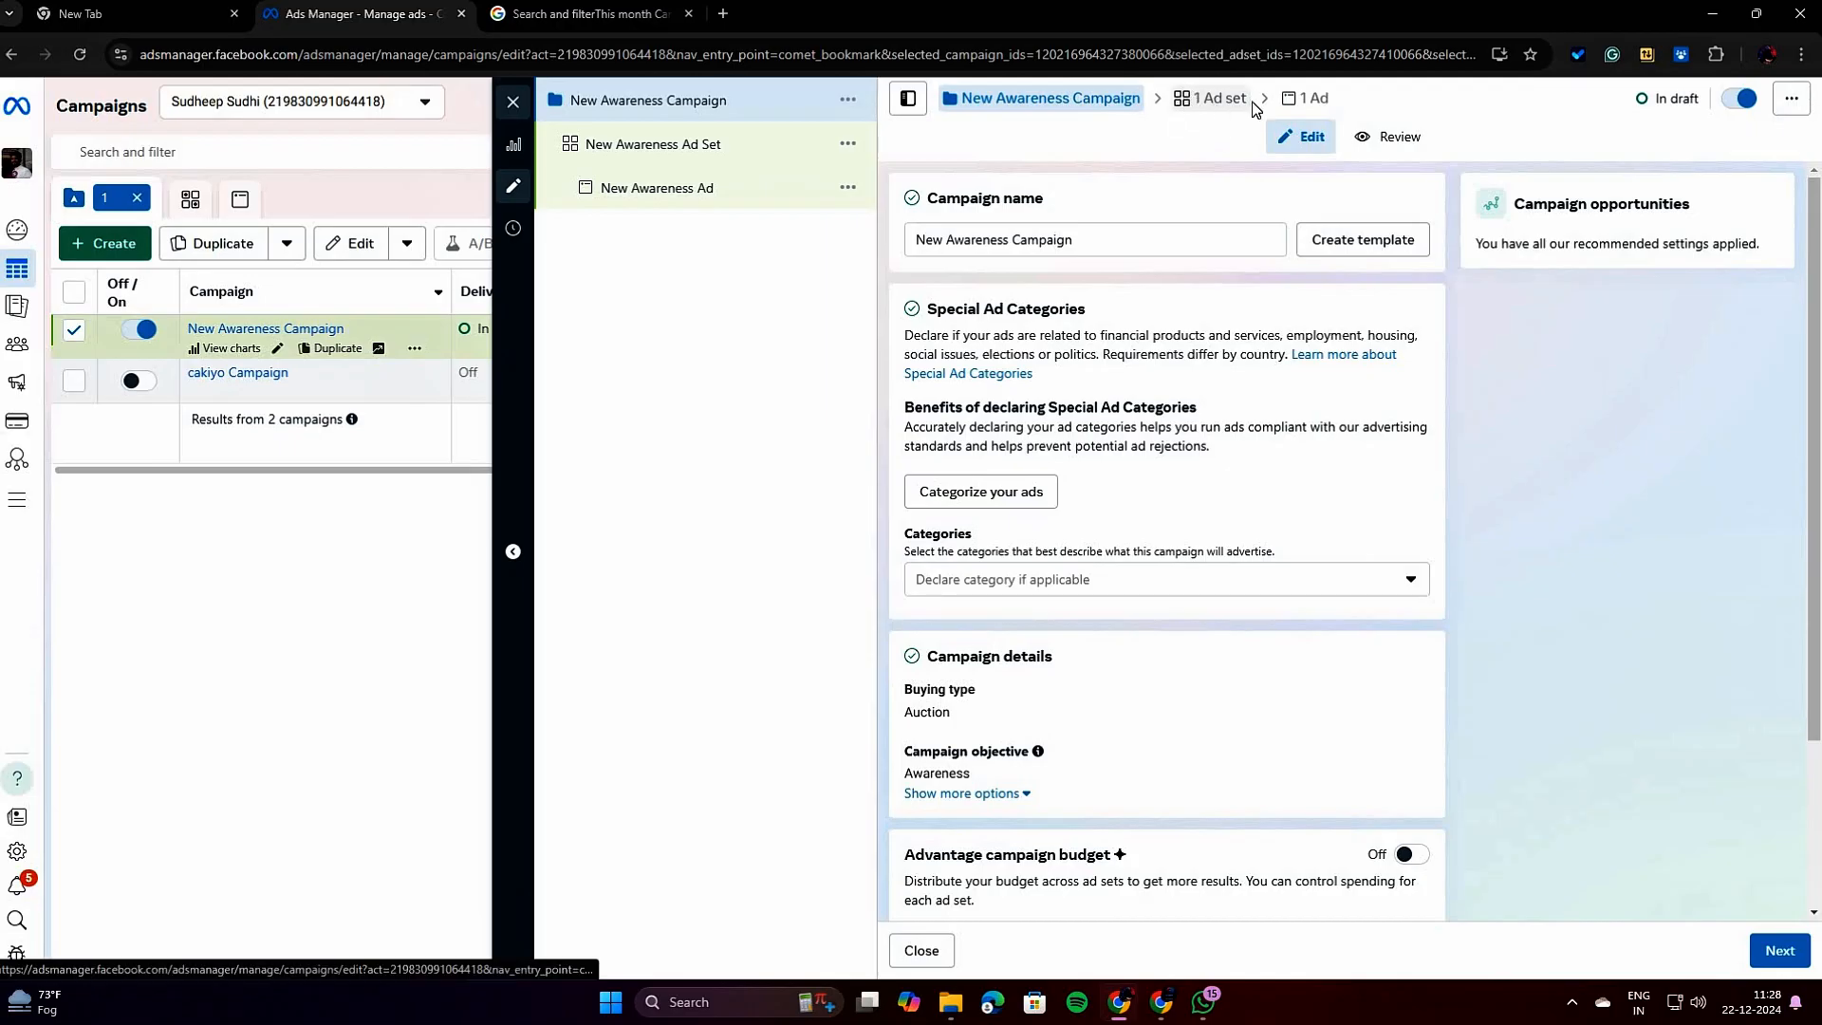
pyautogui.click(1325, 103)
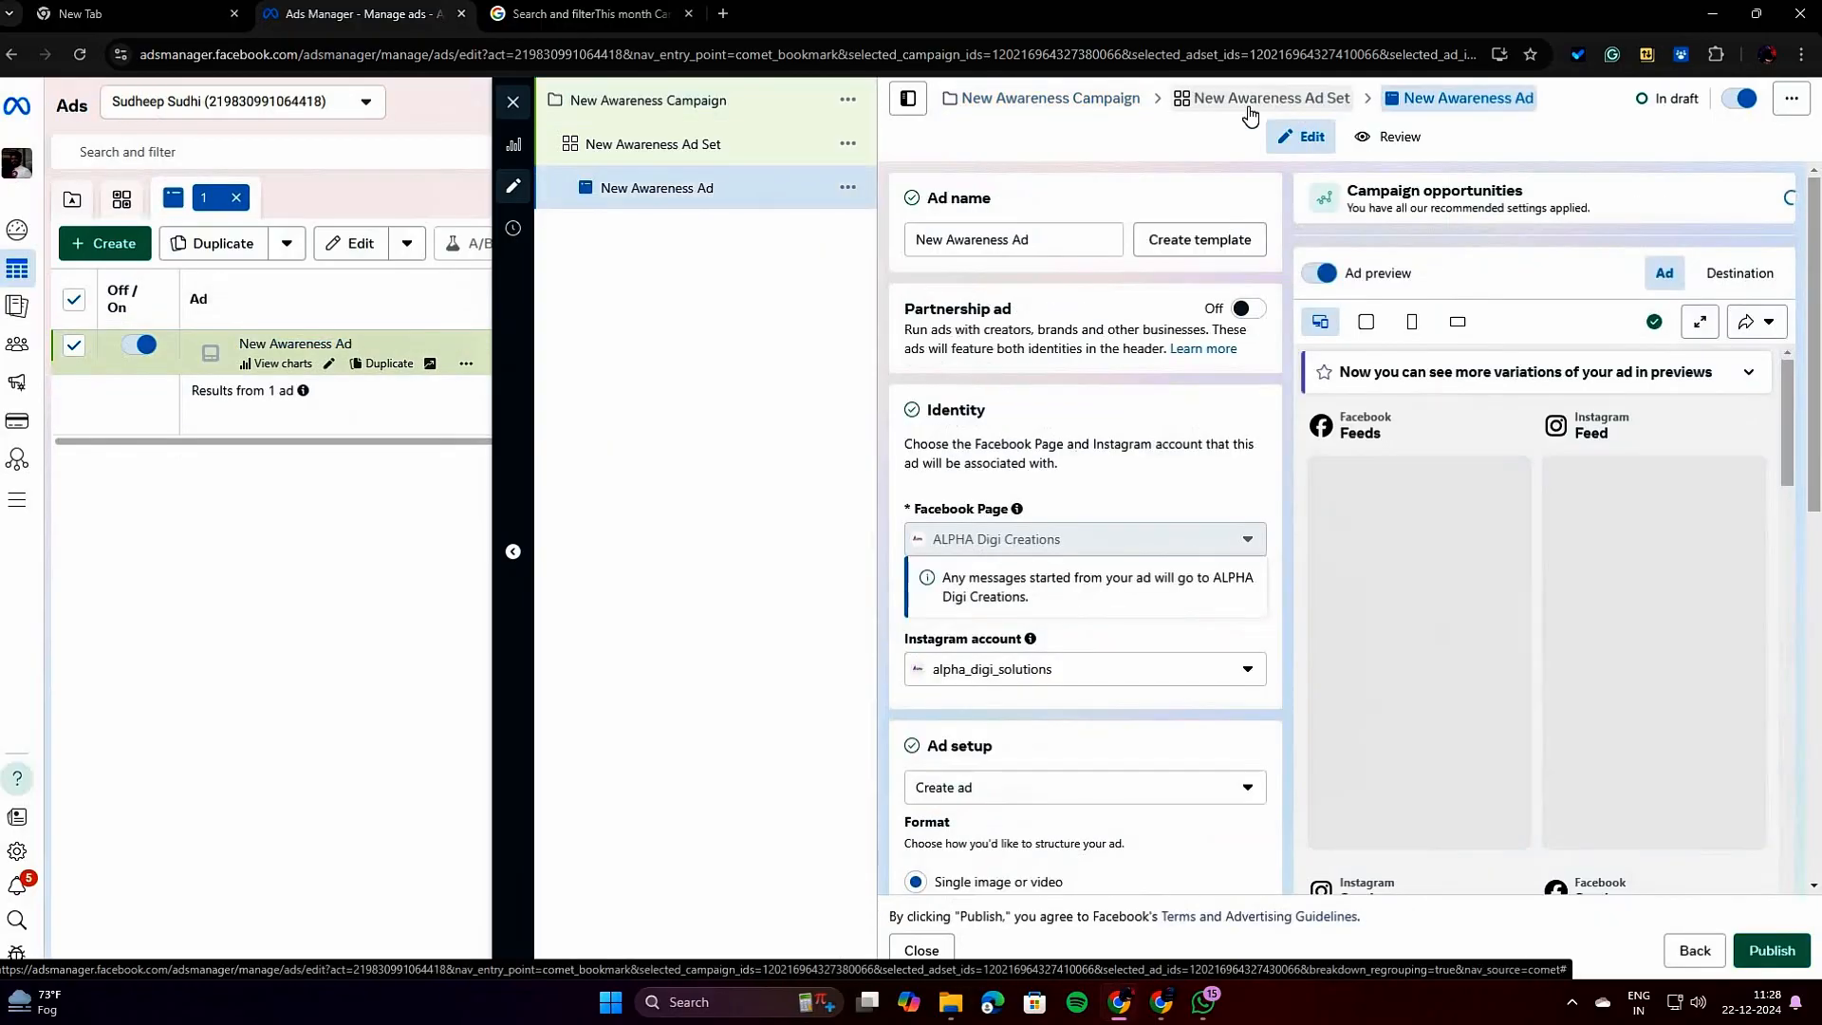
pyautogui.click(737, 102)
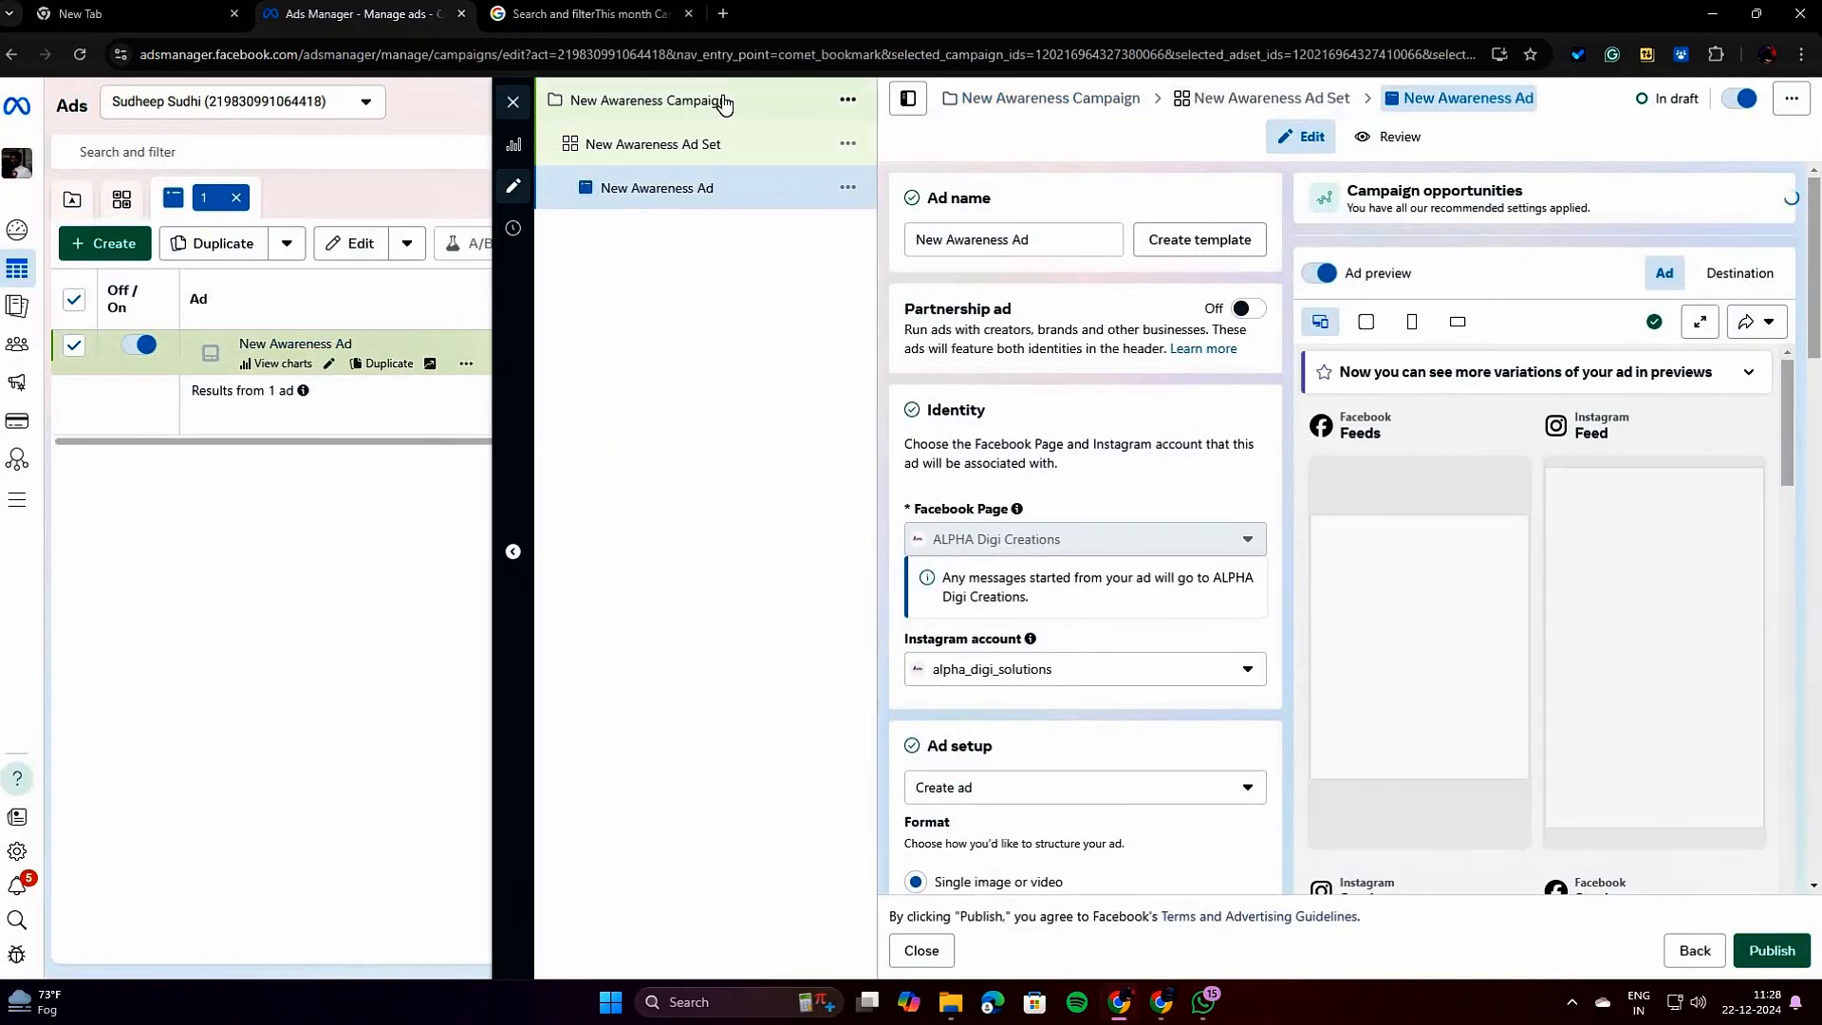
pyautogui.click(619, 144)
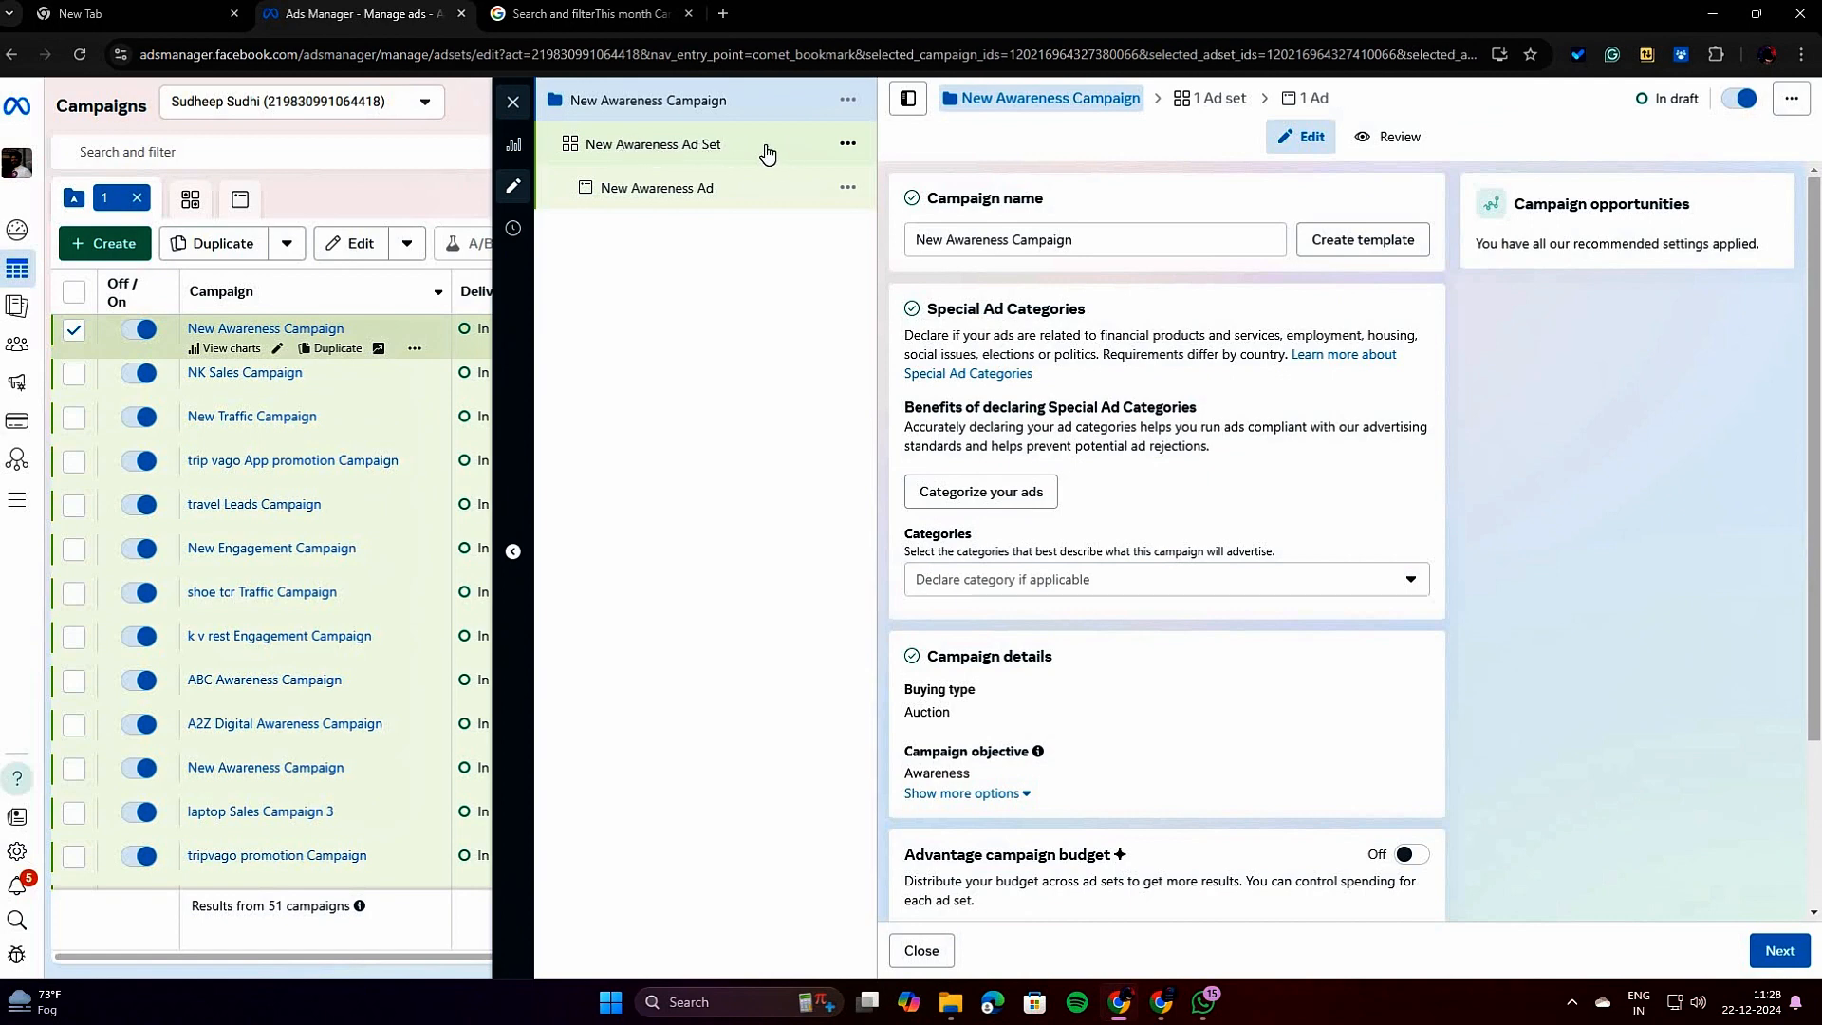
pyautogui.click(682, 195)
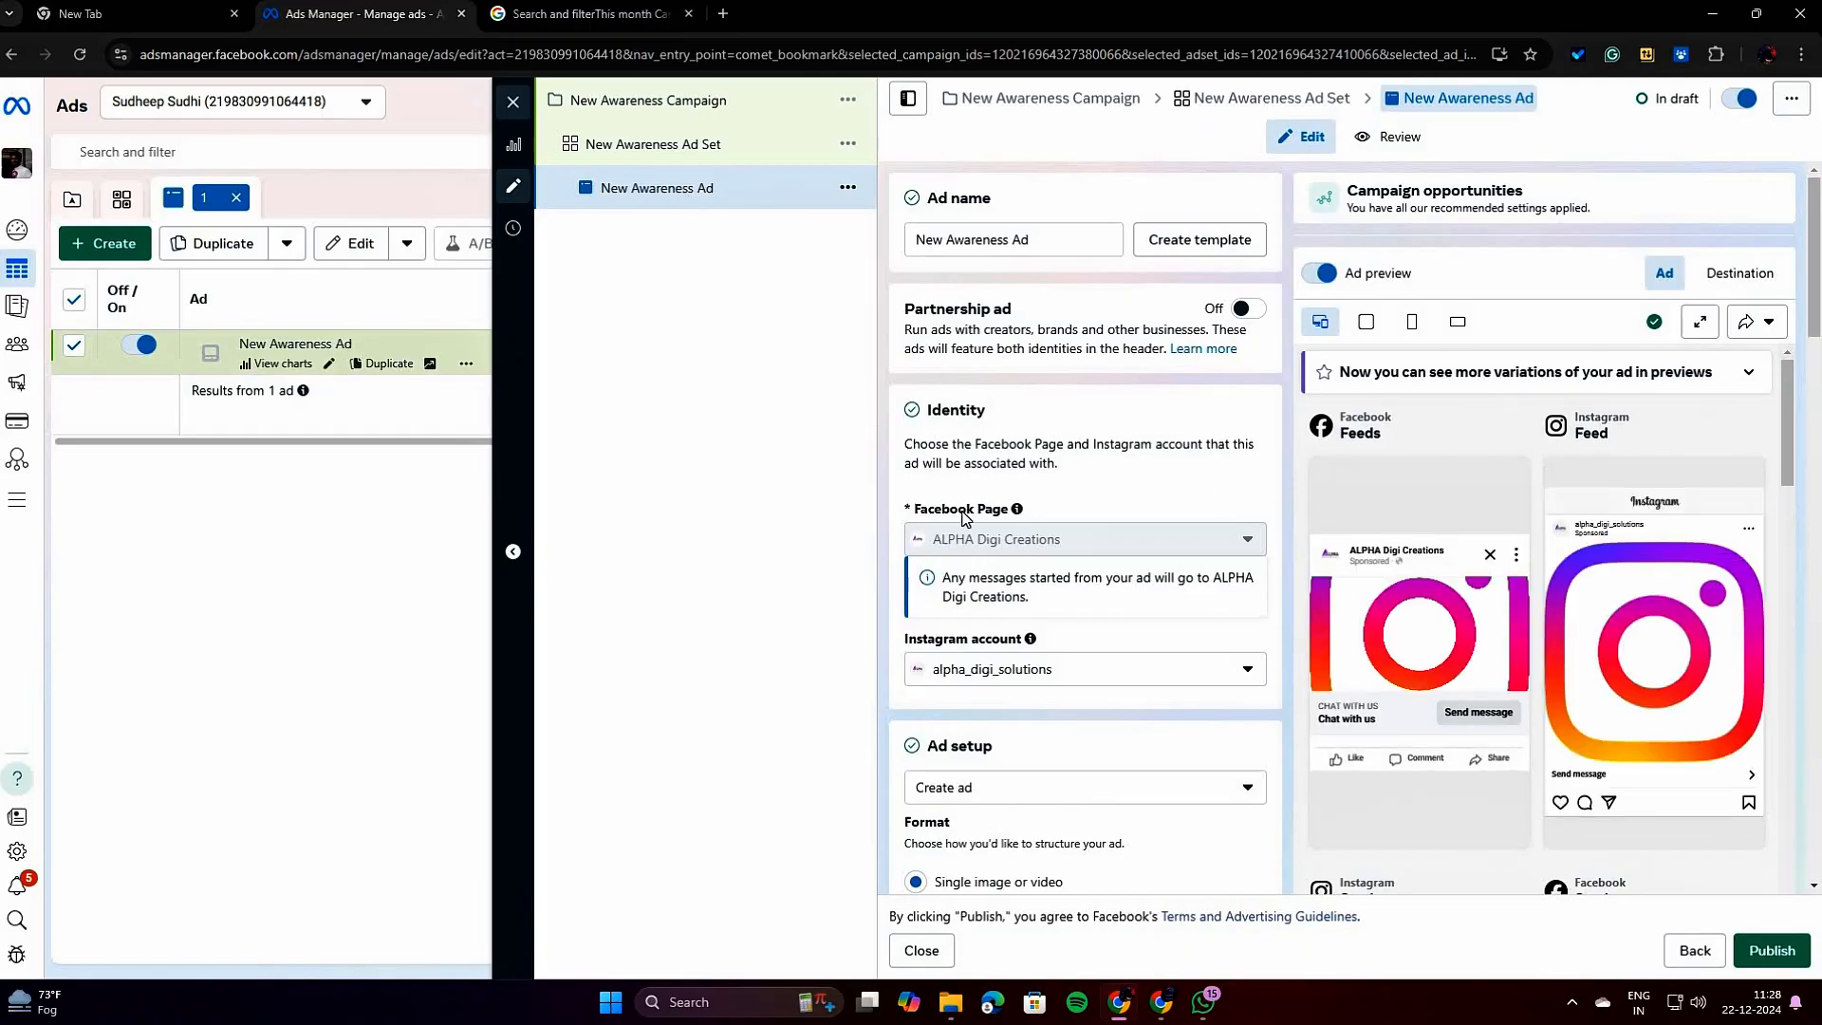
pyautogui.click(668, 109)
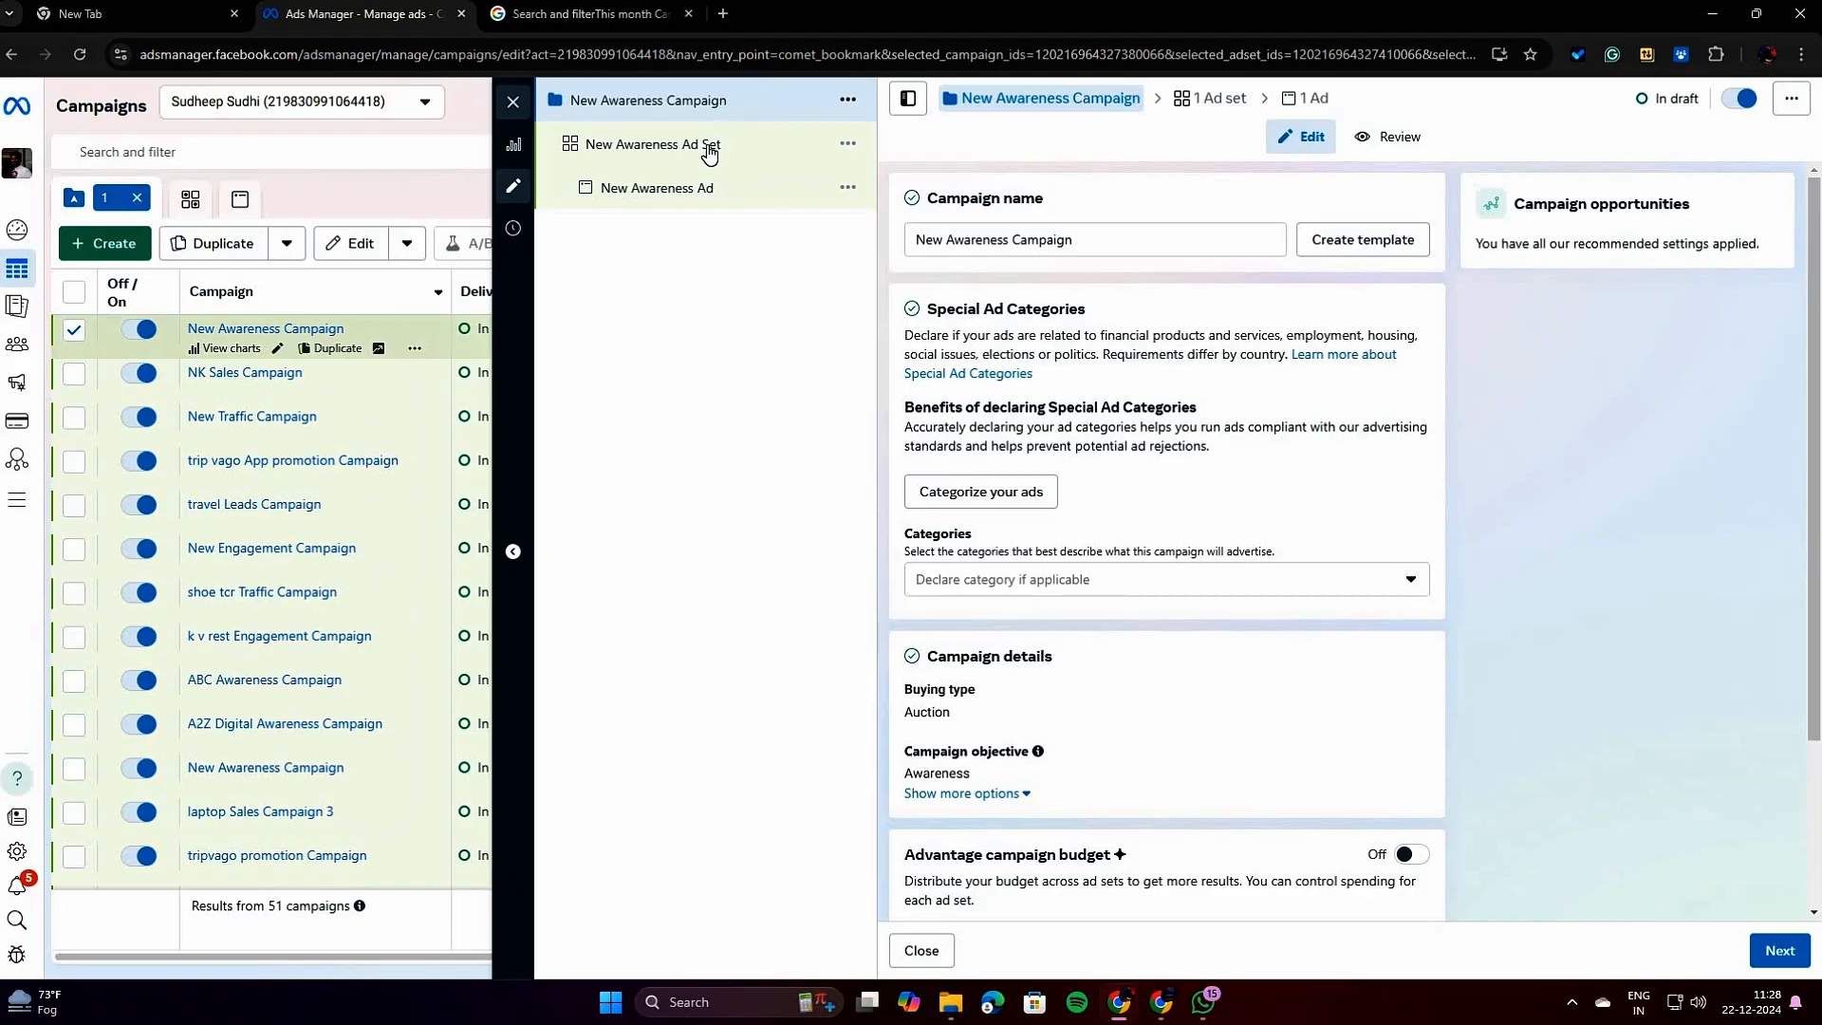
pyautogui.click(669, 144)
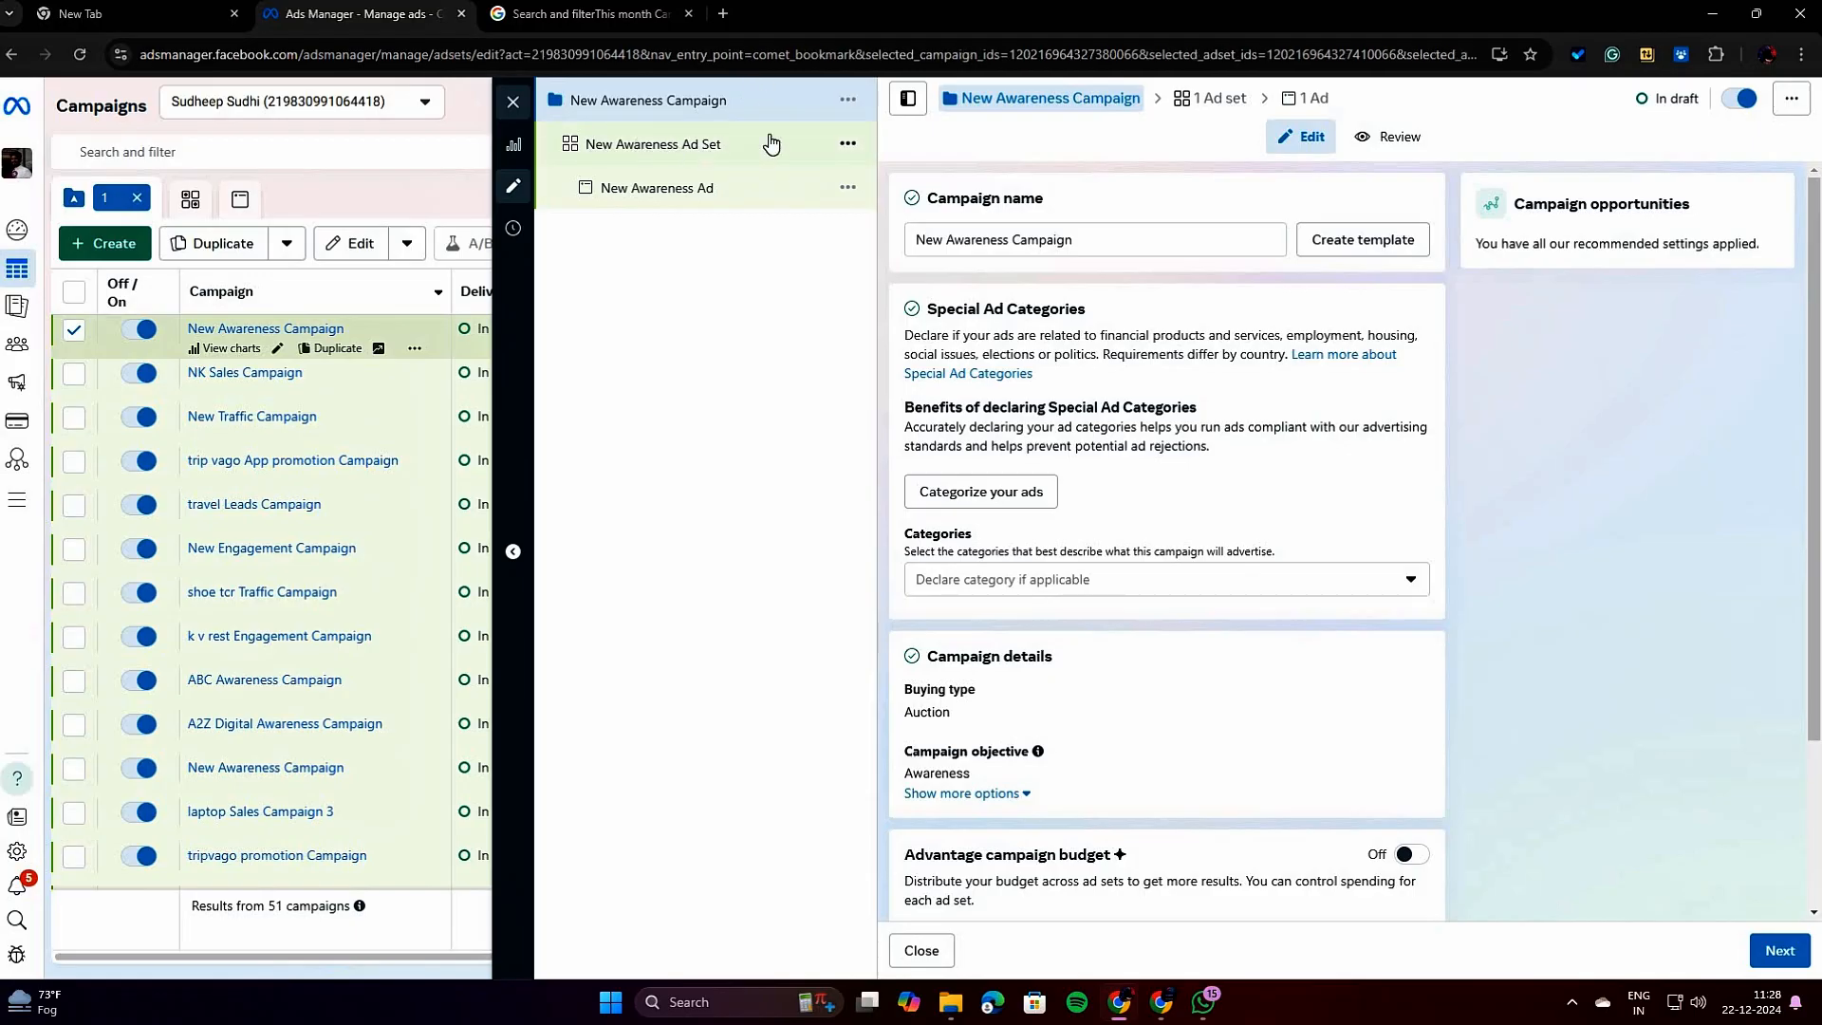
pyautogui.click(683, 189)
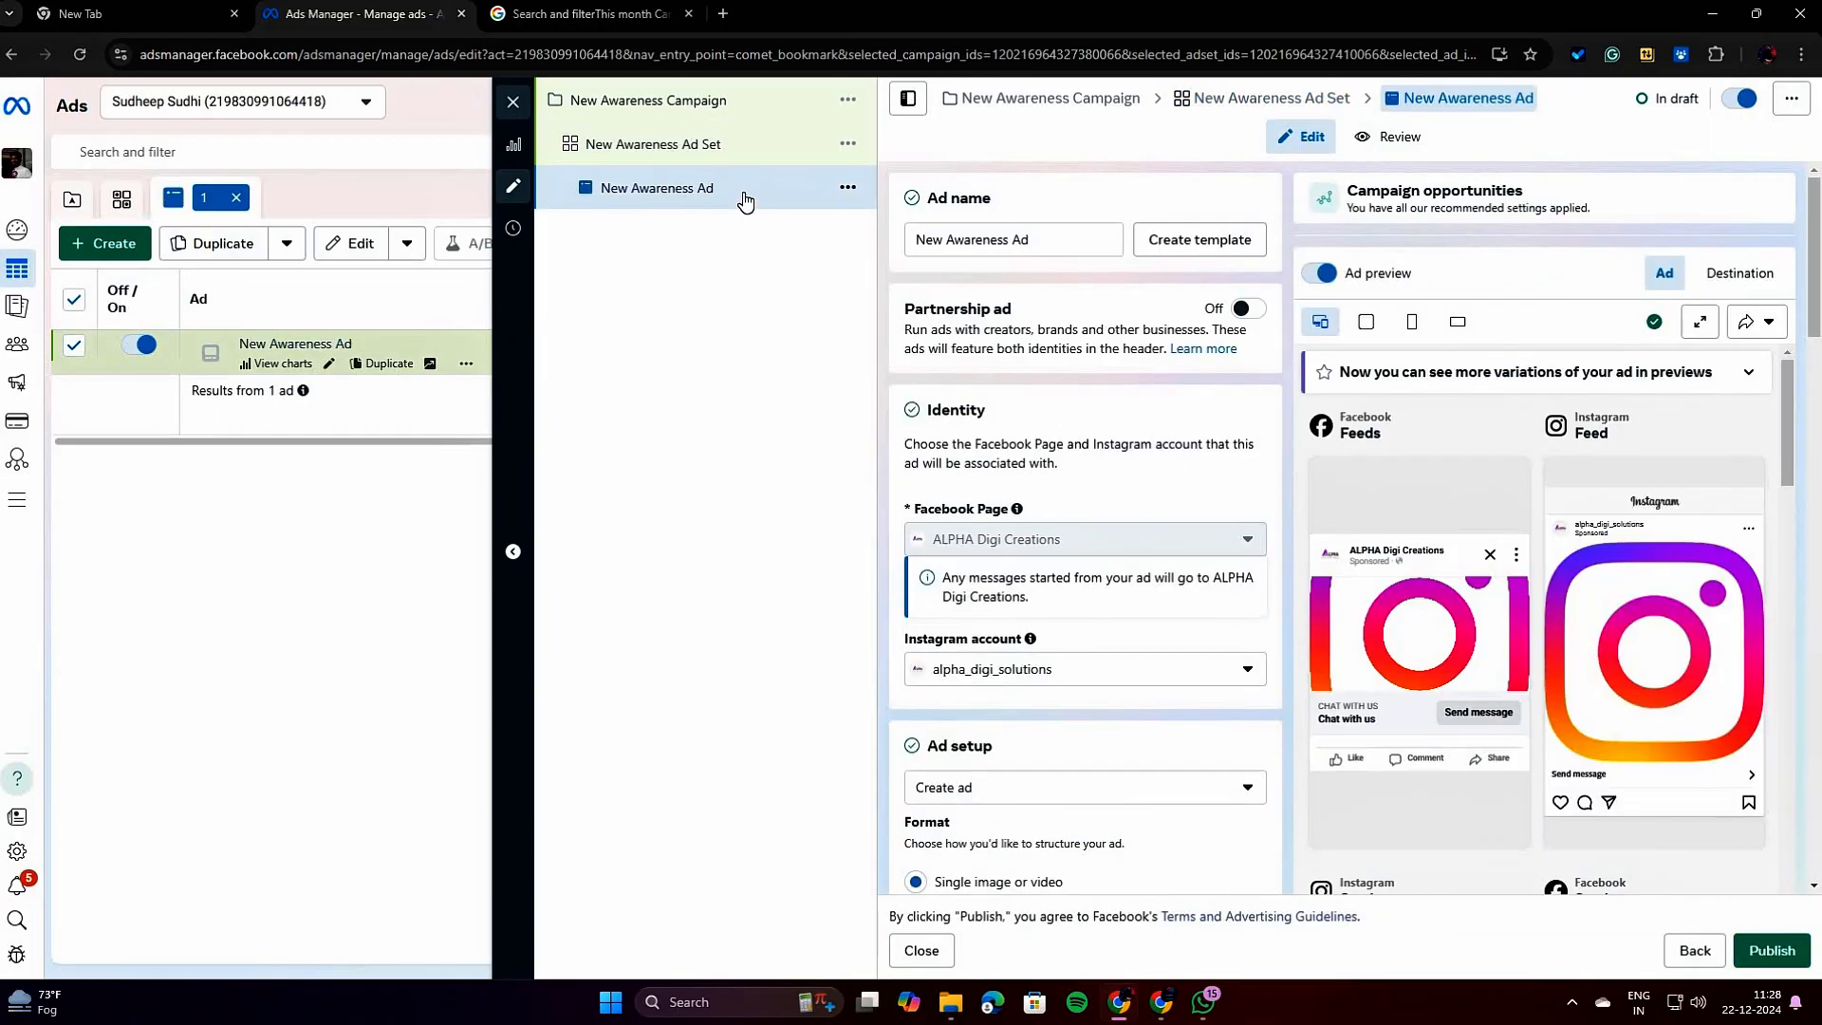
pyautogui.click(718, 95)
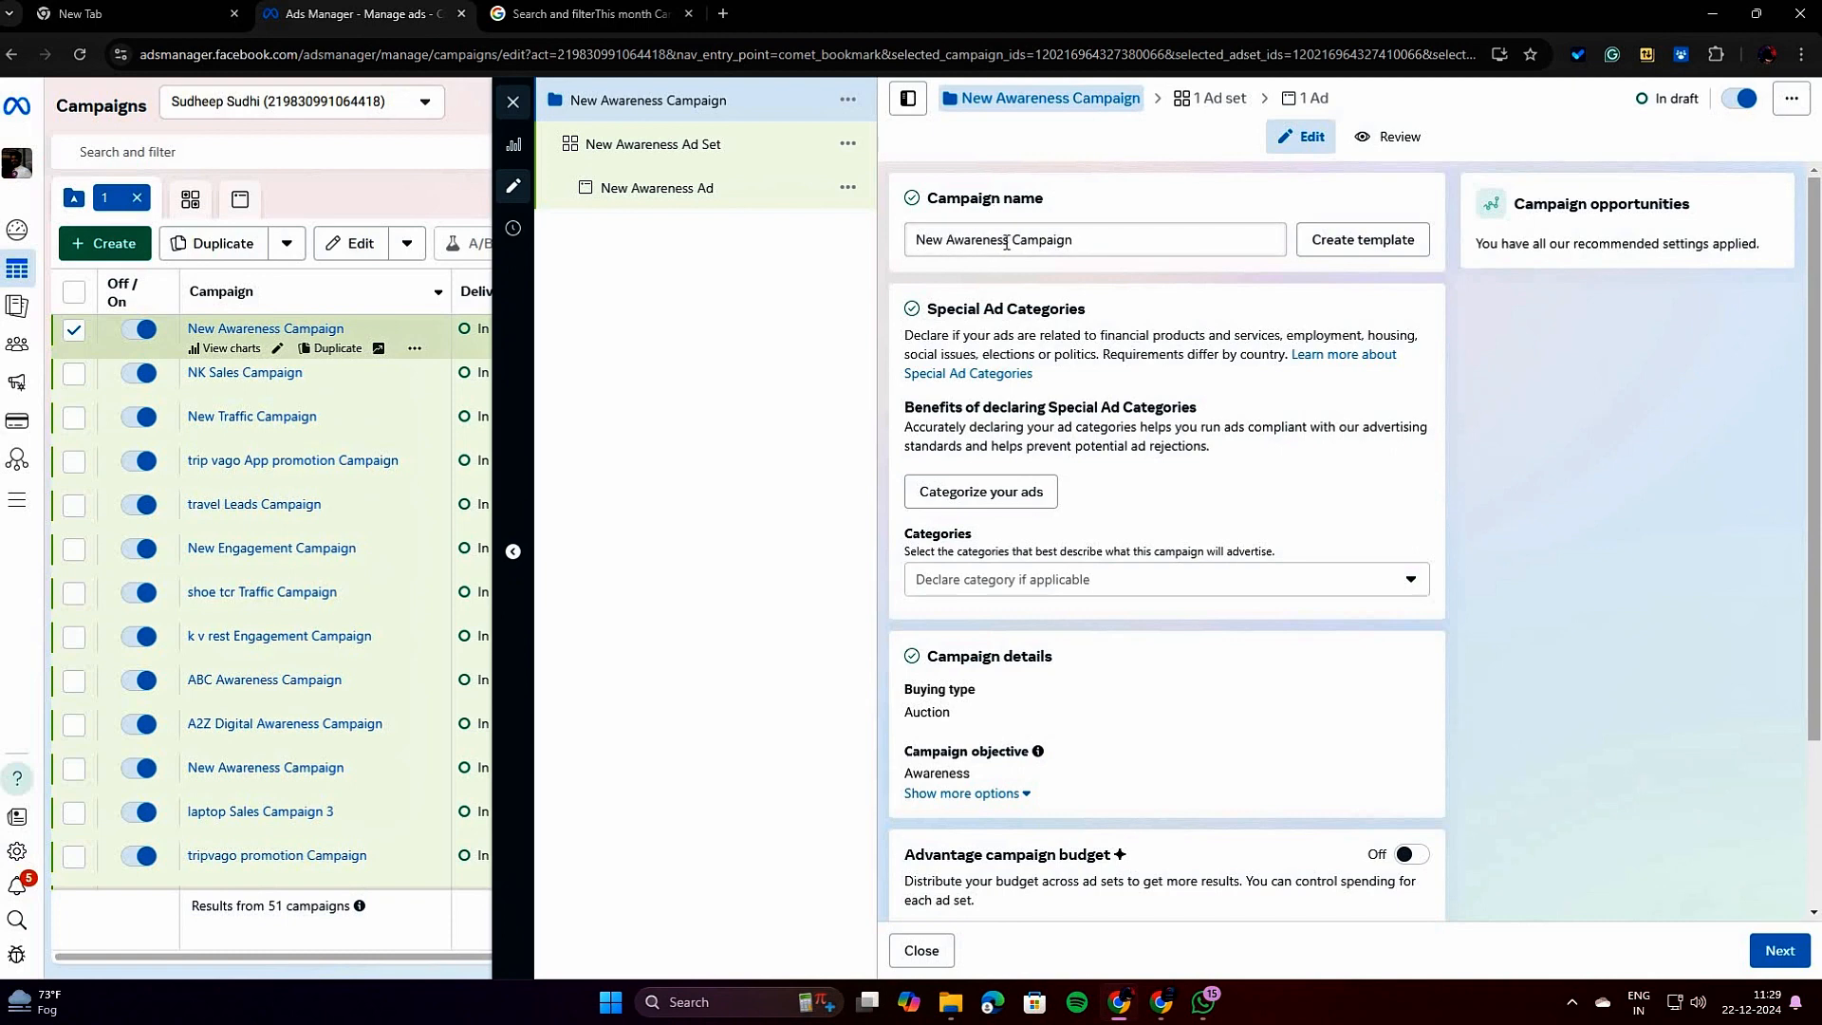
# Rename the campaign to "A2Z DIGITAL Awareness Campaign".
pyautogui.click(947, 239)
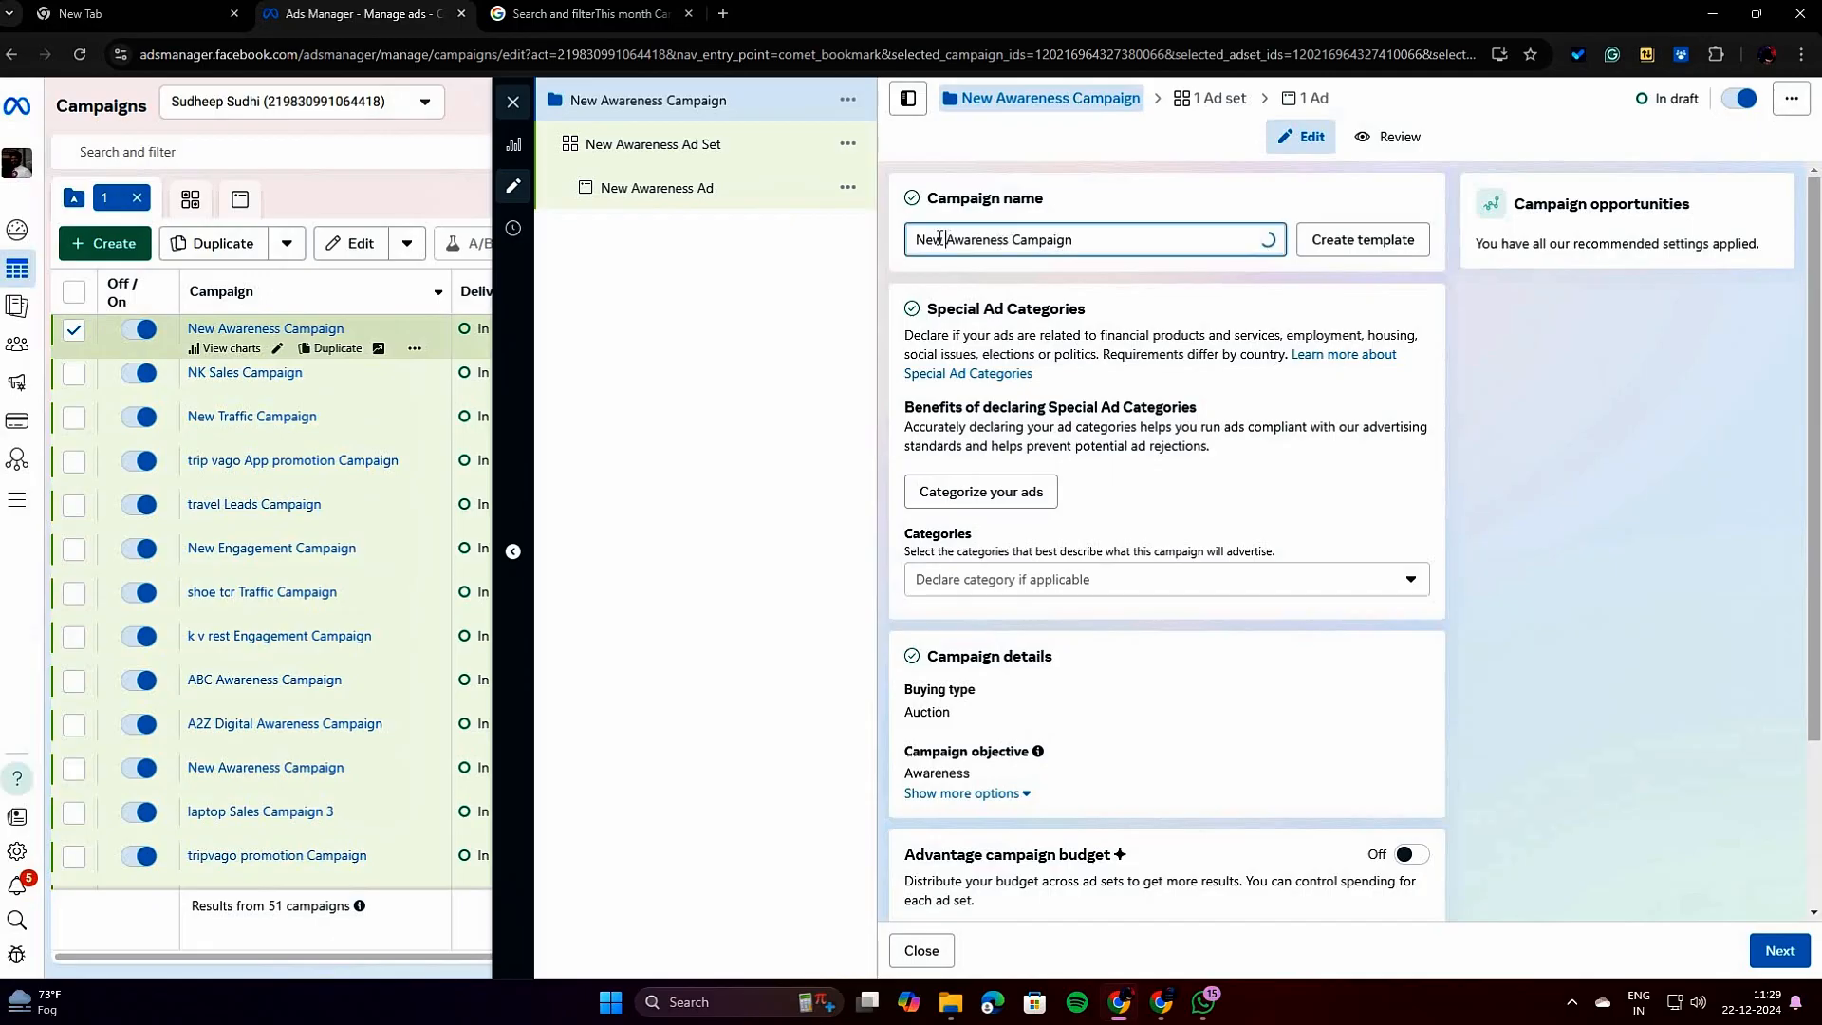
pyautogui.moveTo(947, 240); pyautogui.dragTo(911, 245)
pyautogui.write('A2')
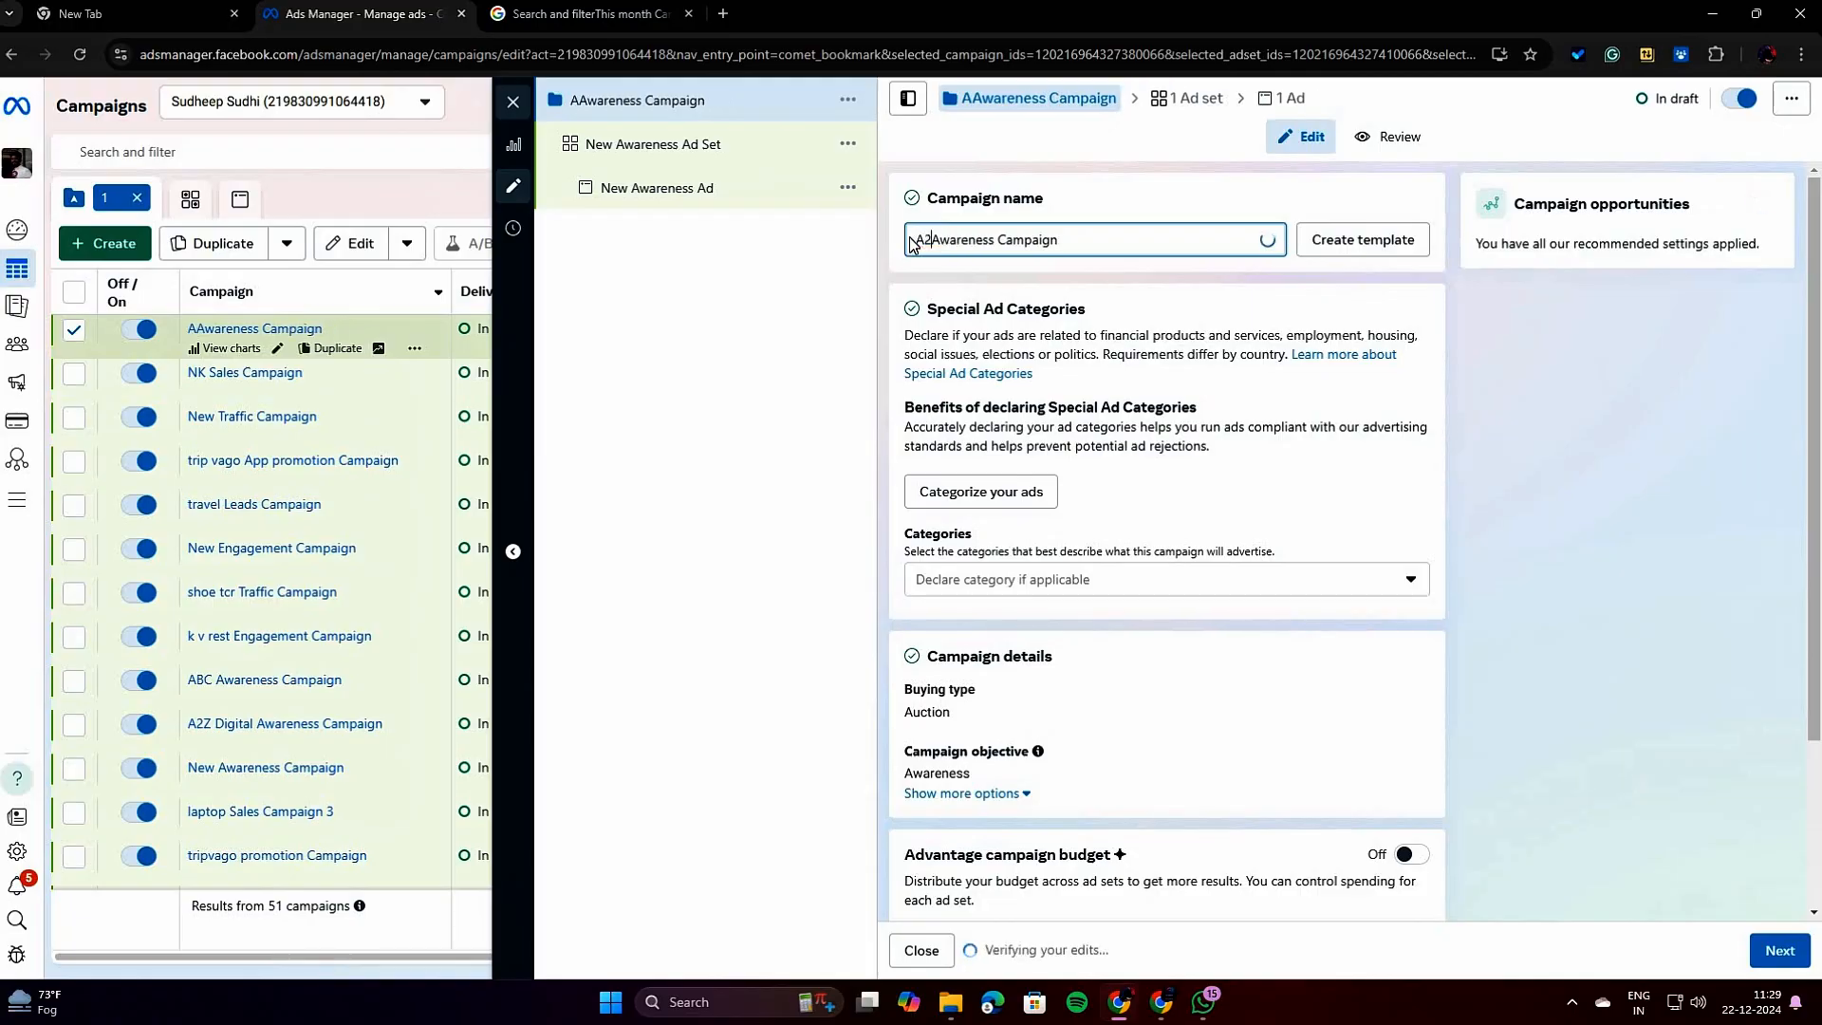
pyautogui.write('Z D')
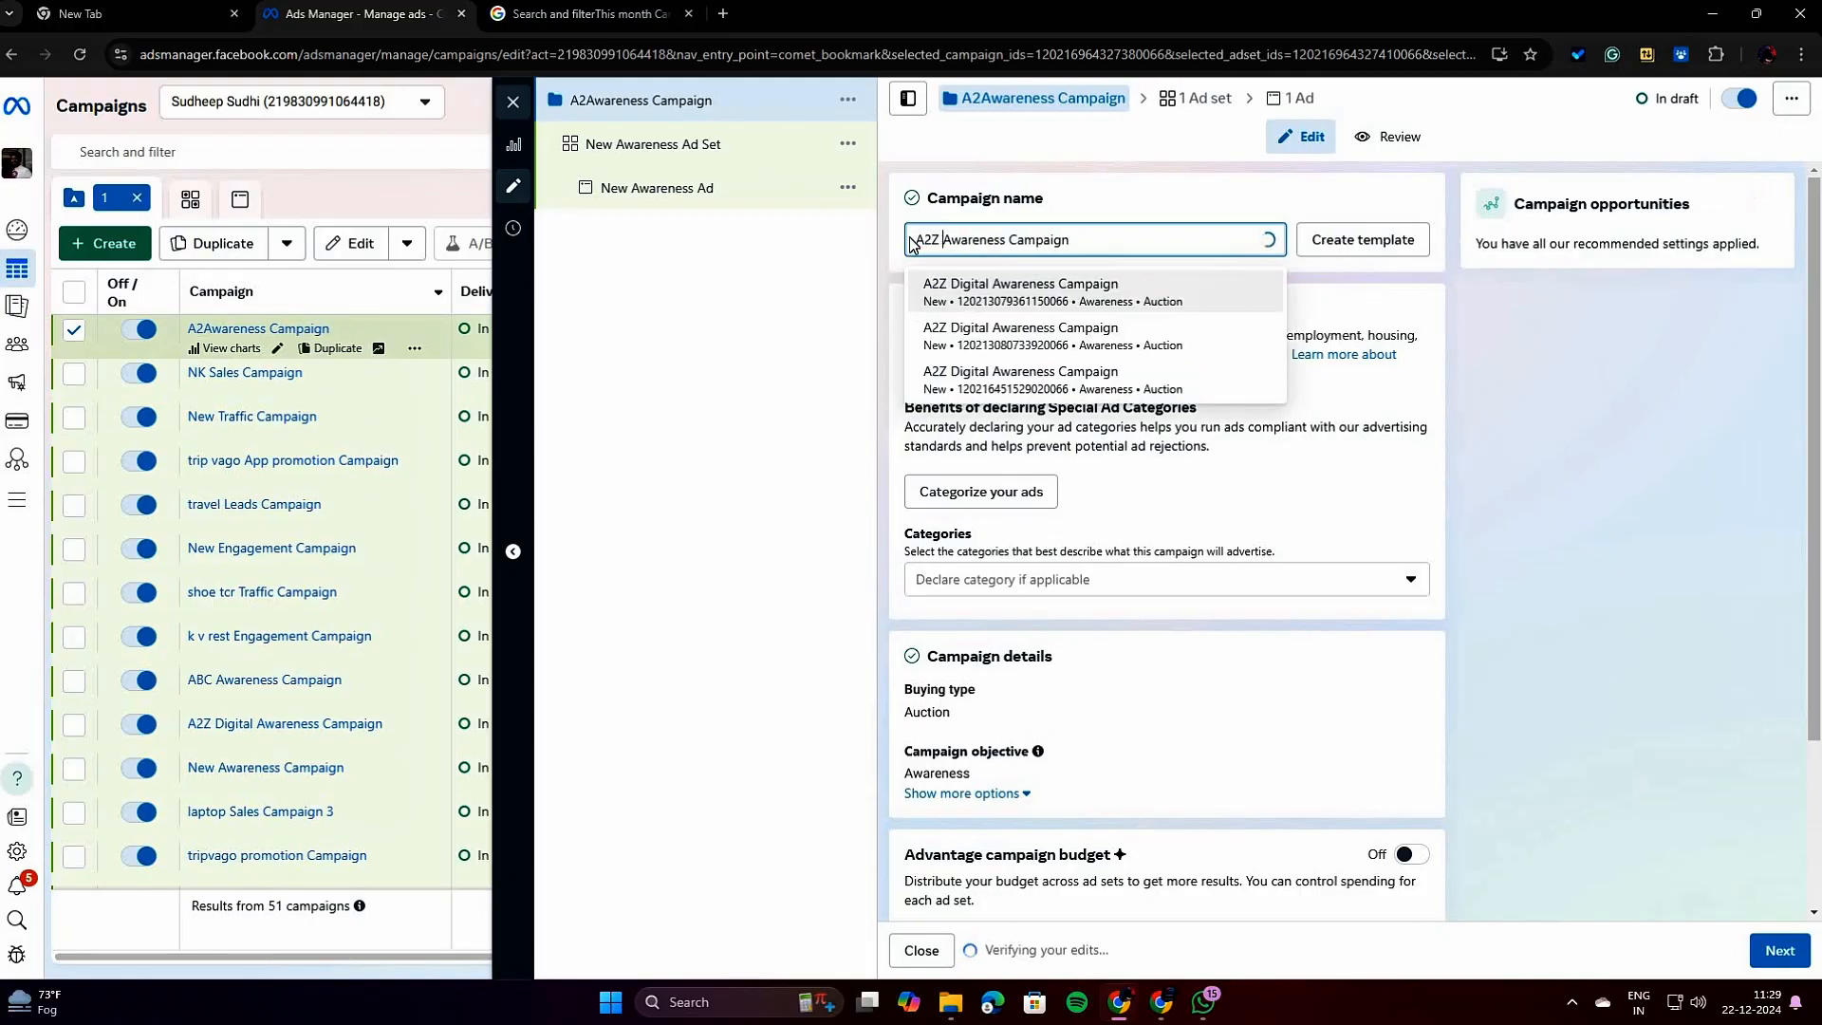
pyautogui.write('IGITA')
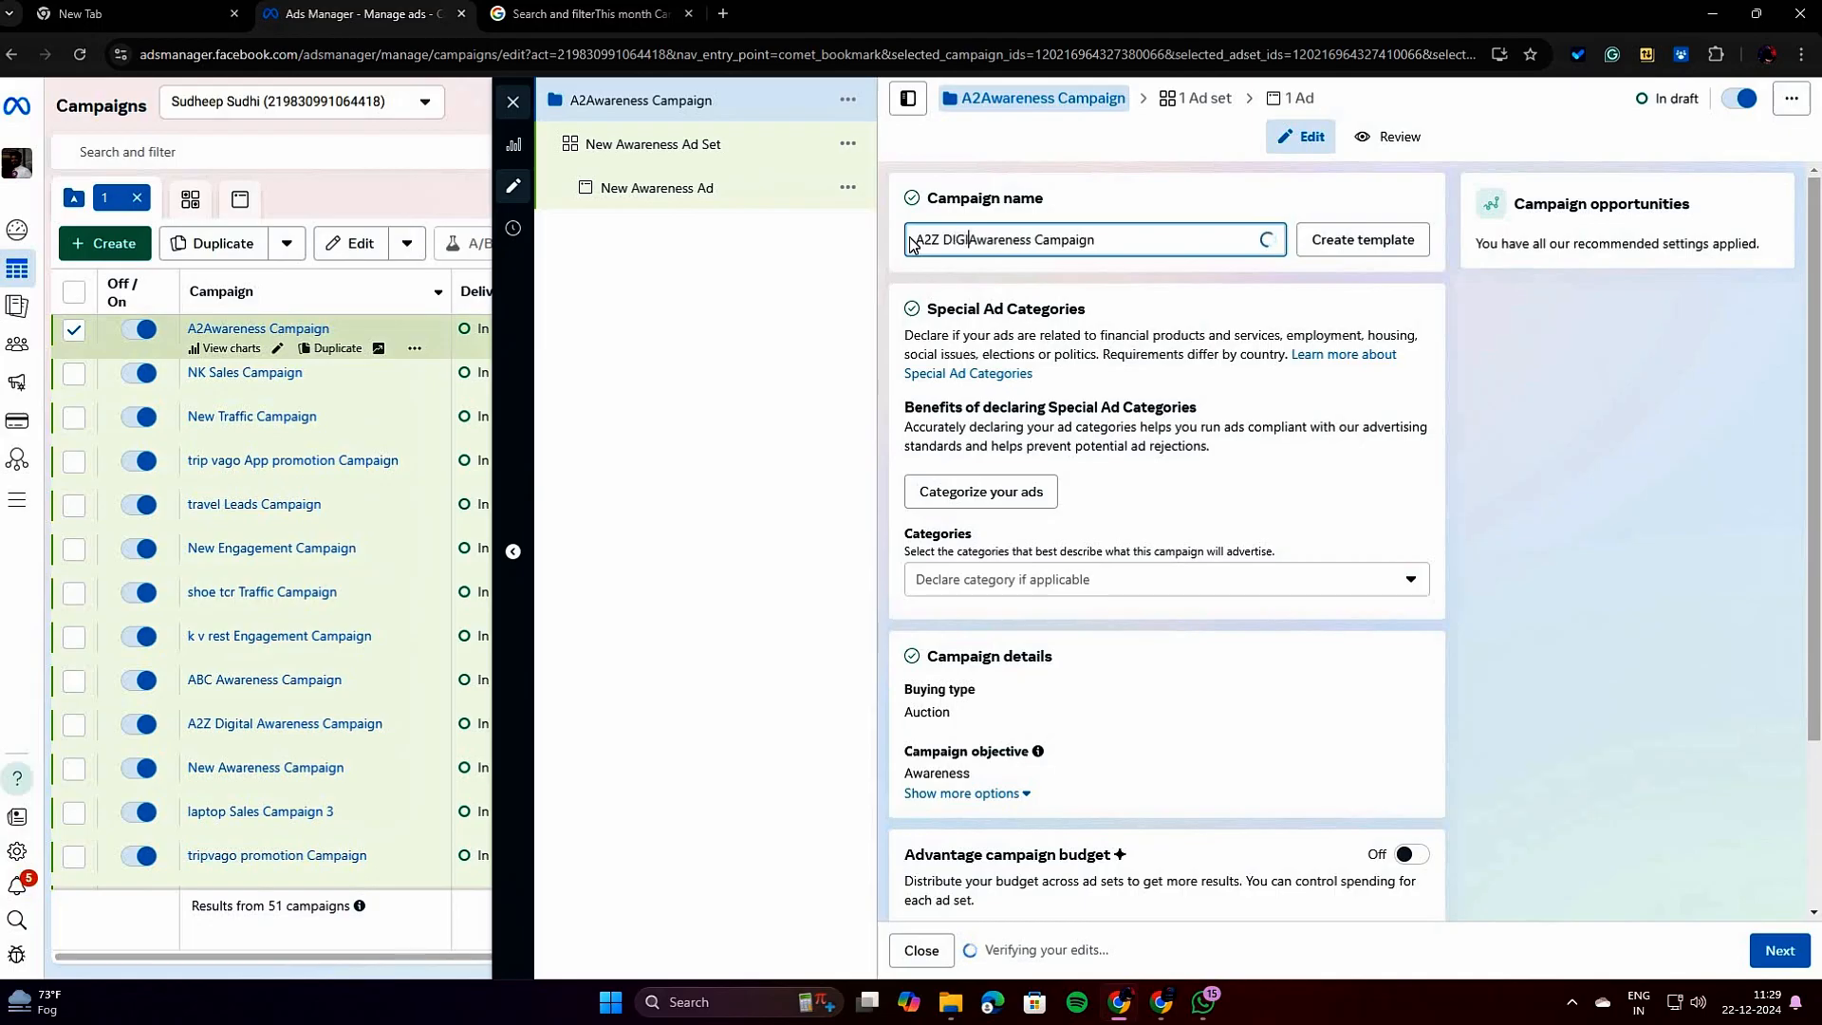
pyautogui.write('L')
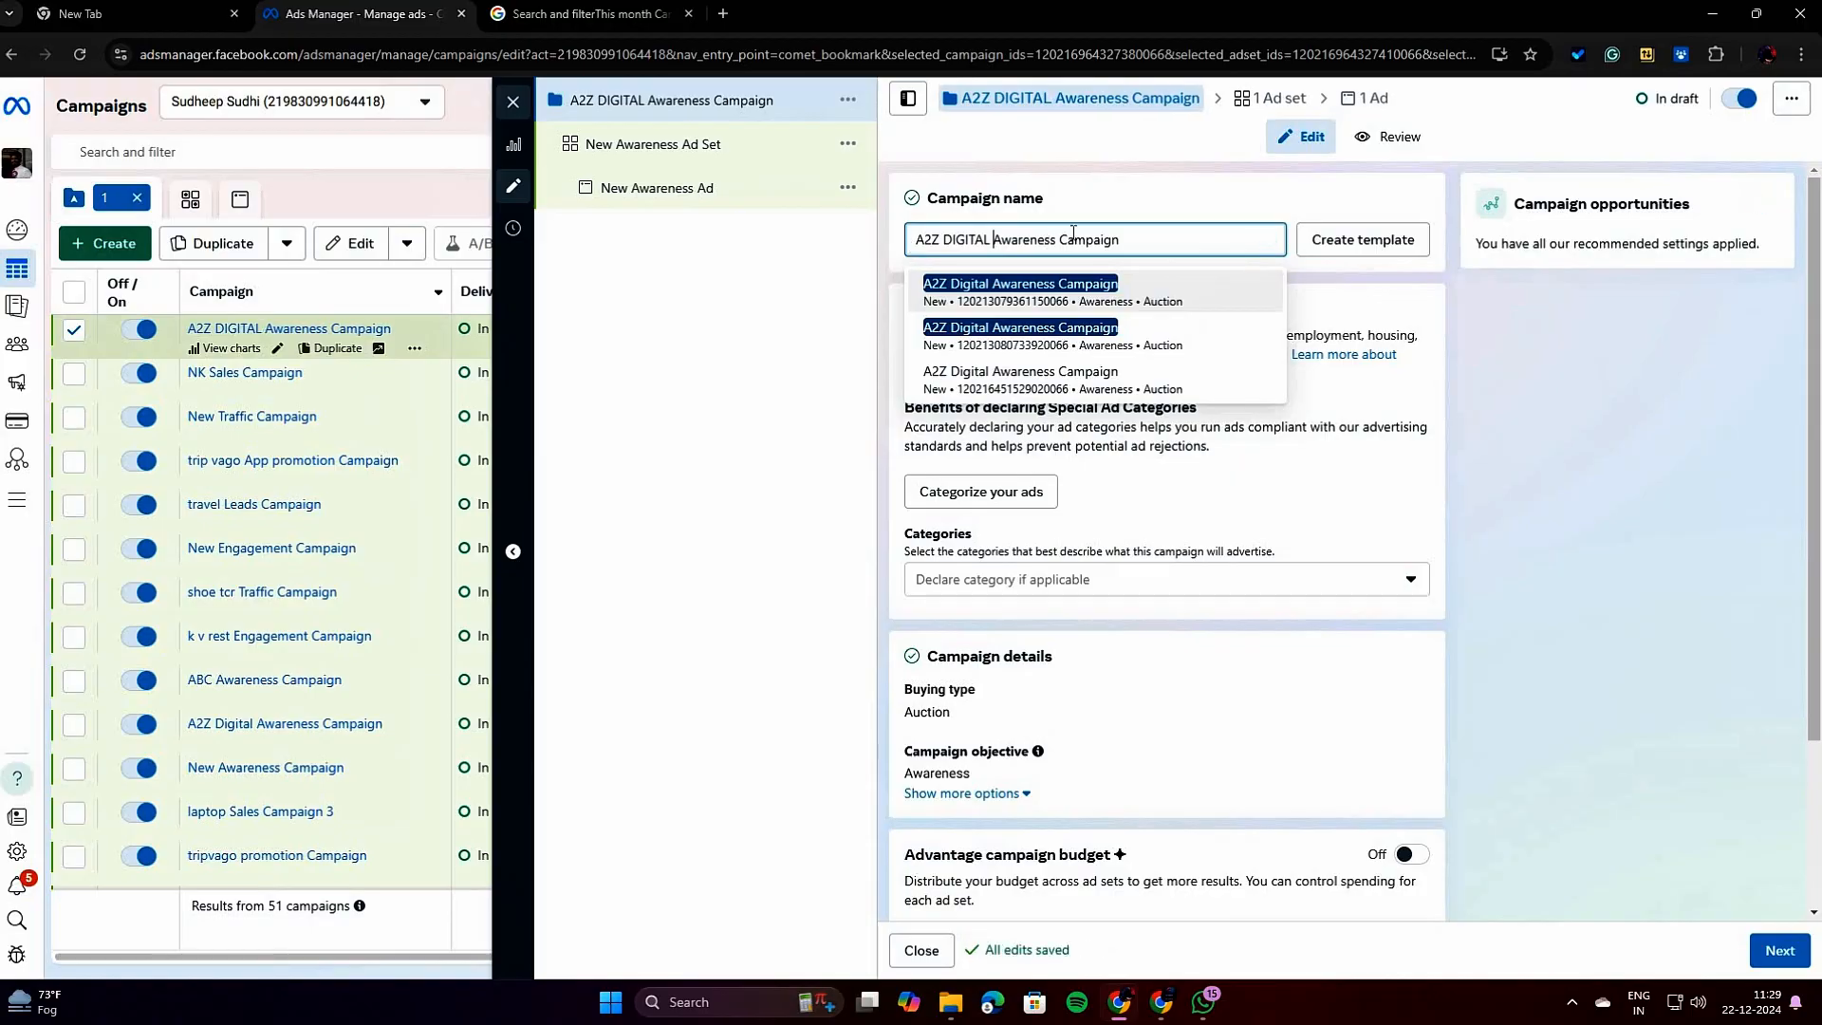
pyautogui.click(1101, 199)
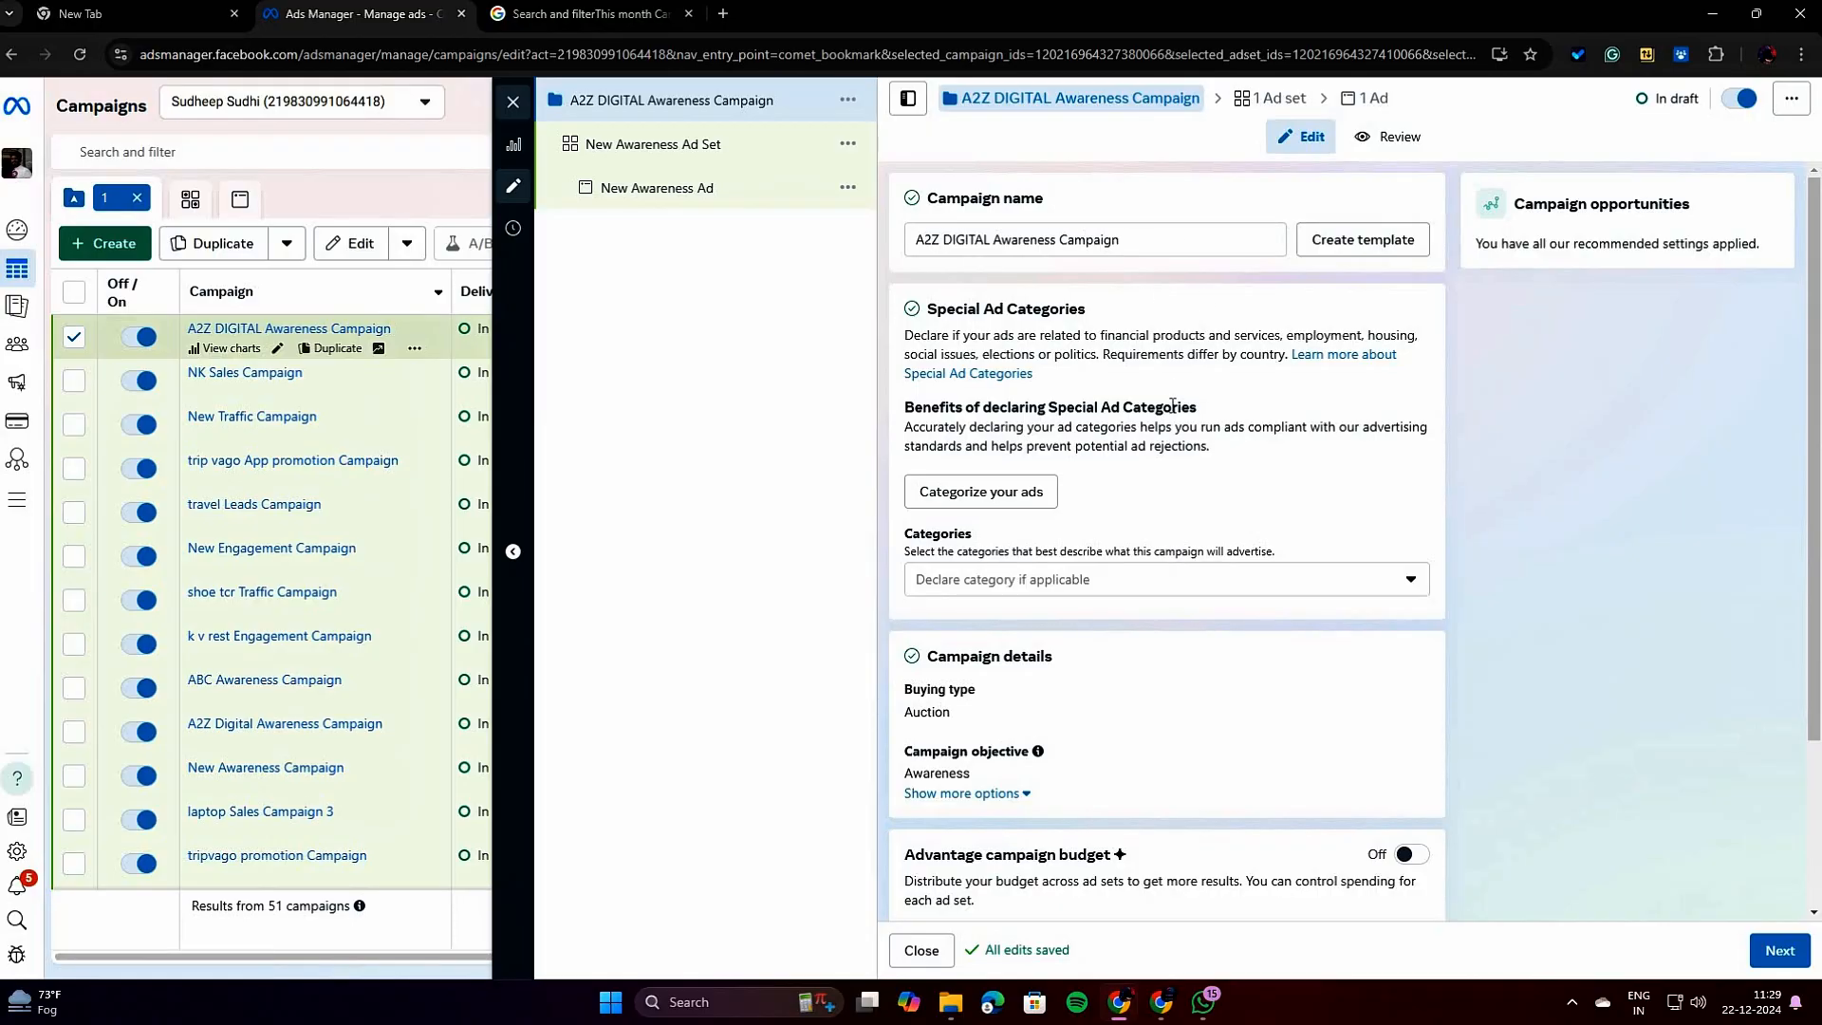
# Examine the campaign's Special Ad Categories section and the list of categories that can be declared.
pyautogui.scroll(-1, 1172, 406)
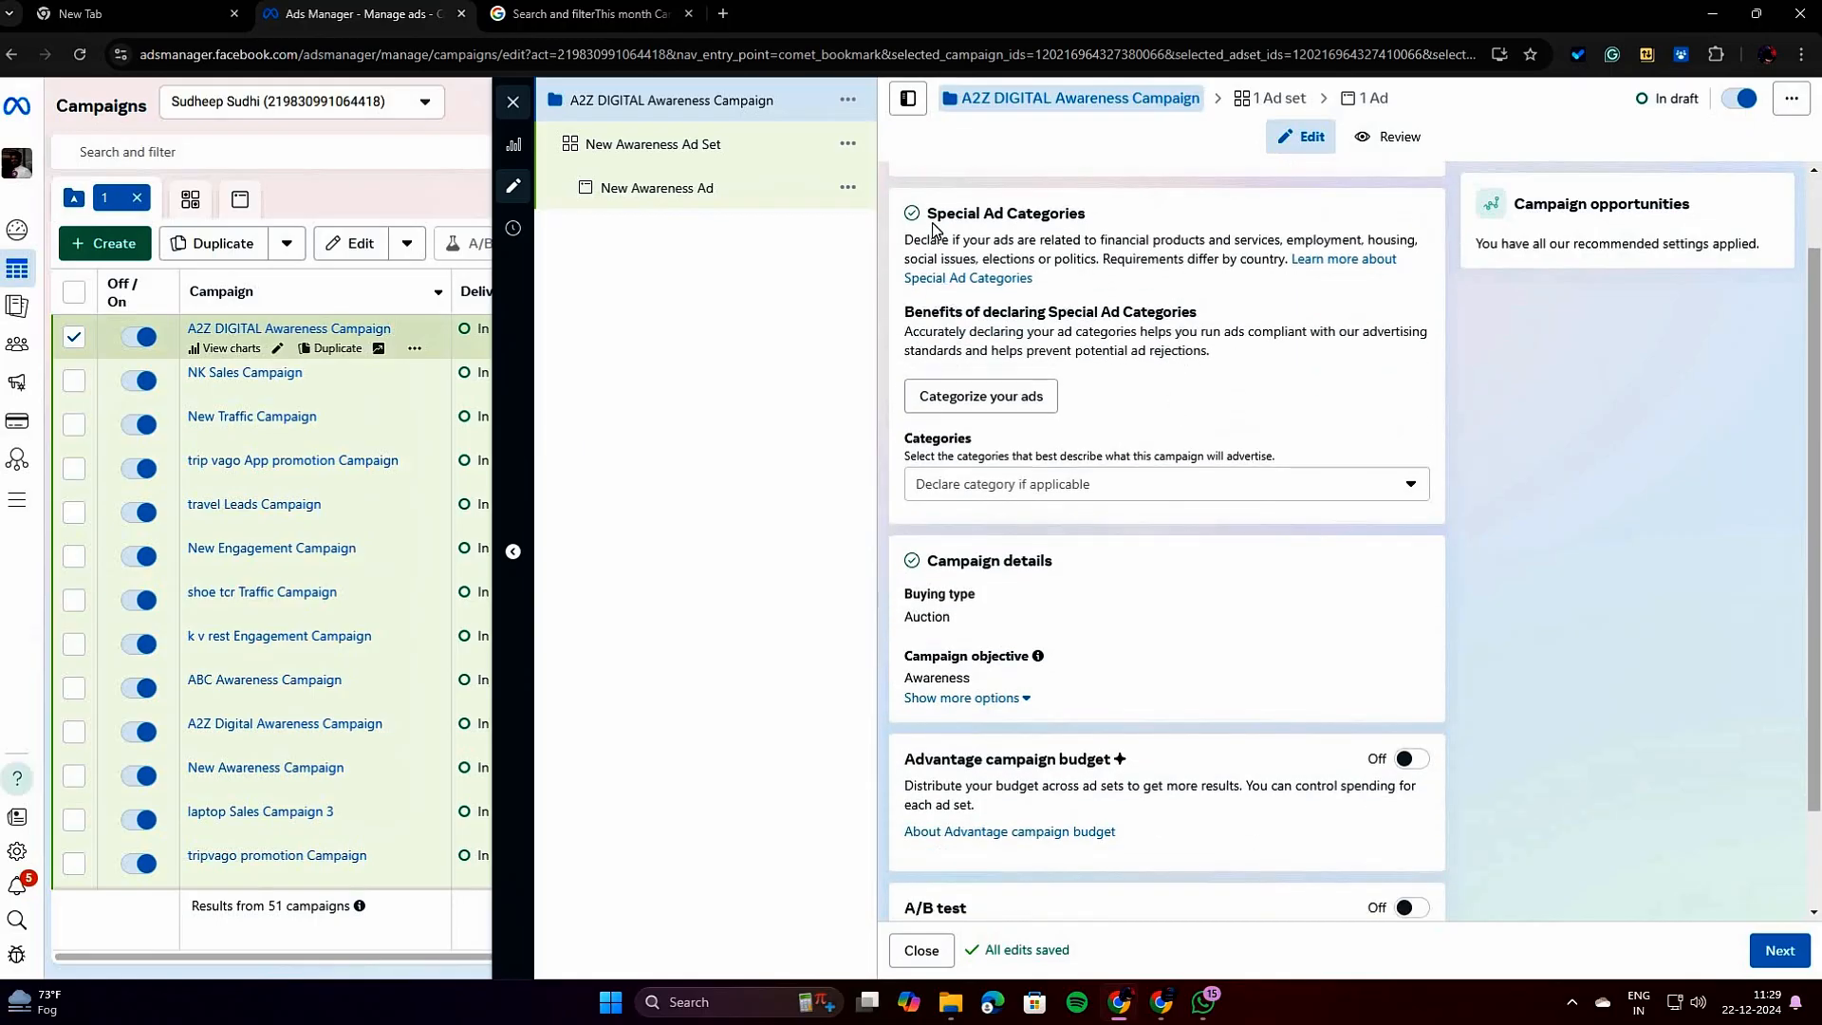
pyautogui.moveTo(931, 240); pyautogui.dragTo(915, 217)
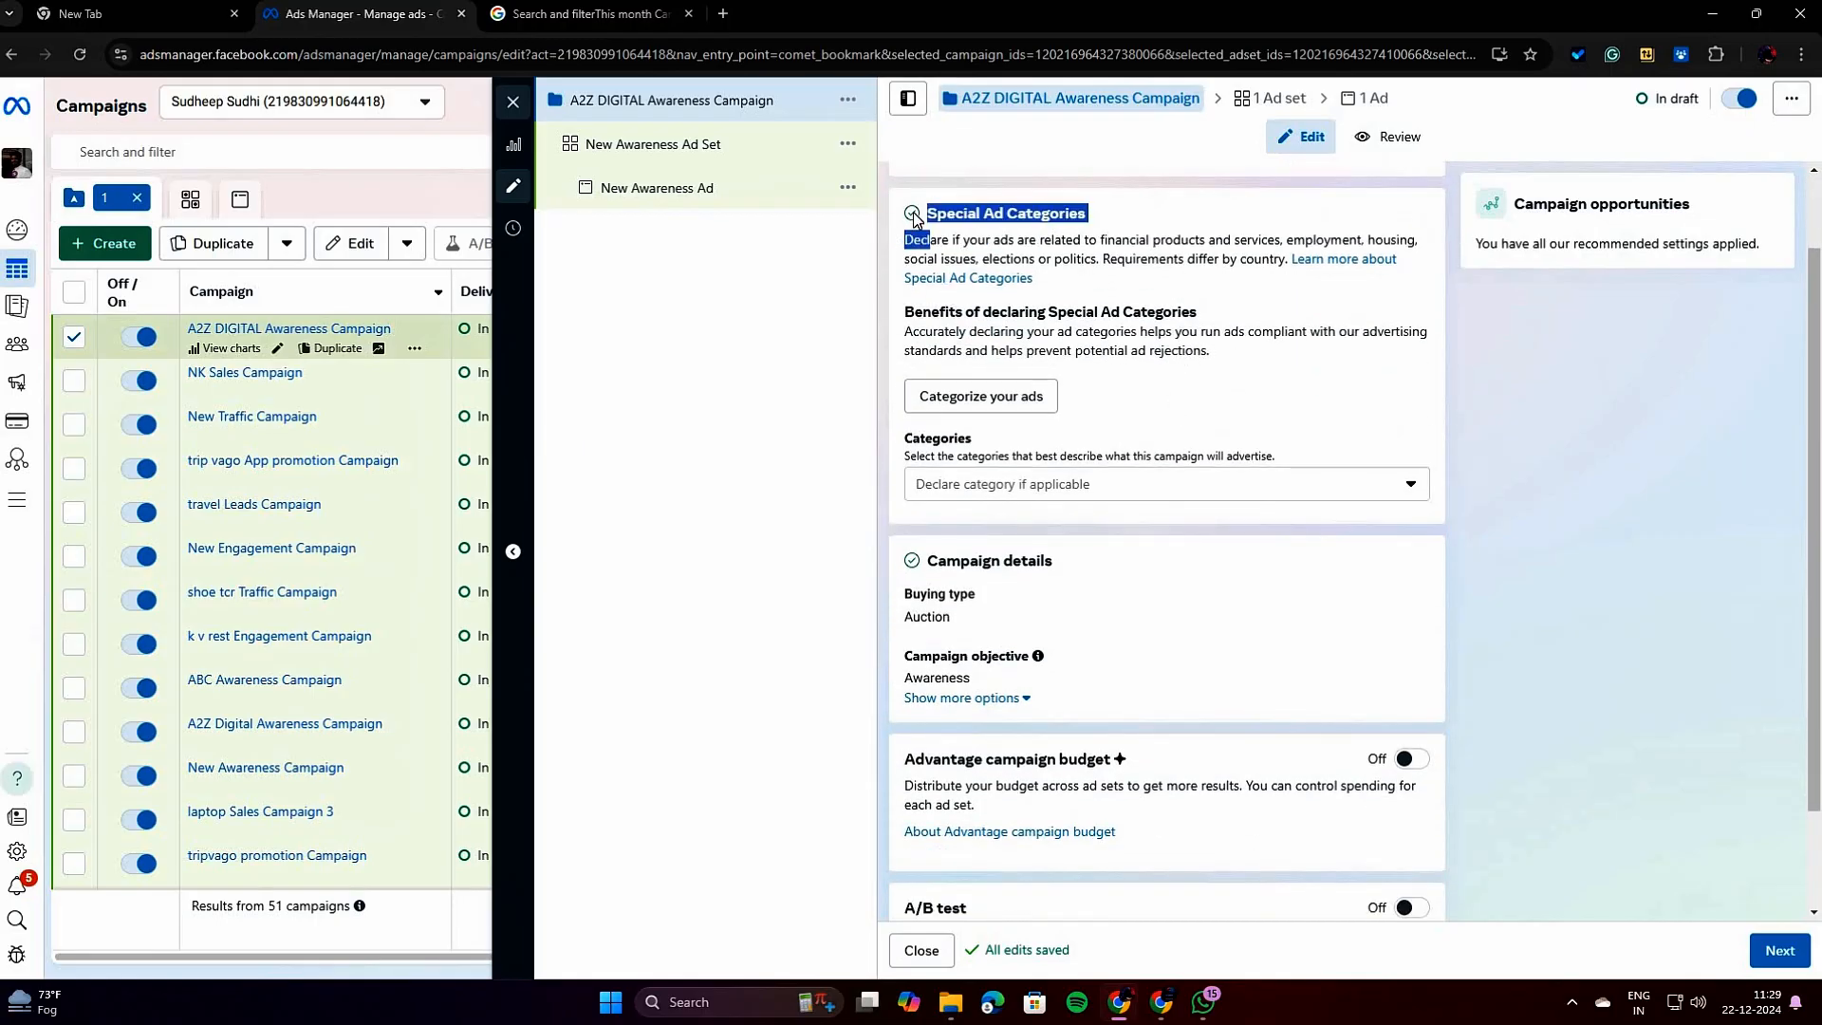
pyautogui.click(1108, 270)
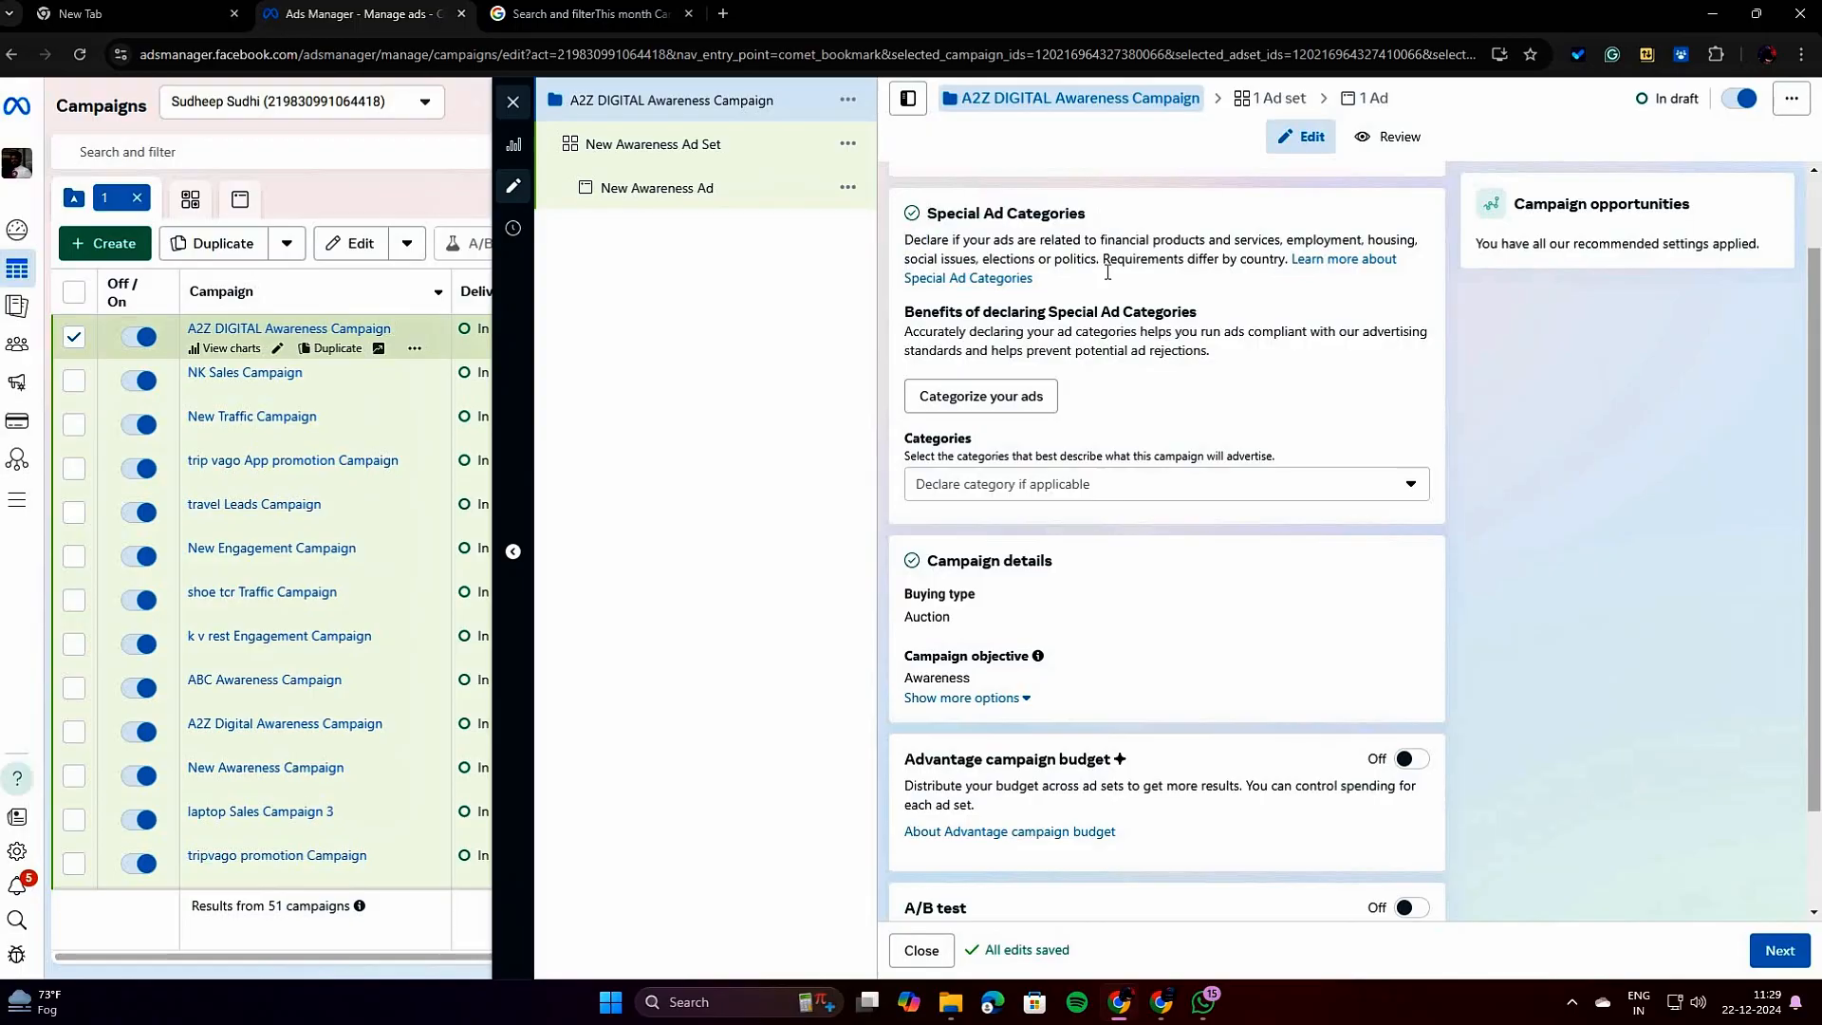
pyautogui.scroll(1, 1121, 343)
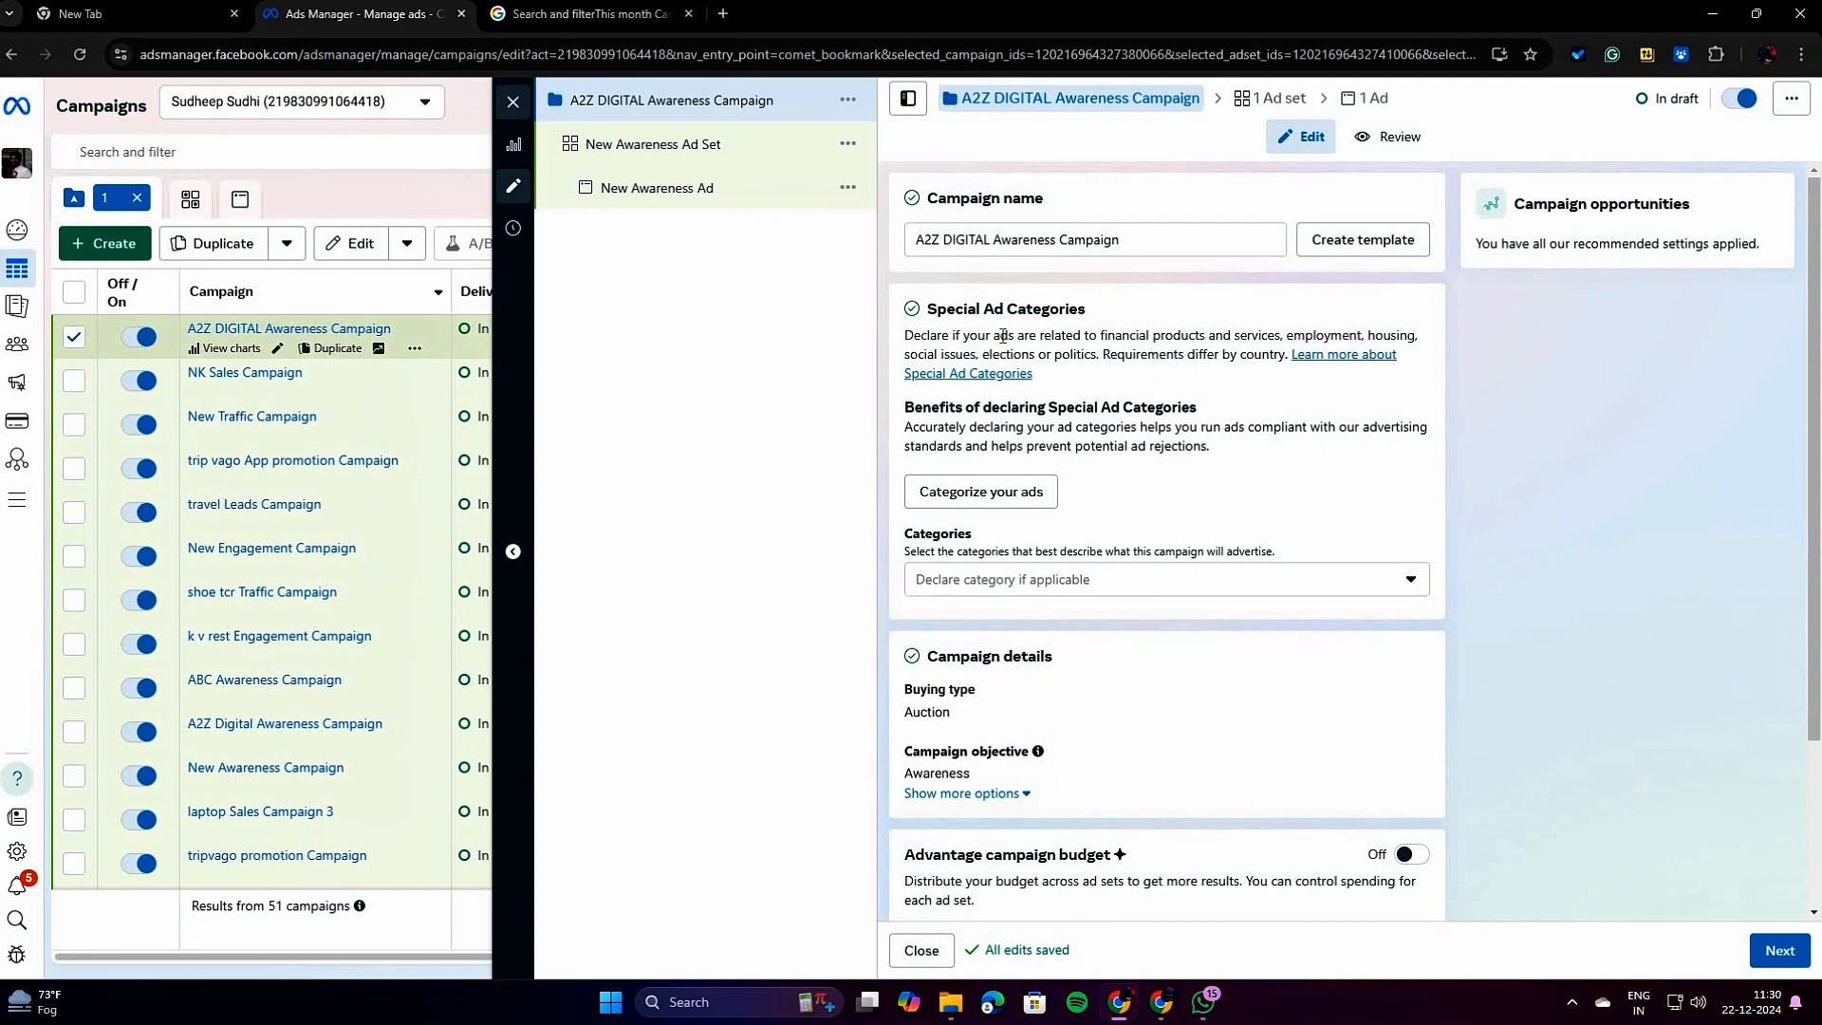
pyautogui.moveTo(930, 303); pyautogui.dragTo(1092, 313)
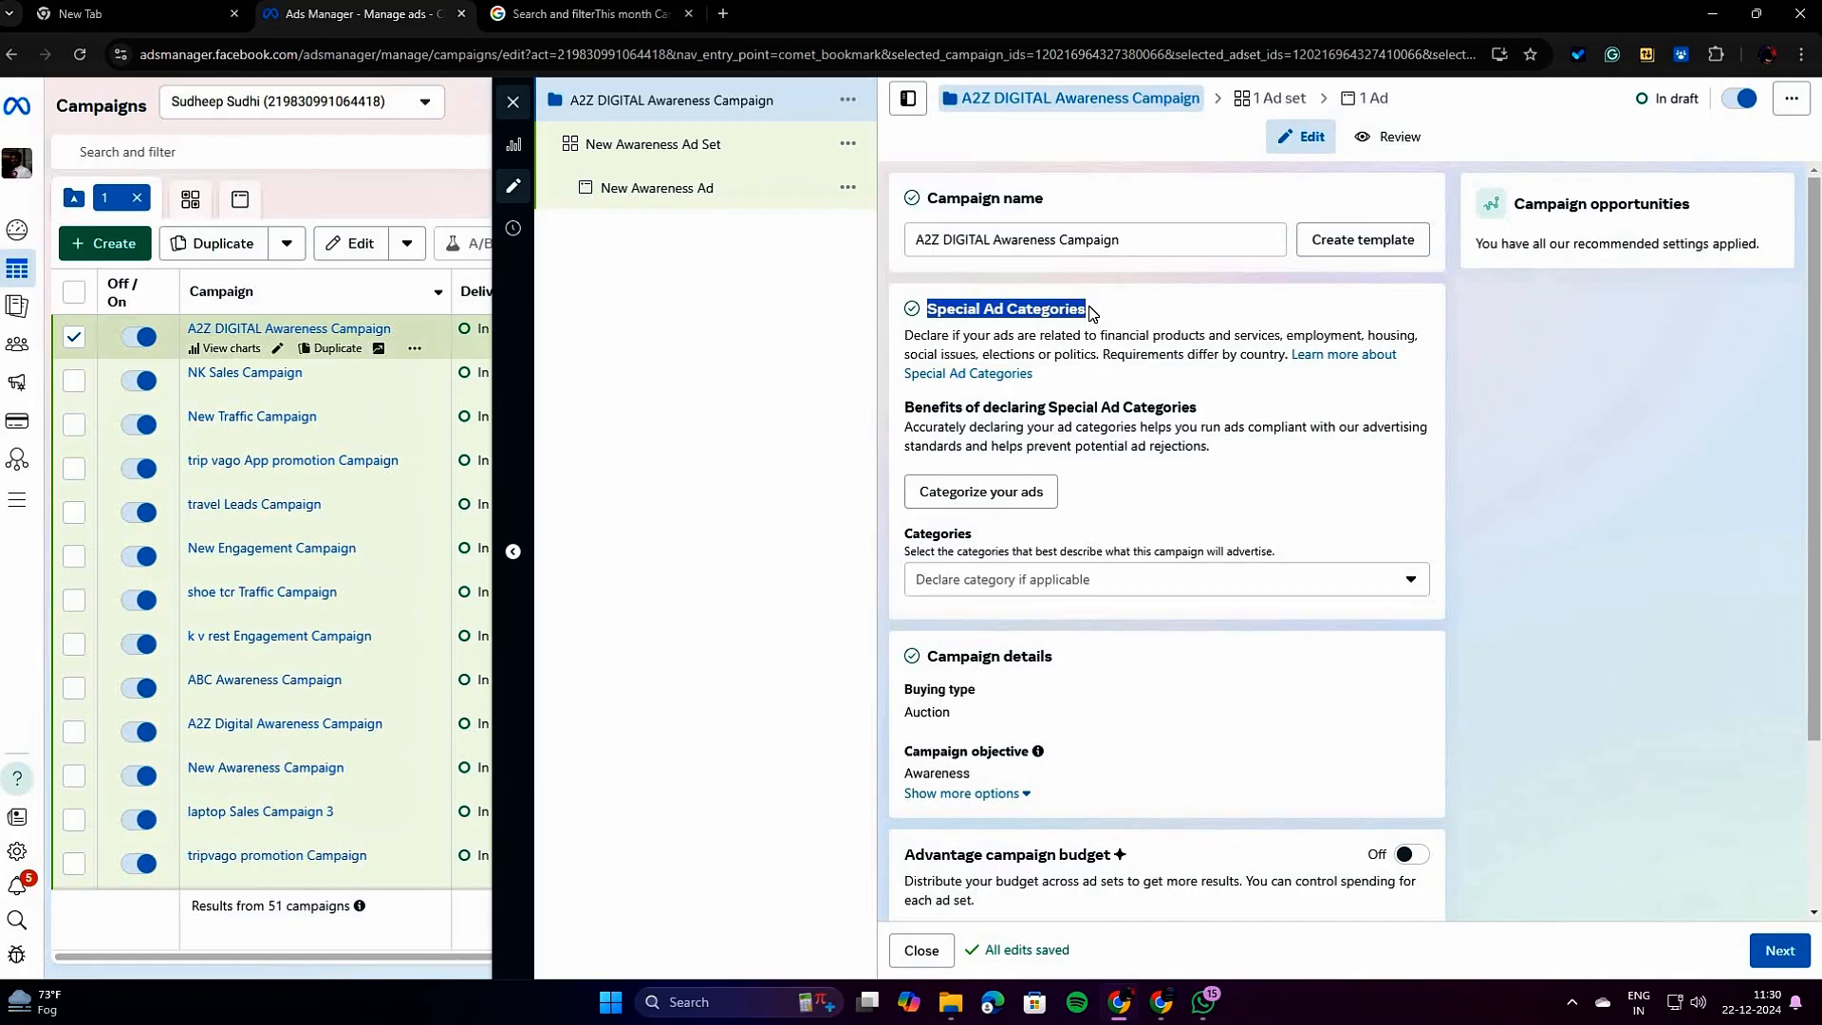
pyautogui.click(1030, 588)
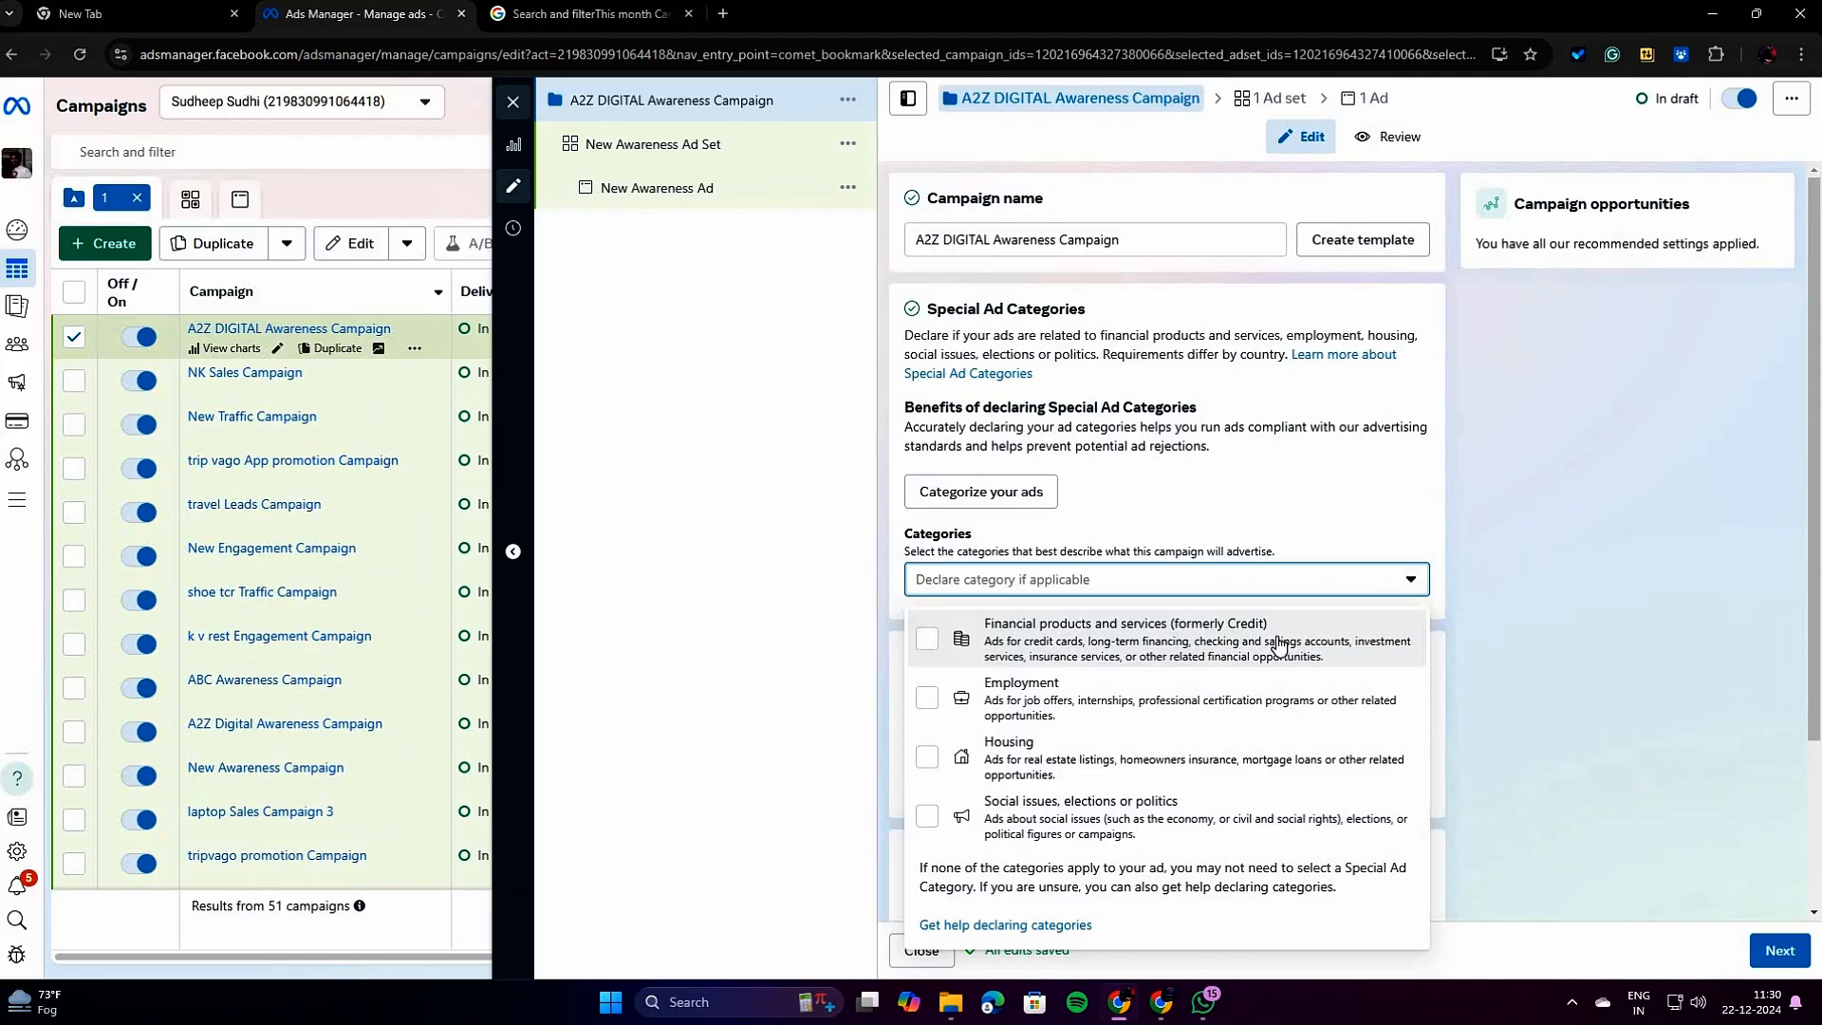
pyautogui.click(1289, 482)
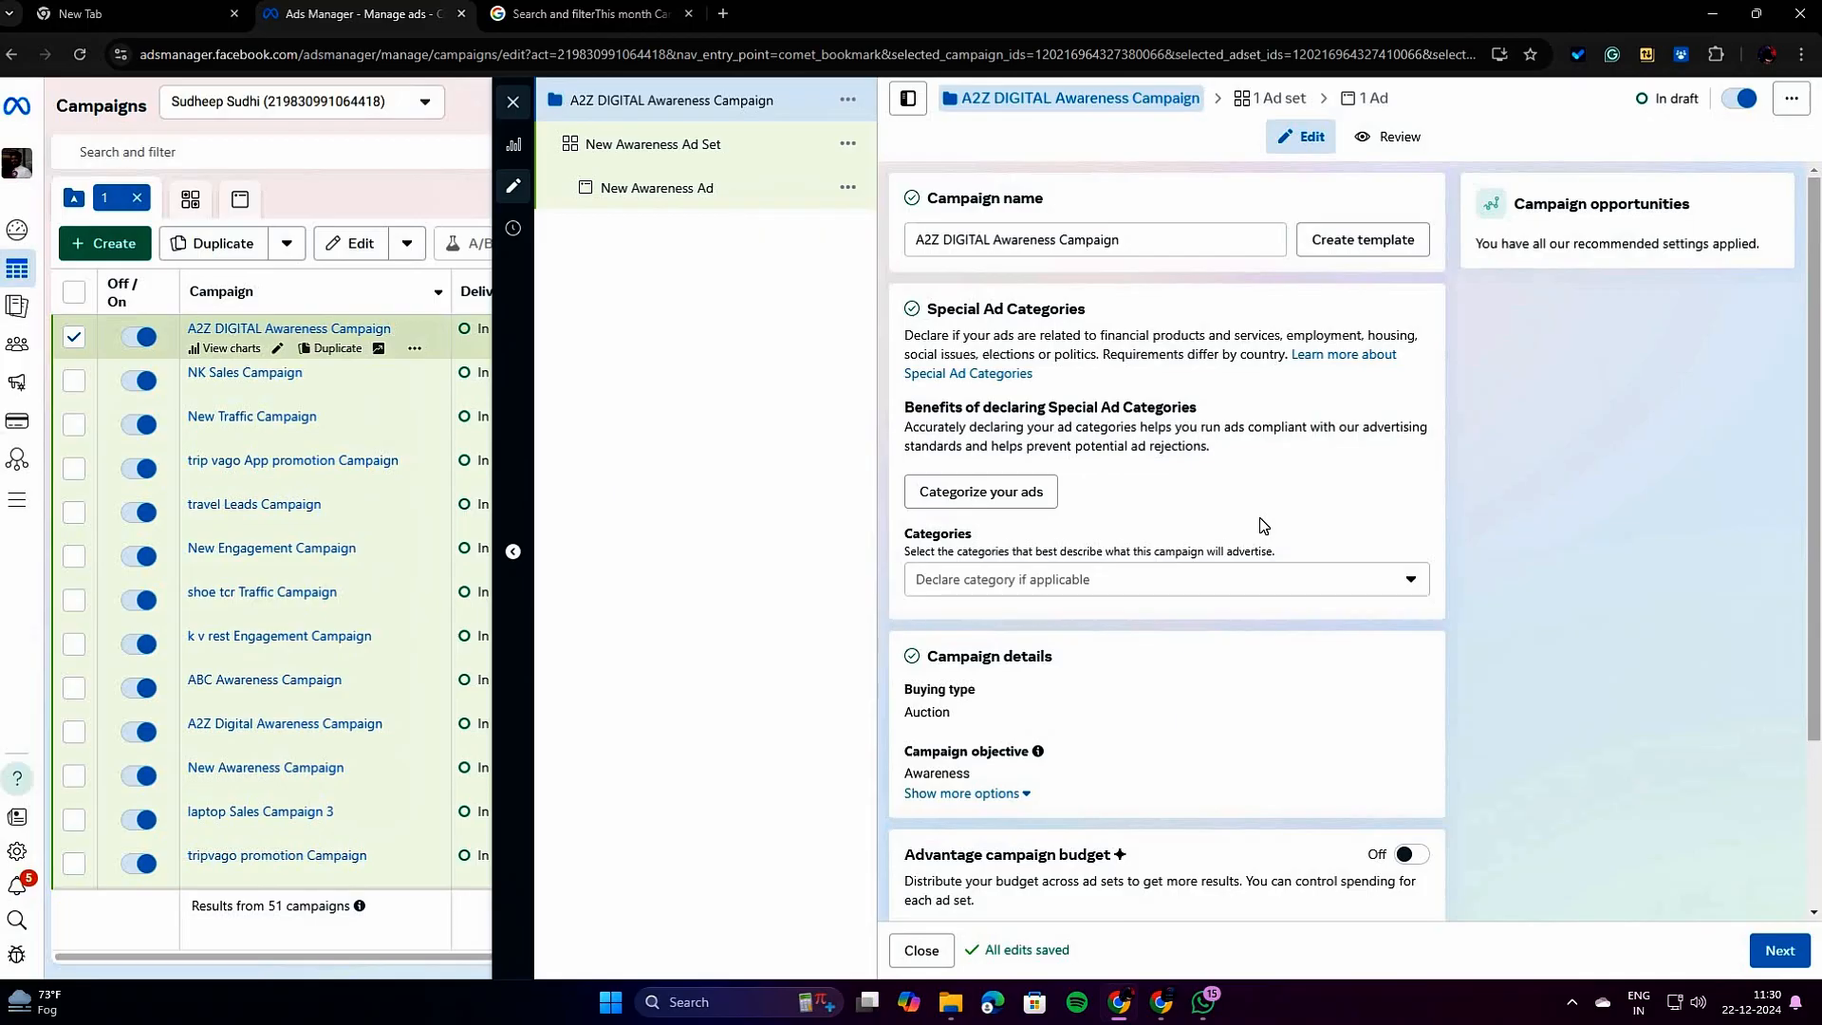
# Try declaring Financial products and services as the campaign's special ad category, and clear the selection.
pyautogui.scroll(-2, 1253, 521)
pyautogui.click(1196, 388)
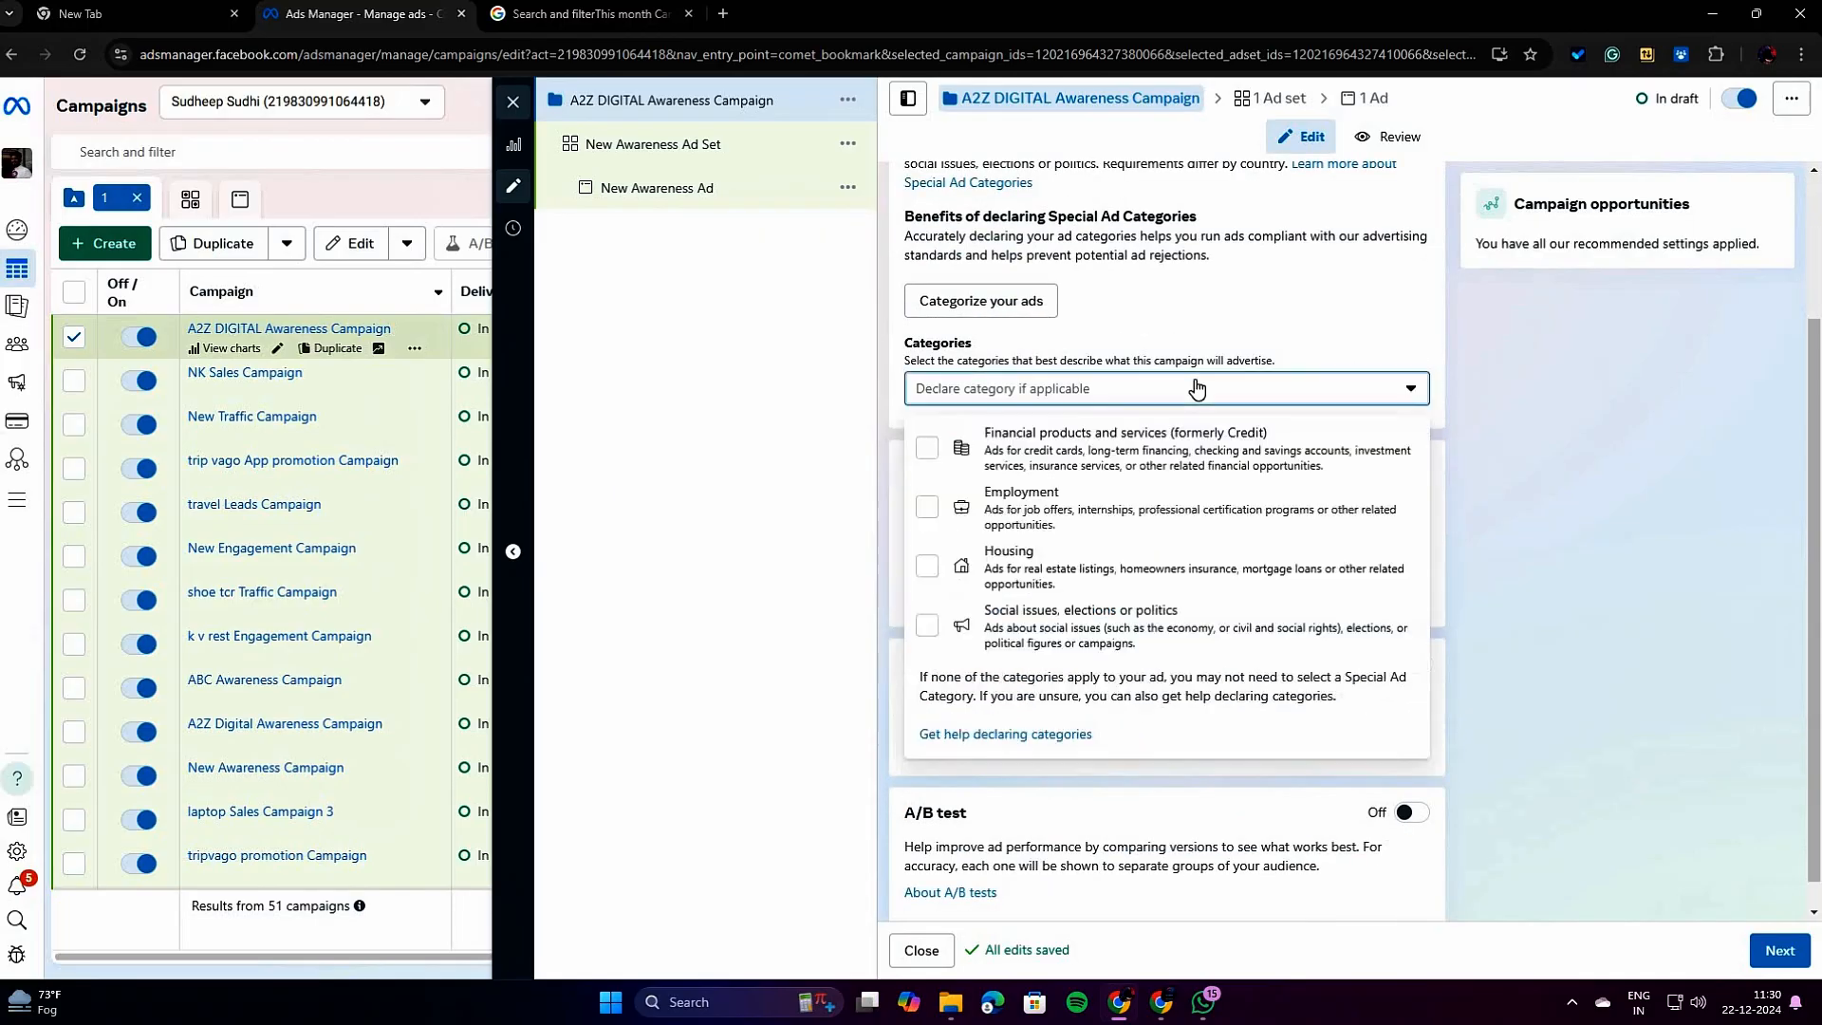
pyautogui.click(1100, 469)
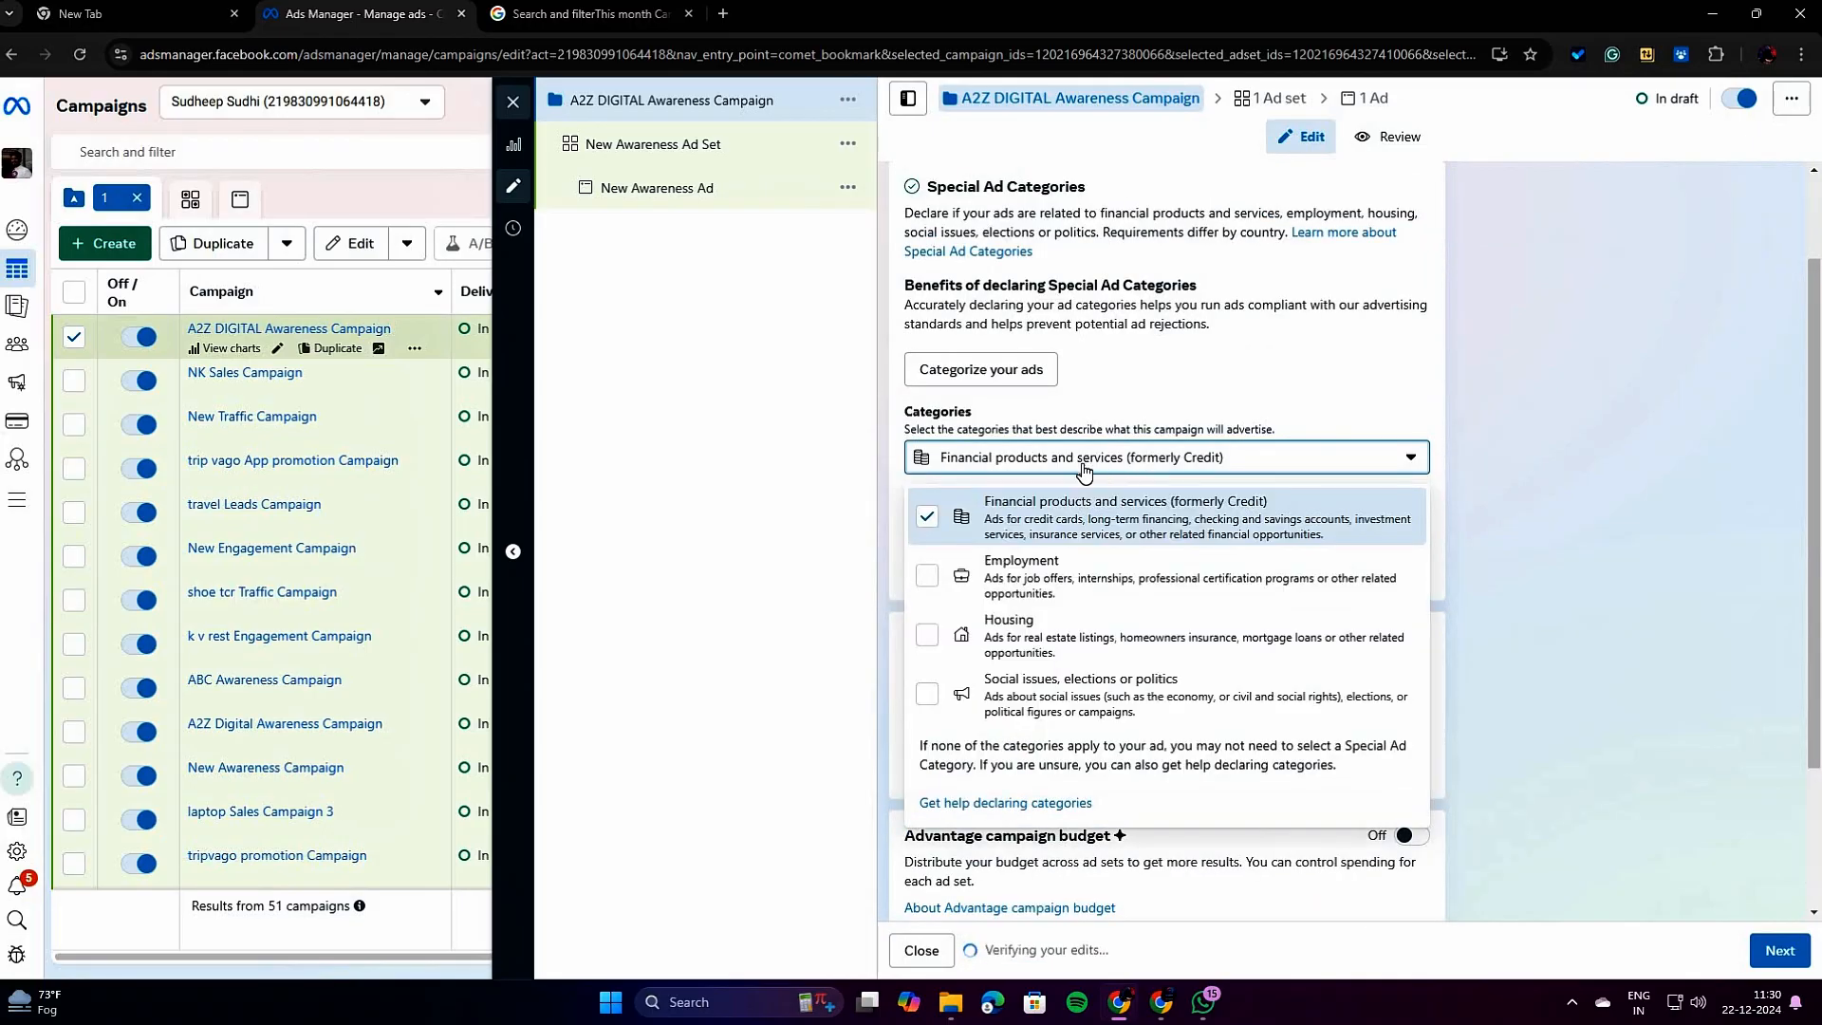
pyautogui.click(1101, 517)
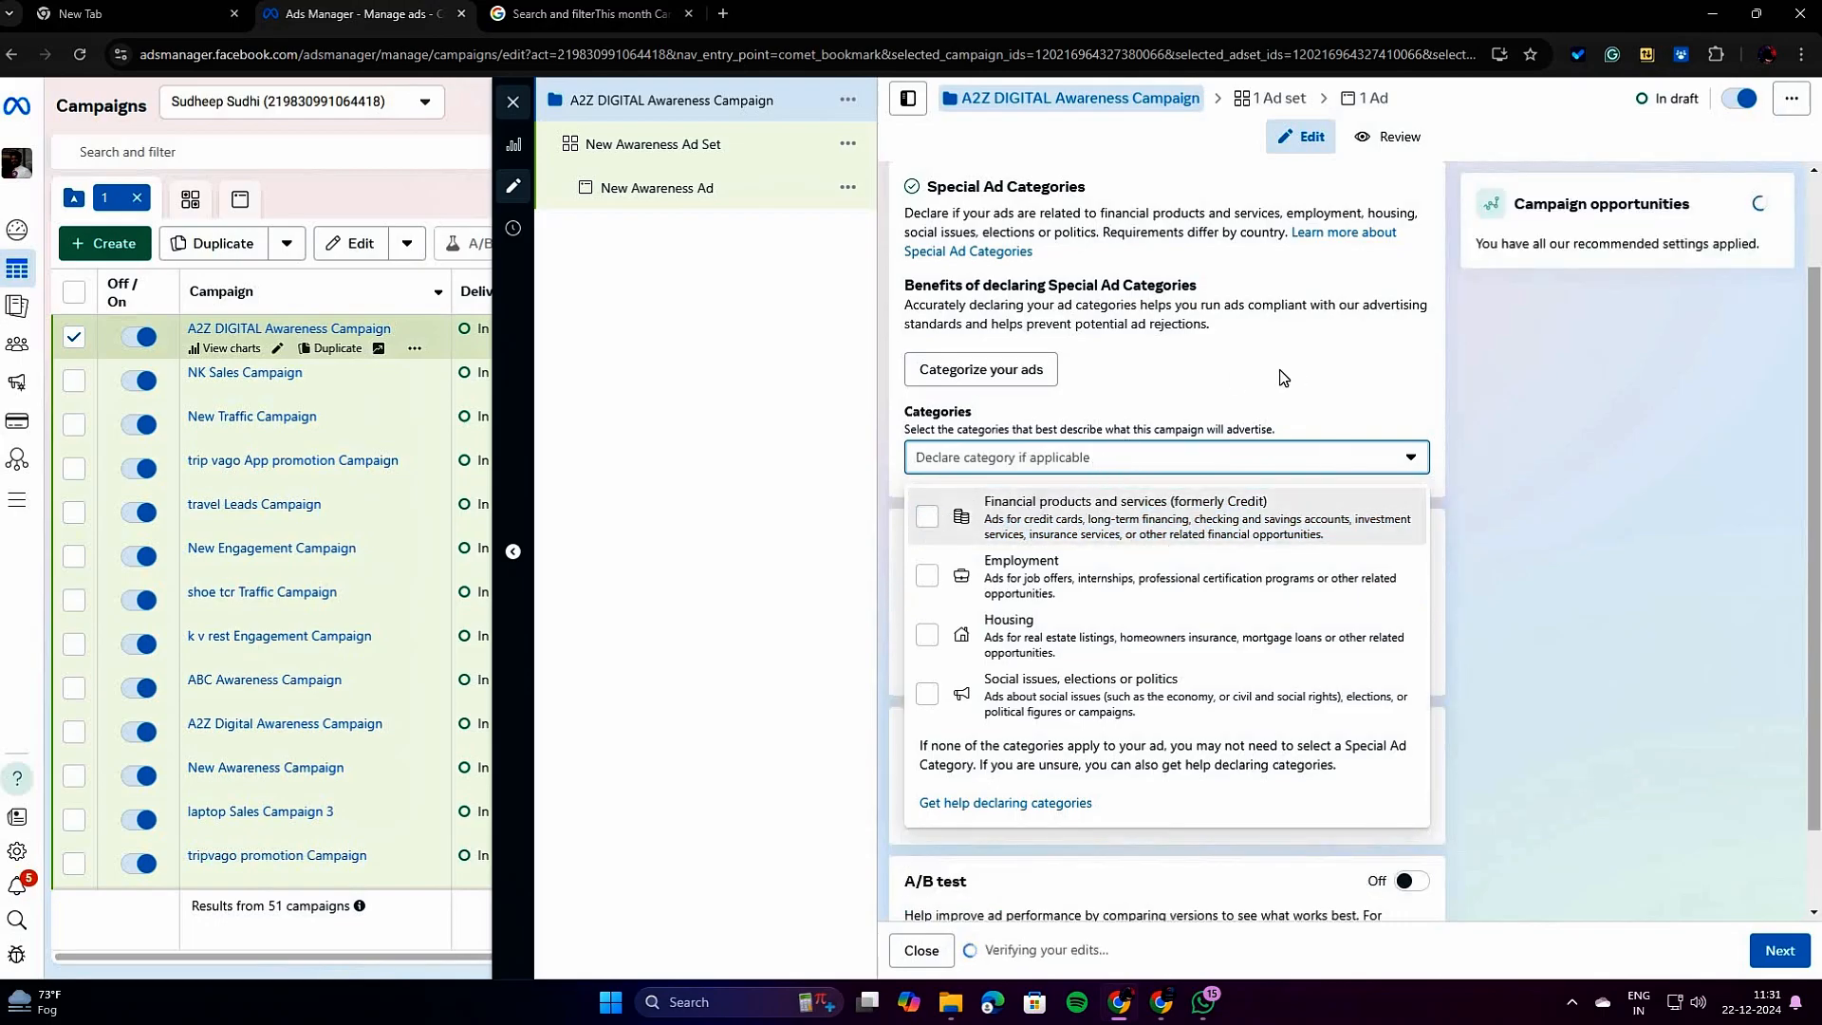
pyautogui.click(1310, 392)
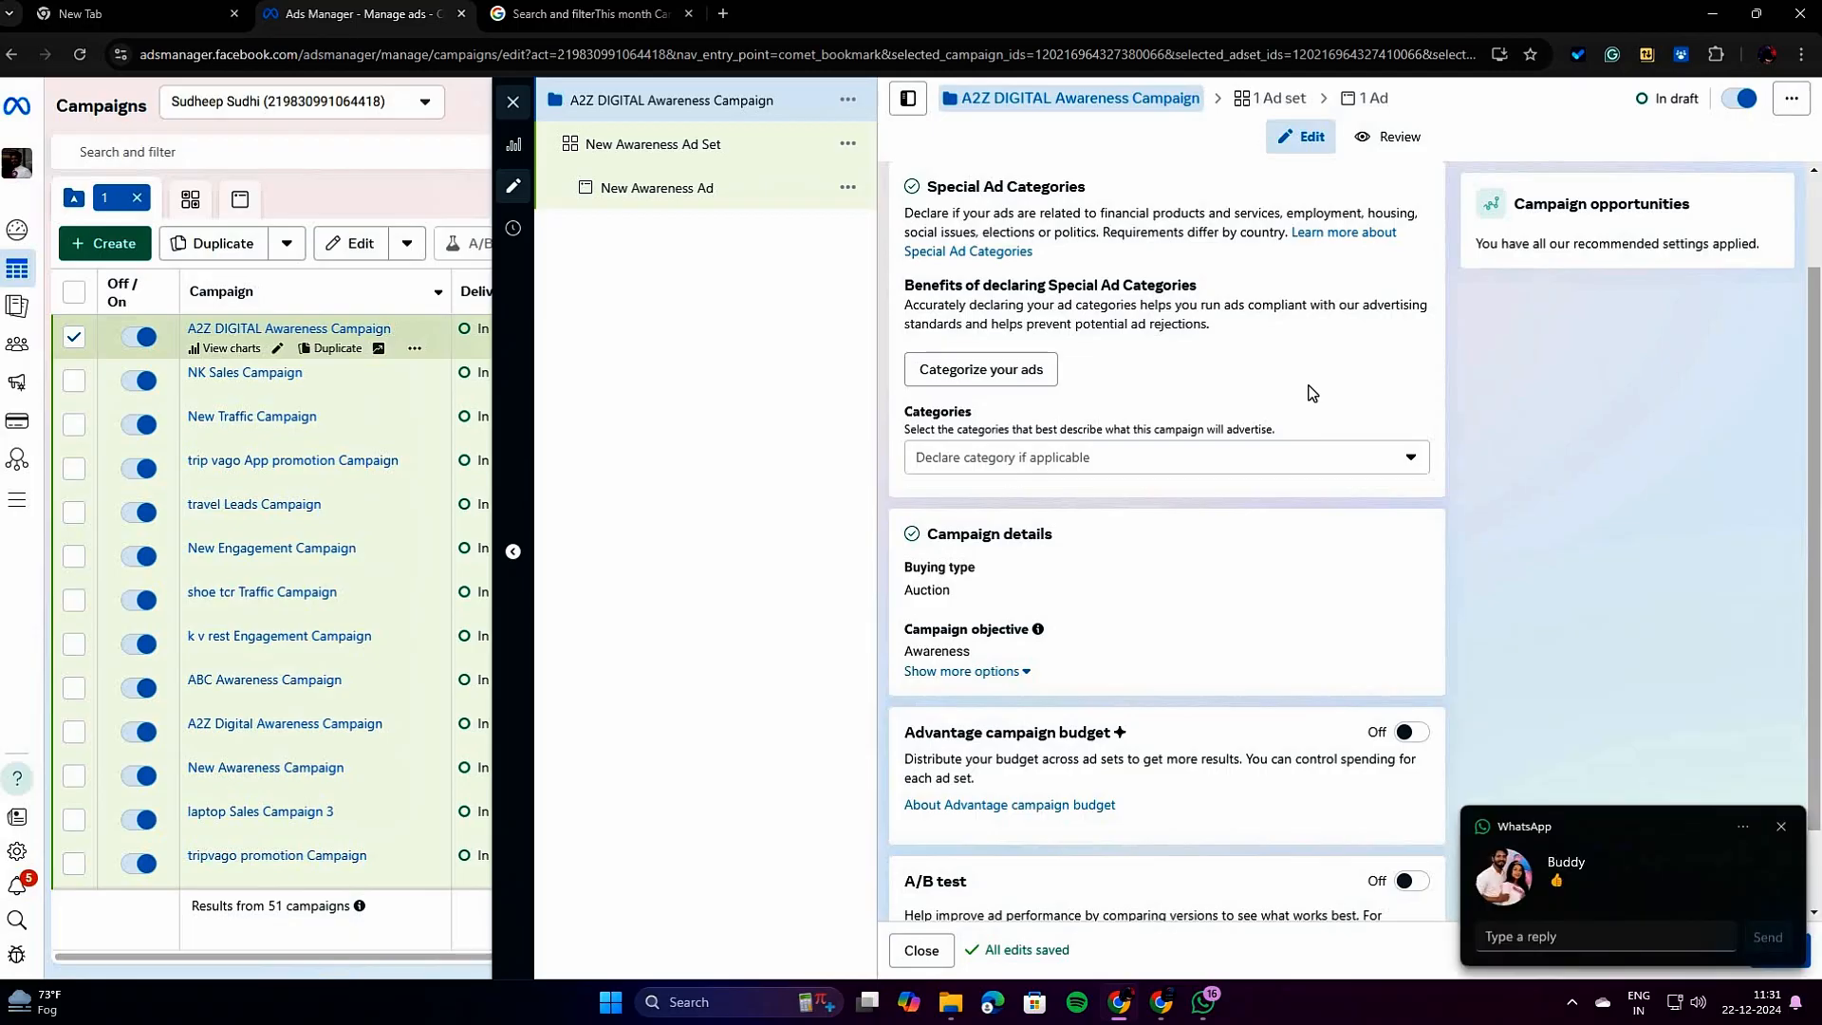
# Dismiss the WhatsApp notification and review the special ad category options again without declaring any.
pyautogui.click(1782, 827)
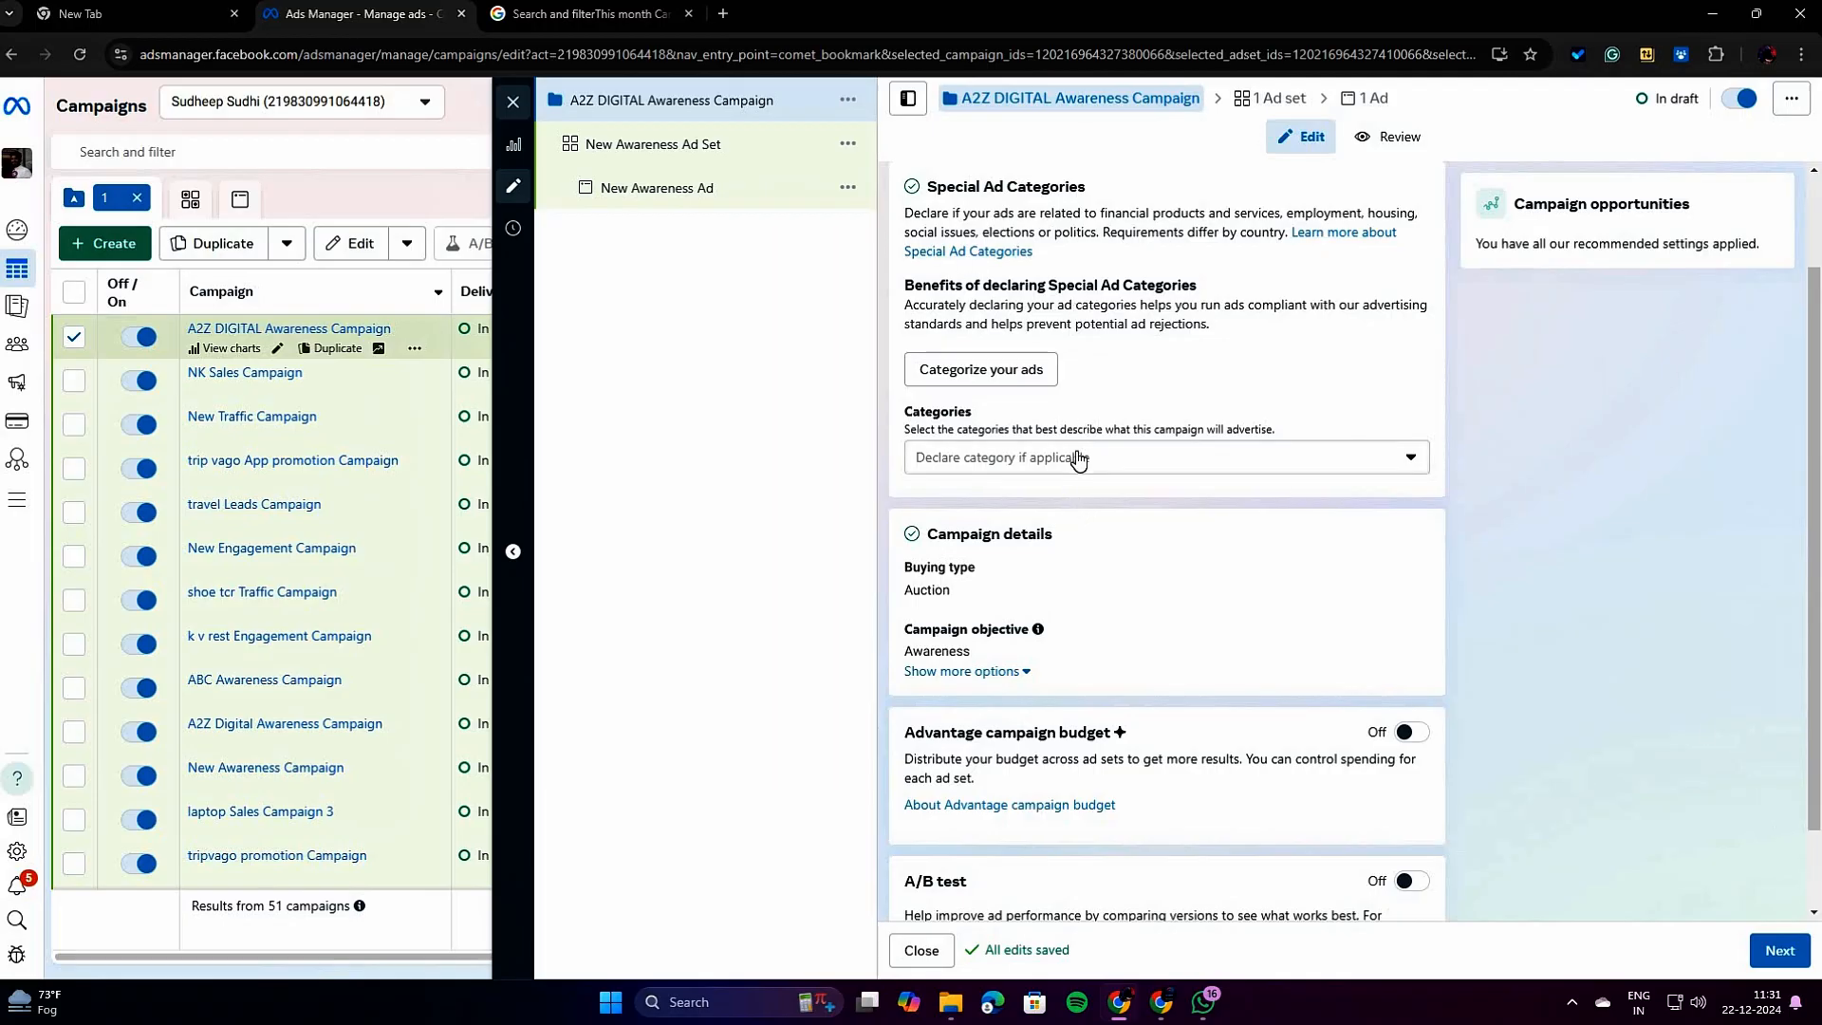
pyautogui.click(1018, 461)
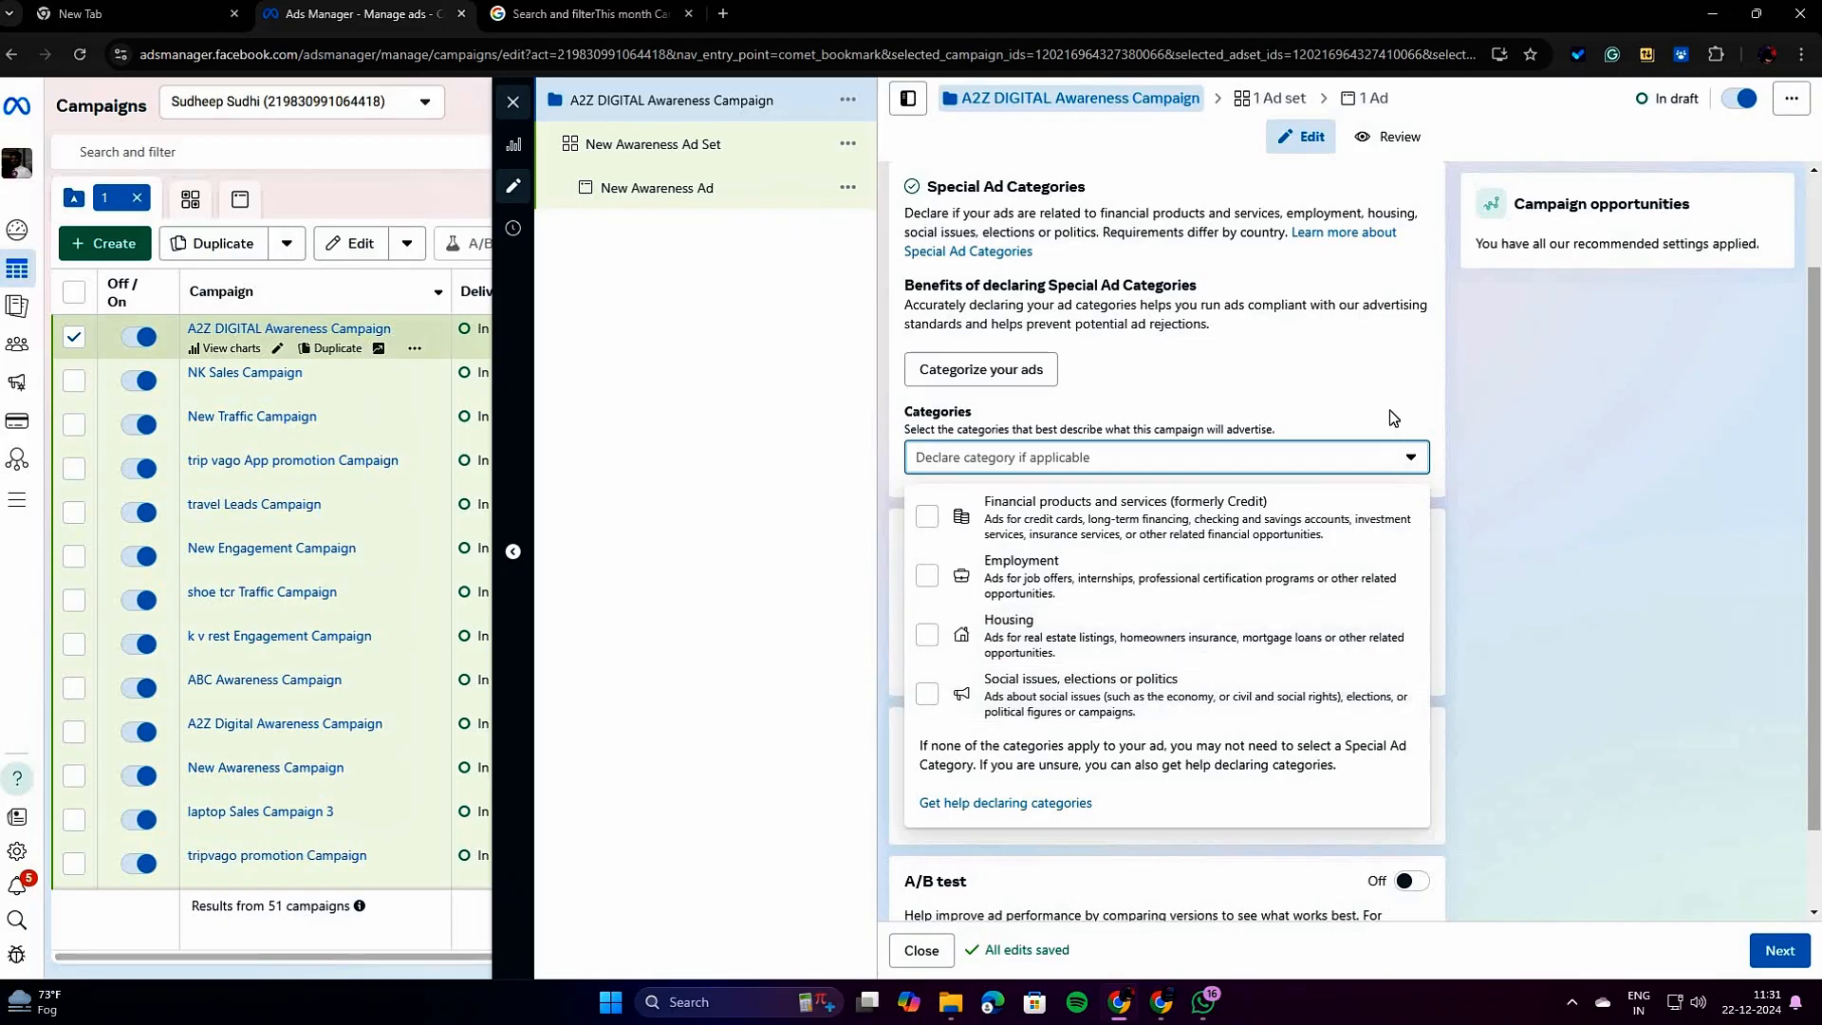
pyautogui.click(1342, 389)
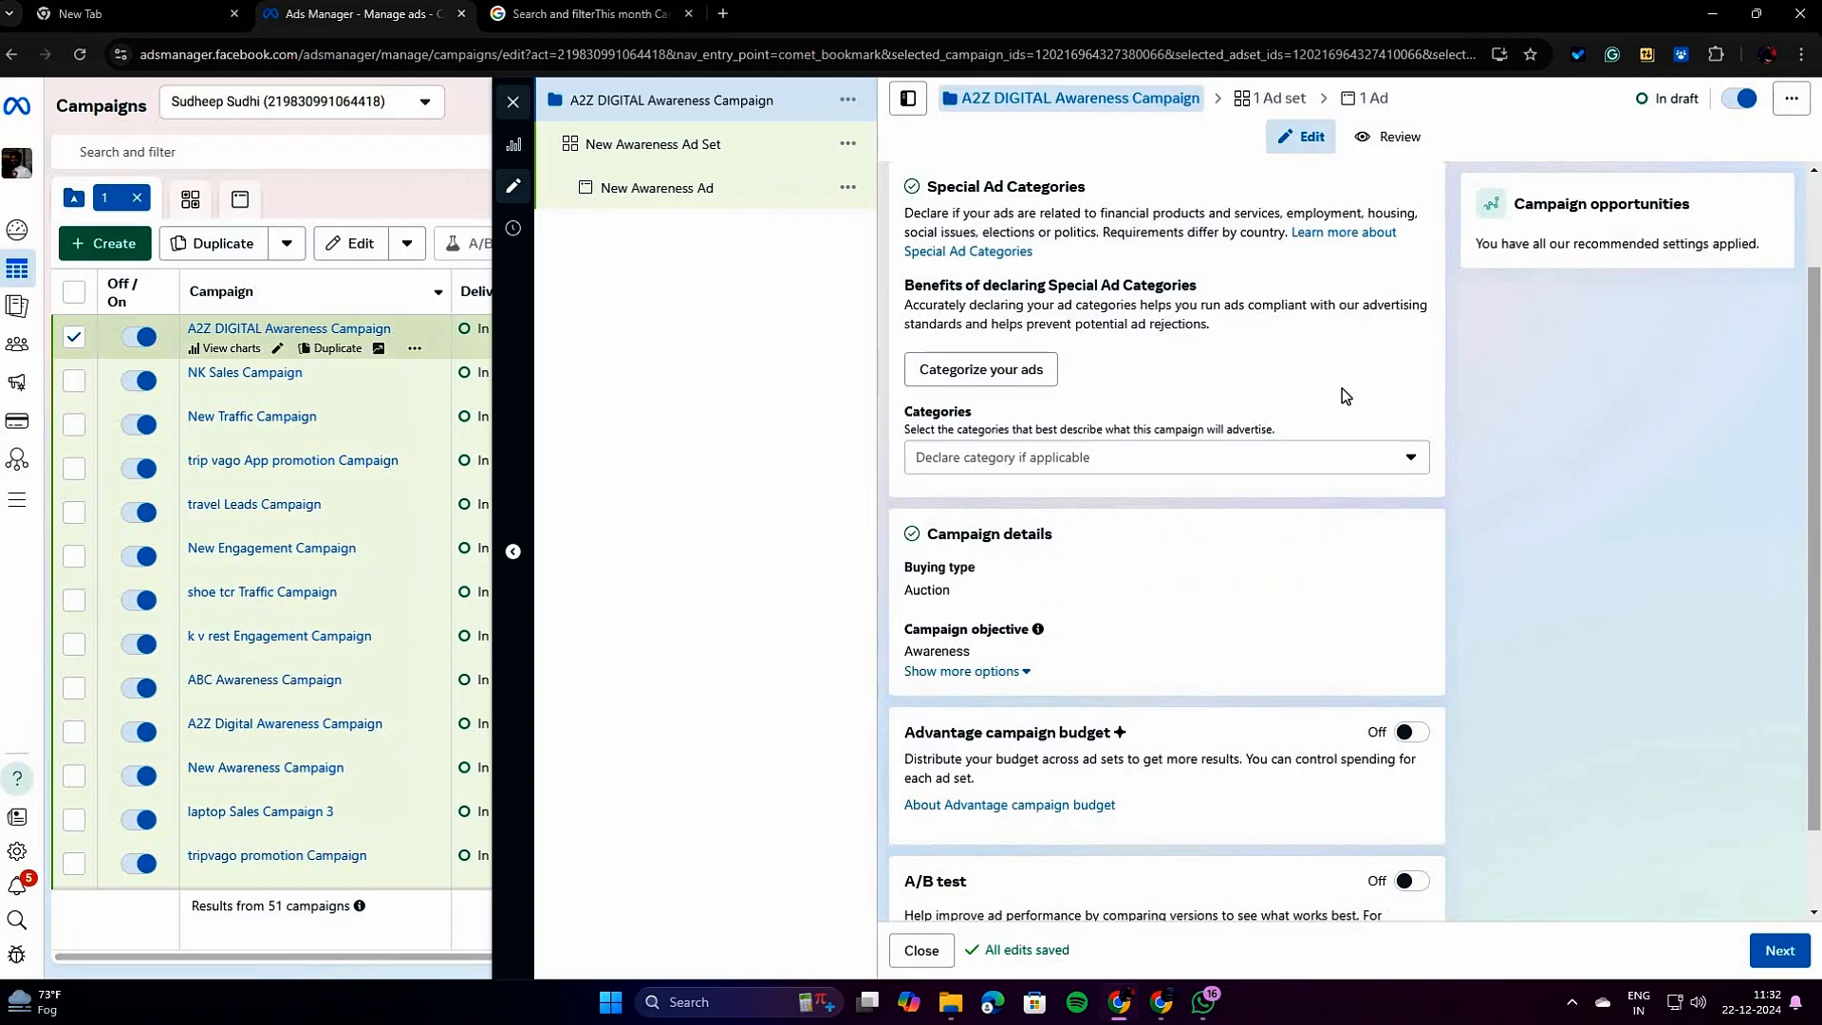
pyautogui.scroll(-1, 1082, 482)
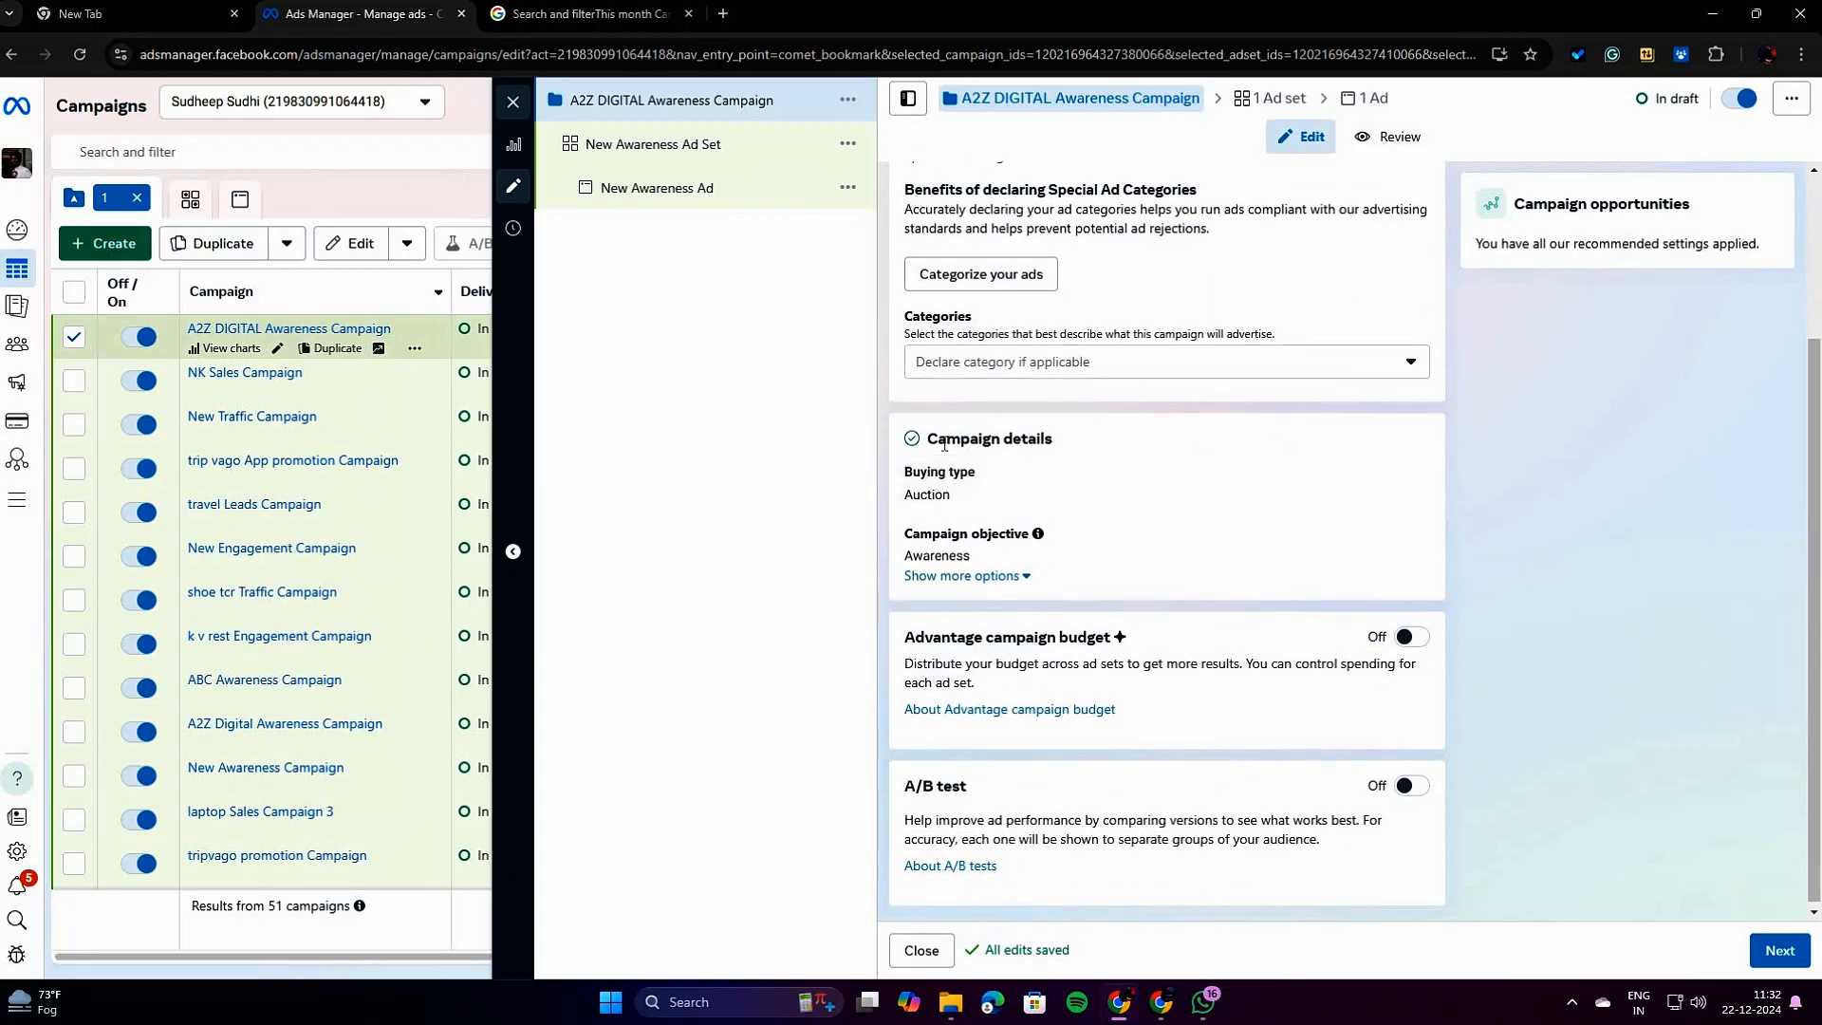
pyautogui.scroll(3, 1091, 408)
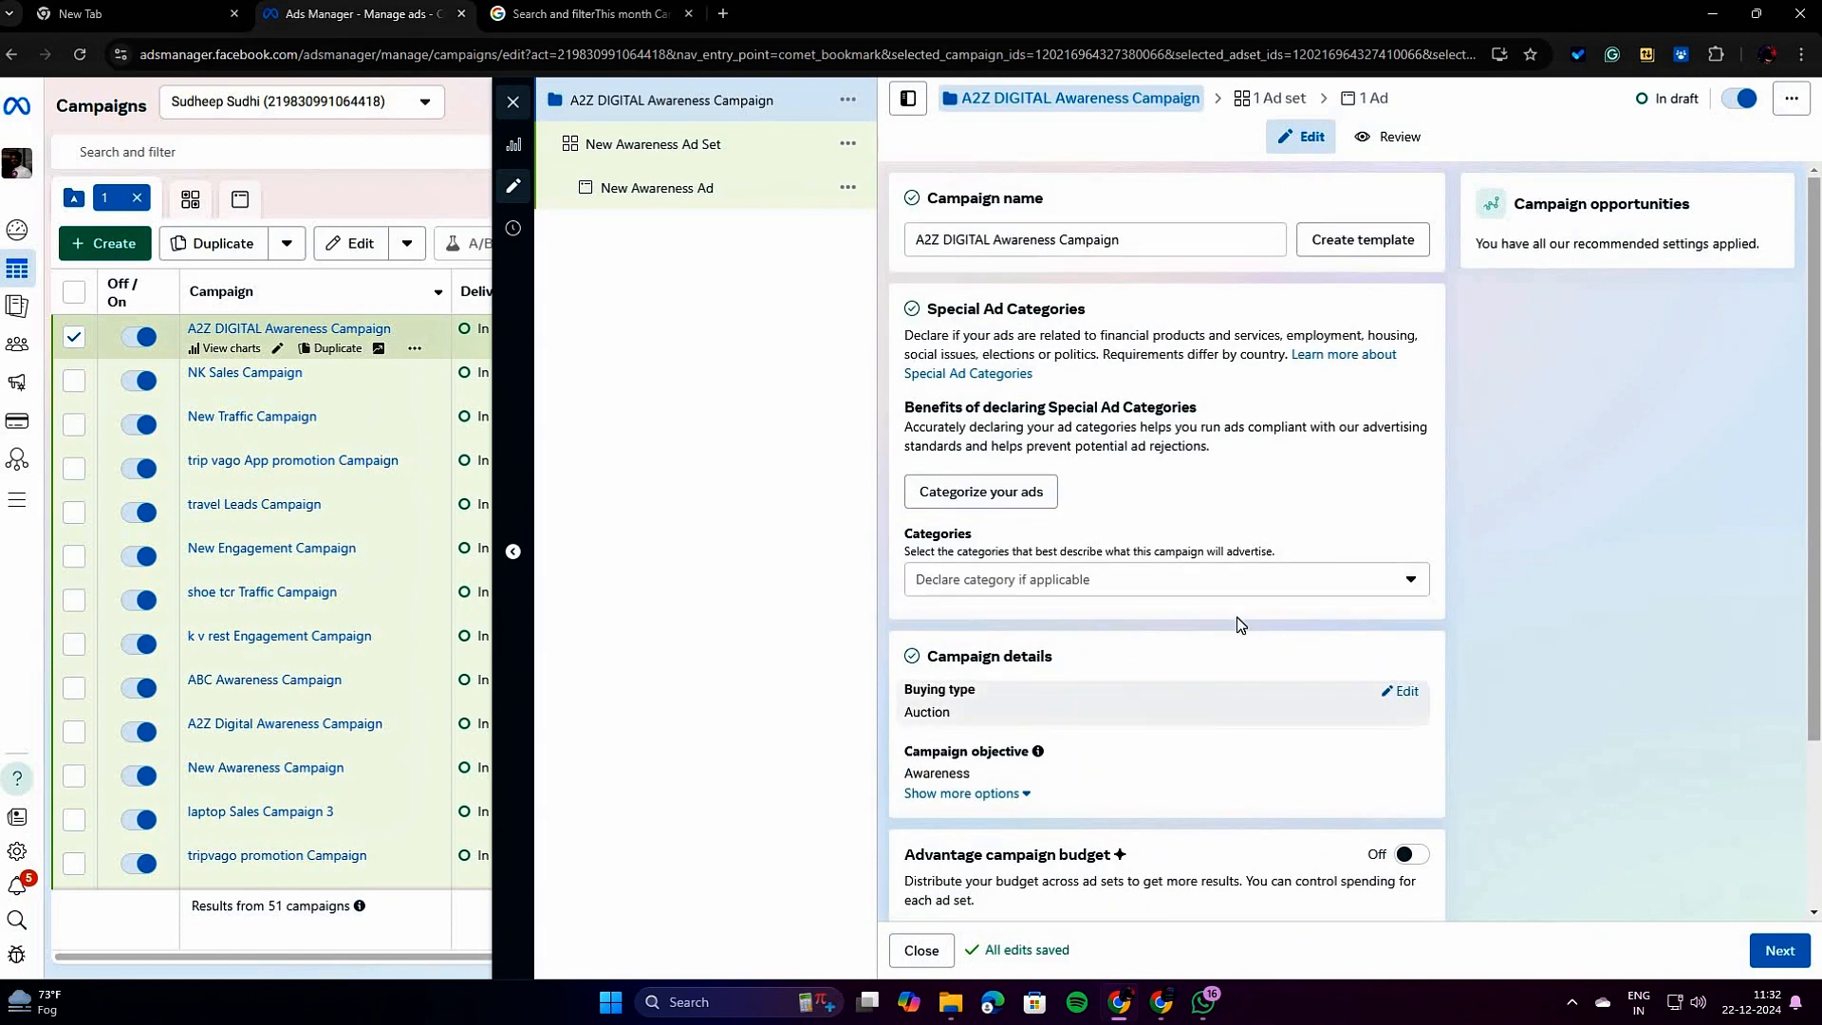
# Compare the Auction and Reservation buying types in the campaign details and choose Auction.
pyautogui.scroll(-2, 1204, 617)
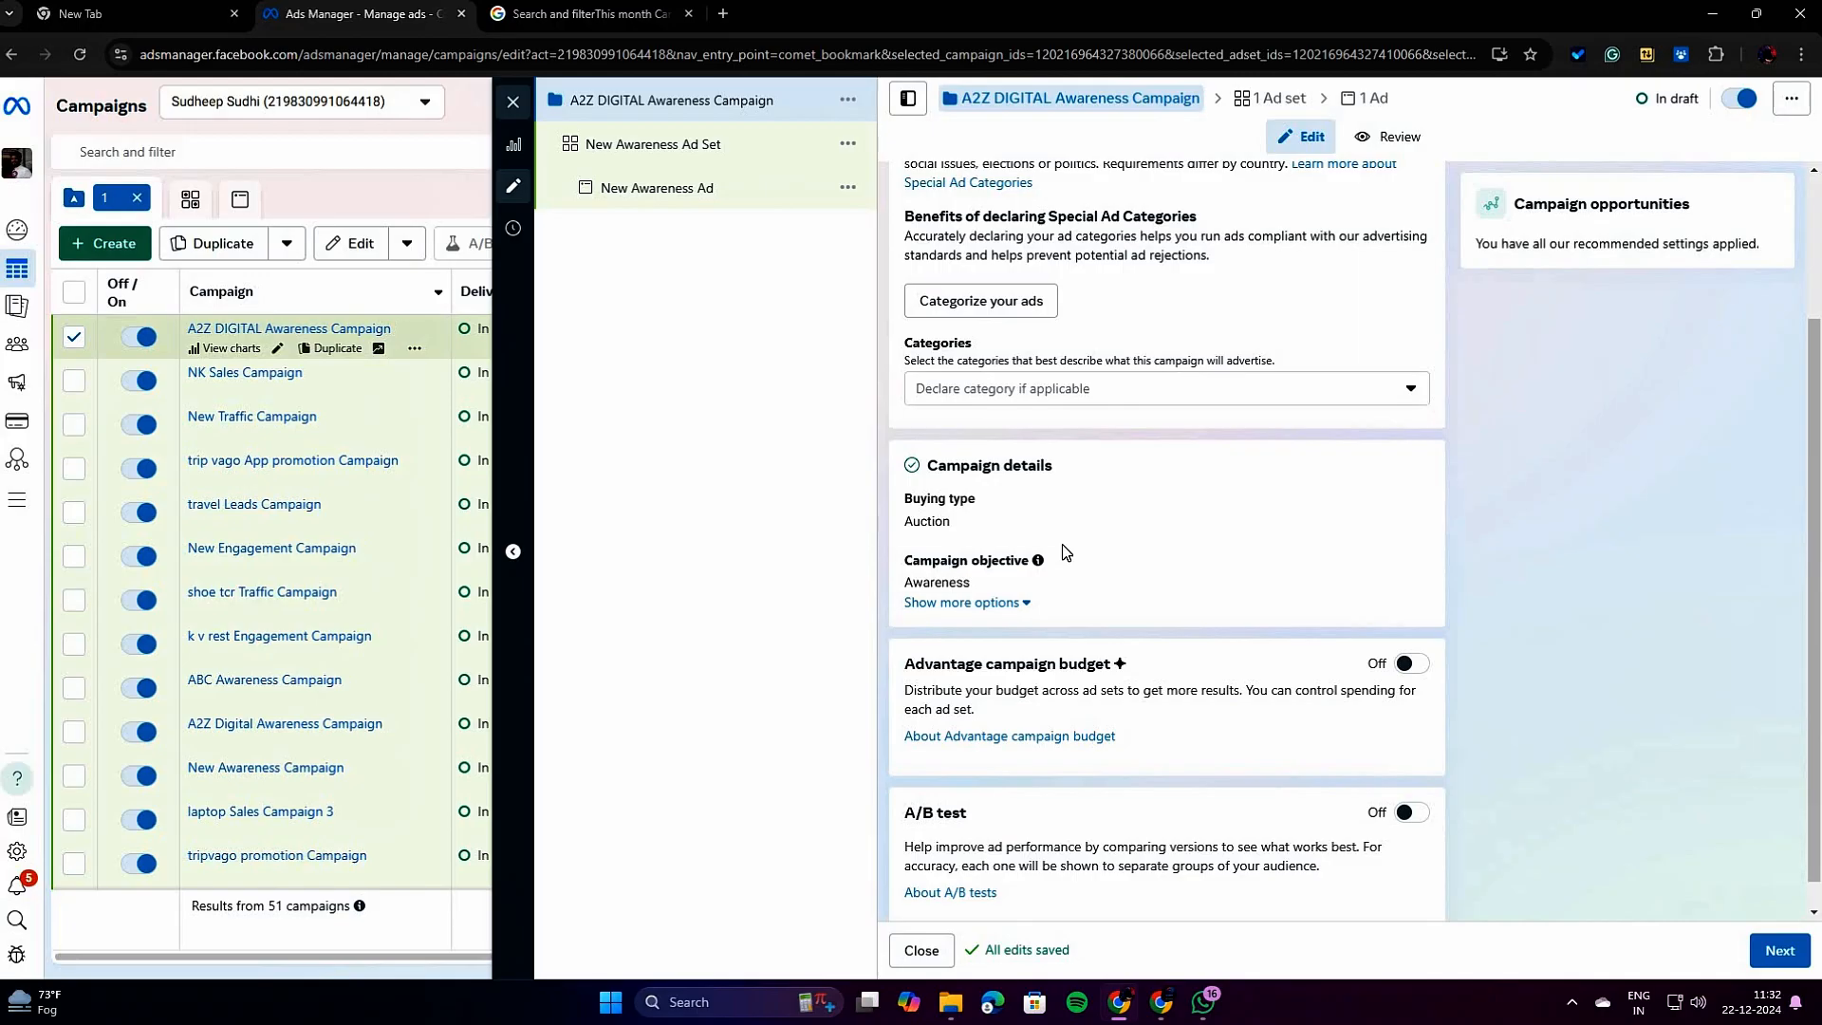
pyautogui.scroll(-1, 1065, 554)
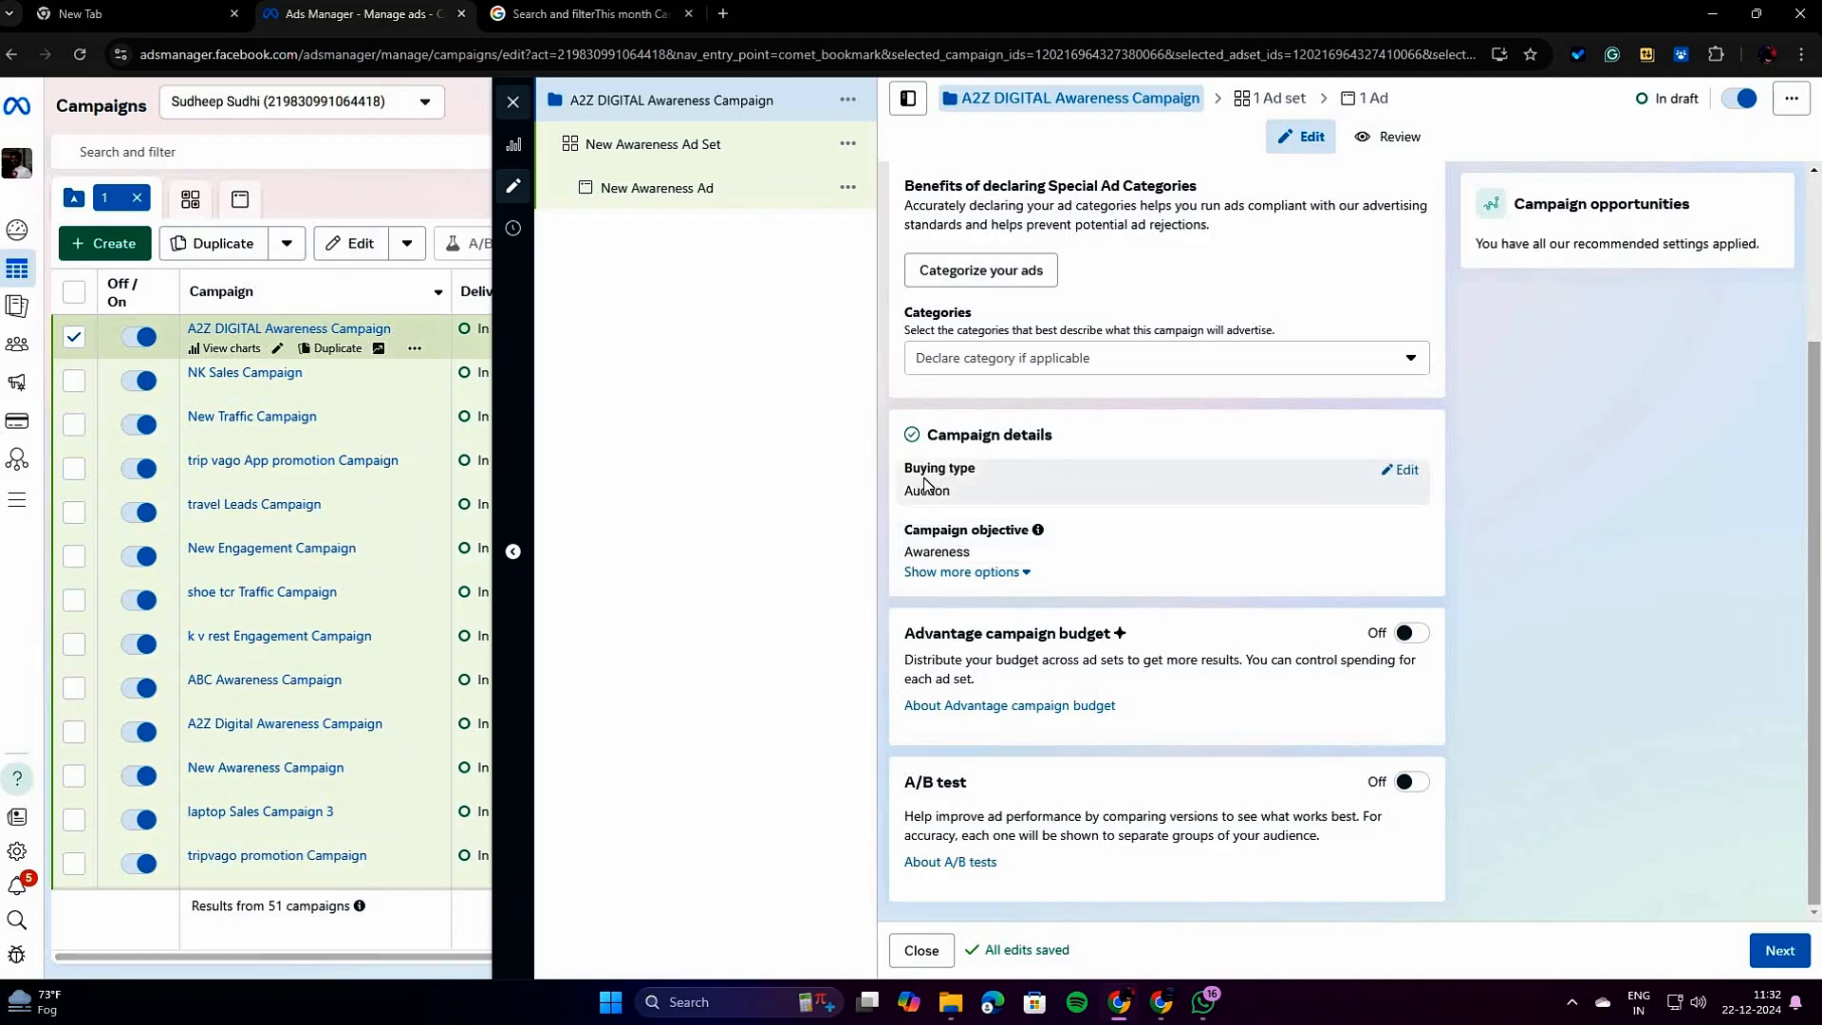
pyautogui.click(1395, 470)
pyautogui.click(1055, 499)
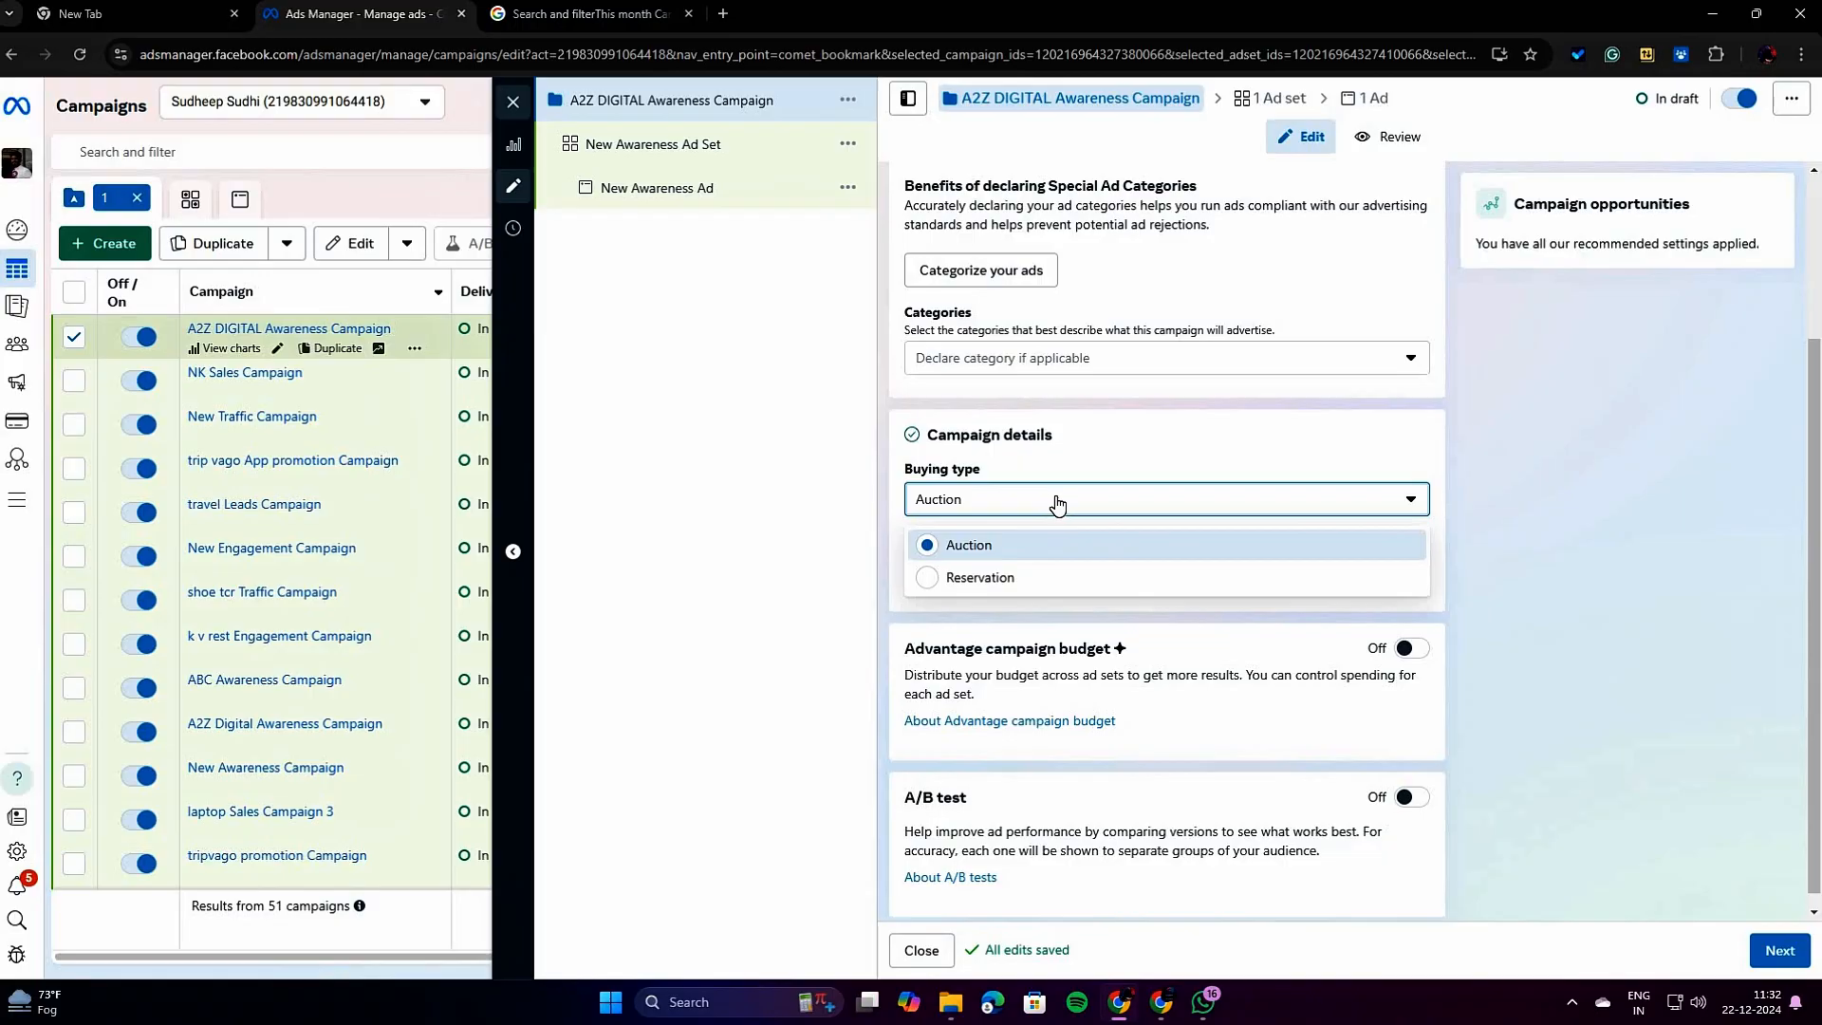
pyautogui.click(1395, 504)
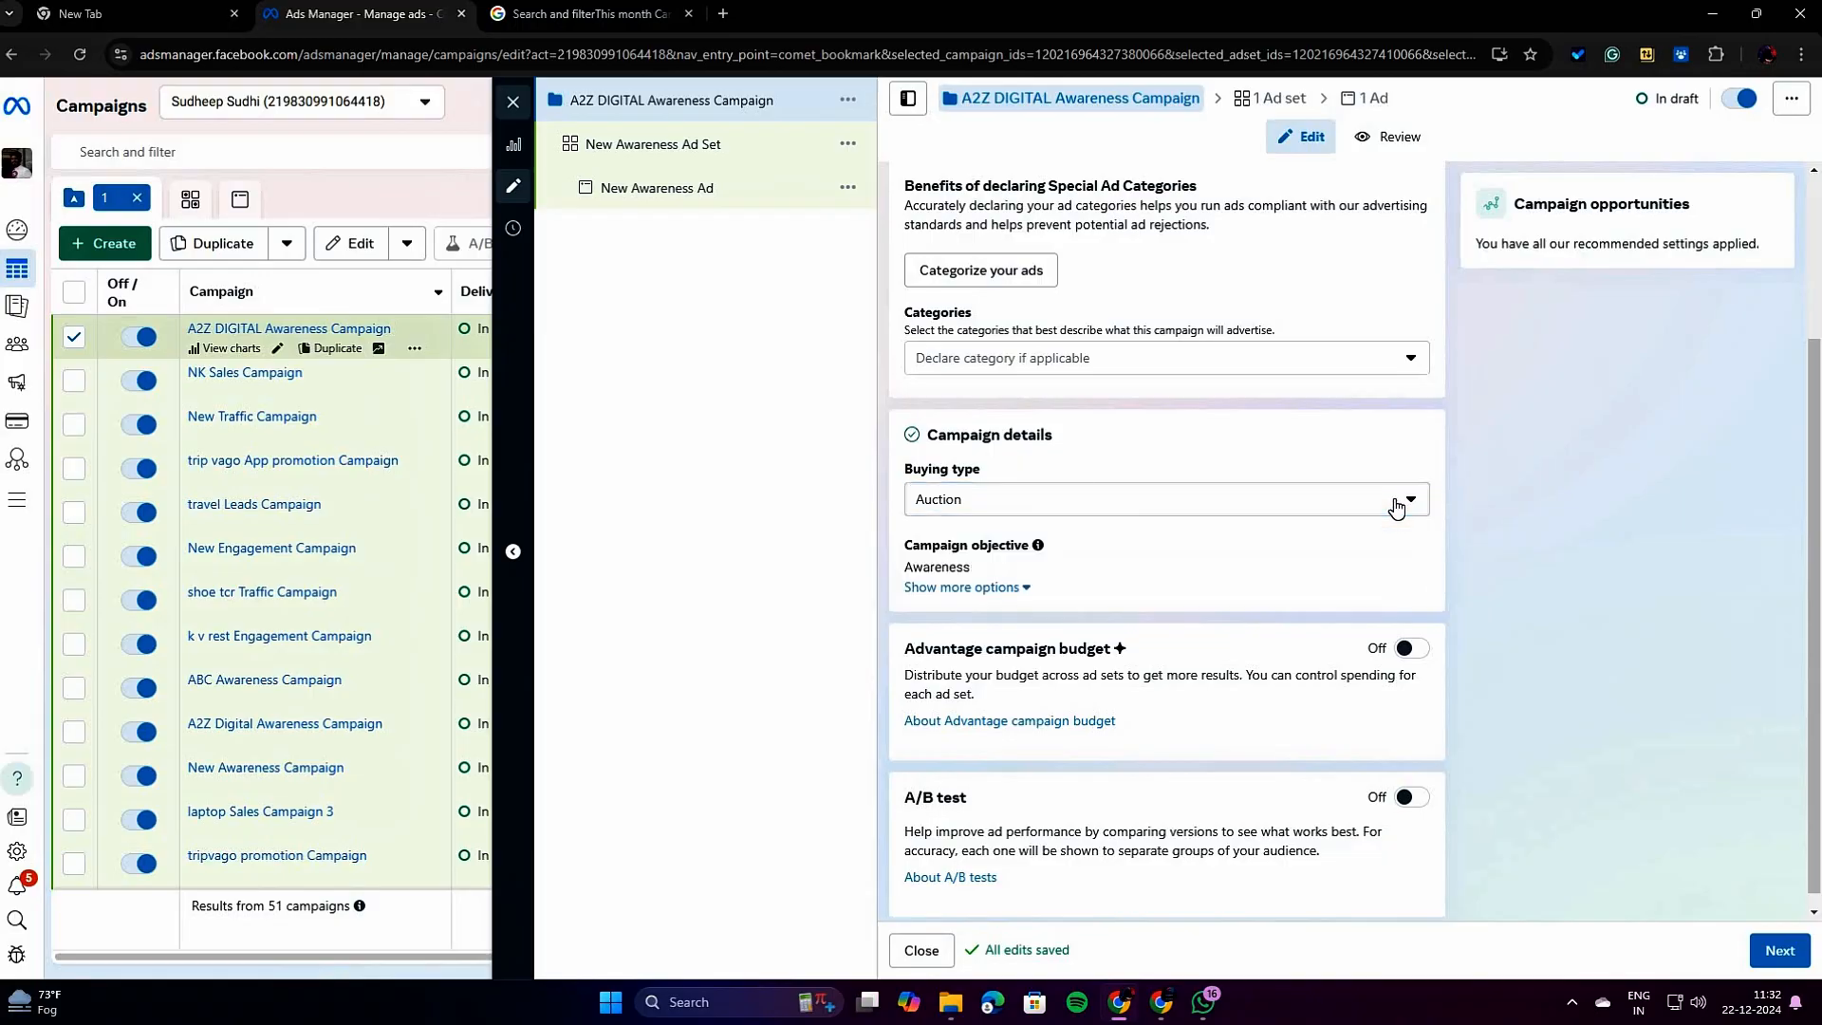
pyautogui.click(1395, 504)
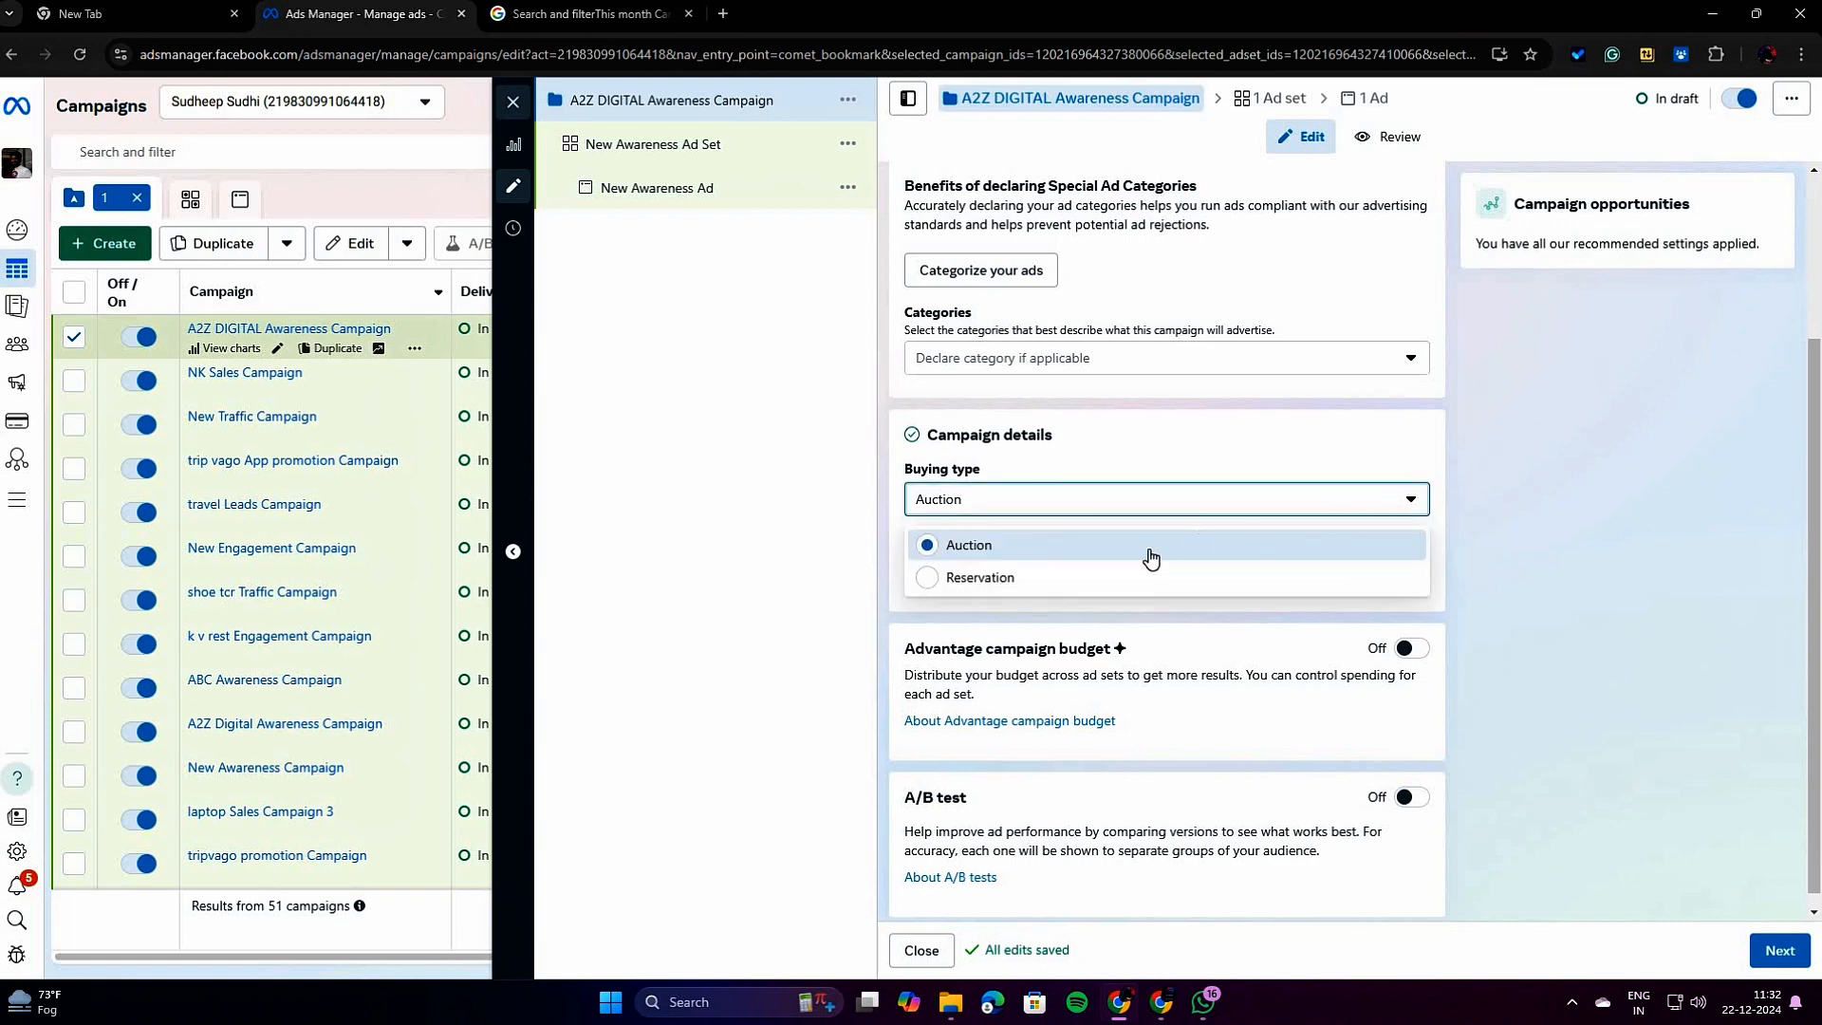
pyautogui.click(1402, 506)
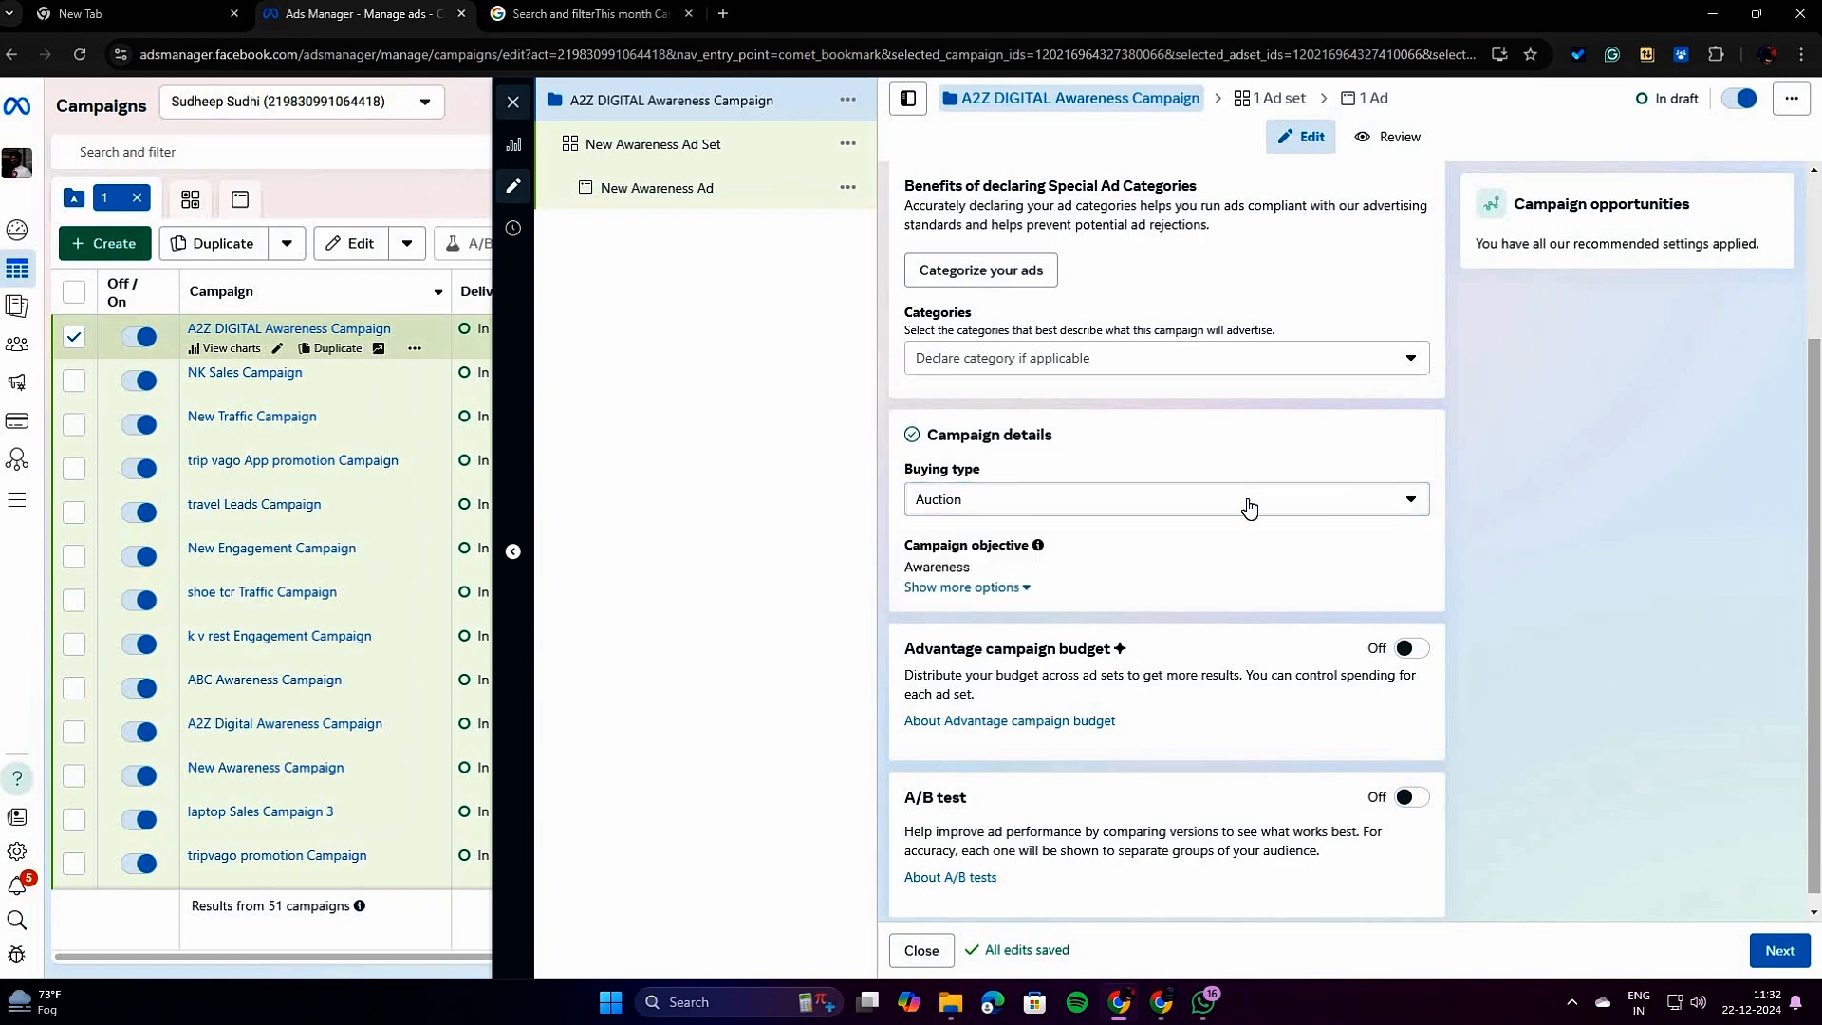
pyautogui.click(994, 500)
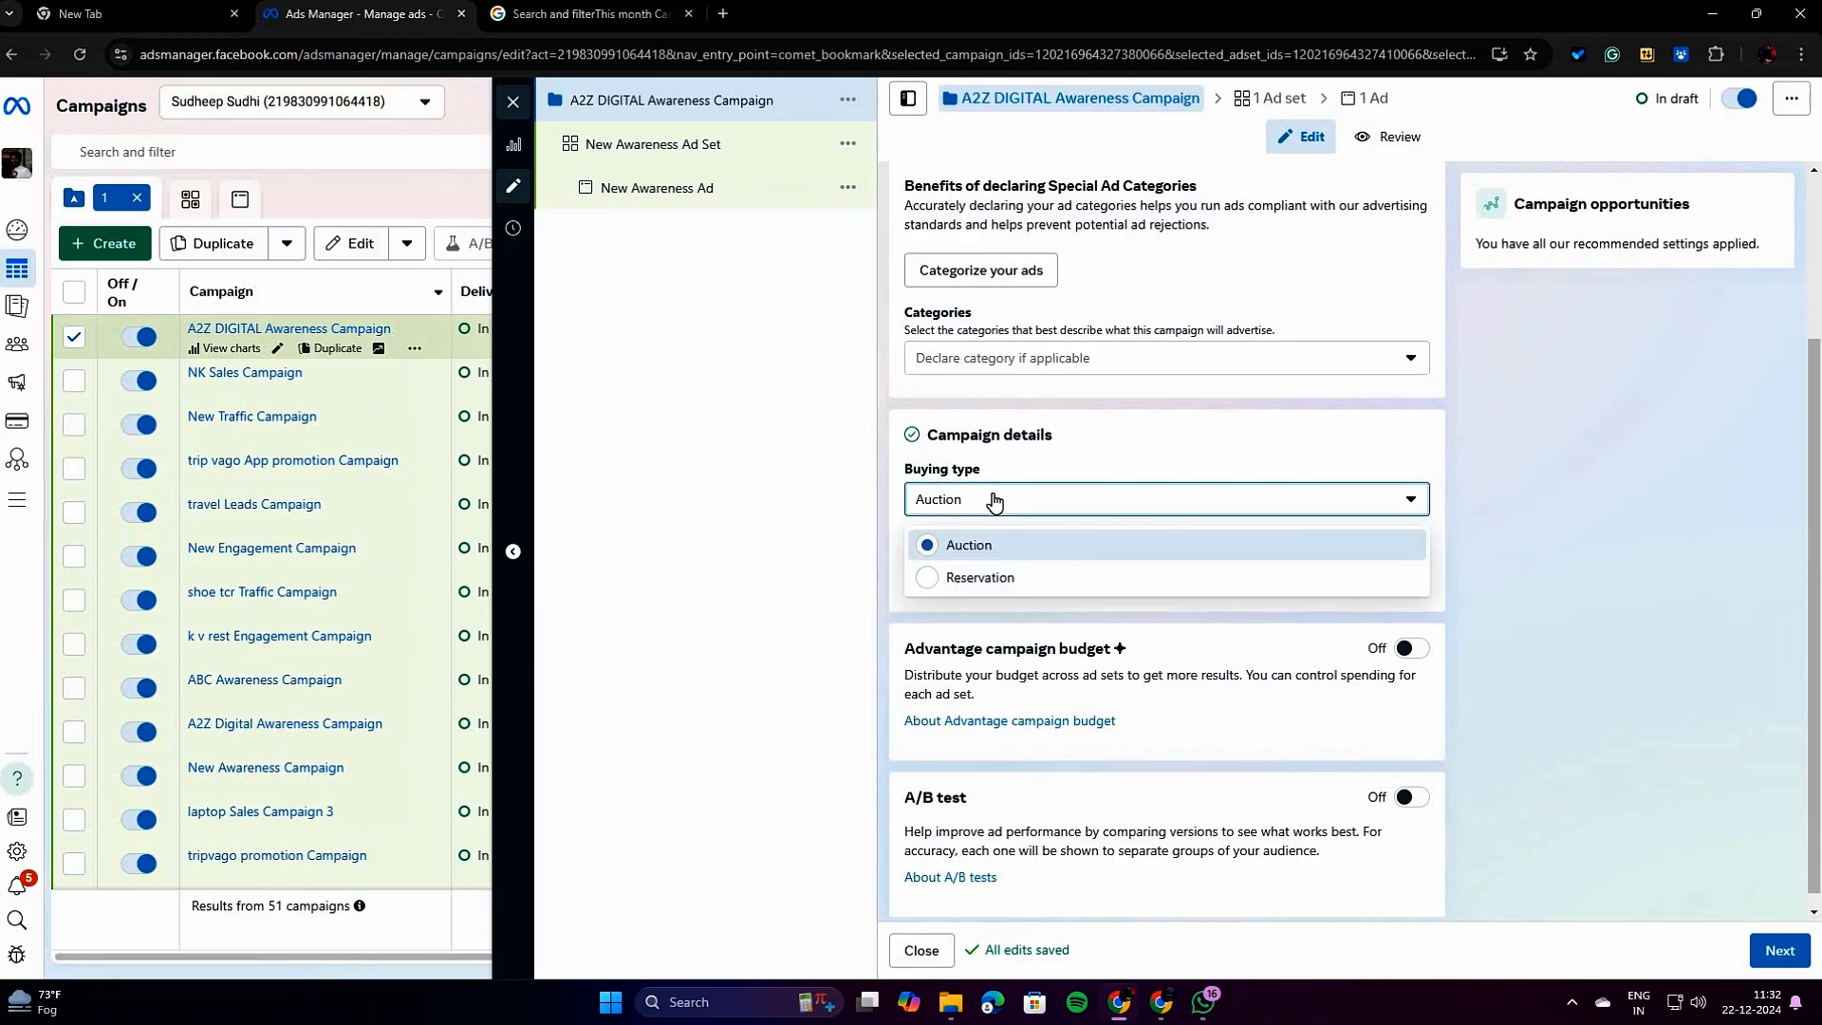
pyautogui.click(1023, 549)
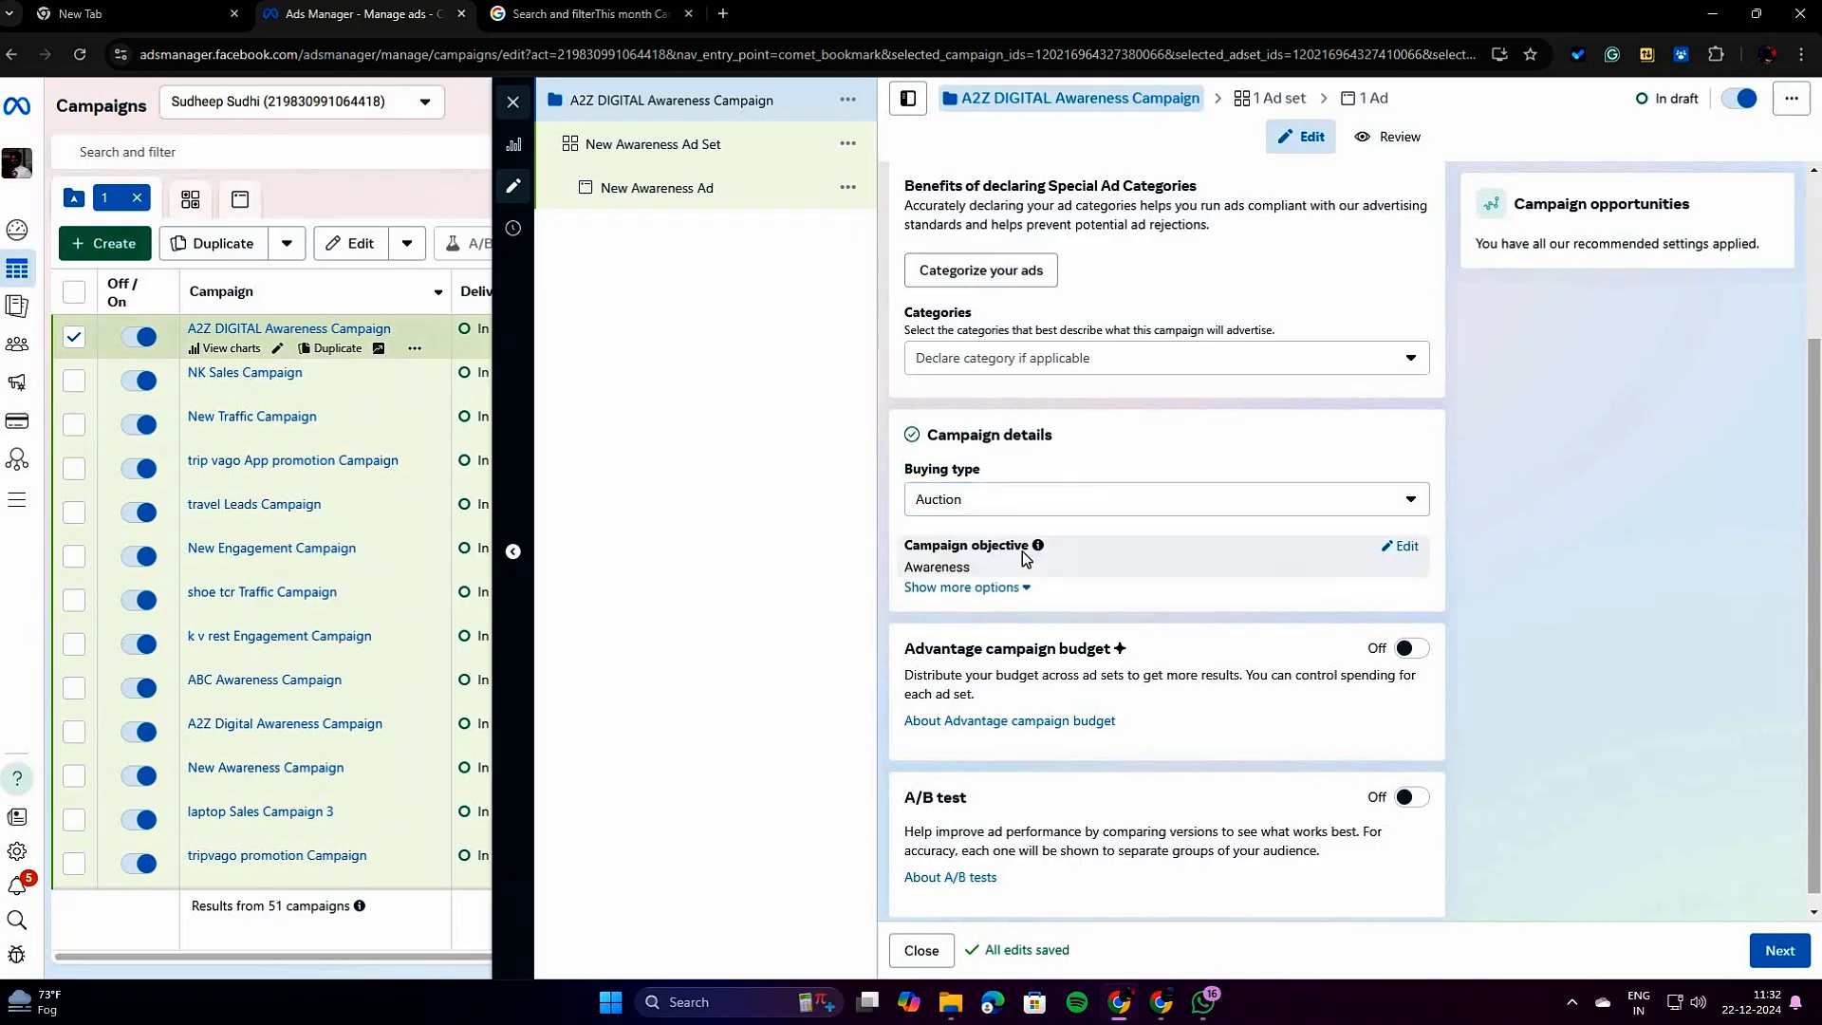
# Examine the Advantage campaign budget and A/B test settings of the campaign, leaving both switched off.
pyautogui.scroll(-1, 1162, 453)
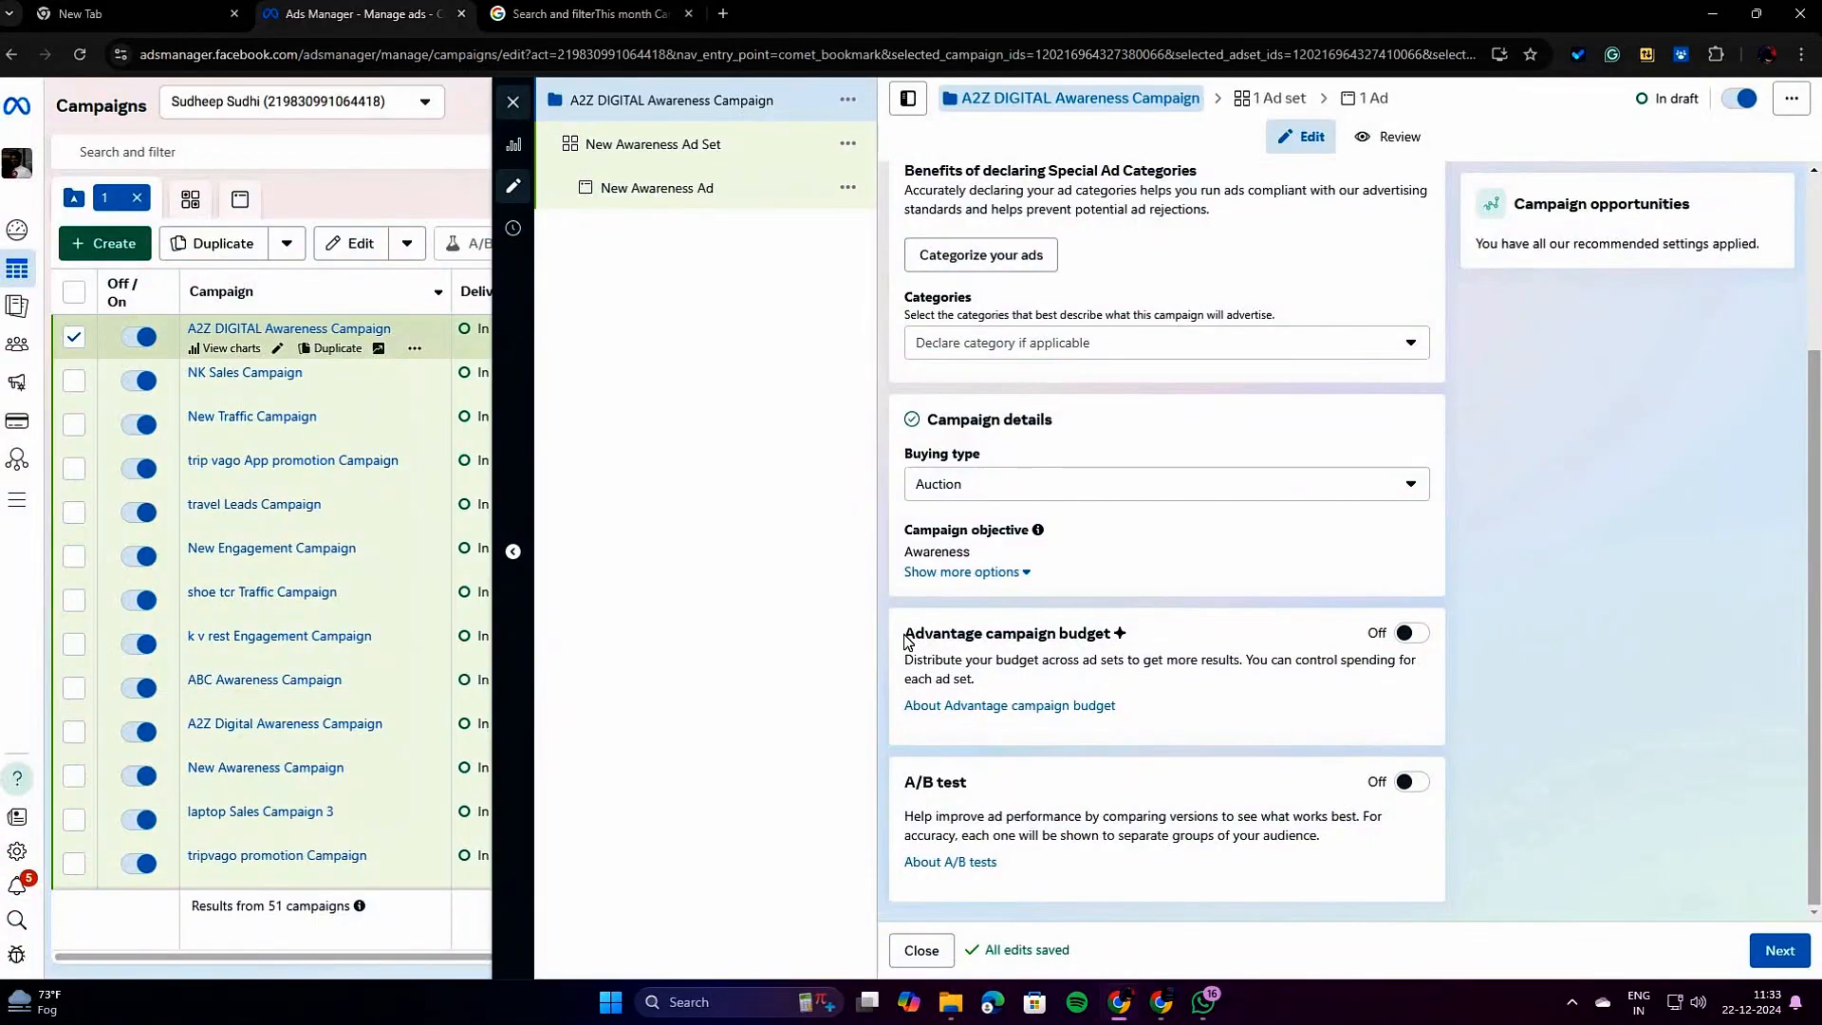
pyautogui.moveTo(907, 633); pyautogui.dragTo(1178, 636)
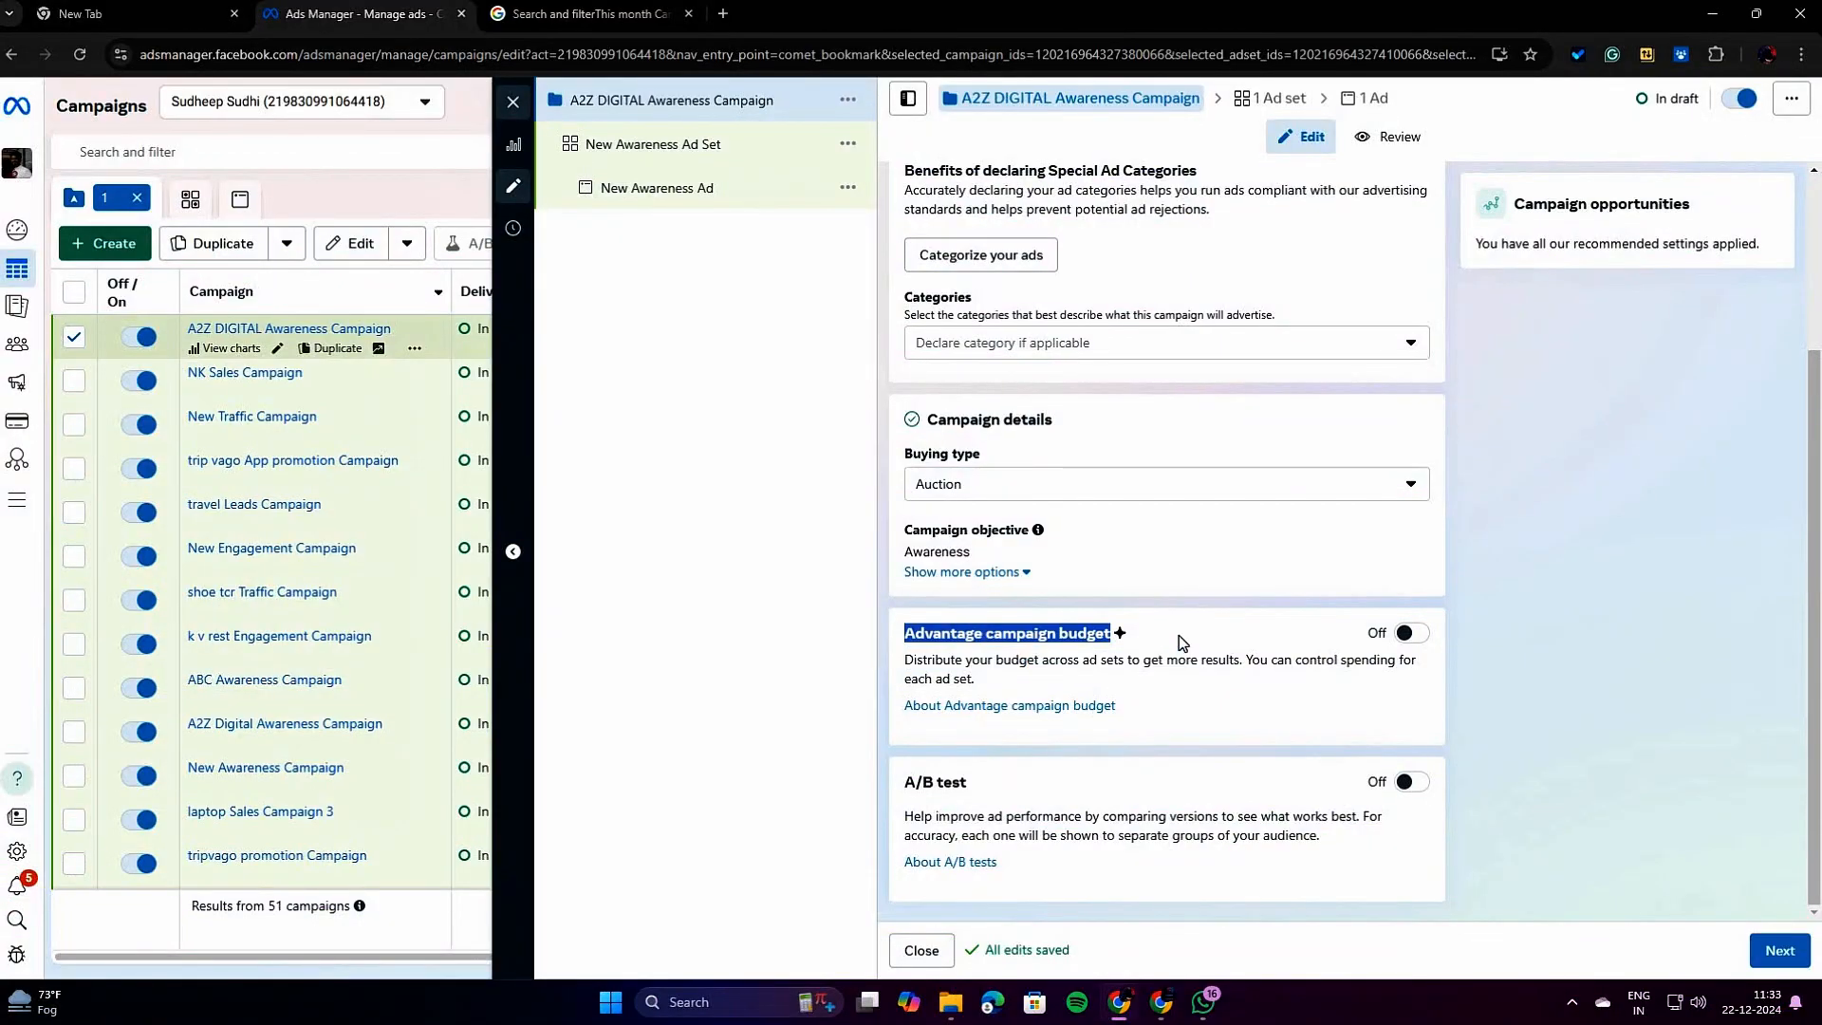
pyautogui.moveTo(970, 783); pyautogui.dragTo(909, 783)
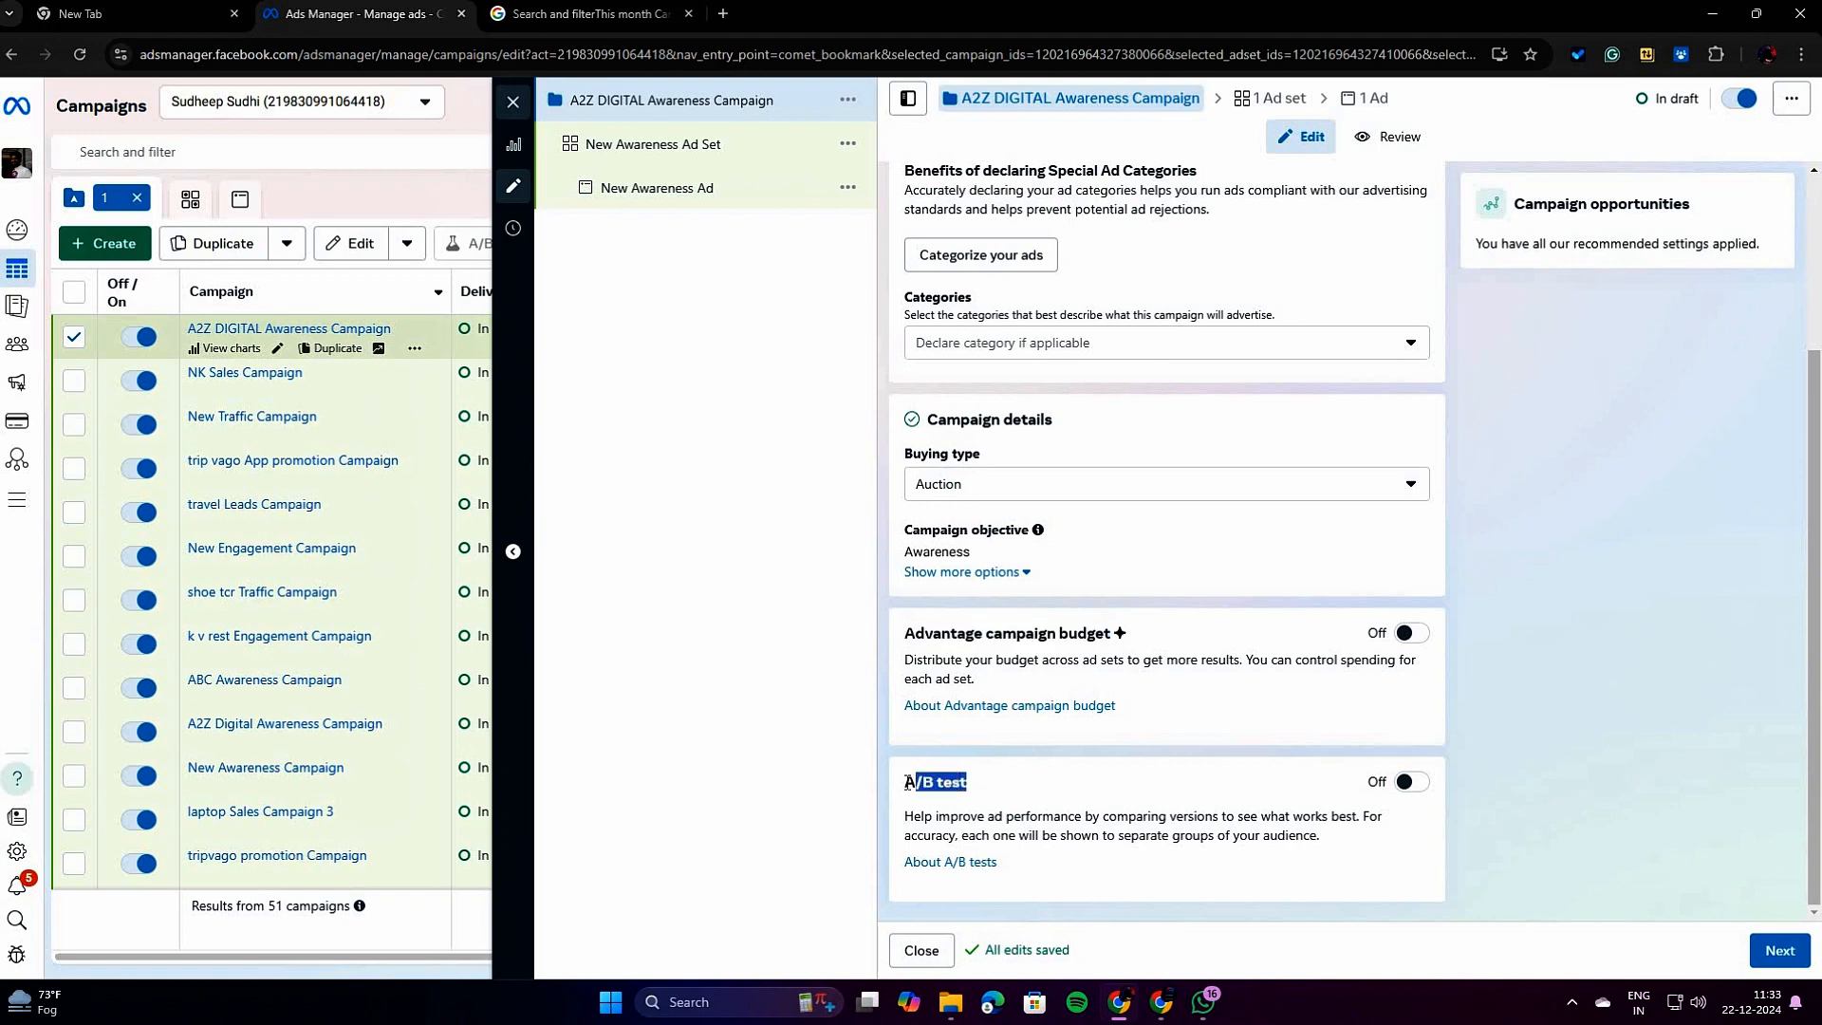
pyautogui.moveTo(904, 633); pyautogui.dragTo(1138, 641)
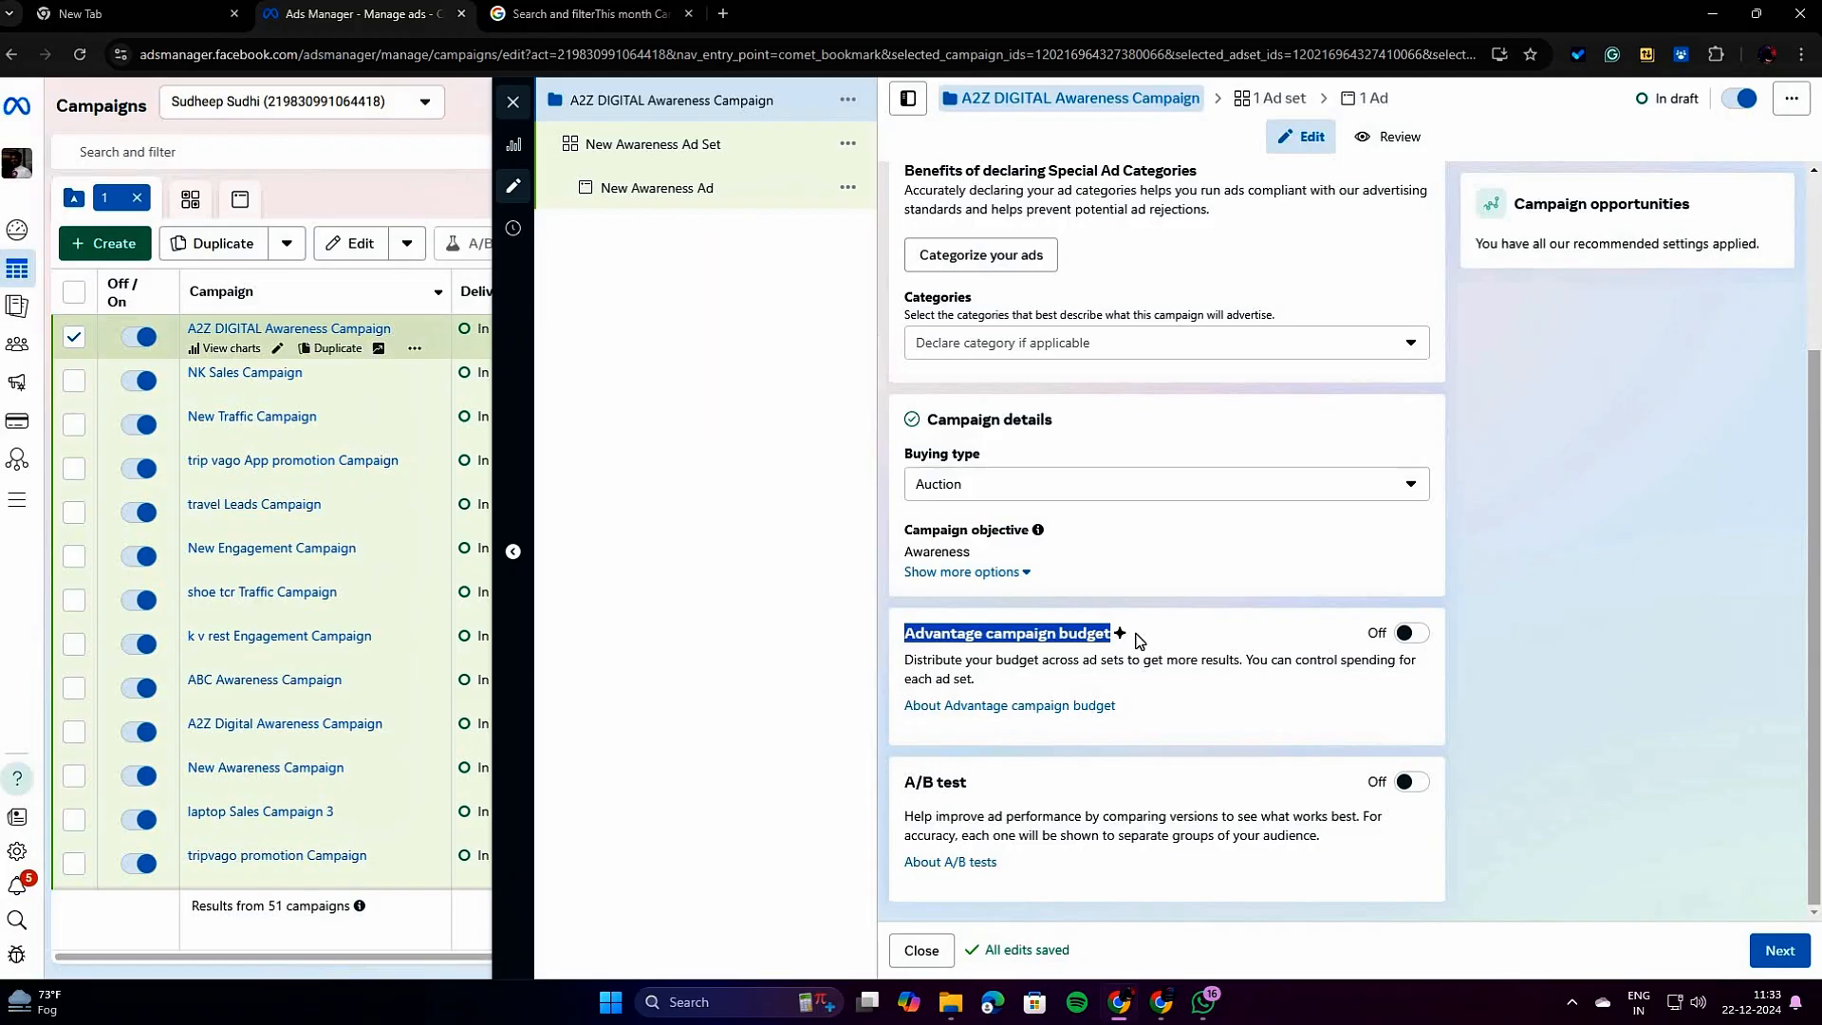
pyautogui.click(1138, 642)
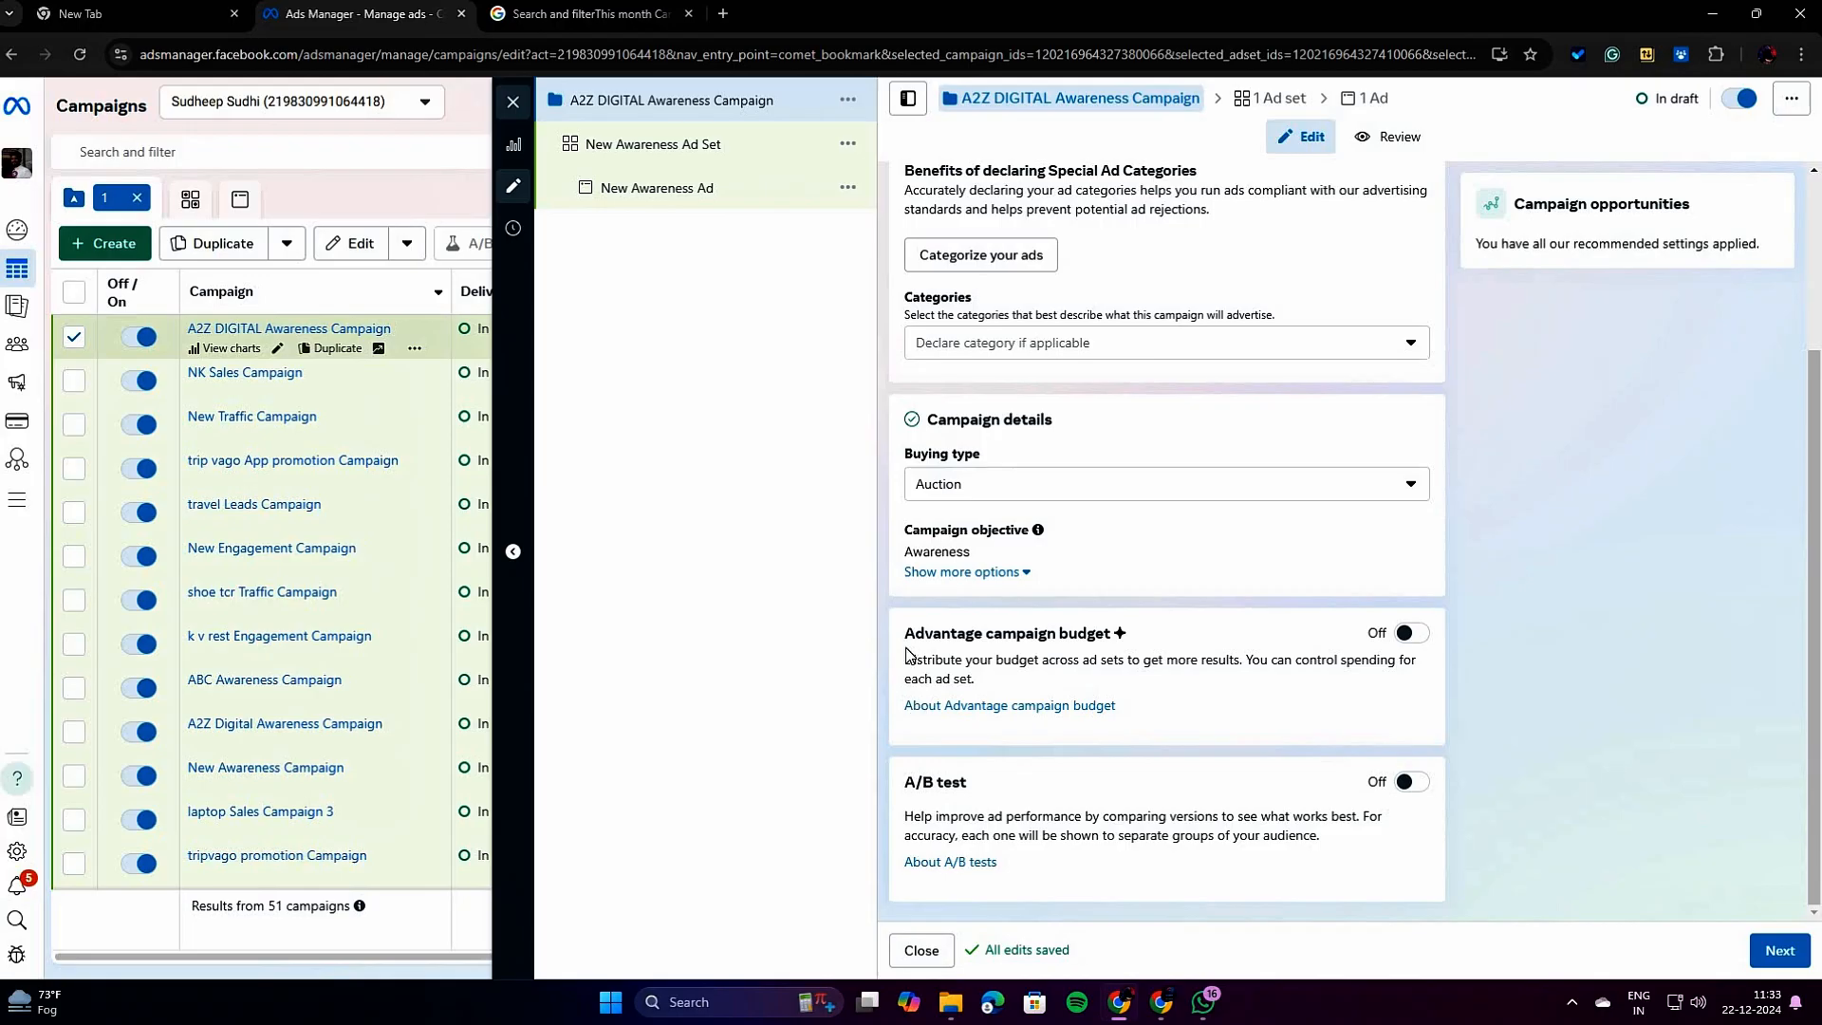
pyautogui.moveTo(906, 638); pyautogui.dragTo(1144, 644)
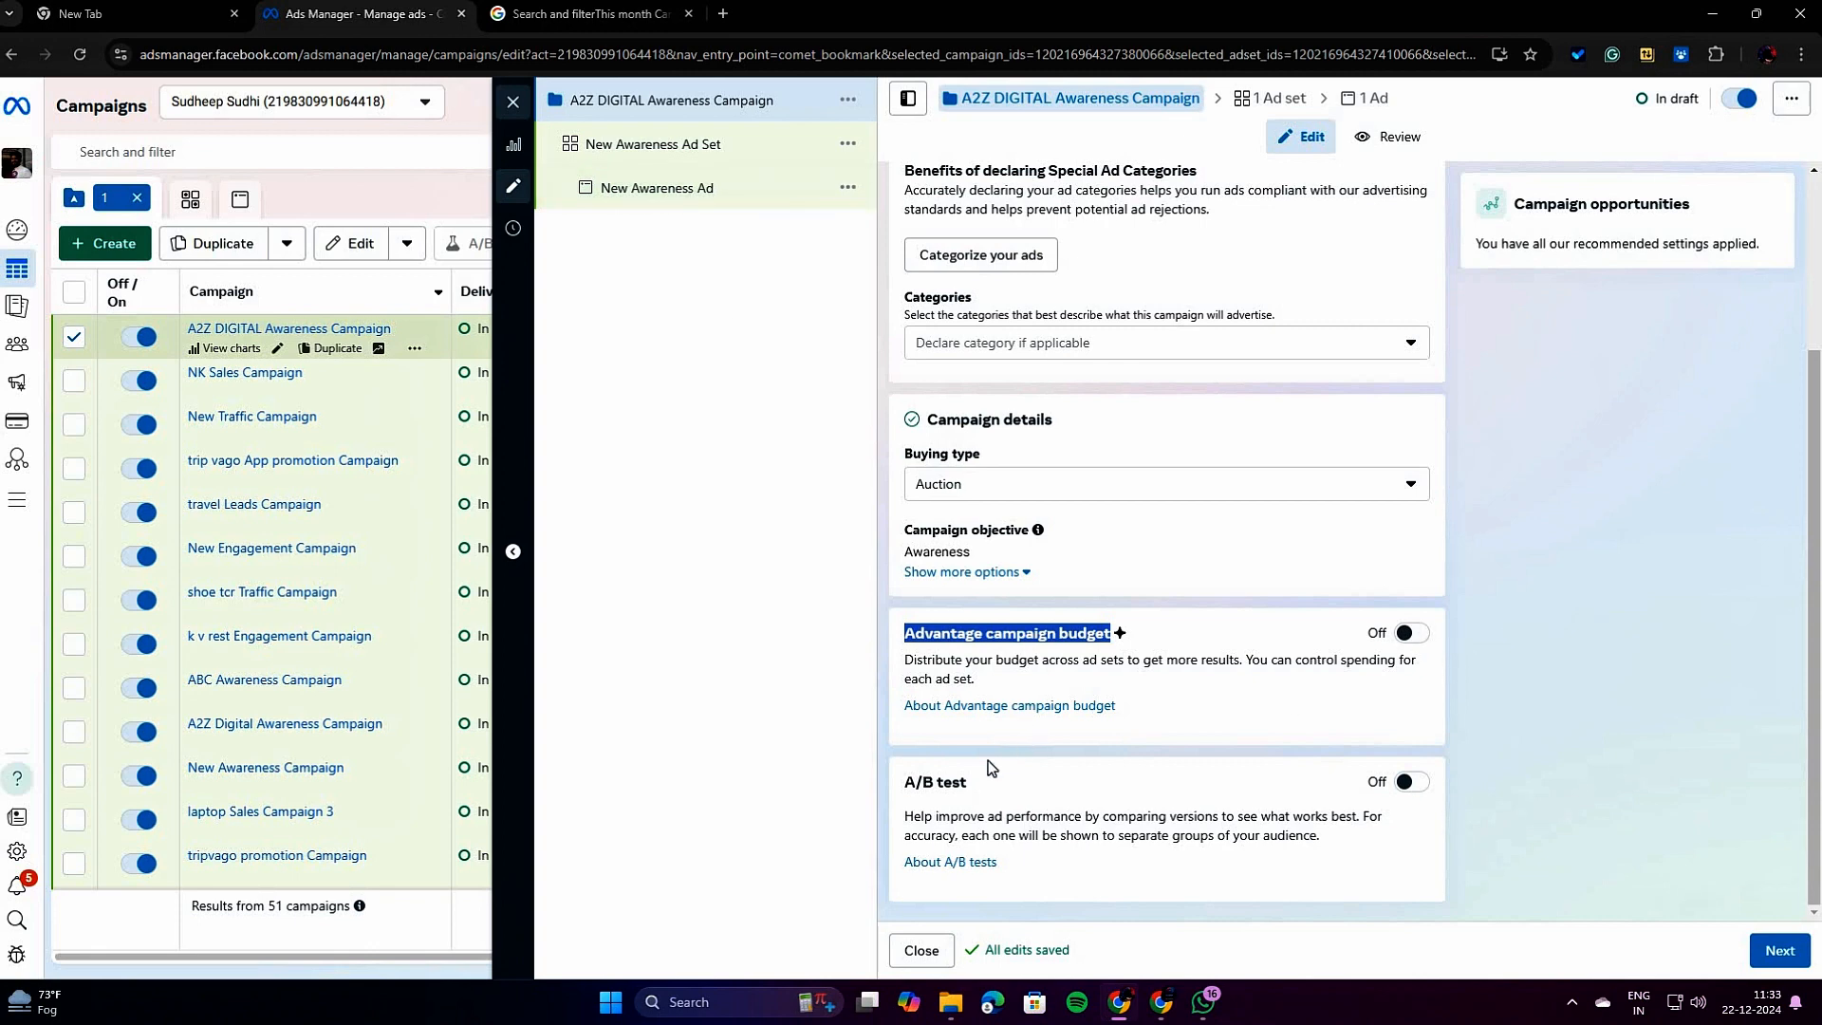
pyautogui.moveTo(970, 785); pyautogui.dragTo(907, 797)
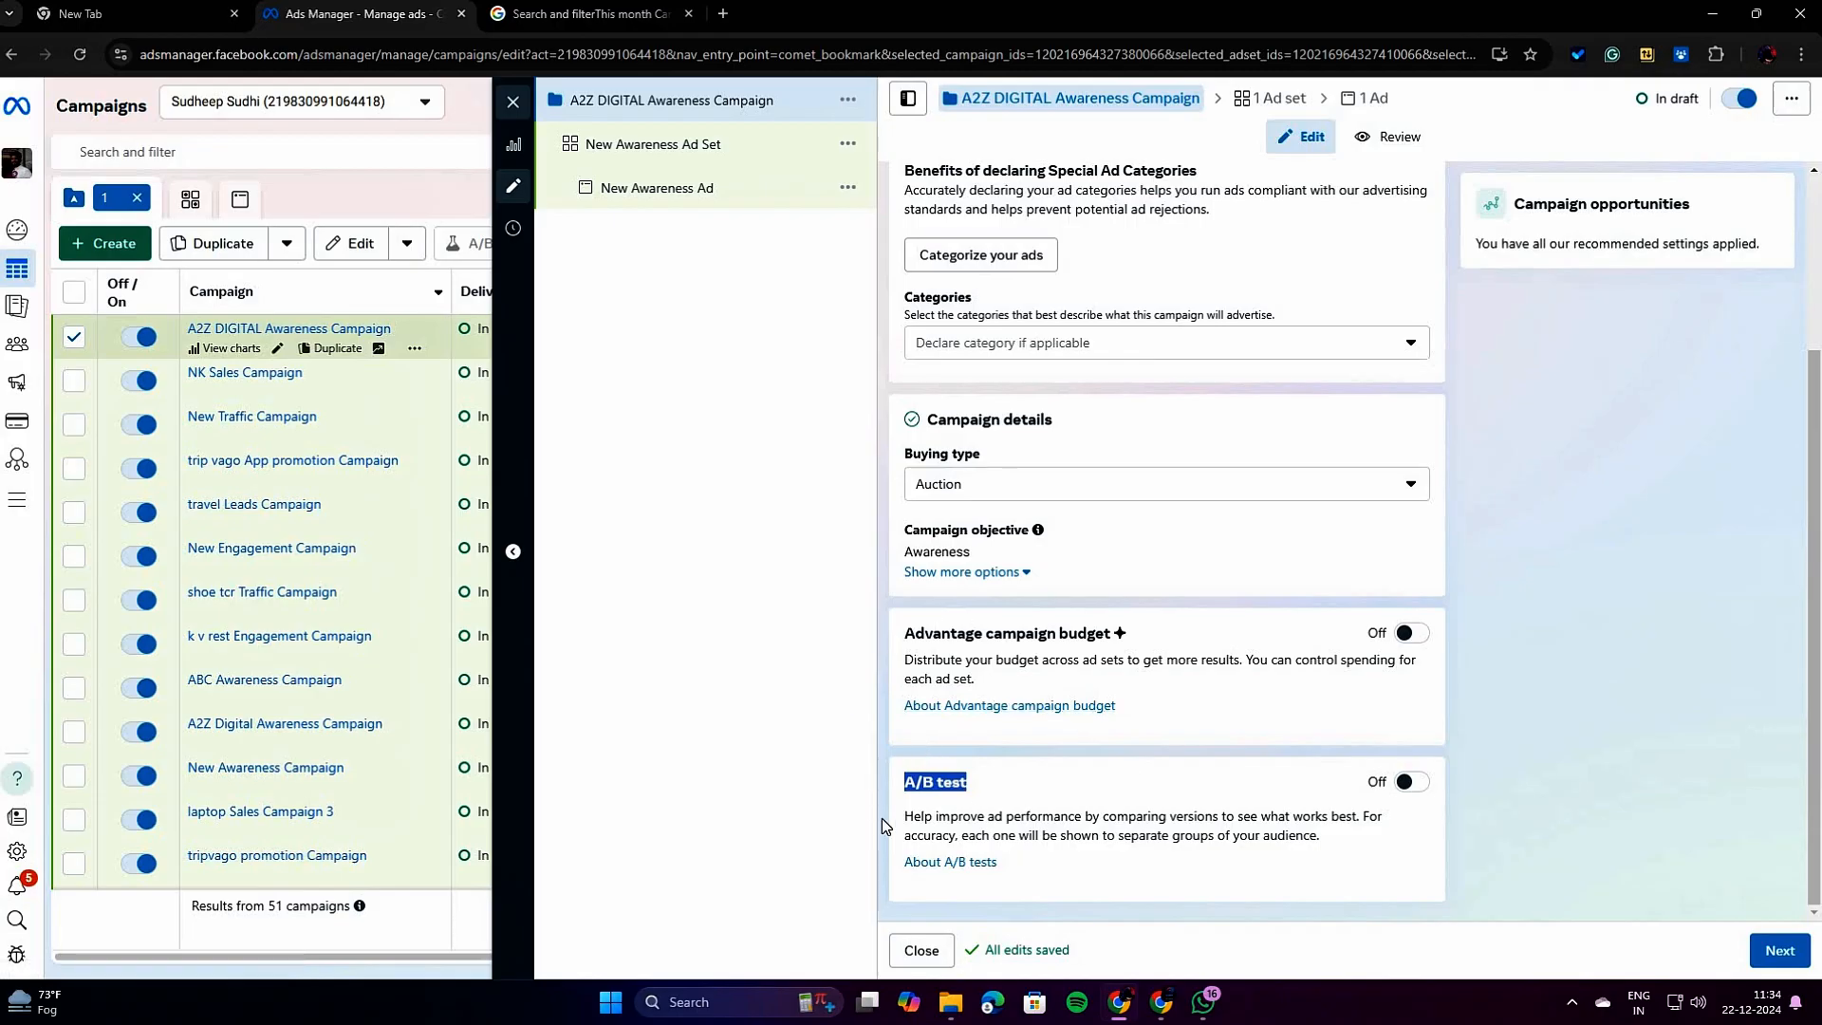
pyautogui.click(805, 669)
pyautogui.moveTo(967, 783); pyautogui.dragTo(886, 788)
pyautogui.click(762, 389)
# Look at the ad set settings, and return to the campaign level to review its settings once more.
pyautogui.click(1777, 955)
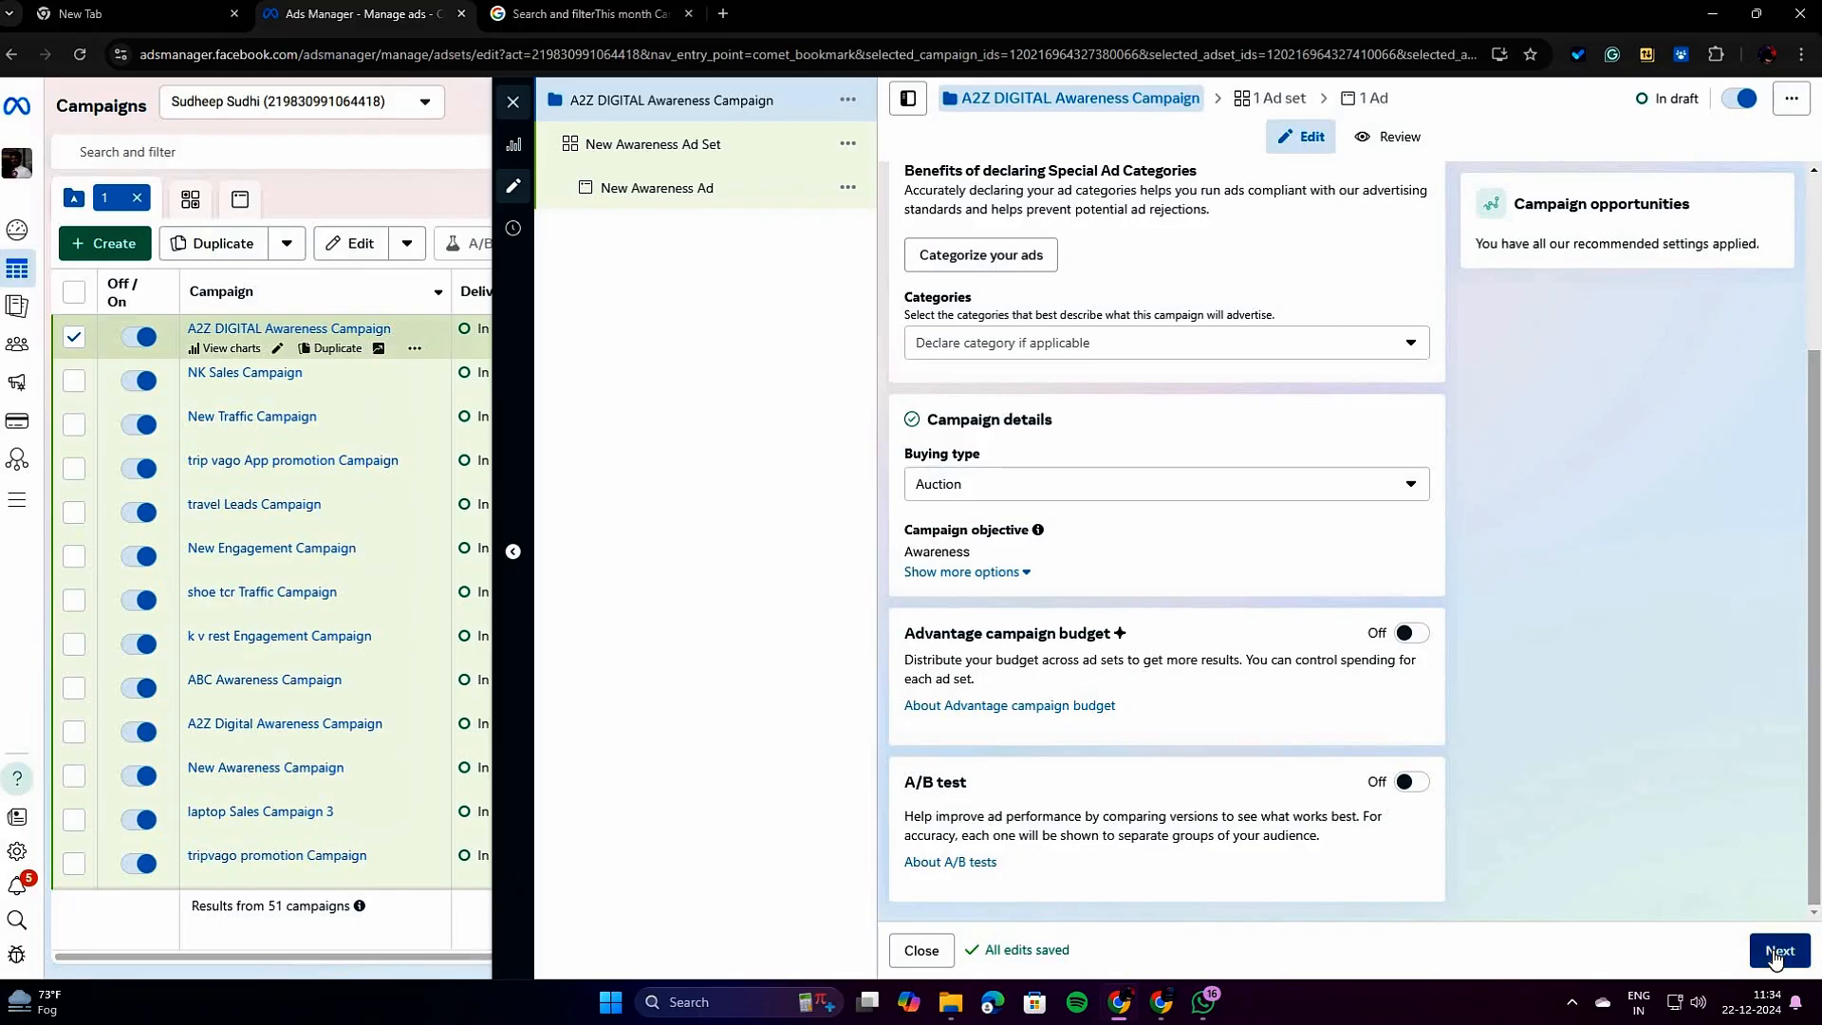
pyautogui.click(757, 107)
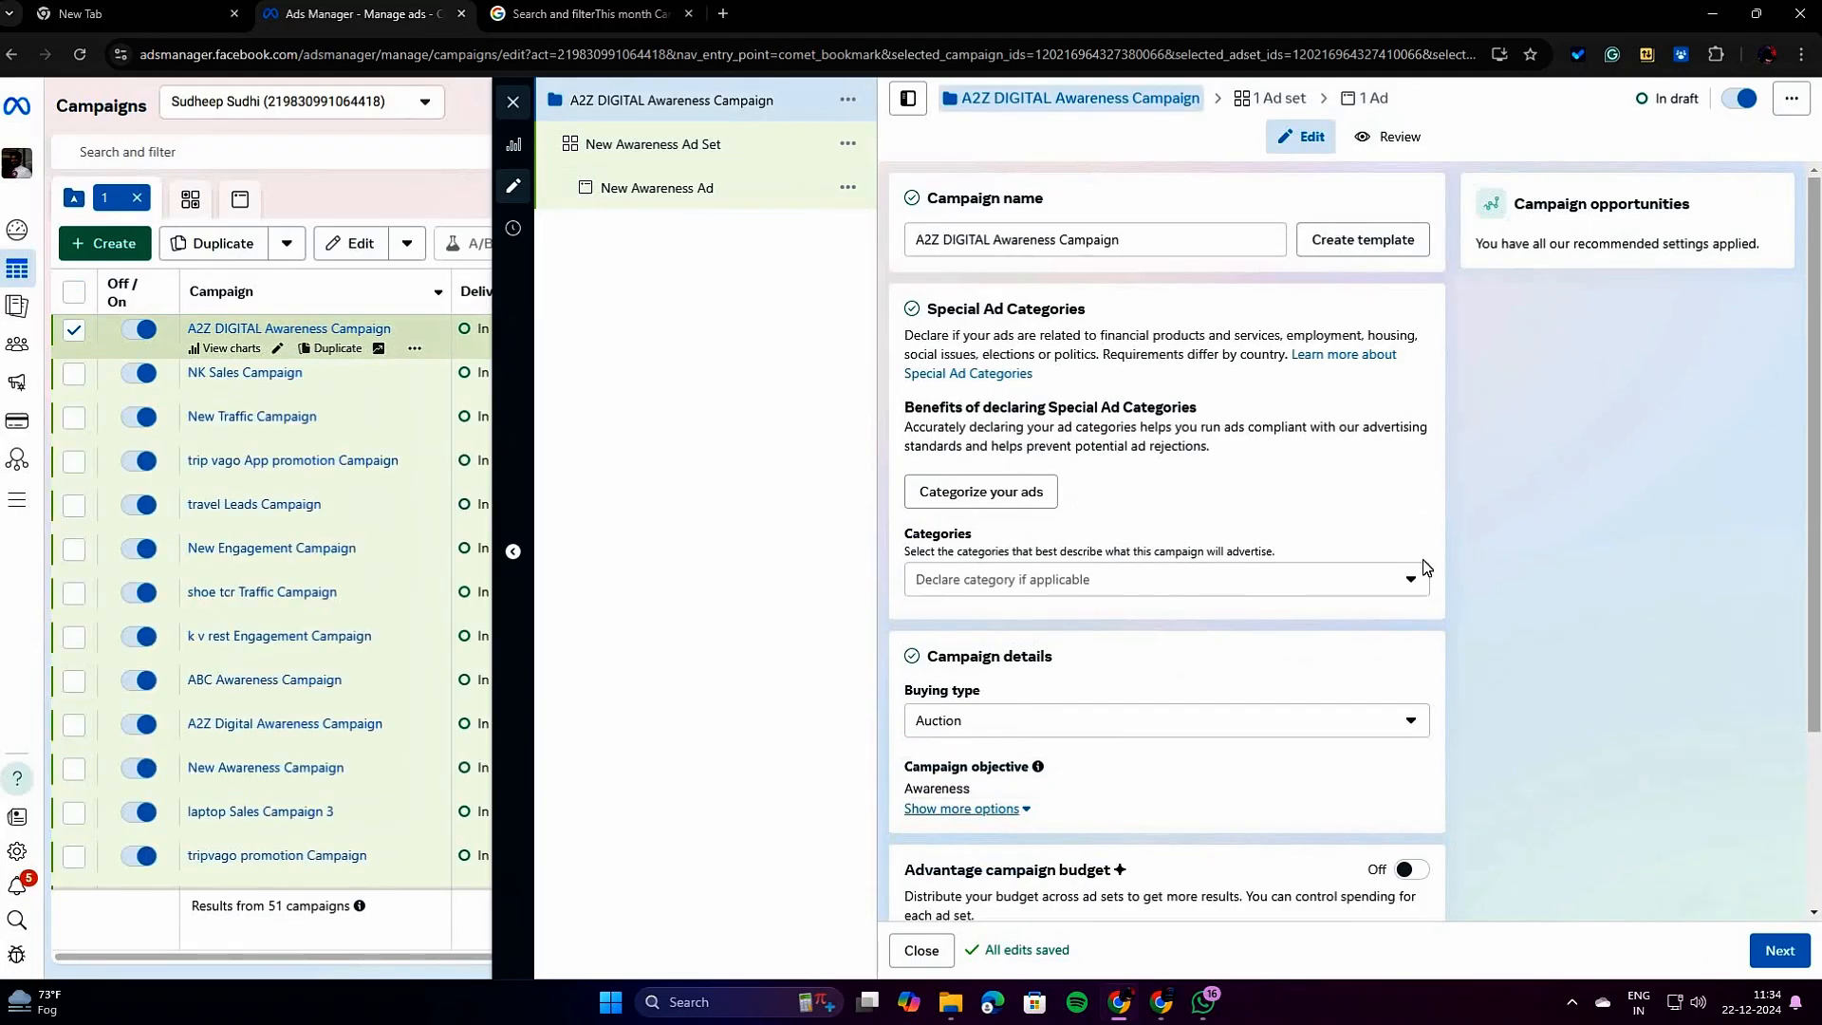
pyautogui.scroll(-2, 1062, 560)
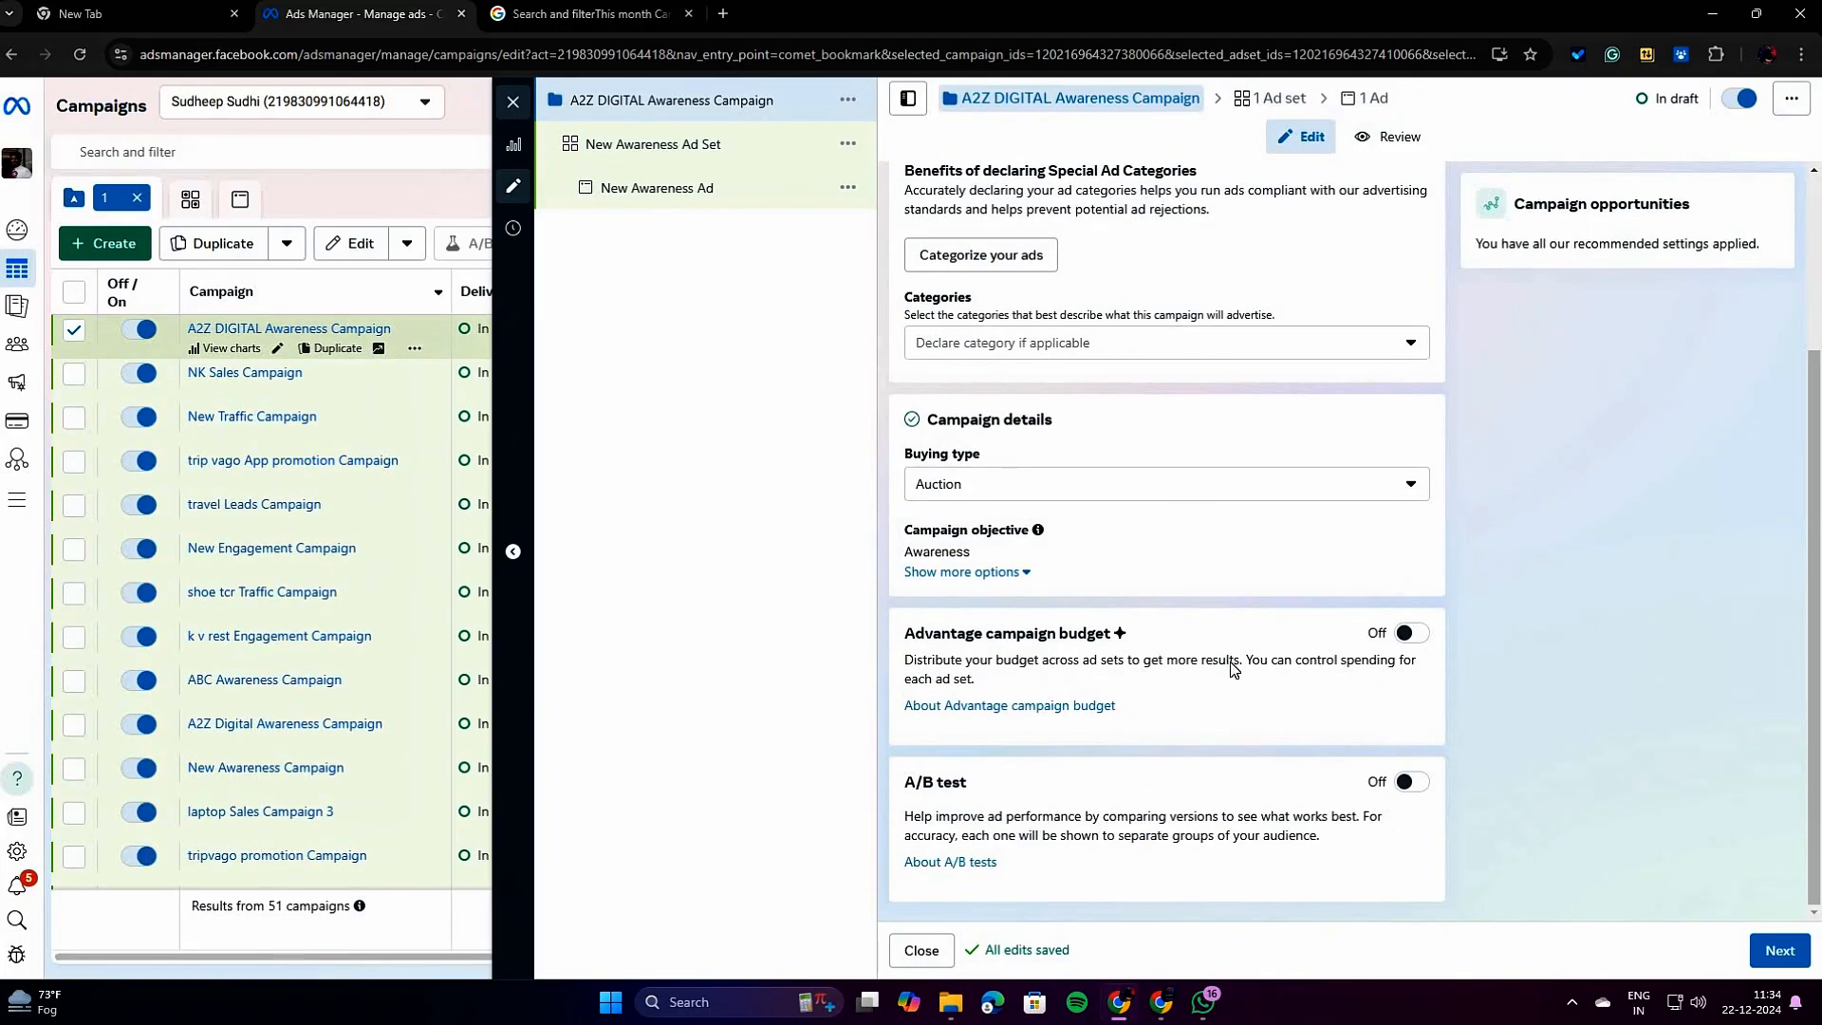
pyautogui.scroll(2, 1090, 411)
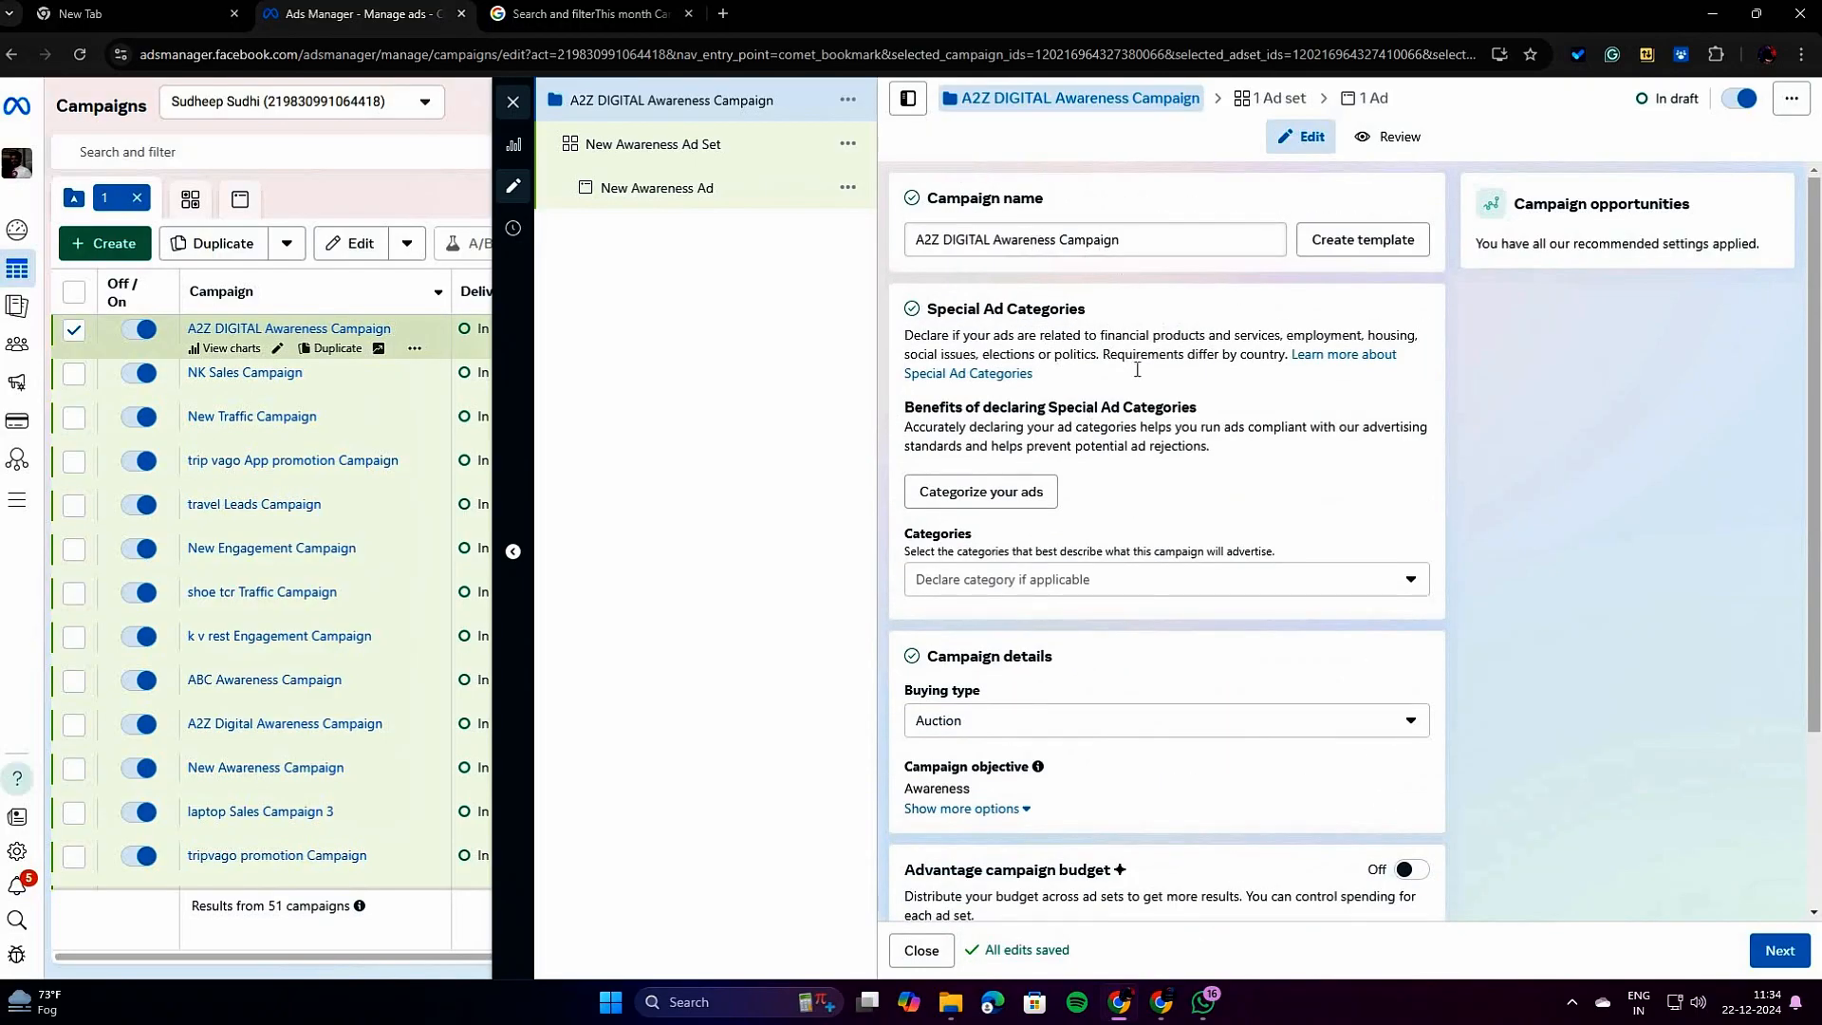
# Continue from the campaign settings to the ad set and rename it to TCR DIGITAL REACH Ad Set.
pyautogui.scroll(-2, 1078, 749)
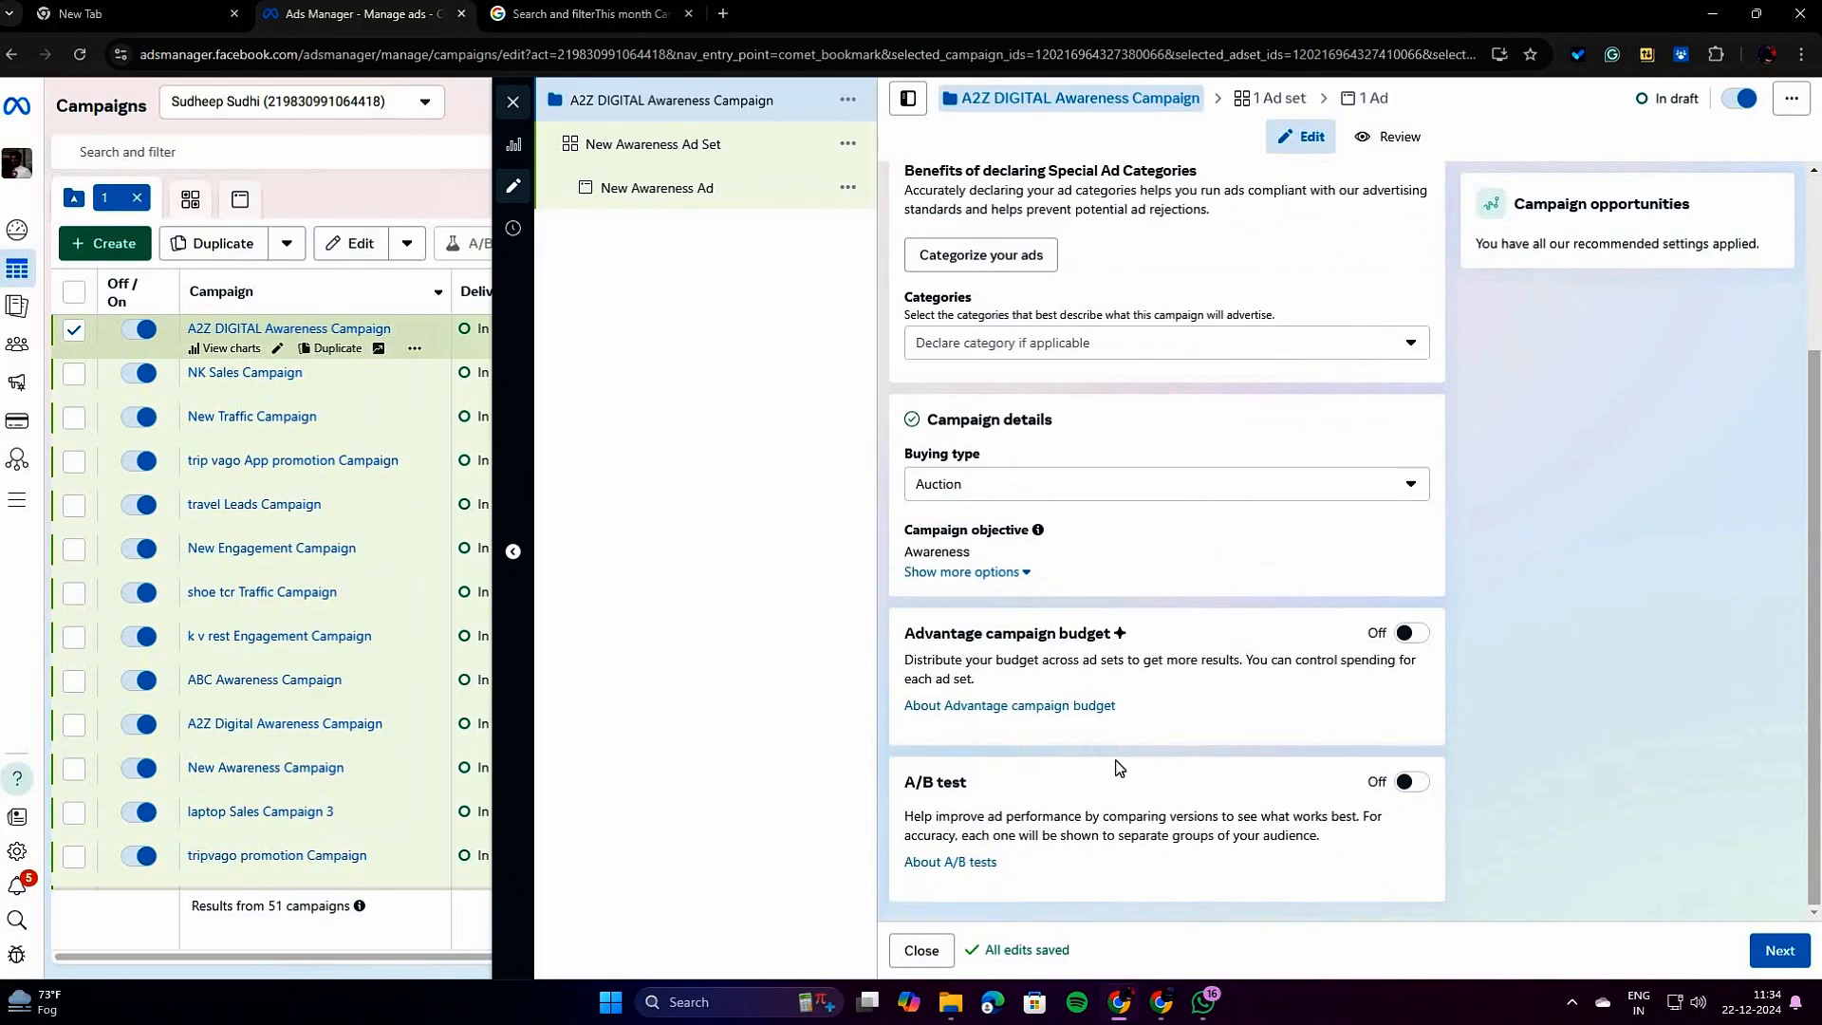
pyautogui.click(1767, 954)
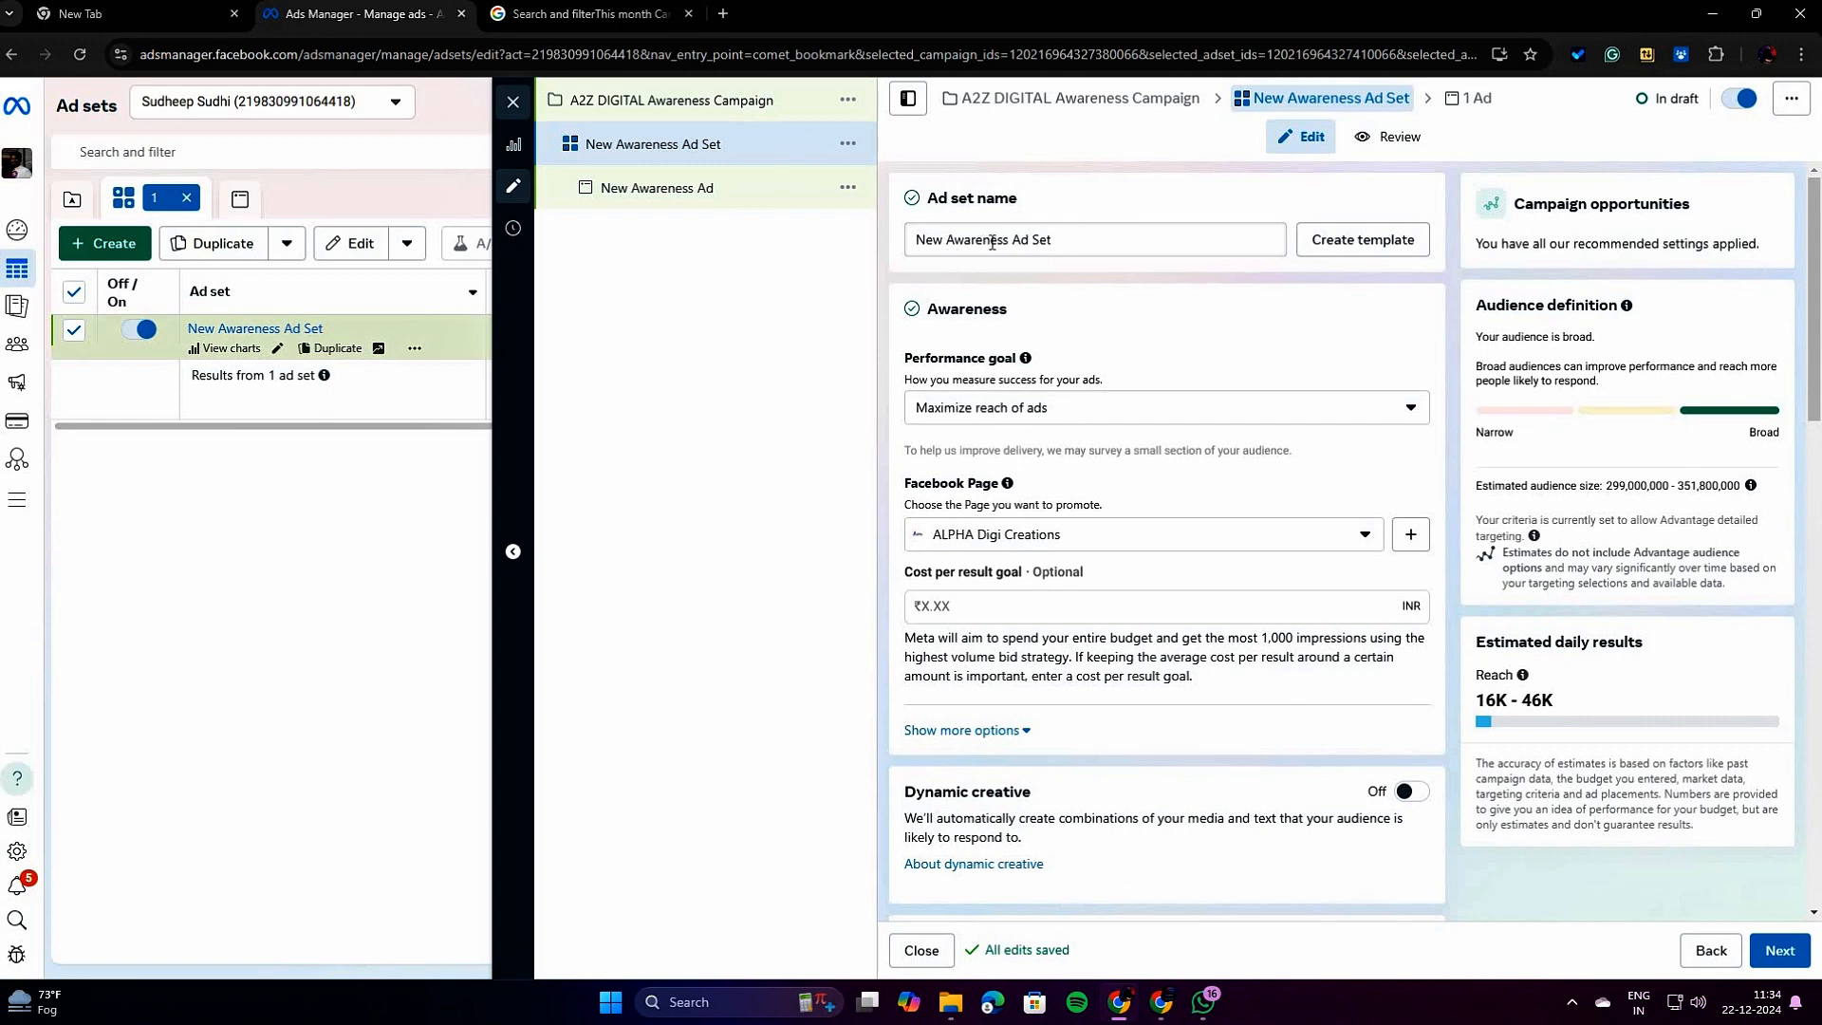
pyautogui.moveTo(1010, 242); pyautogui.dragTo(915, 246)
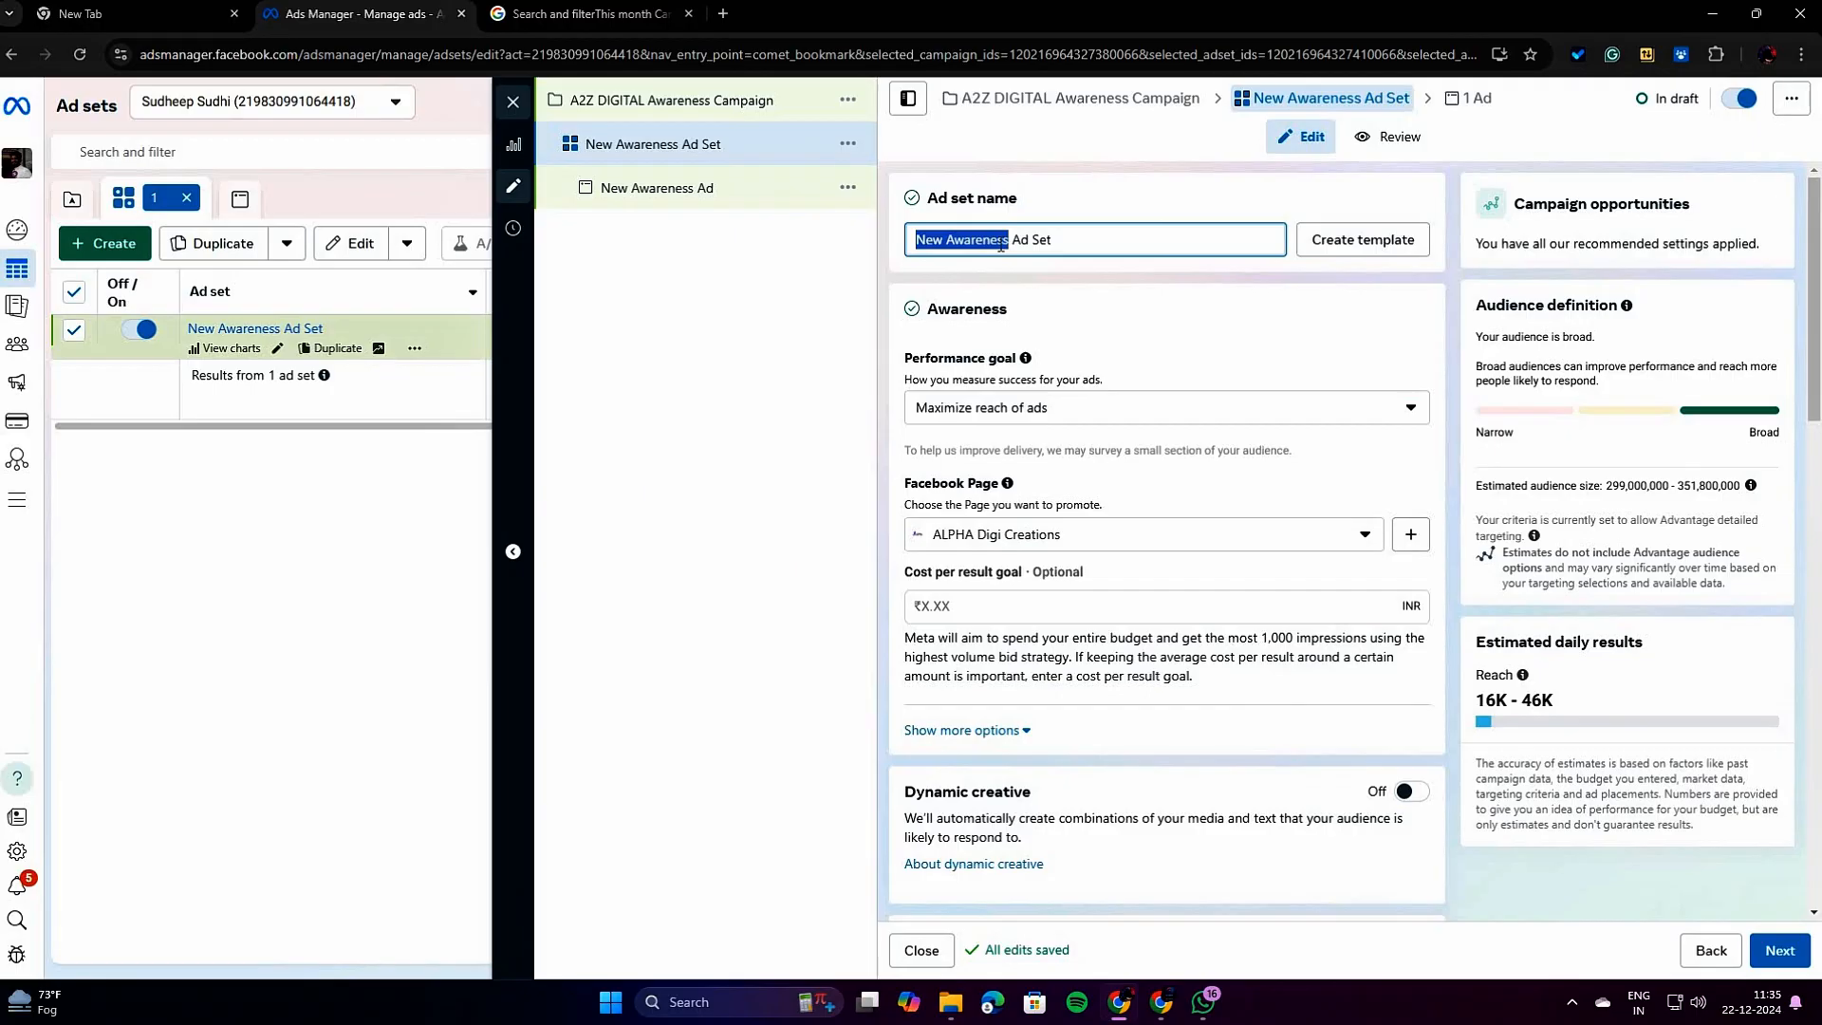
pyautogui.write('TCR')
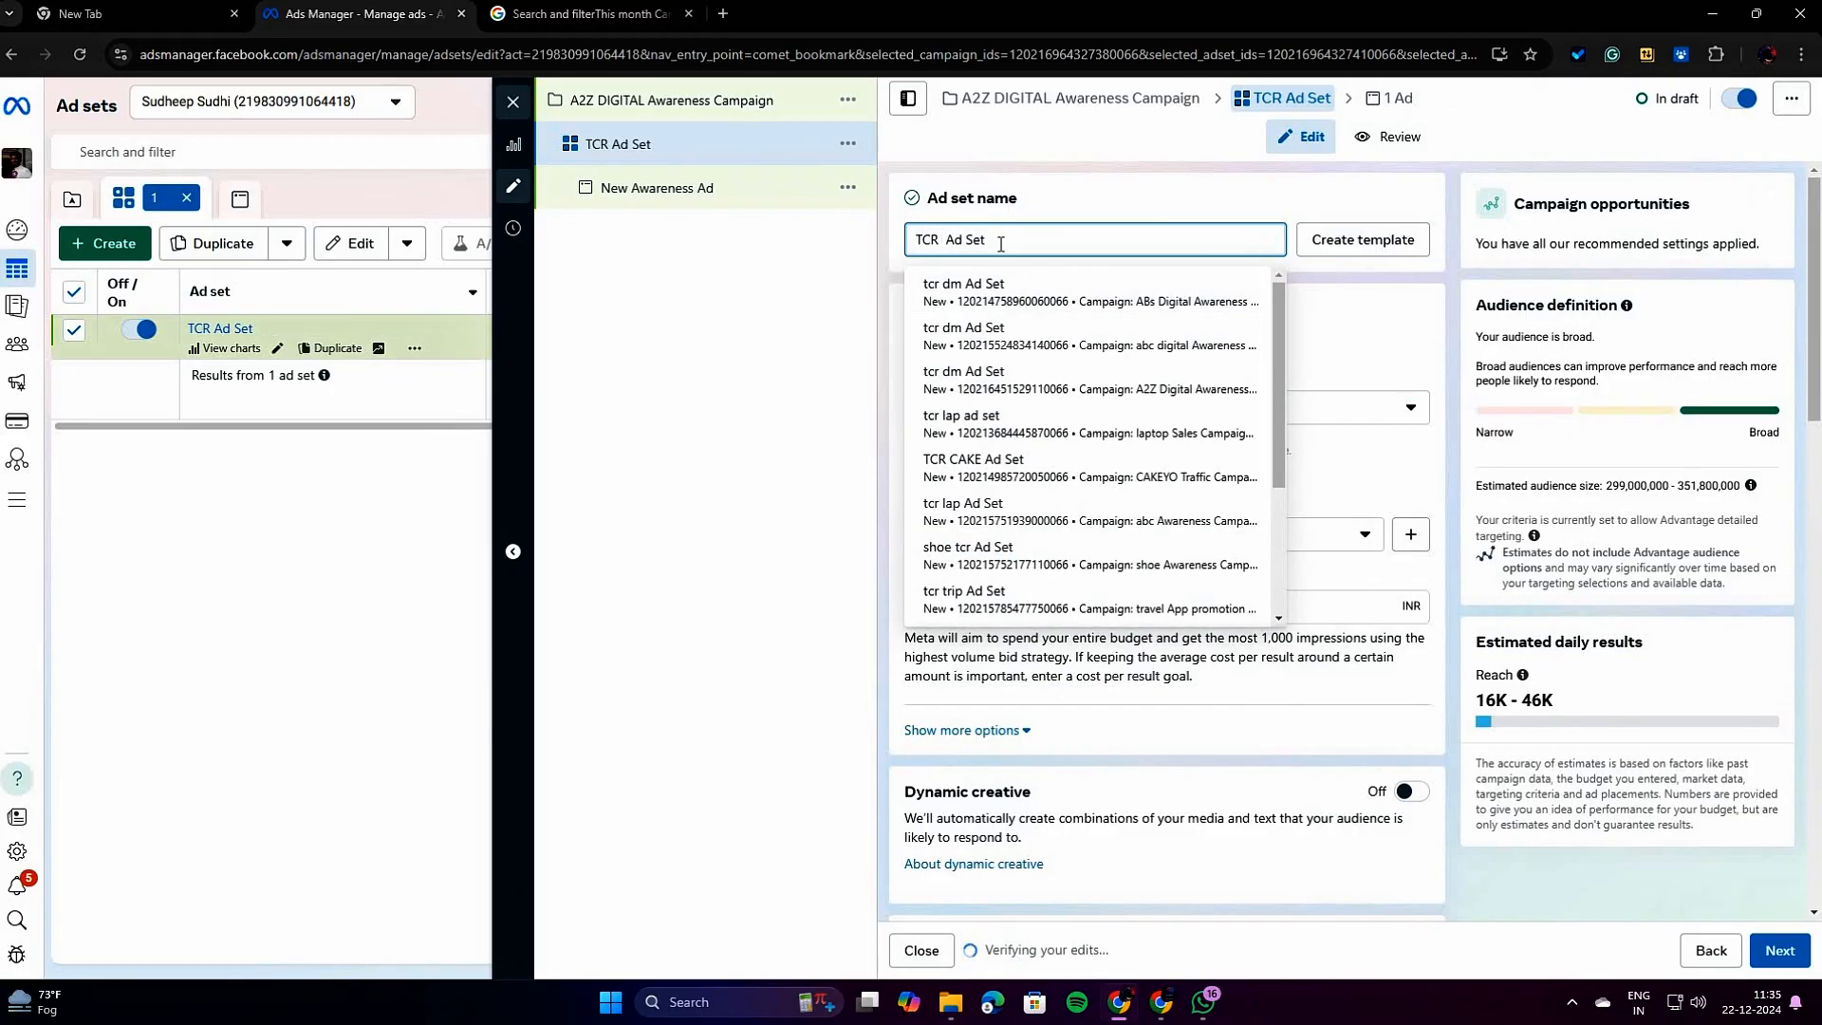
pyautogui.write(' D')
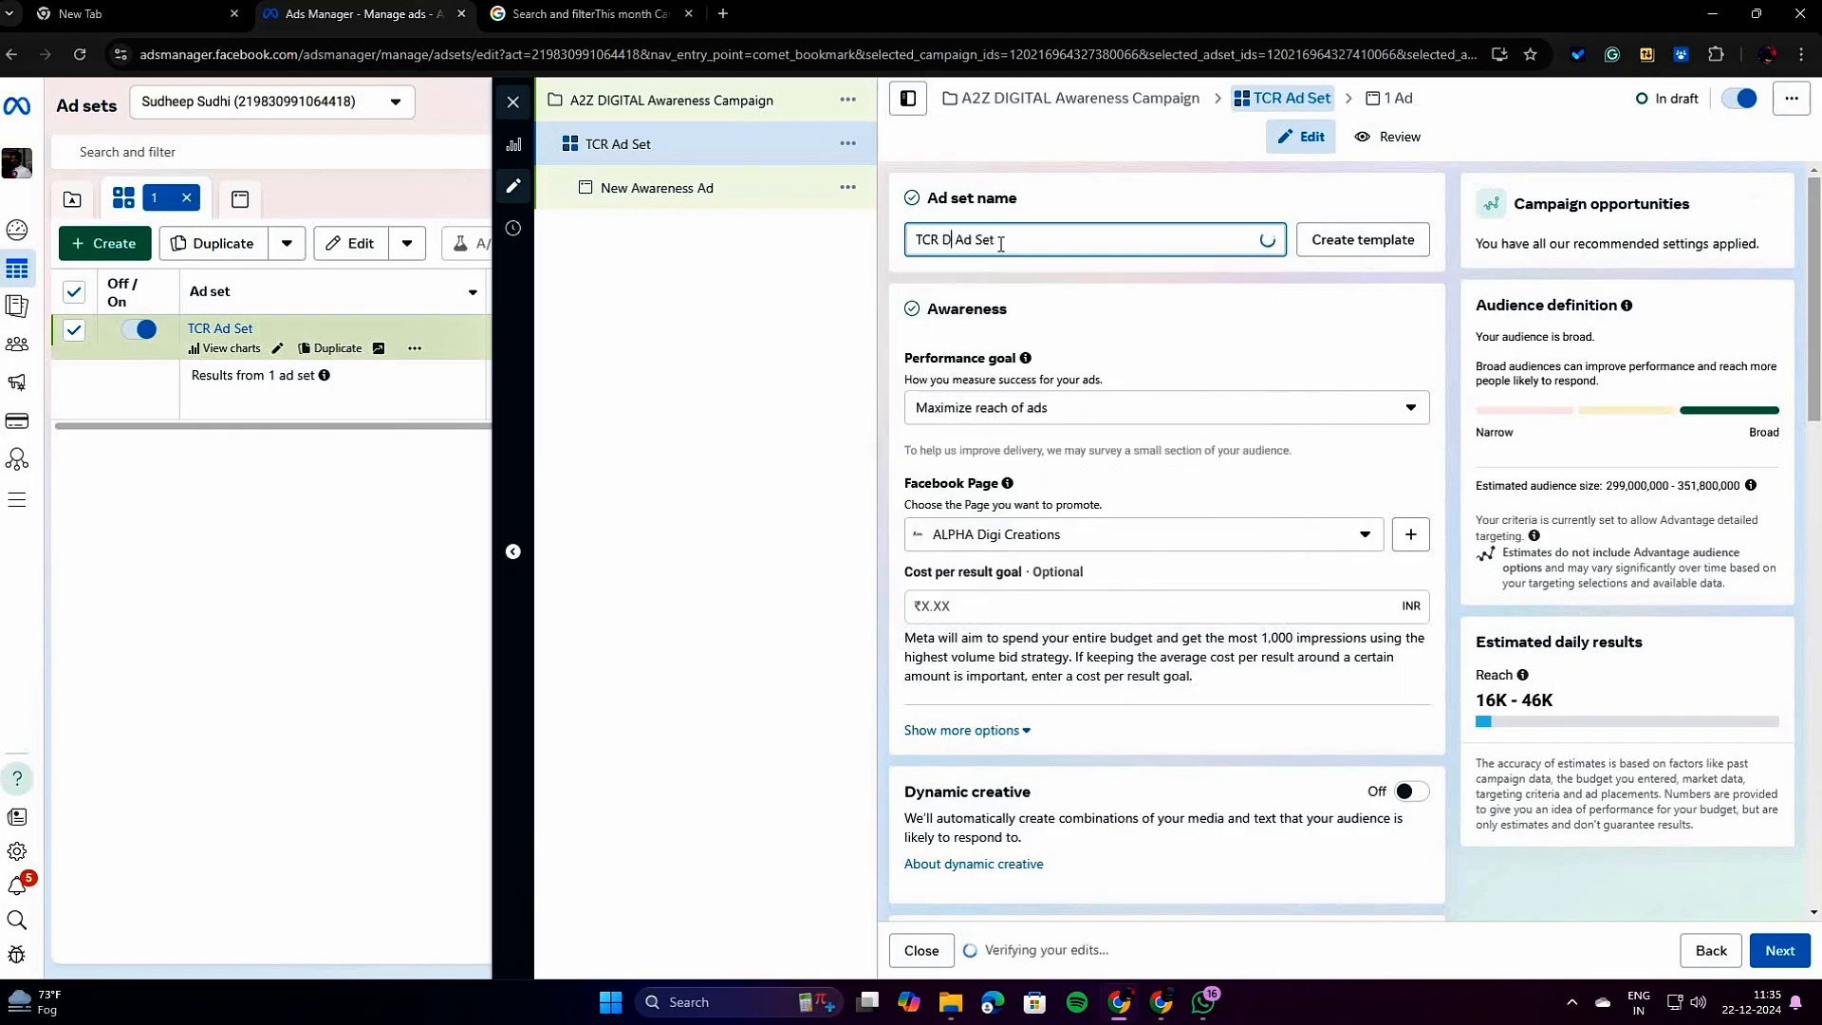
pyautogui.write('IGIT')
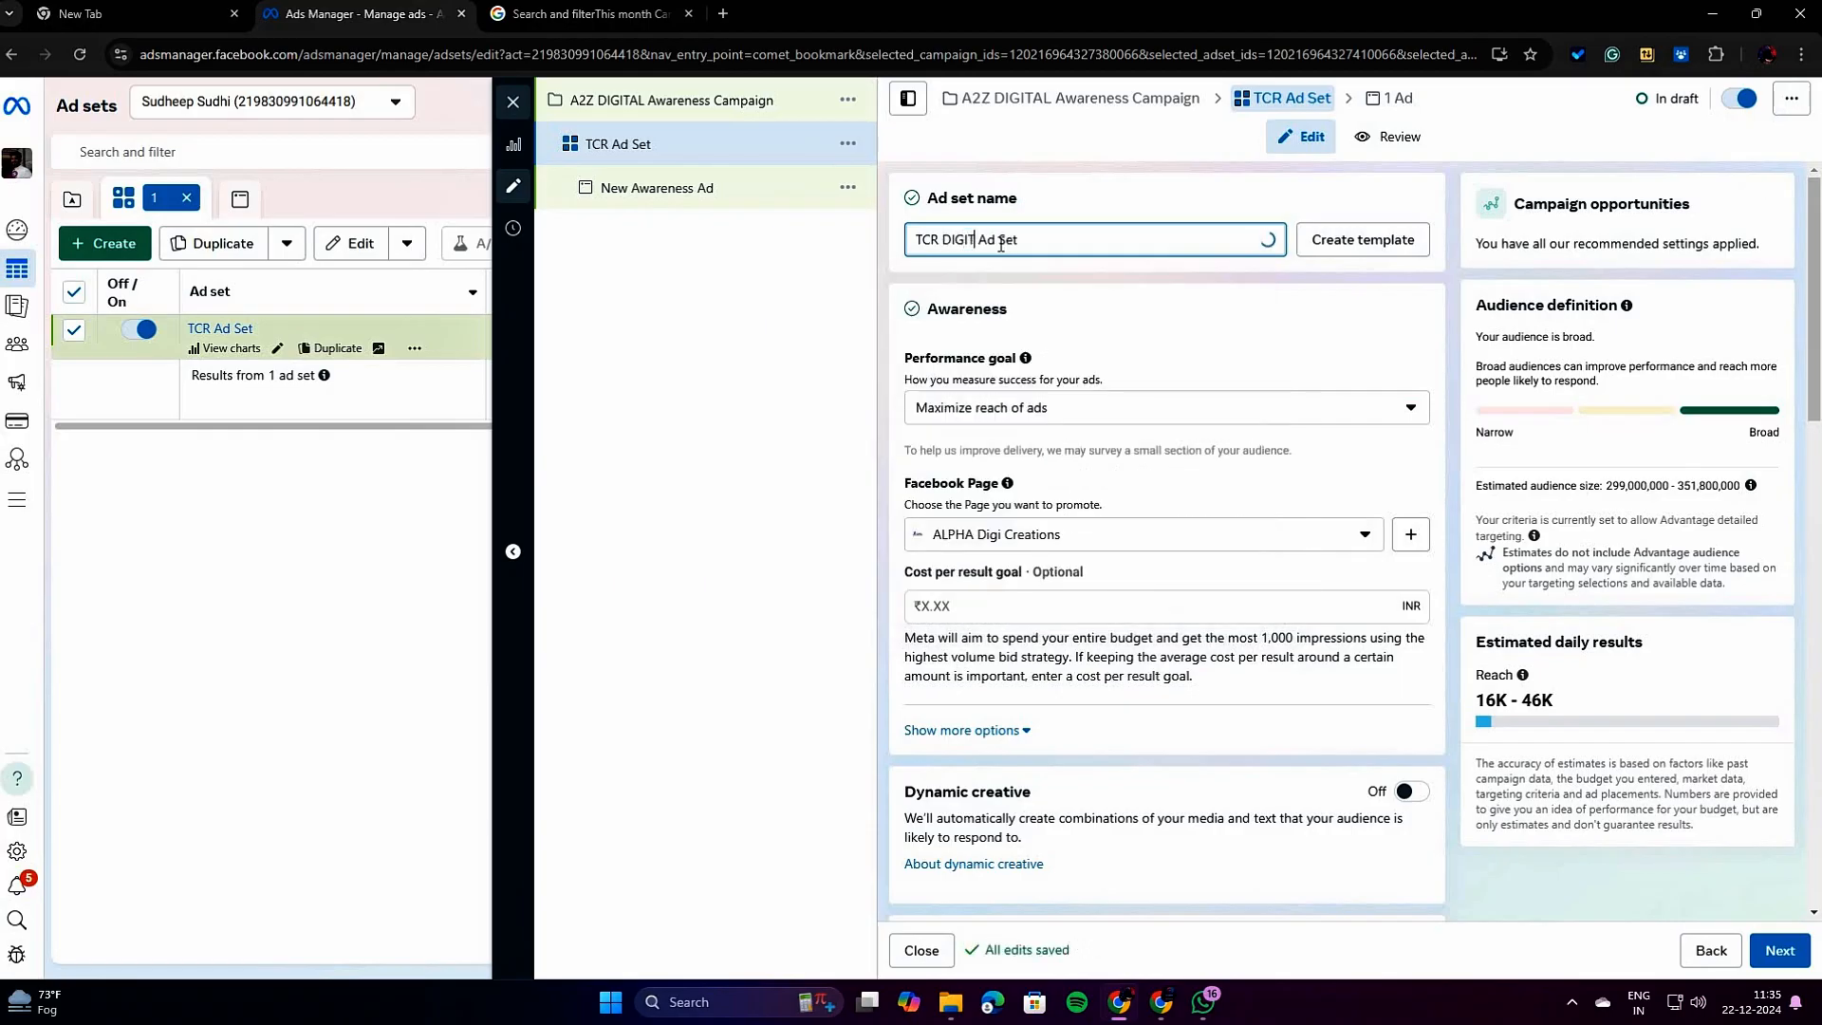
pyautogui.write('AL')
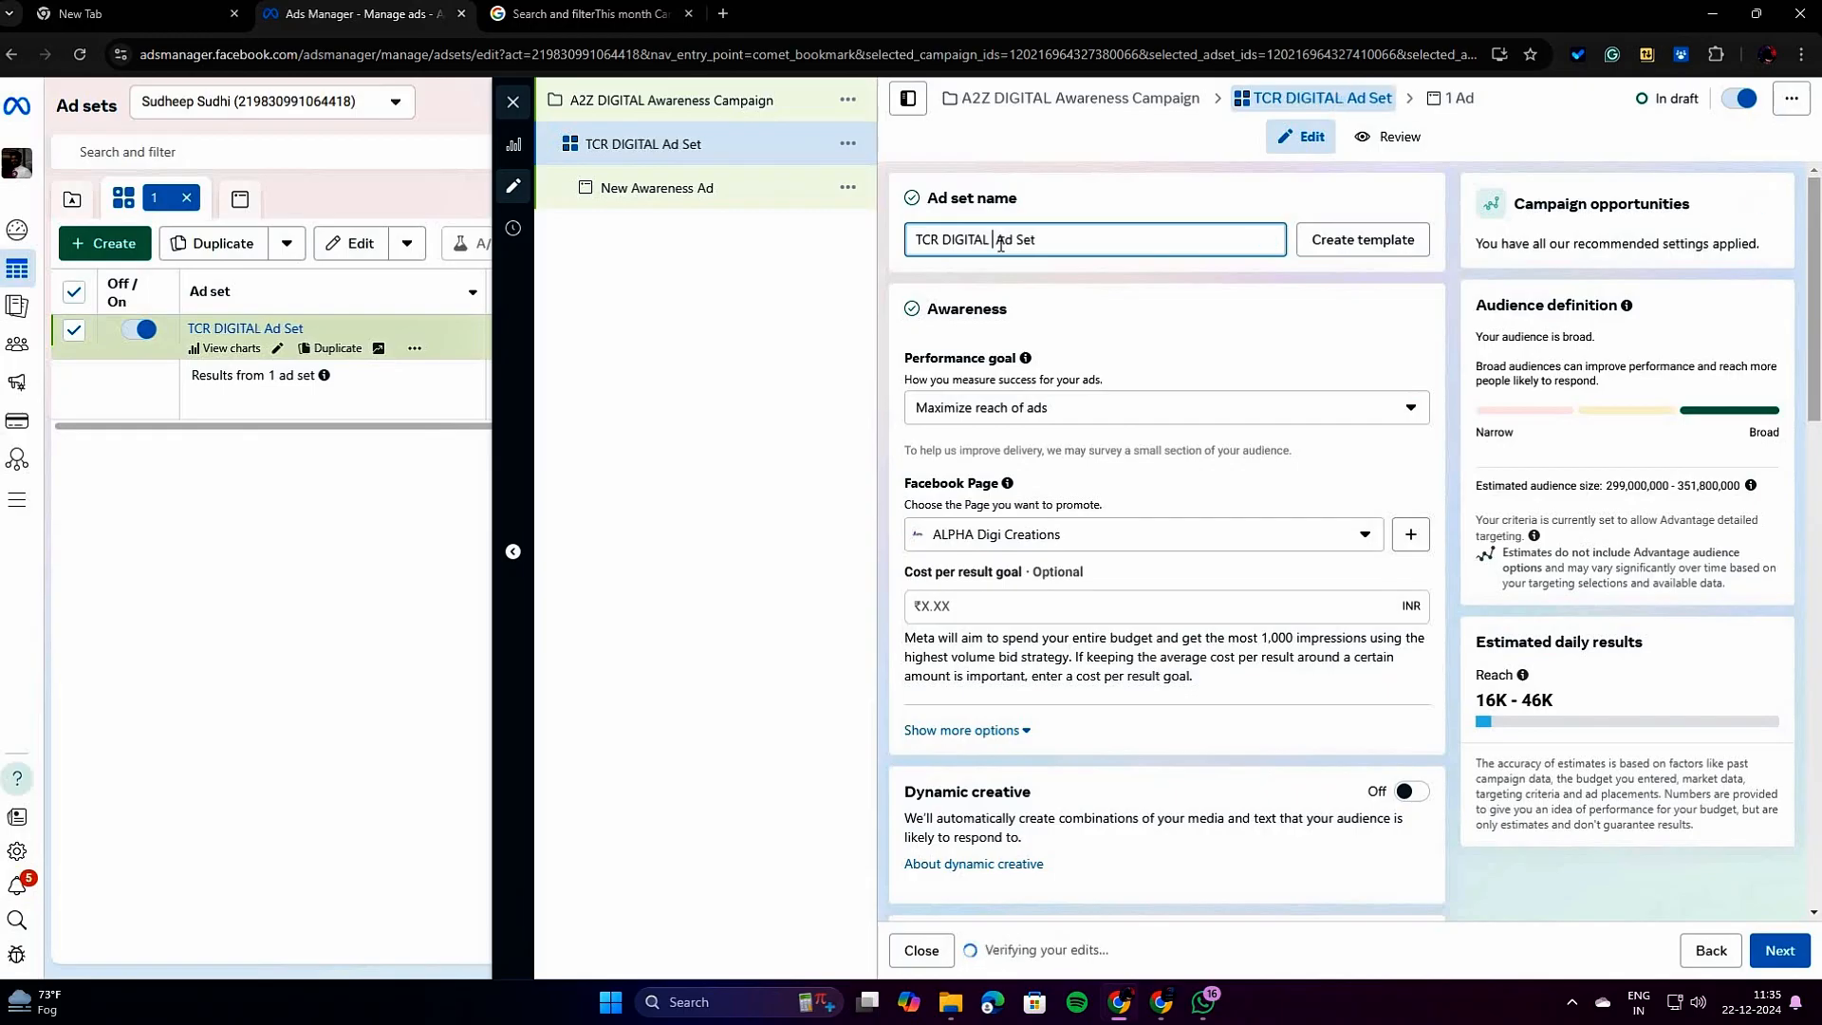
pyautogui.write(' REACH')
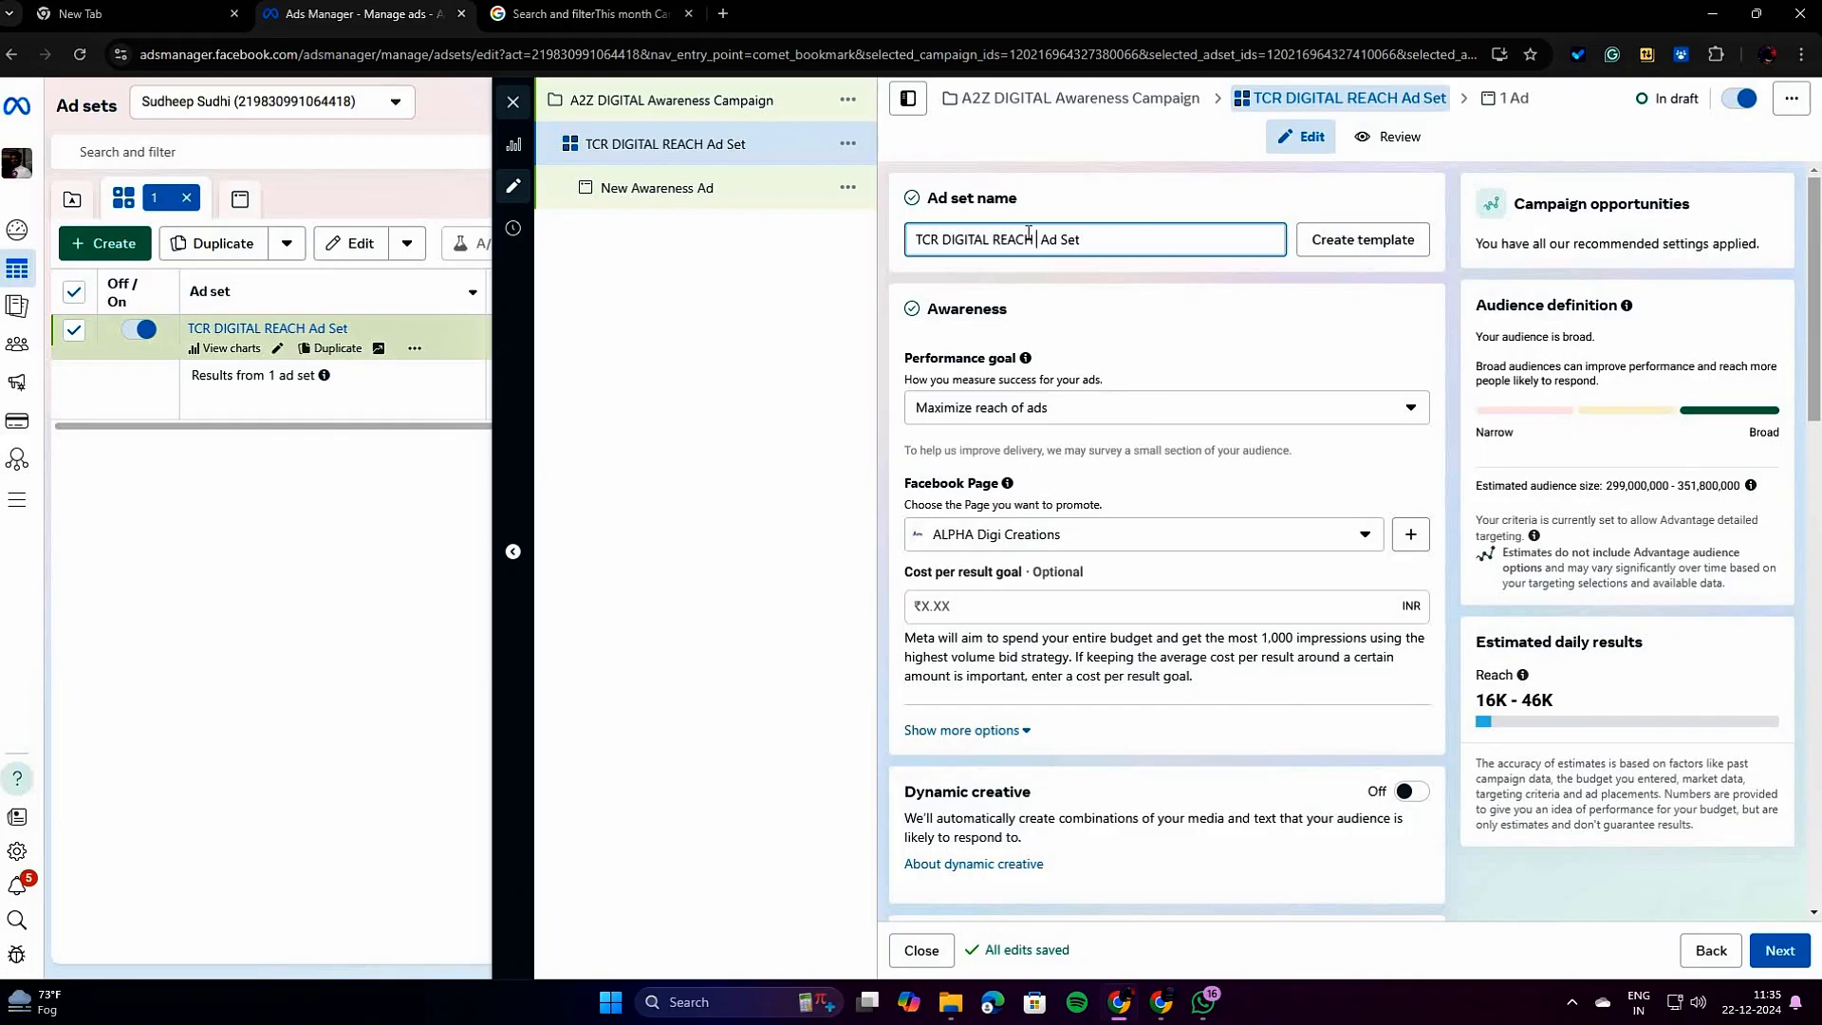
pyautogui.click(1056, 363)
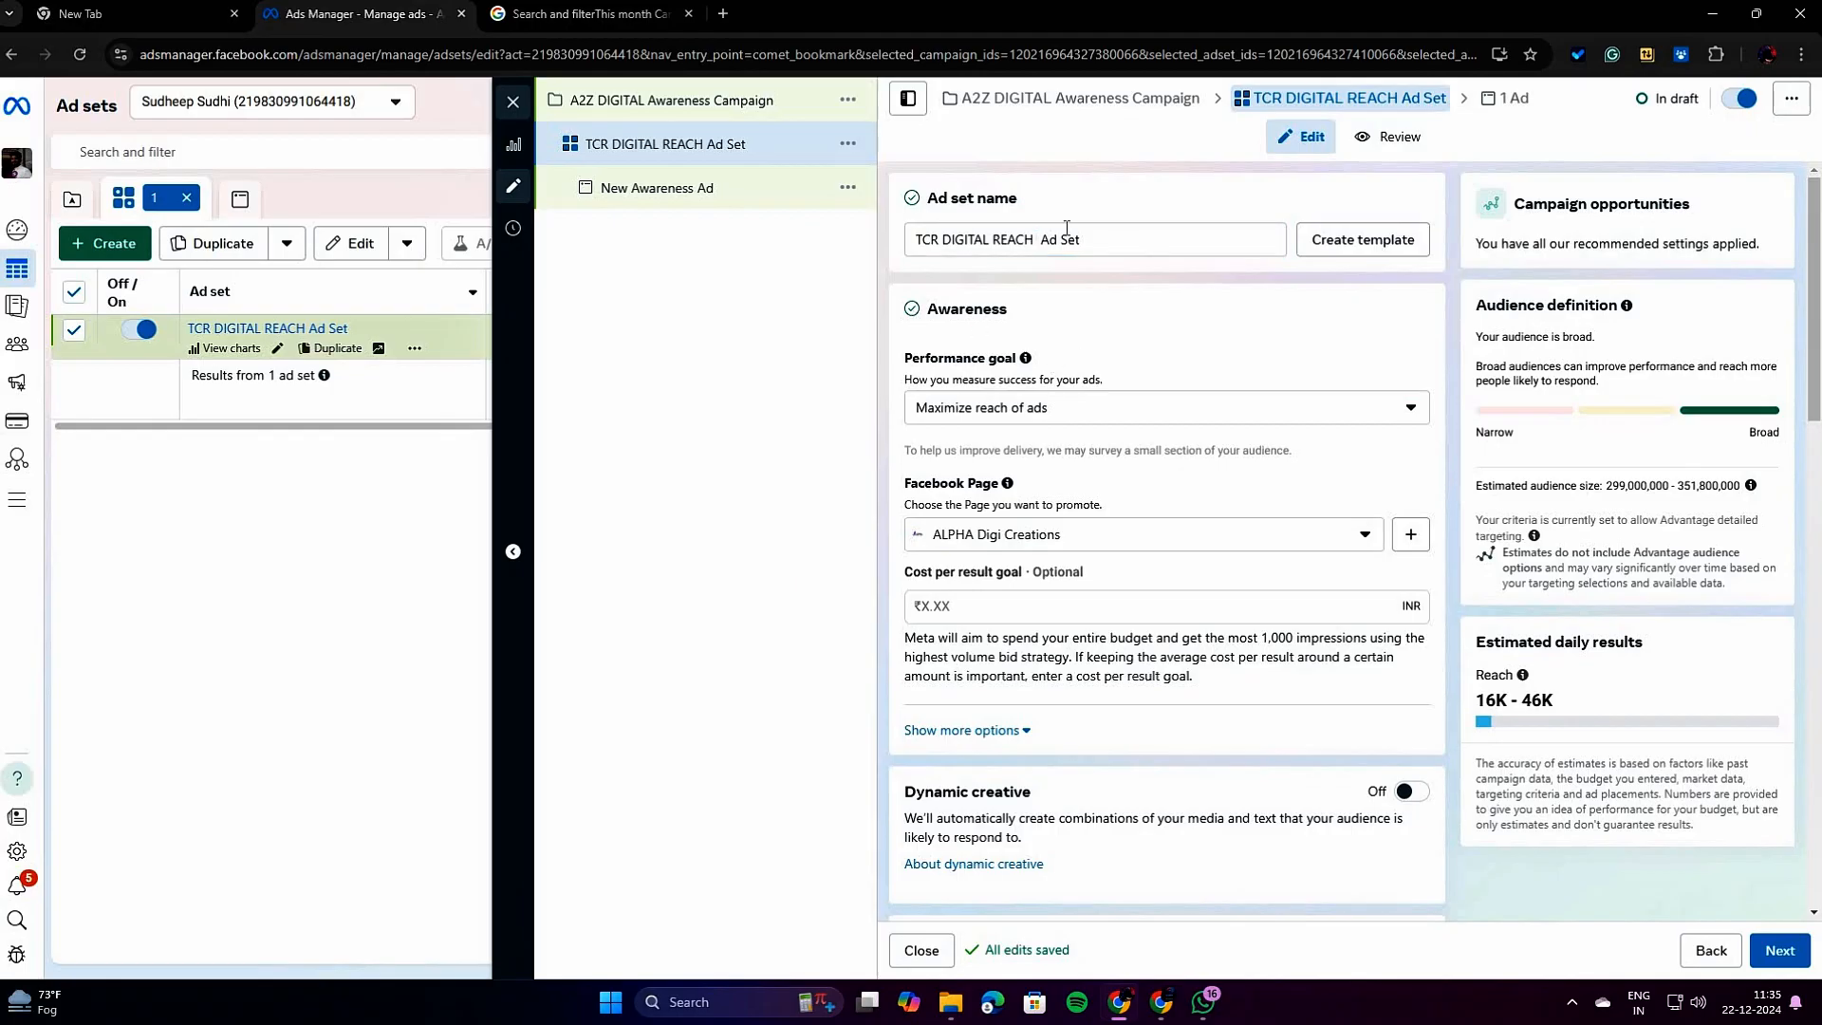
# Review the ad set's available performance goals, from awareness goals to video view goals, keeping Maximize reach of ads.
pyautogui.scroll(-1, 1196, 348)
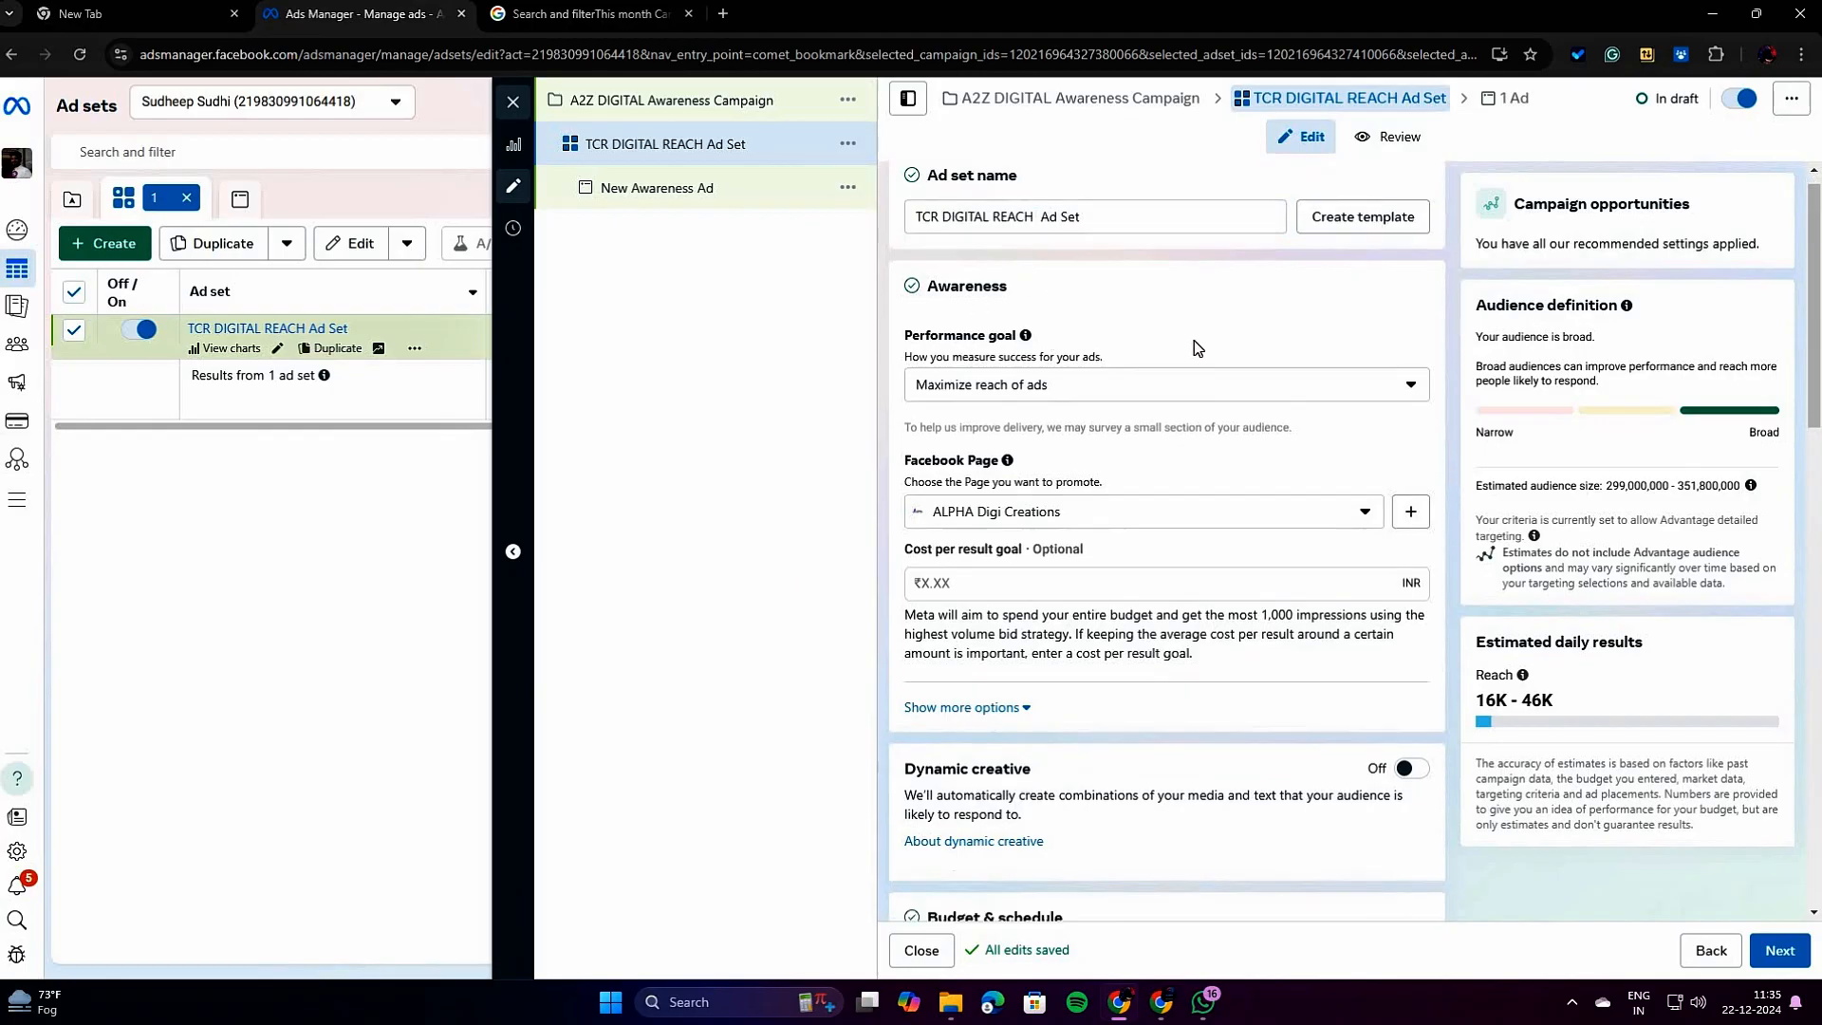
pyautogui.scroll(-1, 1191, 337)
pyautogui.scroll(2, 1180, 313)
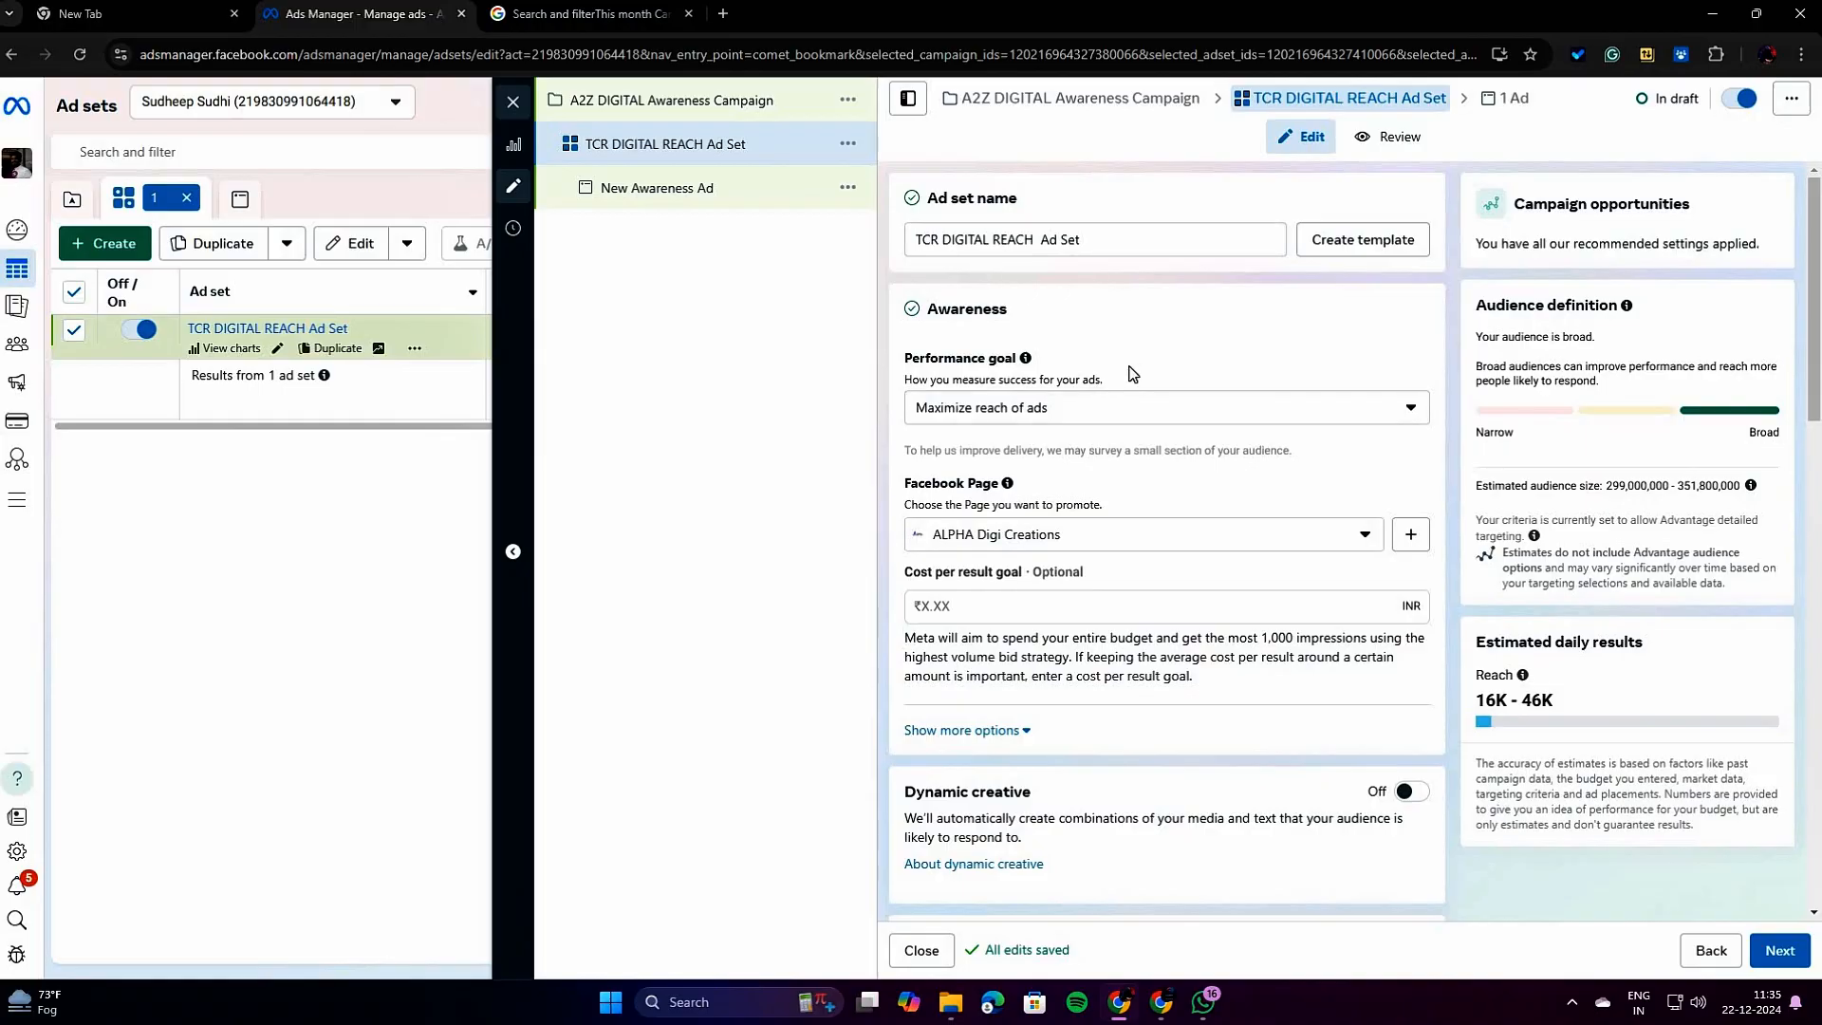
pyautogui.scroll(-1, 1130, 374)
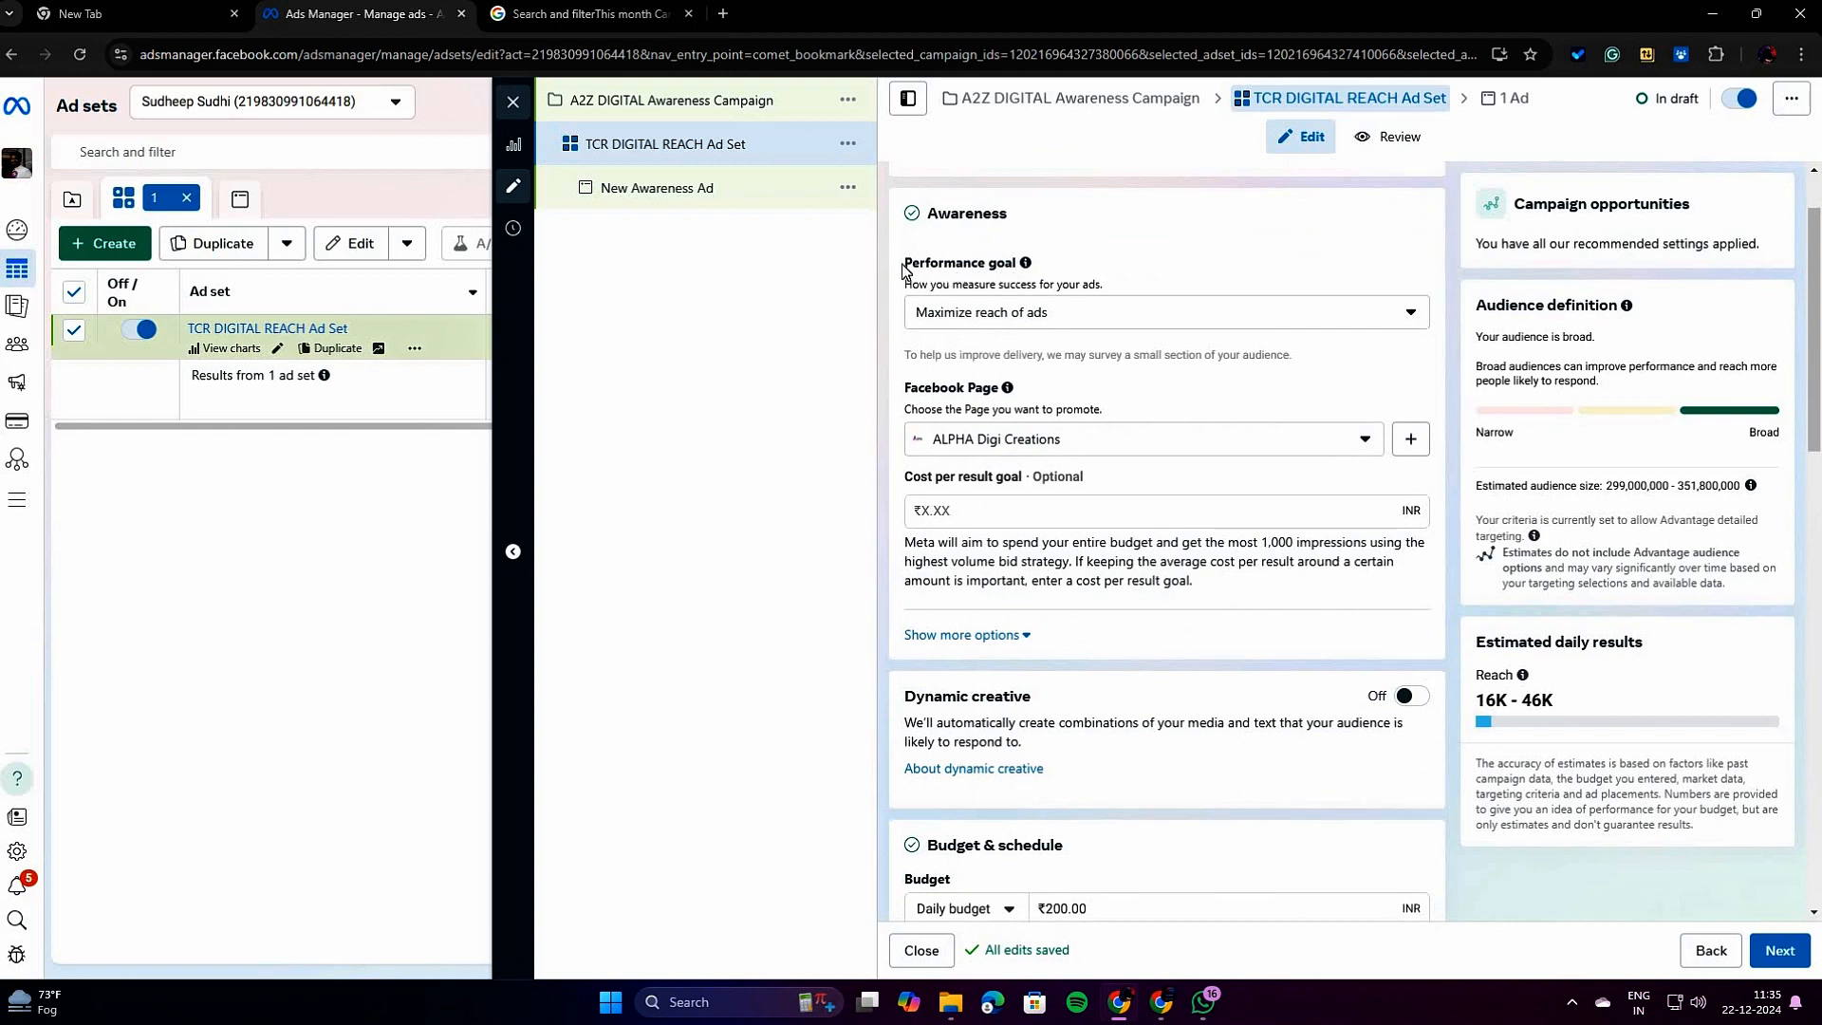
pyautogui.moveTo(905, 265); pyautogui.dragTo(1045, 270)
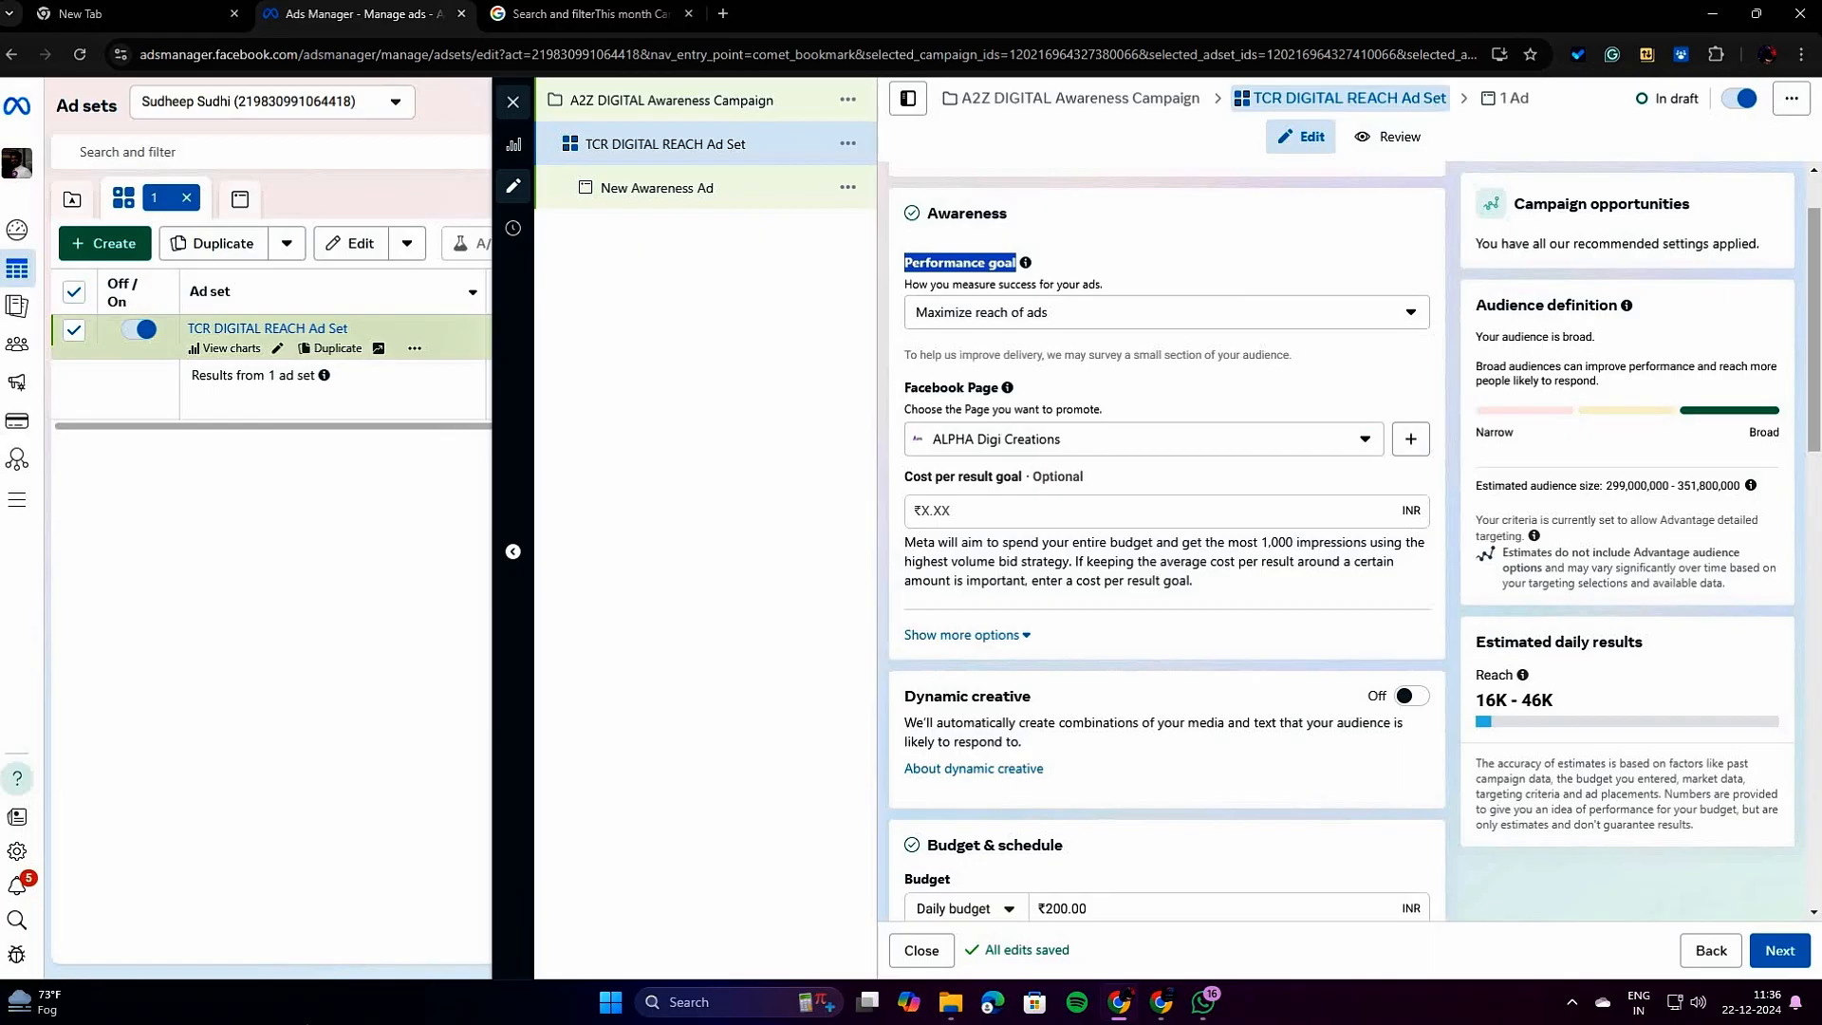
pyautogui.click(1091, 317)
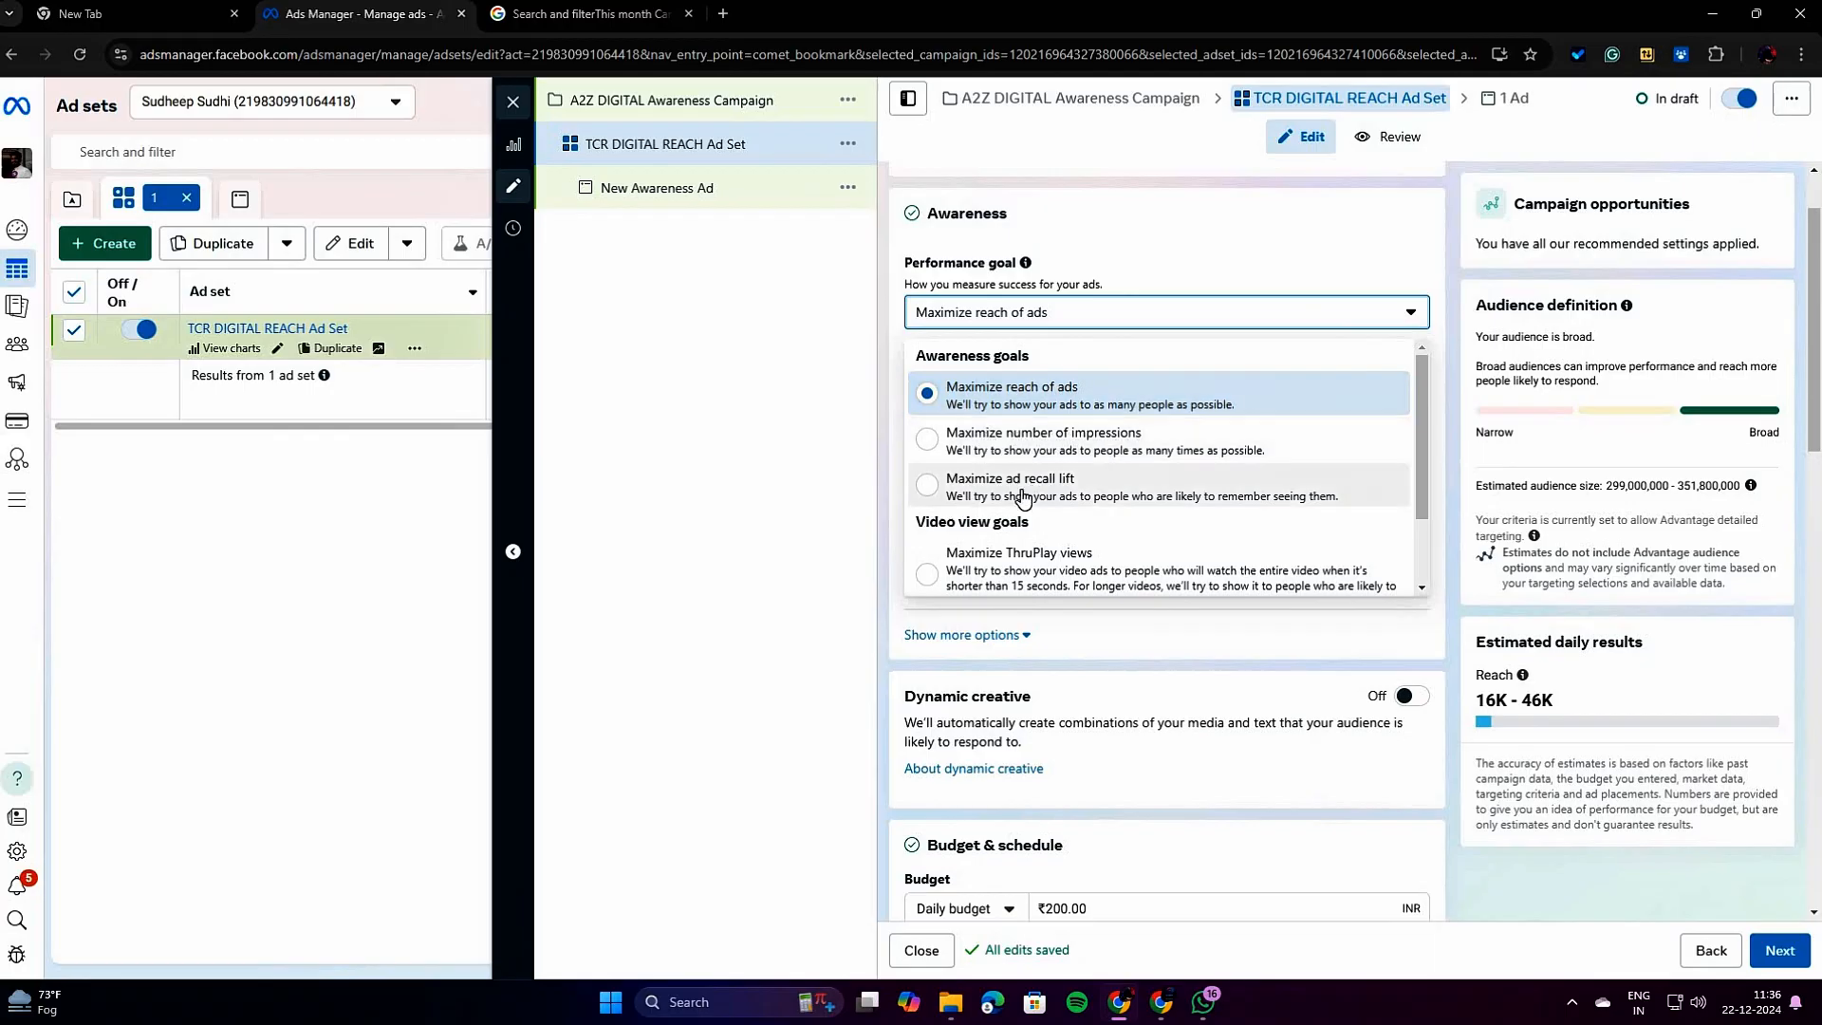
pyautogui.scroll(-1, 1150, 488)
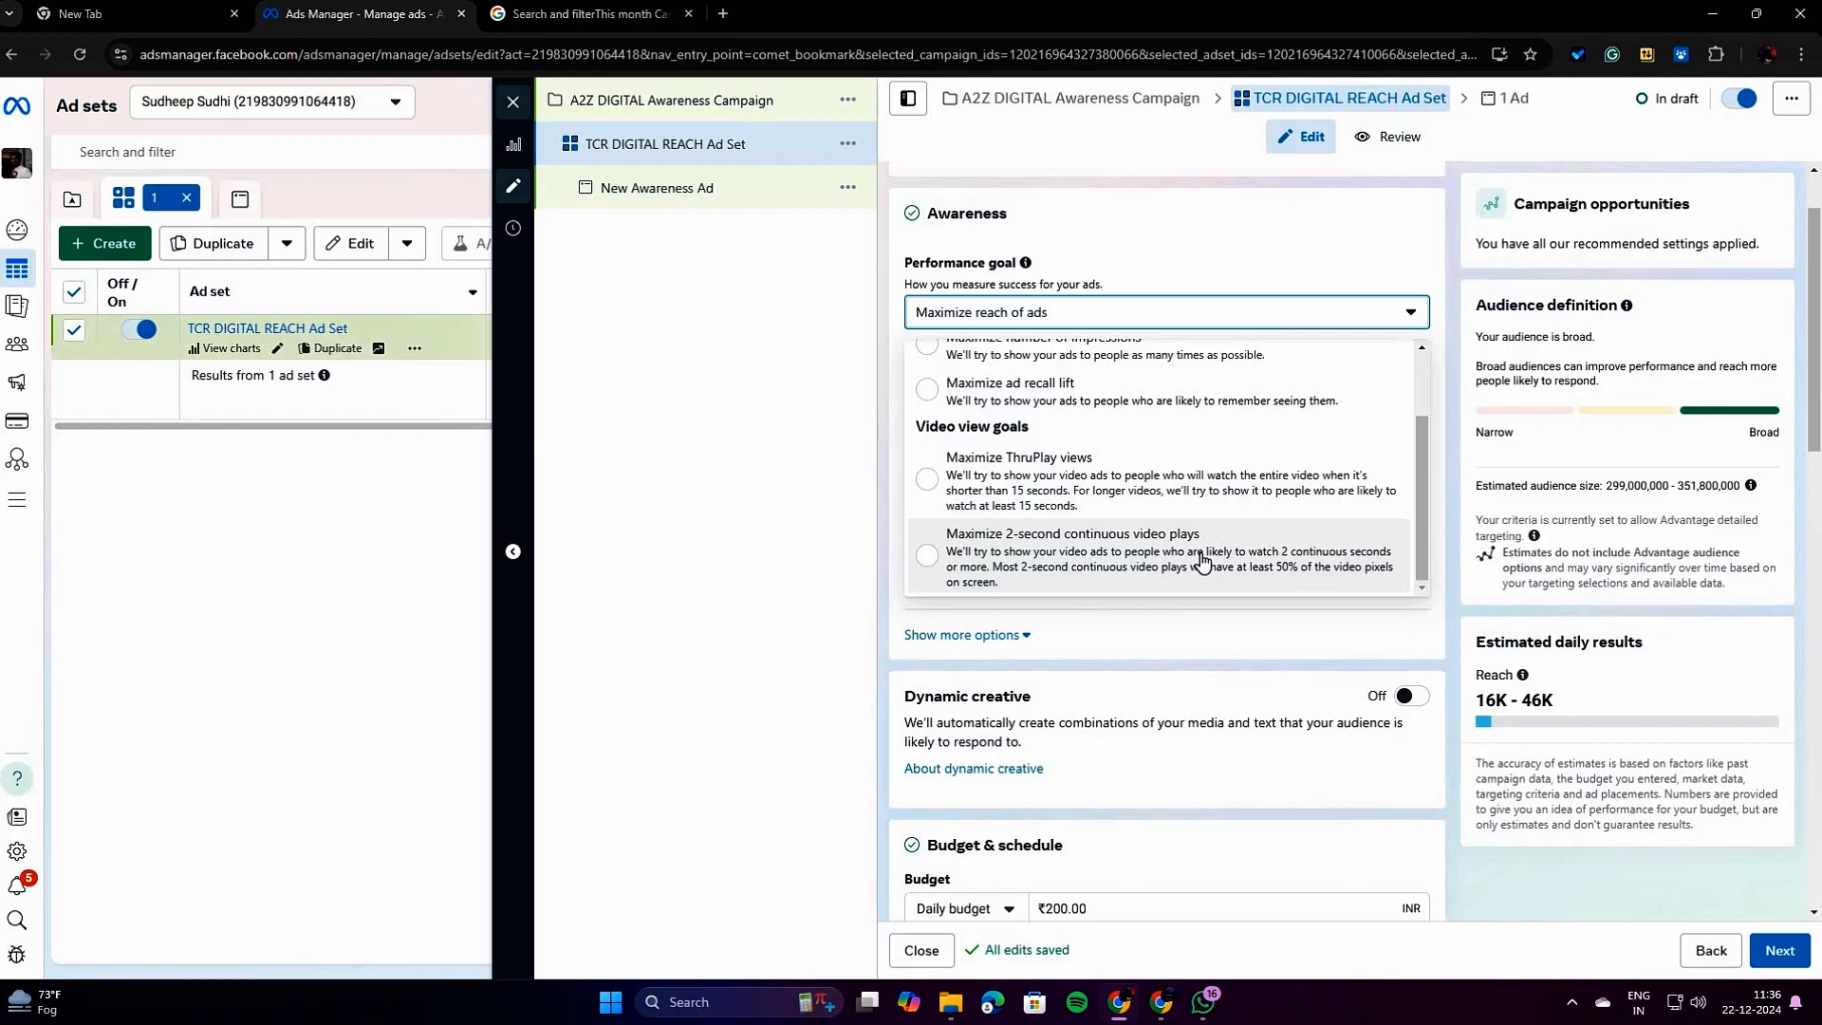
pyautogui.scroll(1, 1203, 559)
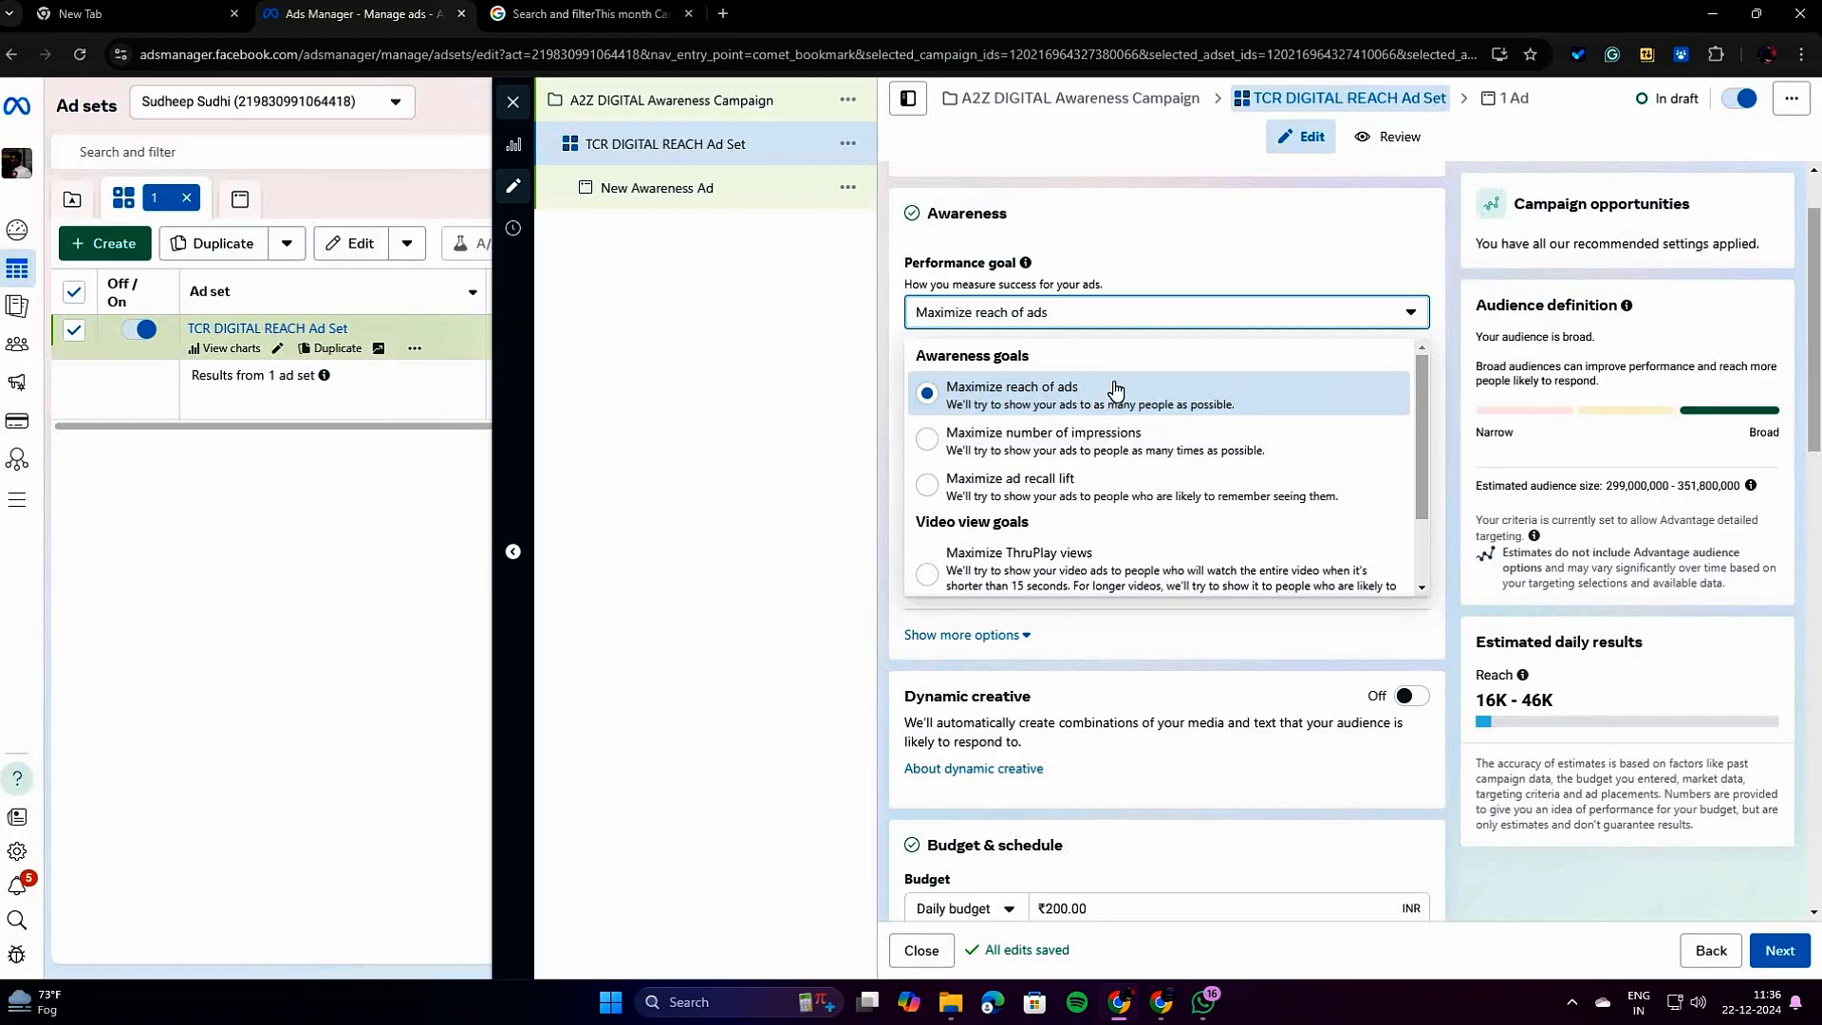
pyautogui.click(646, 381)
# Look over the ad set's location, Advantage+ audience and placement settings.
pyautogui.scroll(-10, 1174, 394)
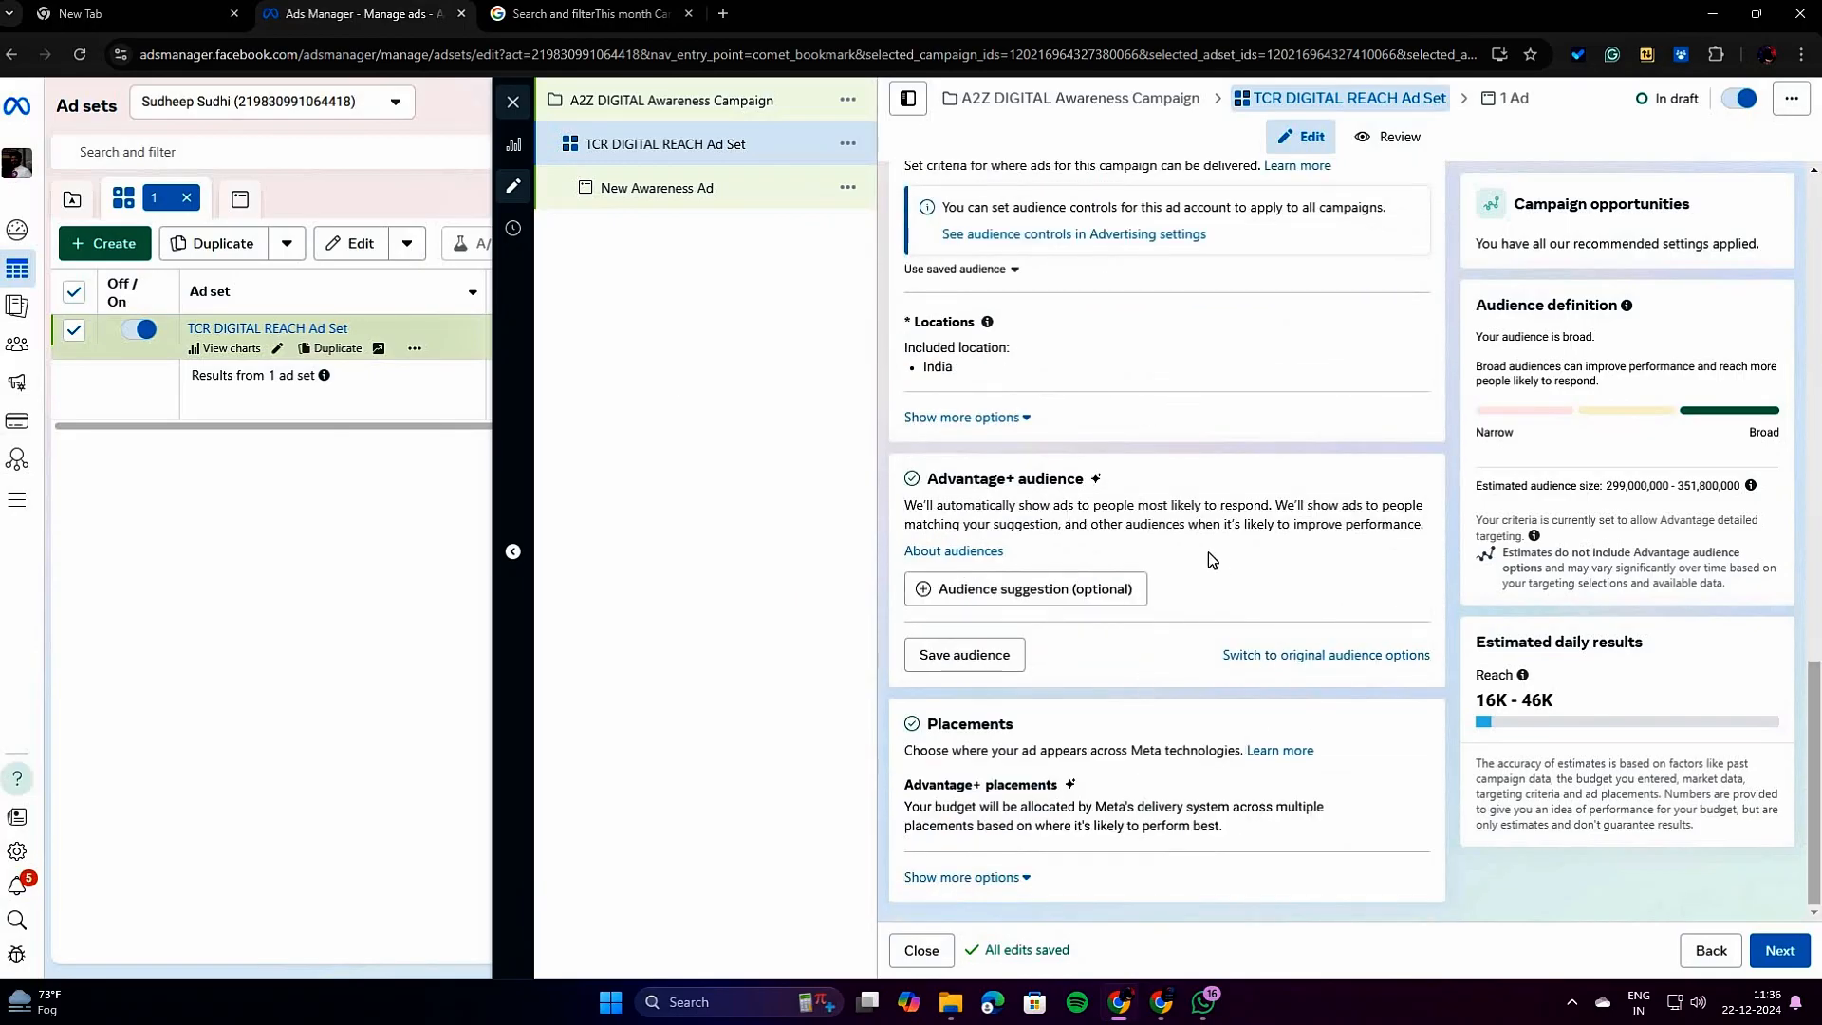
pyautogui.scroll(7, 1167, 503)
pyautogui.scroll(10, 1063, 693)
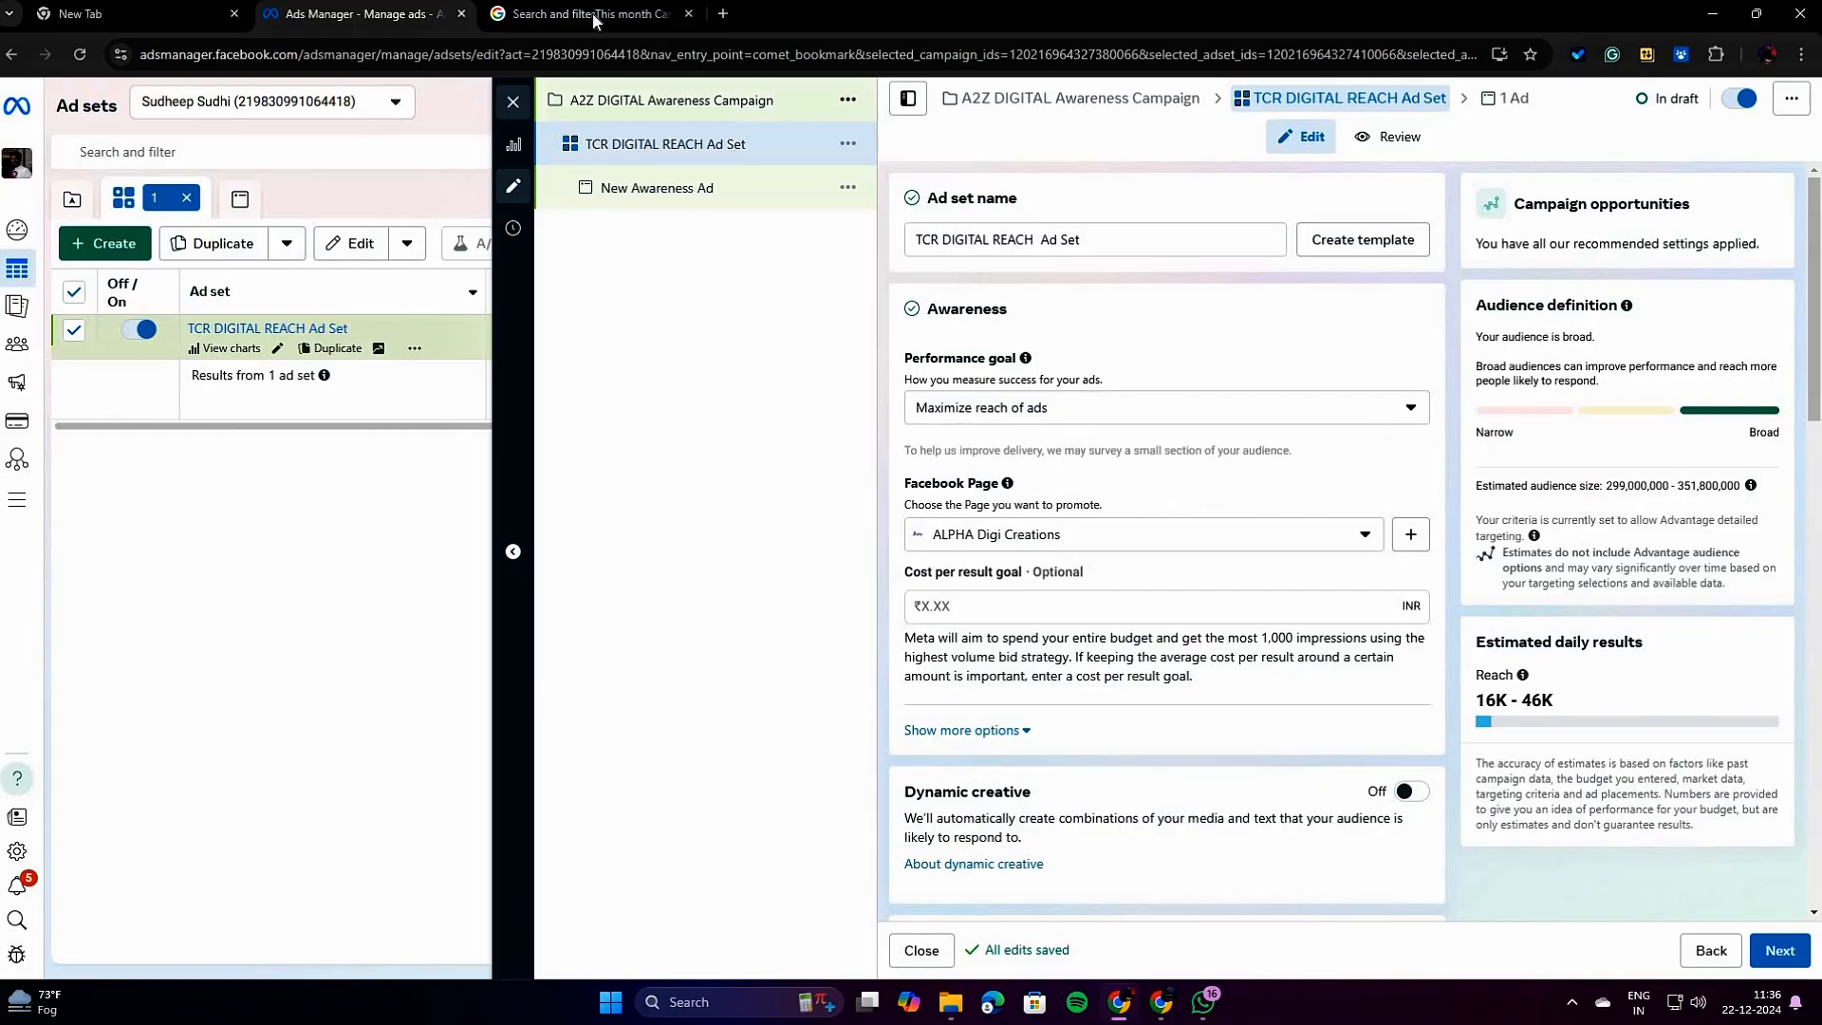
# Open Facebook in a new browser tab and switch from the V P Mattress page to the personal profile.
pyautogui.click(723, 13)
pyautogui.click(704, 55)
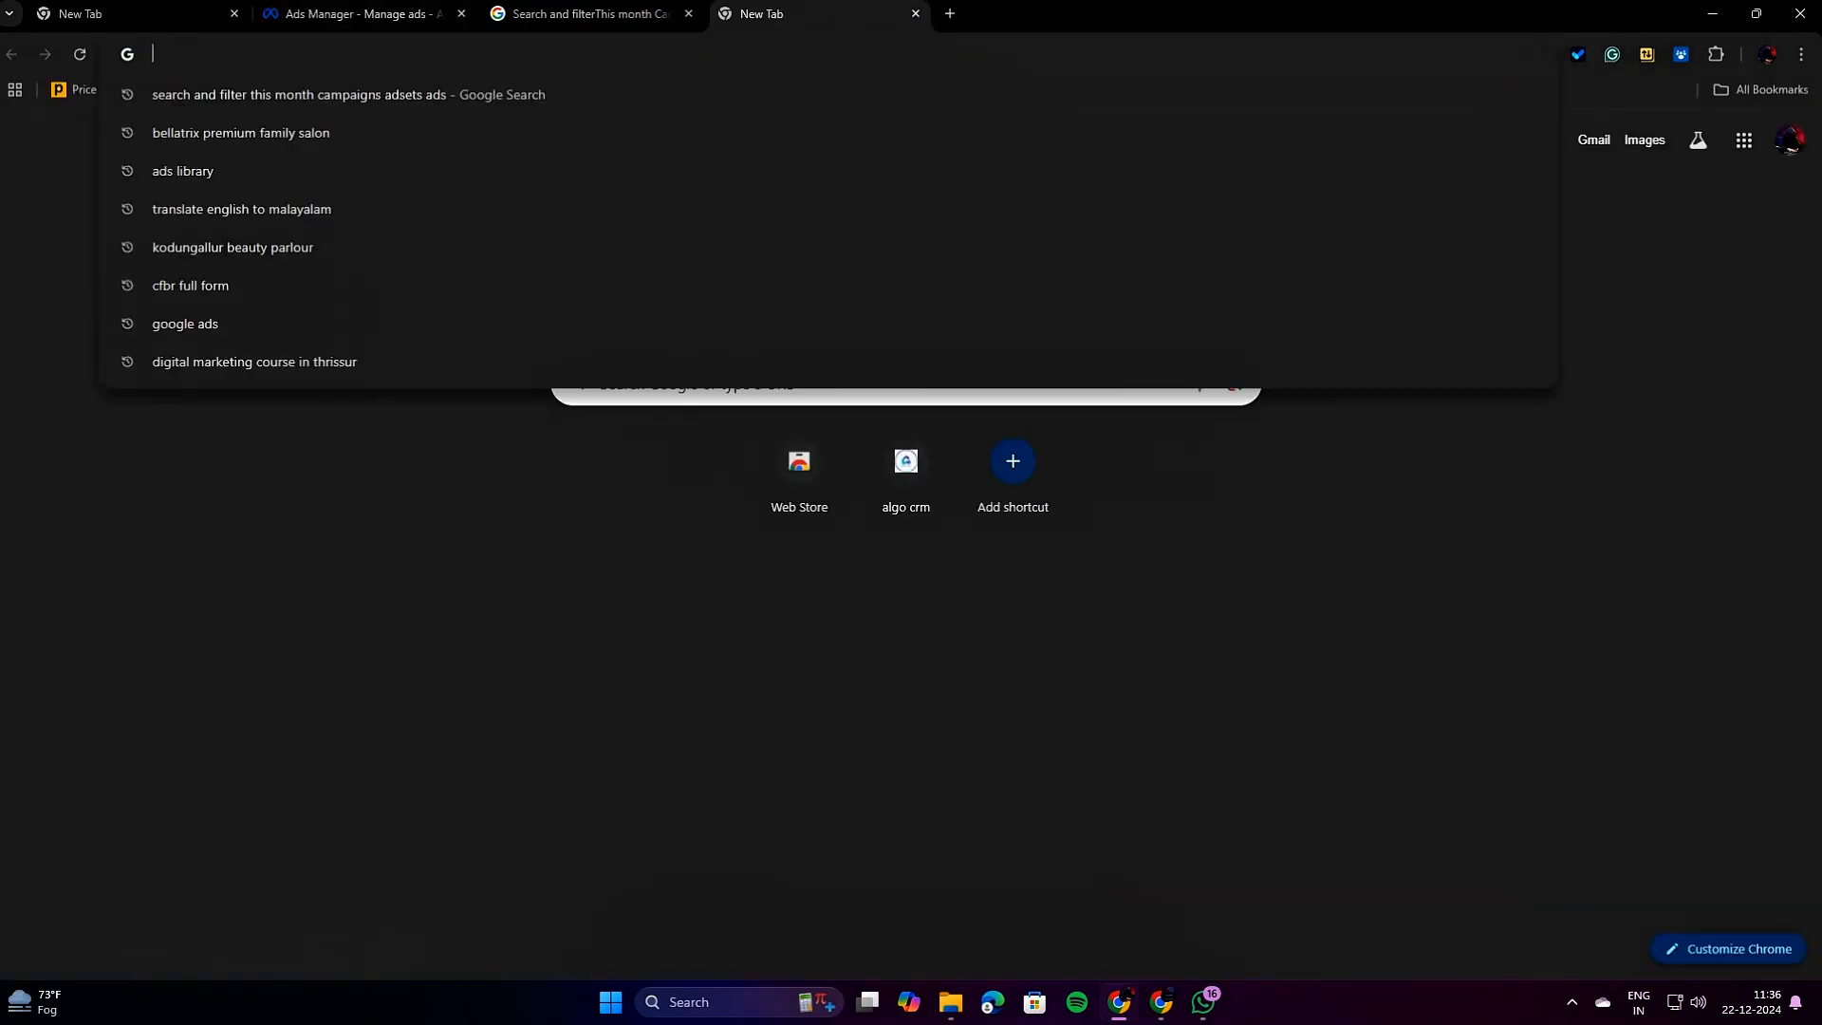
pyautogui.write('F')
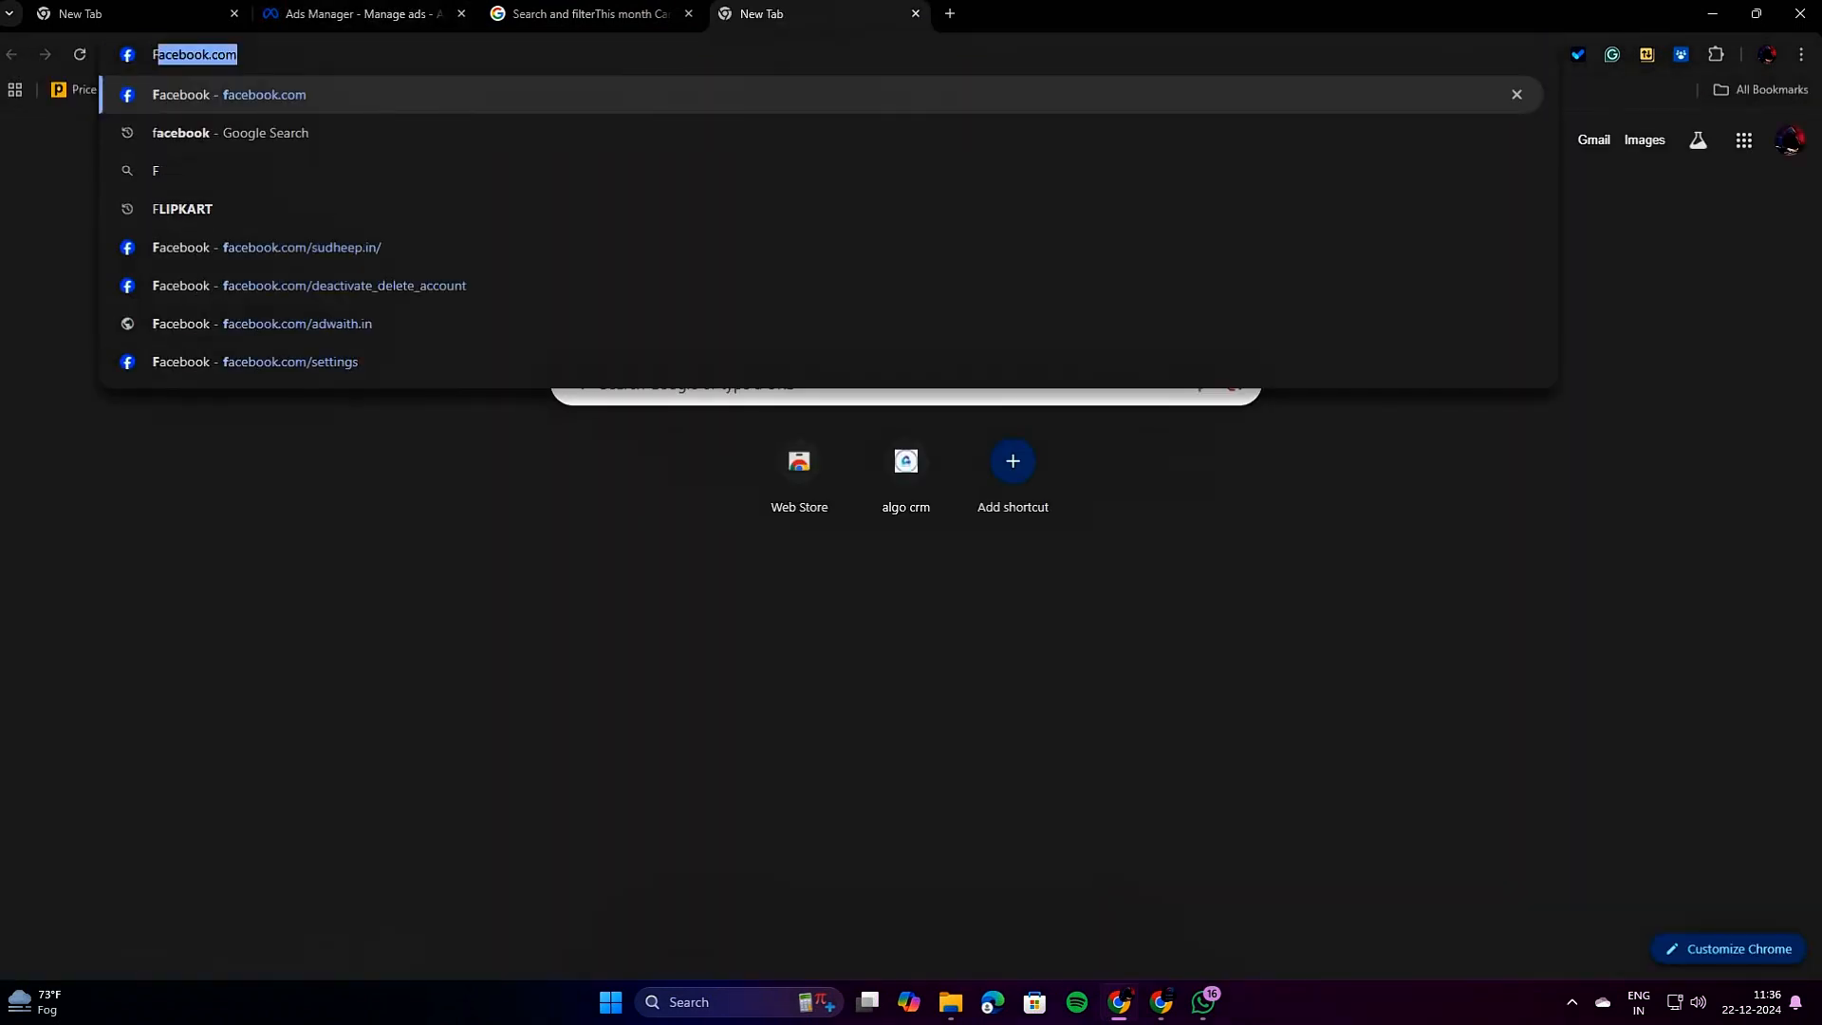
pyautogui.press('Return')
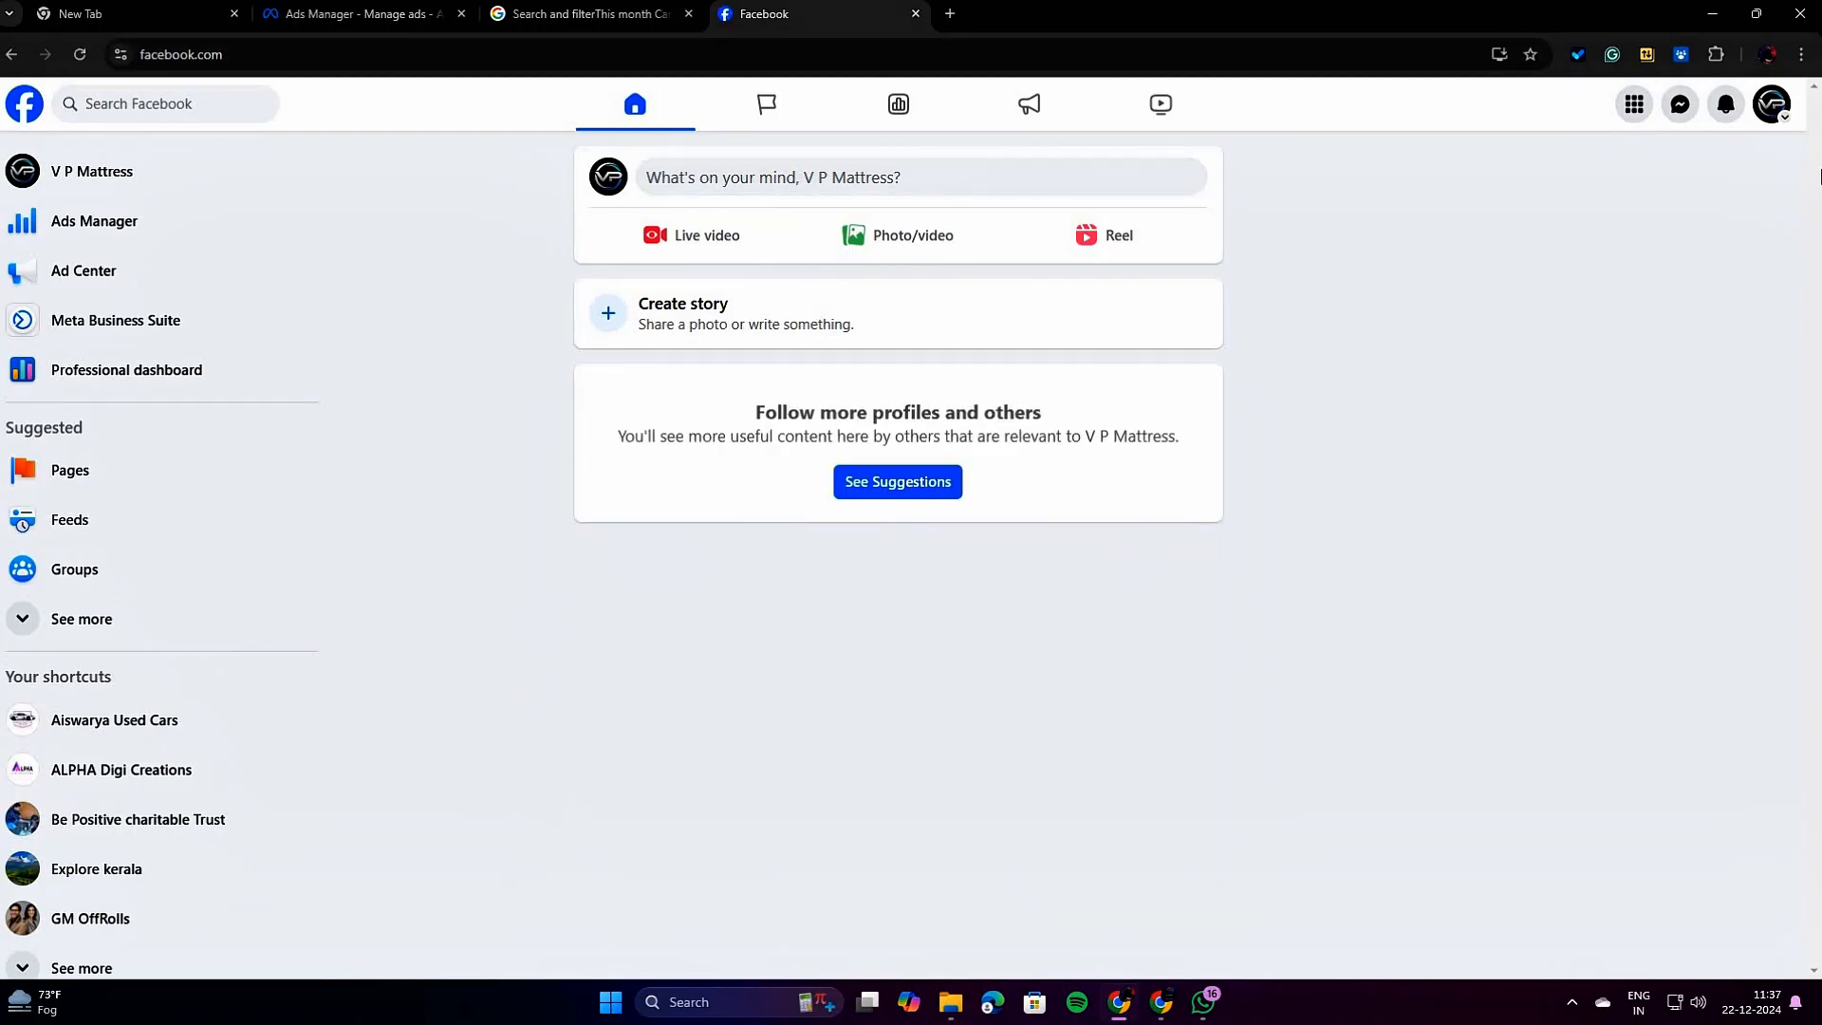
pyautogui.click(1769, 101)
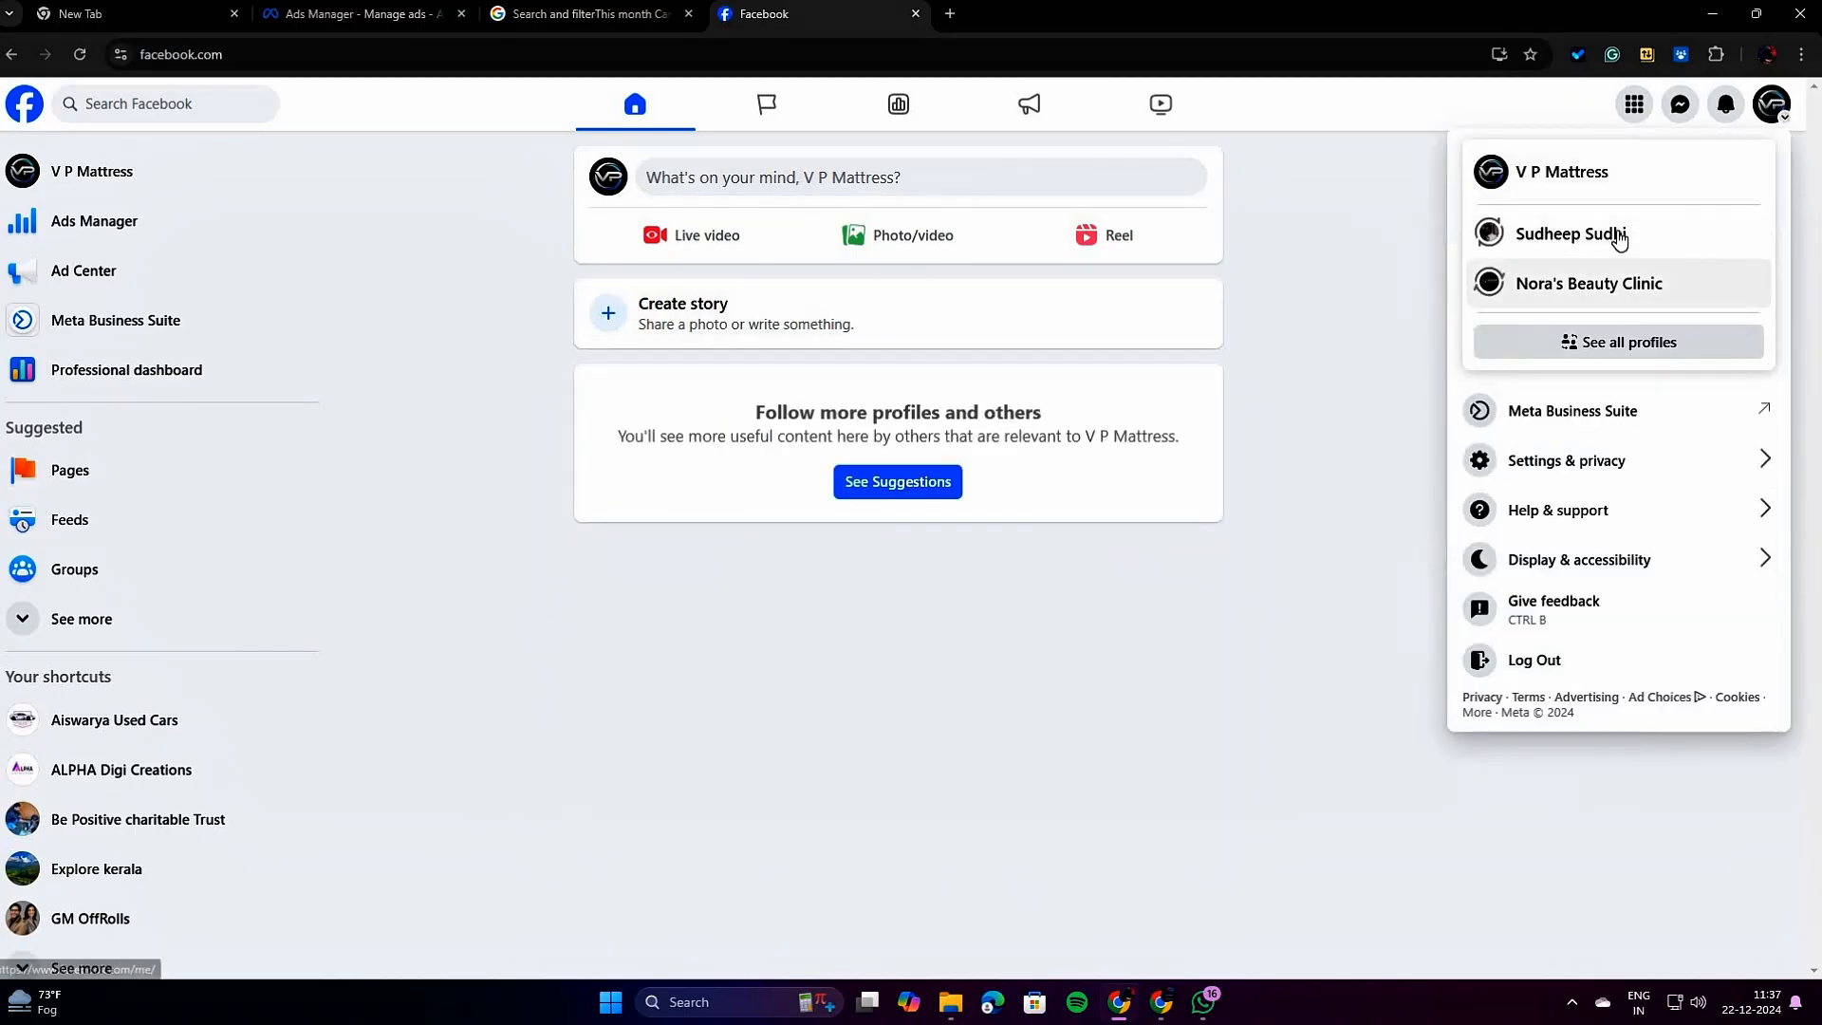
pyautogui.click(1577, 238)
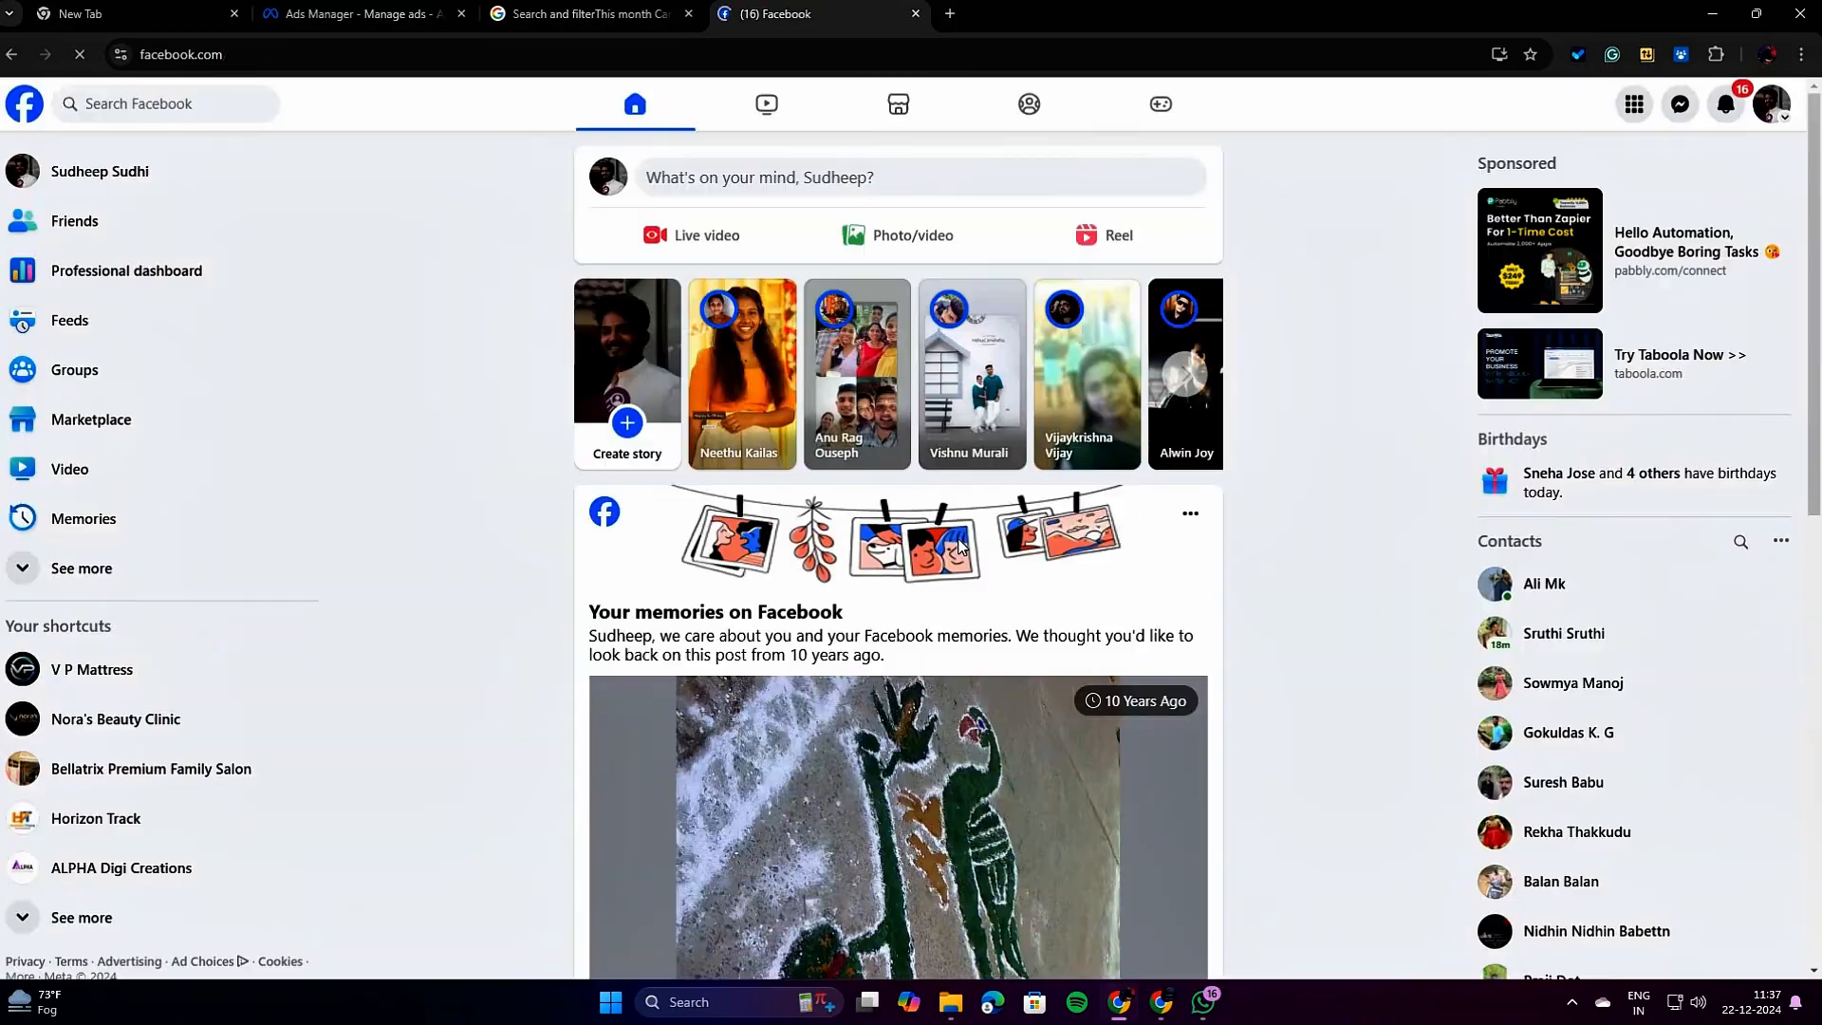
# Find a sponsored post in the Facebook feed and examine the Intuit Mailchimp ad's text, image, Sign up button and engagement.
pyautogui.scroll(-14, 959, 543)
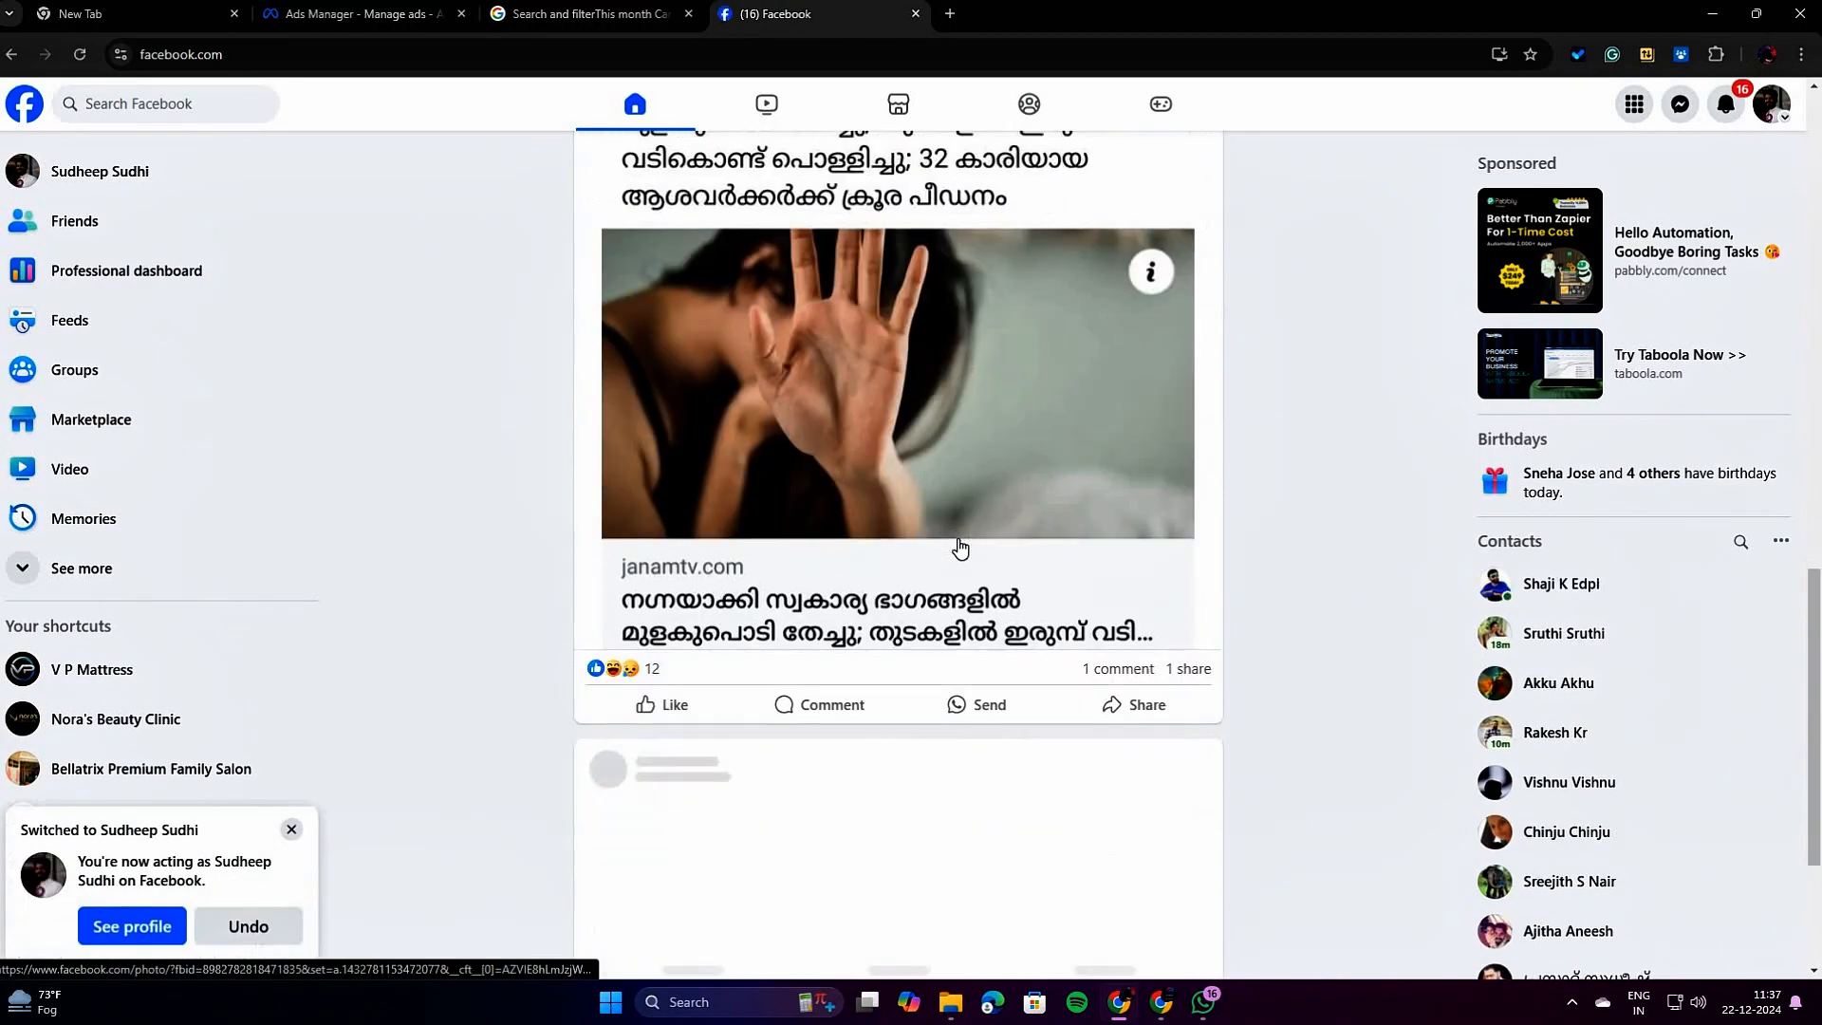
pyautogui.scroll(-3, 961, 549)
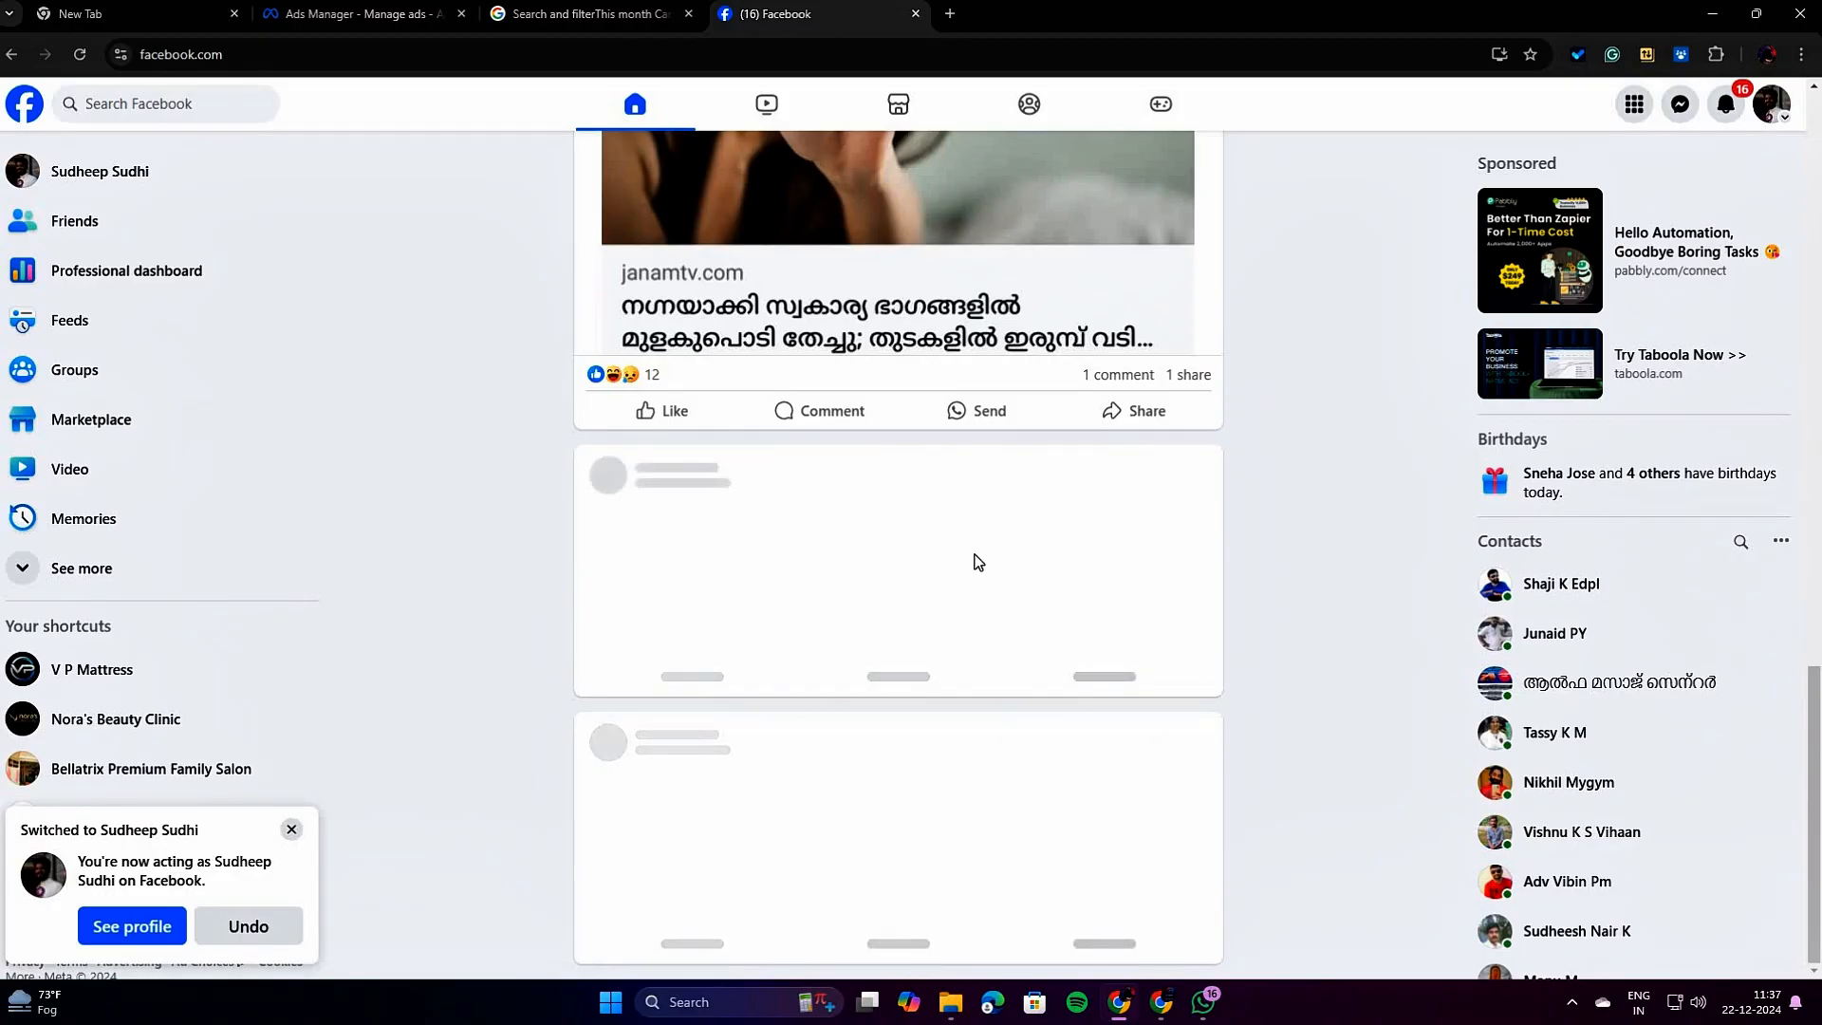
pyautogui.scroll(-4, 983, 540)
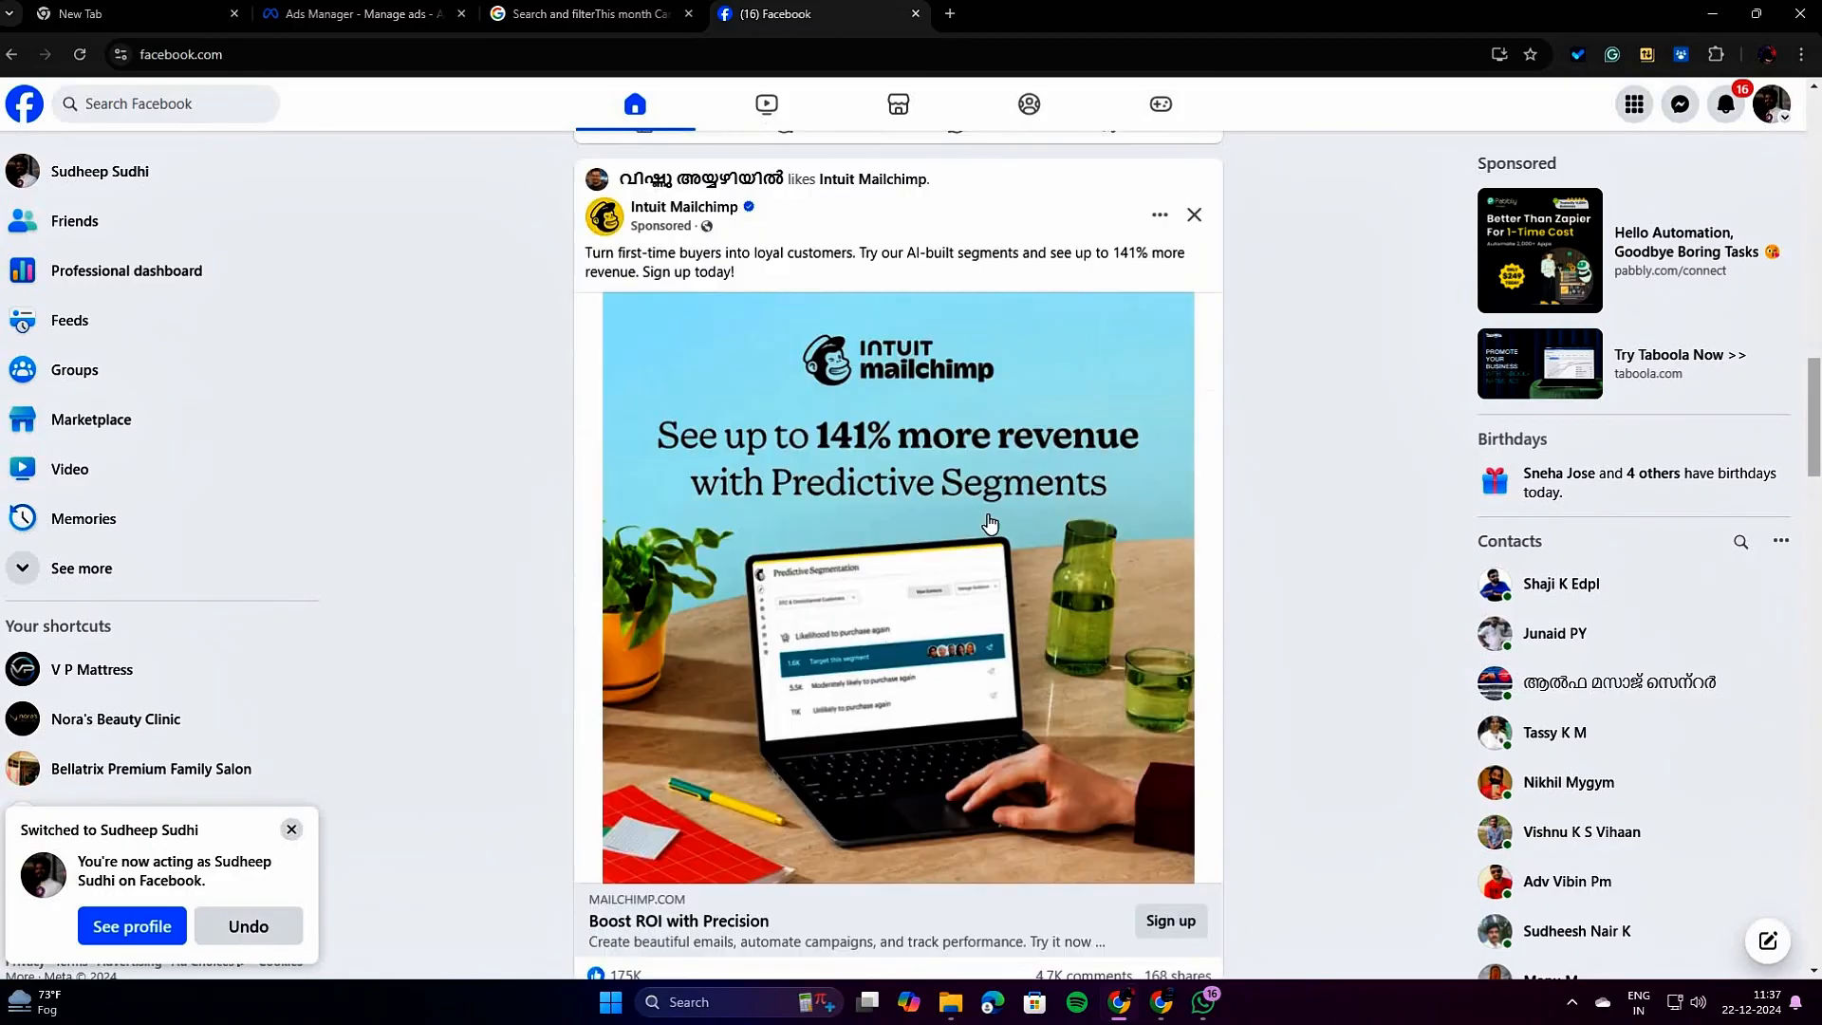
pyautogui.scroll(-6, 989, 523)
pyautogui.scroll(4, 987, 522)
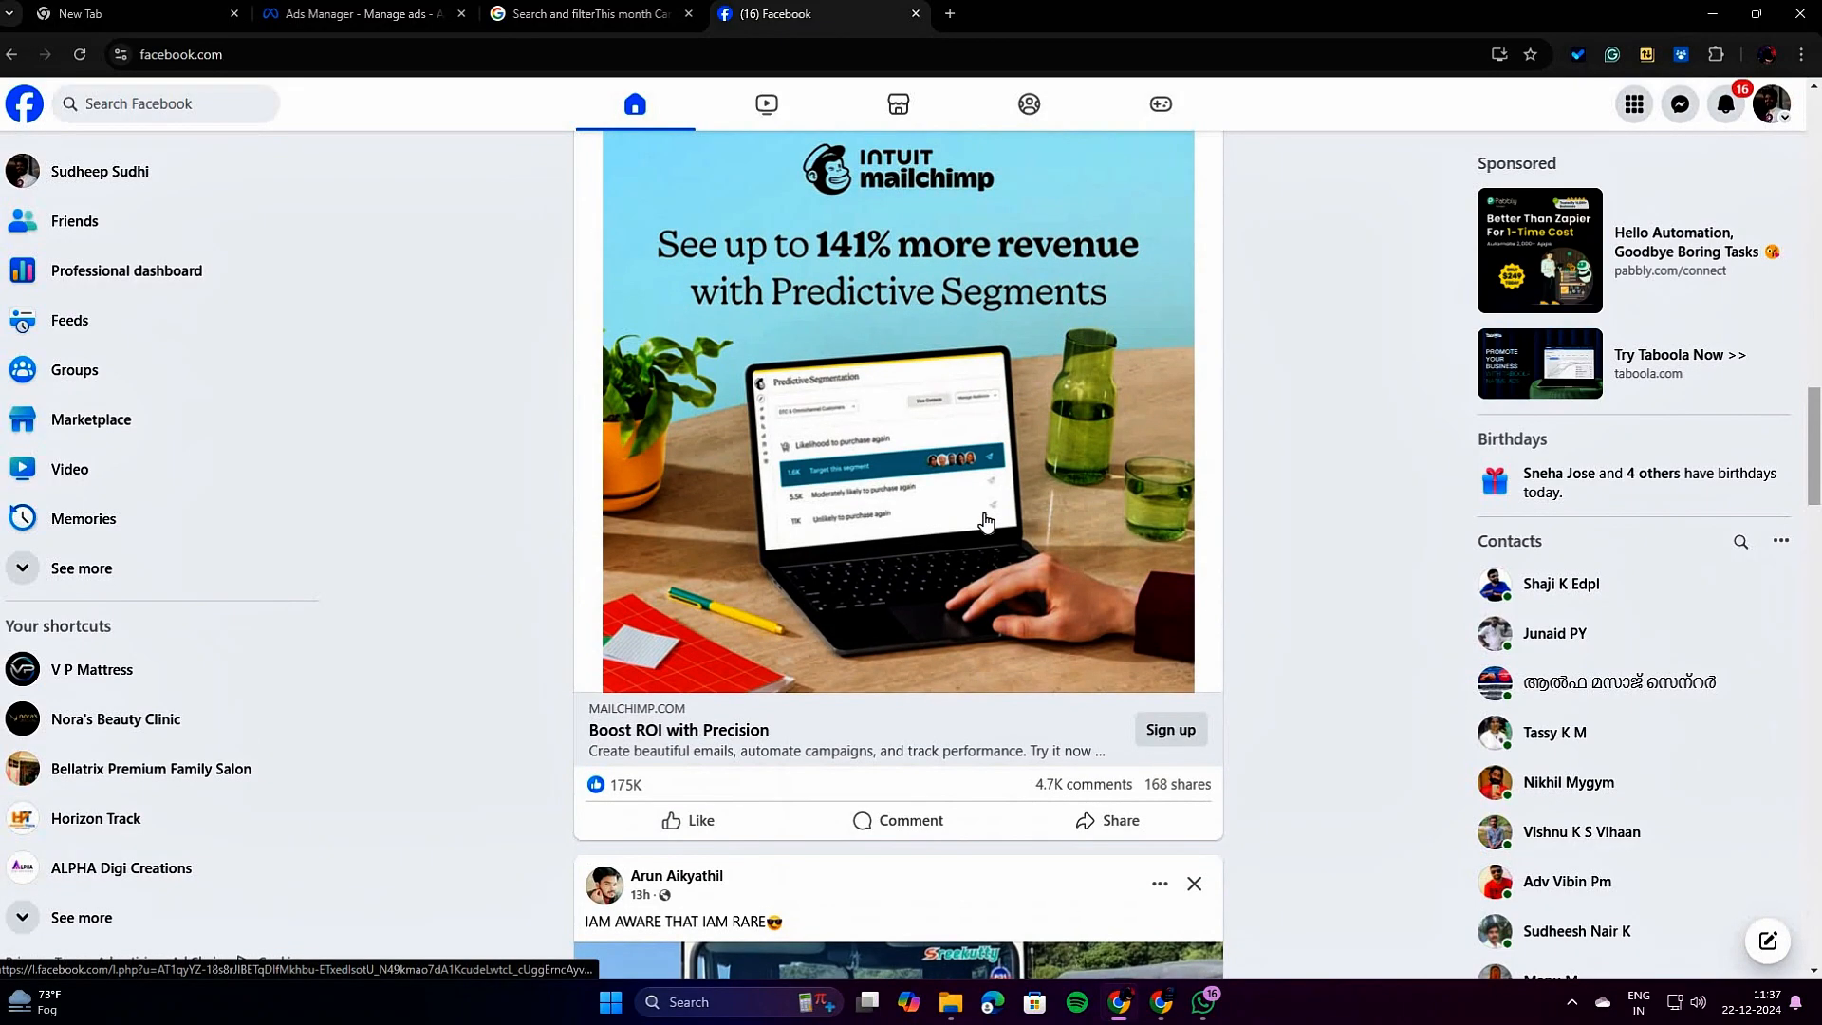
pyautogui.scroll(2, 985, 522)
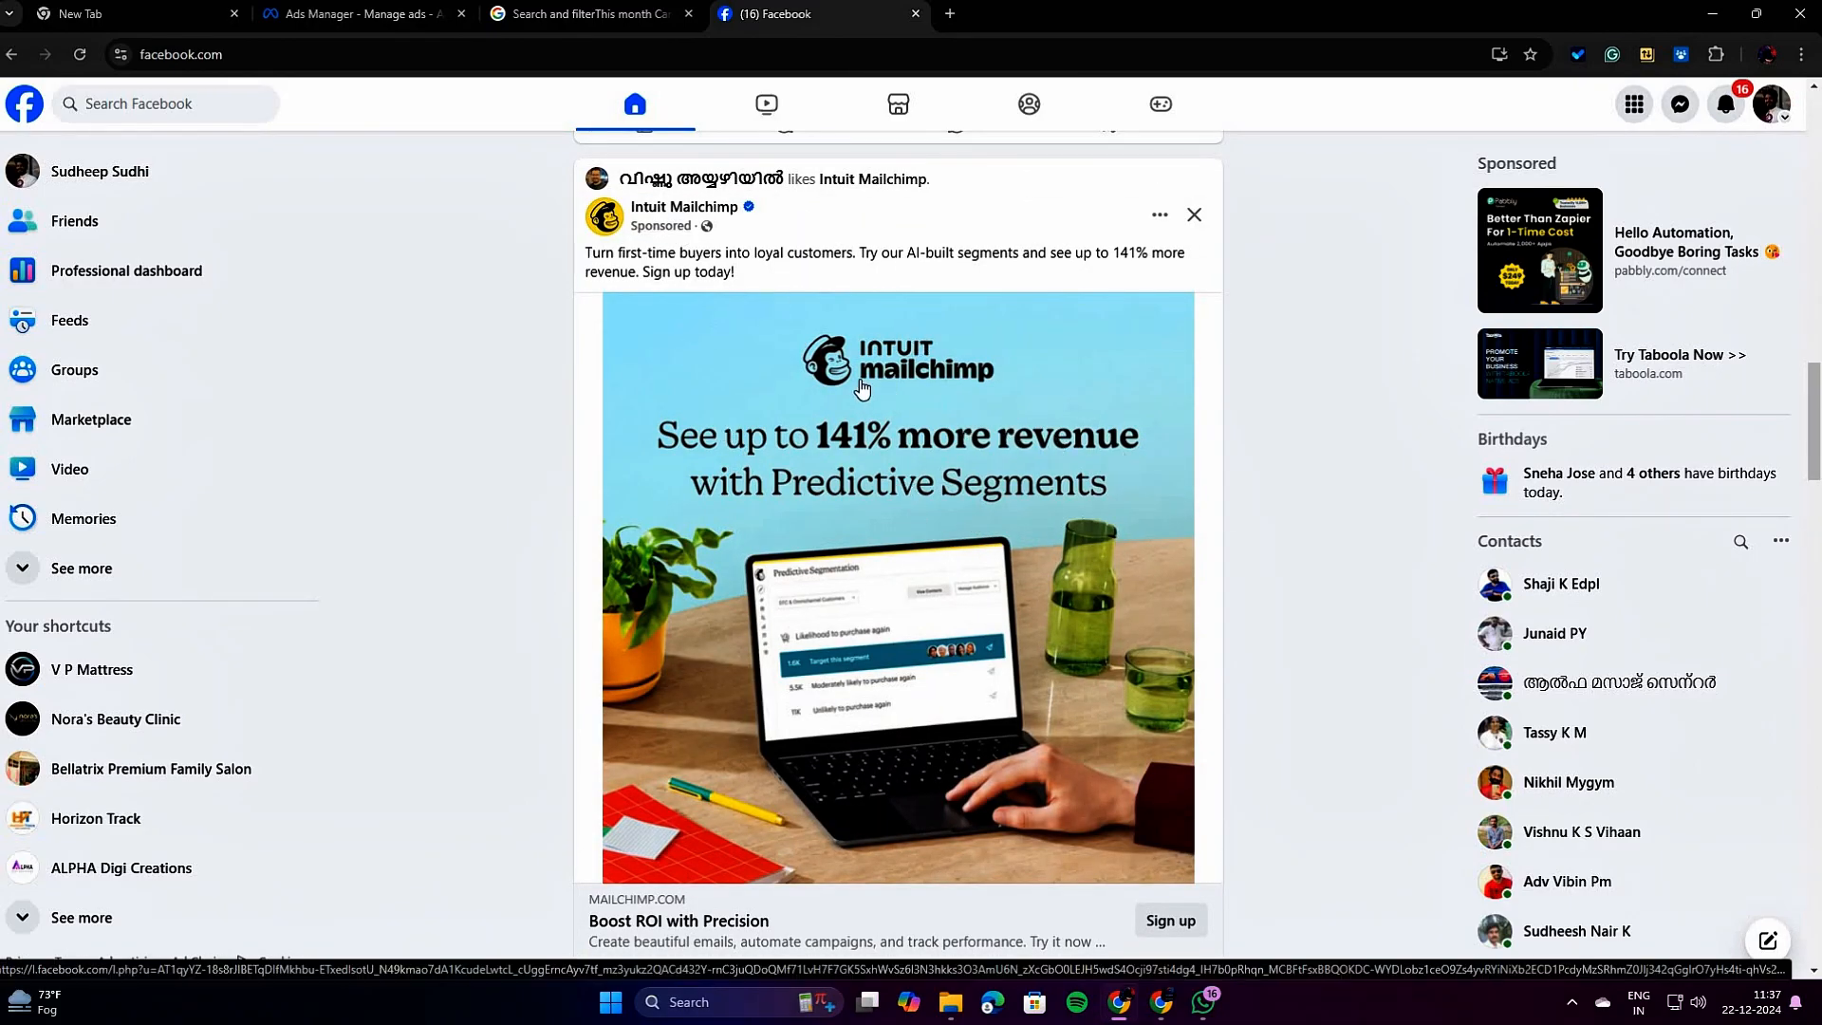
pyautogui.scroll(1, 889, 490)
pyautogui.scroll(-5, 889, 490)
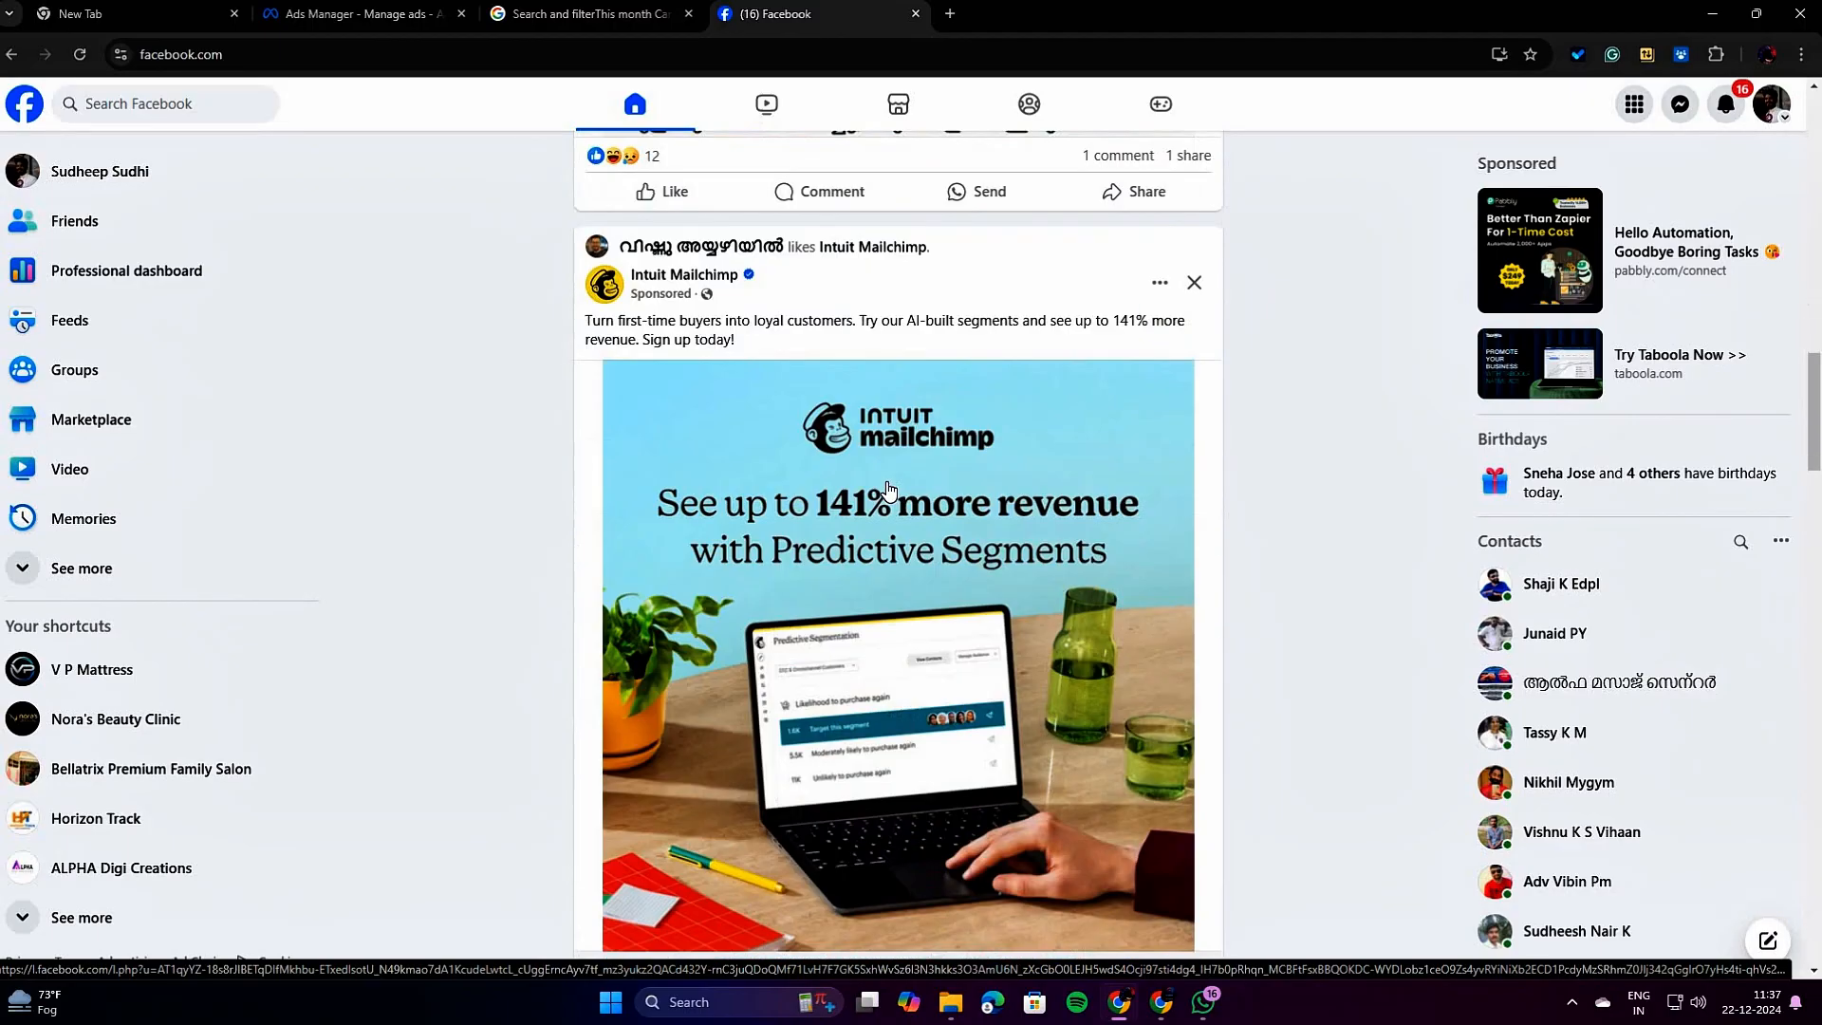
pyautogui.scroll(-10, 888, 489)
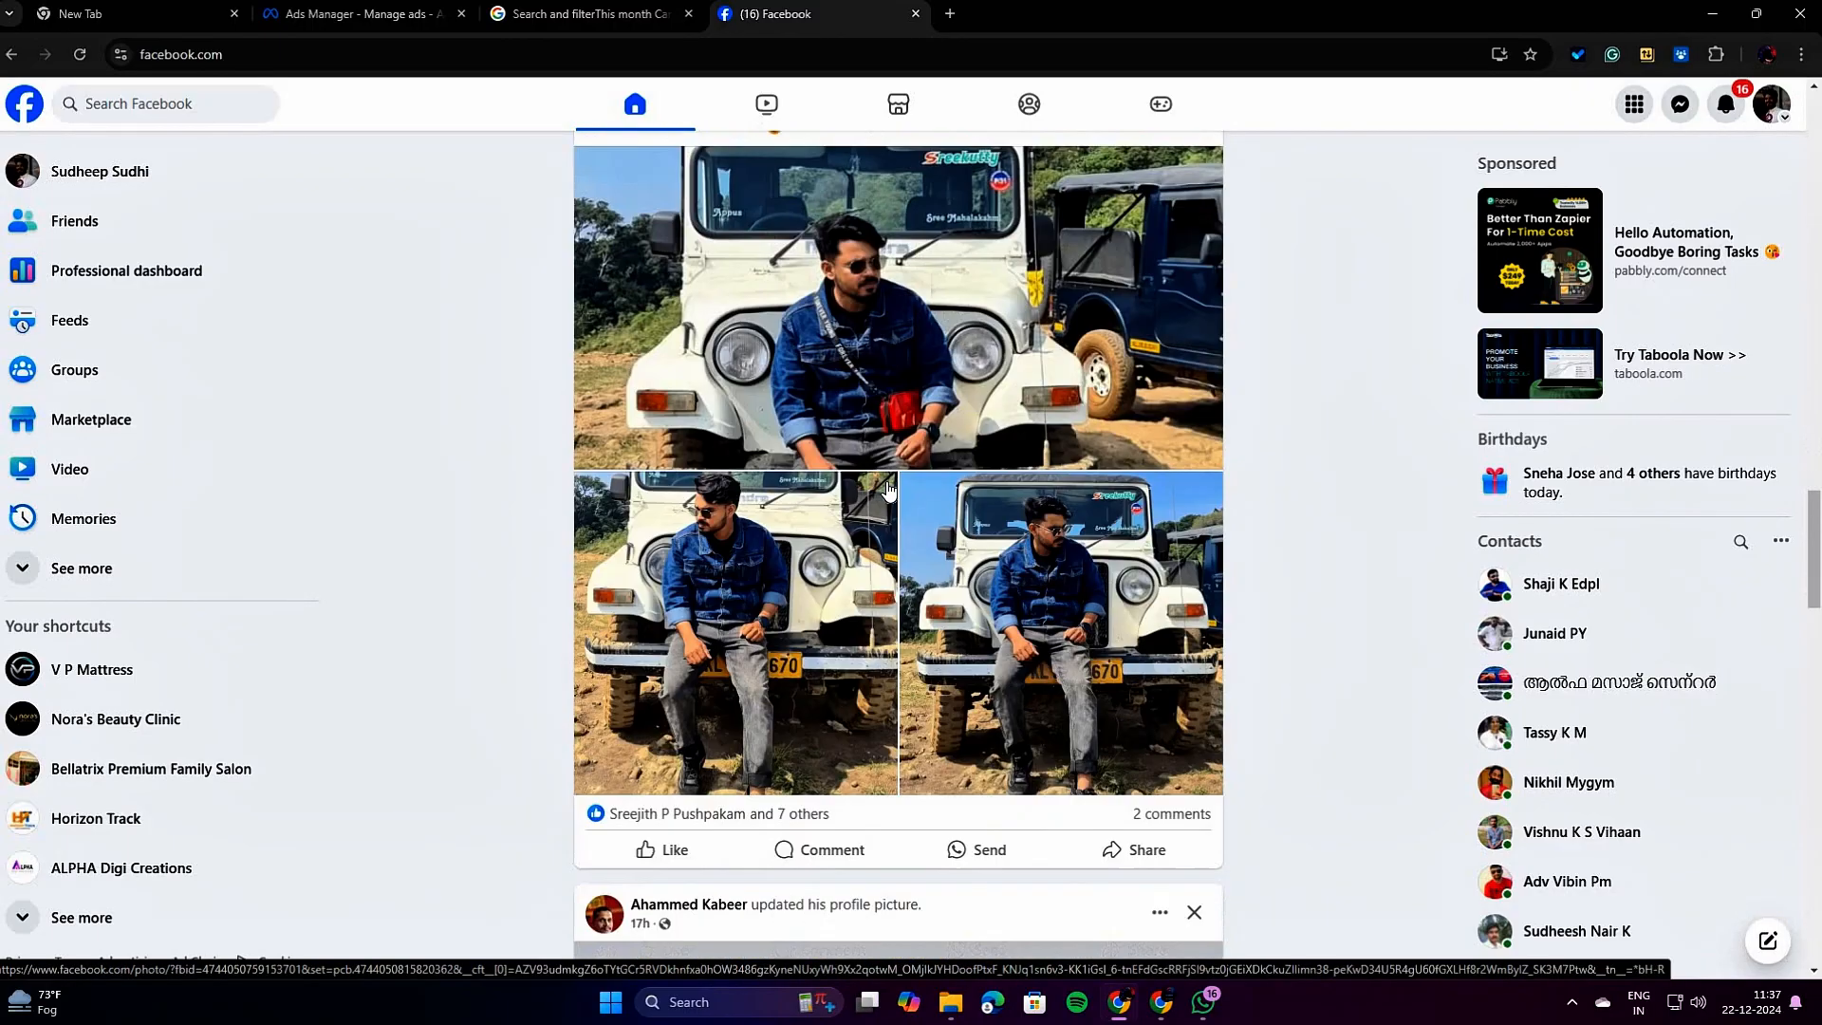
pyautogui.scroll(4, 888, 490)
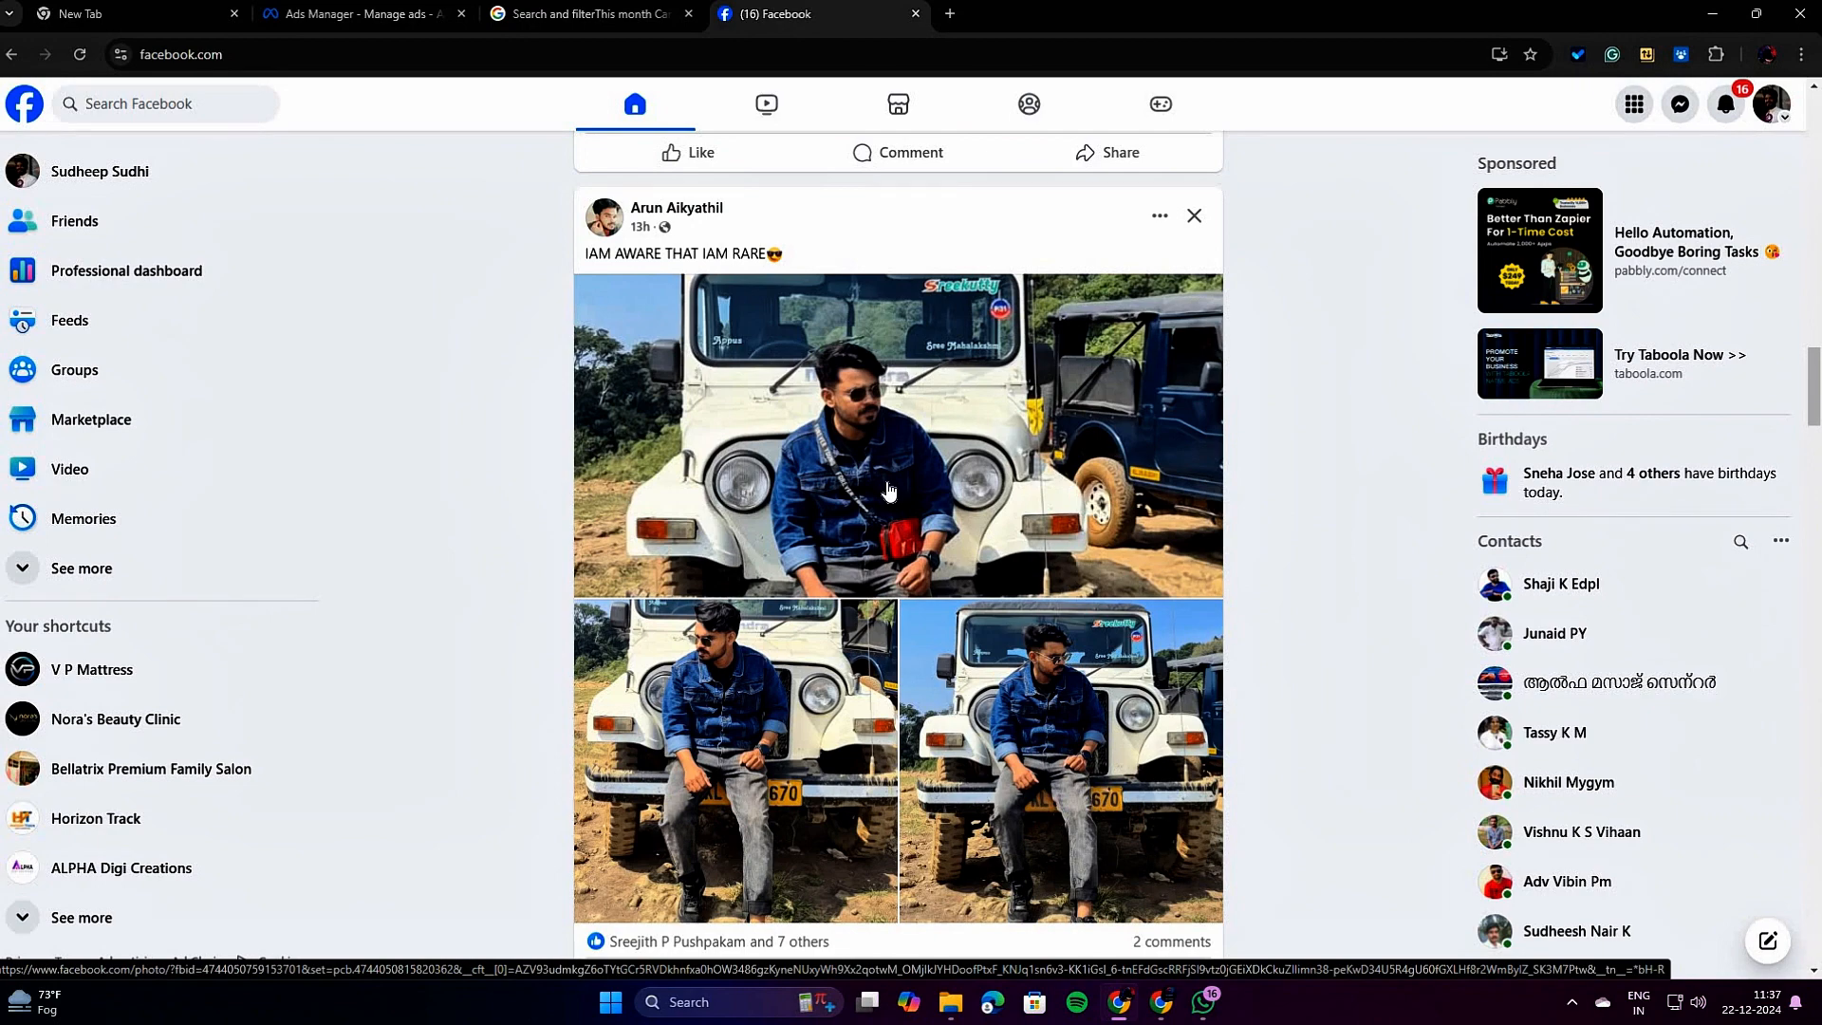
pyautogui.scroll(8, 888, 490)
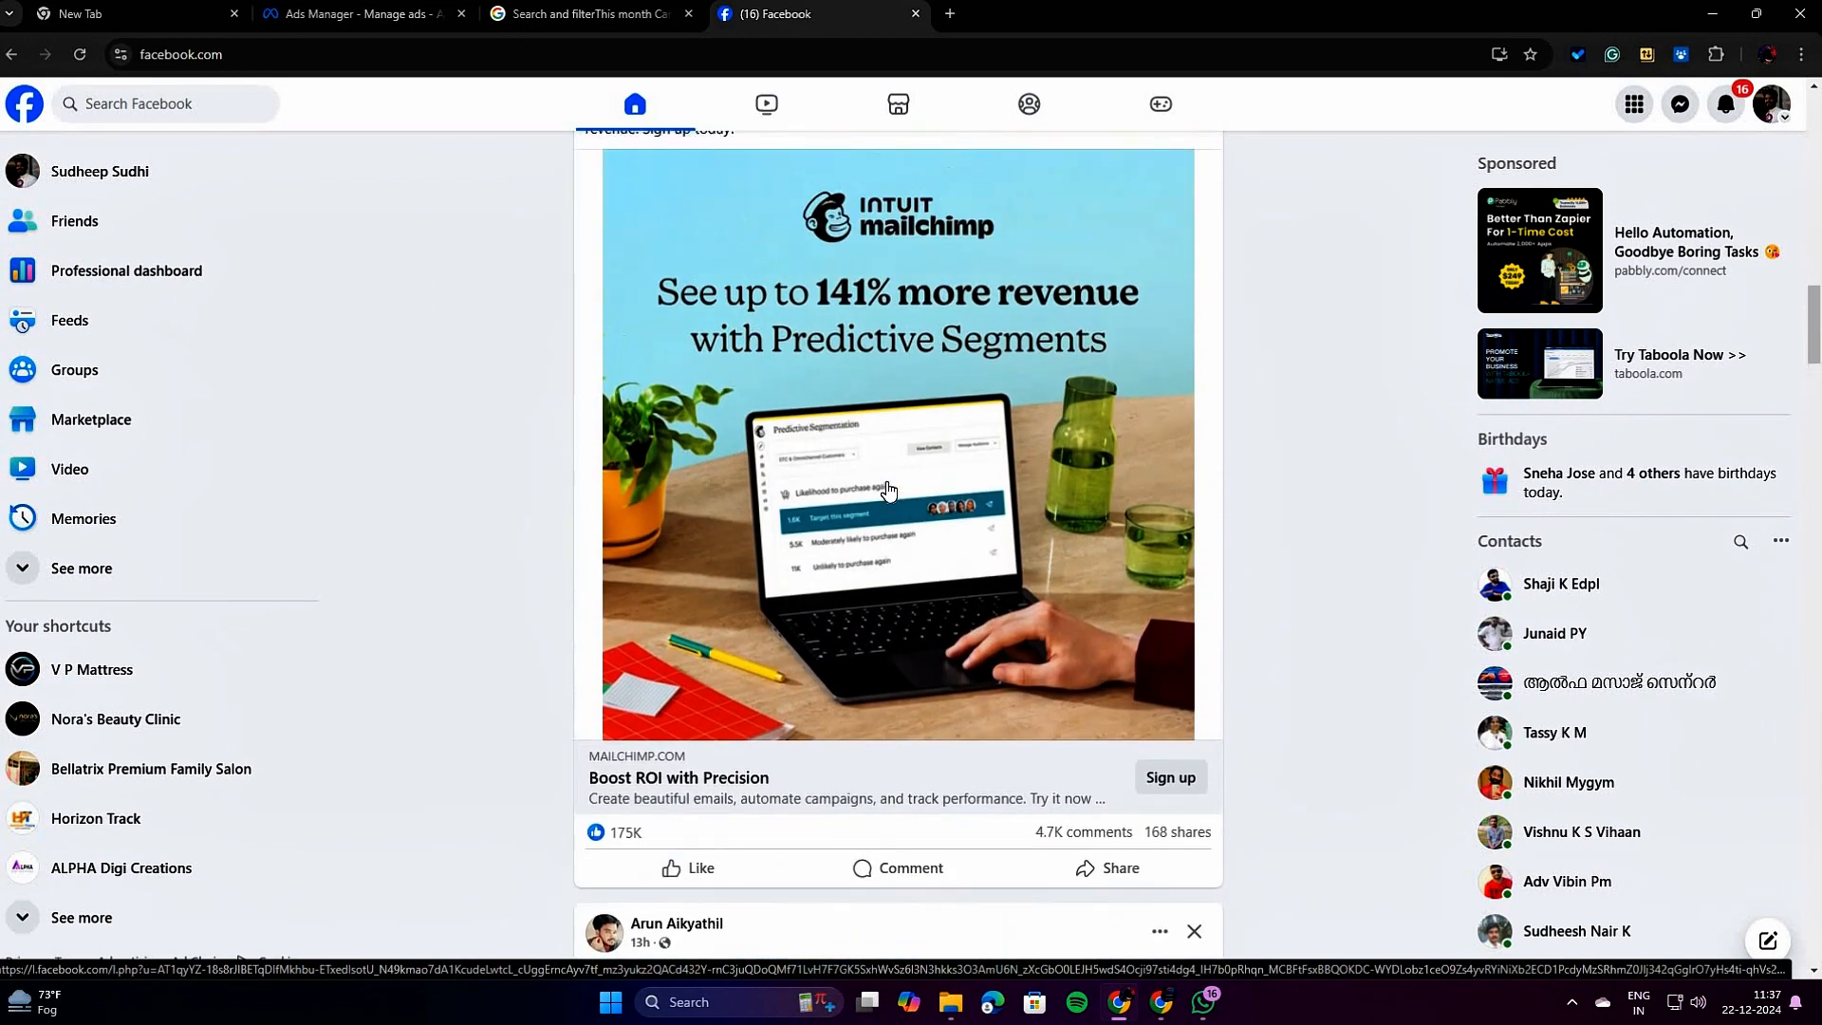
pyautogui.scroll(1, 889, 490)
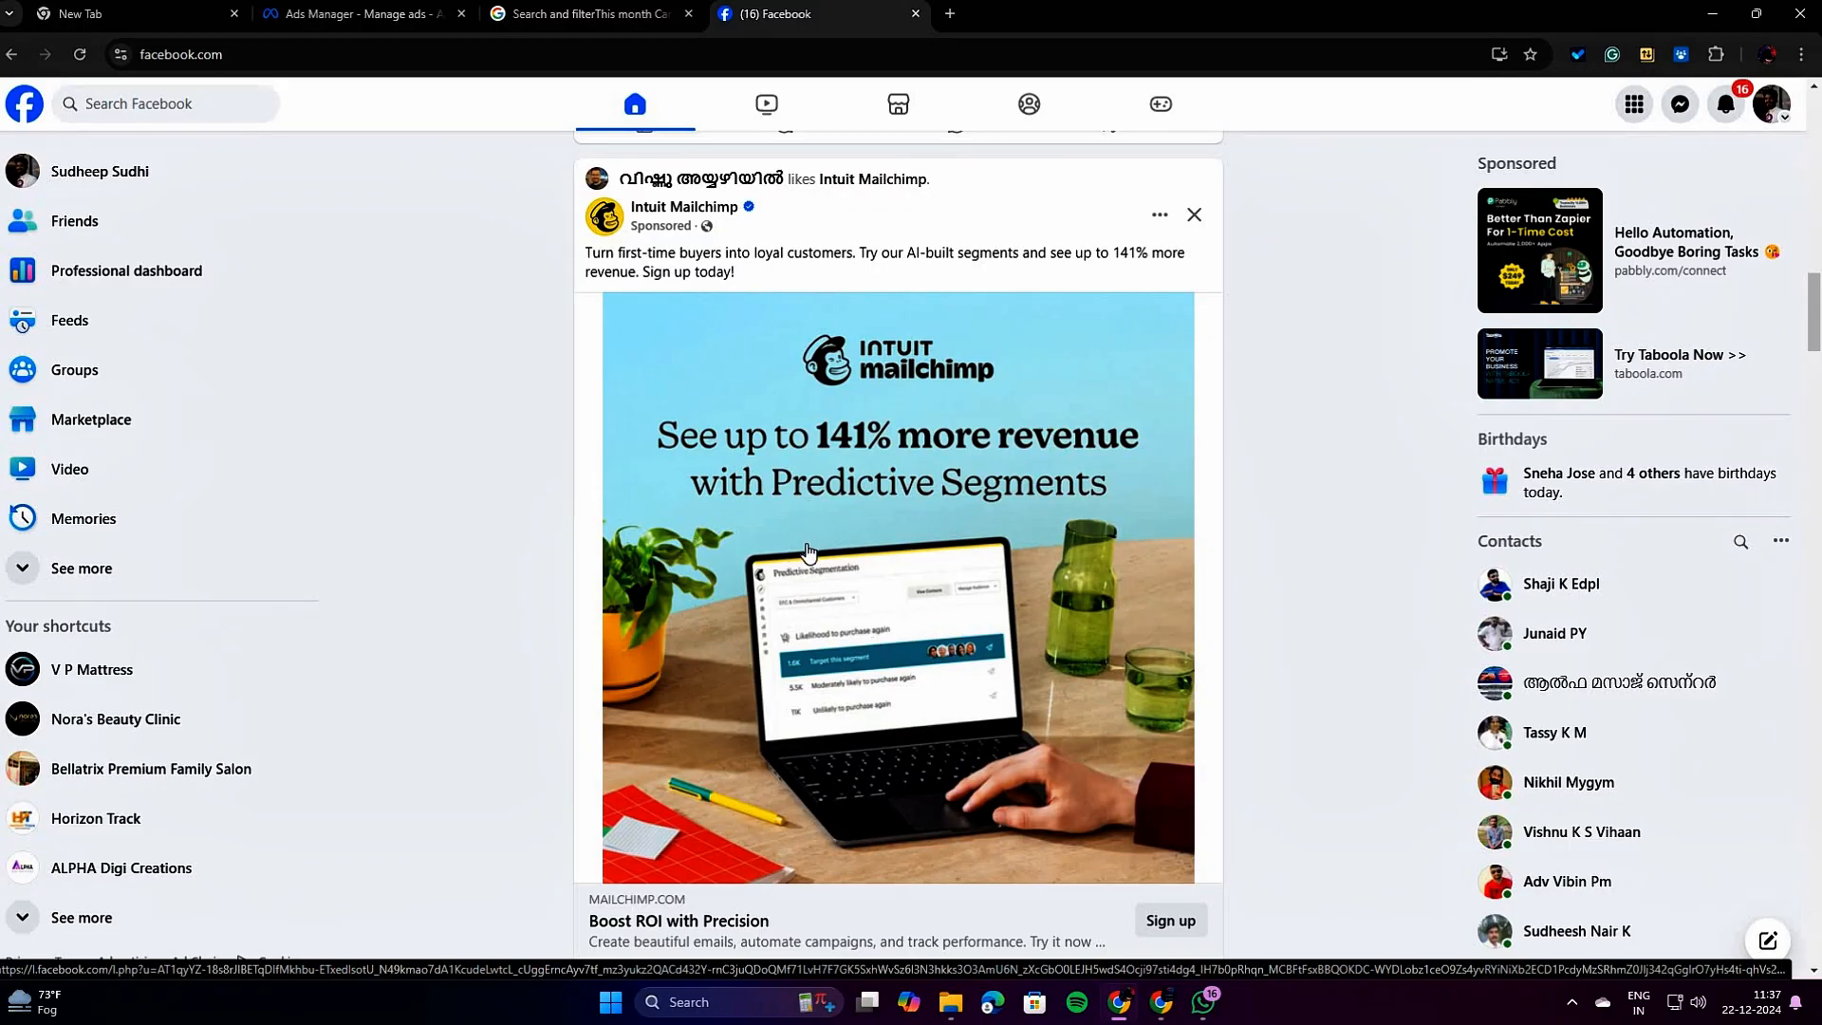
pyautogui.scroll(-1, 808, 550)
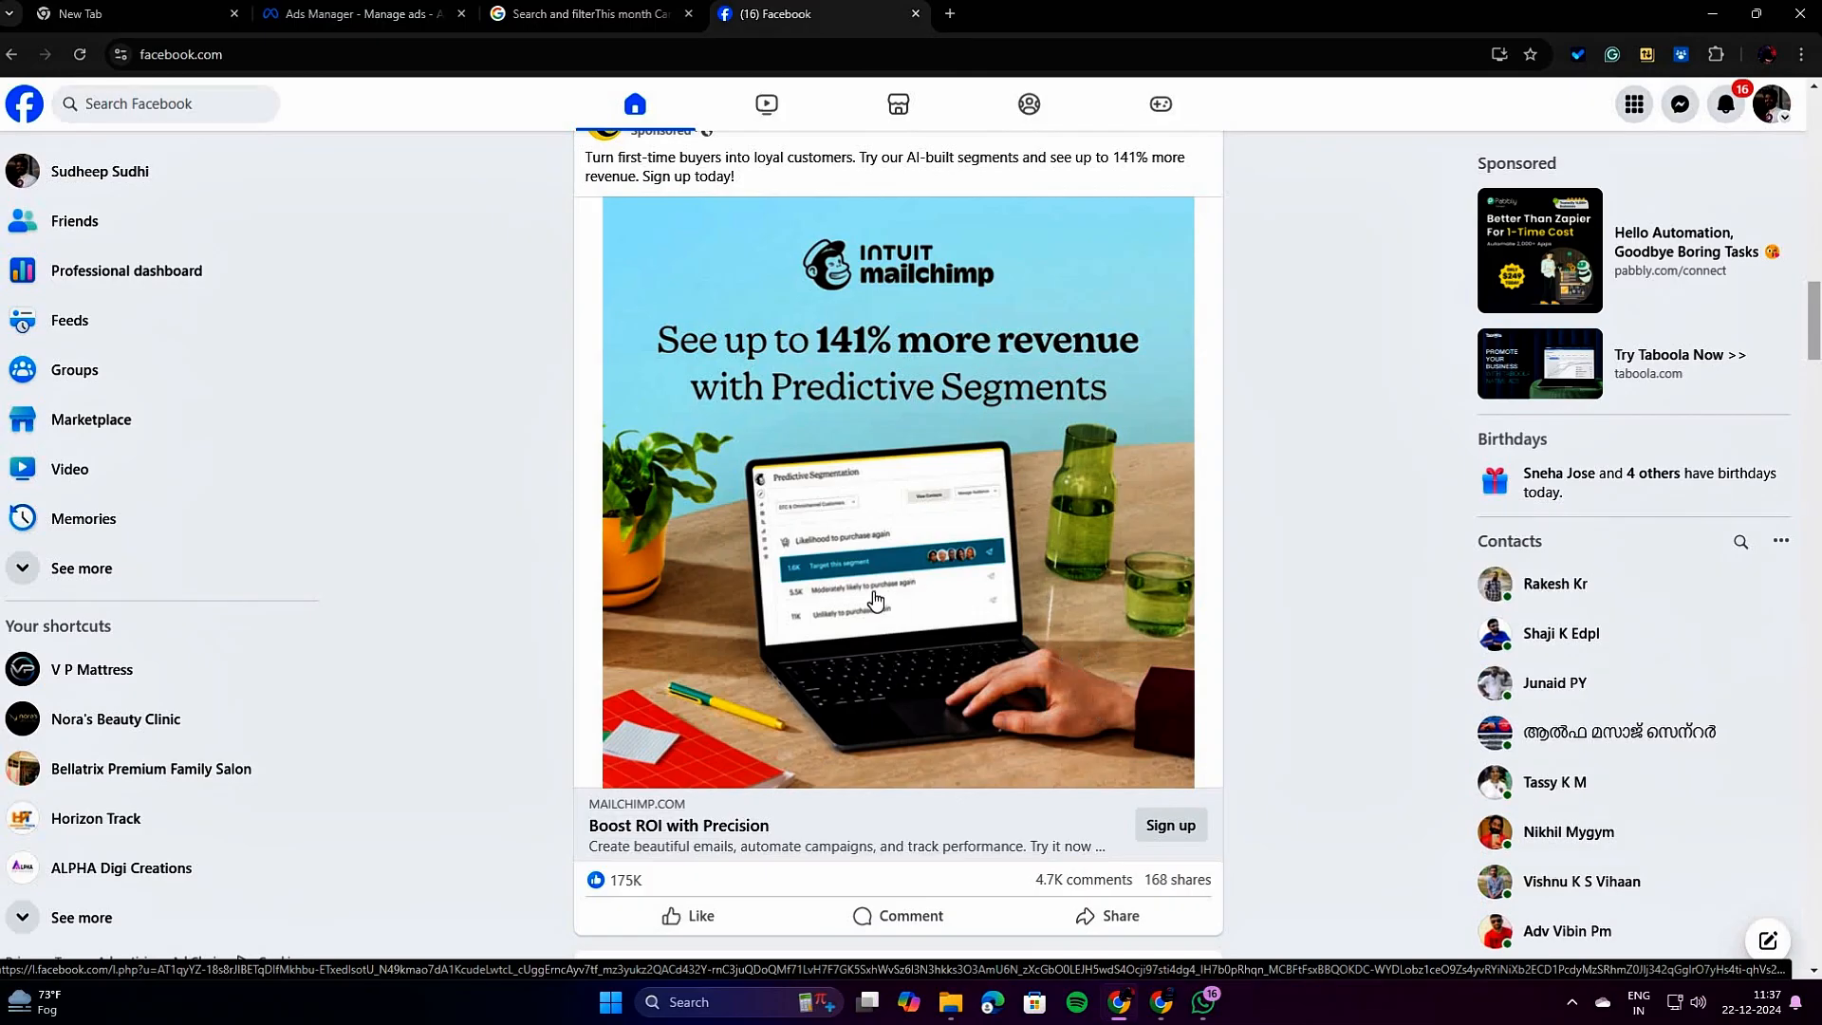
pyautogui.scroll(-9, 866, 627)
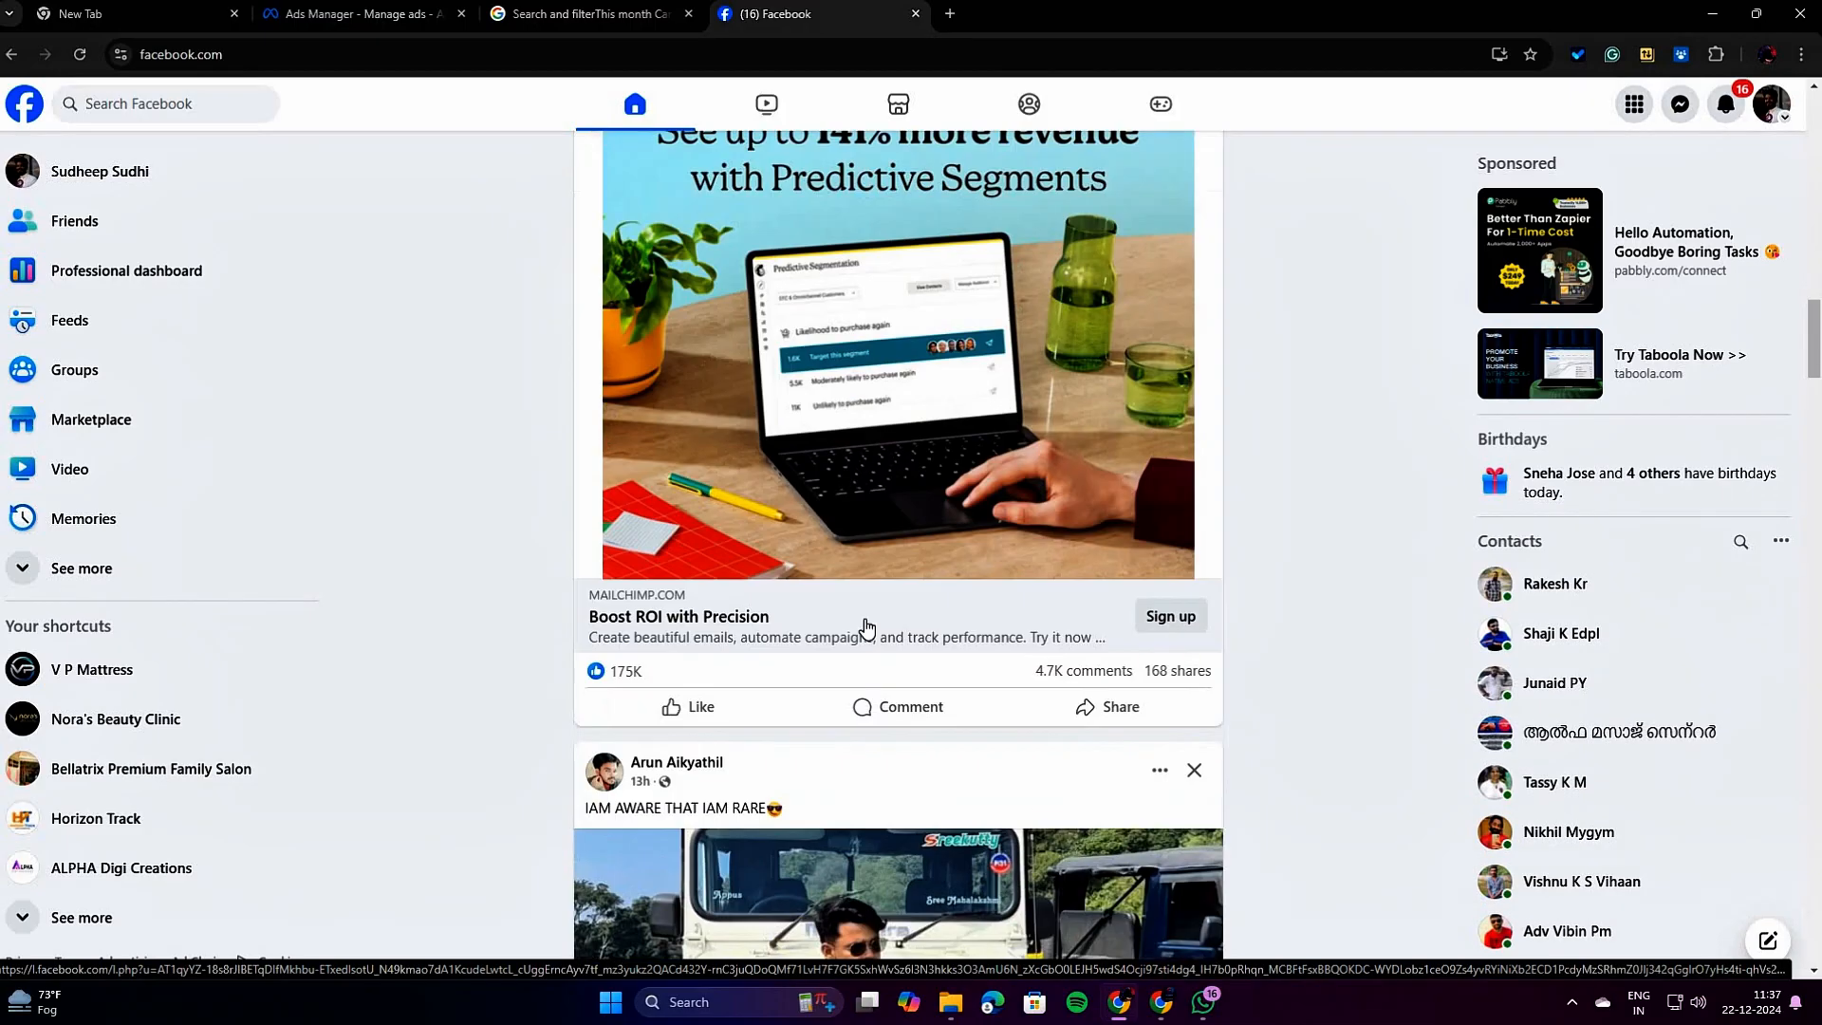
# Return from the Mailchimp ad on Facebook to Ads Manager and review the performance goal choices, keeping Maximize reach of ads.
pyautogui.scroll(7, 865, 627)
pyautogui.scroll(4, 863, 626)
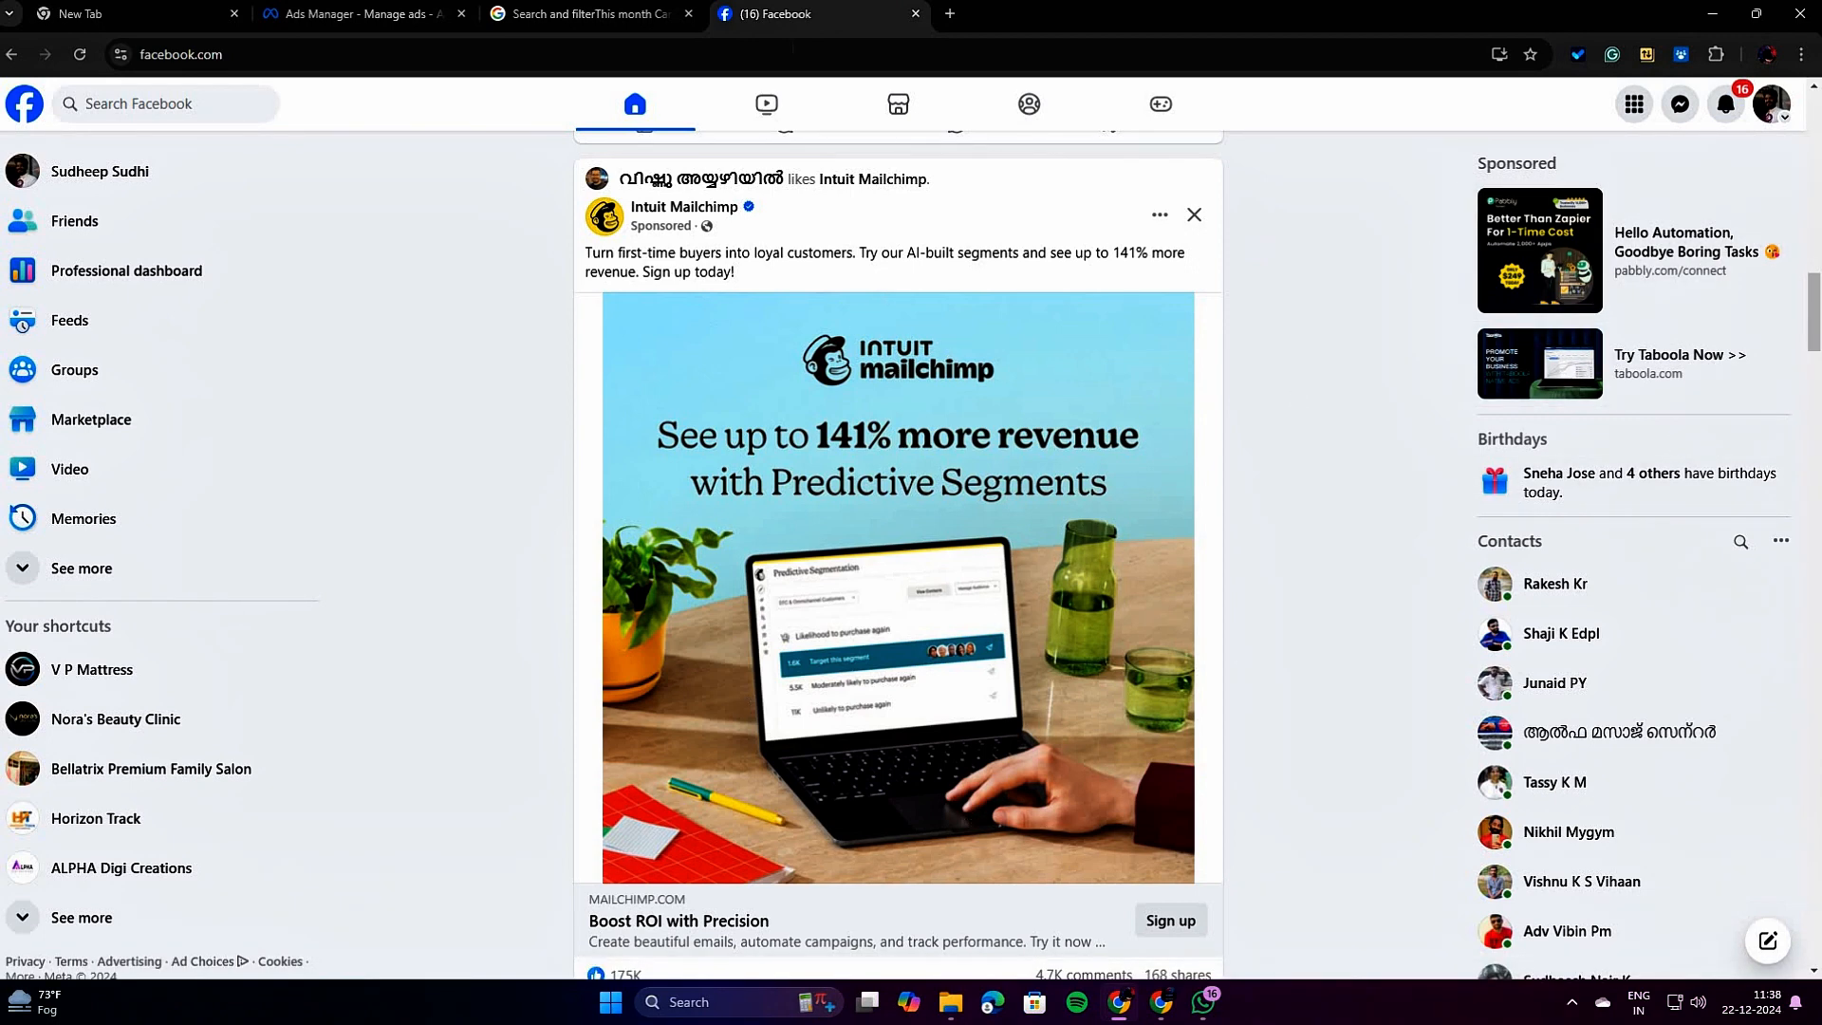
pyautogui.click(375, 19)
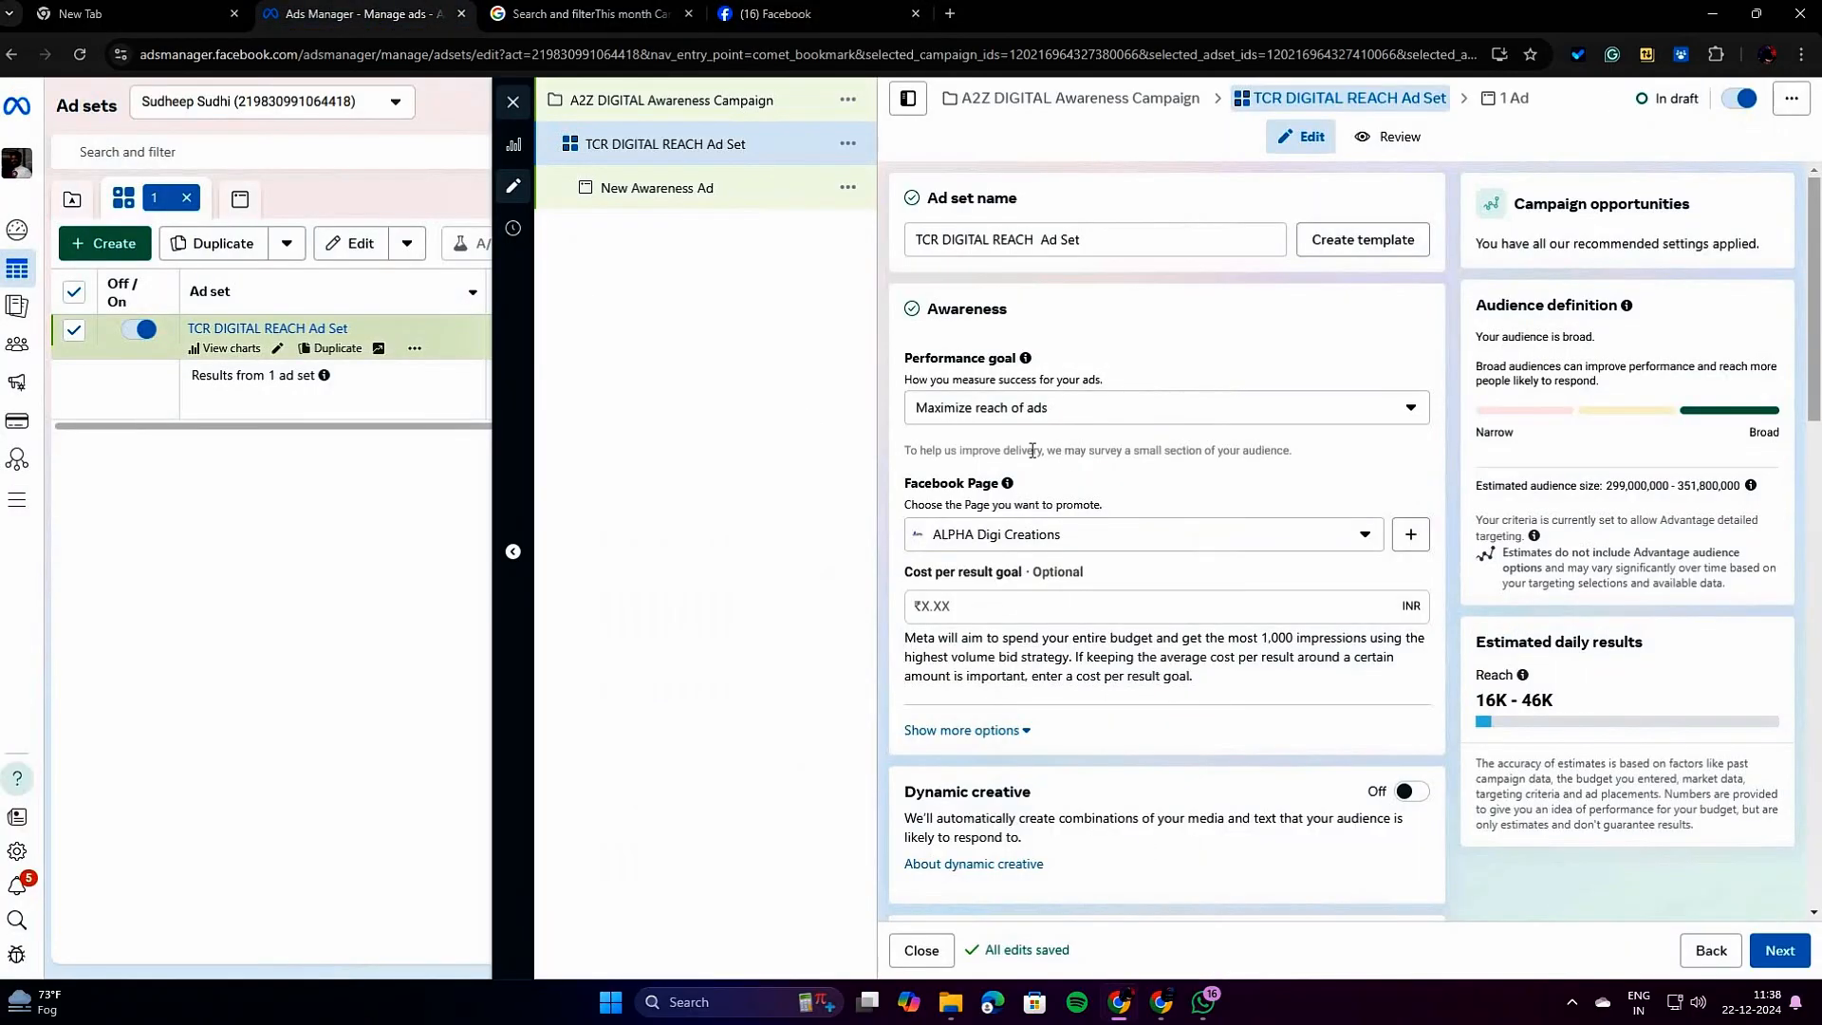
pyautogui.click(1089, 418)
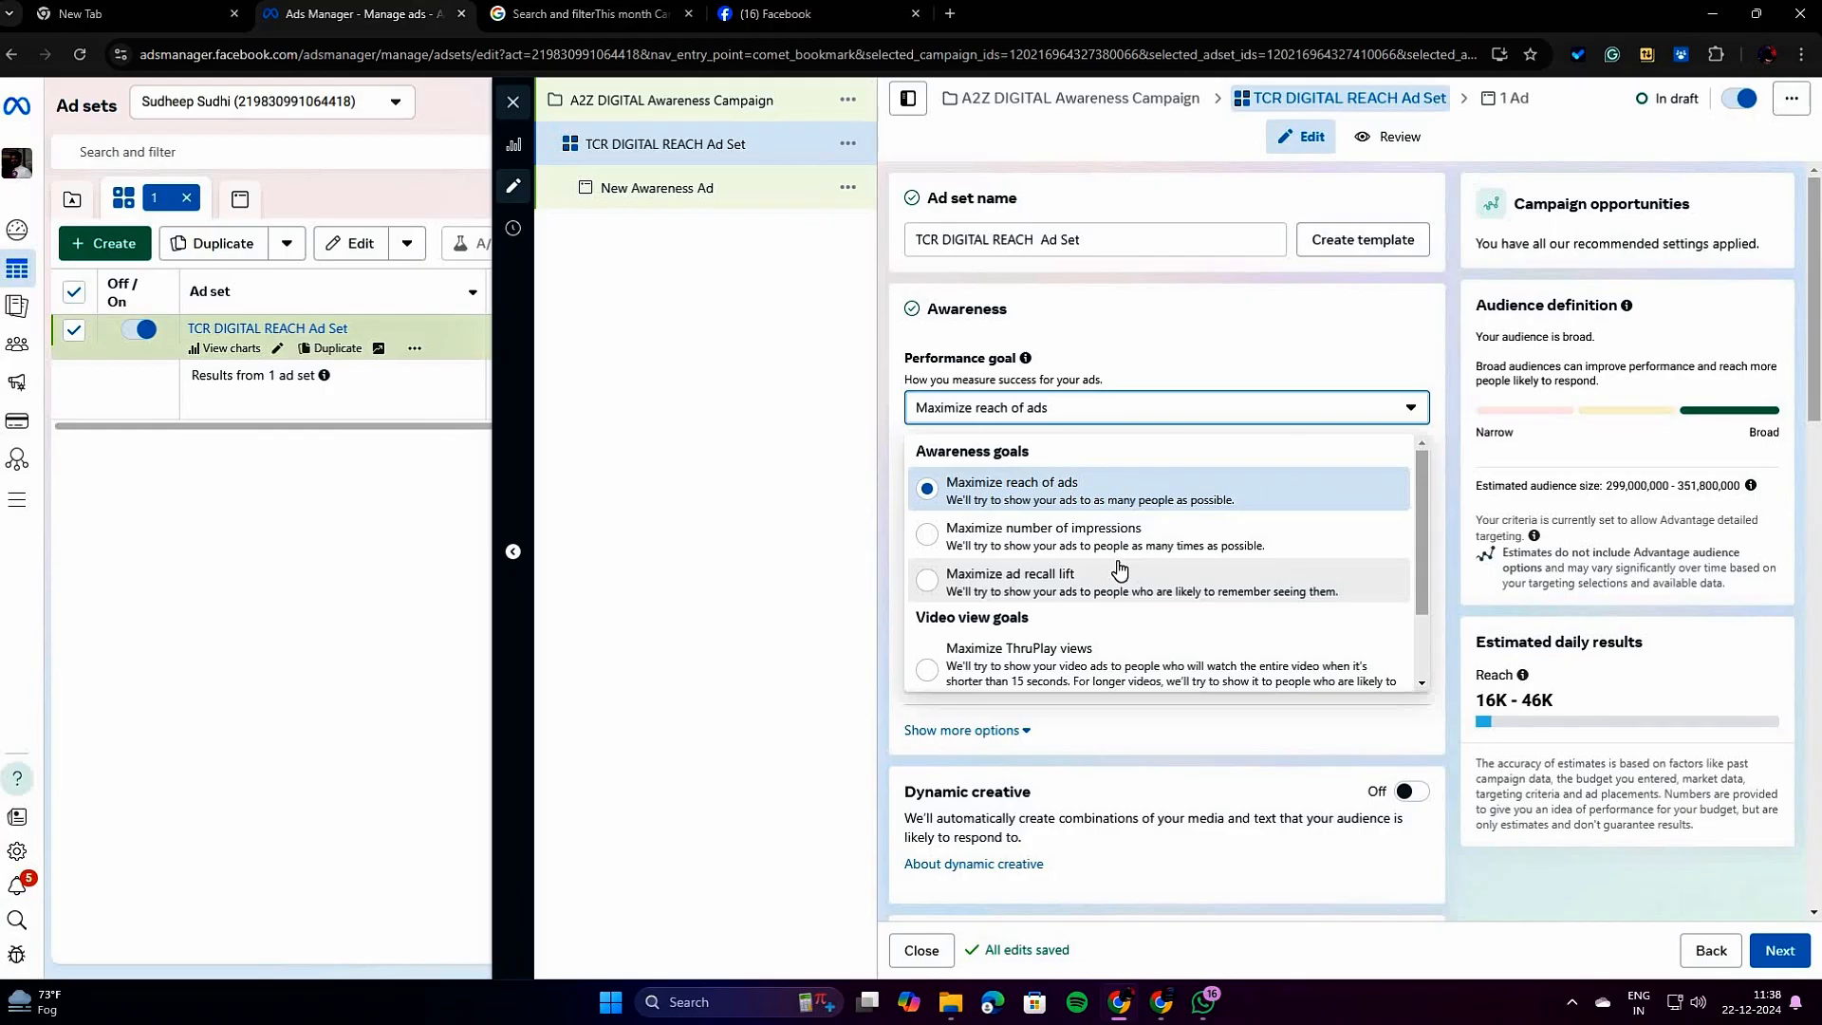
pyautogui.click(1125, 501)
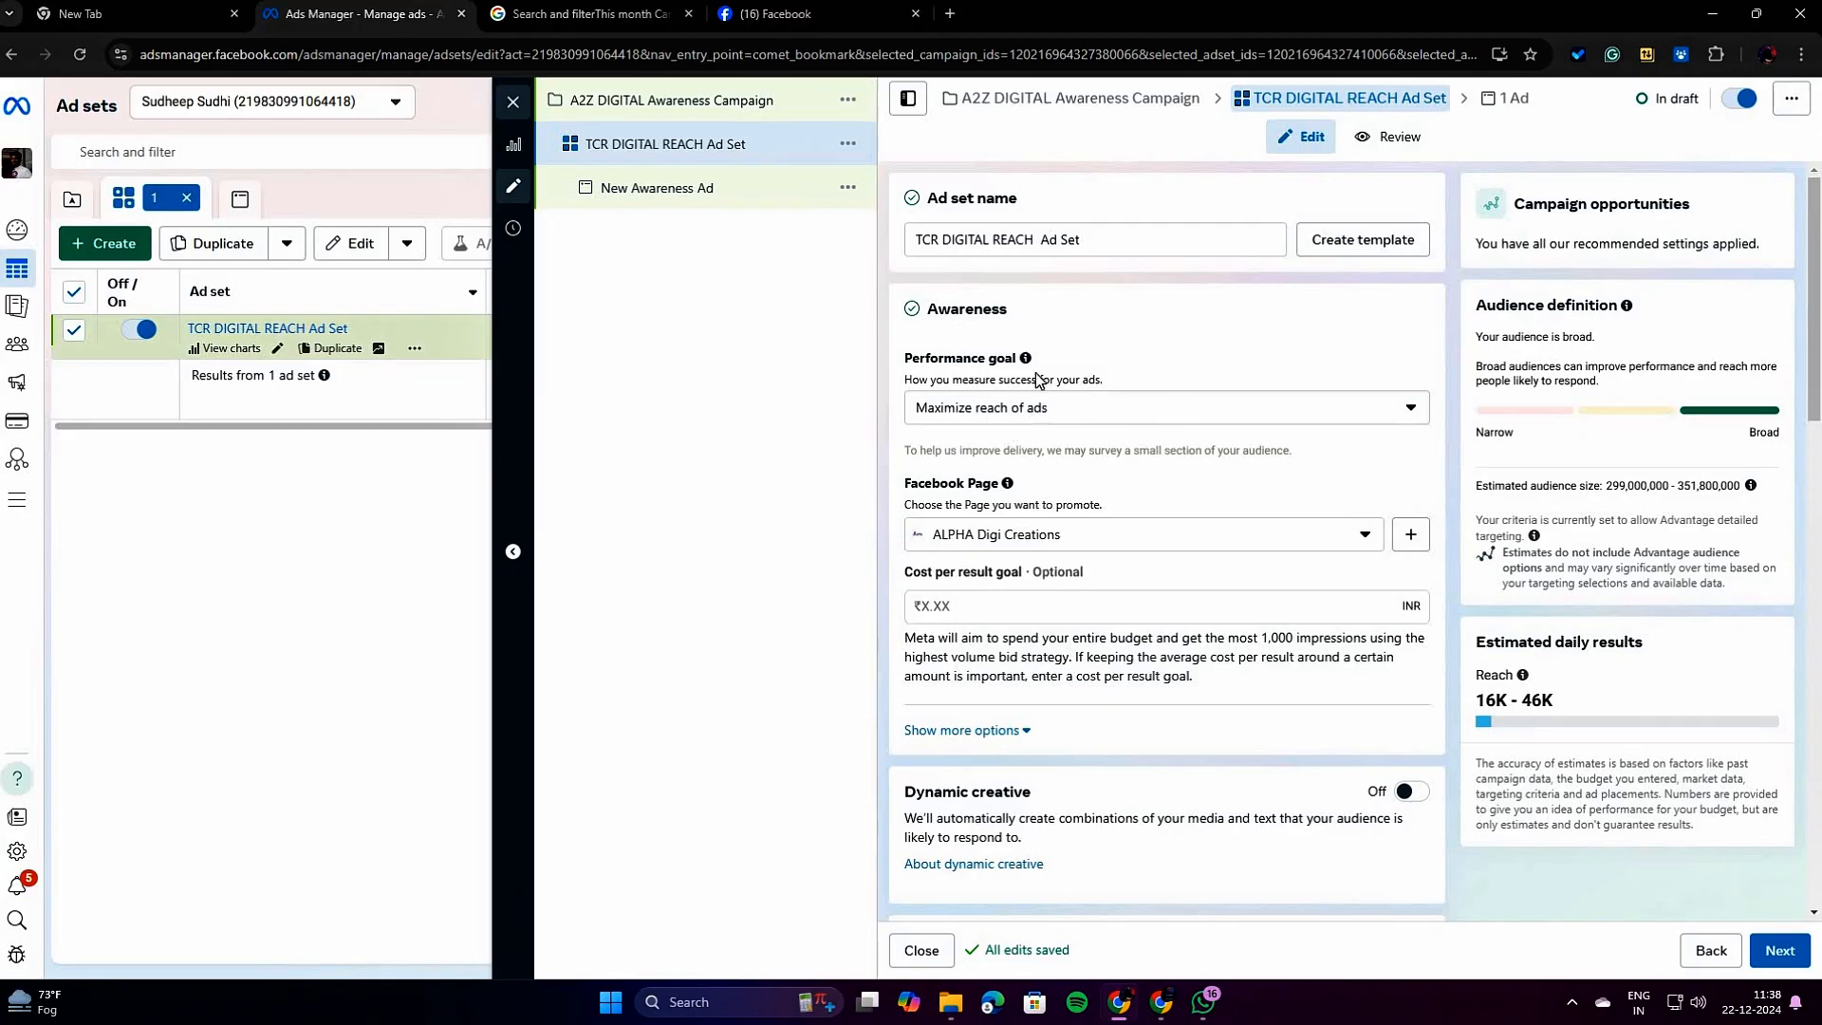
pyautogui.doubleClick(1008, 240)
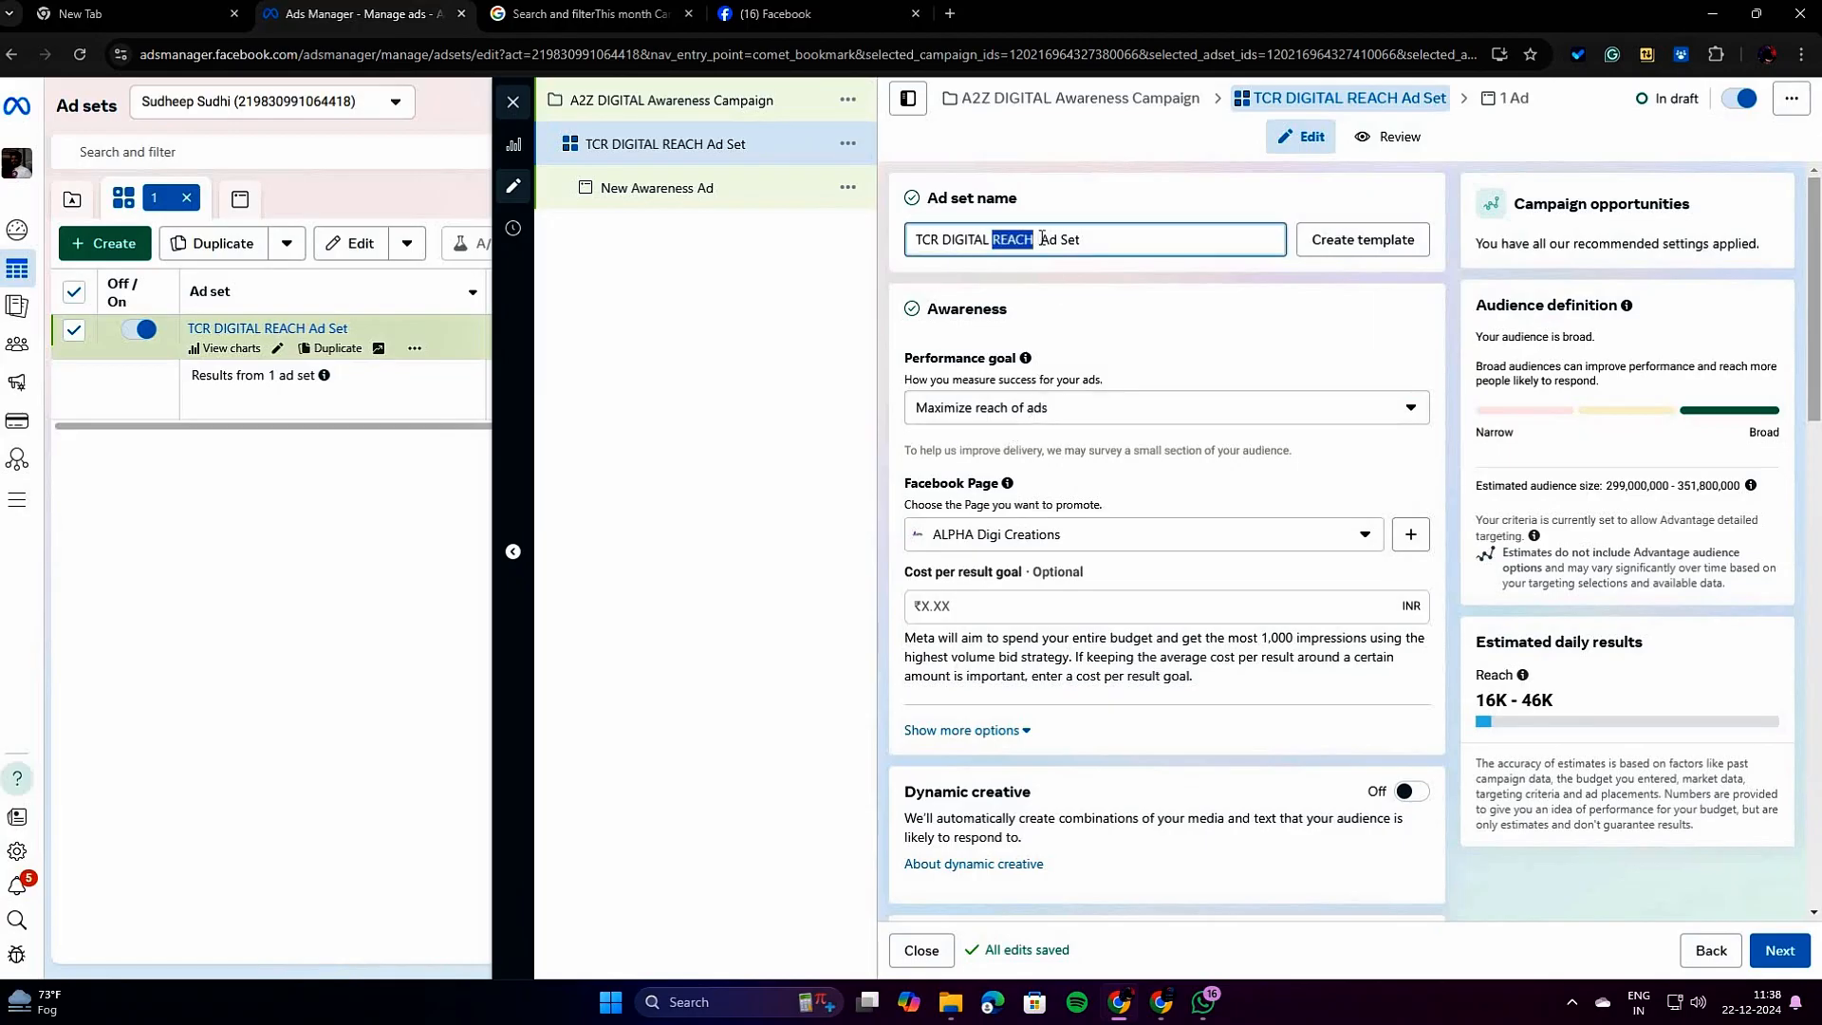
pyautogui.click(1142, 349)
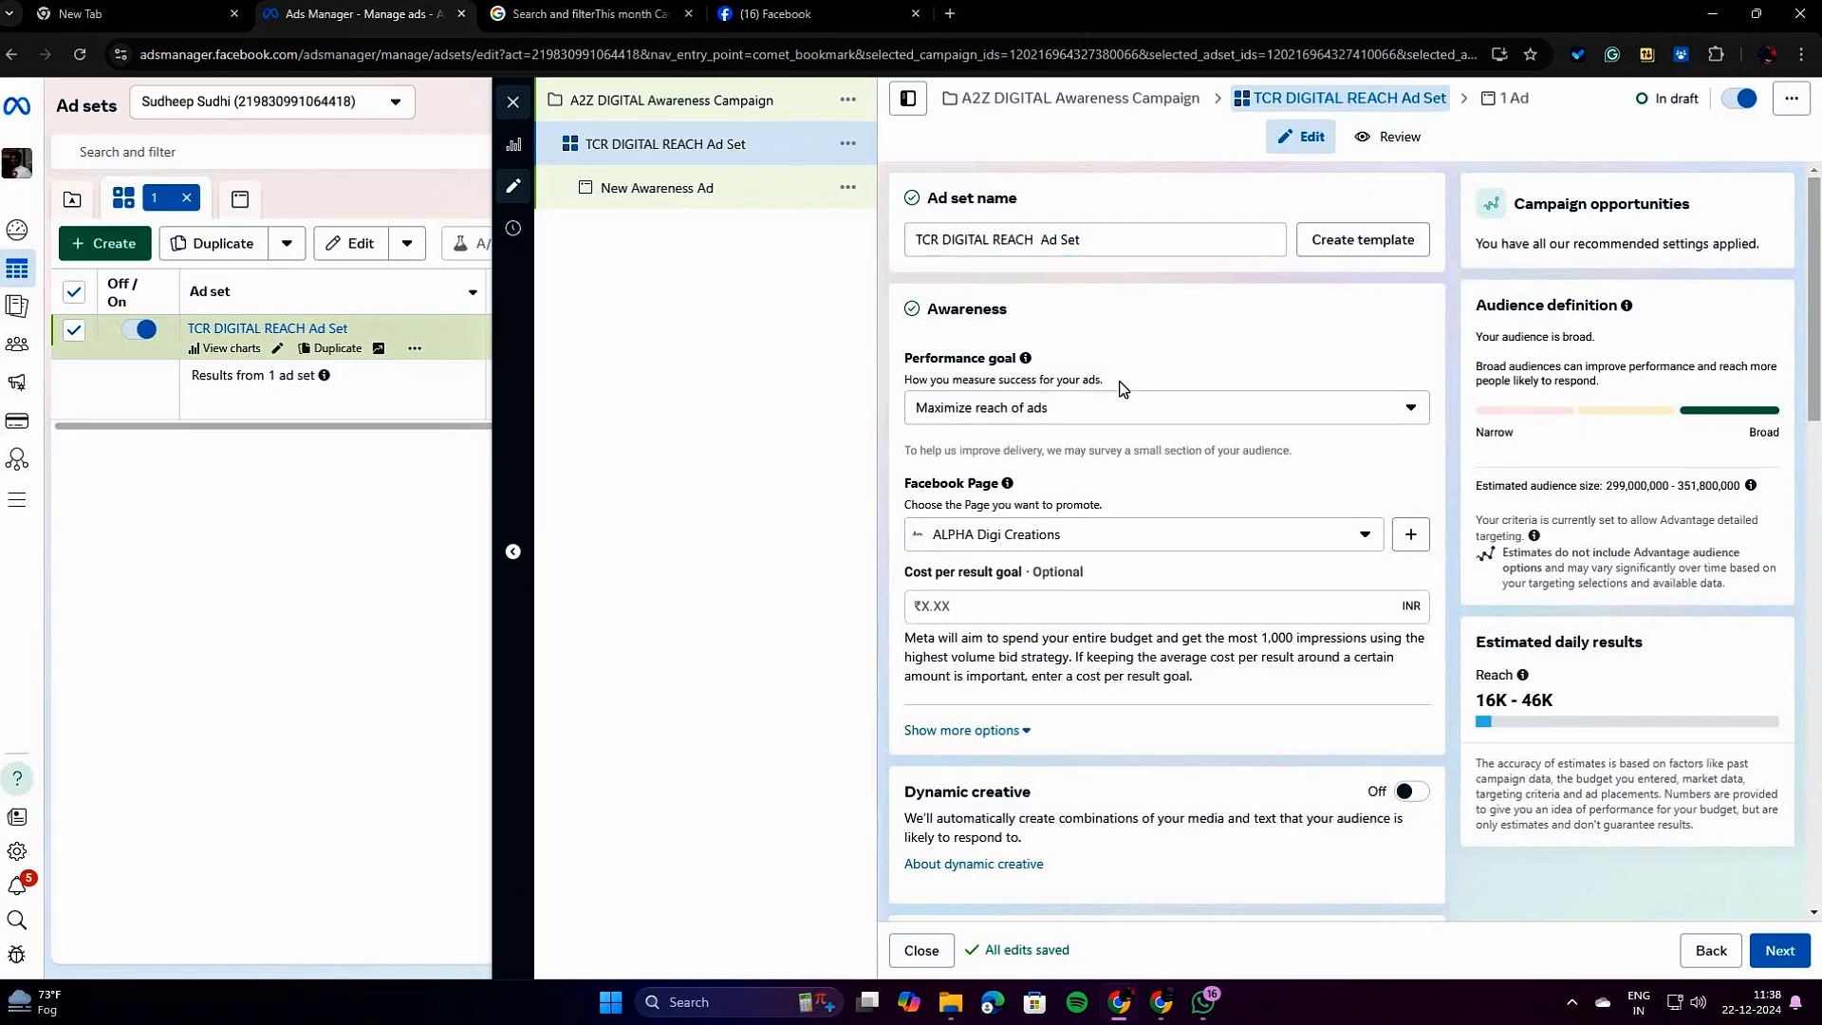
# Look through the Facebook Pages available for promotion in the ad set, keeping ALPHA Digi Creations.
pyautogui.scroll(-2, 1123, 387)
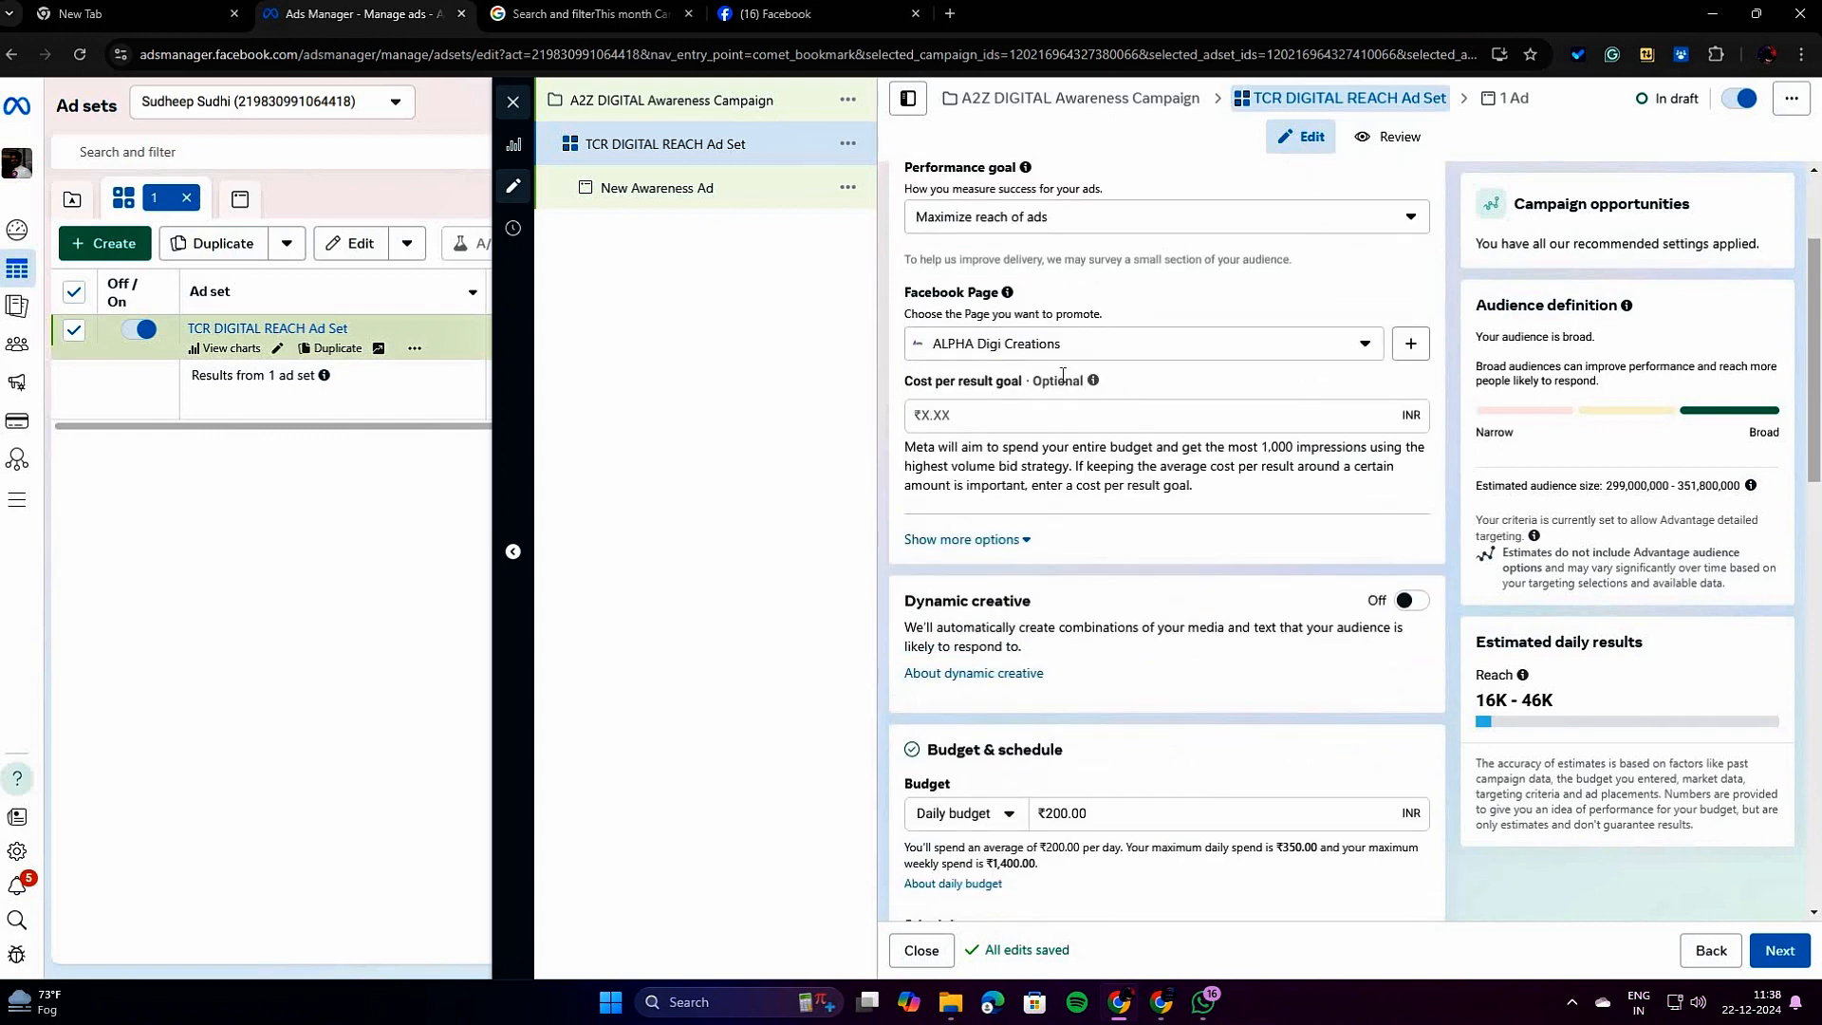
pyautogui.moveTo(909, 296); pyautogui.dragTo(999, 301)
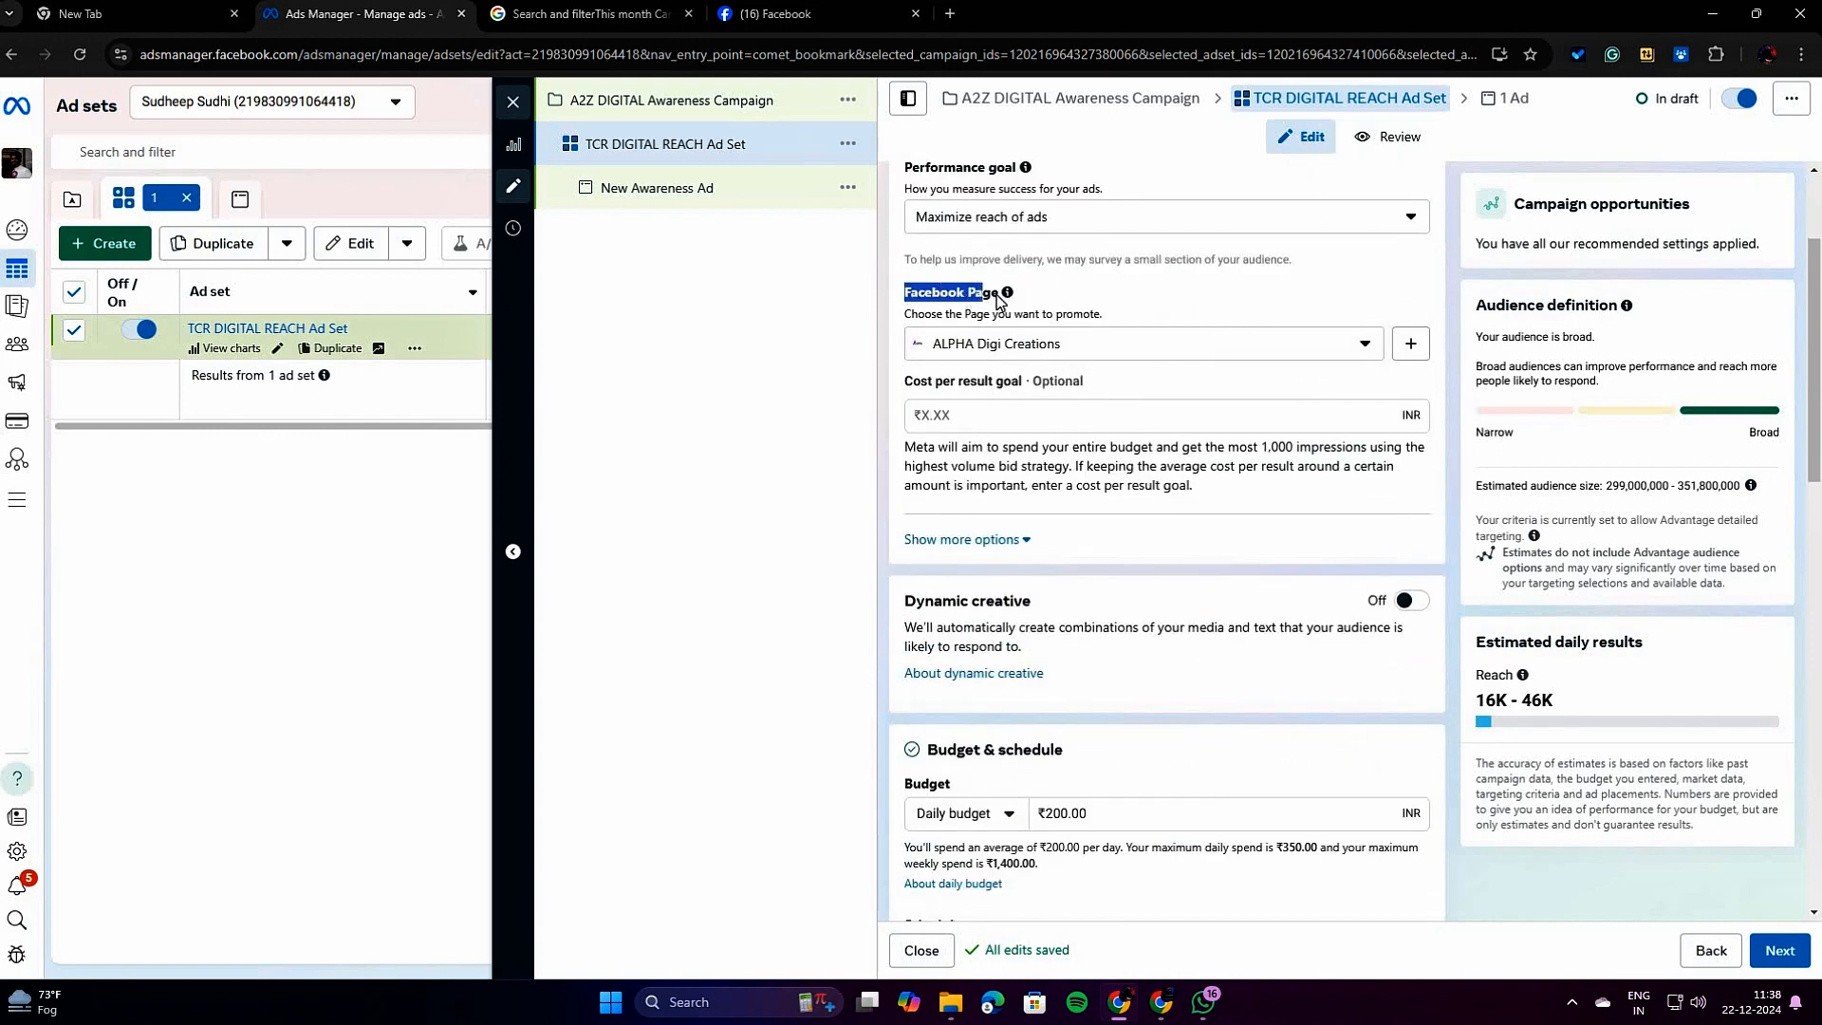
pyautogui.click(1167, 353)
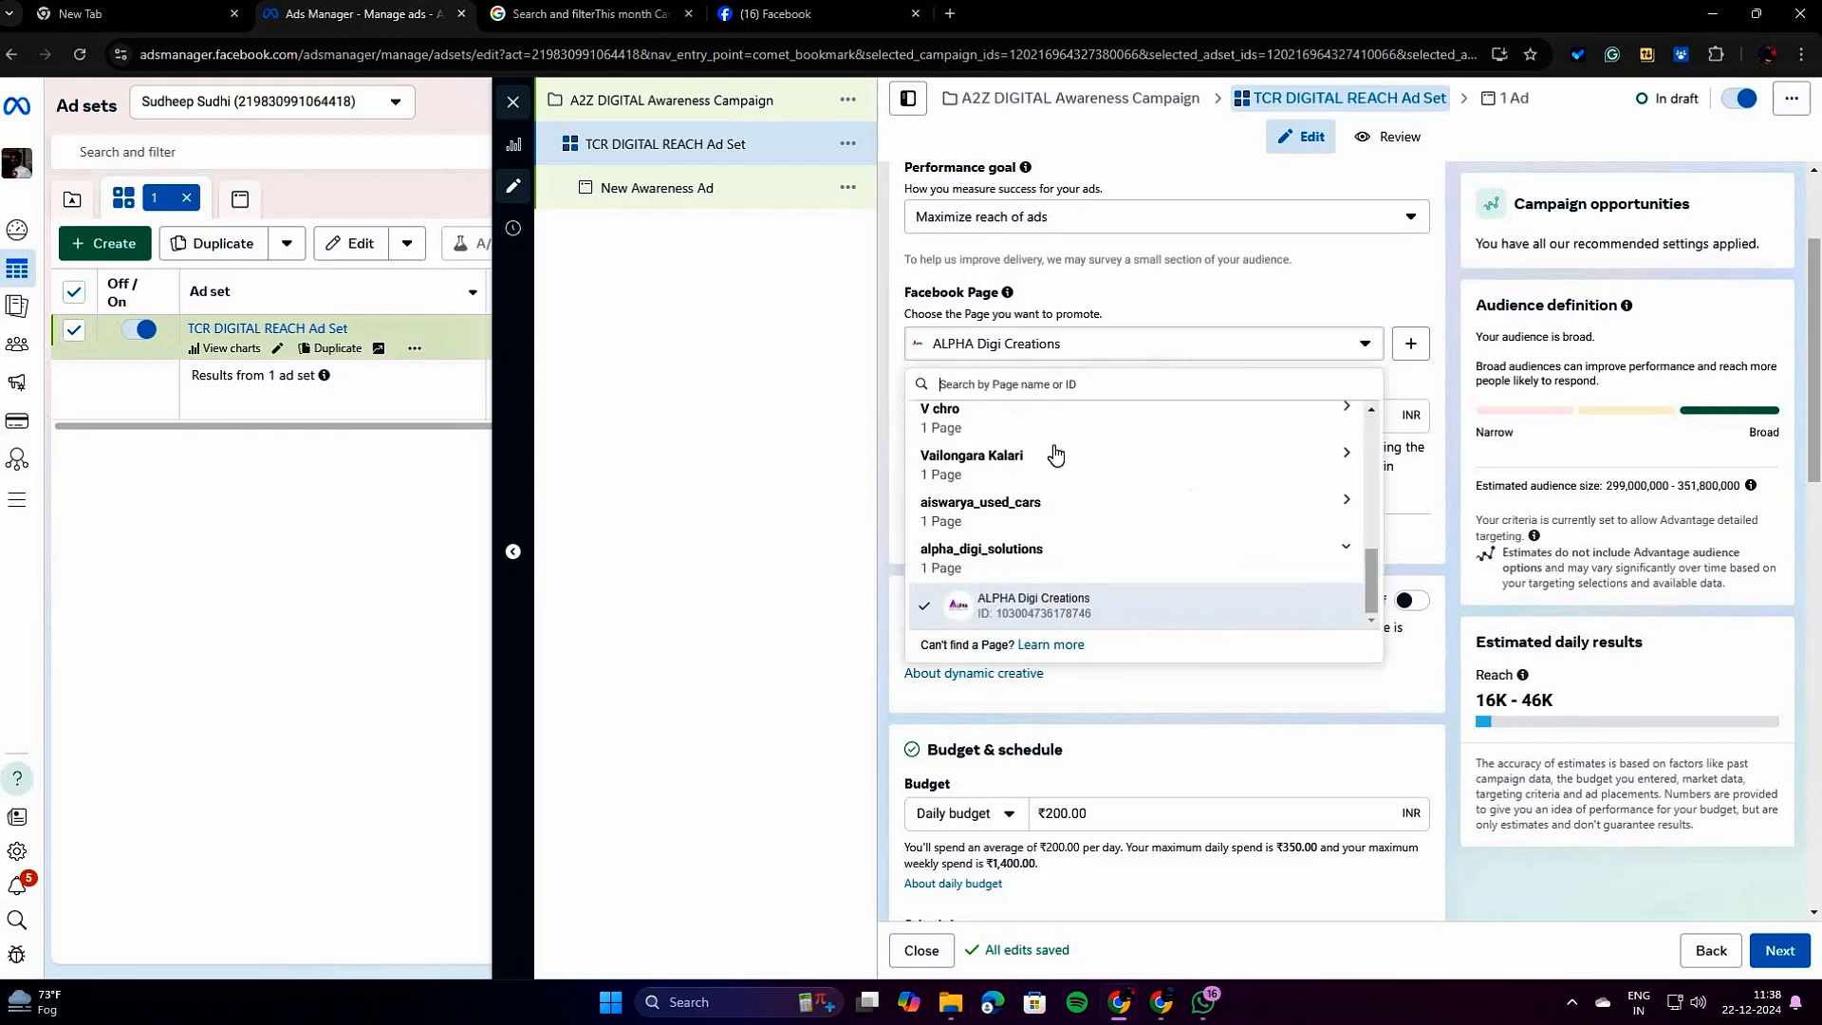
pyautogui.click(1365, 349)
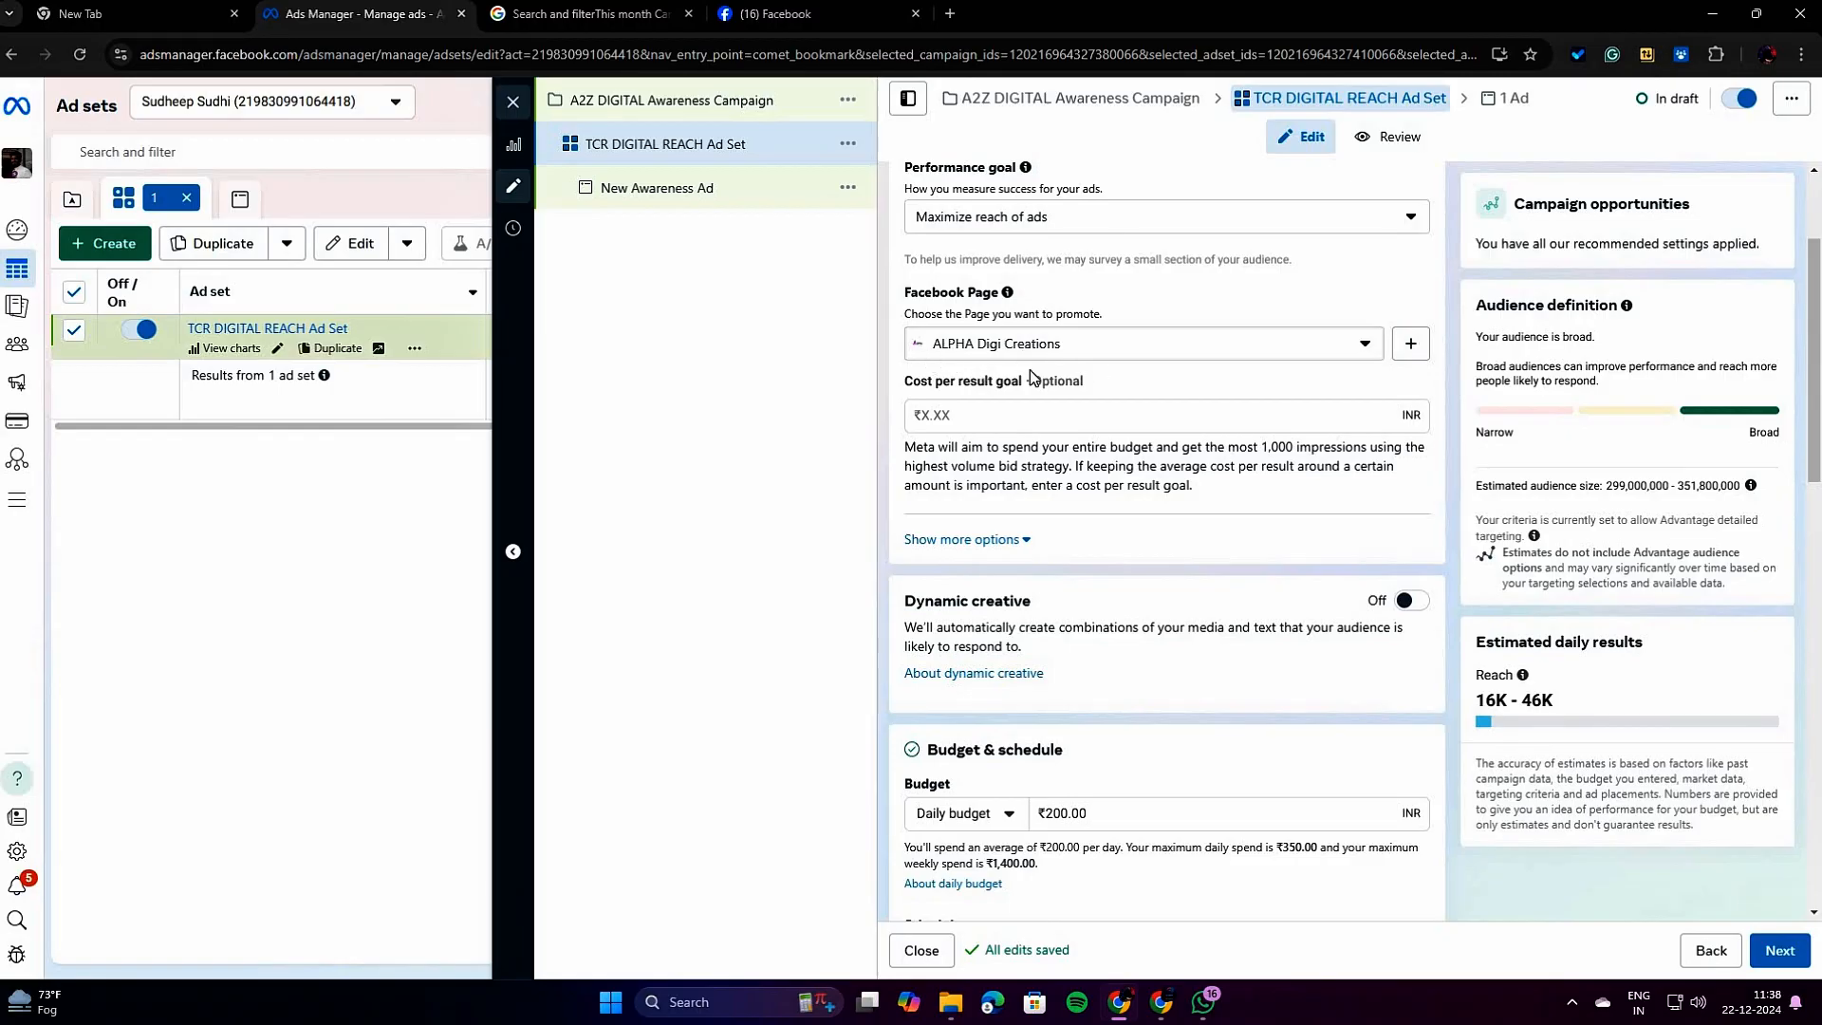
# Examine the optional Cost per result goal setting and its explanation, leaving the amount blank.
pyautogui.scroll(-2, 1033, 371)
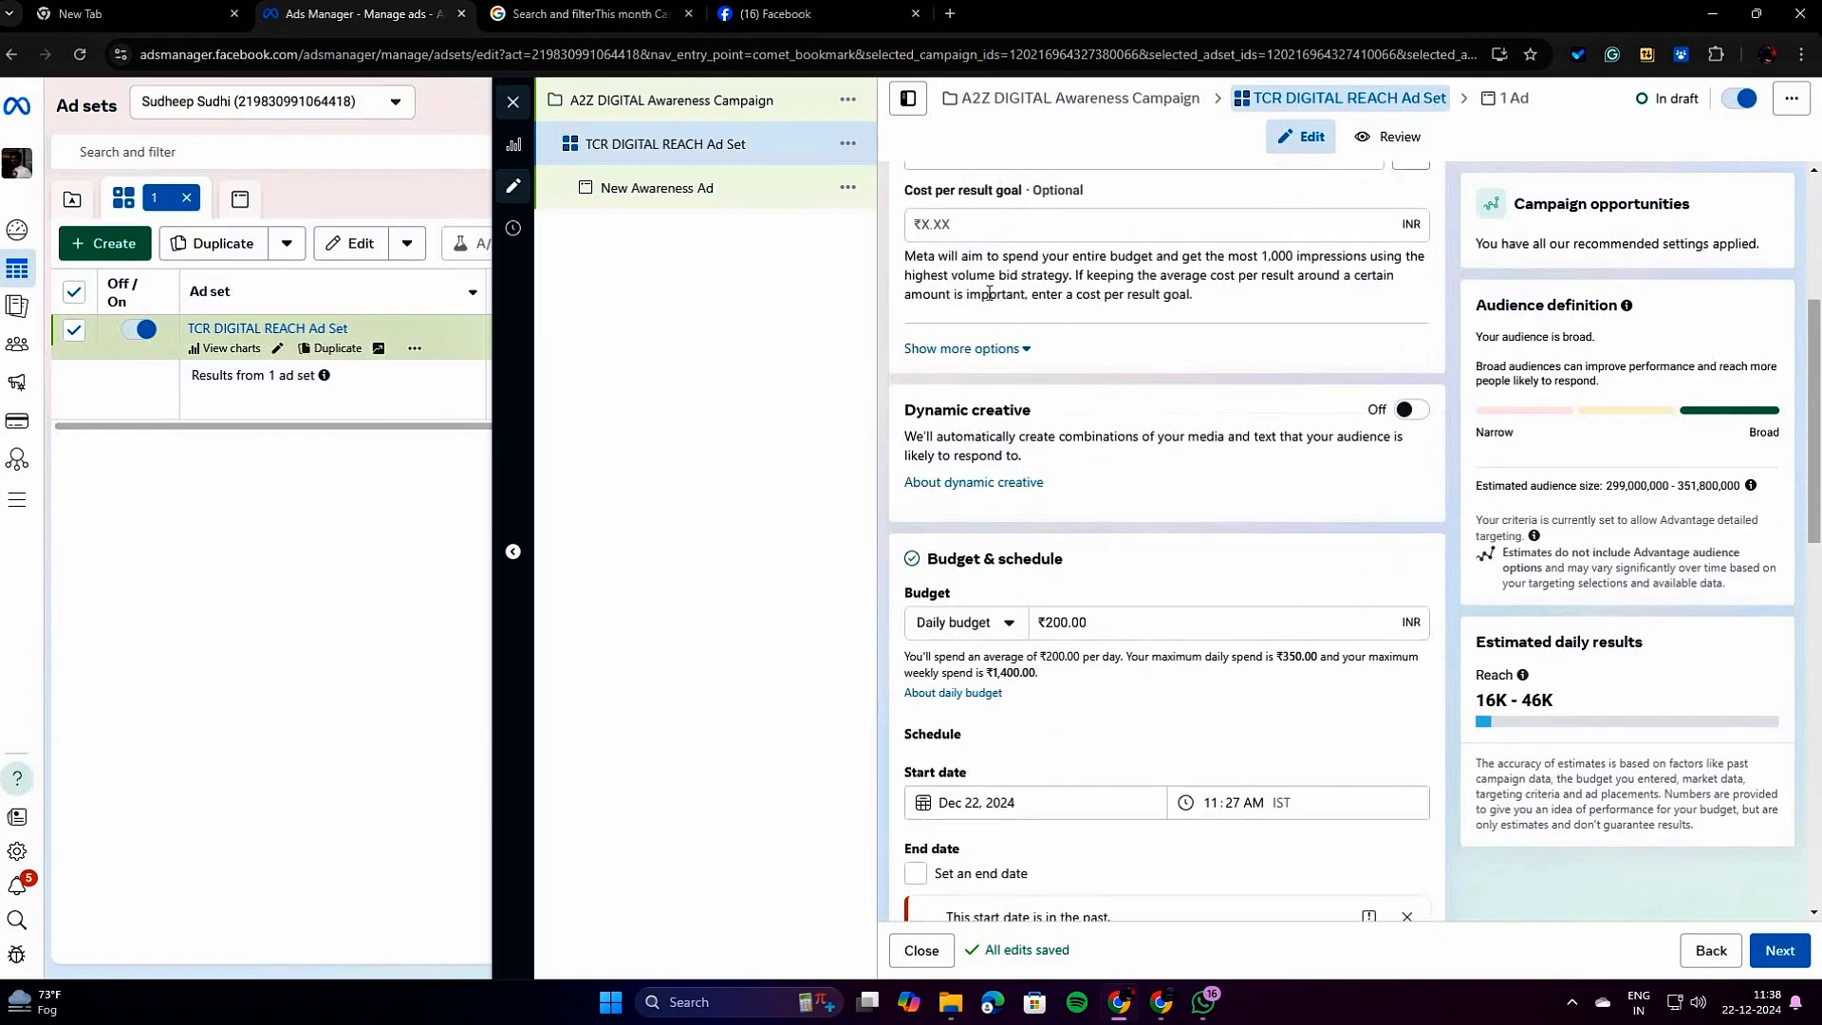
pyautogui.scroll(1, 984, 294)
pyautogui.moveTo(914, 295); pyautogui.dragTo(1007, 299)
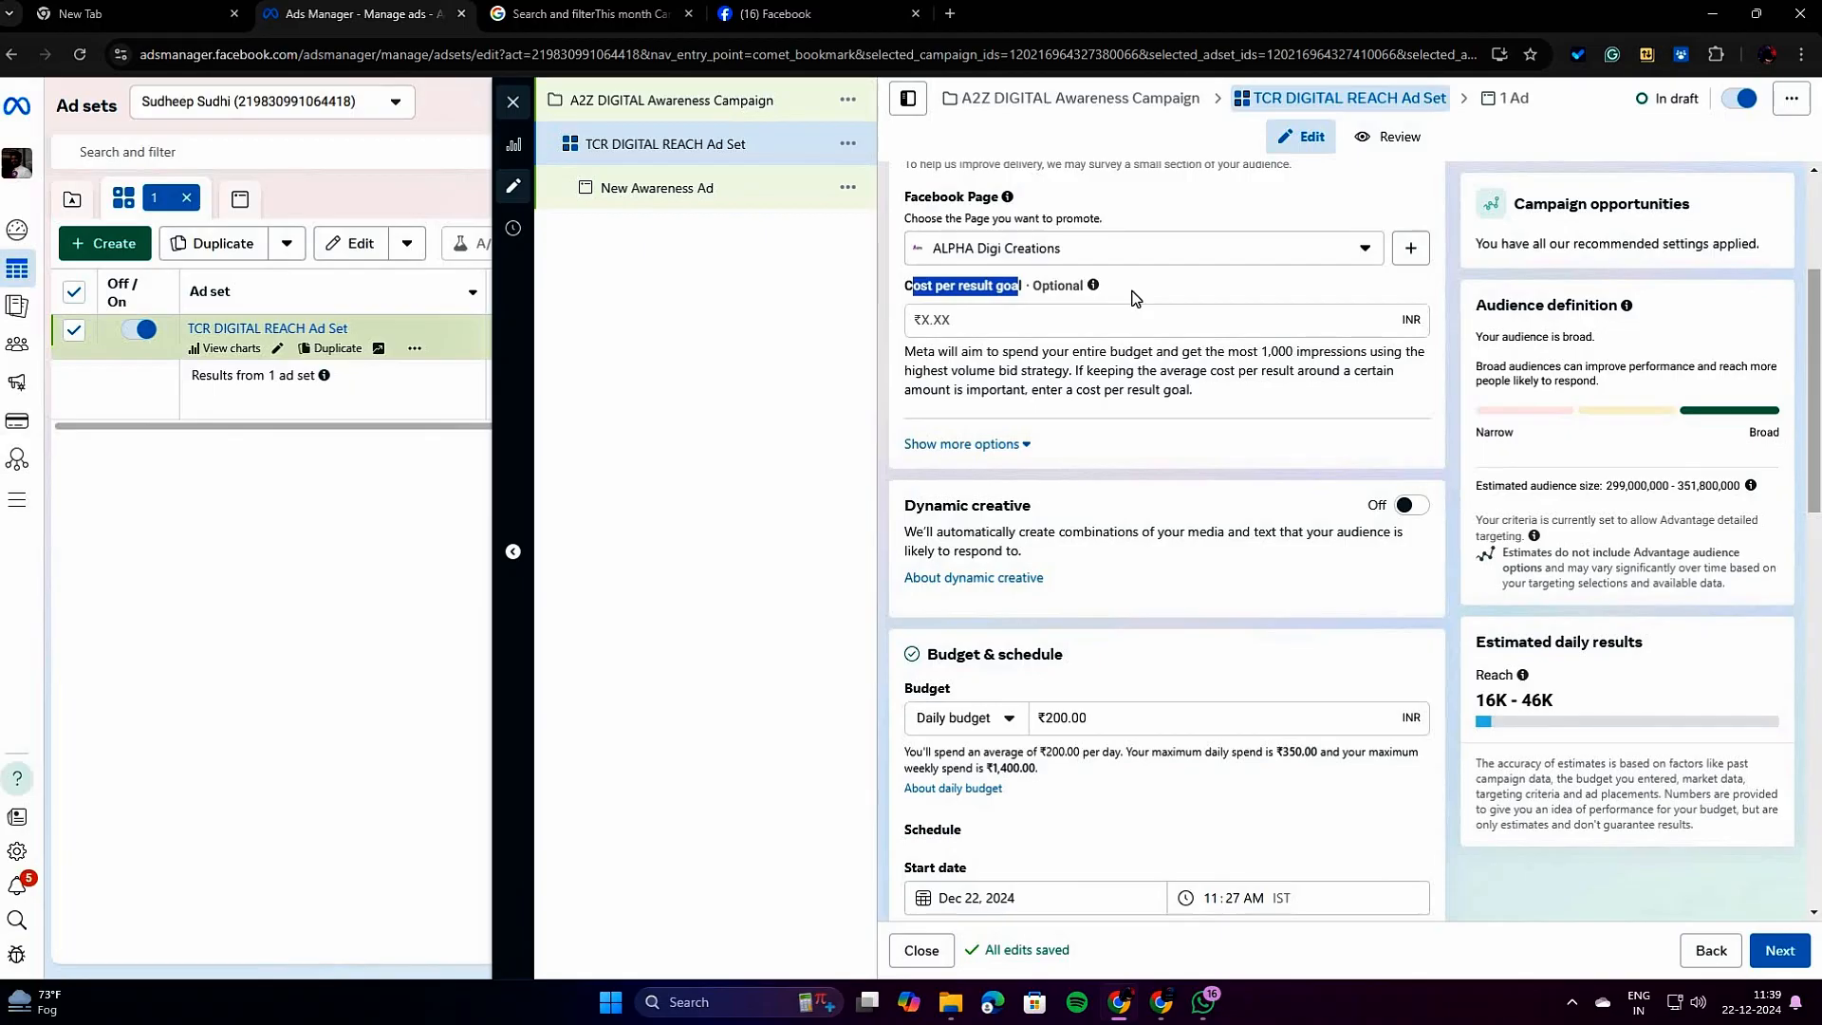
pyautogui.click(984, 328)
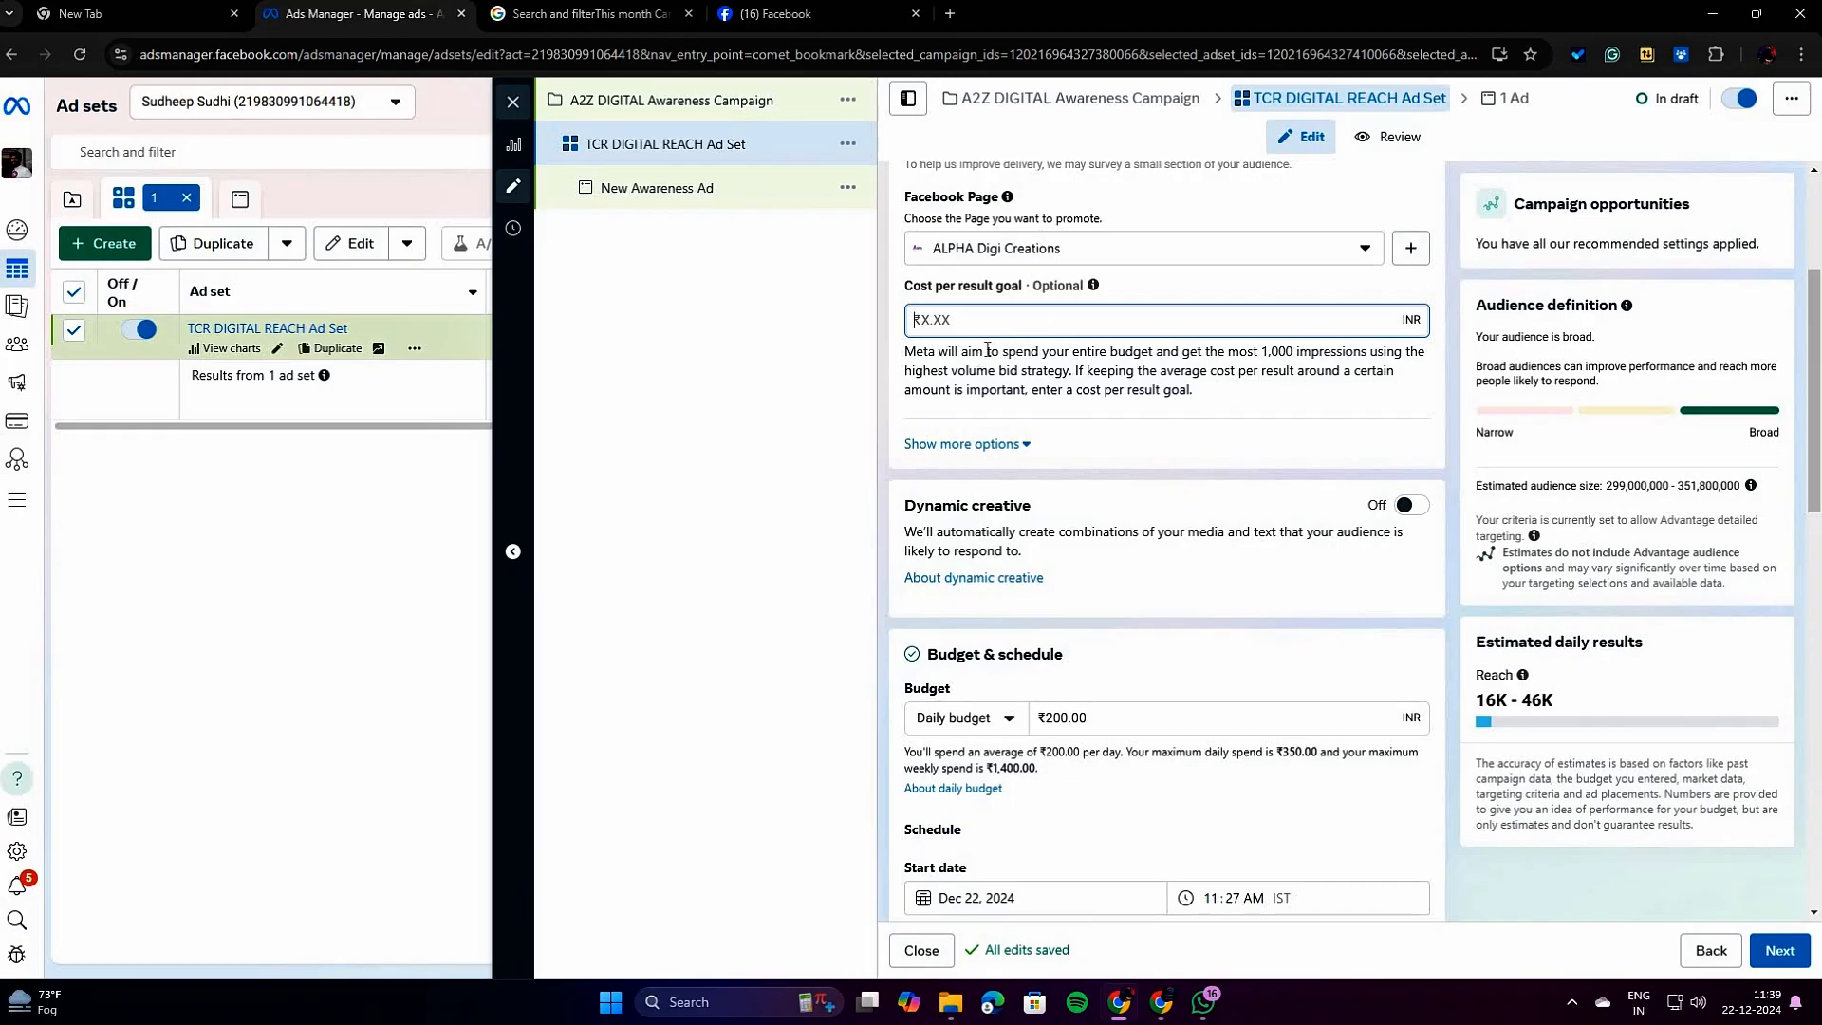
pyautogui.click(988, 367)
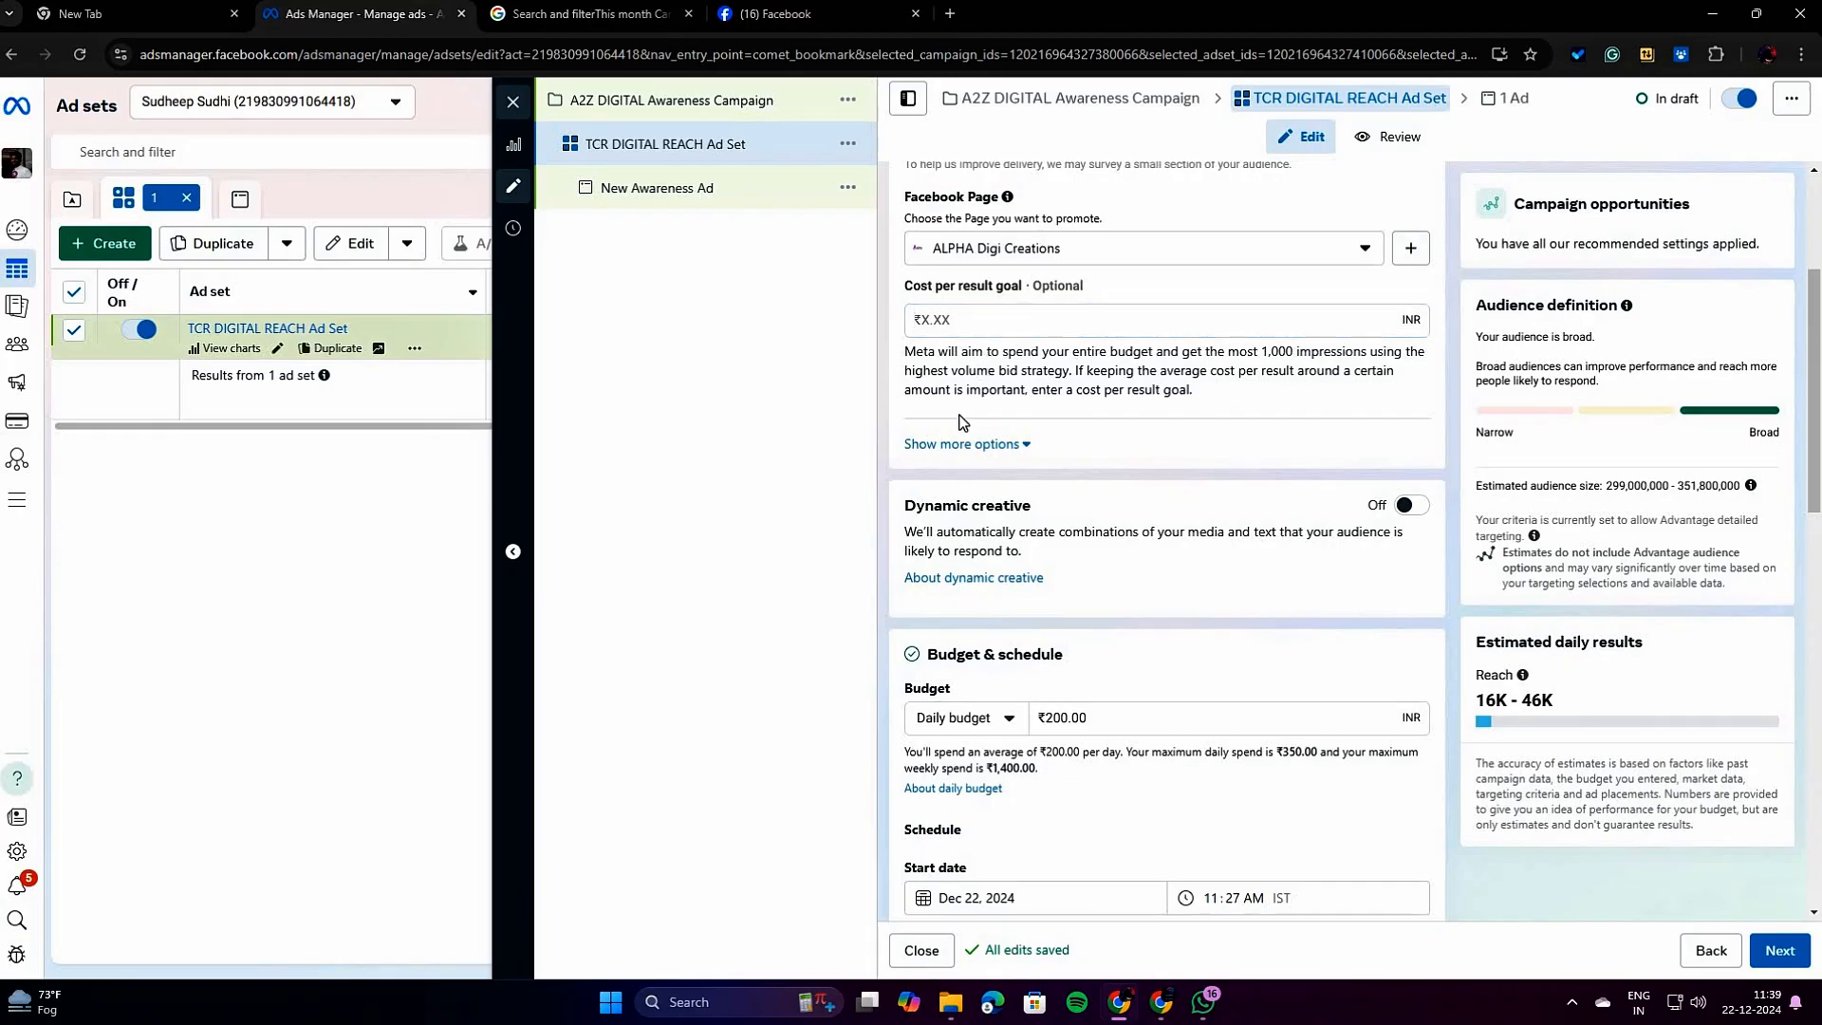
# Read the Dynamic creative description and dismiss the WhatsApp notification covering the estimates.
pyautogui.scroll(-2, 962, 421)
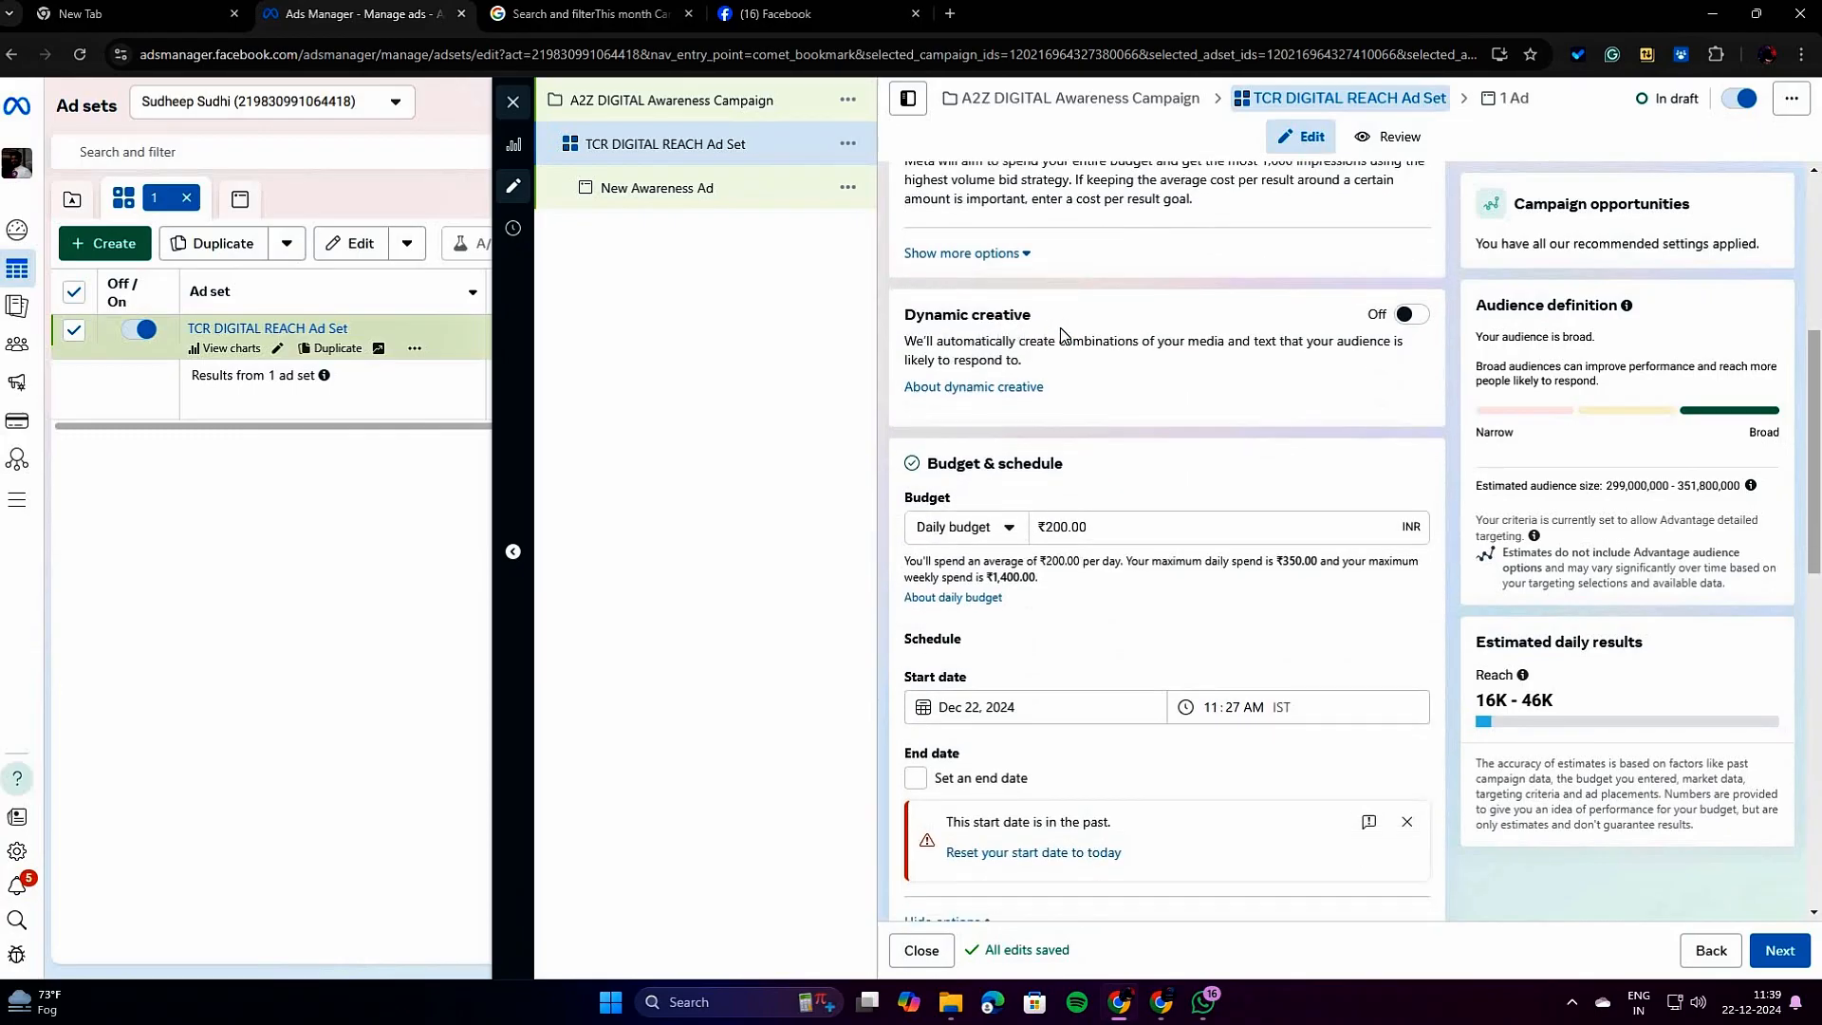
pyautogui.moveTo(910, 341); pyautogui.dragTo(1308, 343)
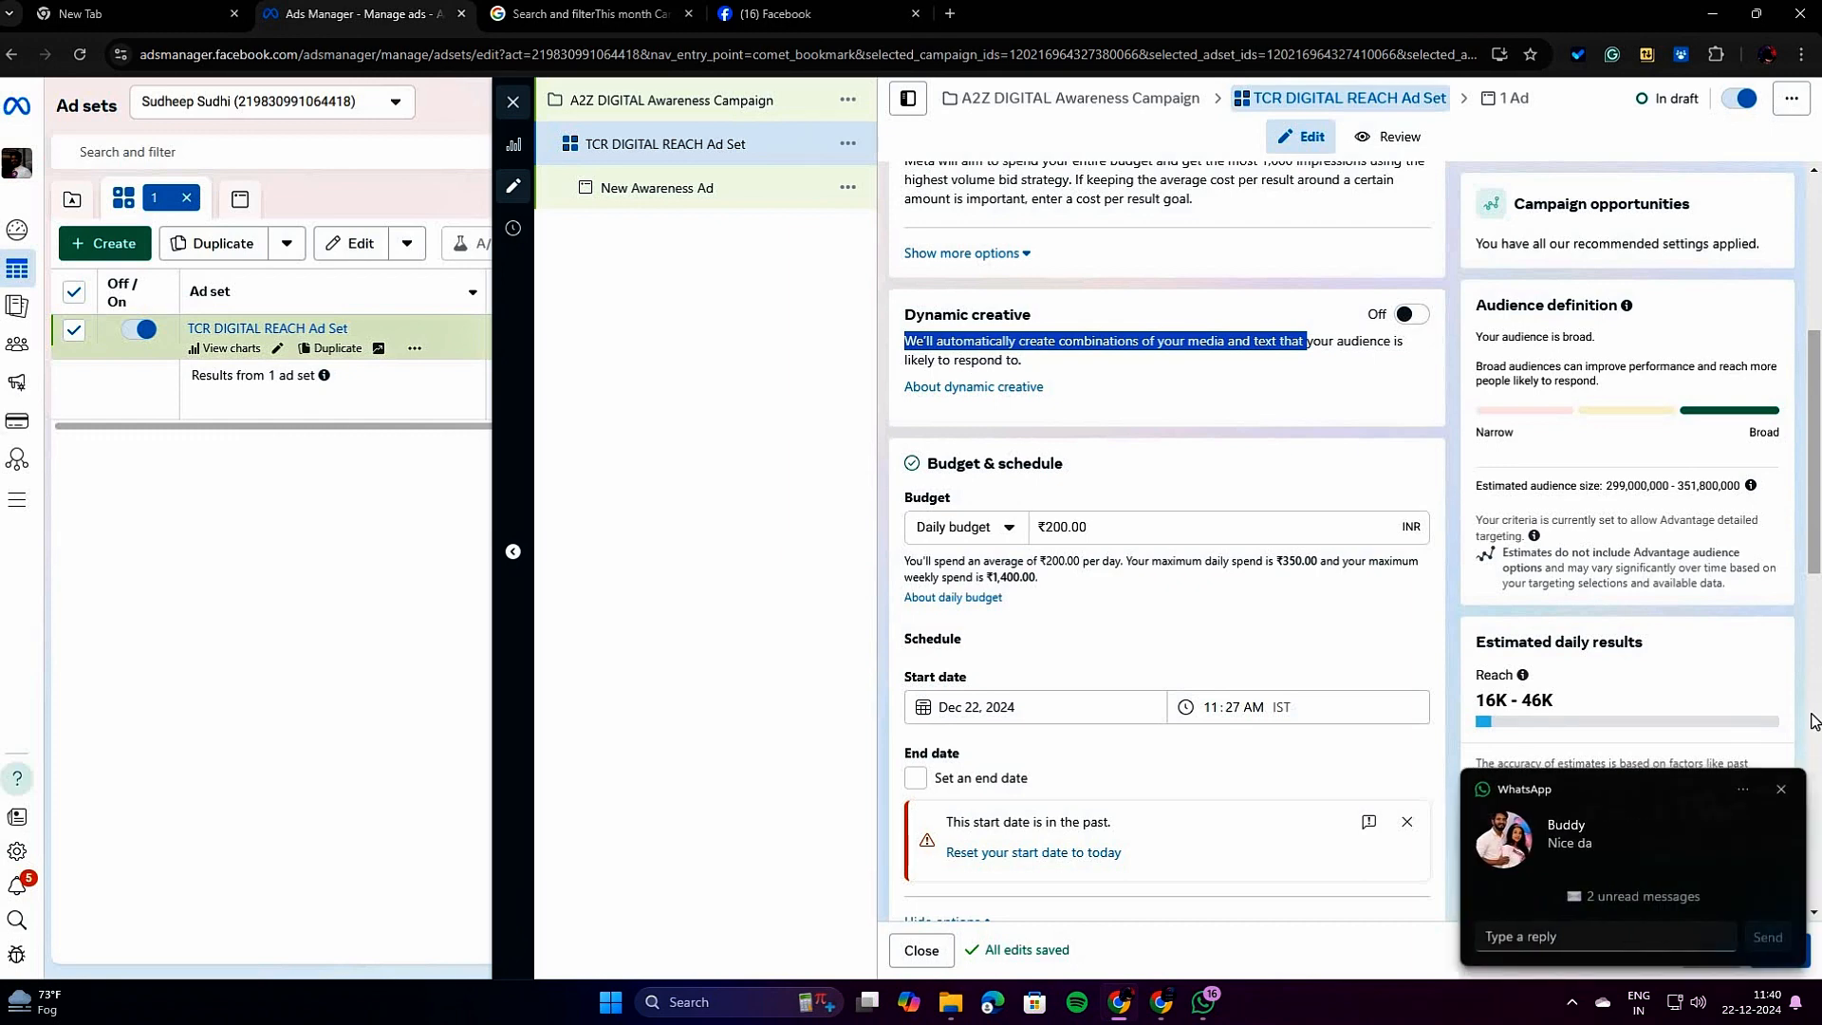
pyautogui.click(1781, 790)
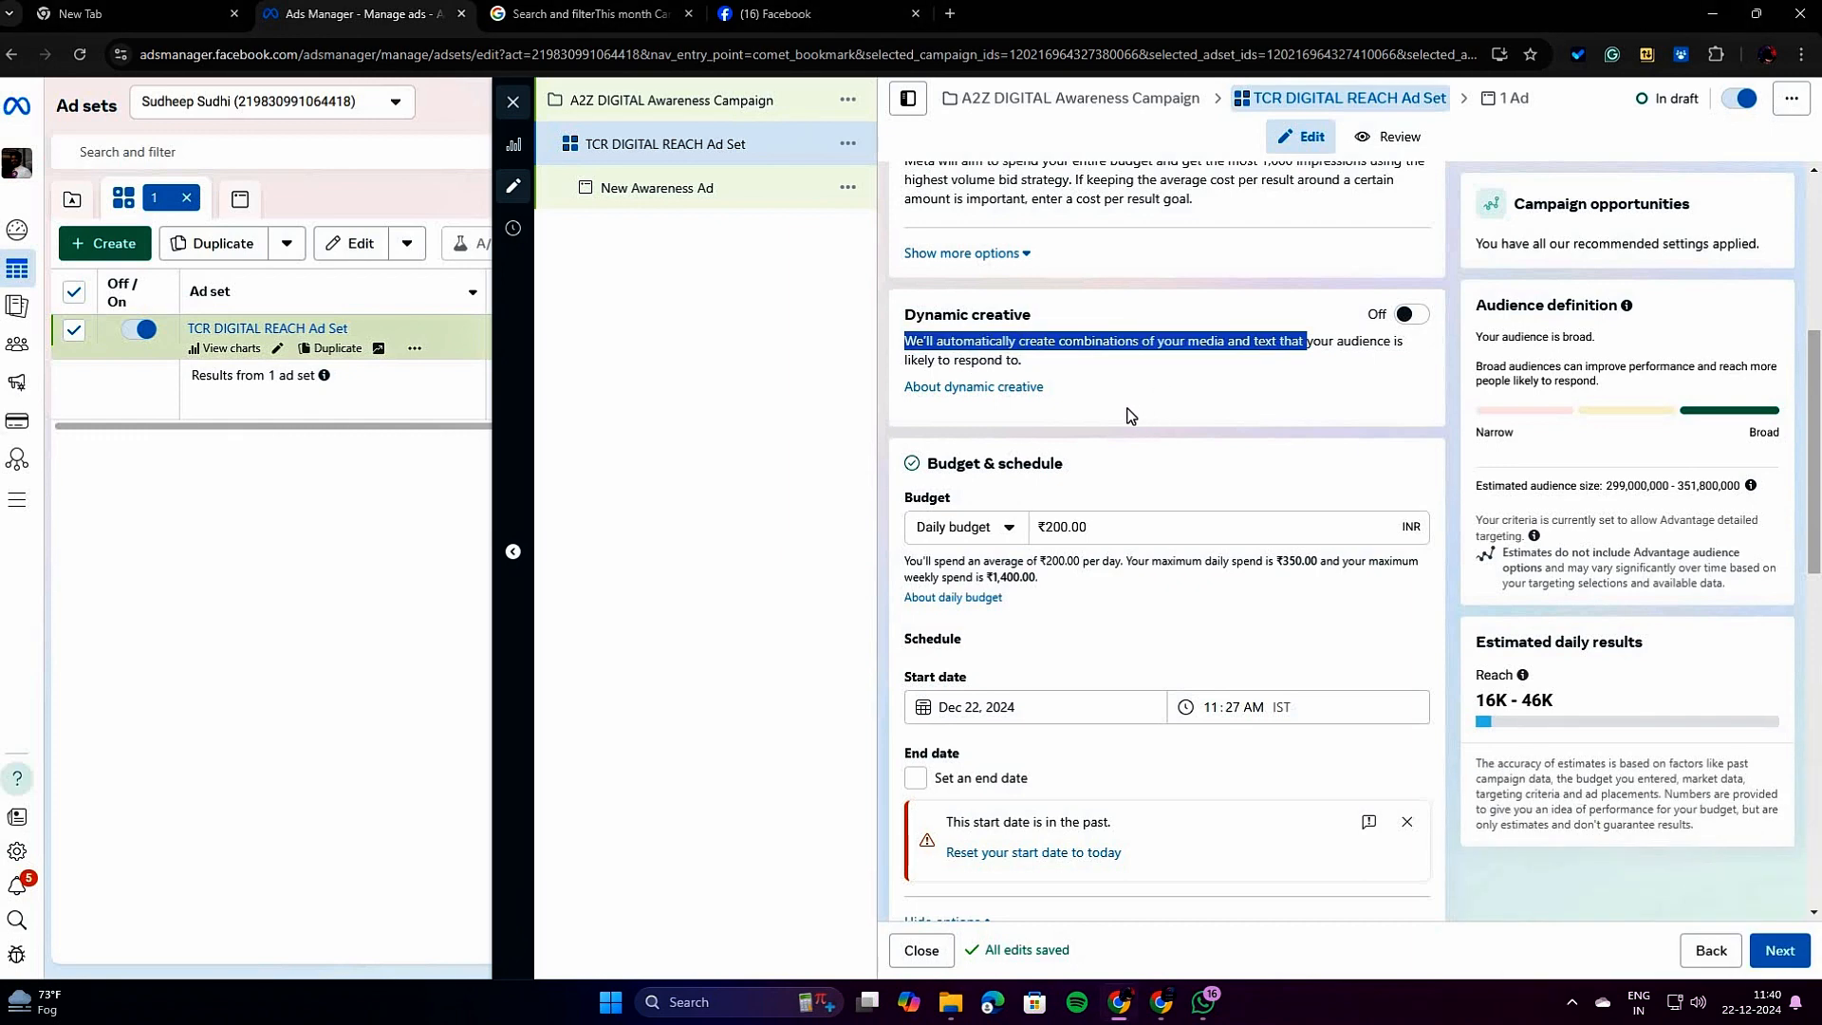
# Compare the Daily budget and Lifetime budget options for the ad set, ending on Daily budget.
pyautogui.scroll(-2, 1129, 413)
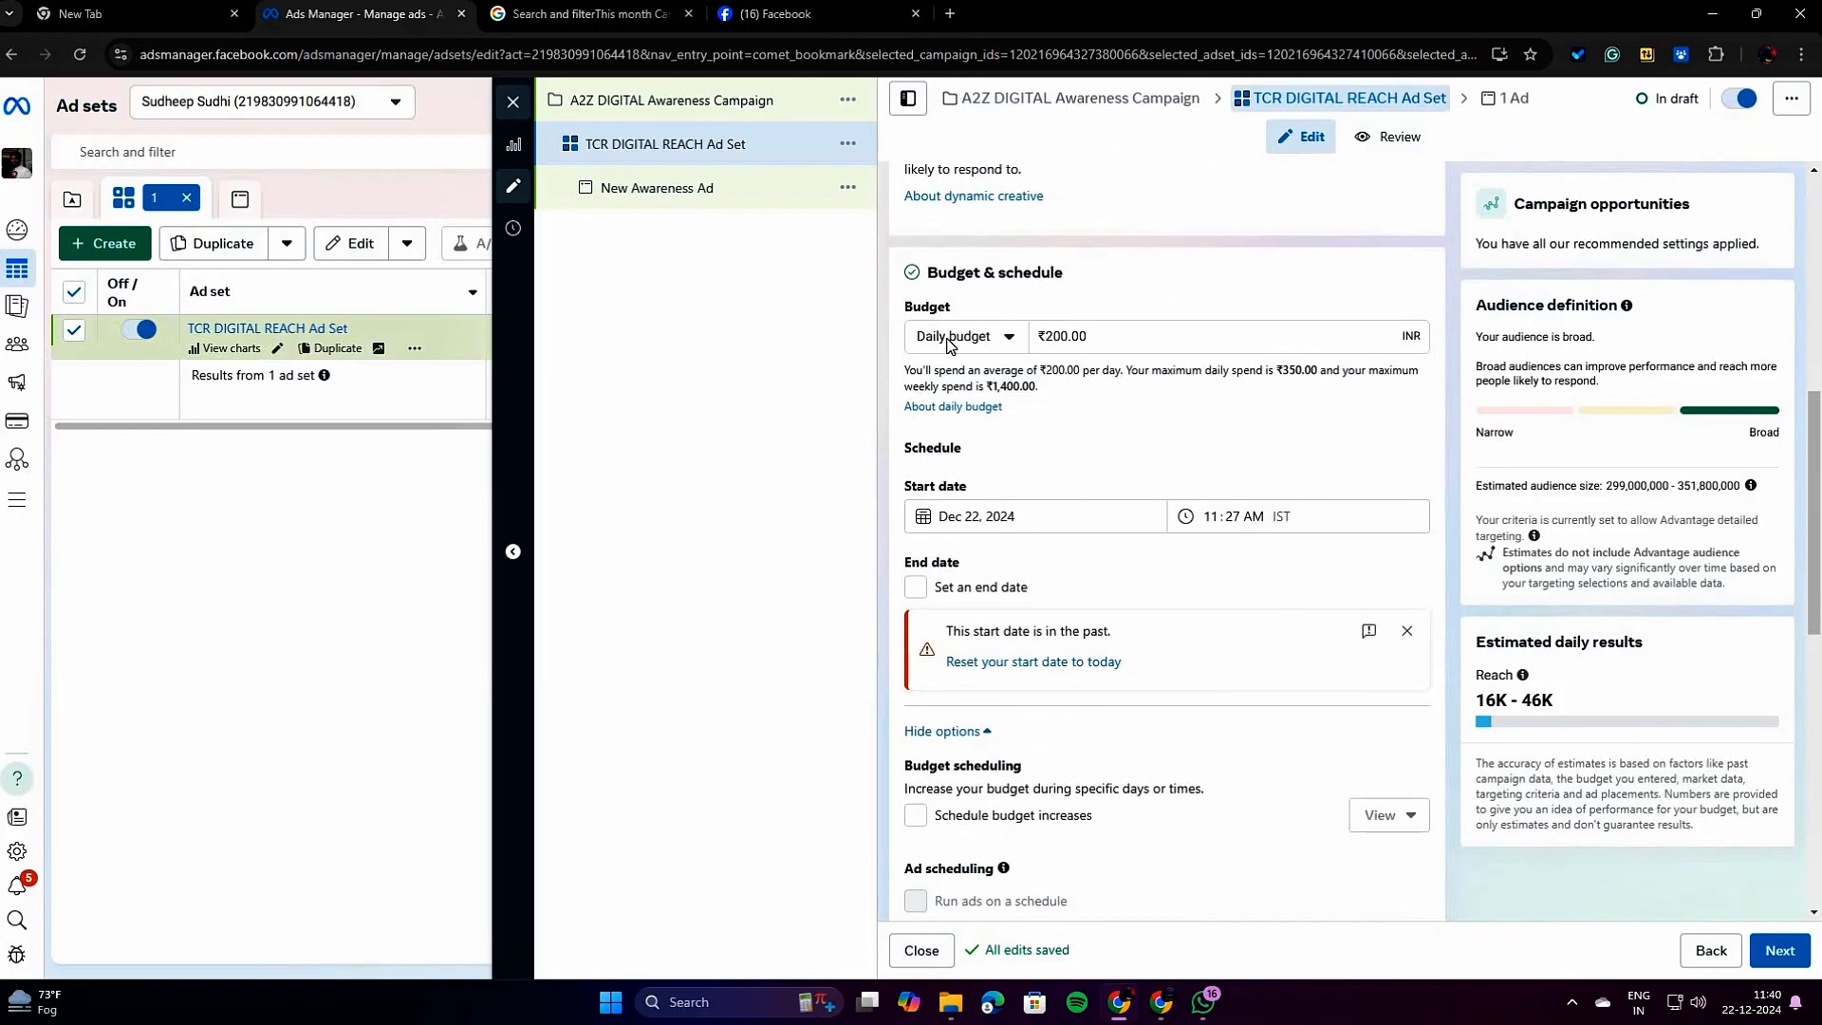
pyautogui.click(1000, 342)
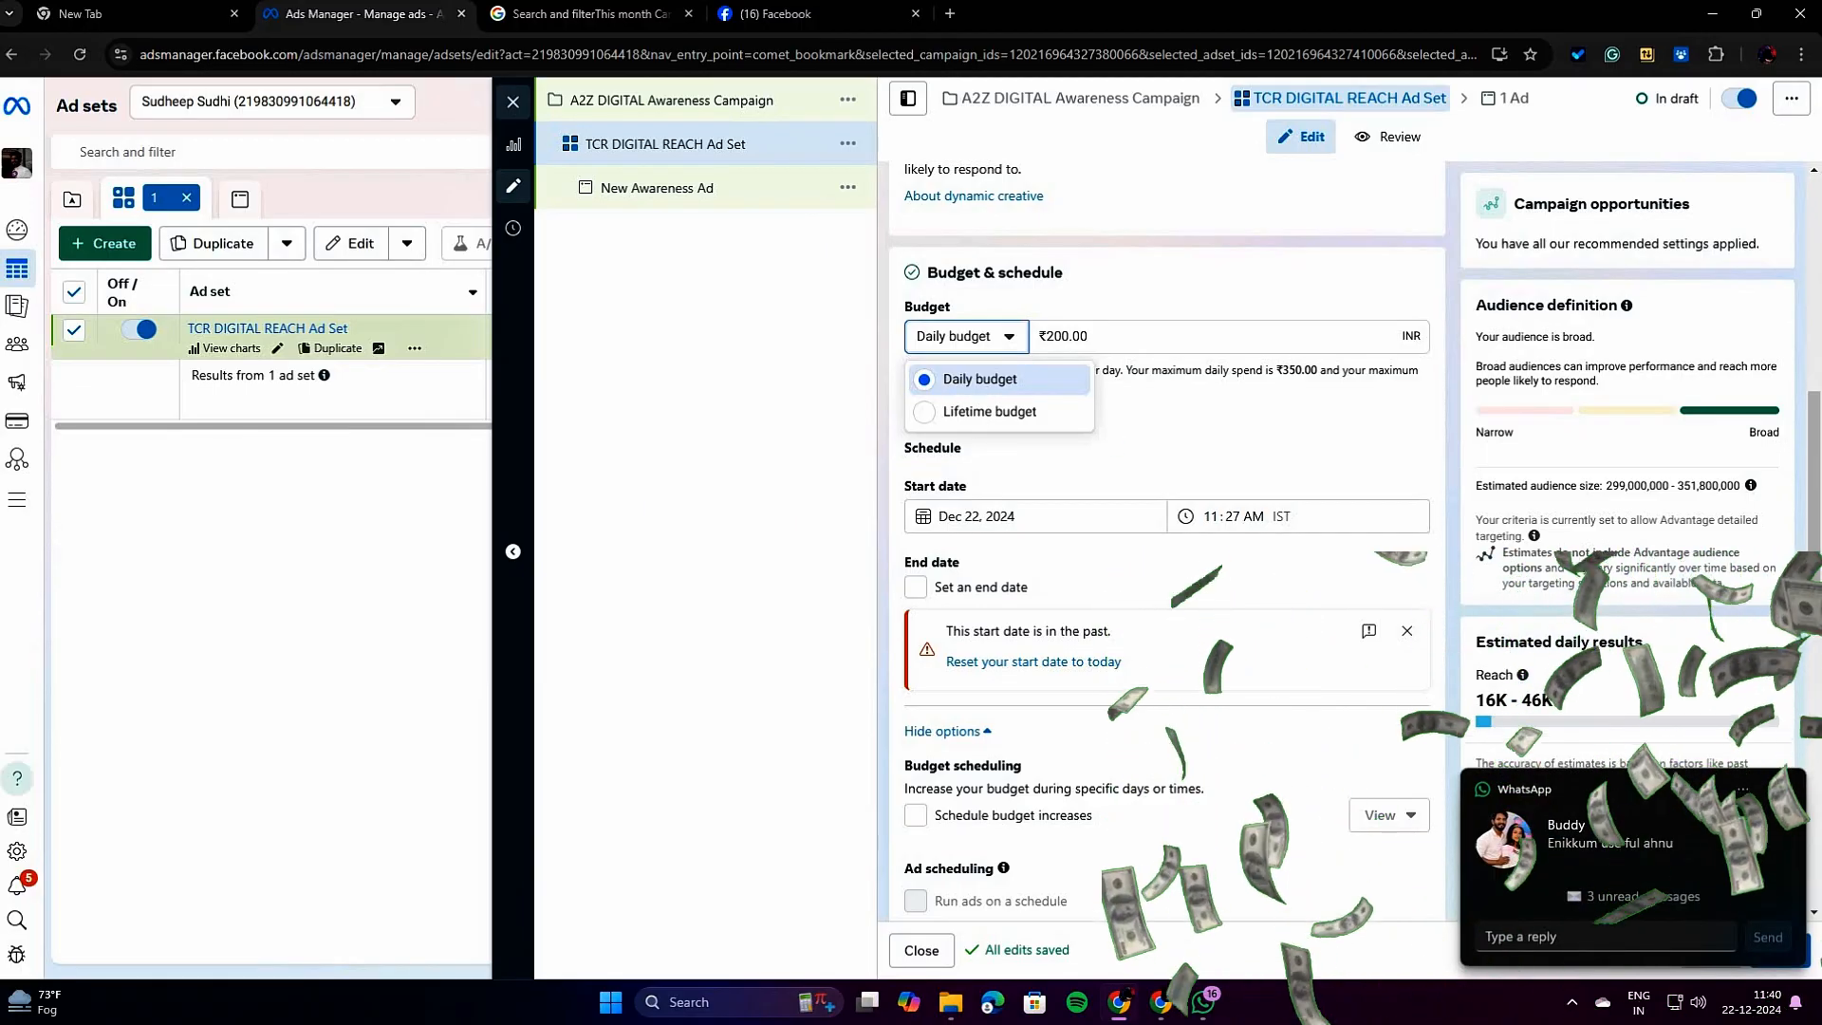
pyautogui.click(1012, 380)
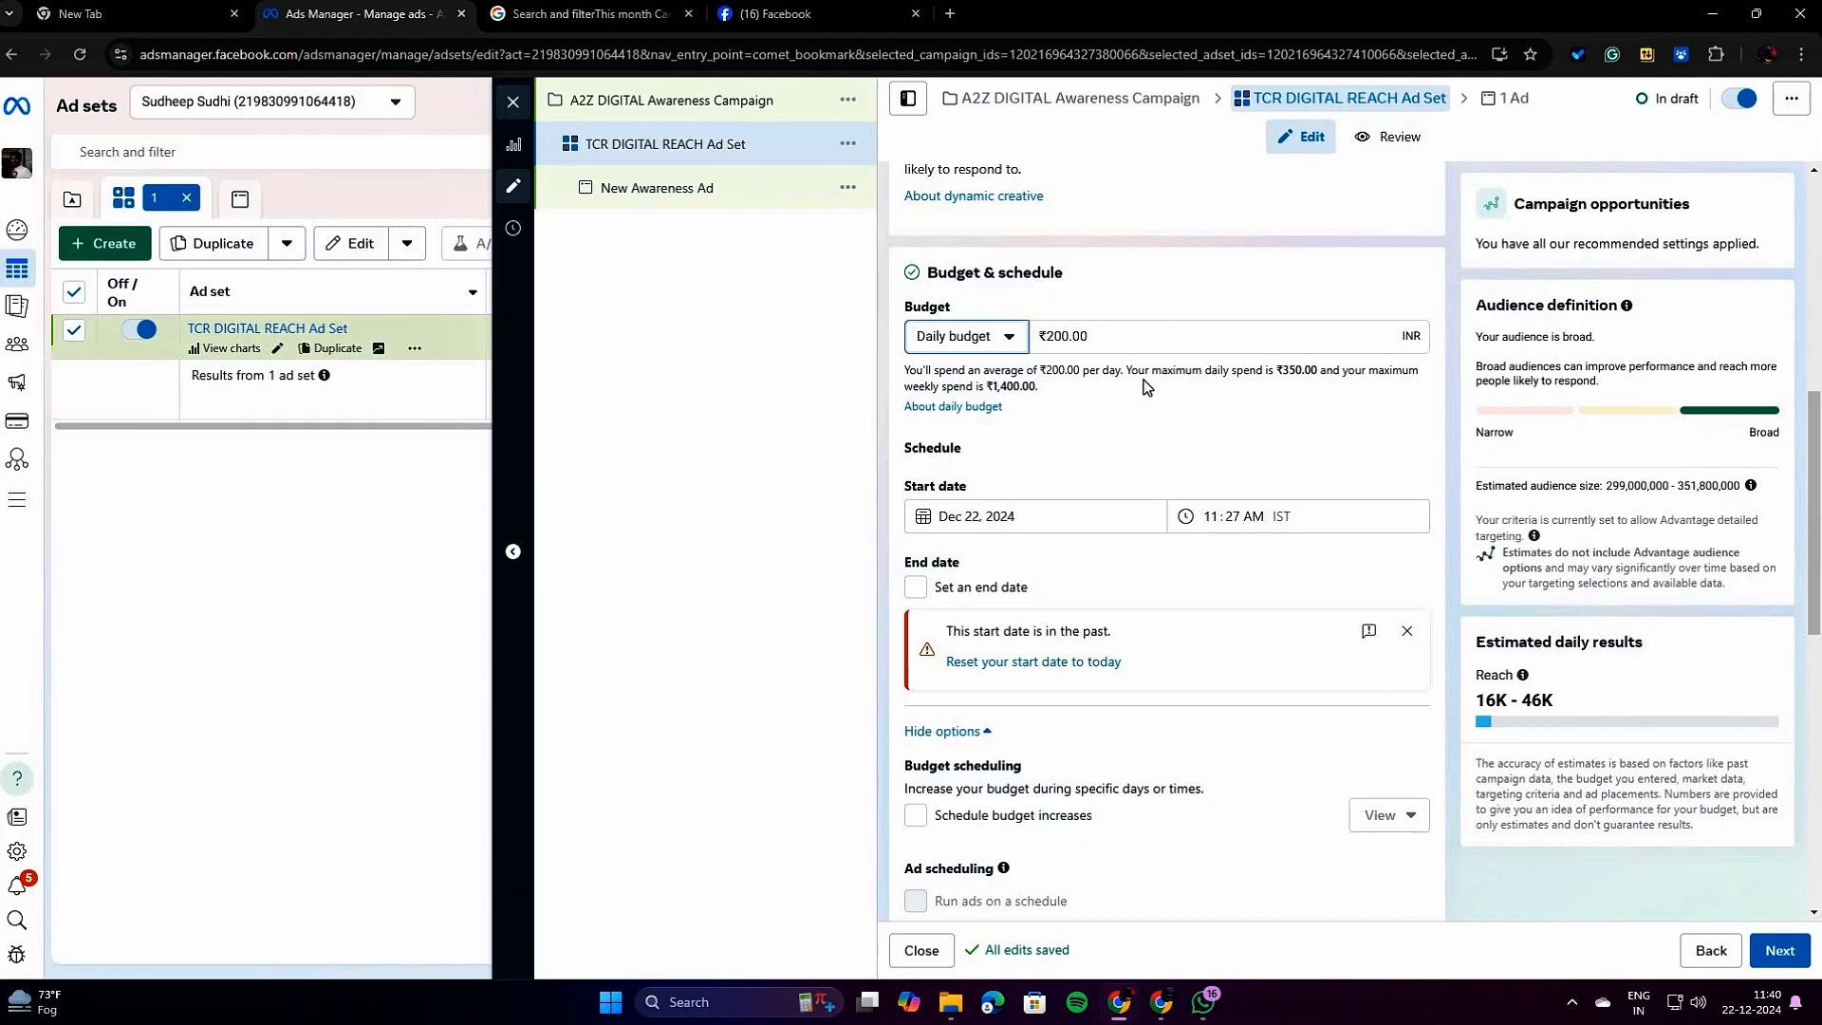
pyautogui.click(1004, 347)
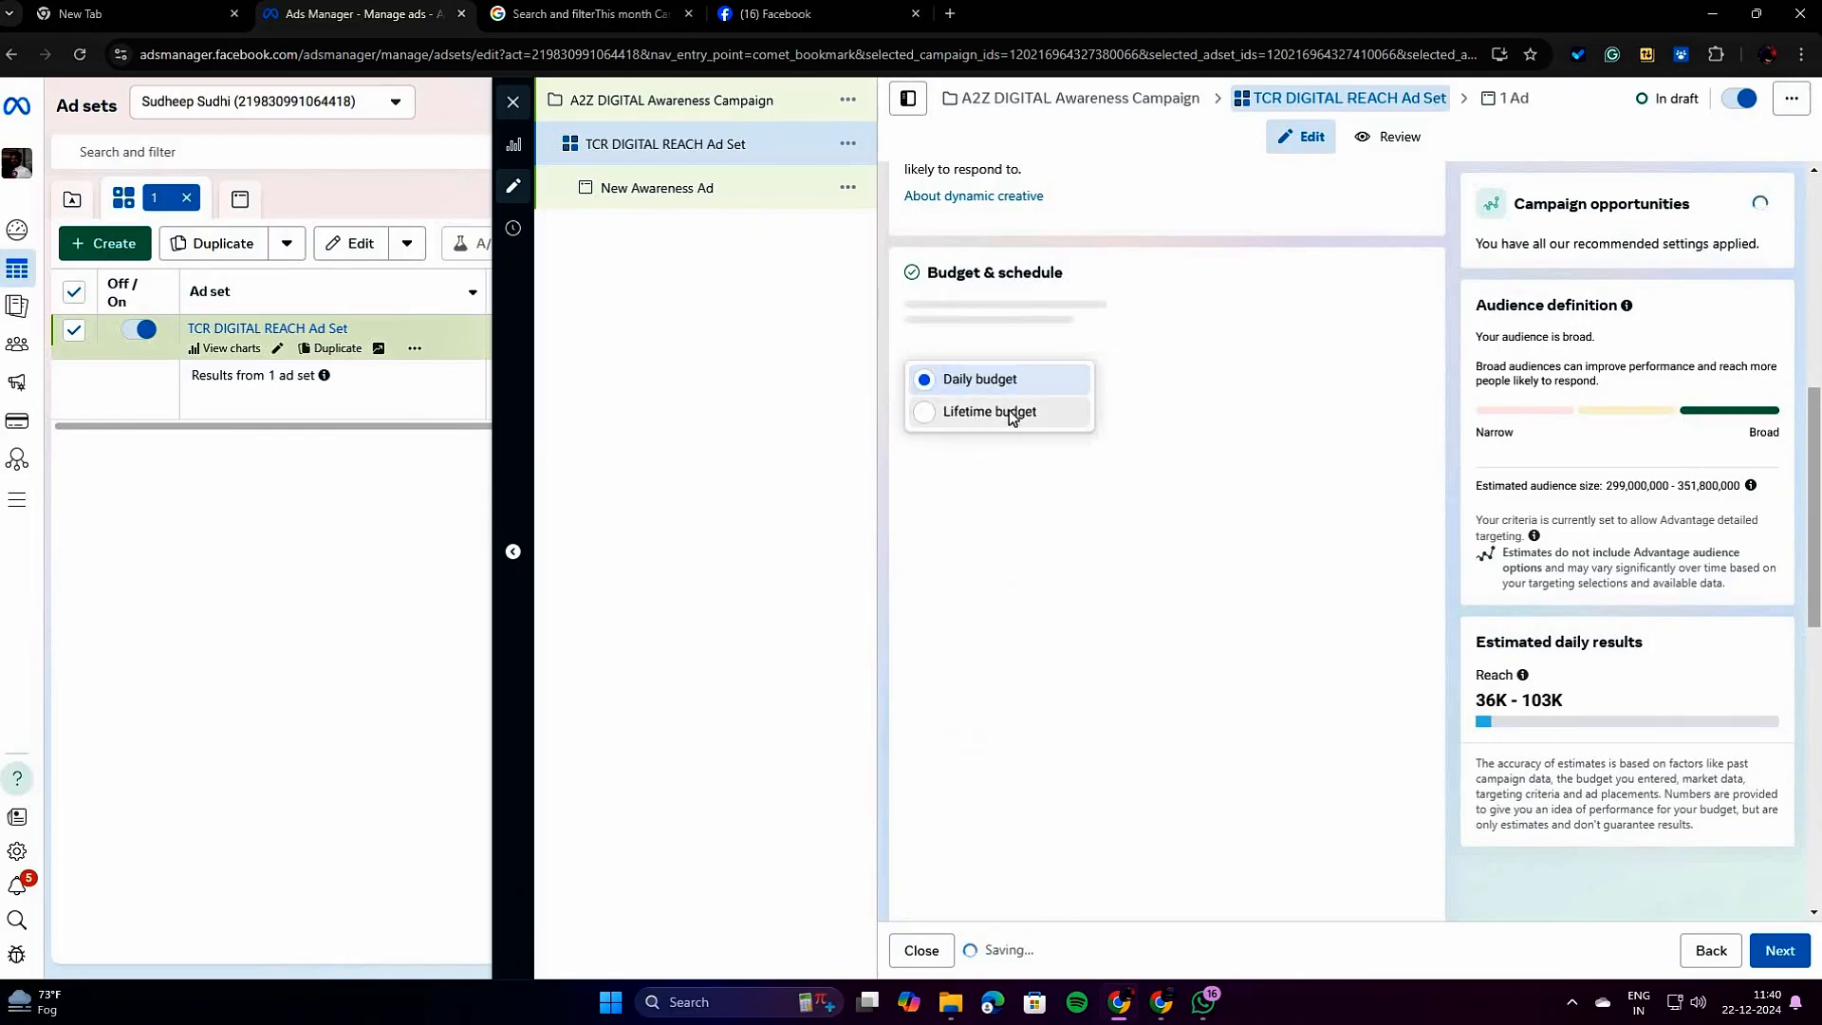
pyautogui.click(1010, 412)
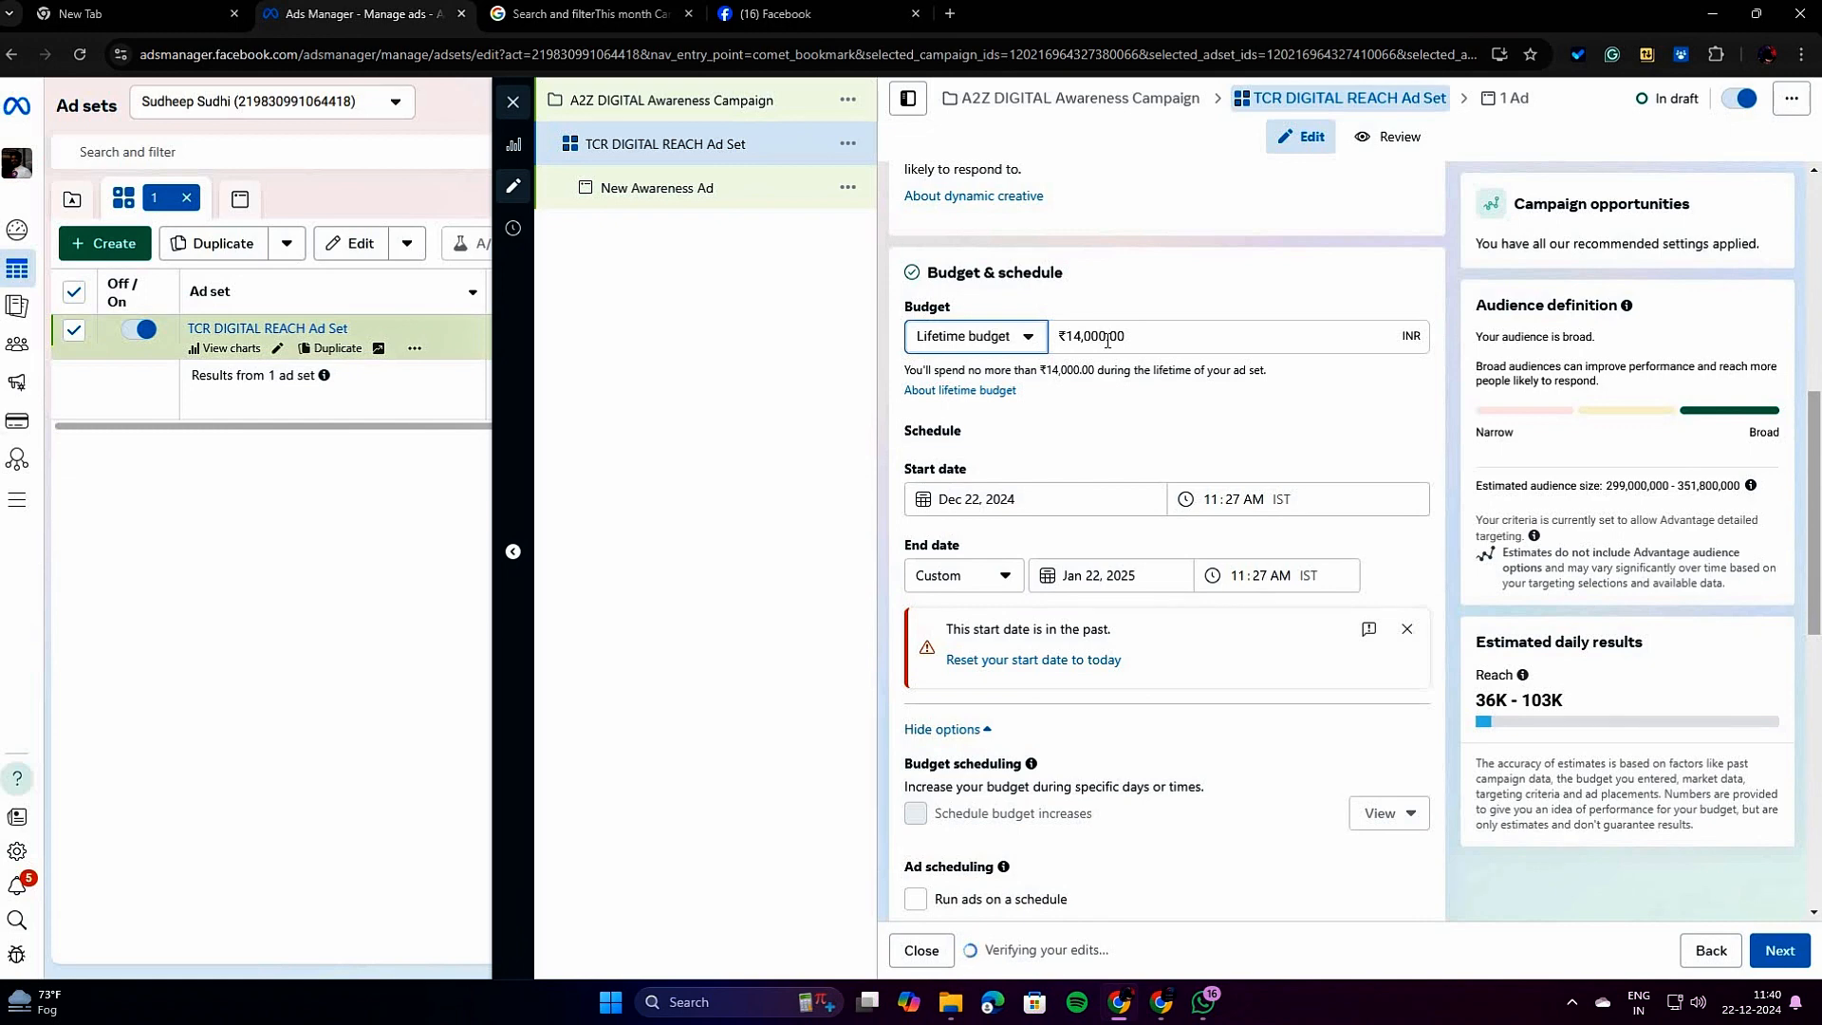
pyautogui.moveTo(1107, 341); pyautogui.dragTo(1072, 340)
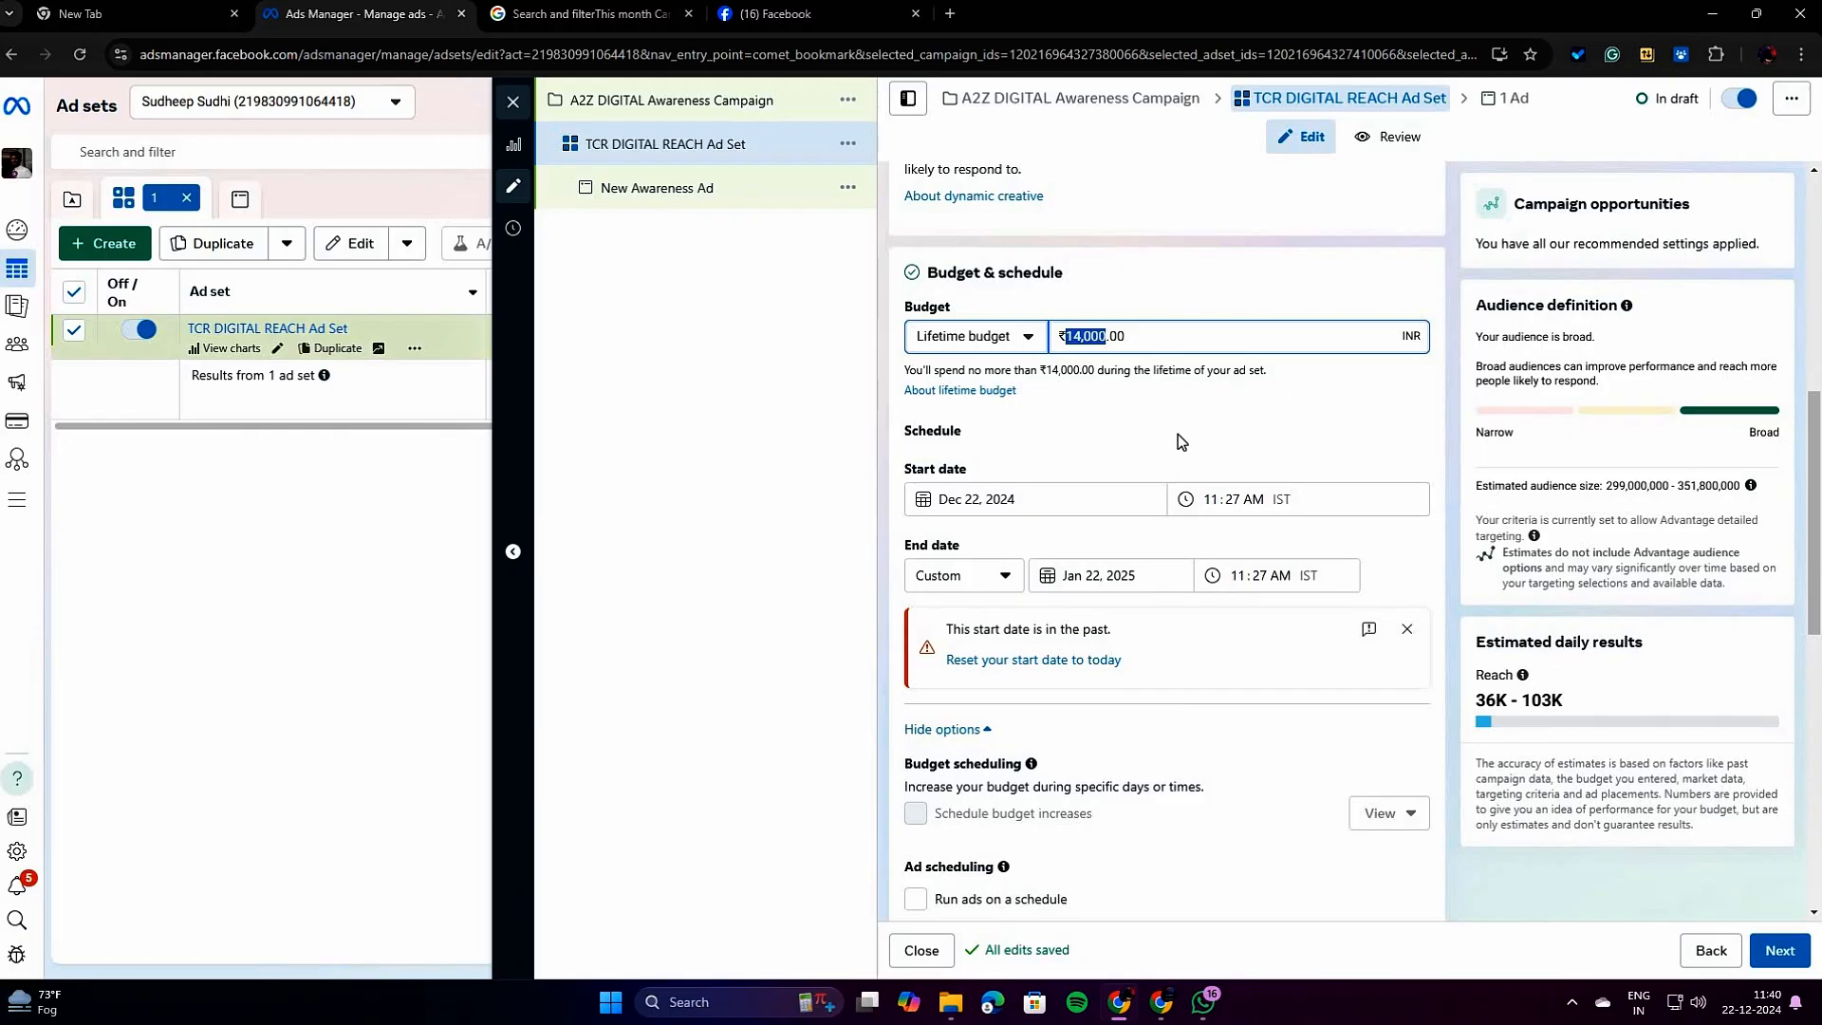
pyautogui.click(1004, 343)
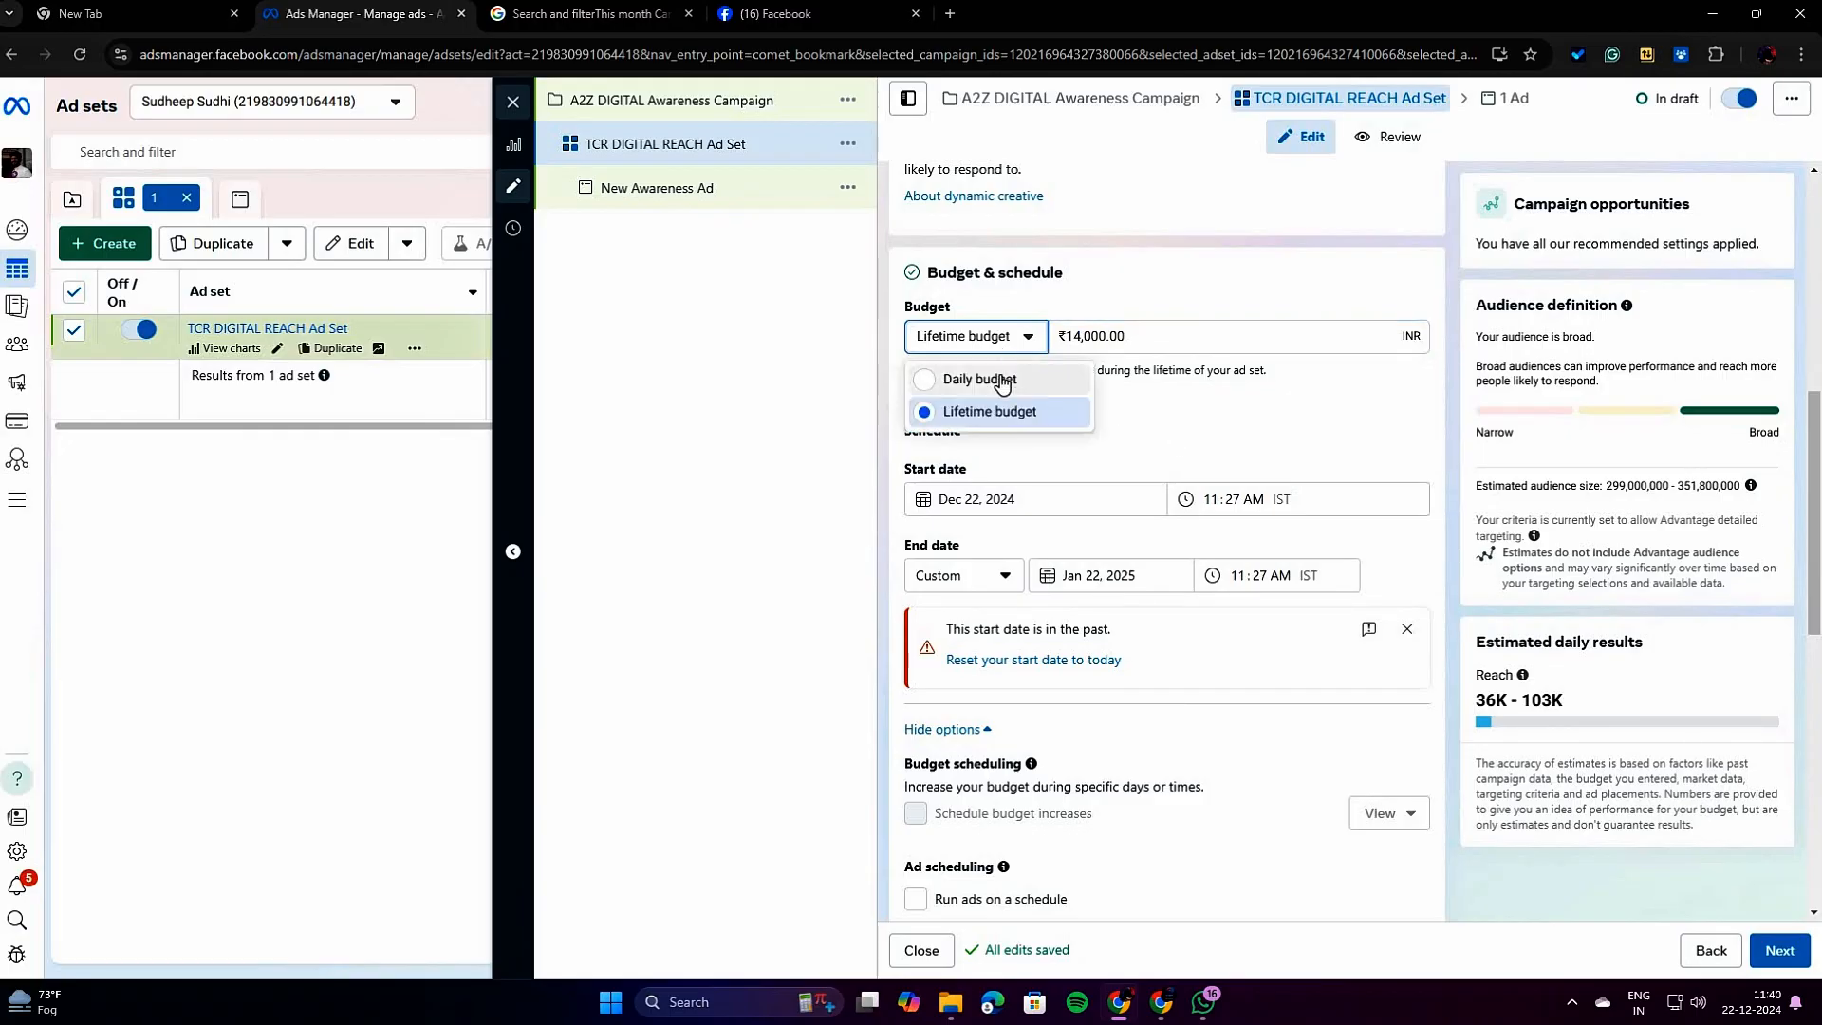
pyautogui.click(1002, 381)
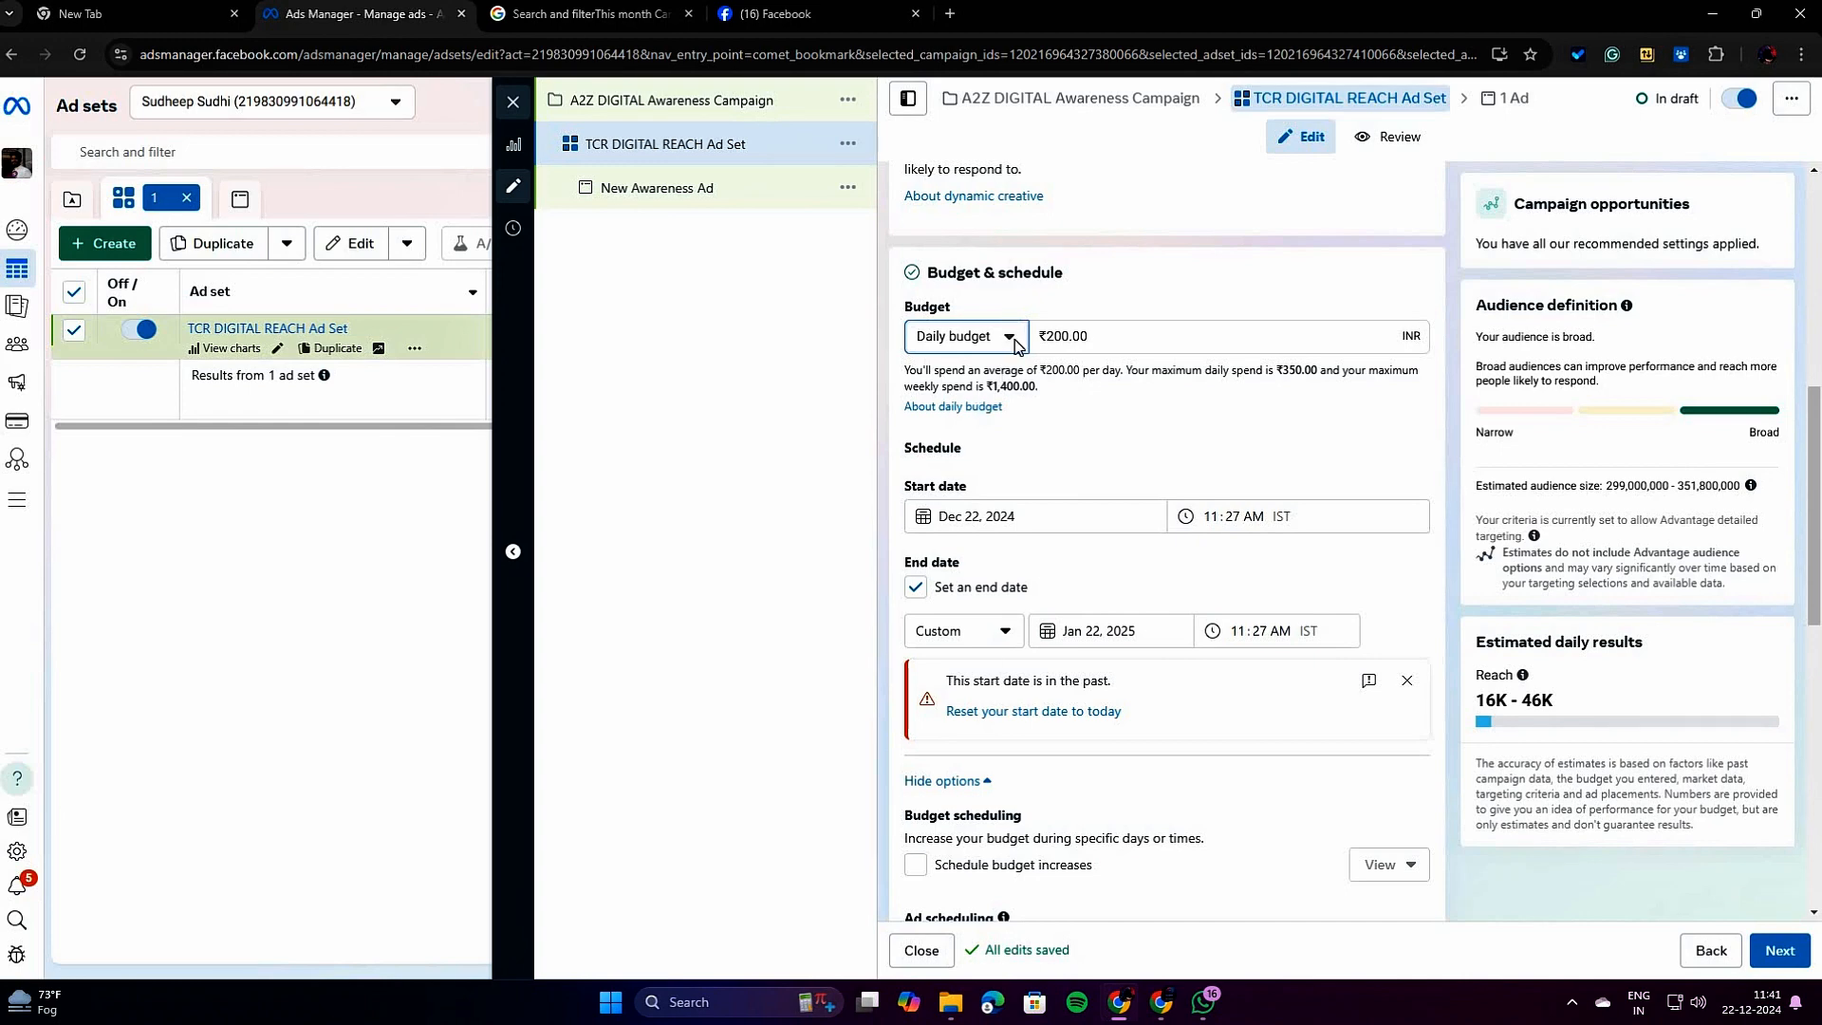
# Set the ad set's budget type to Lifetime budget and enable running ads on a schedule.
pyautogui.click(1014, 341)
pyautogui.click(1010, 410)
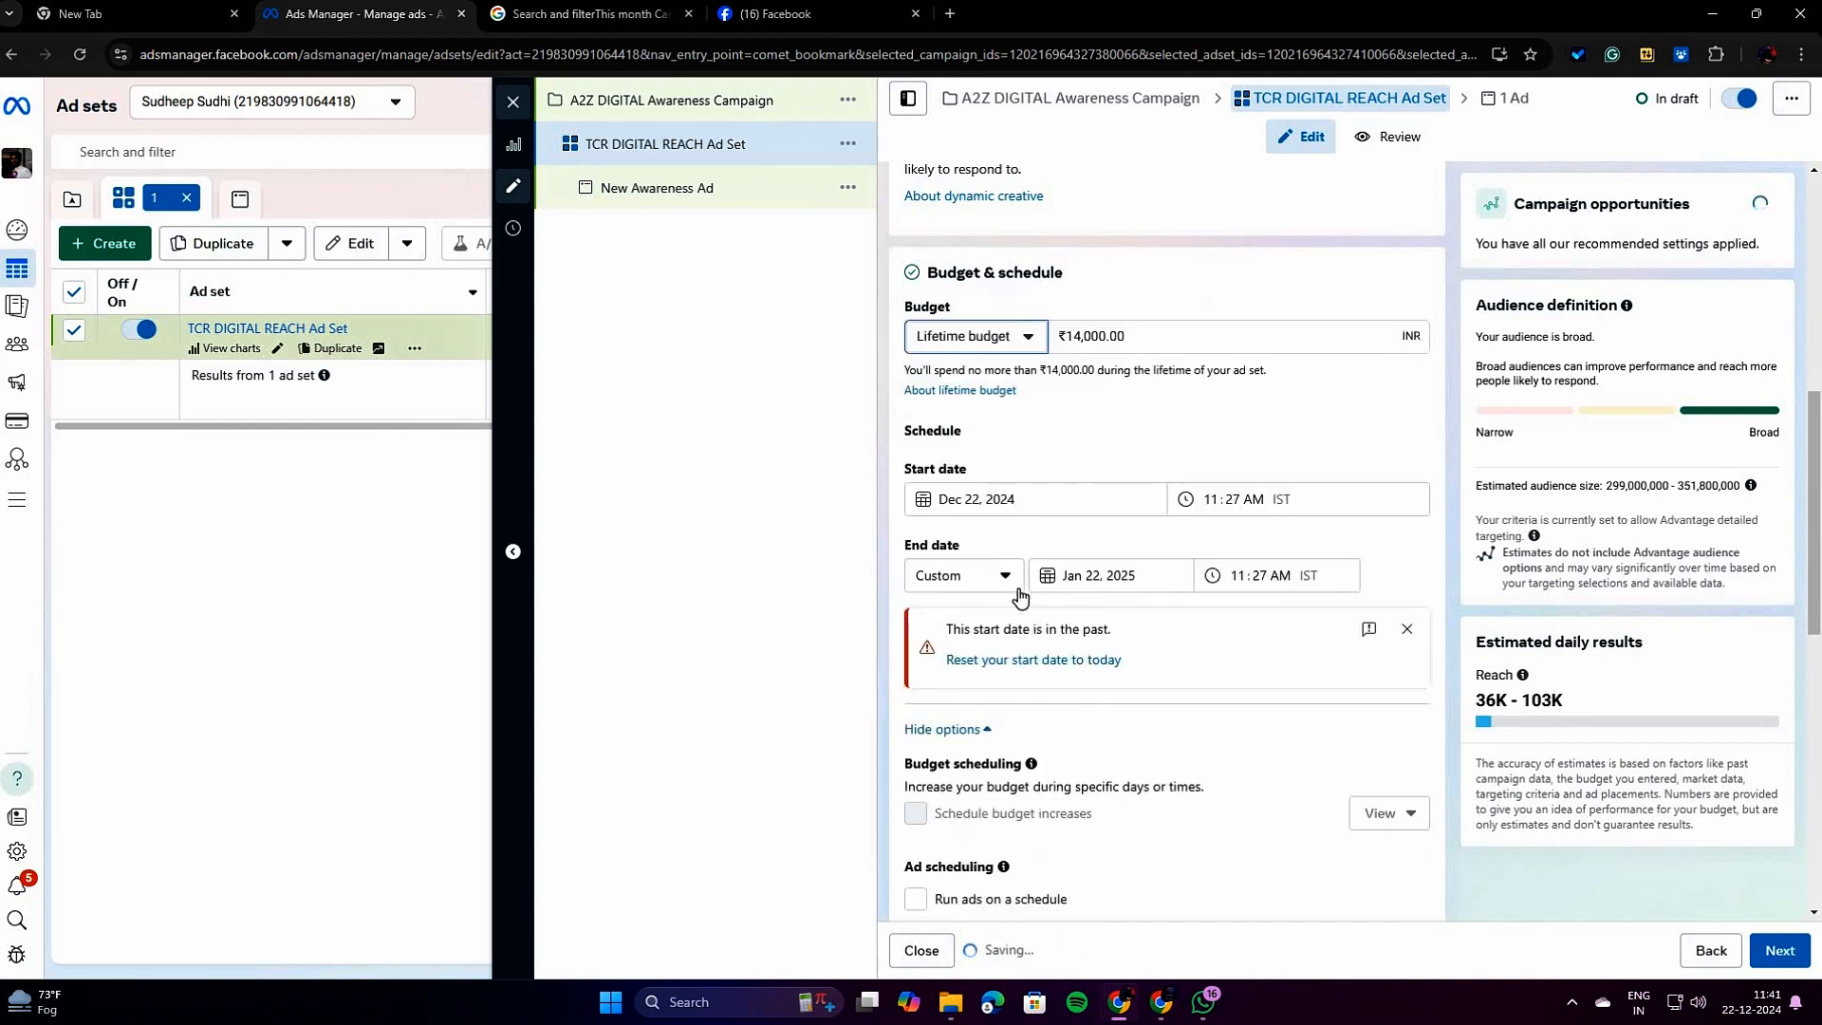
pyautogui.scroll(-7, 1177, 655)
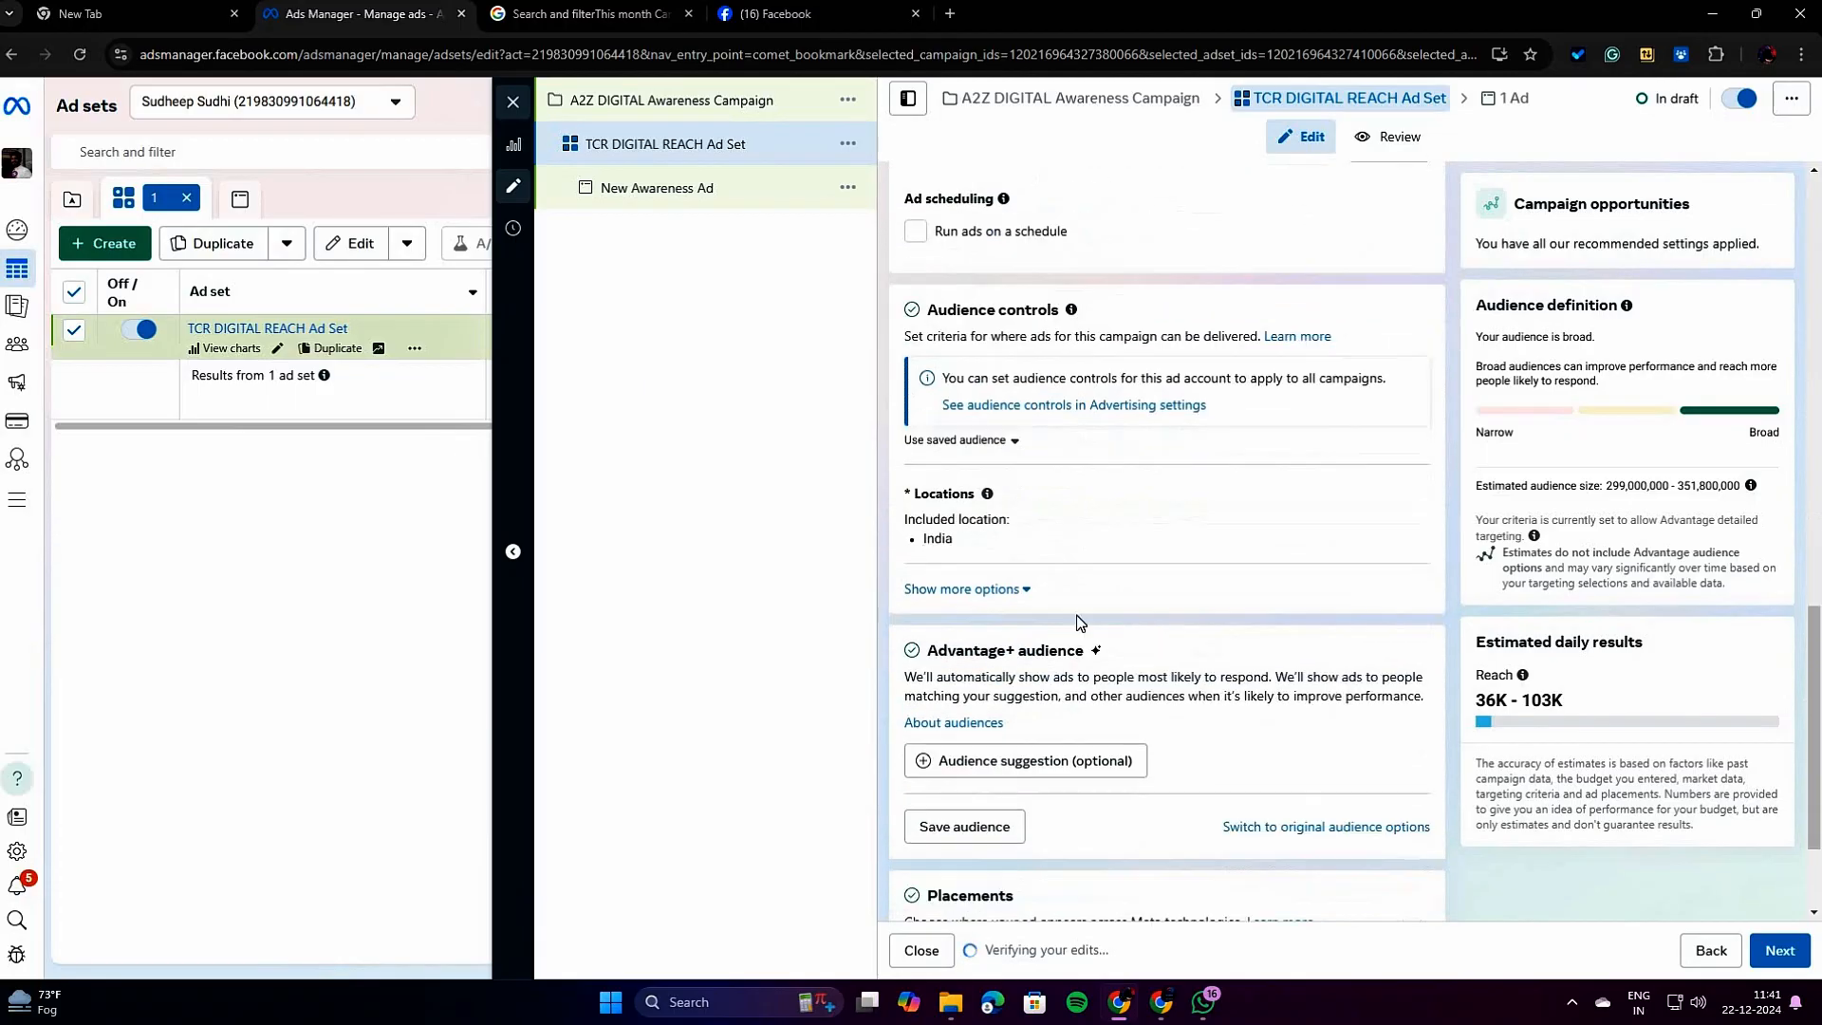
pyautogui.scroll(4, 1216, 659)
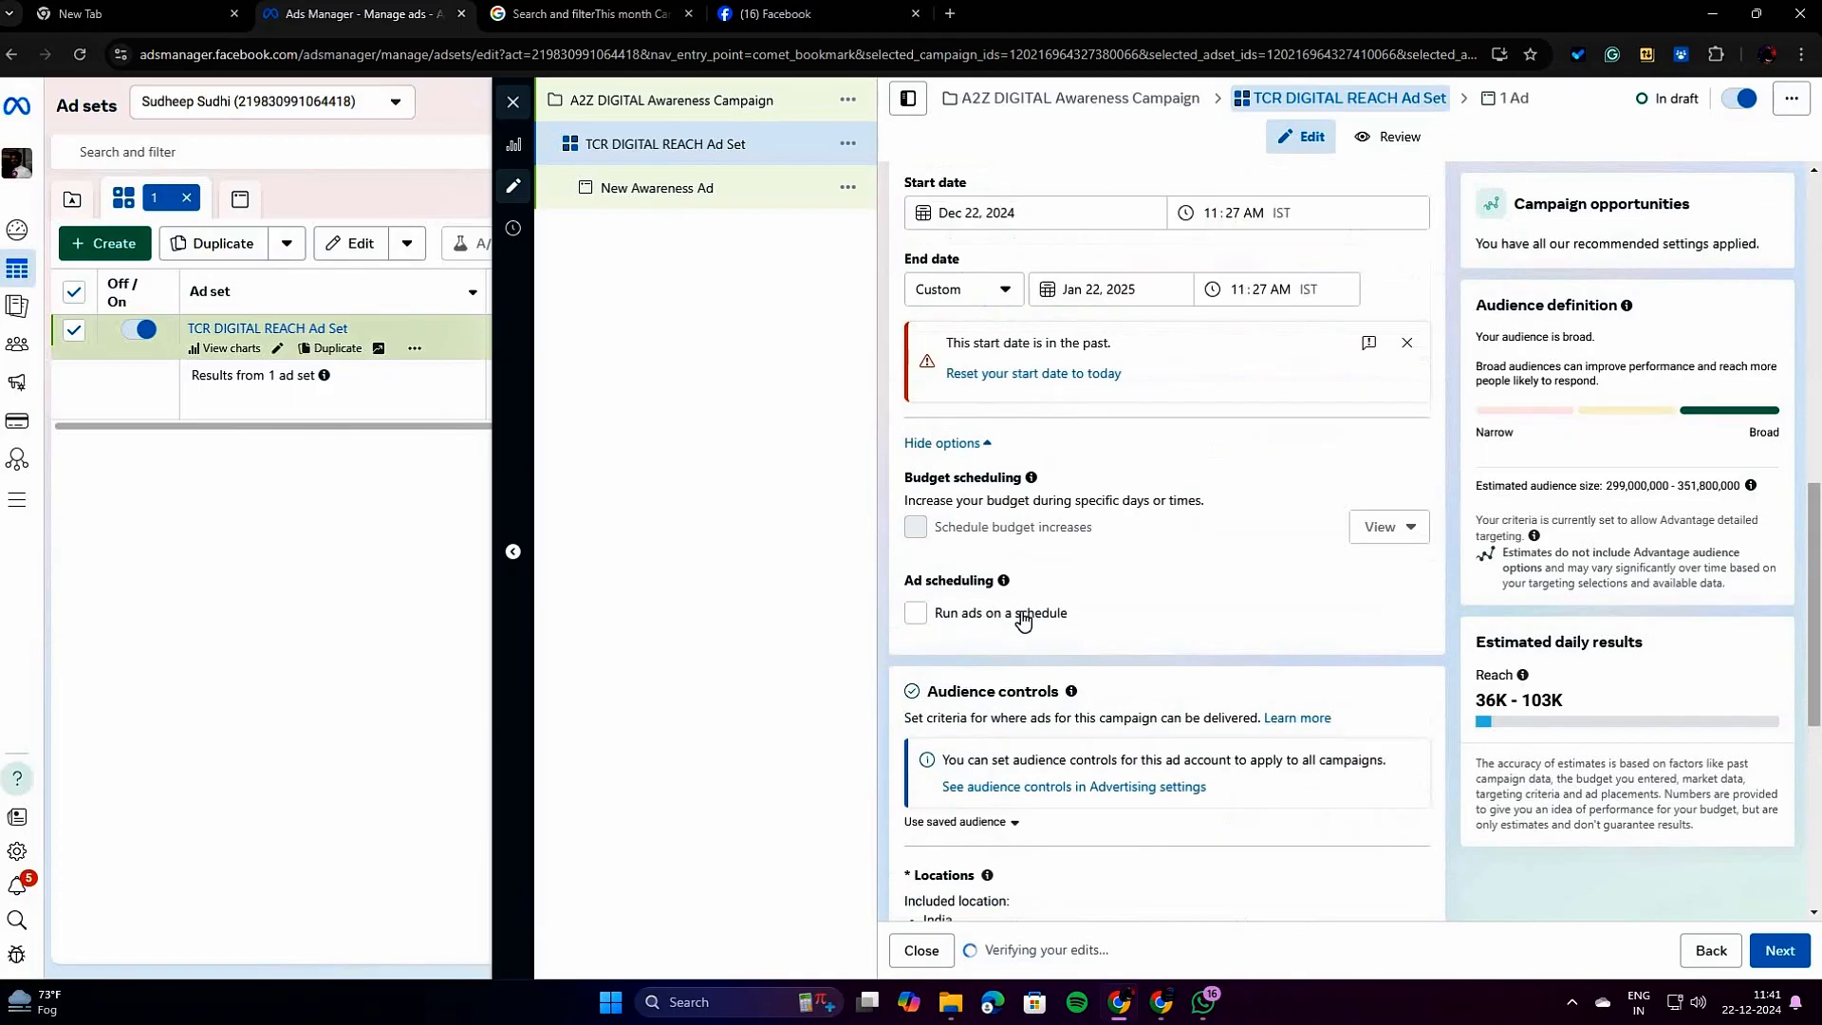
pyautogui.click(916, 614)
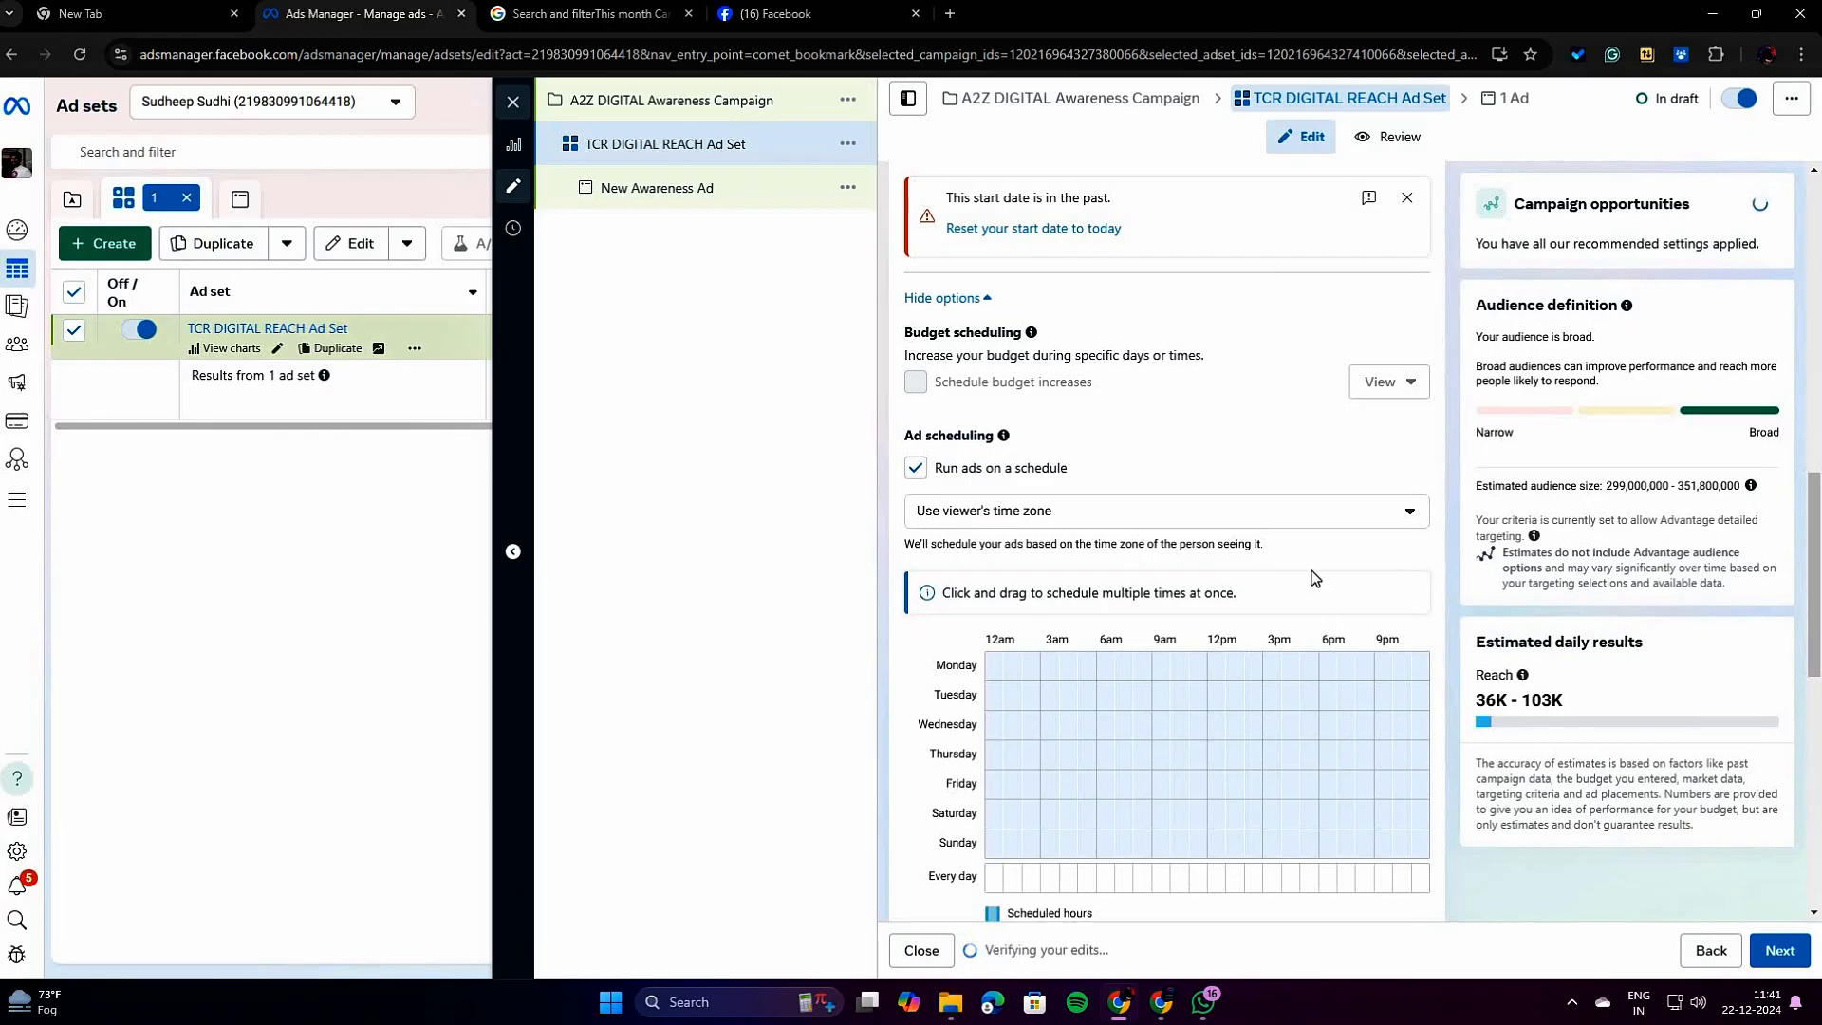
# Schedule one-hour ad slots: Wednesday 5pm, 9pm; Thursday 12am, 5am, 8am, 12pm; Friday 3pm; Saturday 3am, 10am, 5pm; Sunday 3pm, 9pm.
pyautogui.scroll(-3, 1314, 577)
pyautogui.click(1179, 622)
pyautogui.click(1310, 623)
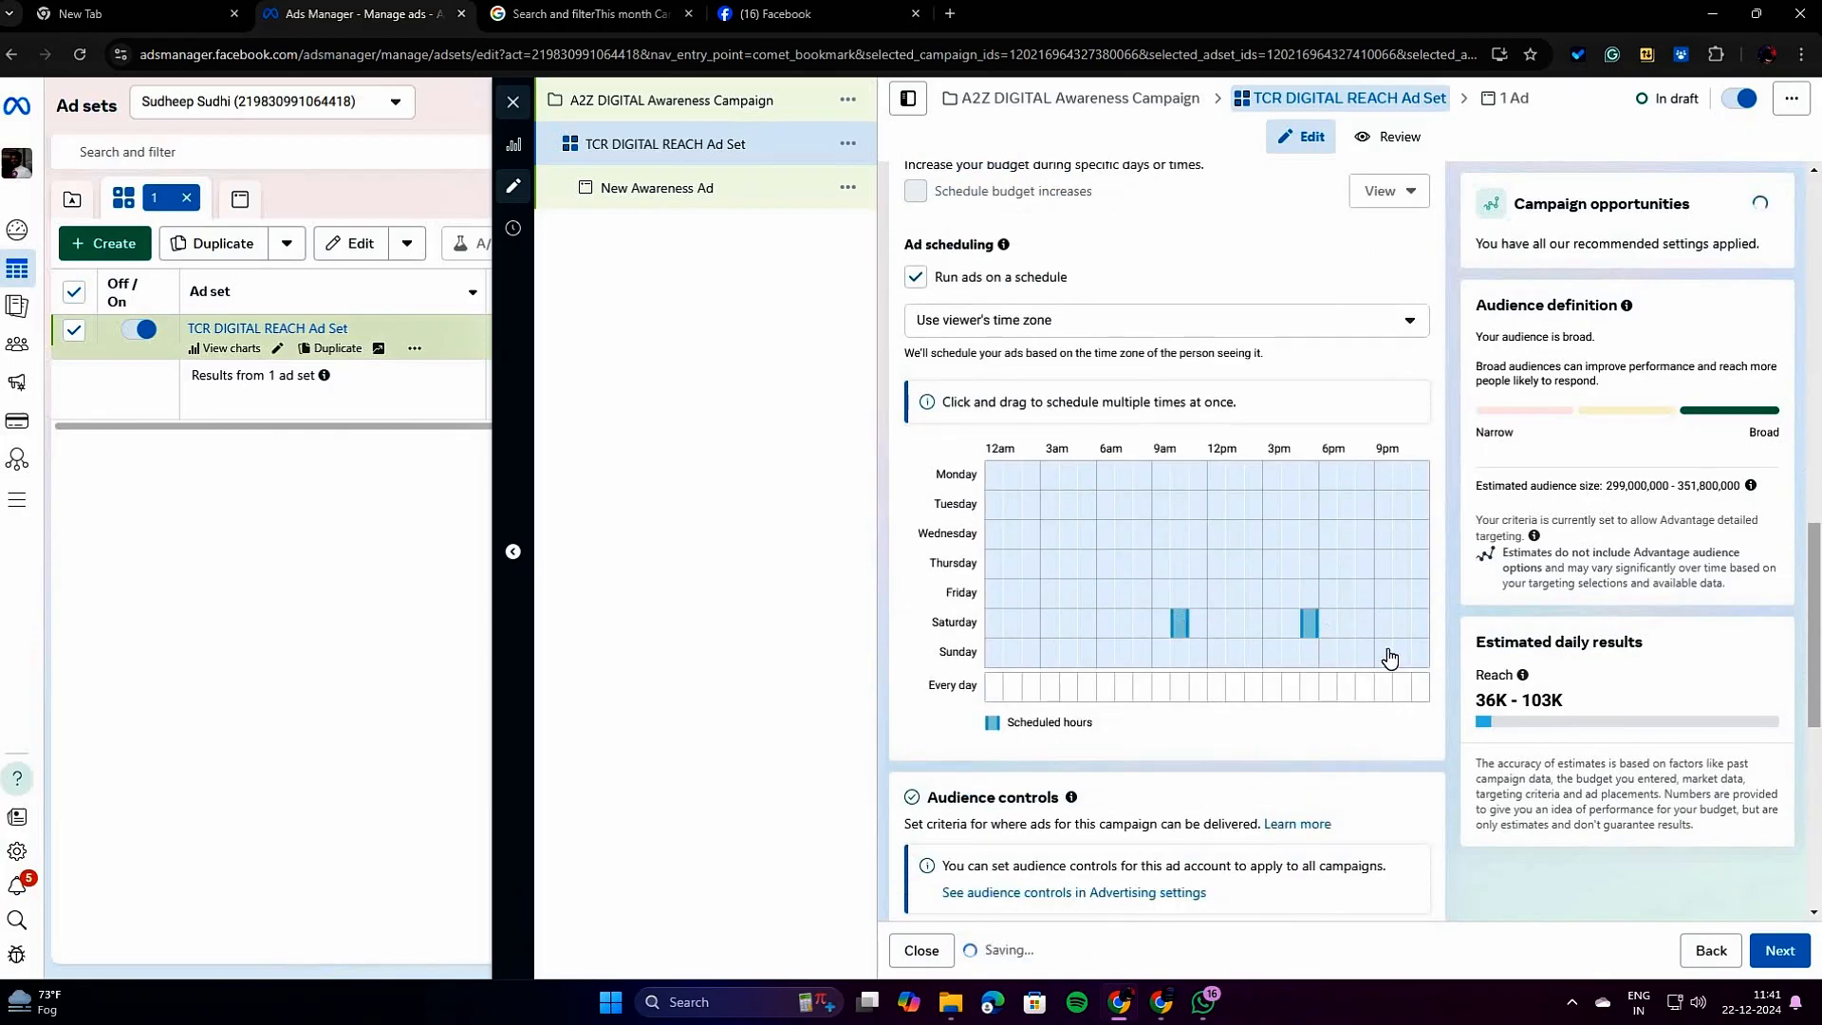
pyautogui.click(1384, 653)
pyautogui.click(1272, 593)
pyautogui.click(1086, 564)
pyautogui.click(1050, 622)
pyautogui.click(994, 564)
pyautogui.click(1384, 534)
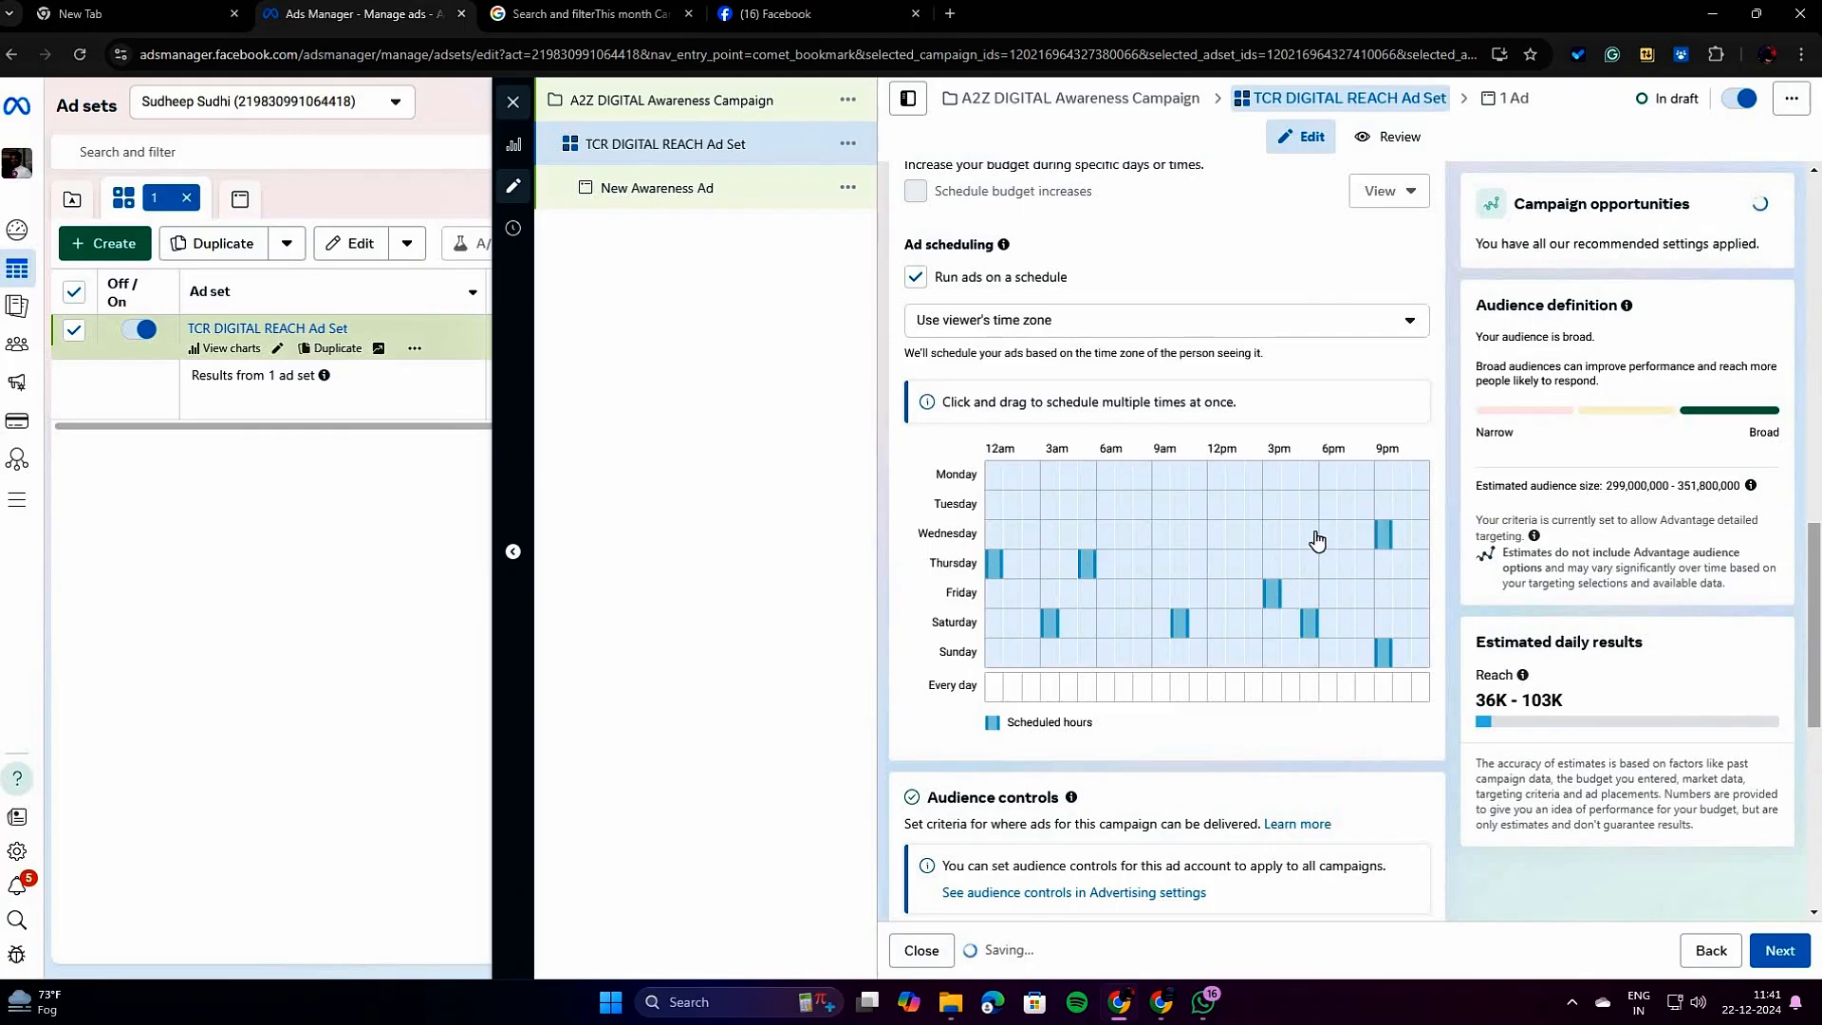
pyautogui.click(1310, 535)
pyautogui.click(1217, 564)
pyautogui.click(1143, 563)
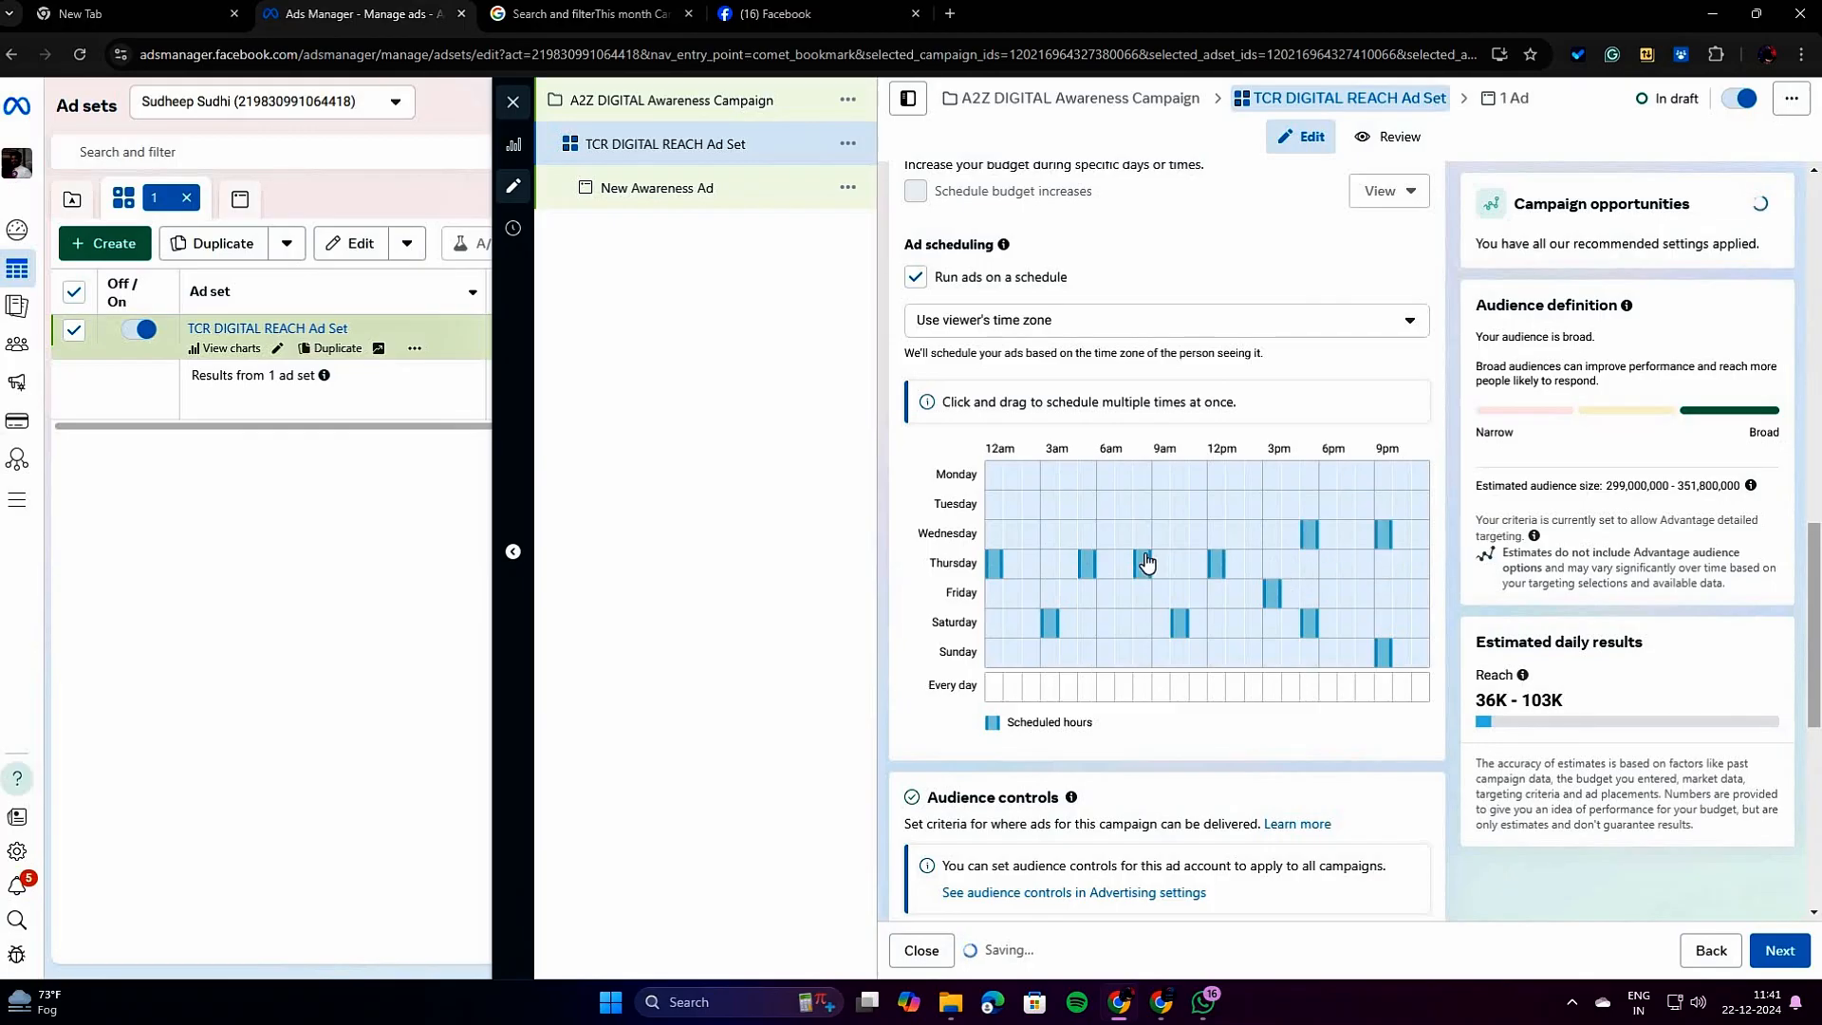
pyautogui.click(1273, 653)
# Review the ad set's lifetime budget and start and end dates together with the hourly ad schedule grid.
pyautogui.scroll(3, 1154, 646)
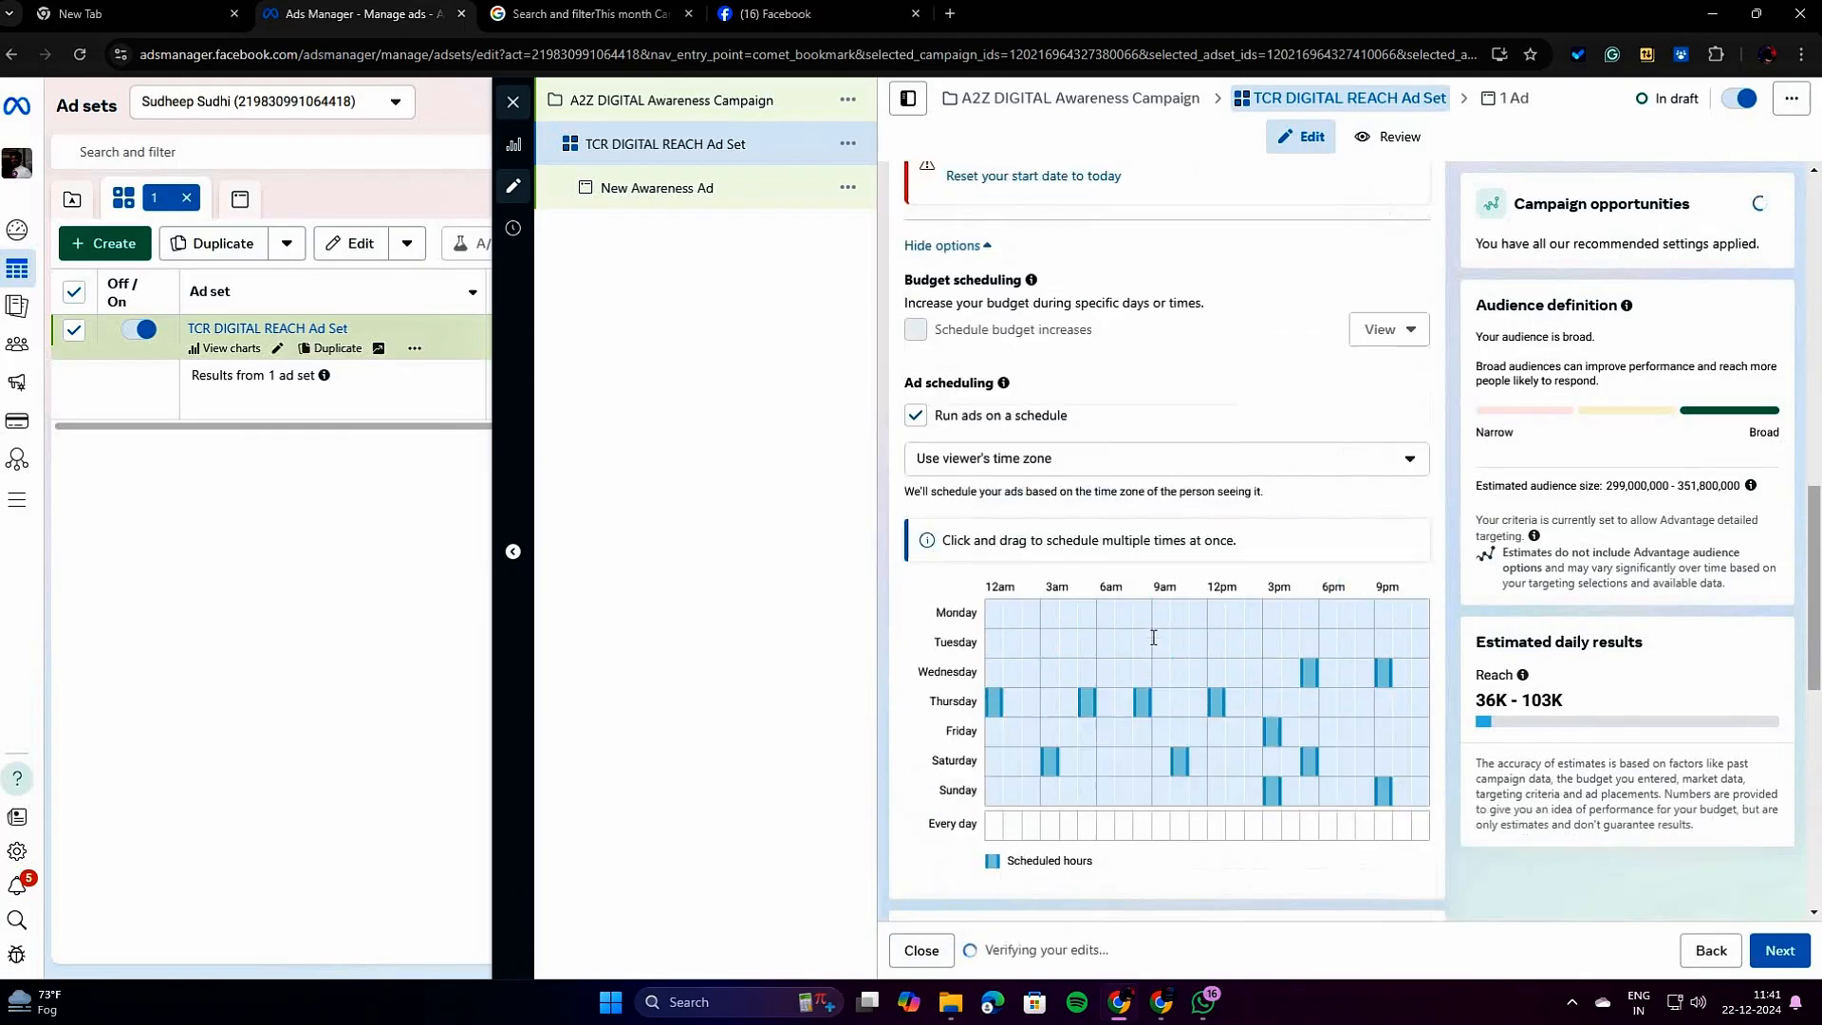
pyautogui.scroll(5, 1173, 565)
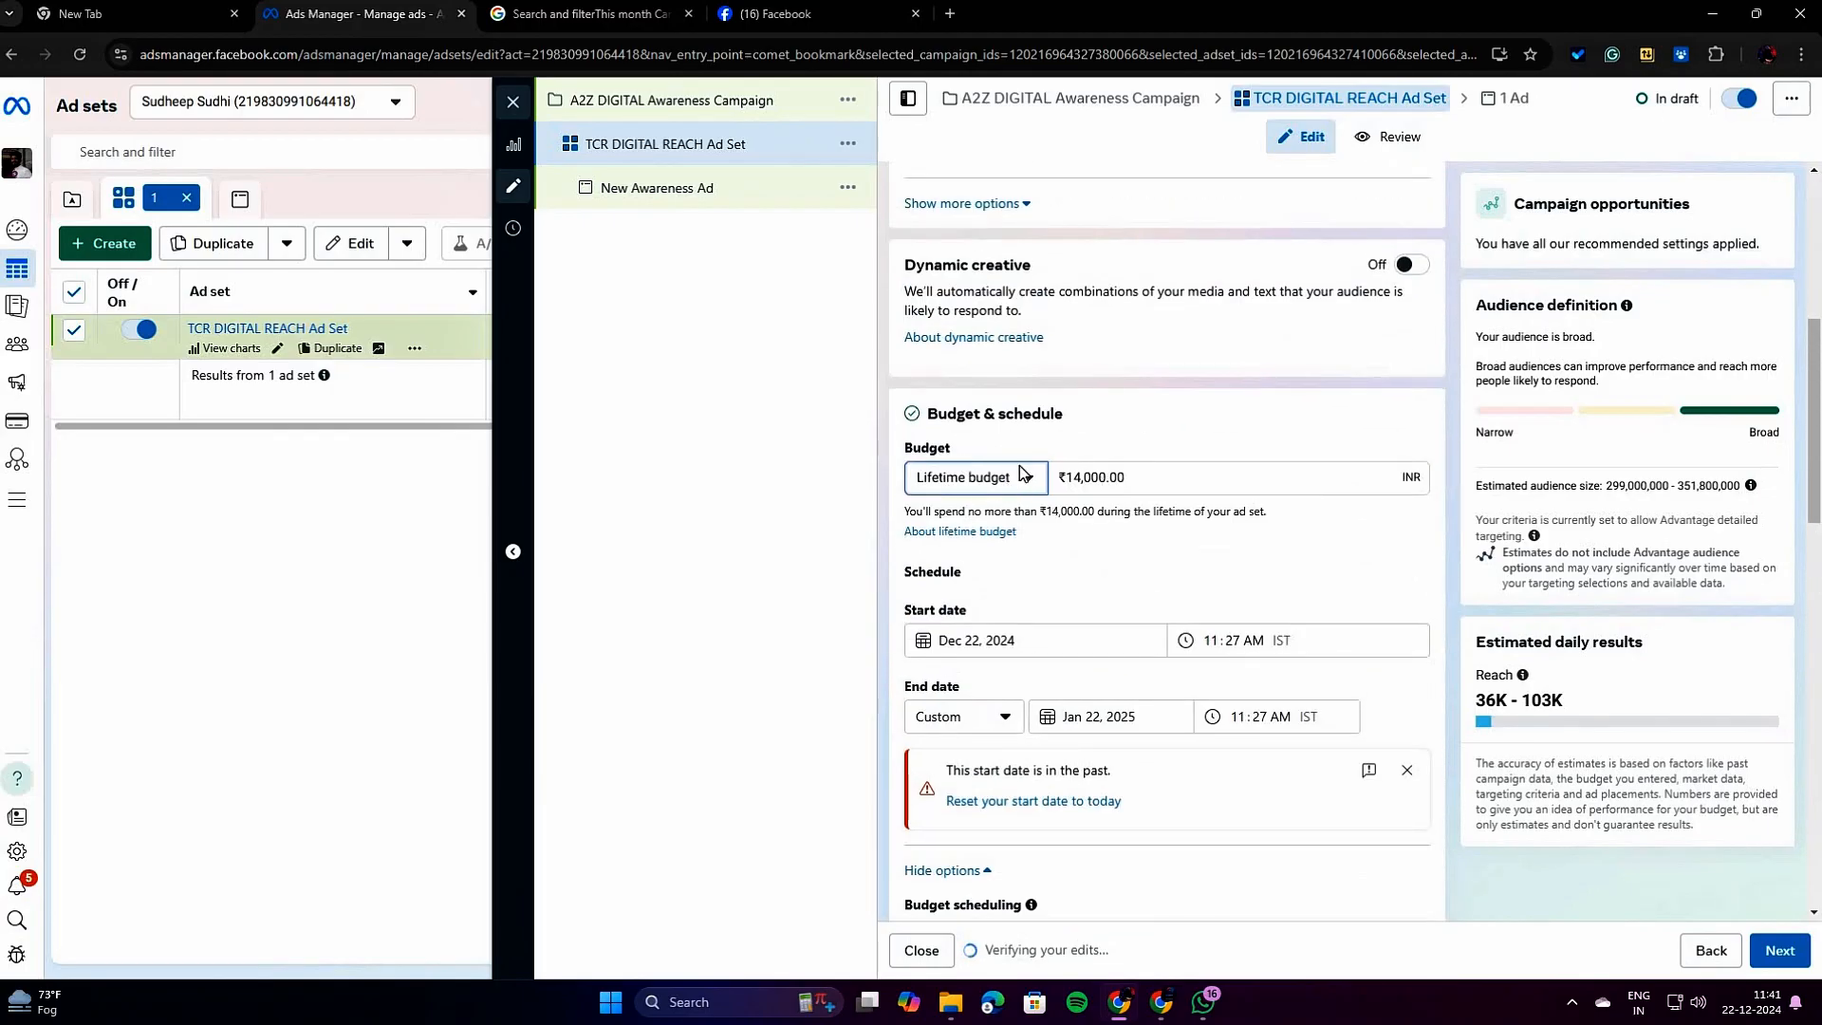
pyautogui.scroll(-4, 1208, 708)
pyautogui.scroll(-4, 1207, 707)
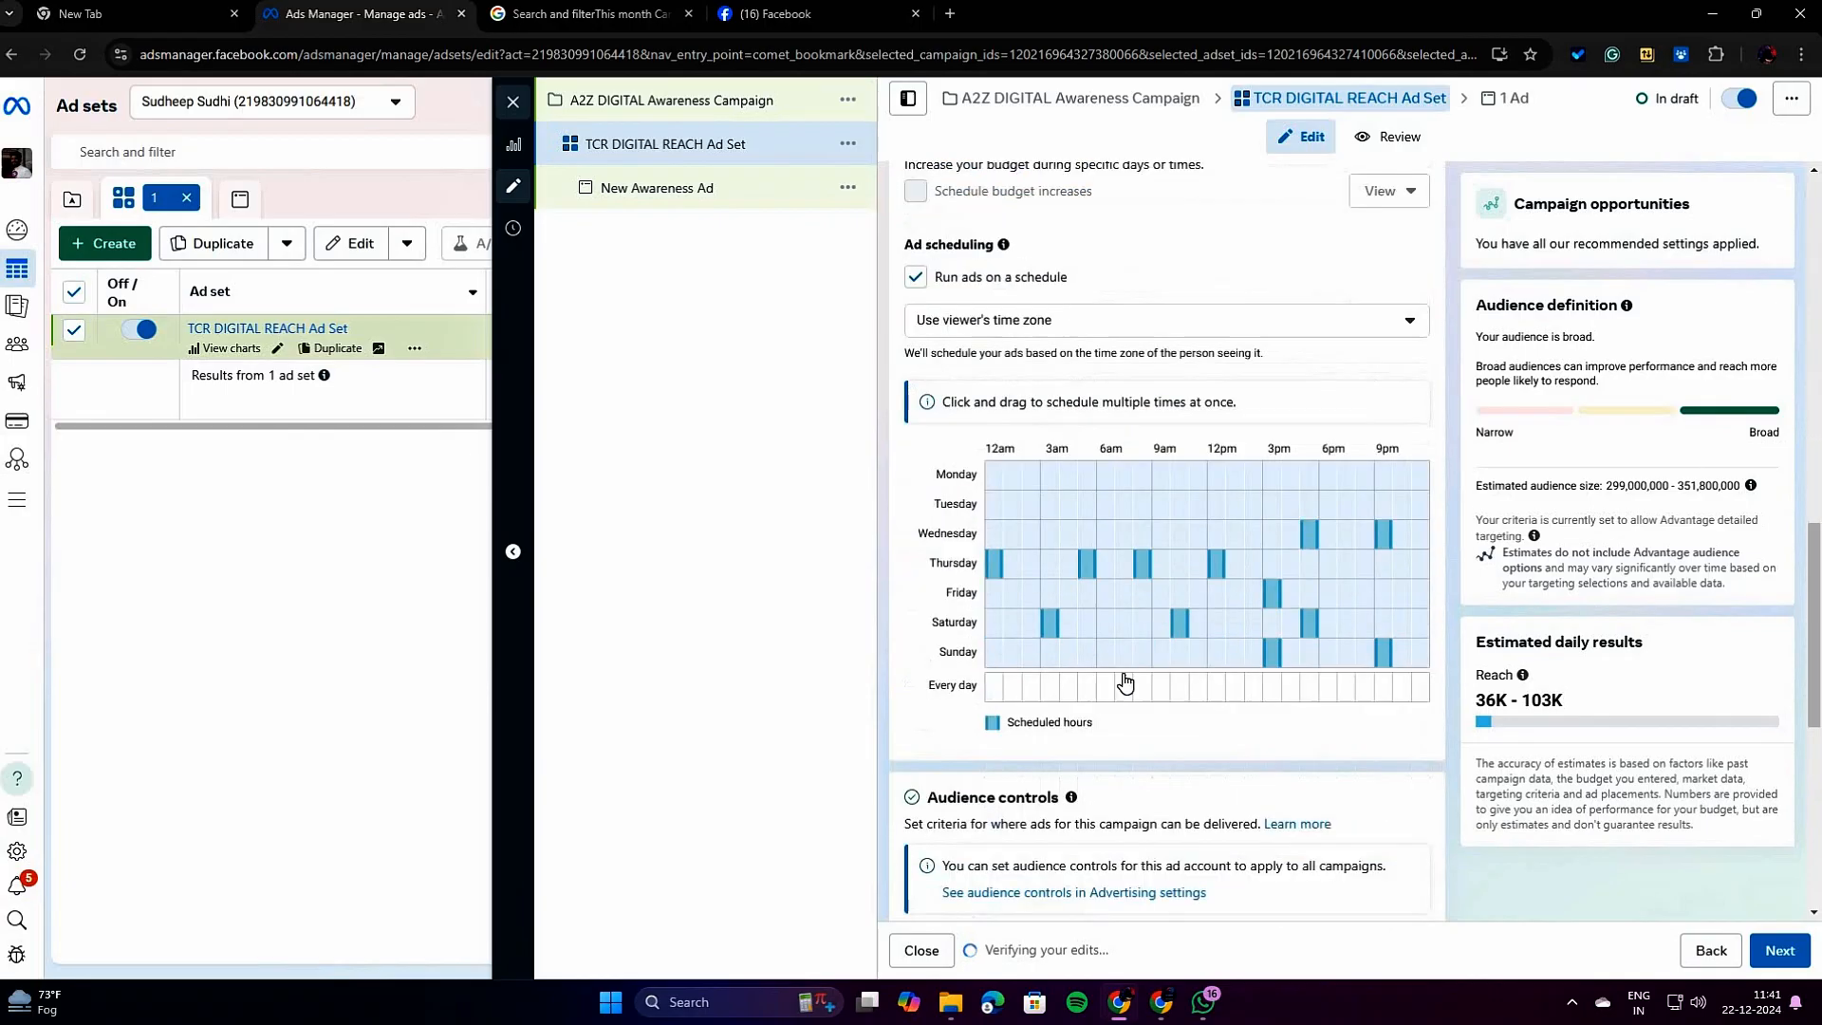
pyautogui.scroll(5, 1180, 596)
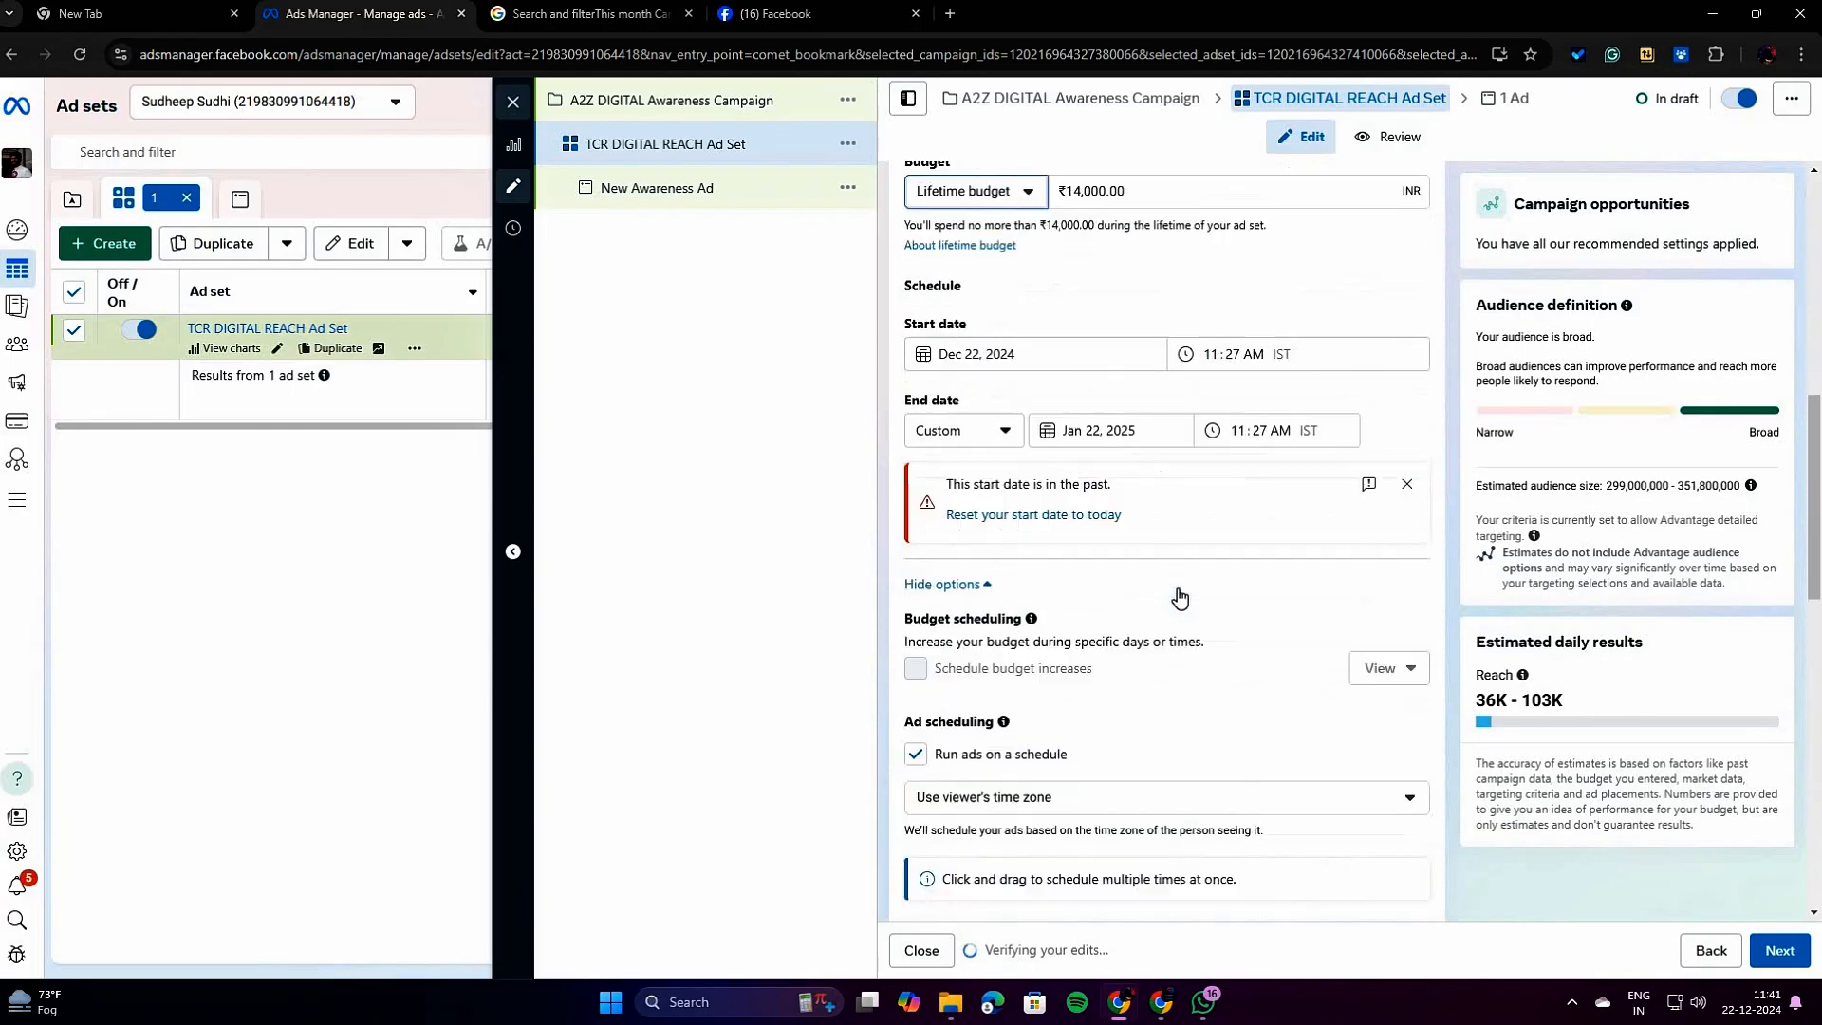
# Set the ad schedule to use this ad account's time zone (Kolkata Time).
pyautogui.scroll(-2, 1137, 607)
pyautogui.click(1137, 610)
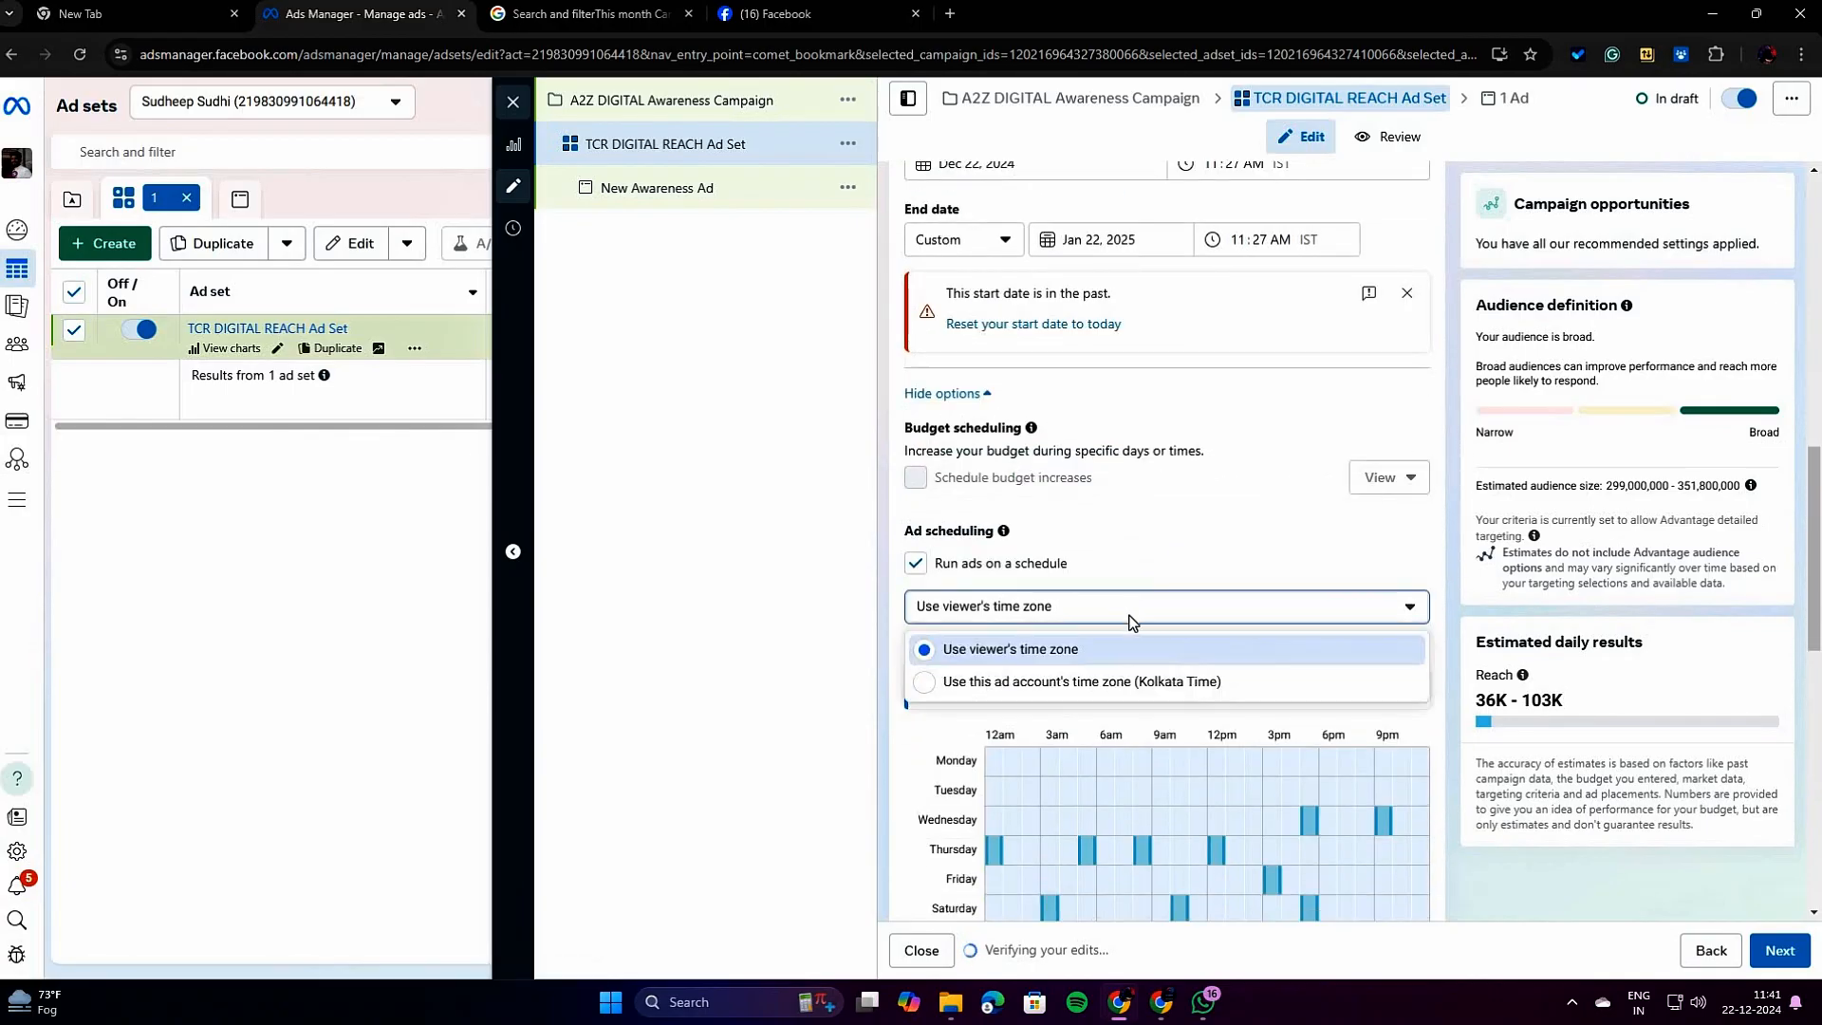
pyautogui.click(1085, 683)
pyautogui.scroll(-2, 1180, 662)
pyautogui.scroll(-2, 1180, 662)
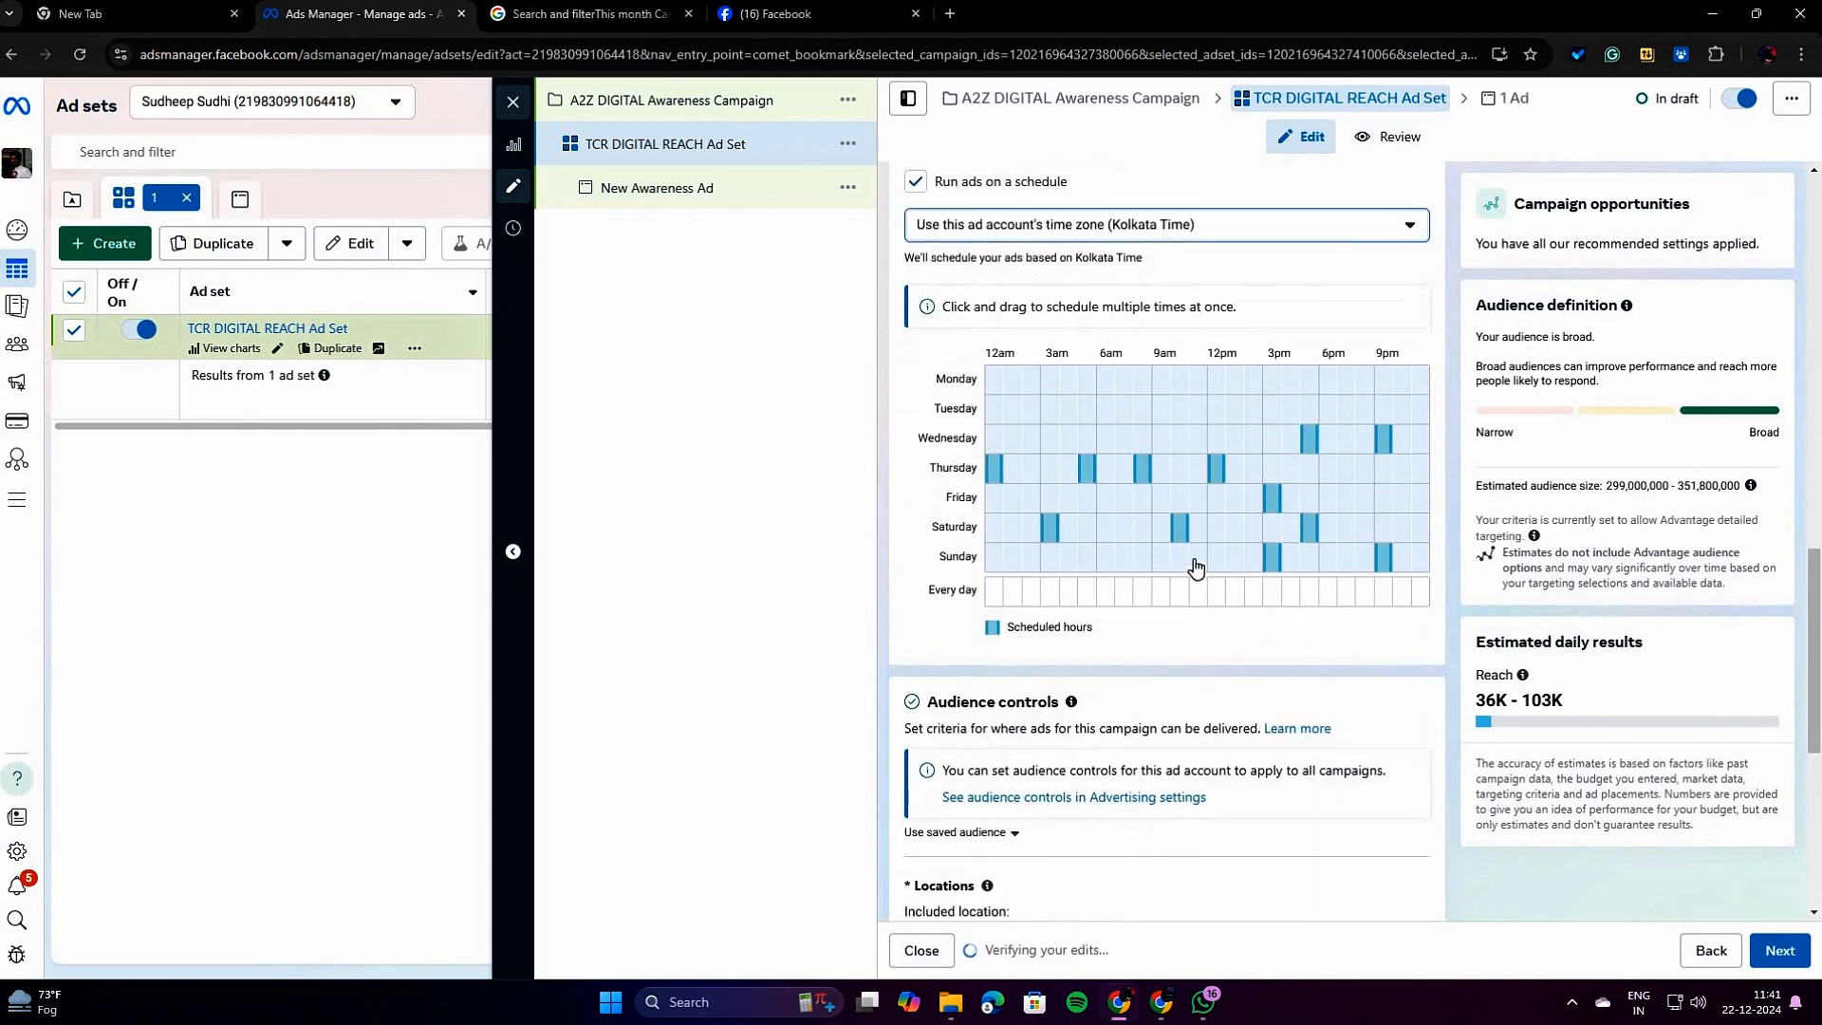
# Try a lifetime budget of ₹2,600 for the ad set.
pyautogui.scroll(10, 1172, 594)
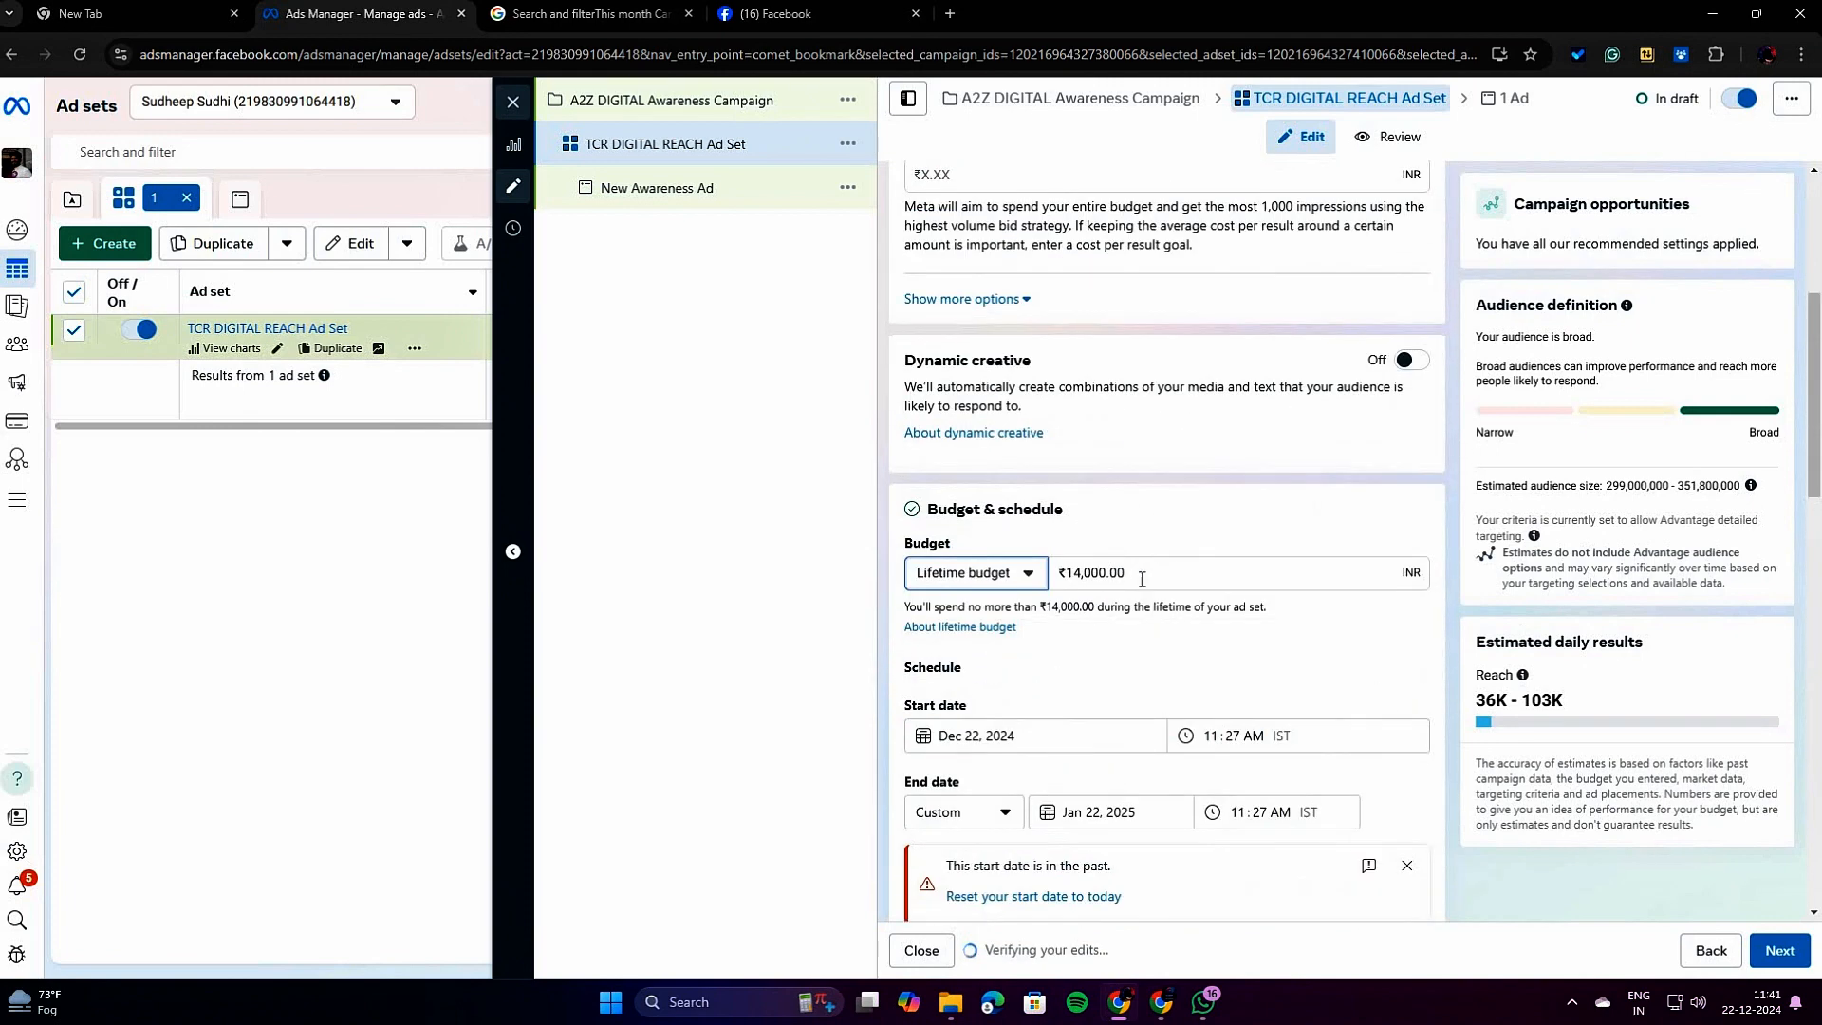
pyautogui.click(1011, 574)
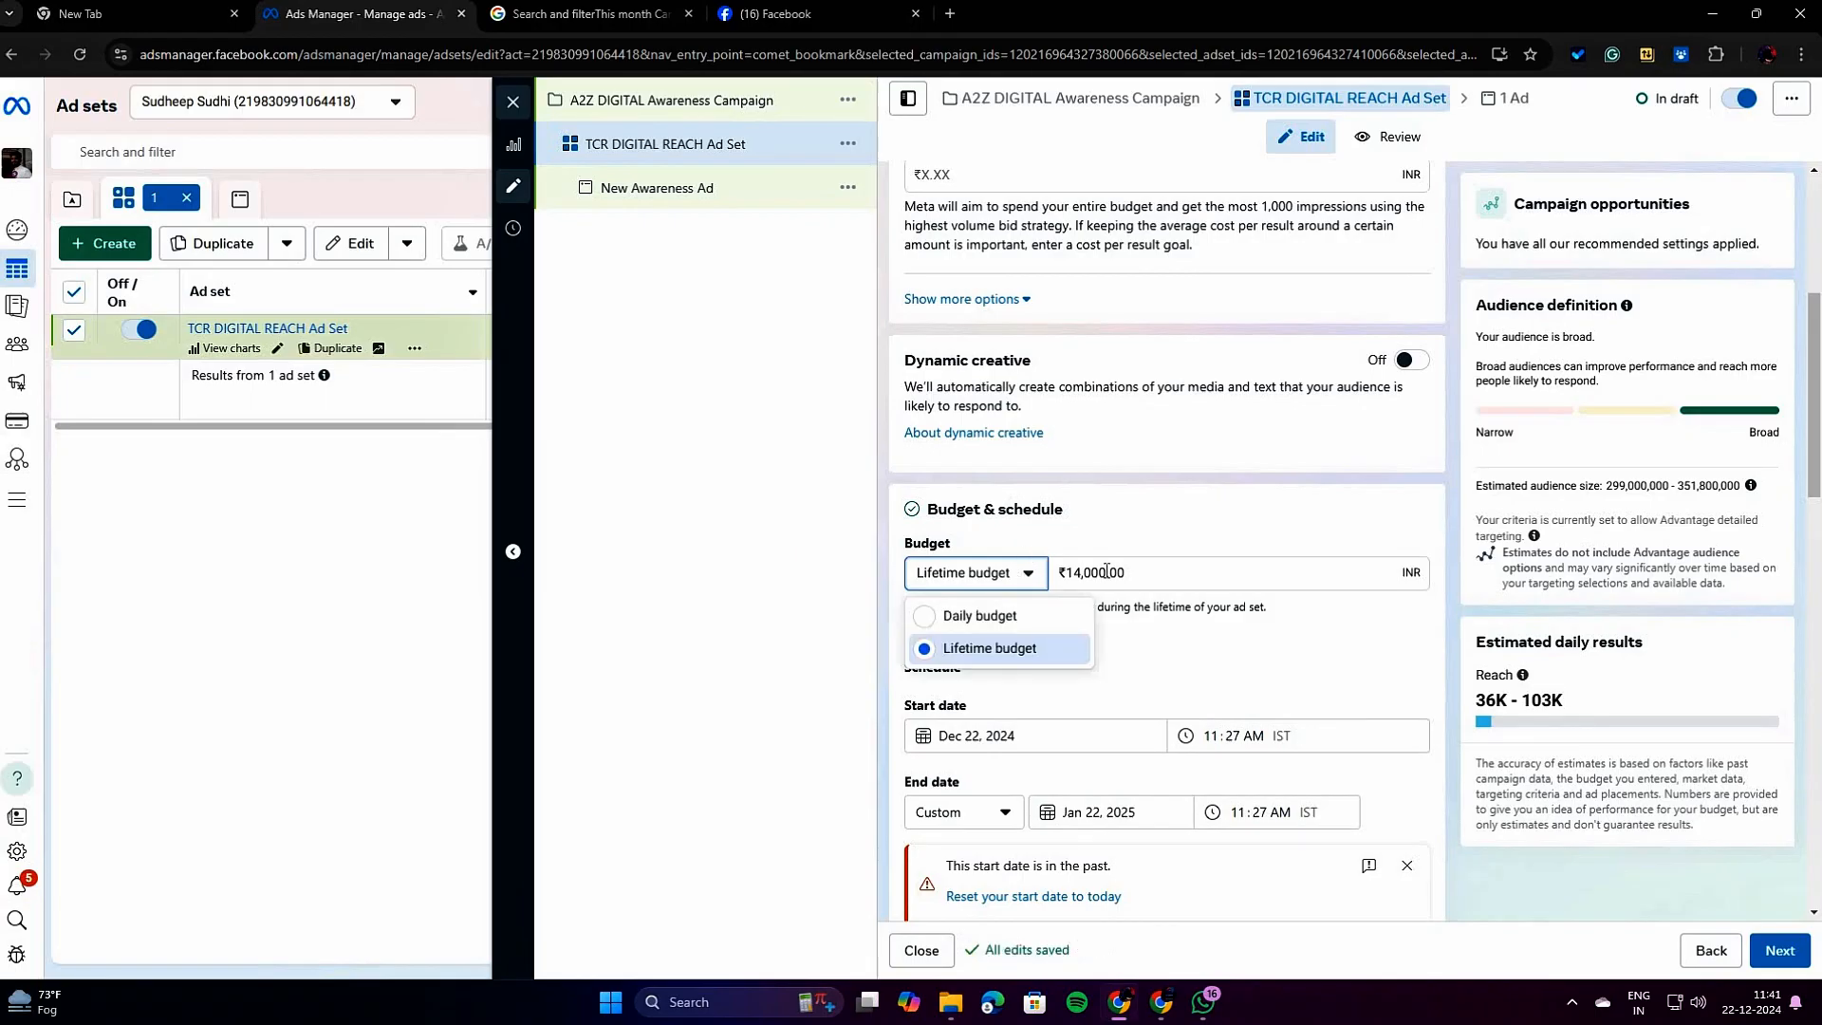
pyautogui.moveTo(1107, 573); pyautogui.dragTo(1073, 579)
pyautogui.click(1071, 578)
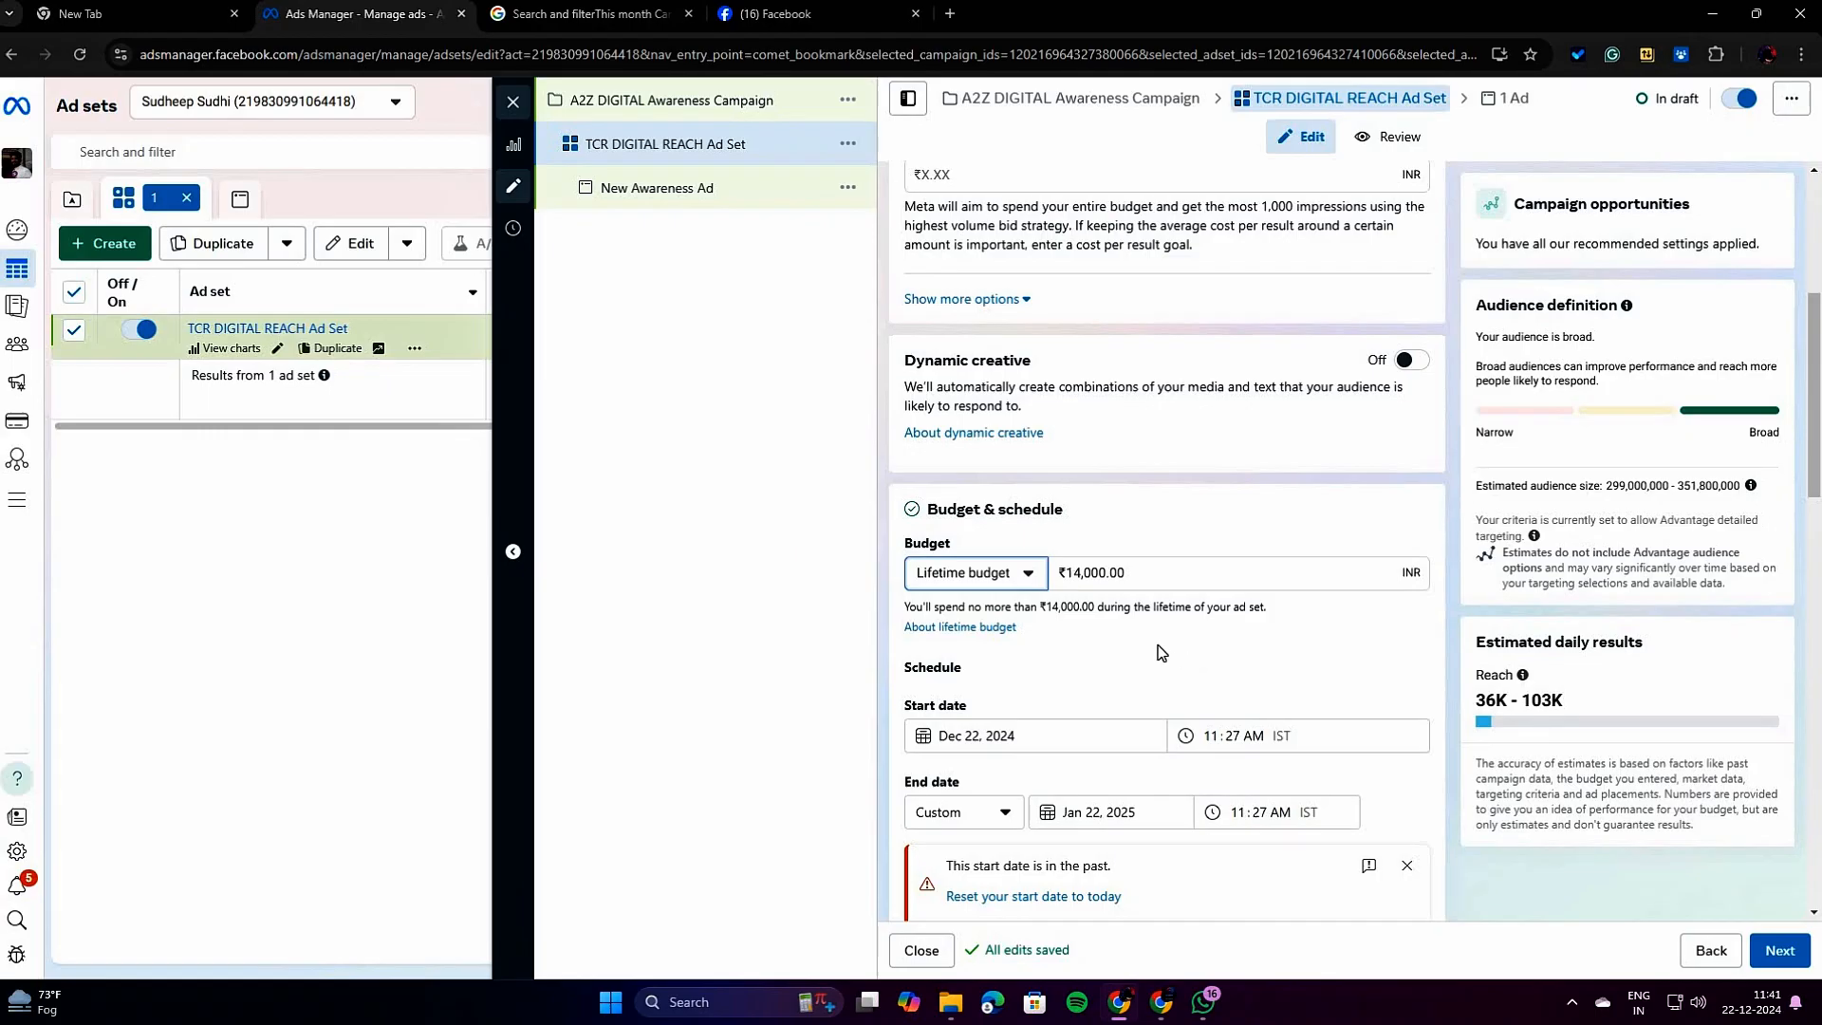
pyautogui.moveTo(1106, 573); pyautogui.dragTo(1063, 574)
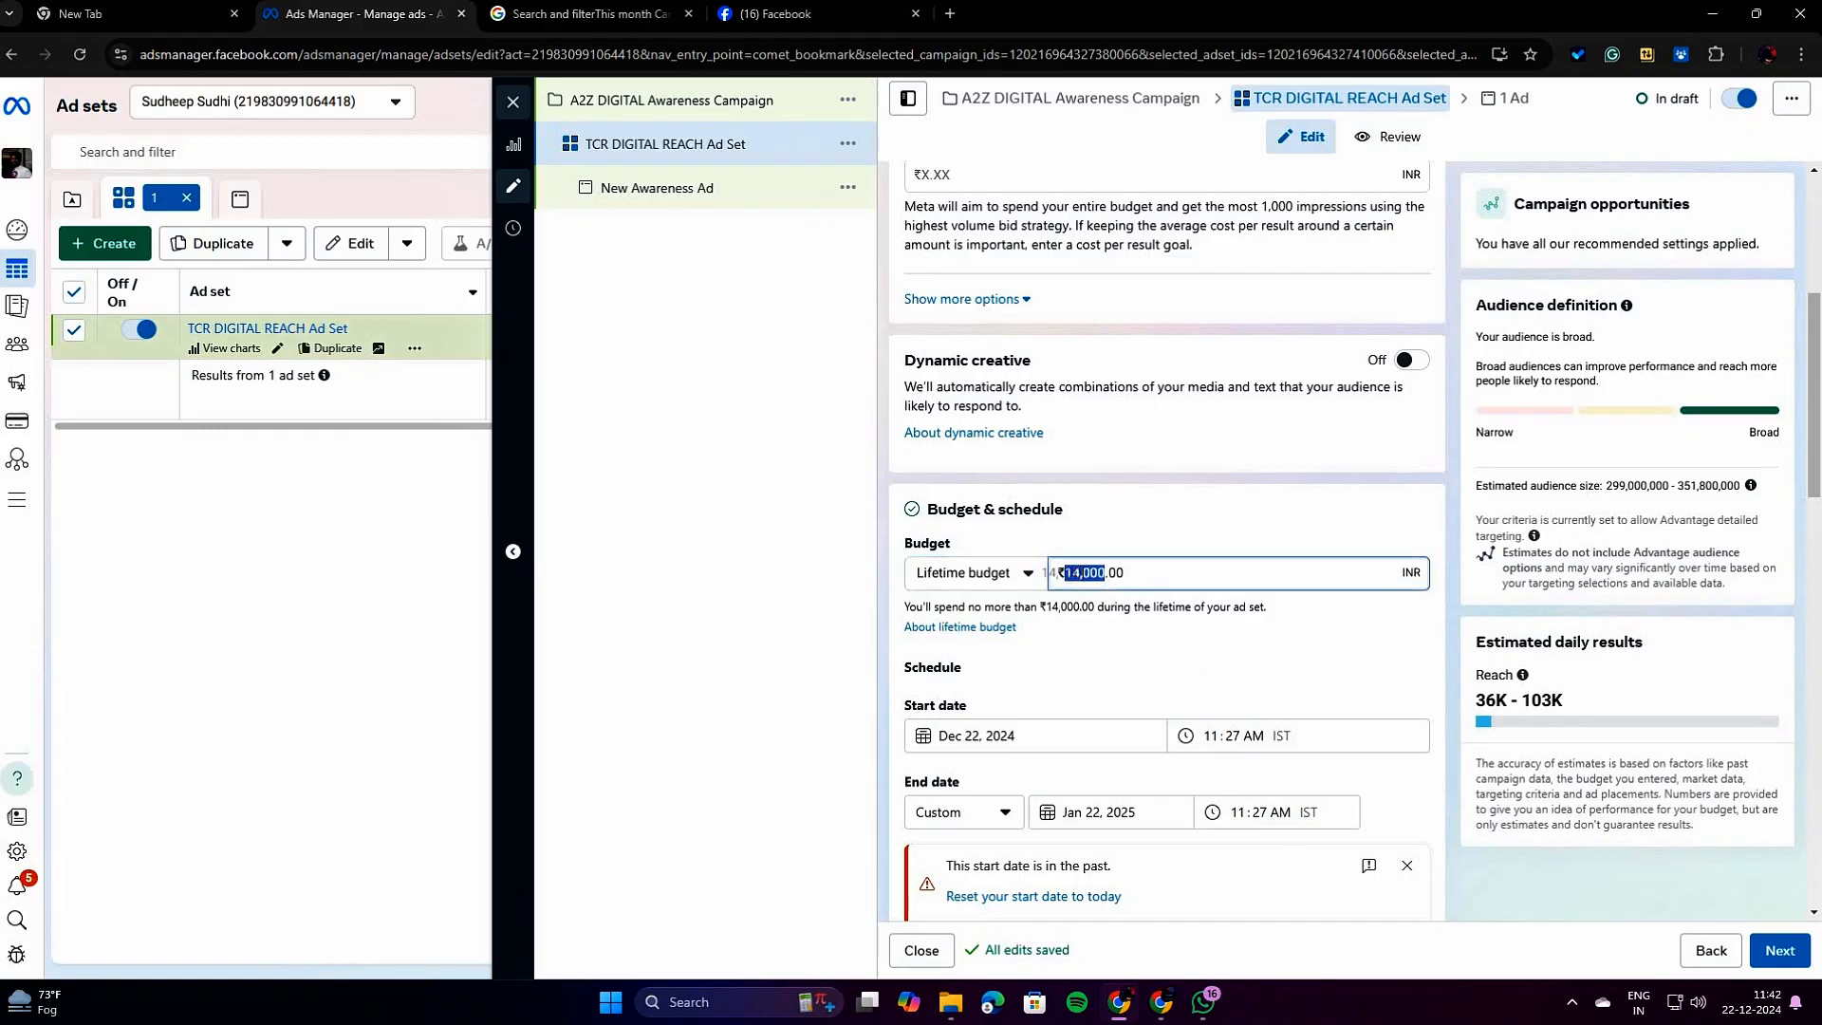
pyautogui.press('BackSpace')
pyautogui.write('26')
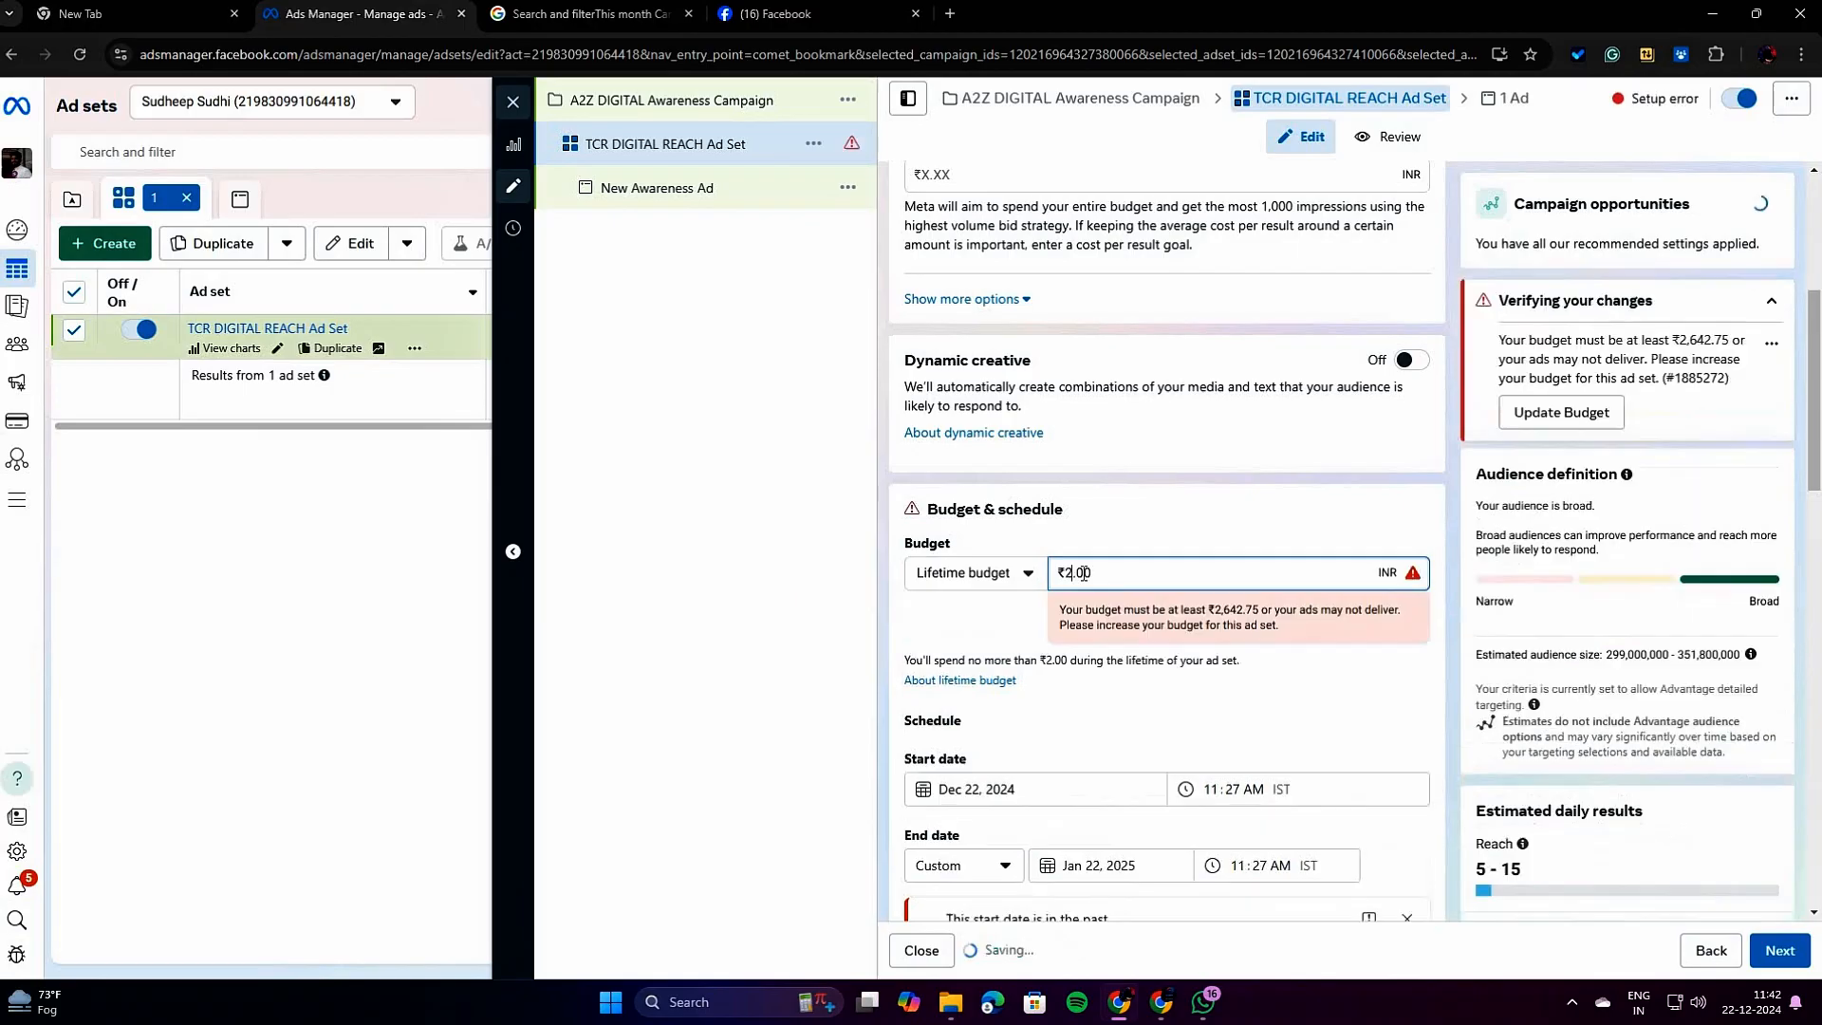
pyautogui.write('00')
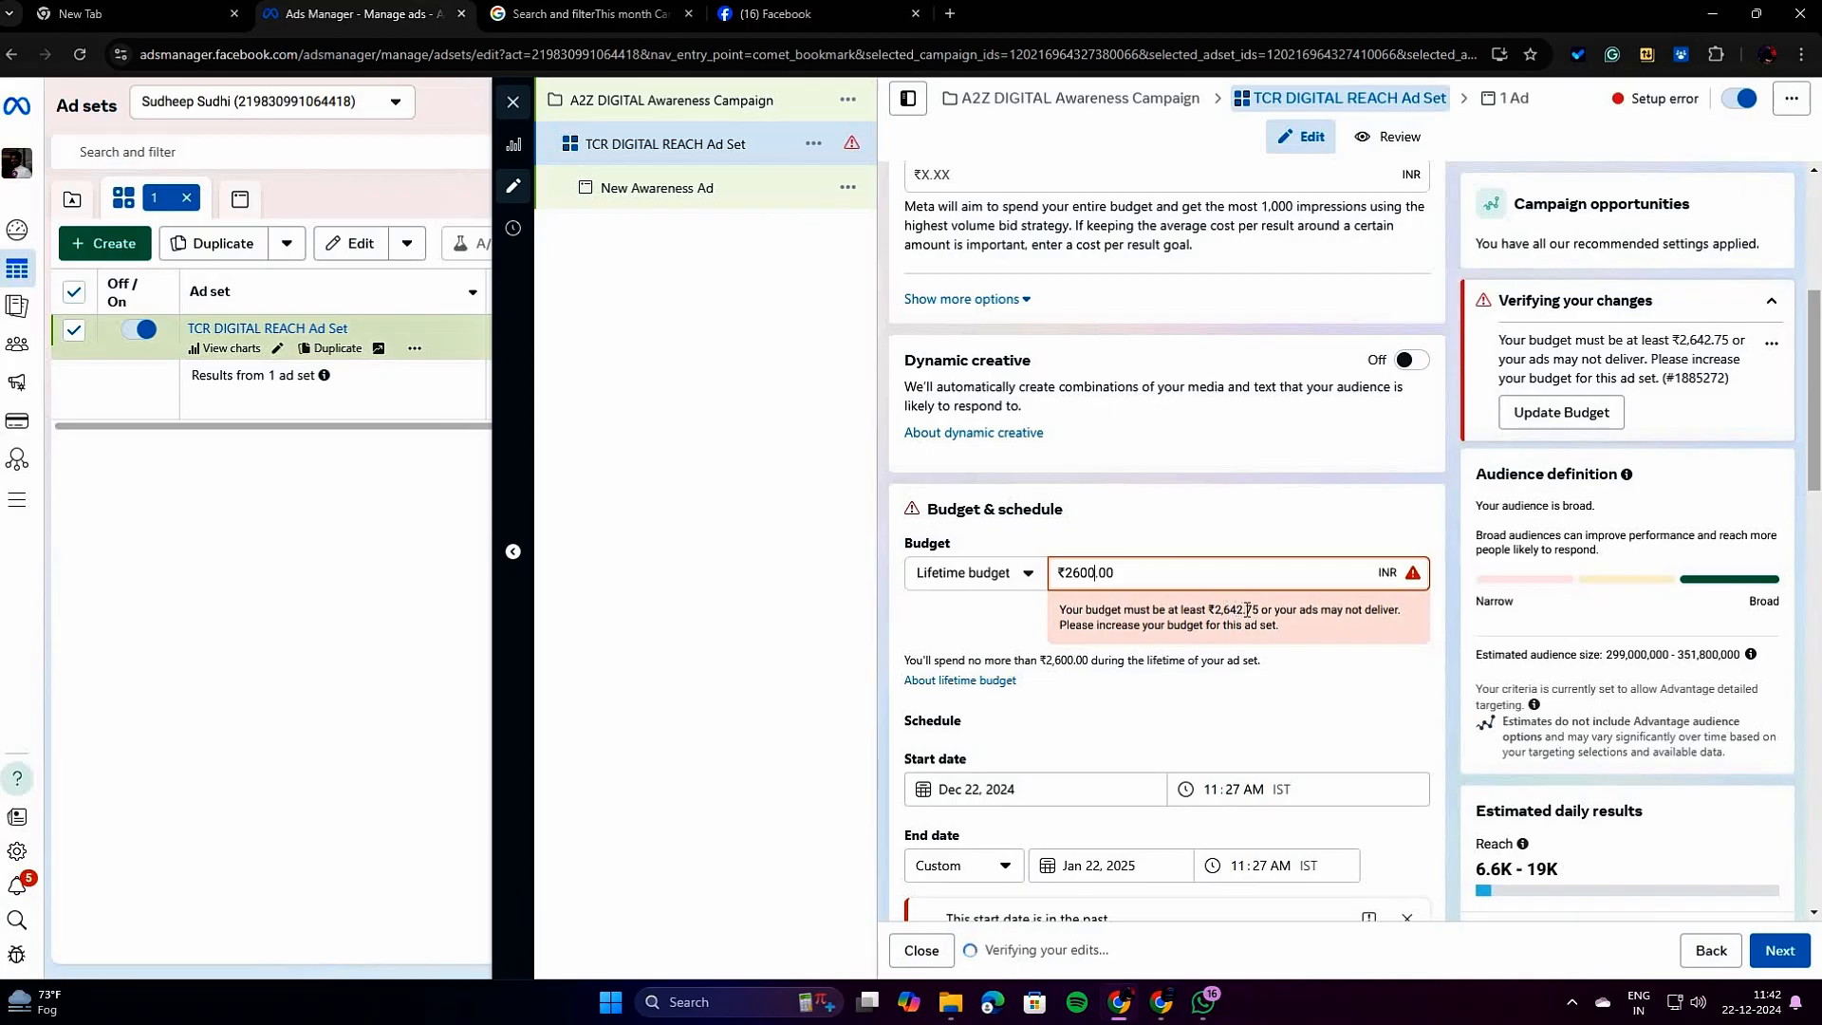
# Raise the ad set's lifetime budget to ₹2,649.
pyautogui.press('BackSpace')
pyautogui.press('BackSpace')
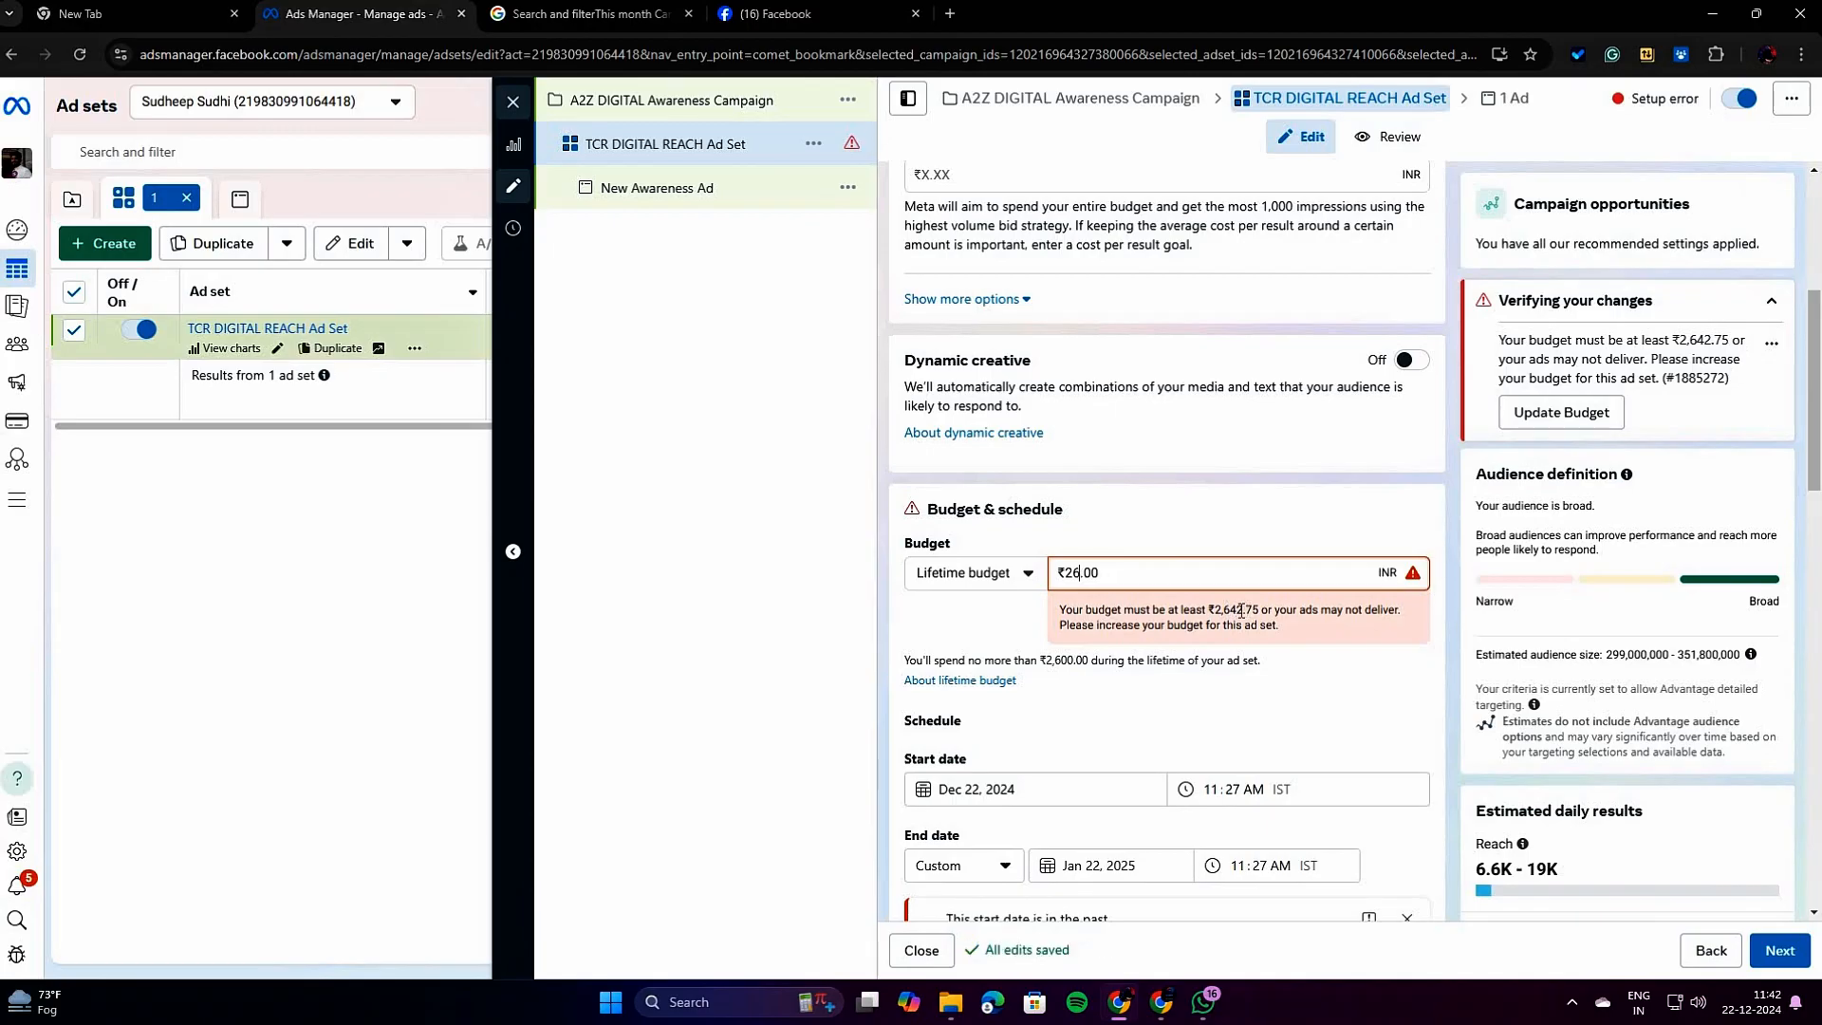
pyautogui.write('4')
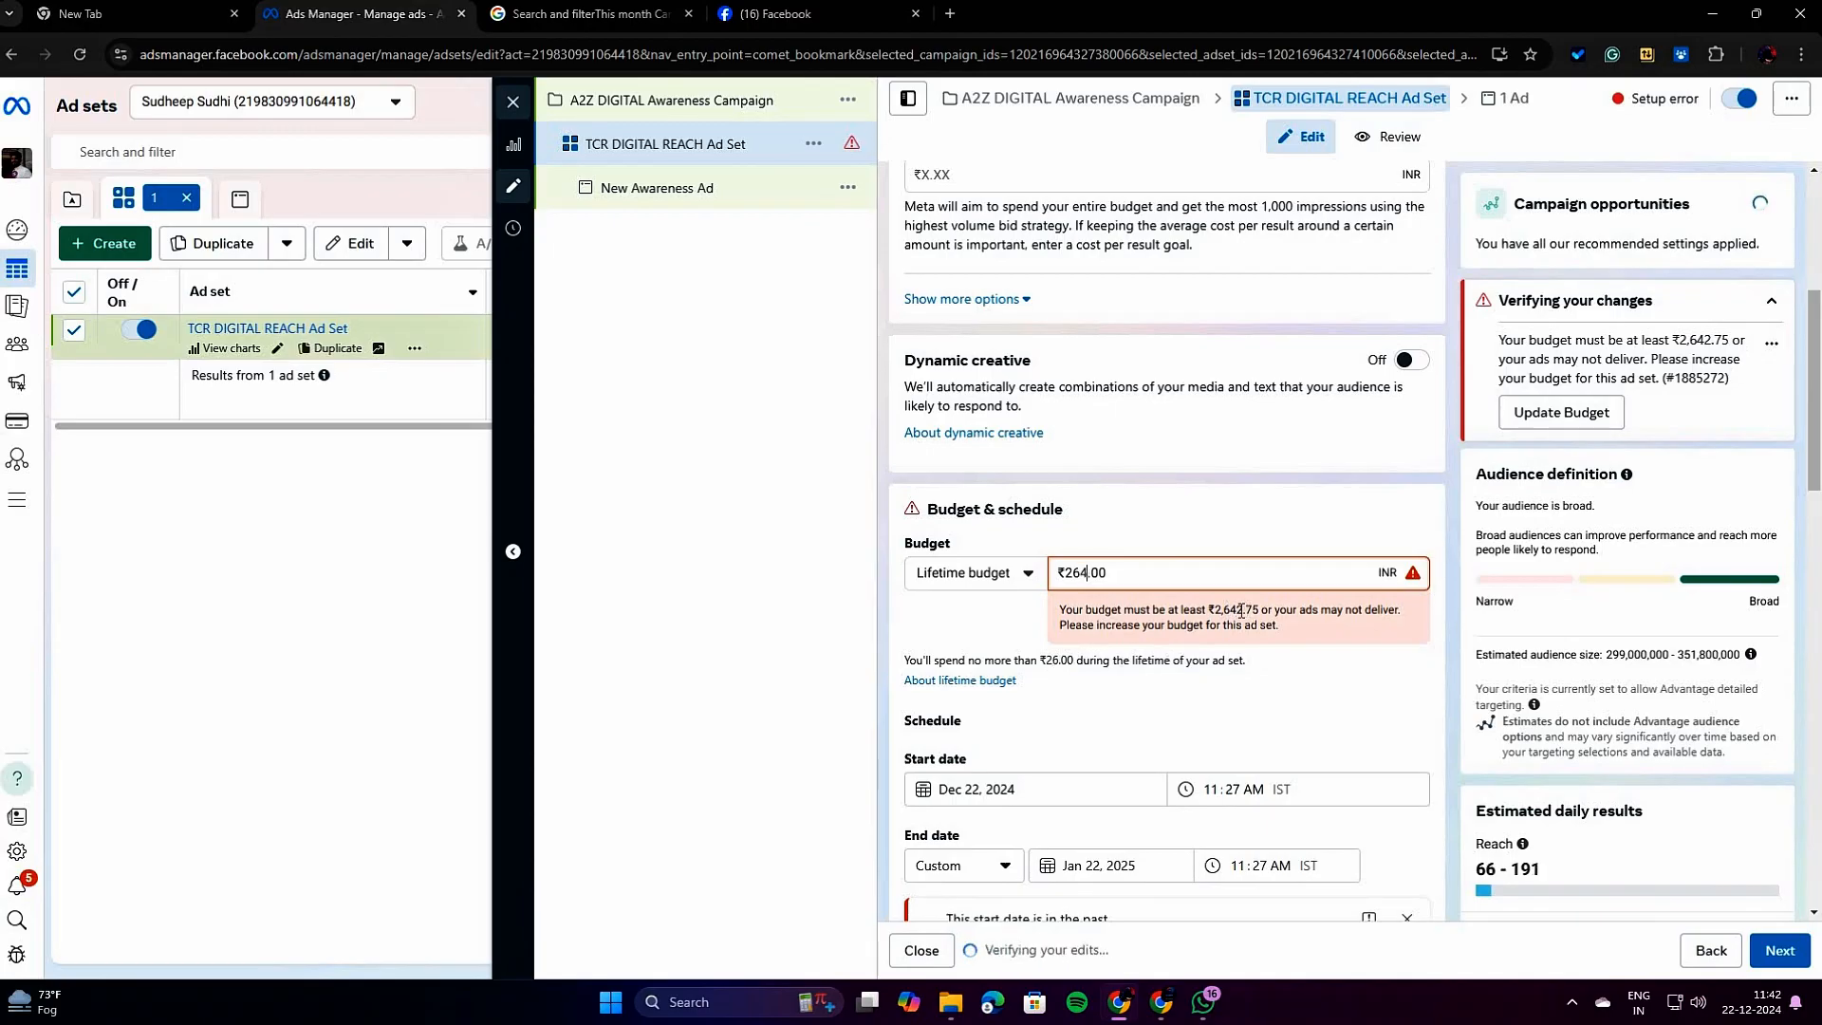
pyautogui.write('9')
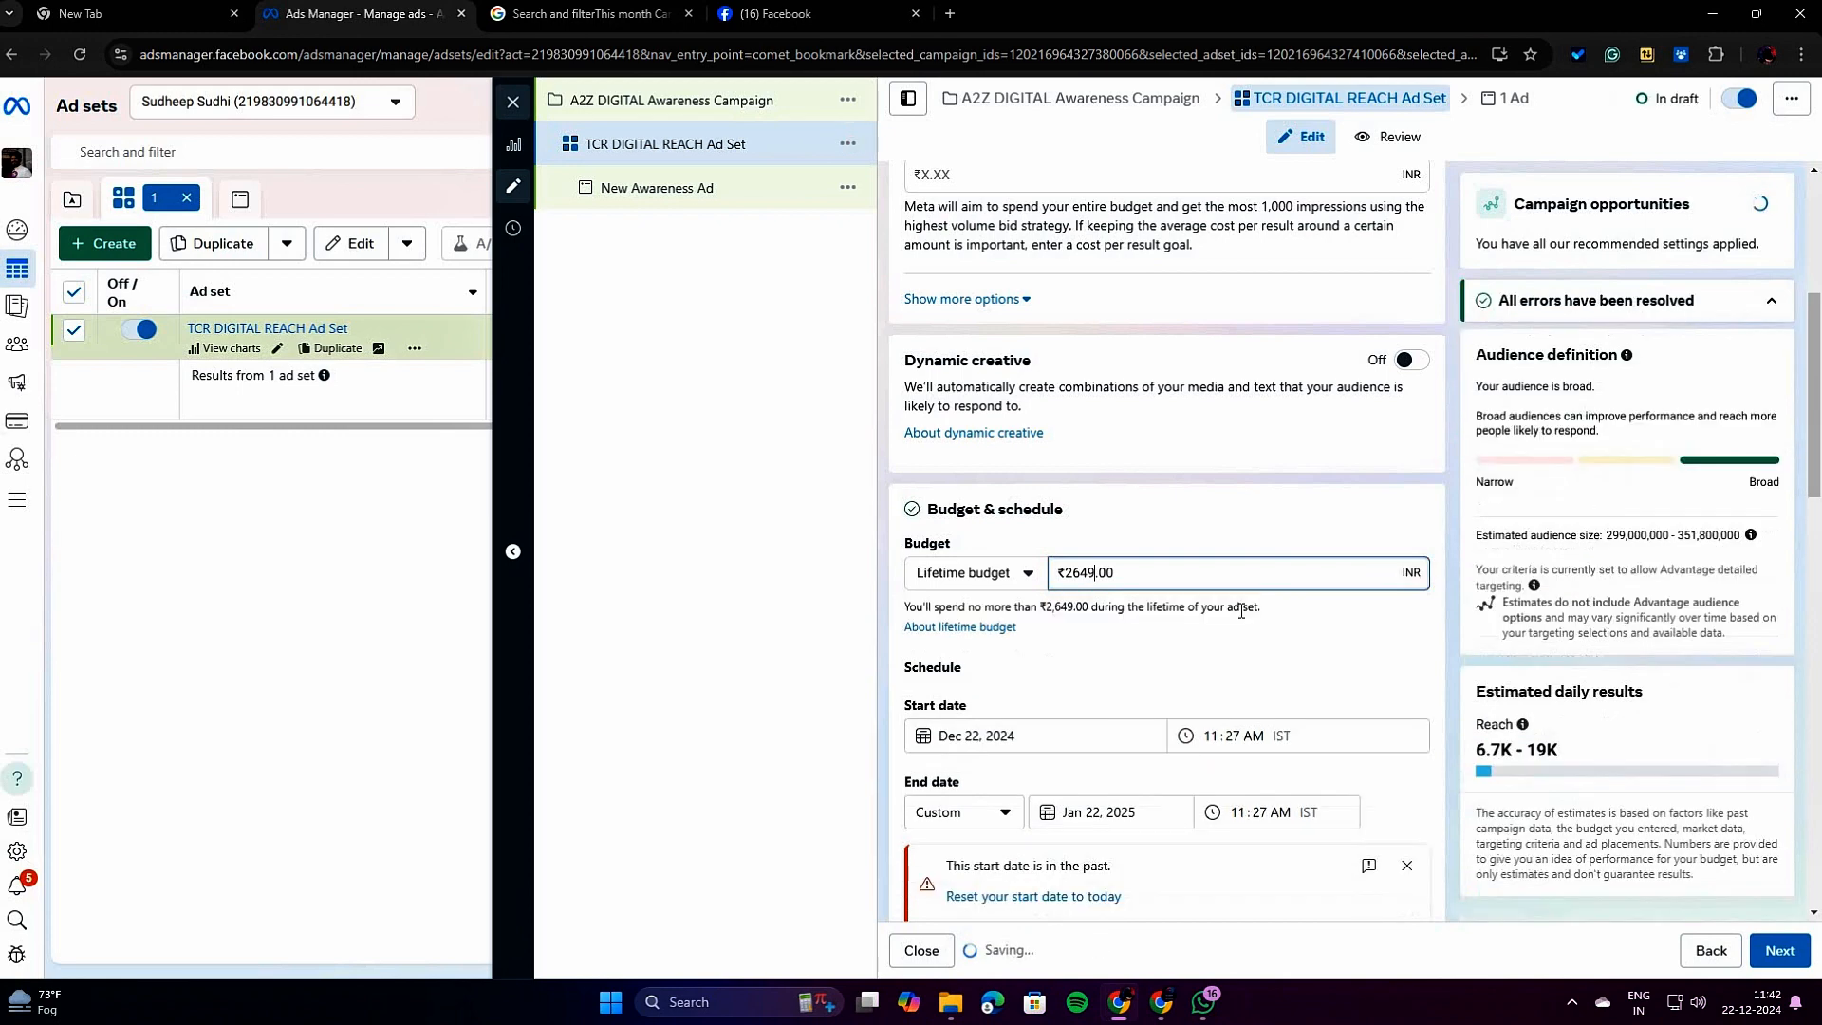
pyautogui.click(1210, 514)
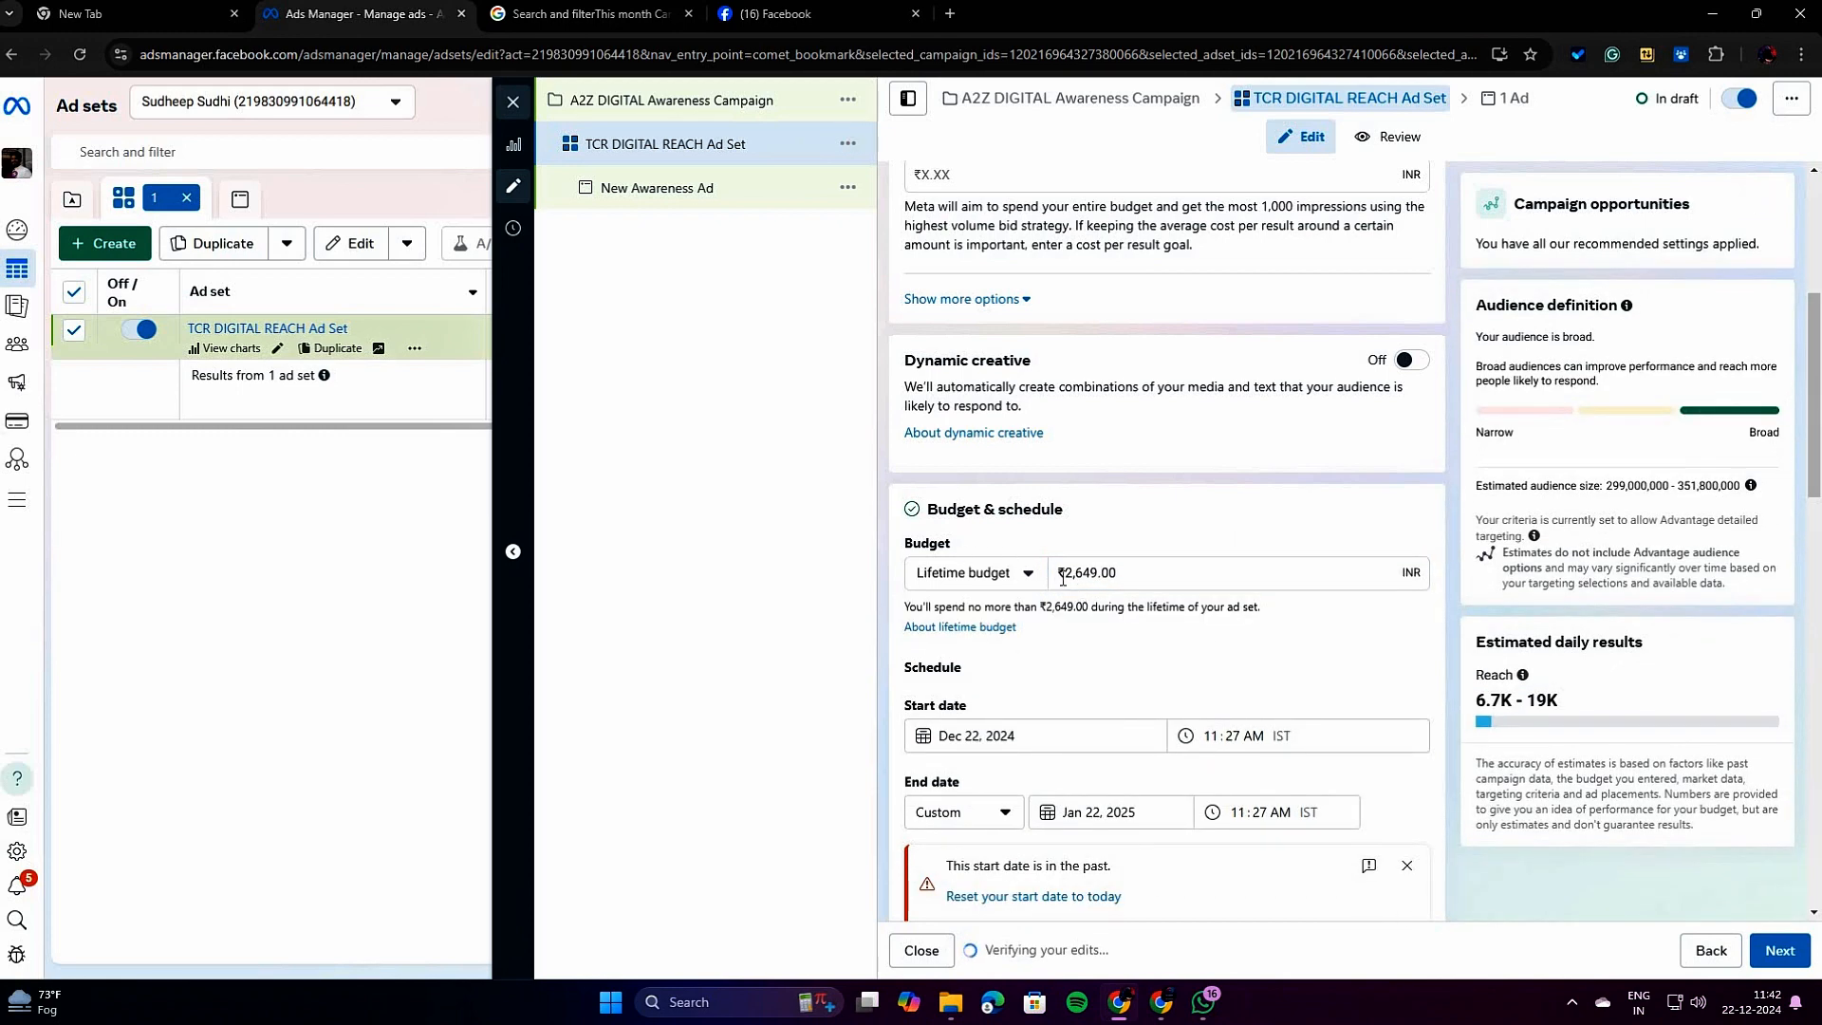
# Switch the ad set to a Daily budget and set the amount to ₹100.
pyautogui.click(1004, 581)
pyautogui.click(987, 627)
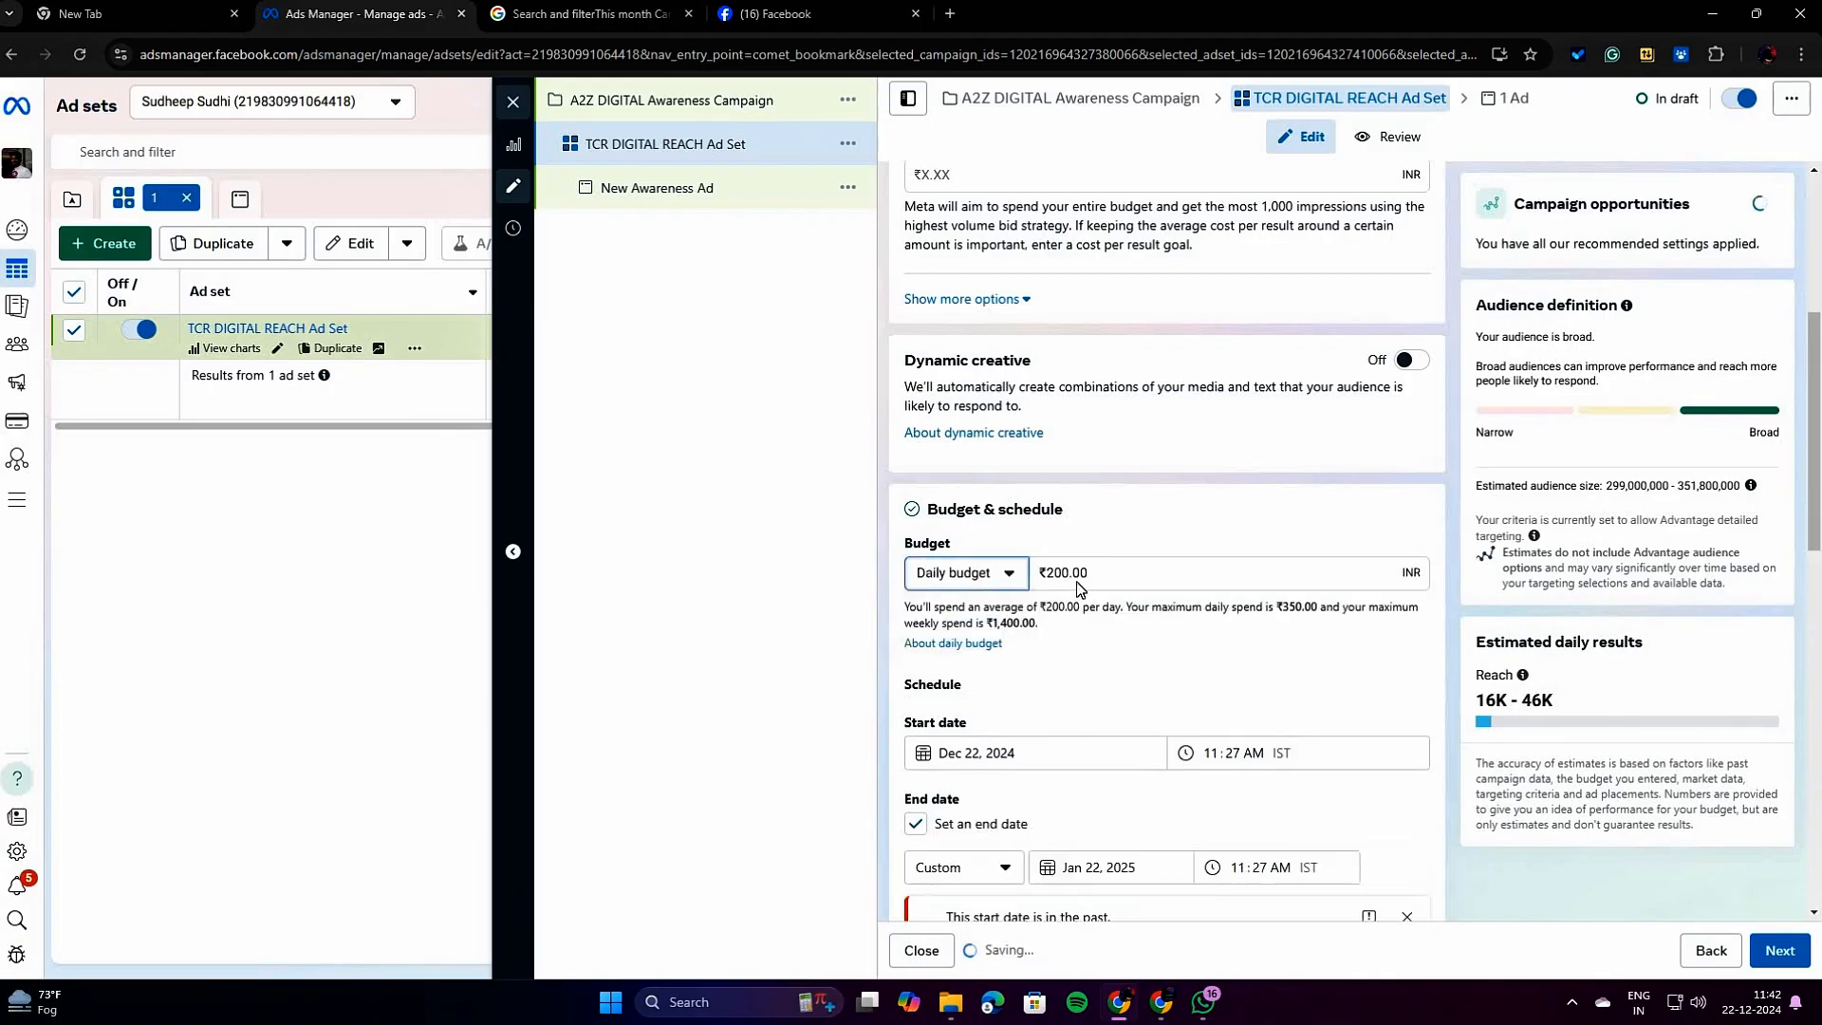
pyautogui.click(1056, 575)
pyautogui.moveTo(1066, 574); pyautogui.dragTo(1050, 577)
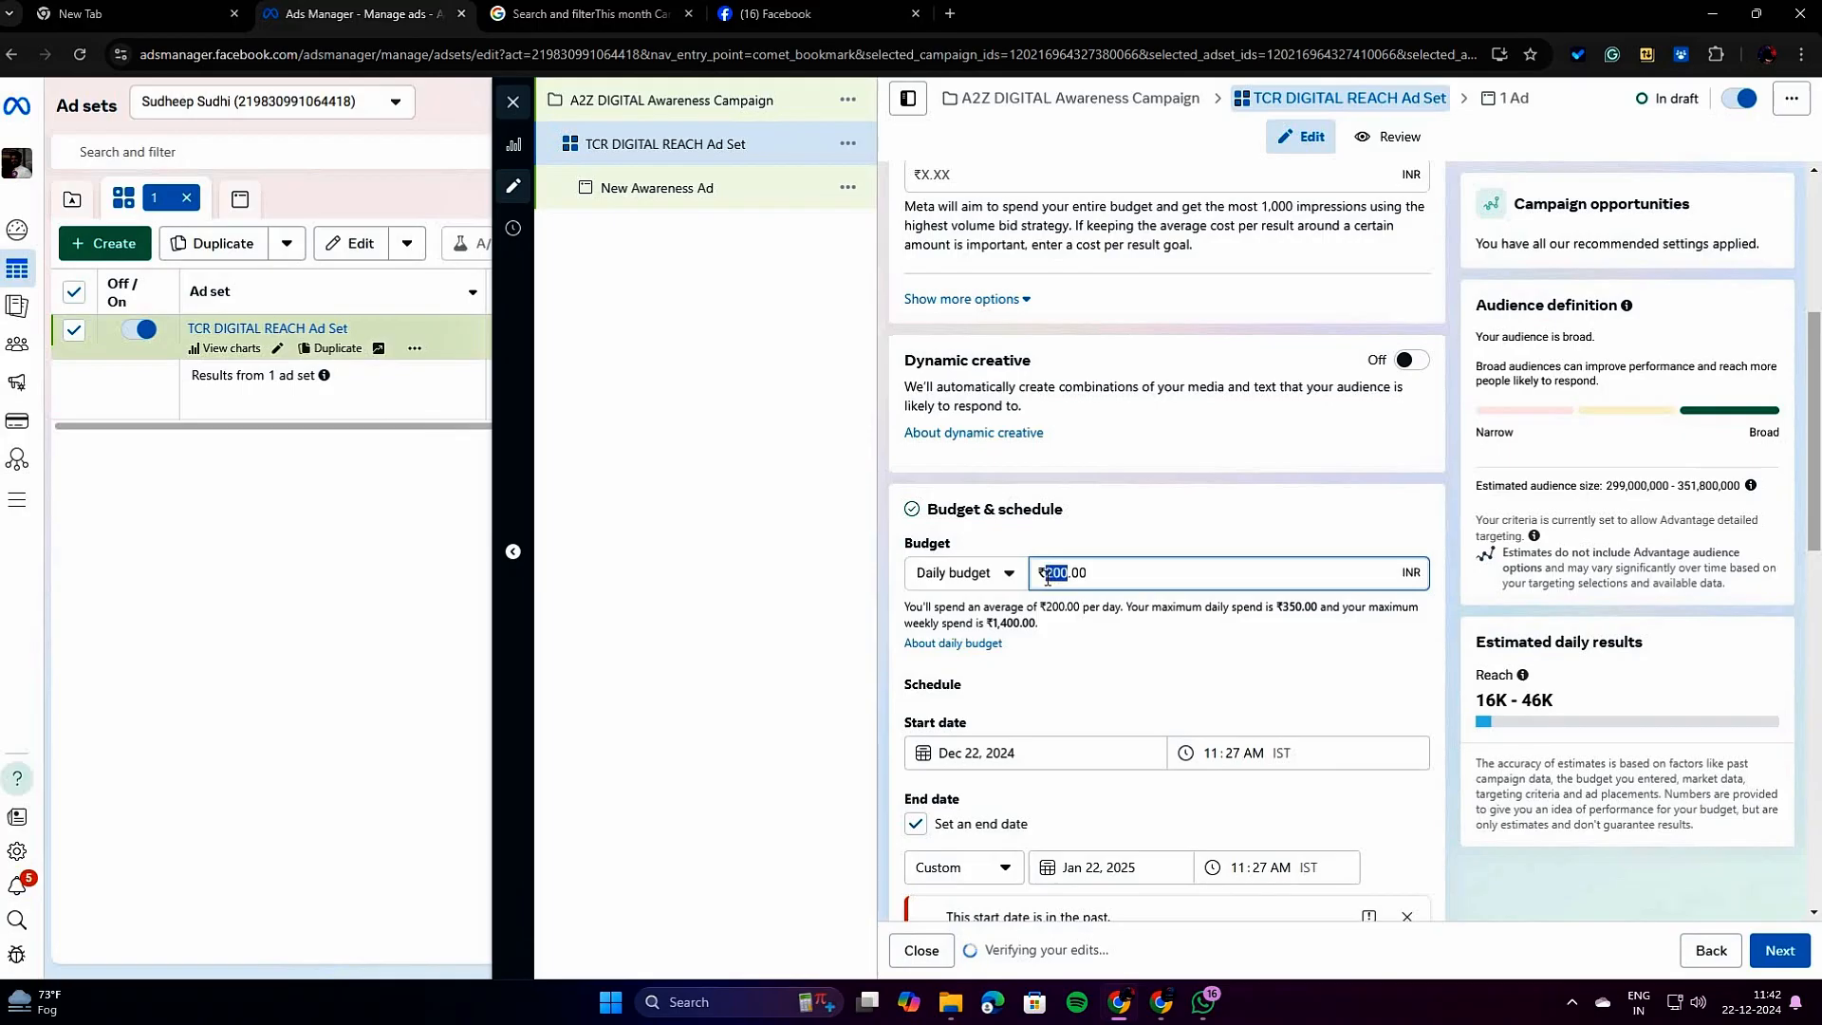
pyautogui.write('100')
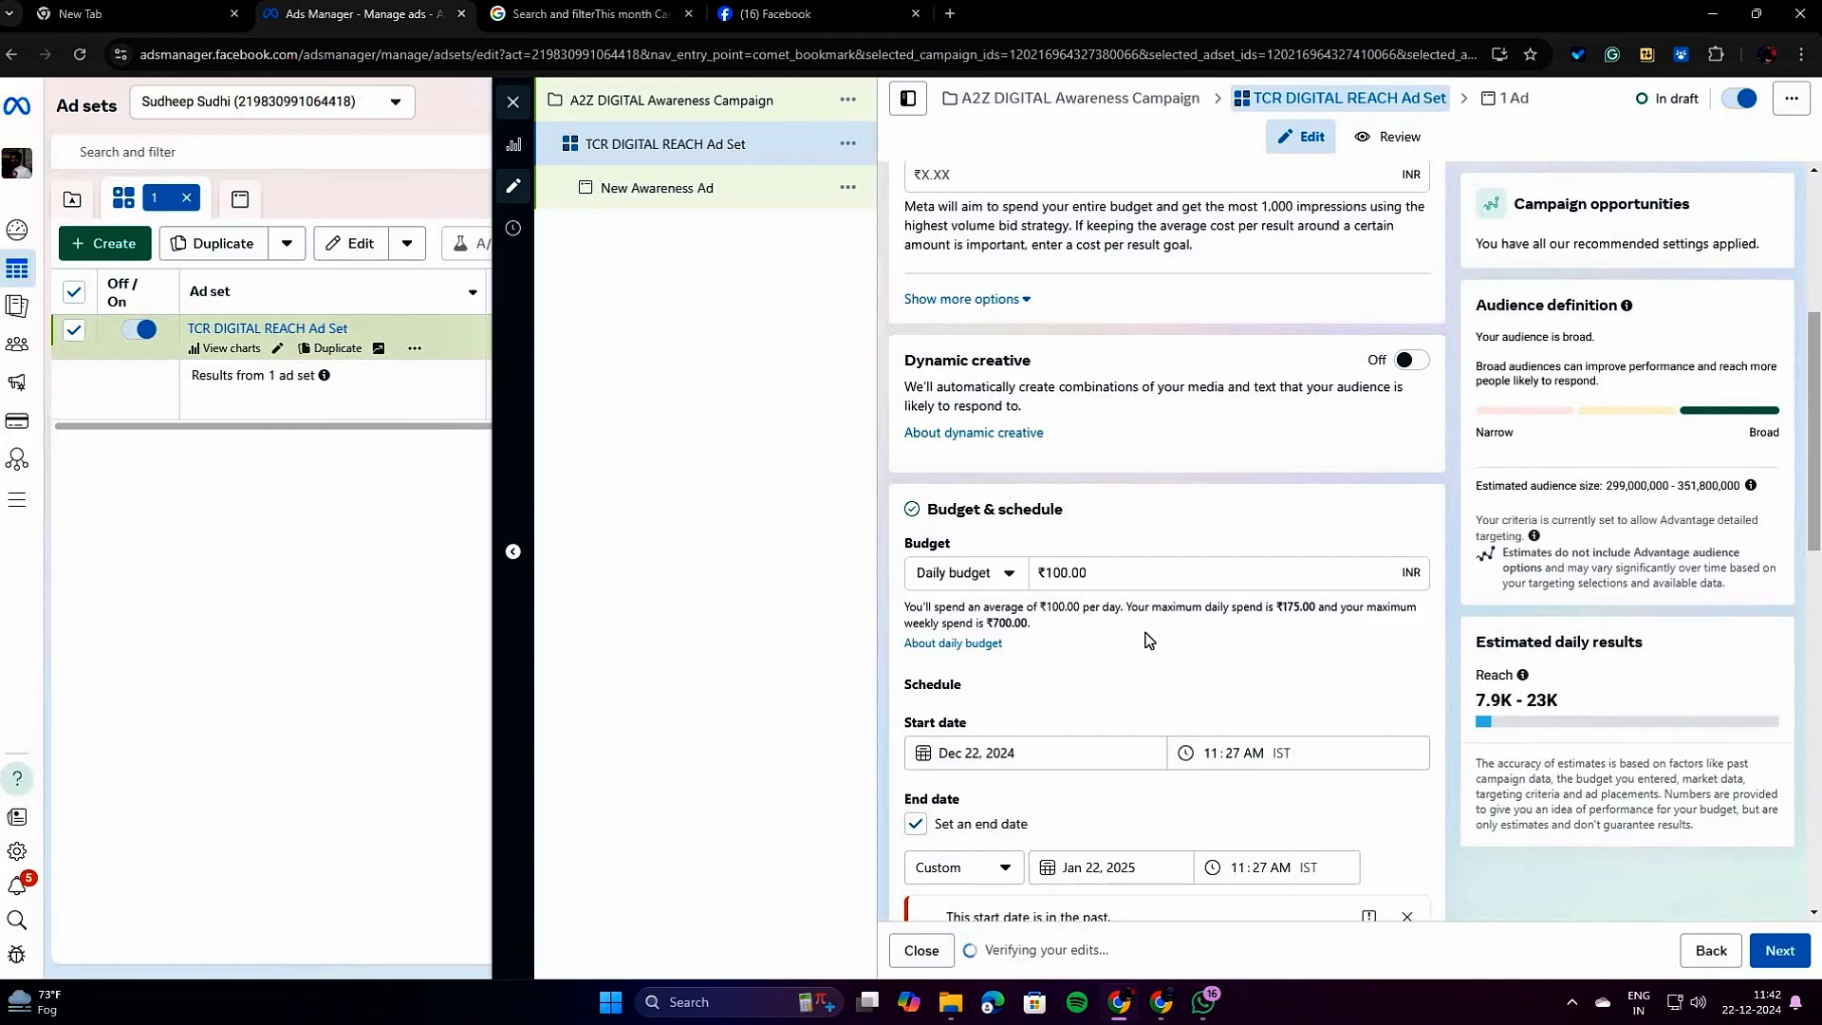
# Remove the ad set's end date and dismiss the notice about the start date.
pyautogui.scroll(-2, 1149, 640)
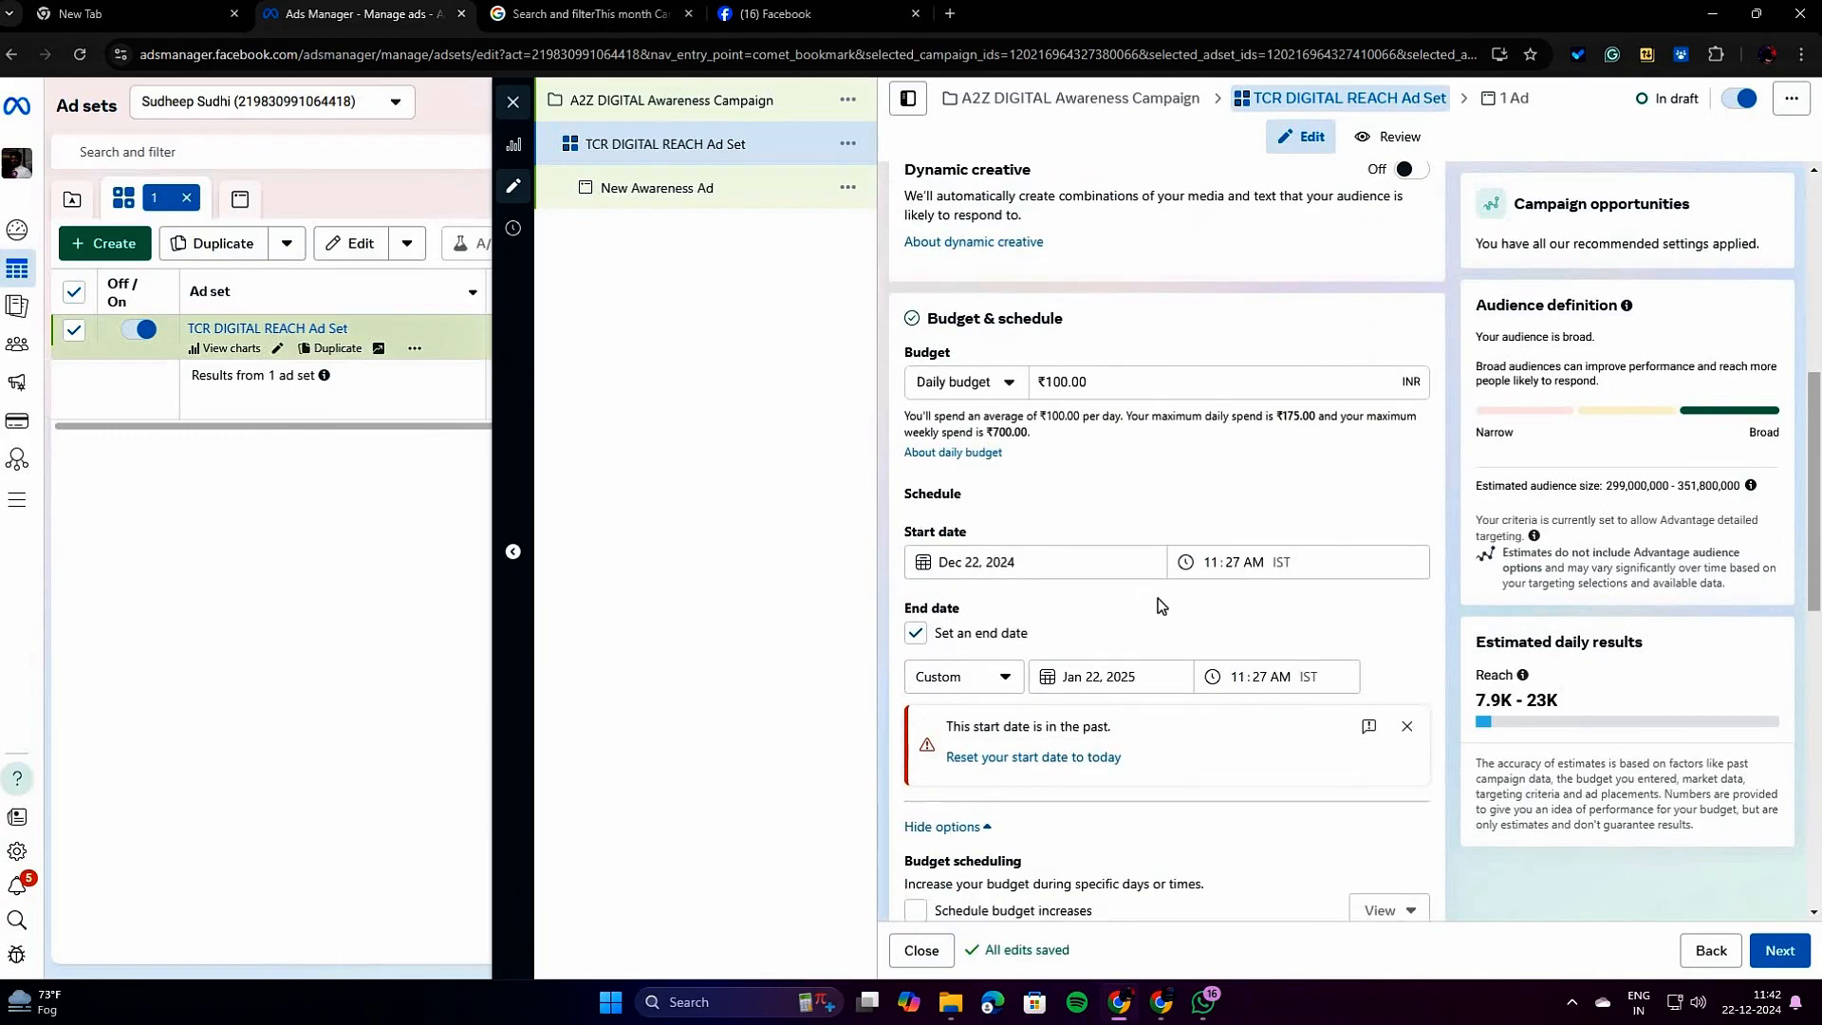
pyautogui.scroll(-3, 1158, 598)
pyautogui.scroll(3, 1158, 598)
pyautogui.click(940, 641)
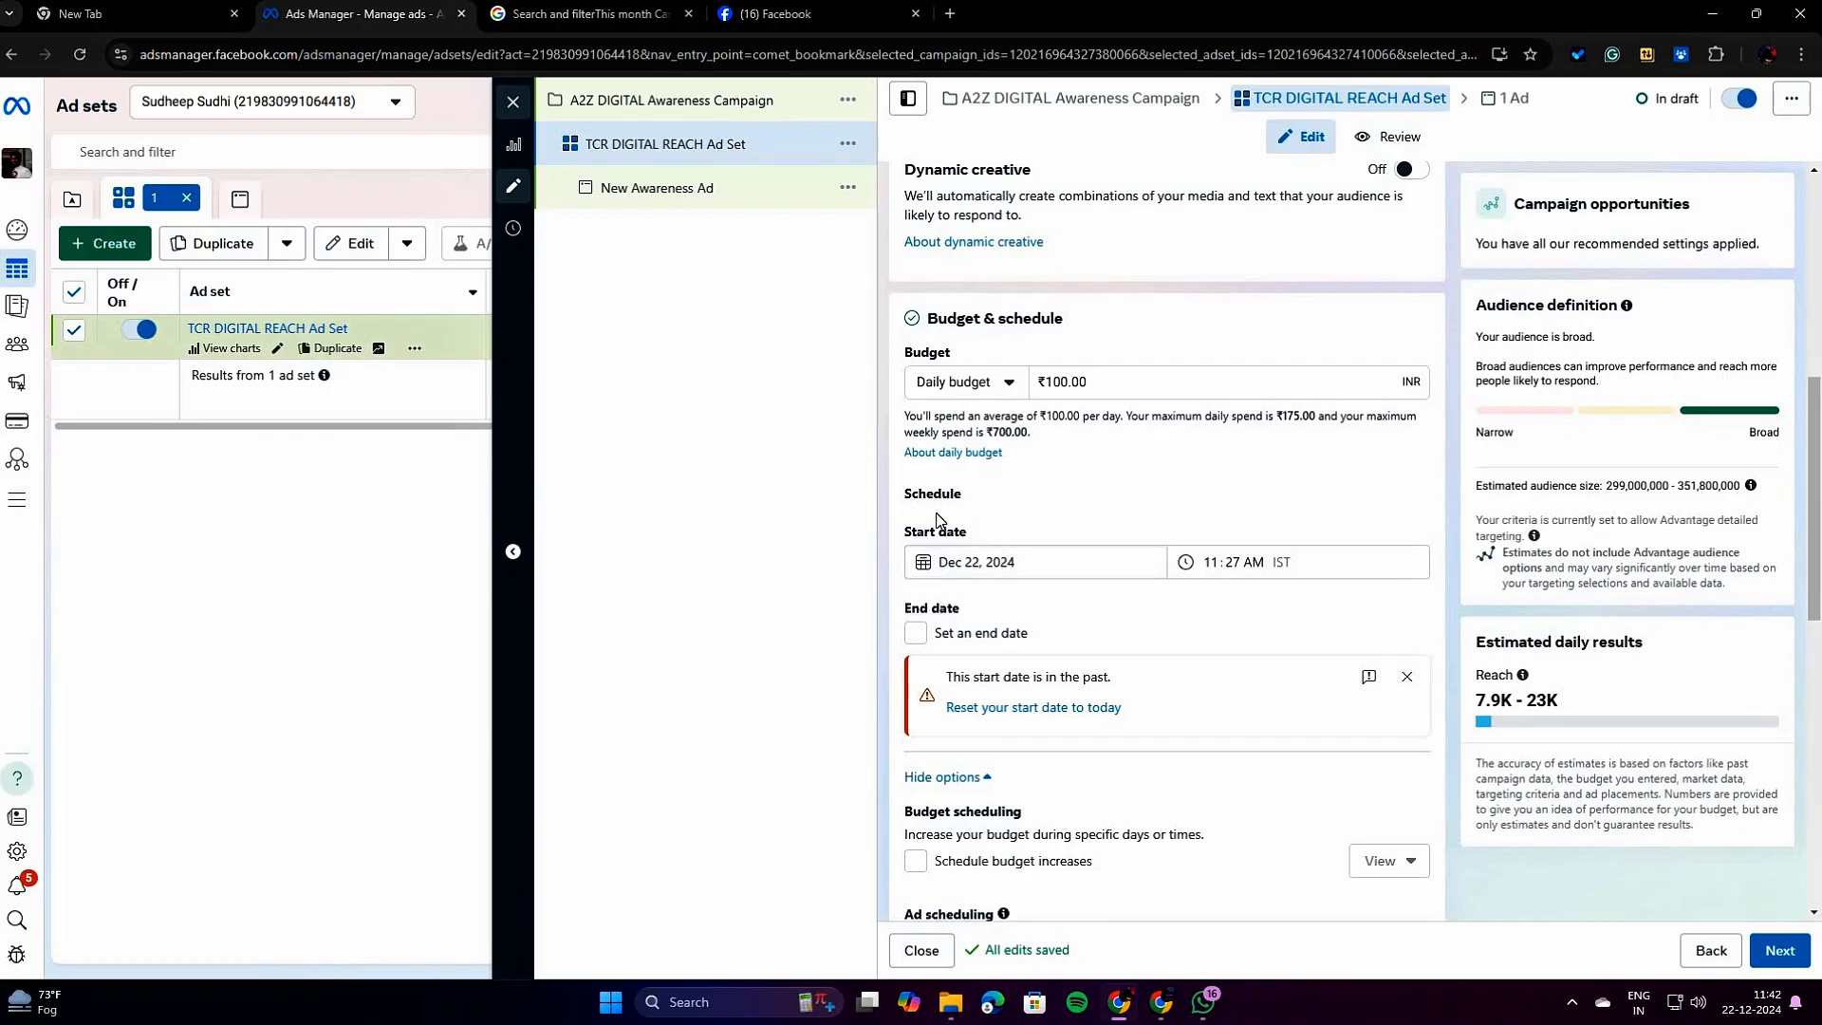
pyautogui.scroll(-3, 1021, 582)
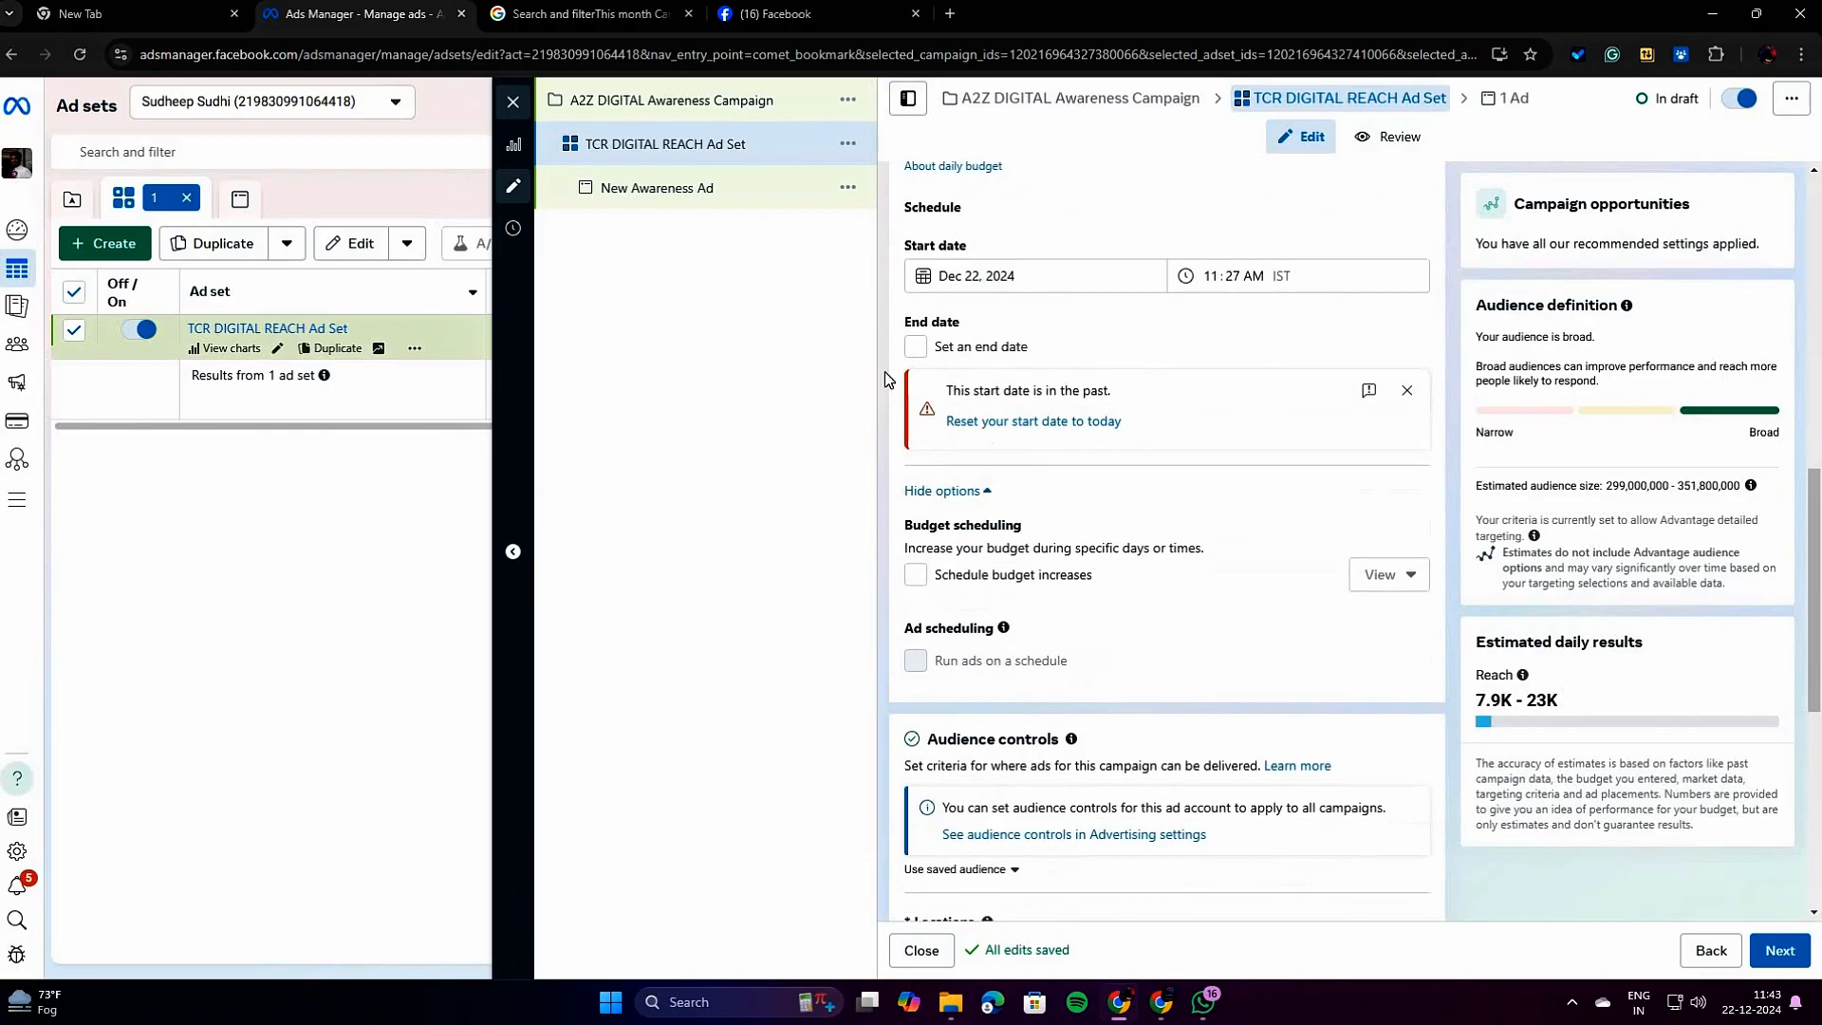
pyautogui.click(1406, 391)
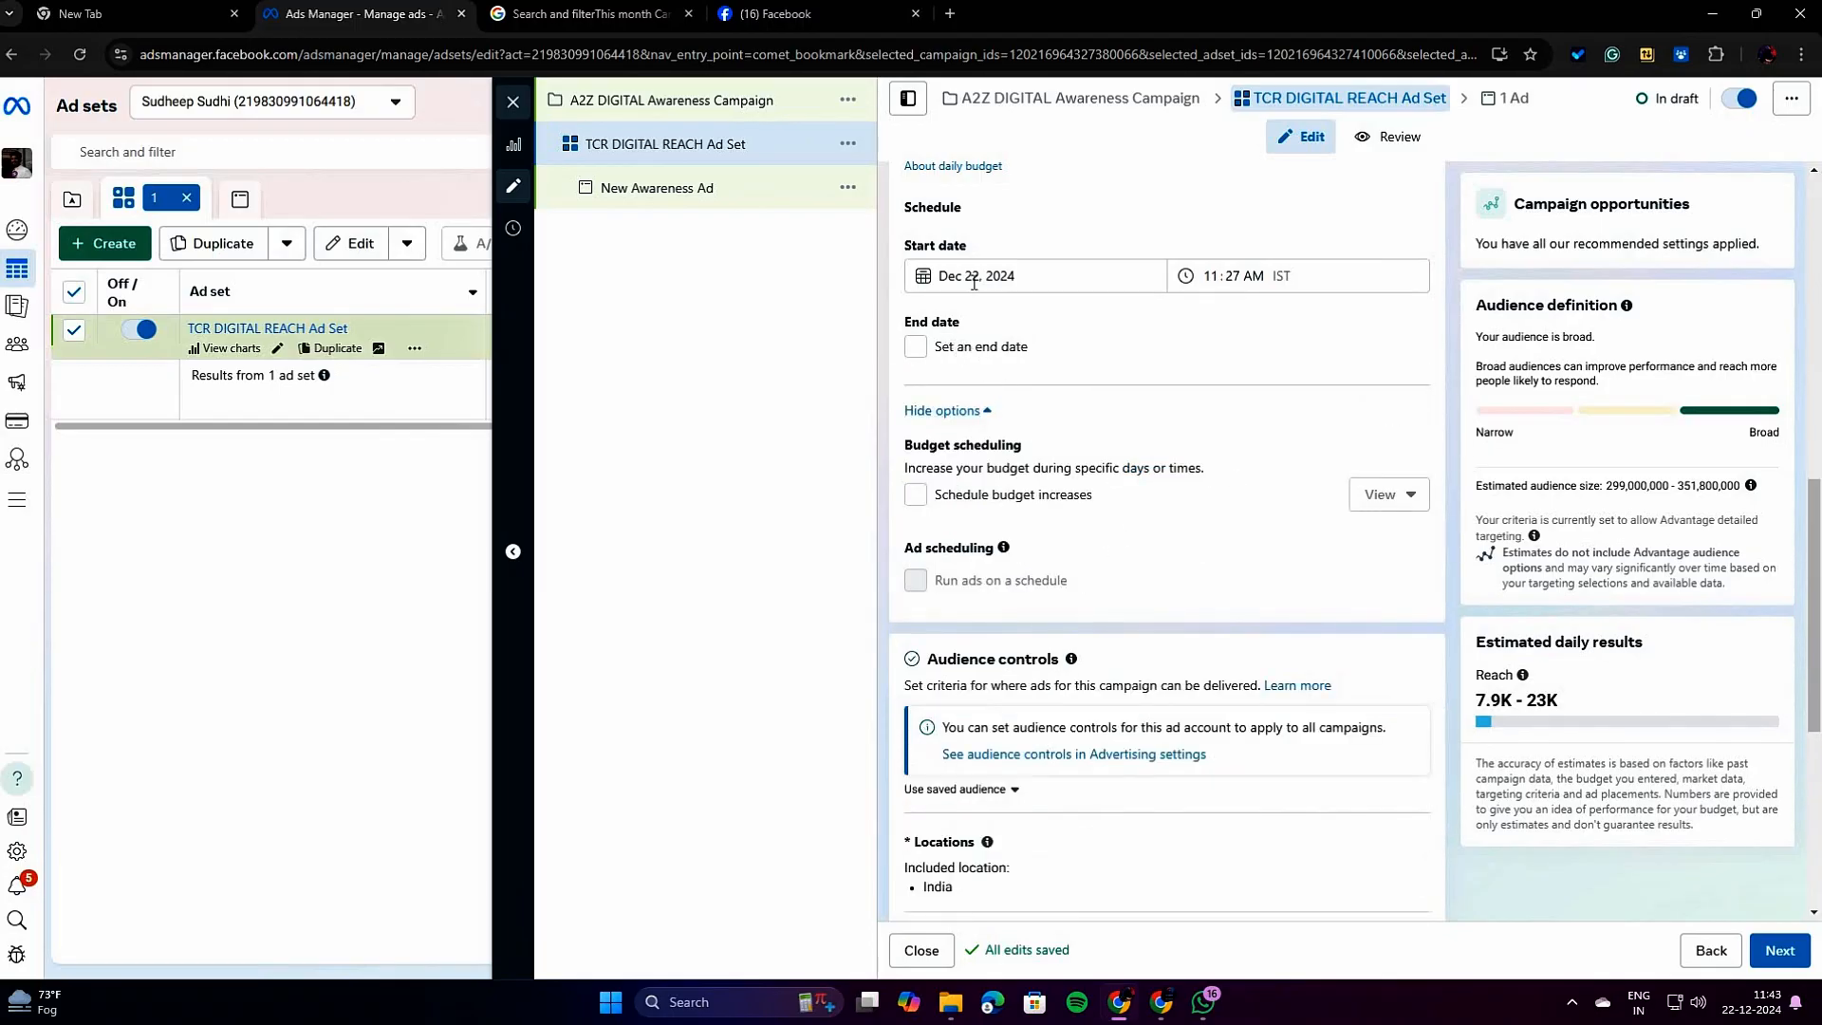
# View the ad set's start date calendar, then look over the remaining schedule and audience control settings.
pyautogui.scroll(3, 997, 384)
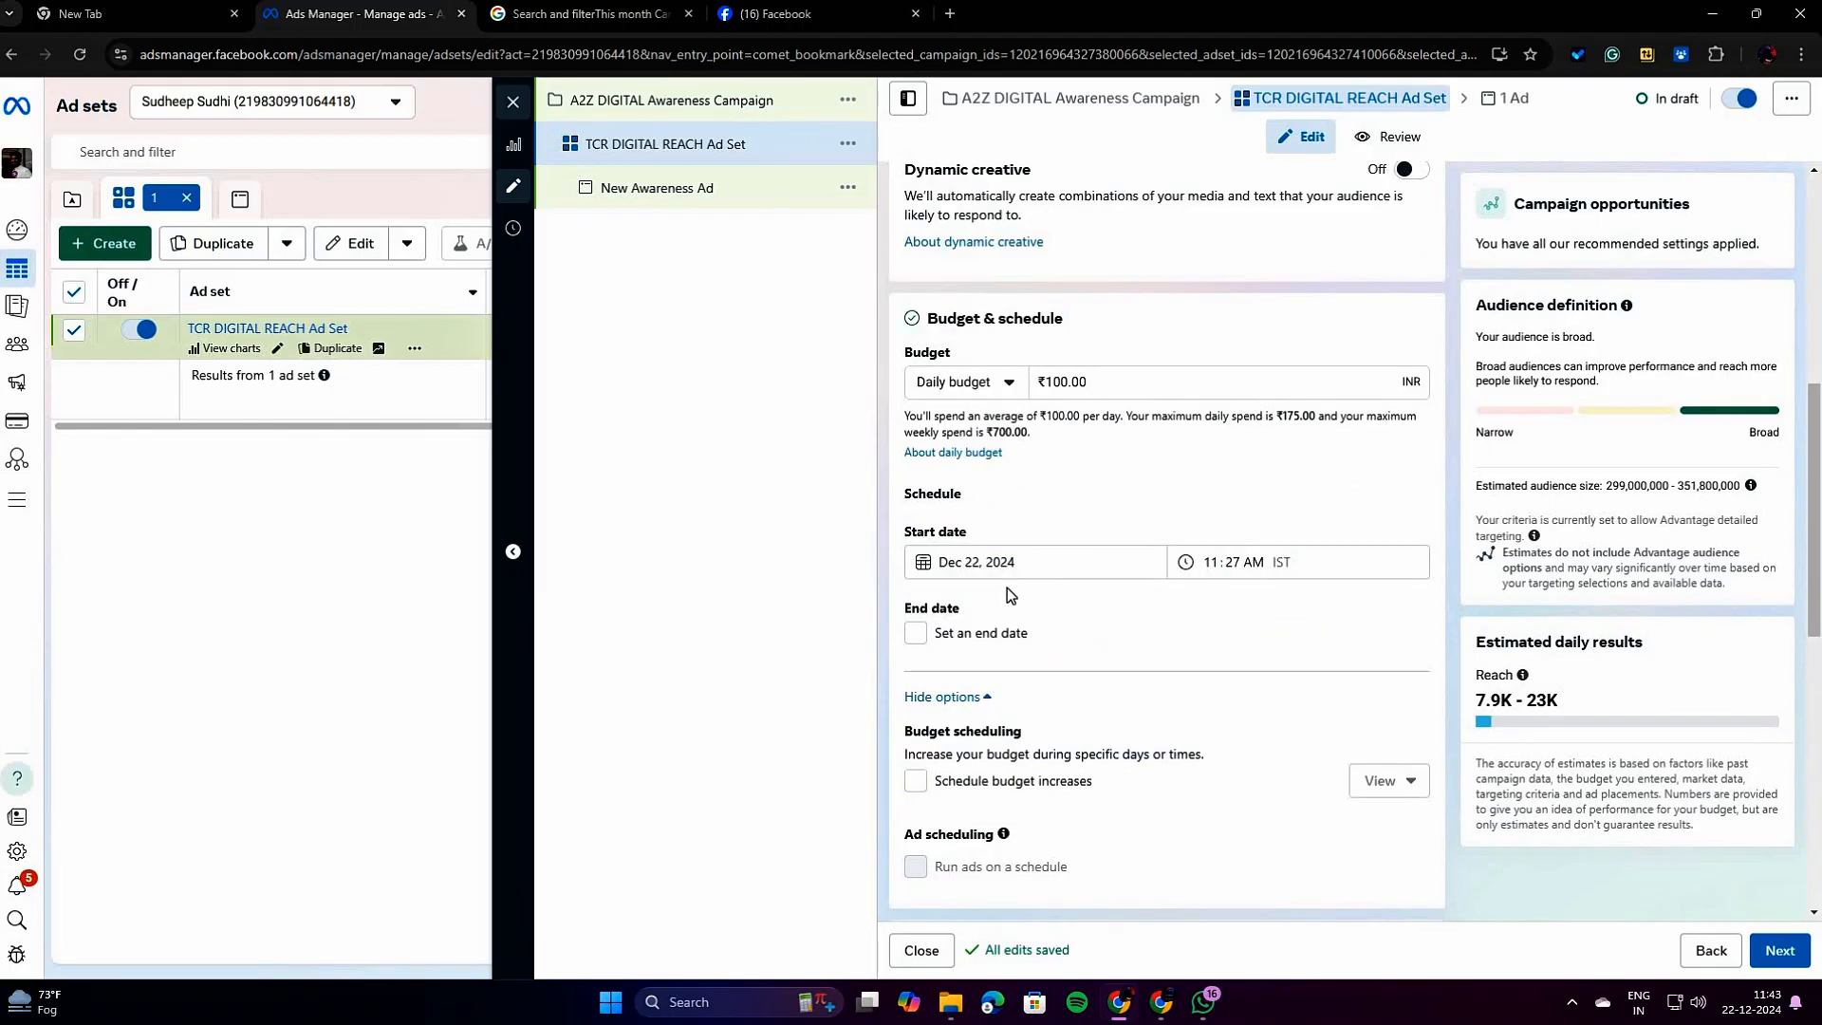
pyautogui.click(1005, 564)
pyautogui.click(1082, 538)
pyautogui.scroll(-1, 1055, 693)
pyautogui.scroll(-2, 1096, 686)
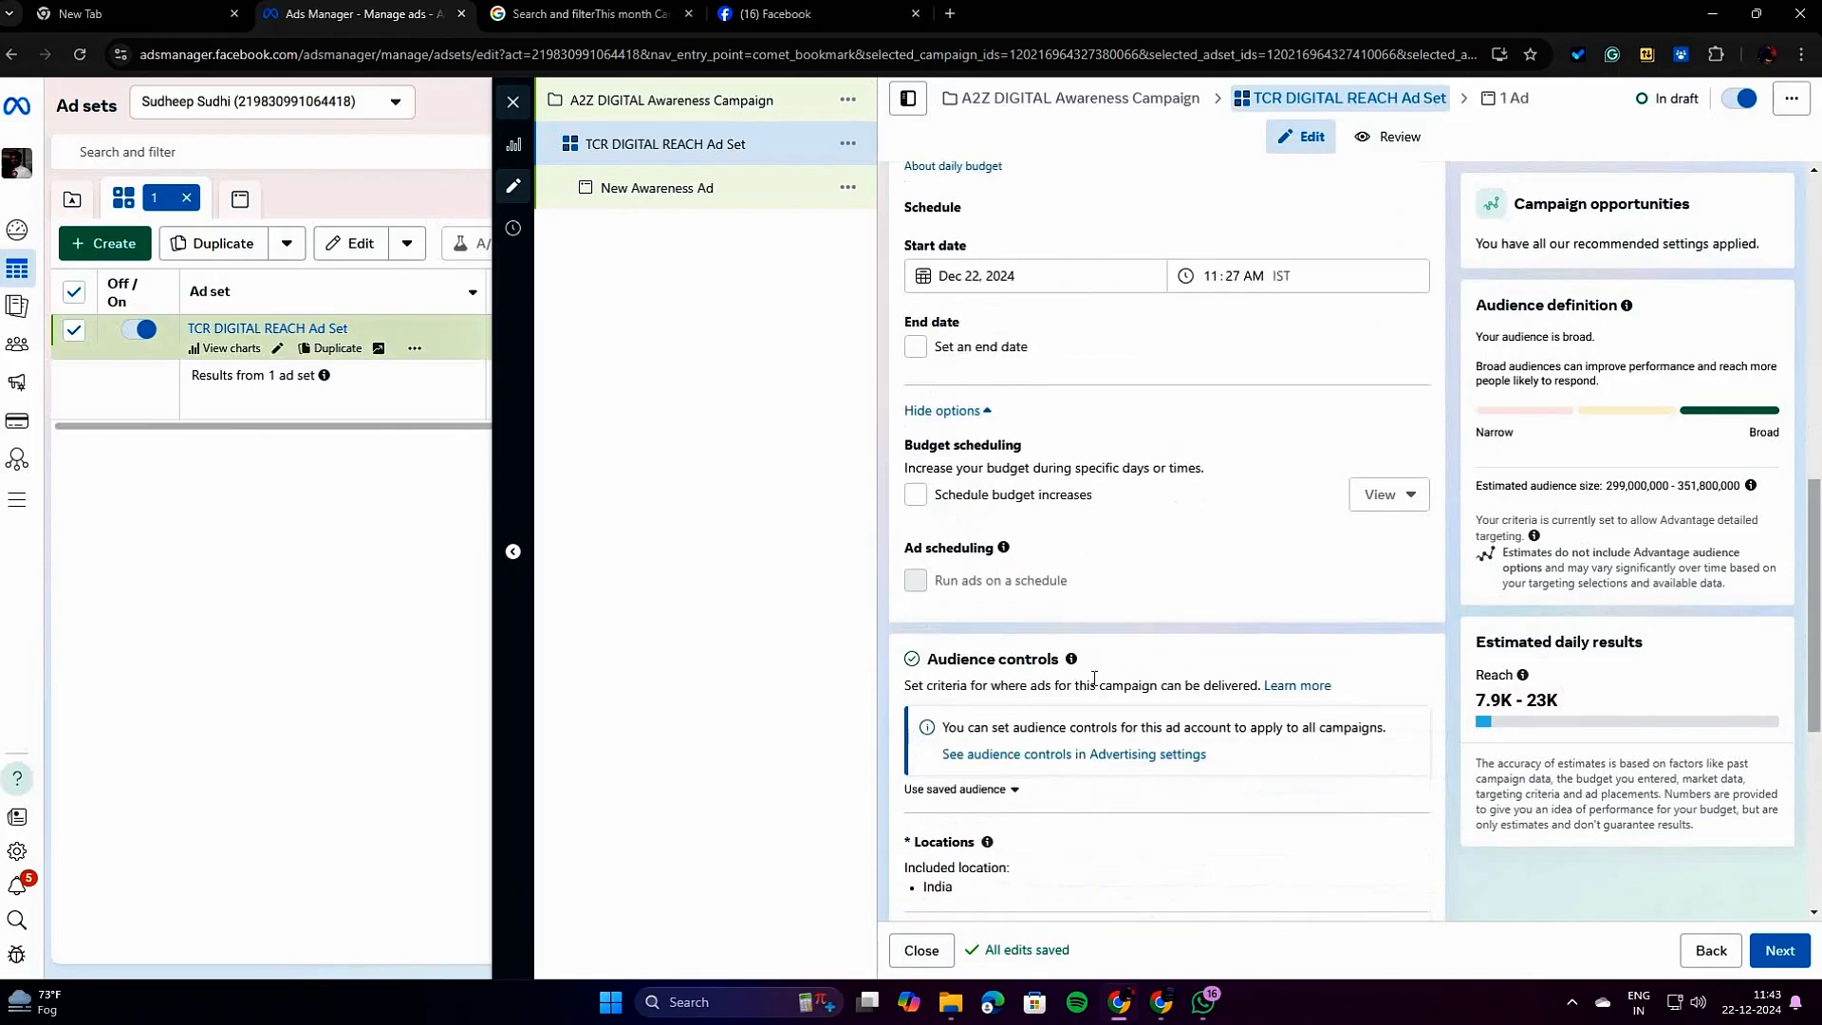
# Read the Dynamic creative description and check its on/off setting.
pyautogui.scroll(6, 1095, 679)
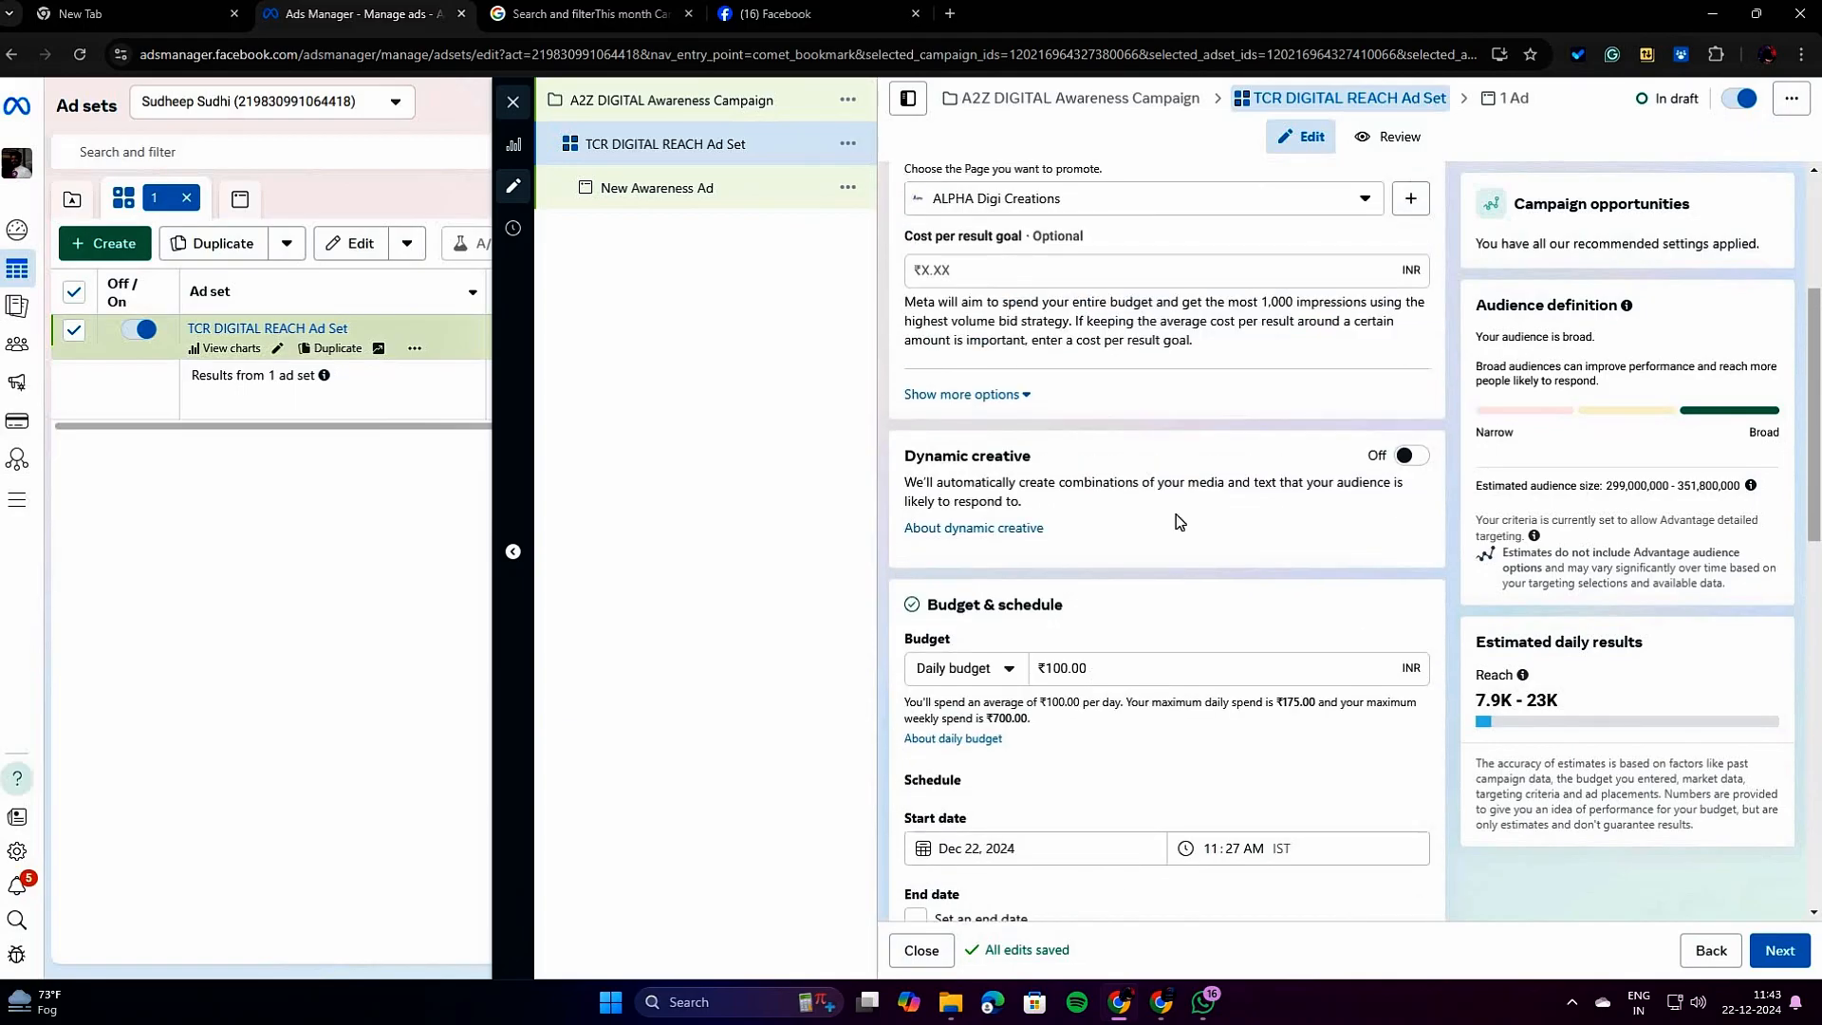
pyautogui.tripleClick(923, 486)
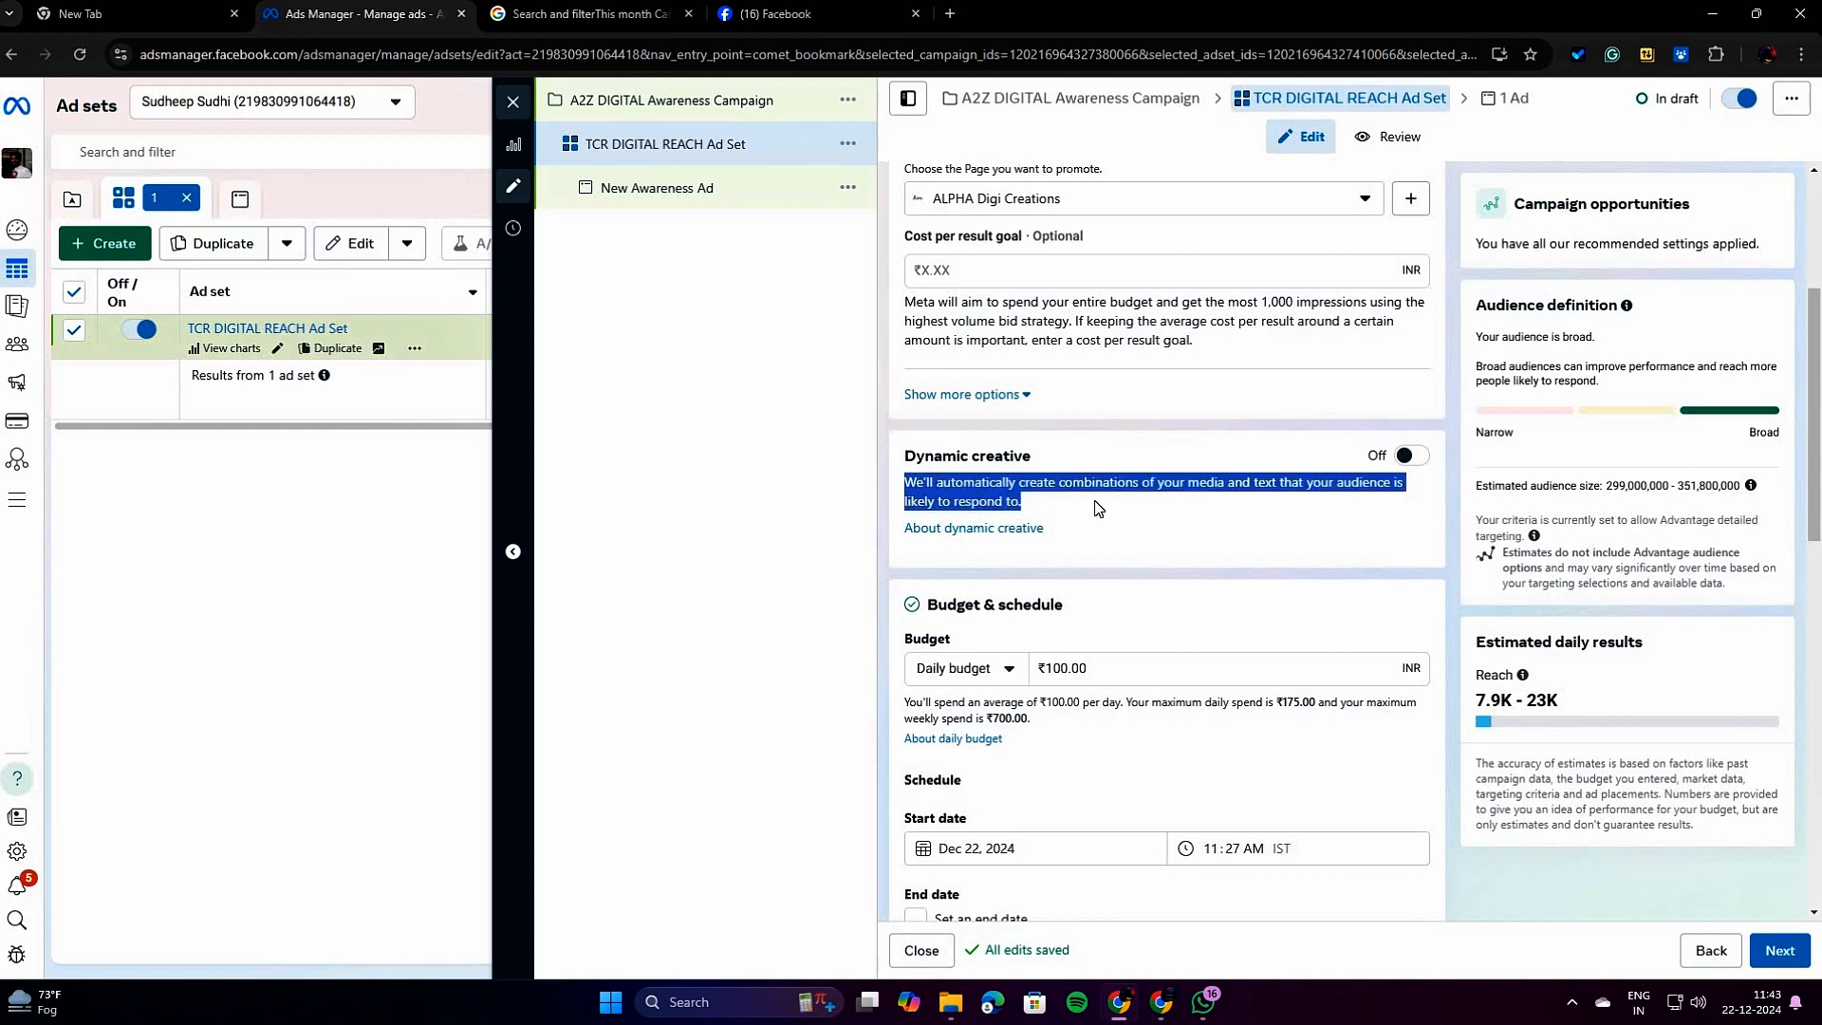
pyautogui.click(1116, 474)
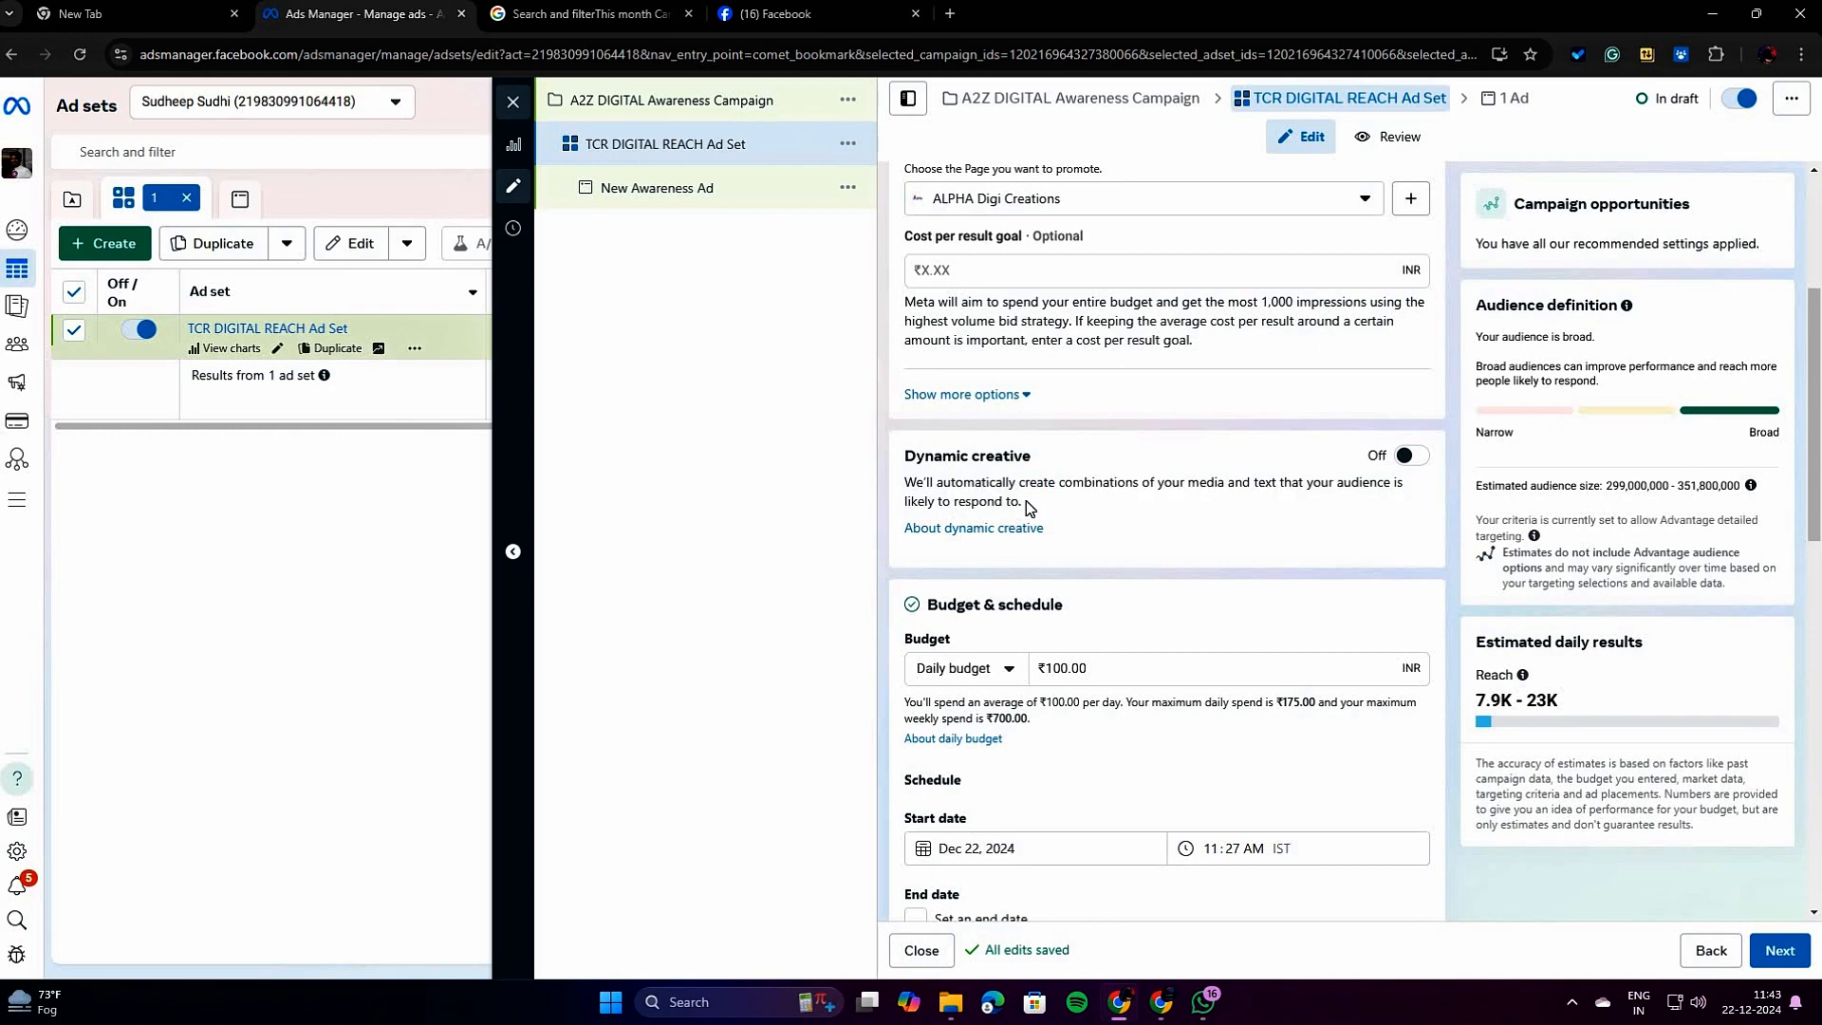
pyautogui.moveTo(1023, 500); pyautogui.dragTo(905, 482)
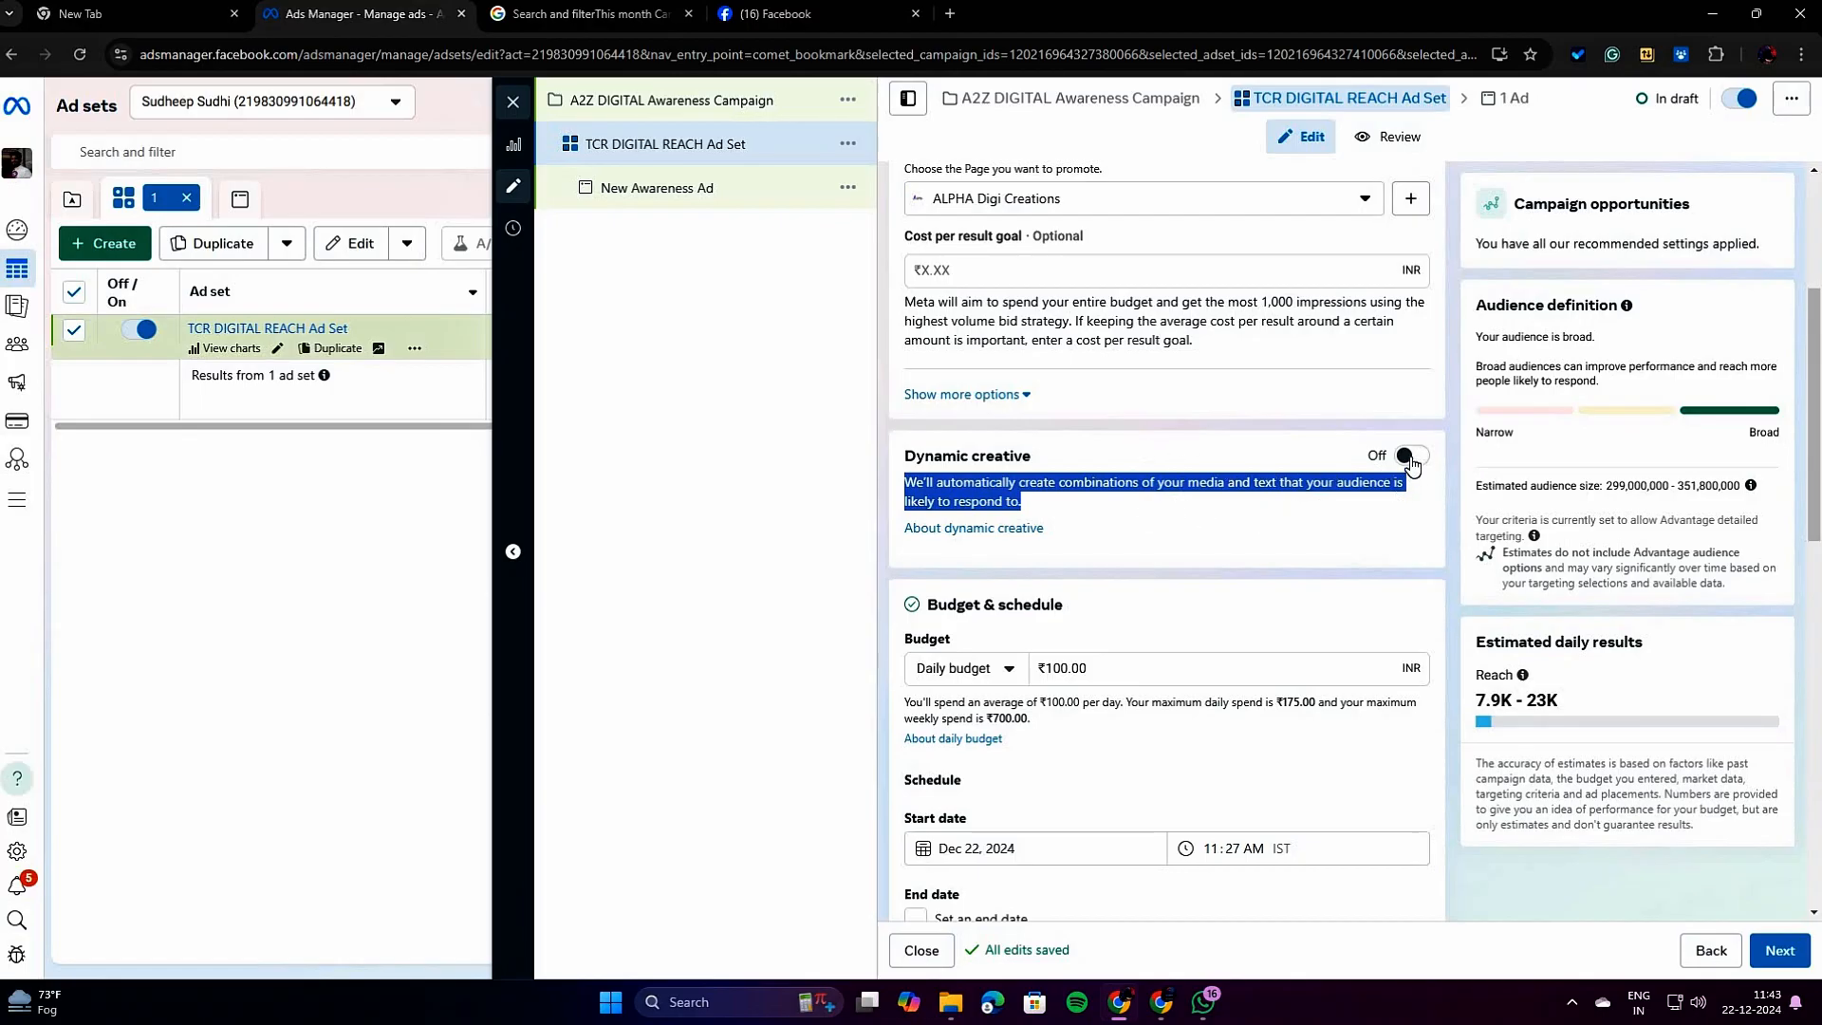
pyautogui.click(1252, 574)
# Edit the audience locations and replace India with Thrissur district in Kerala as the included location.
pyautogui.scroll(-2, 1253, 573)
pyautogui.scroll(-5, 1253, 573)
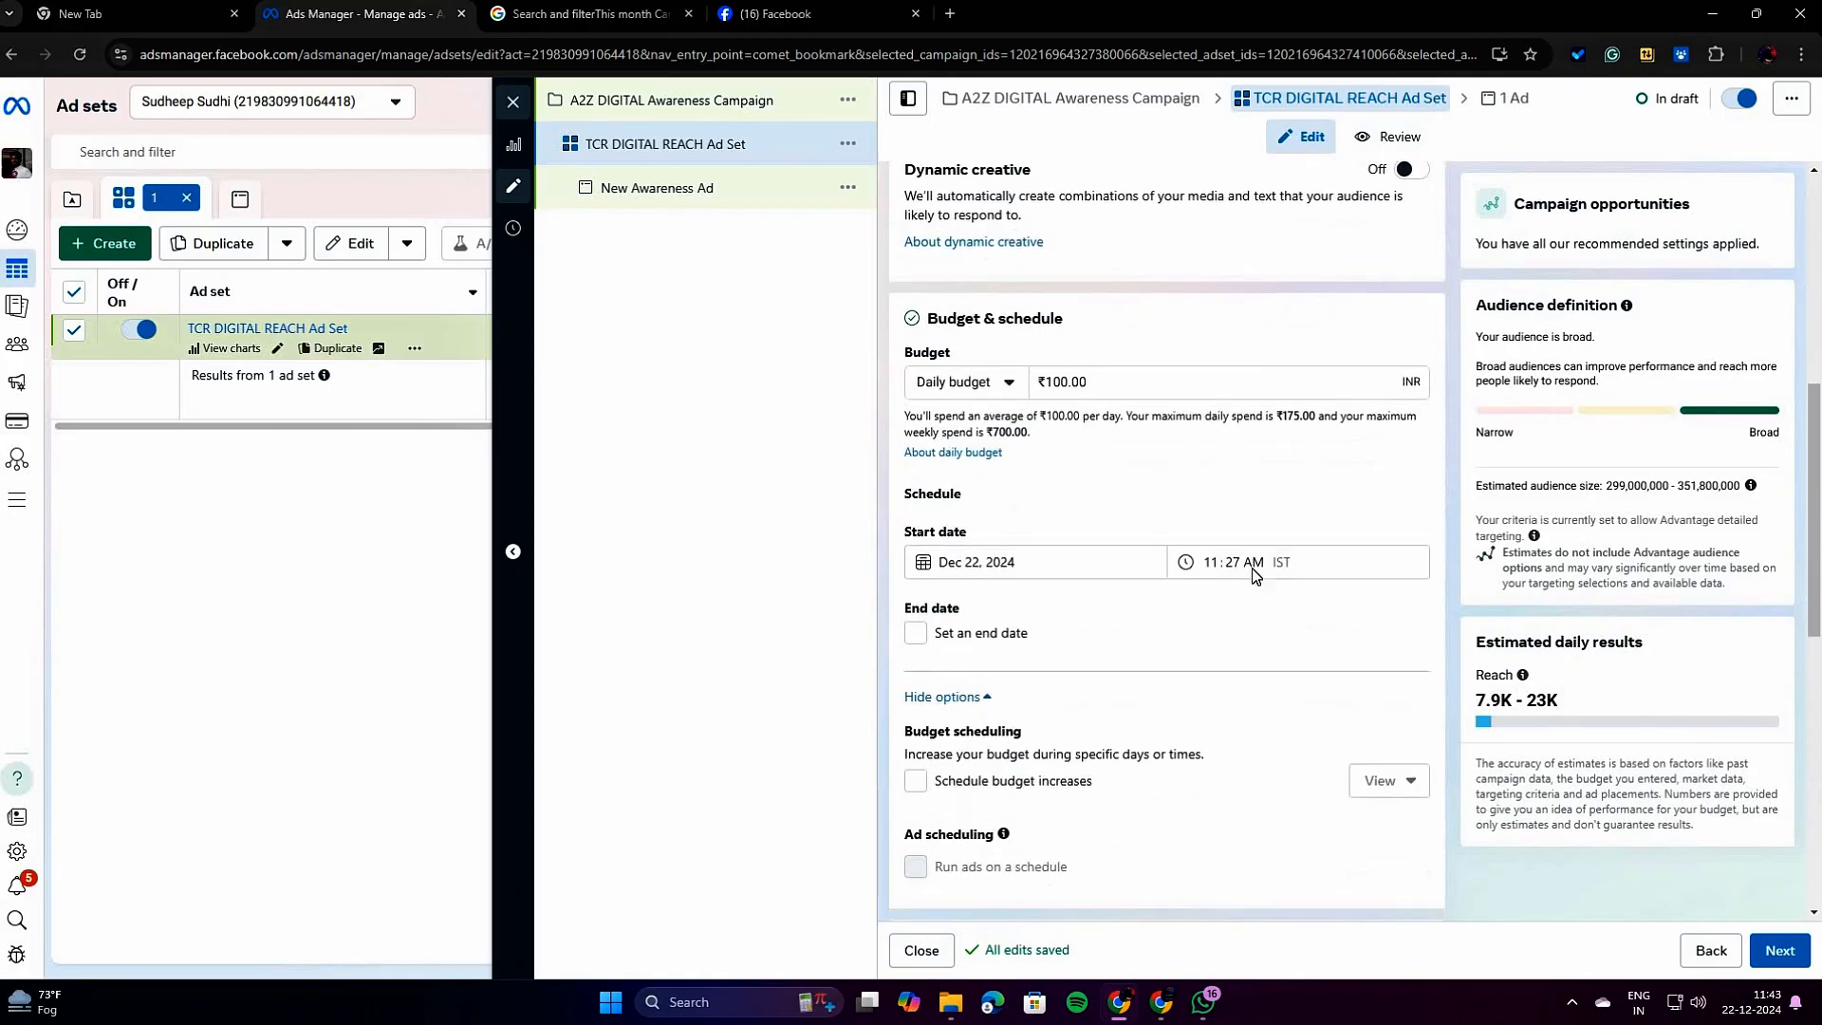
pyautogui.scroll(-1, 1255, 576)
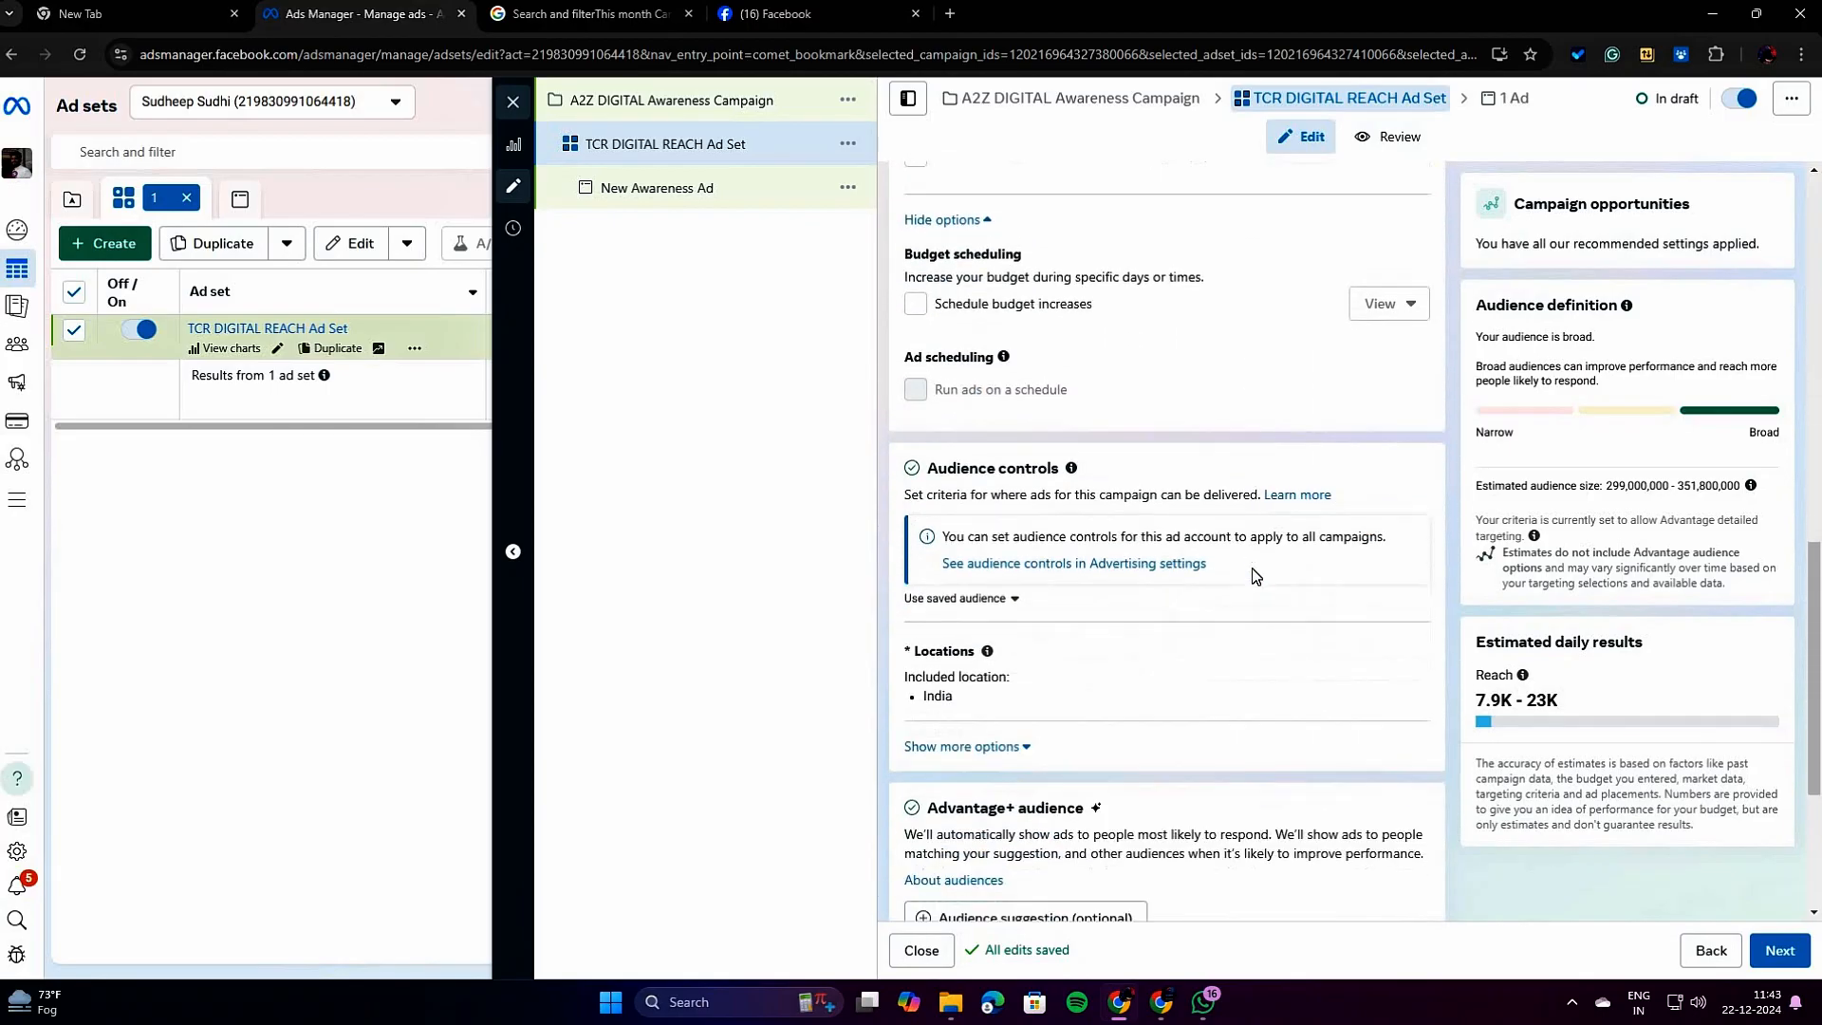
pyautogui.scroll(-2, 1255, 574)
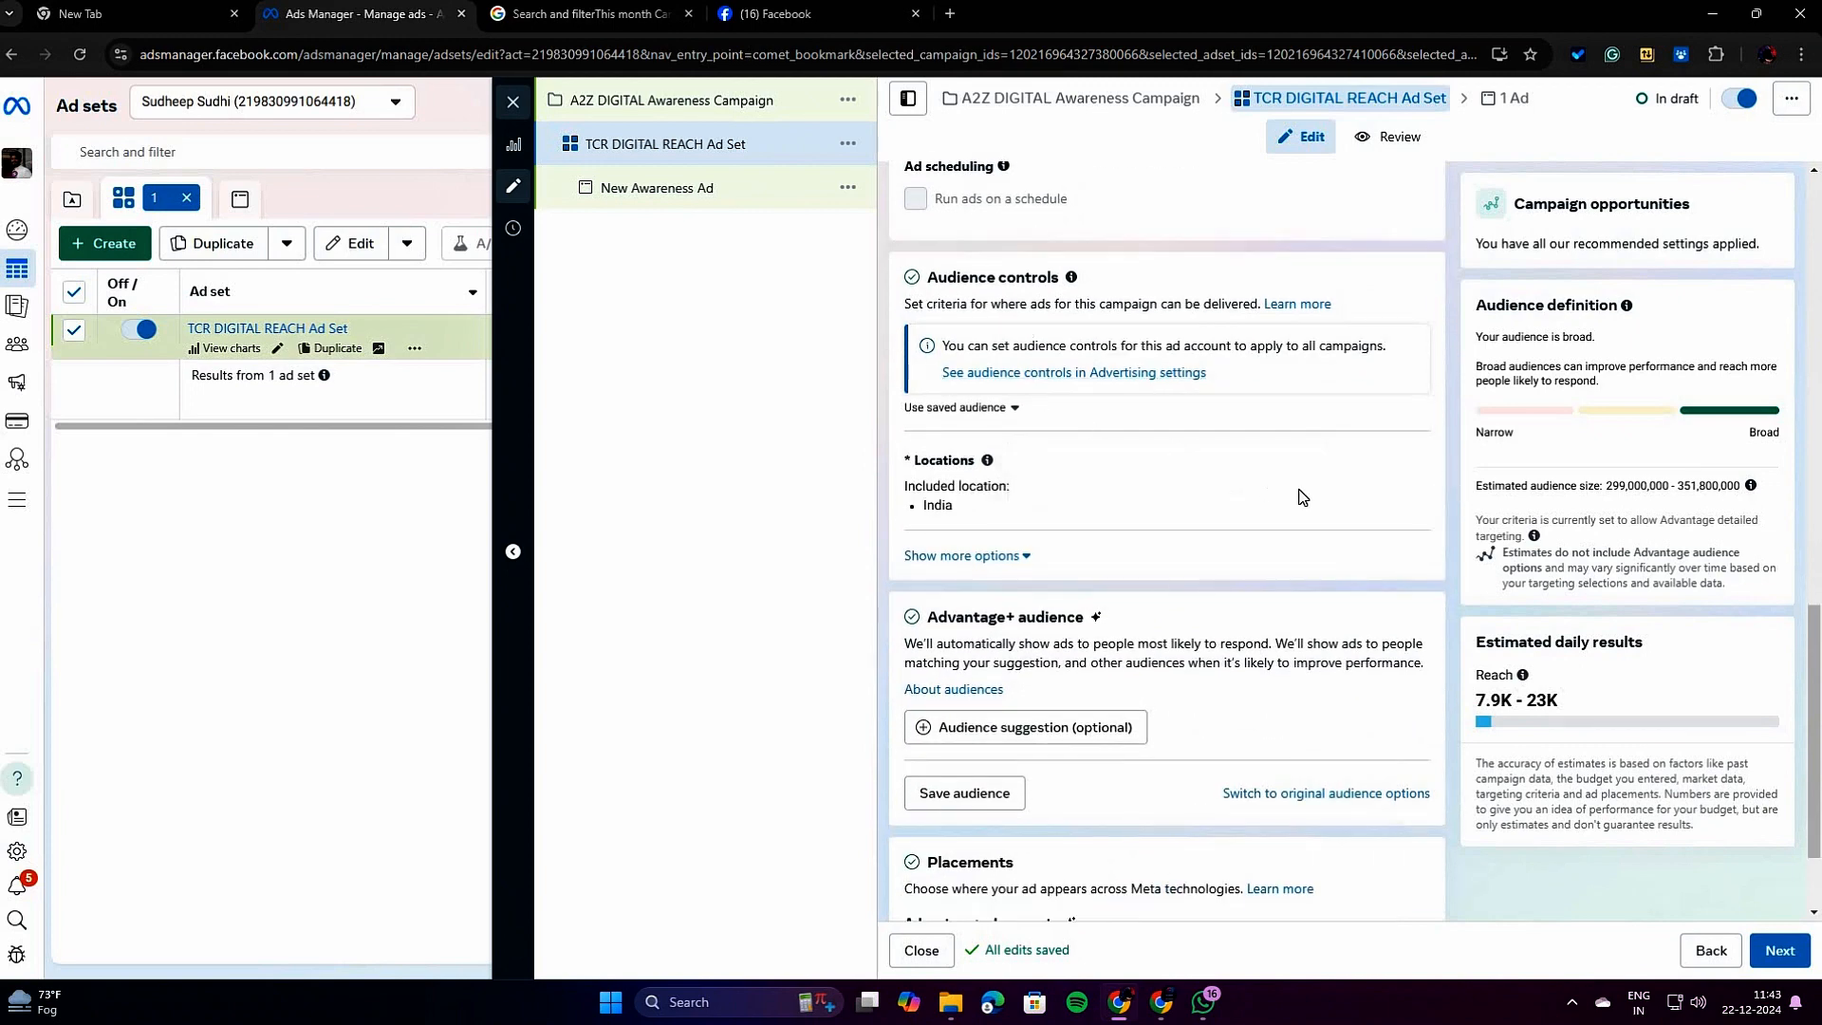
pyautogui.click(1393, 465)
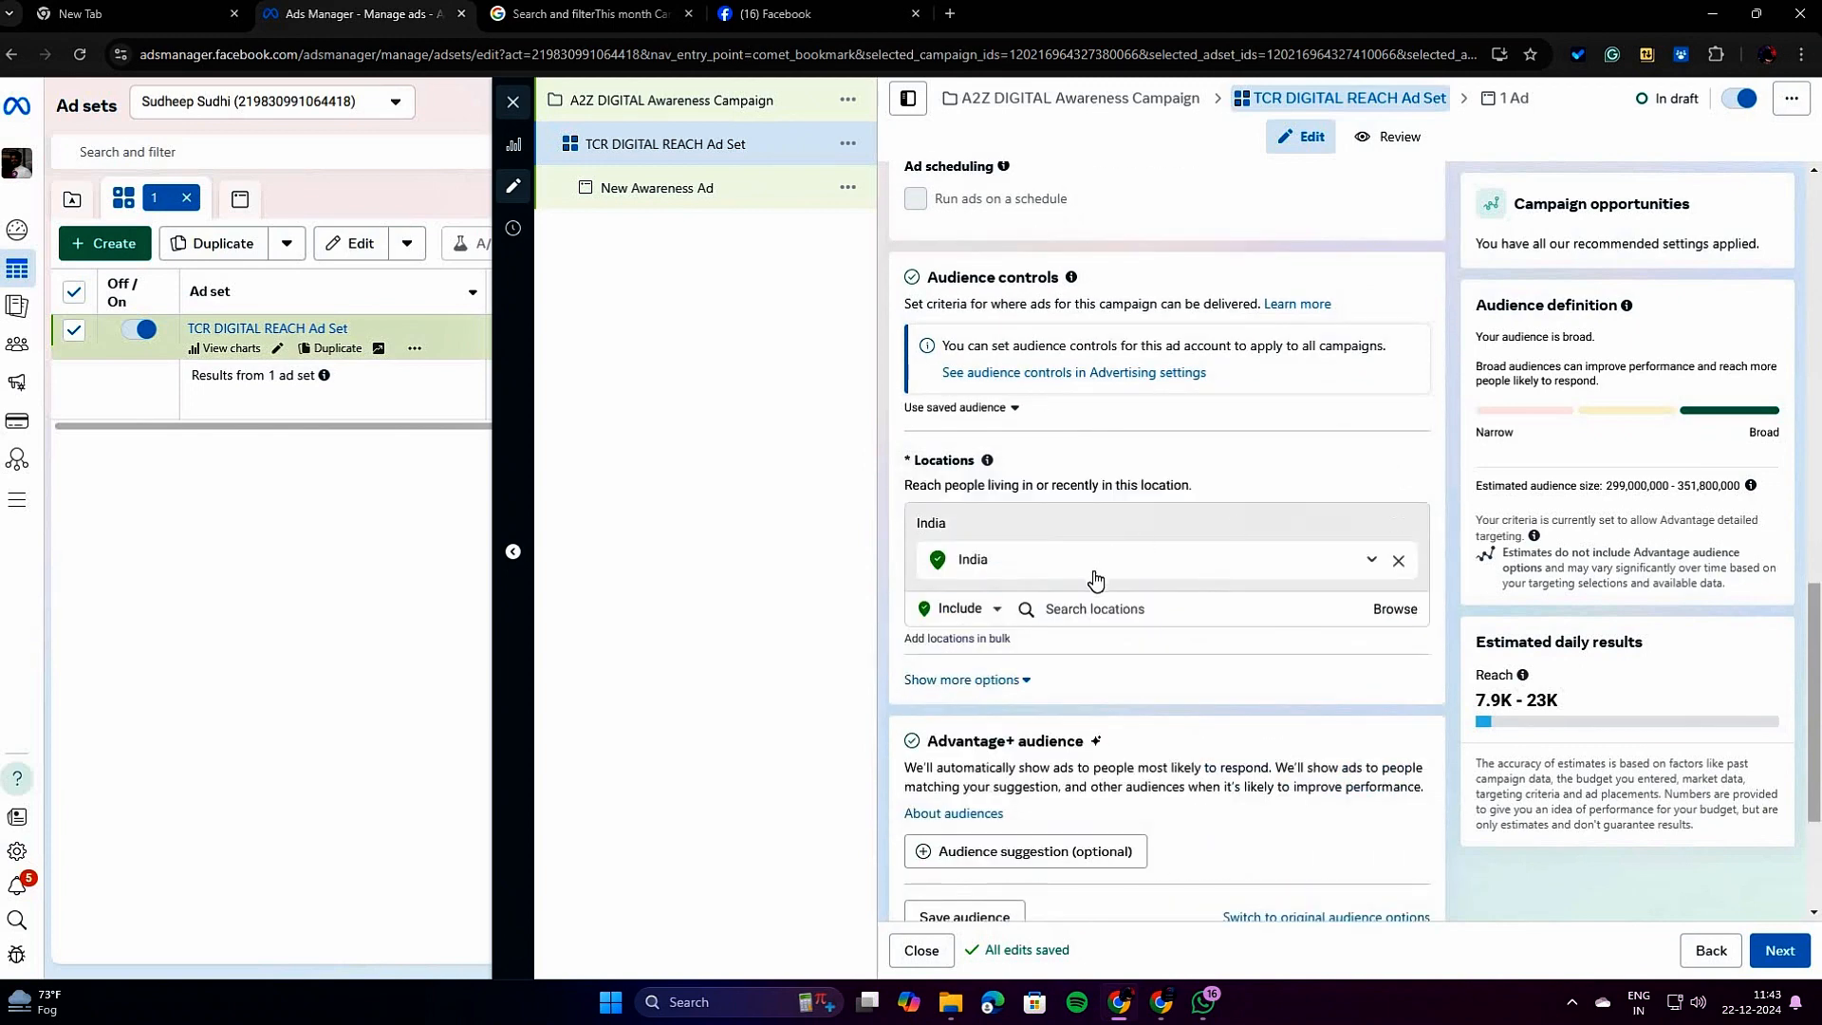
pyautogui.scroll(-1, 1120, 541)
pyautogui.click(1109, 517)
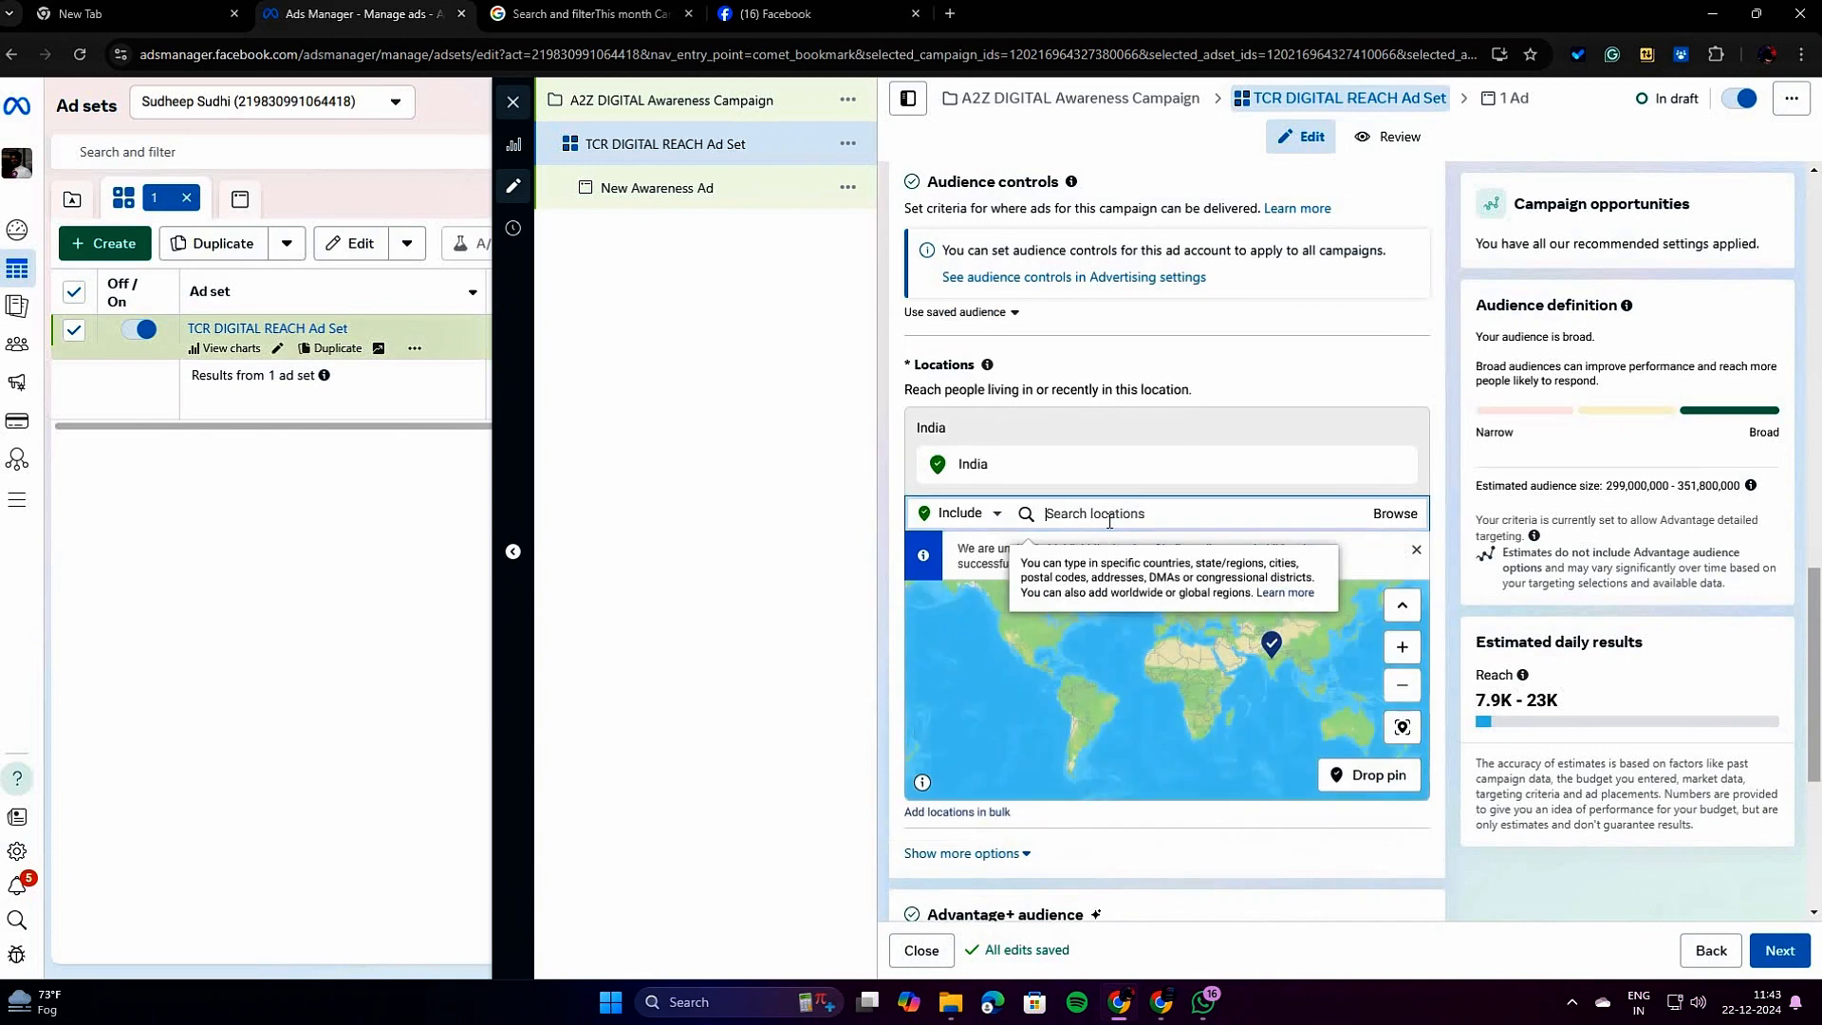
pyautogui.write('THRISS')
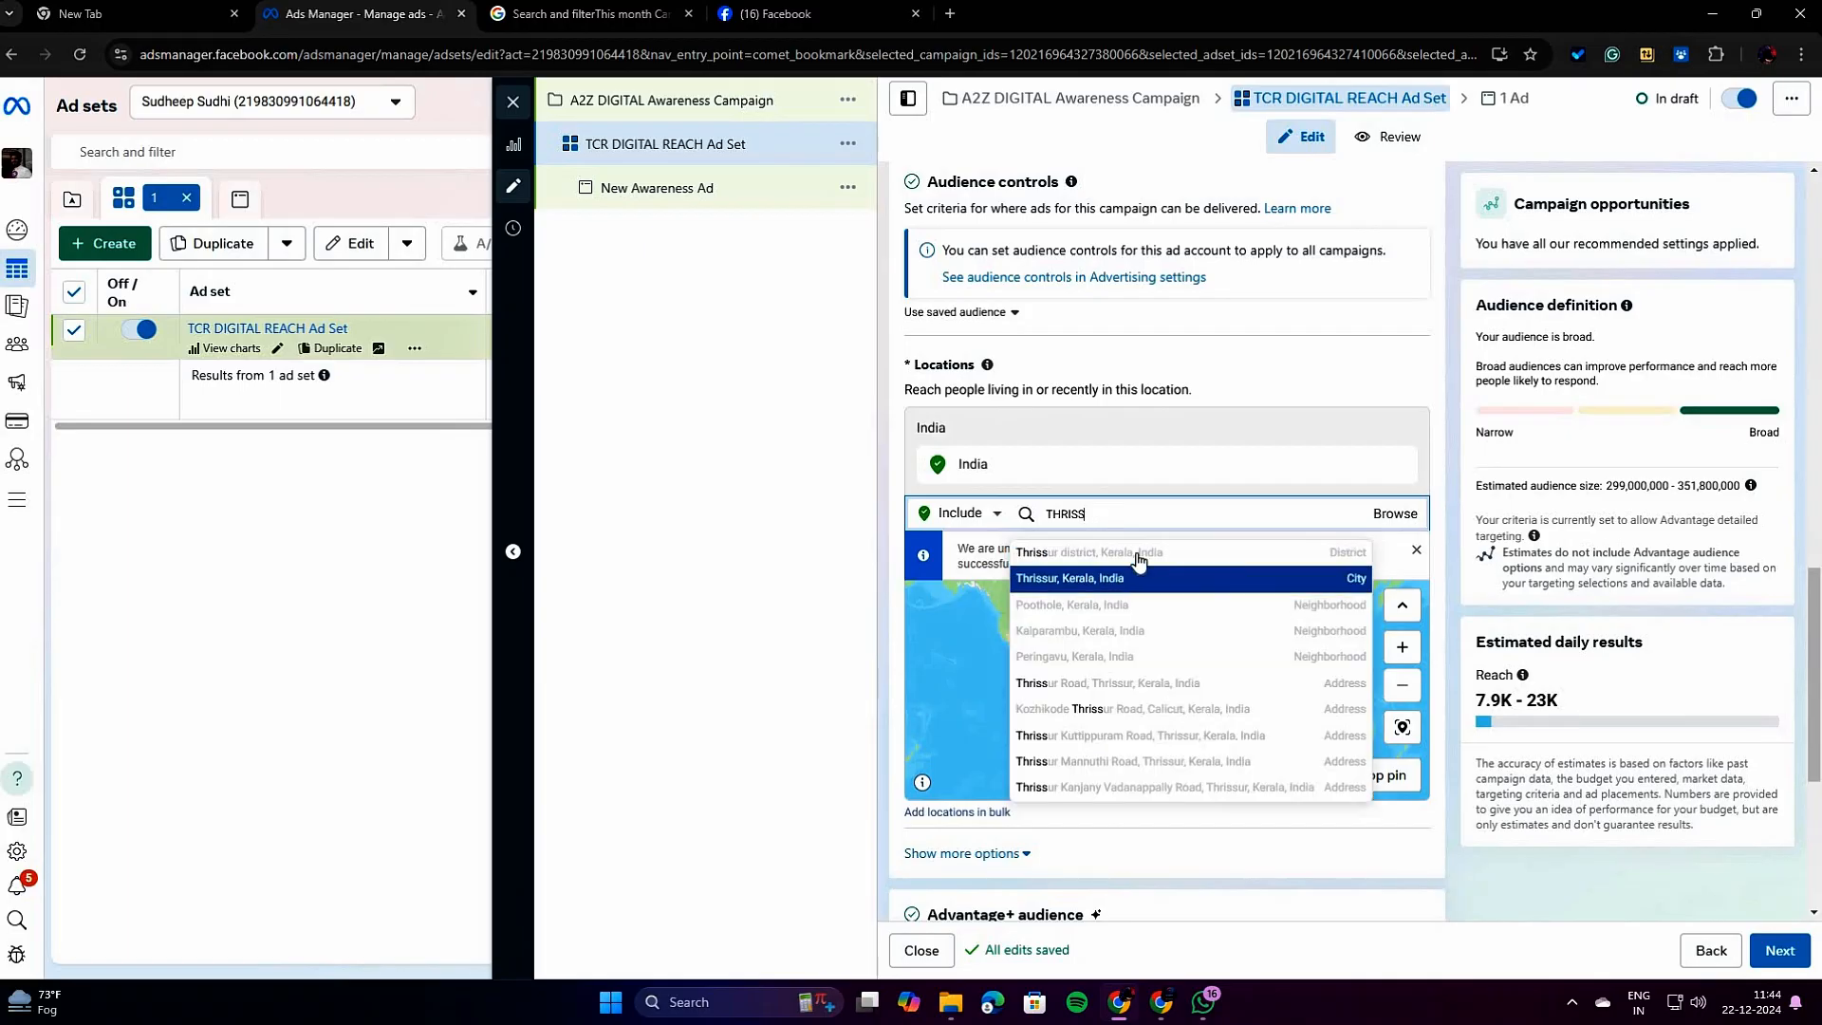
pyautogui.click(1135, 557)
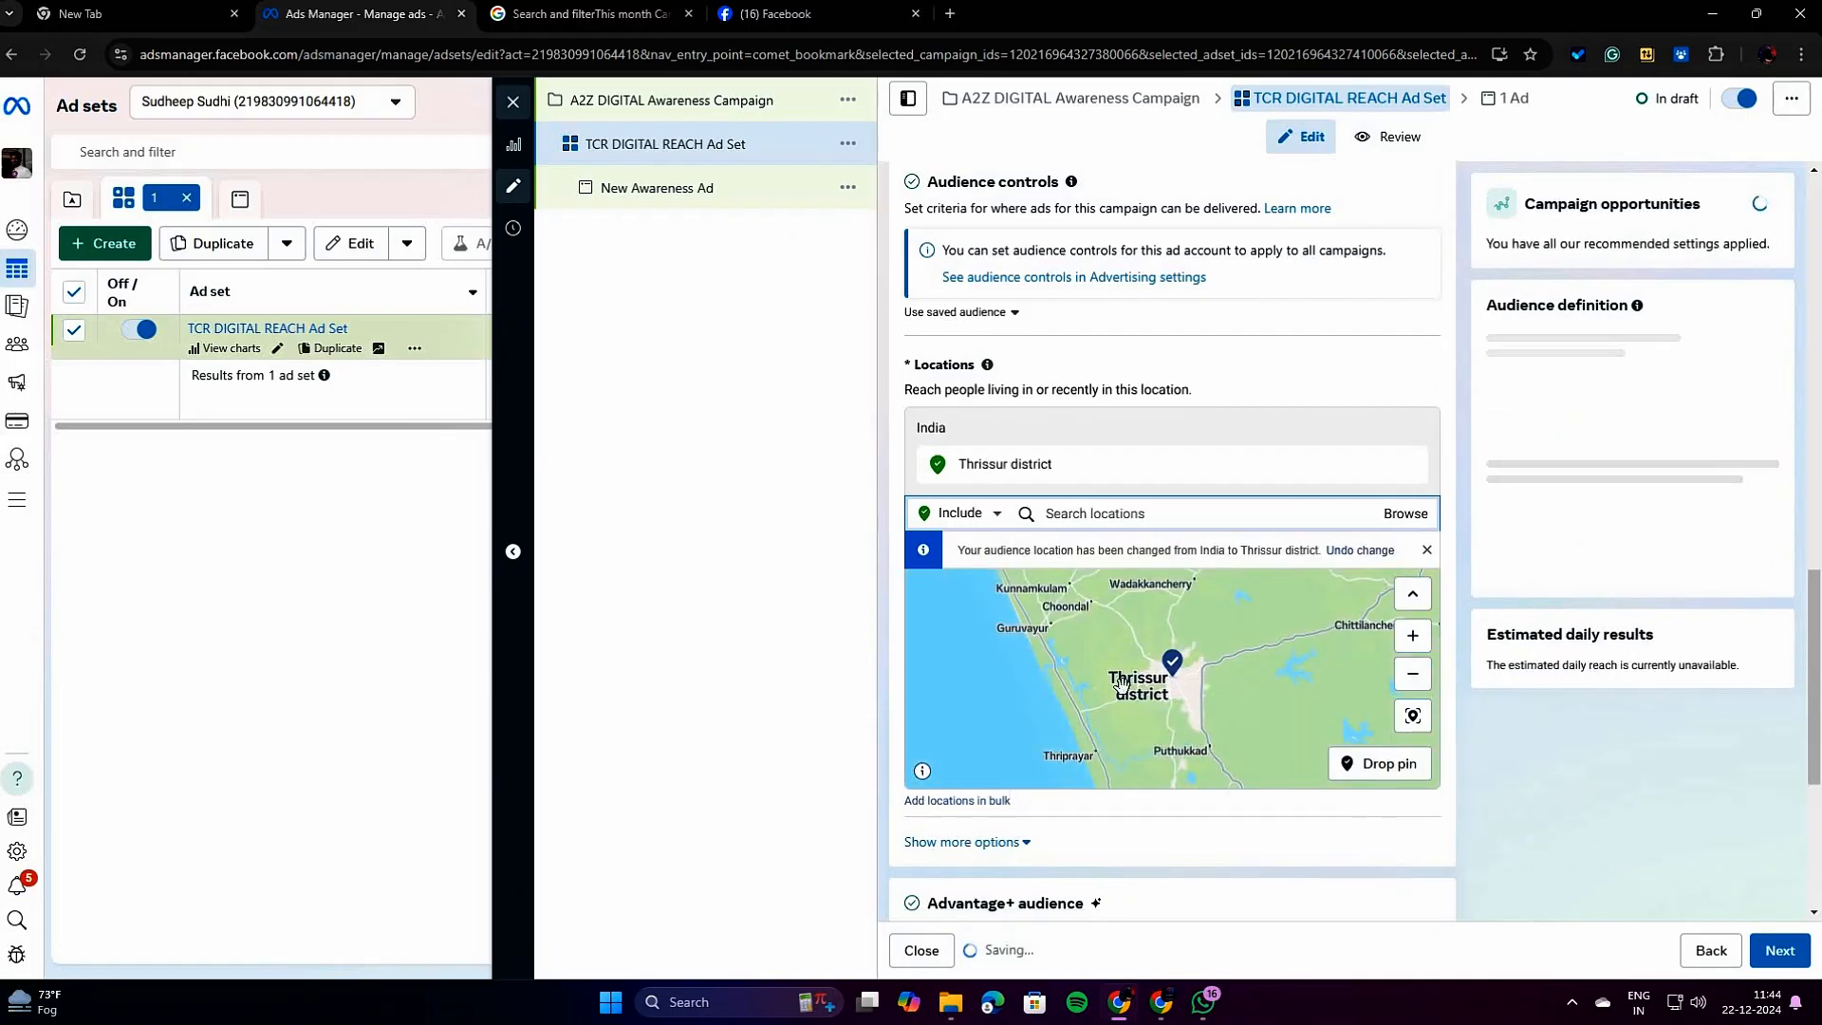
# Exclude the place Kozhikode from the ad set's audience locations, alongside the included Thrissur district.
pyautogui.scroll(1, 1139, 676)
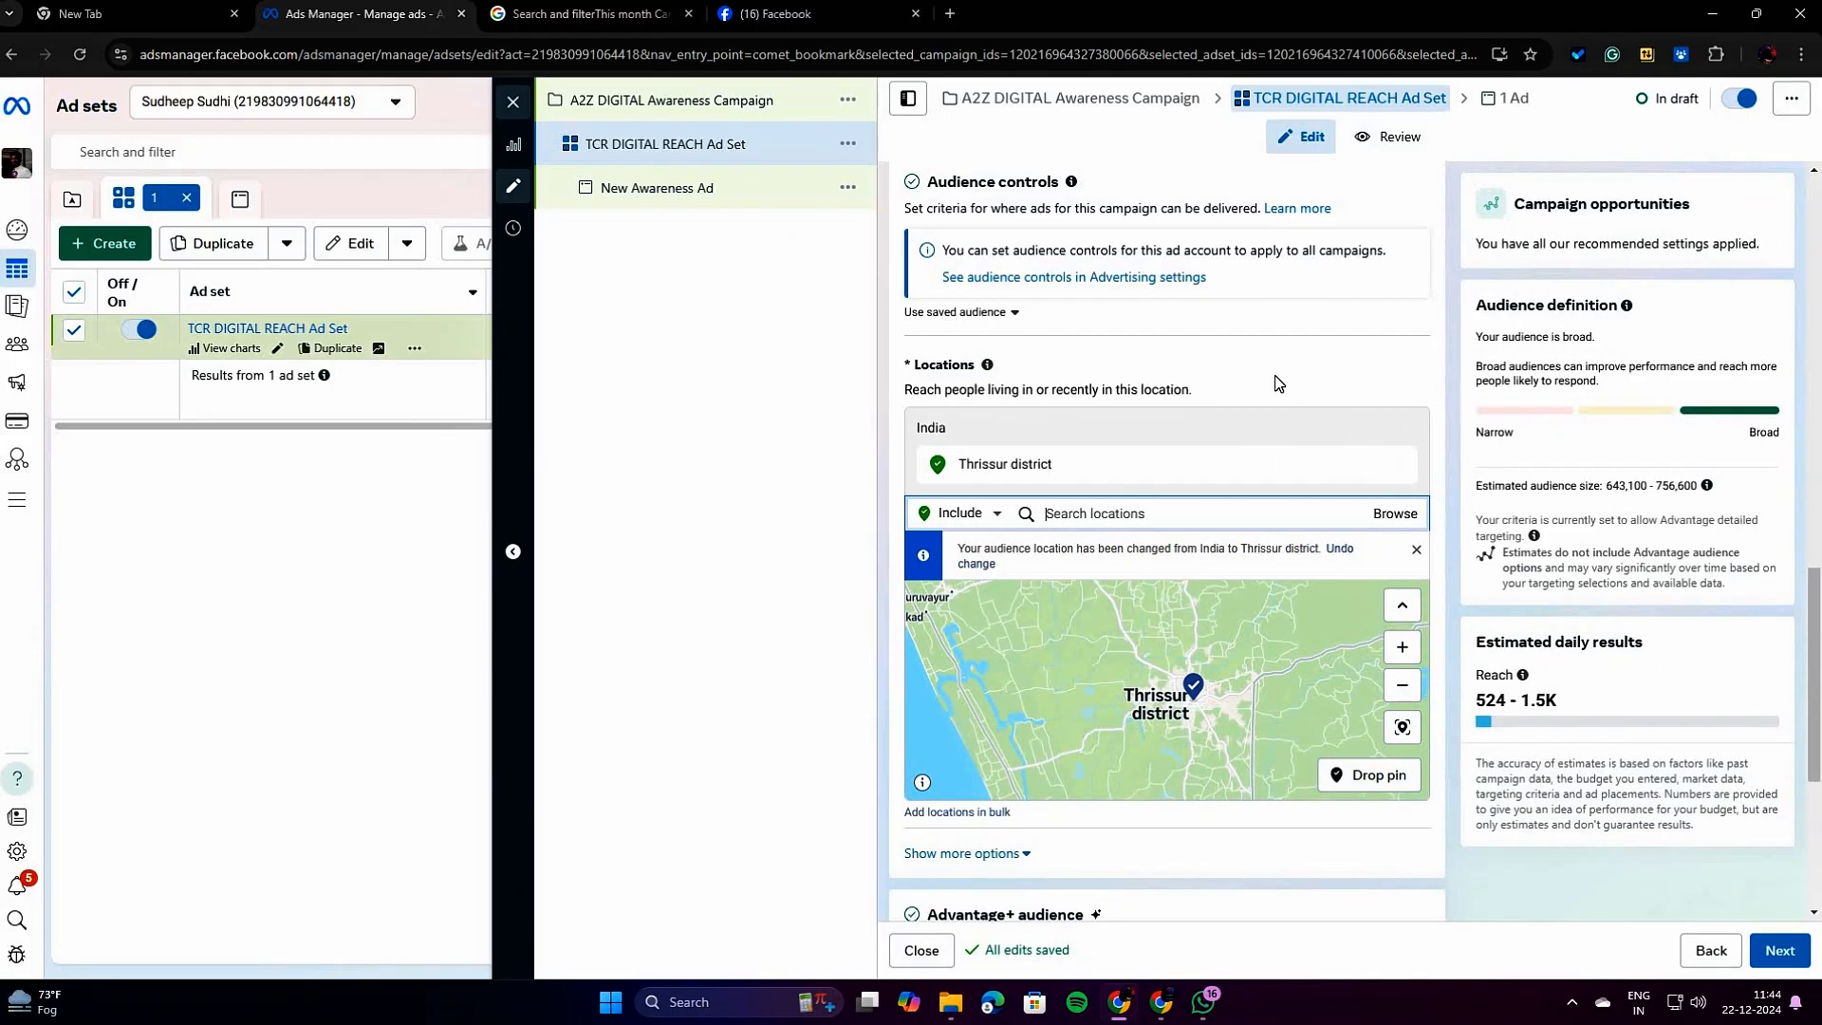
pyautogui.scroll(-3, 1279, 384)
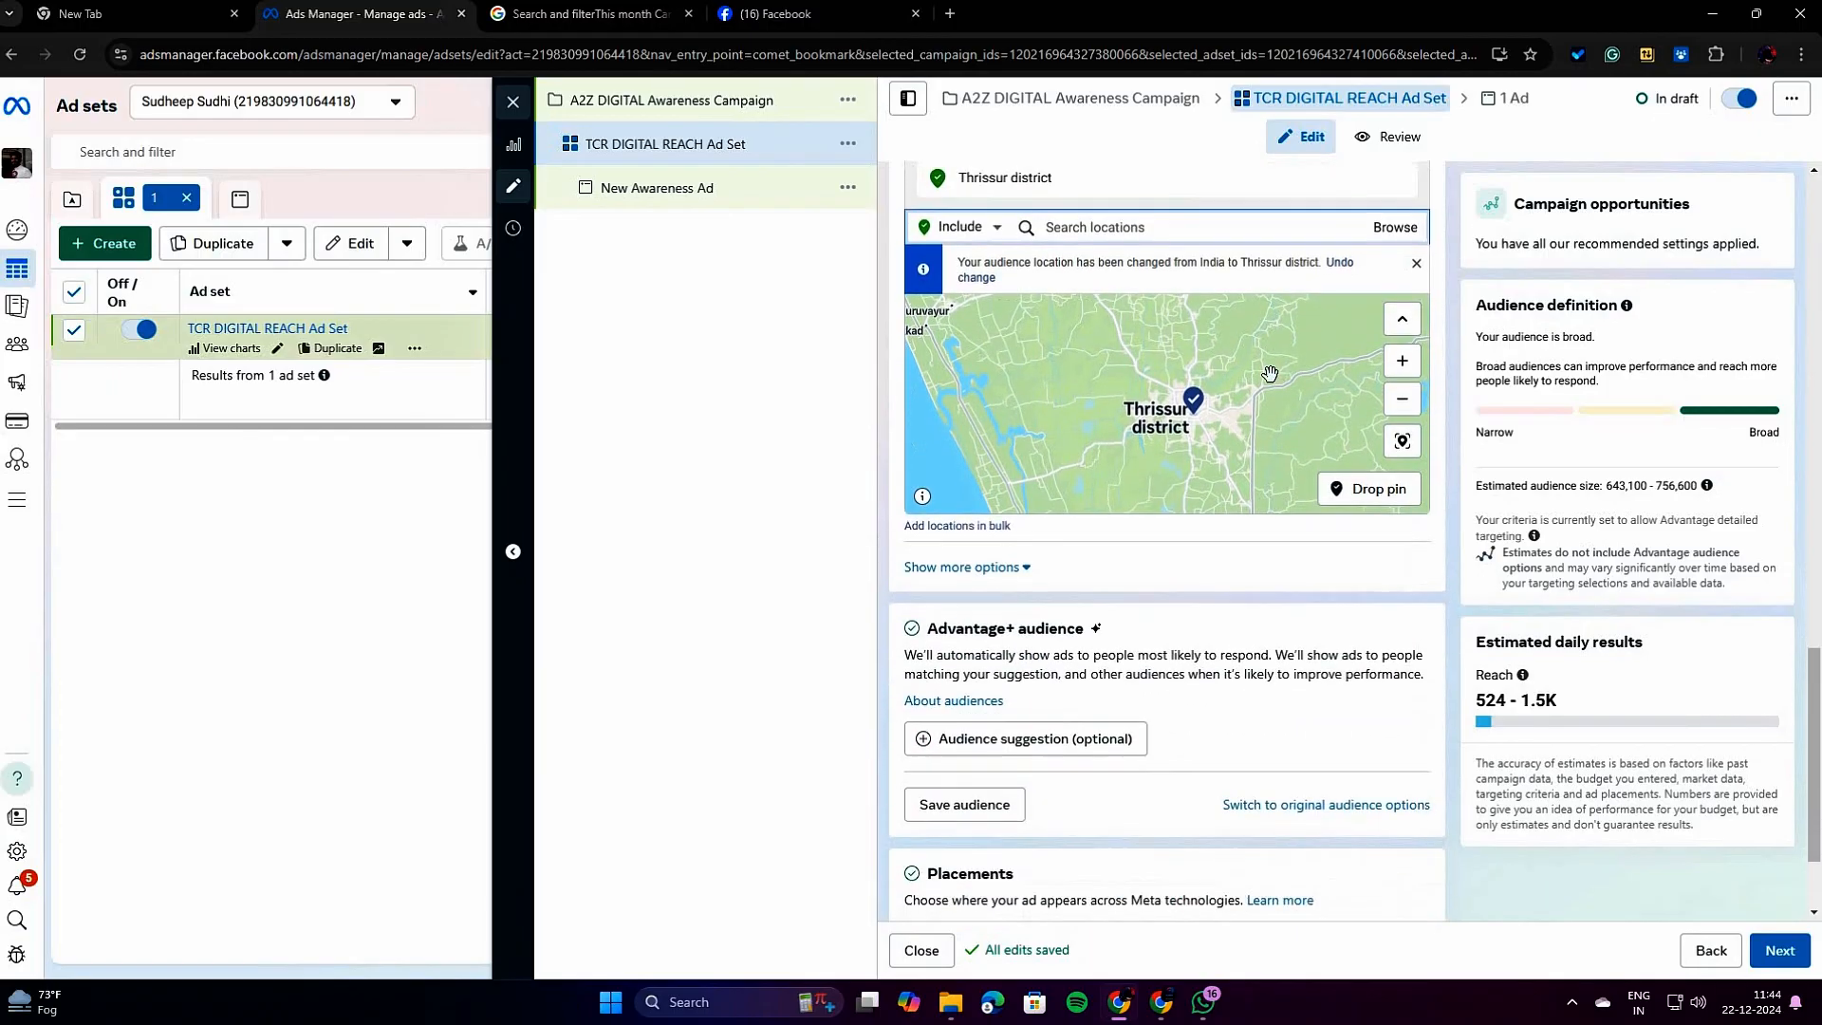
pyautogui.click(983, 228)
pyautogui.click(949, 274)
pyautogui.write('KO')
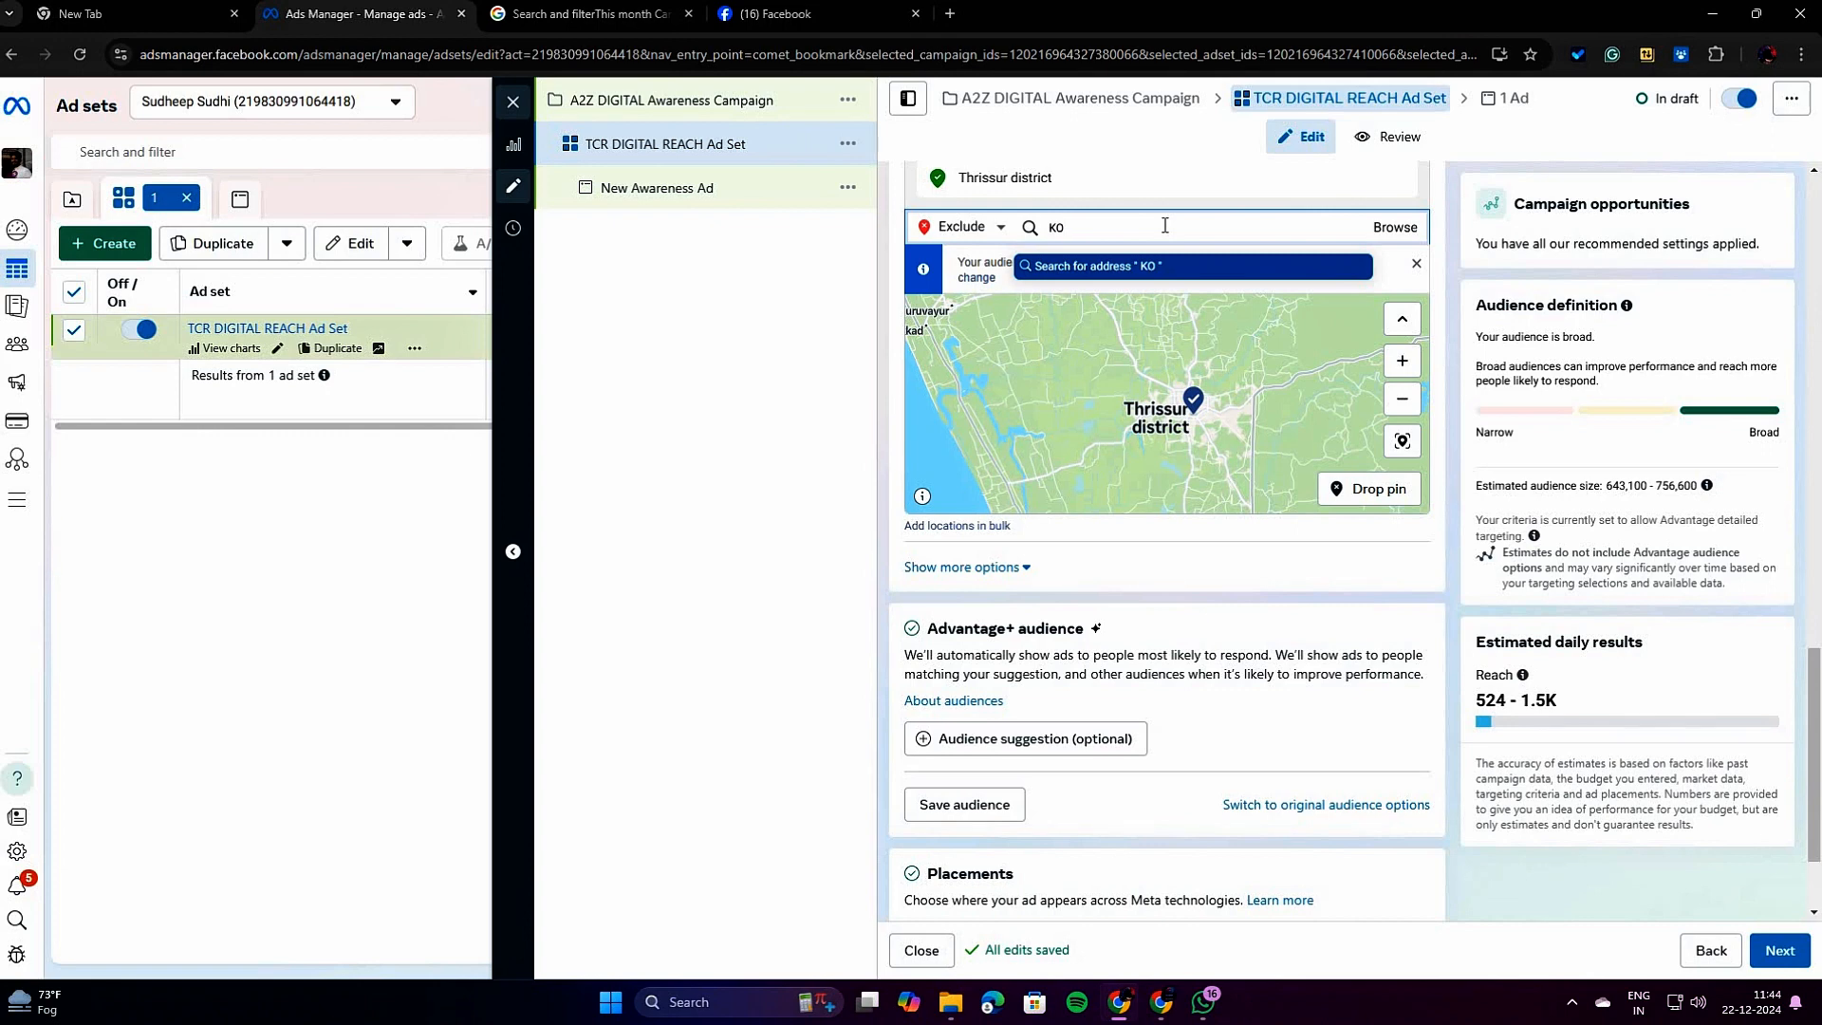
pyautogui.write('ZHIKODU')
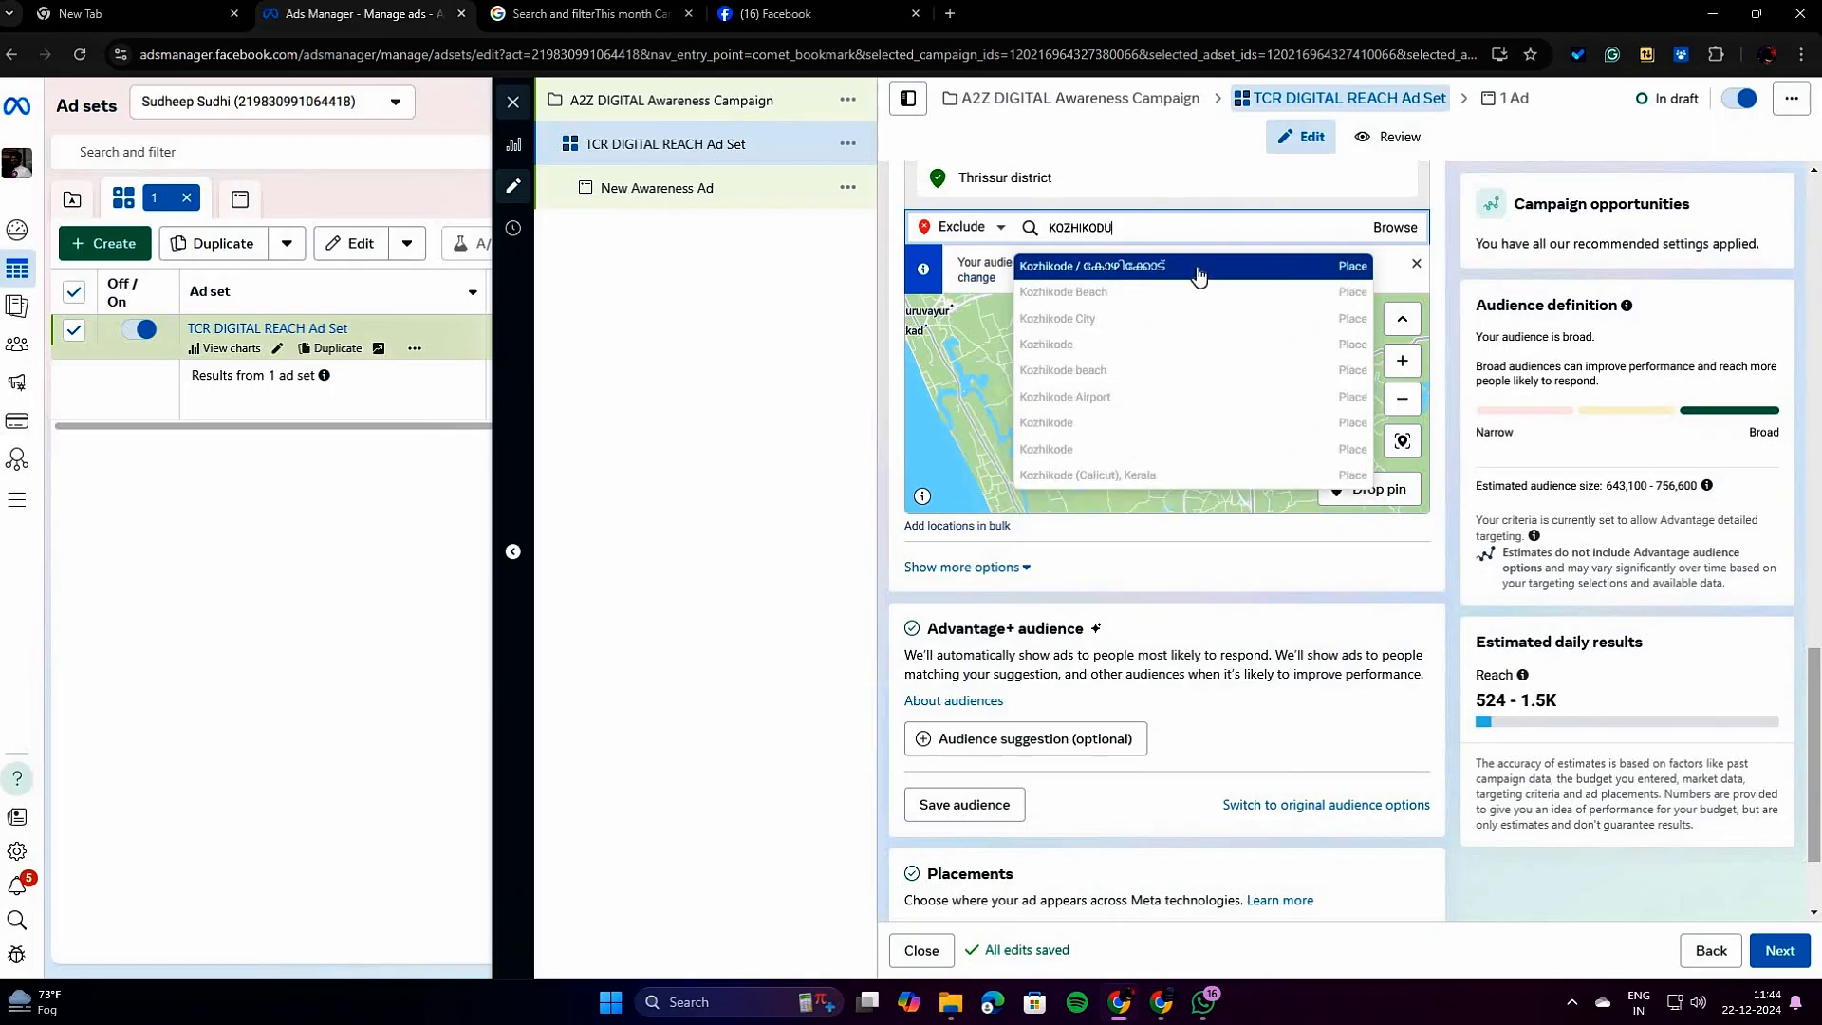
pyautogui.click(1198, 276)
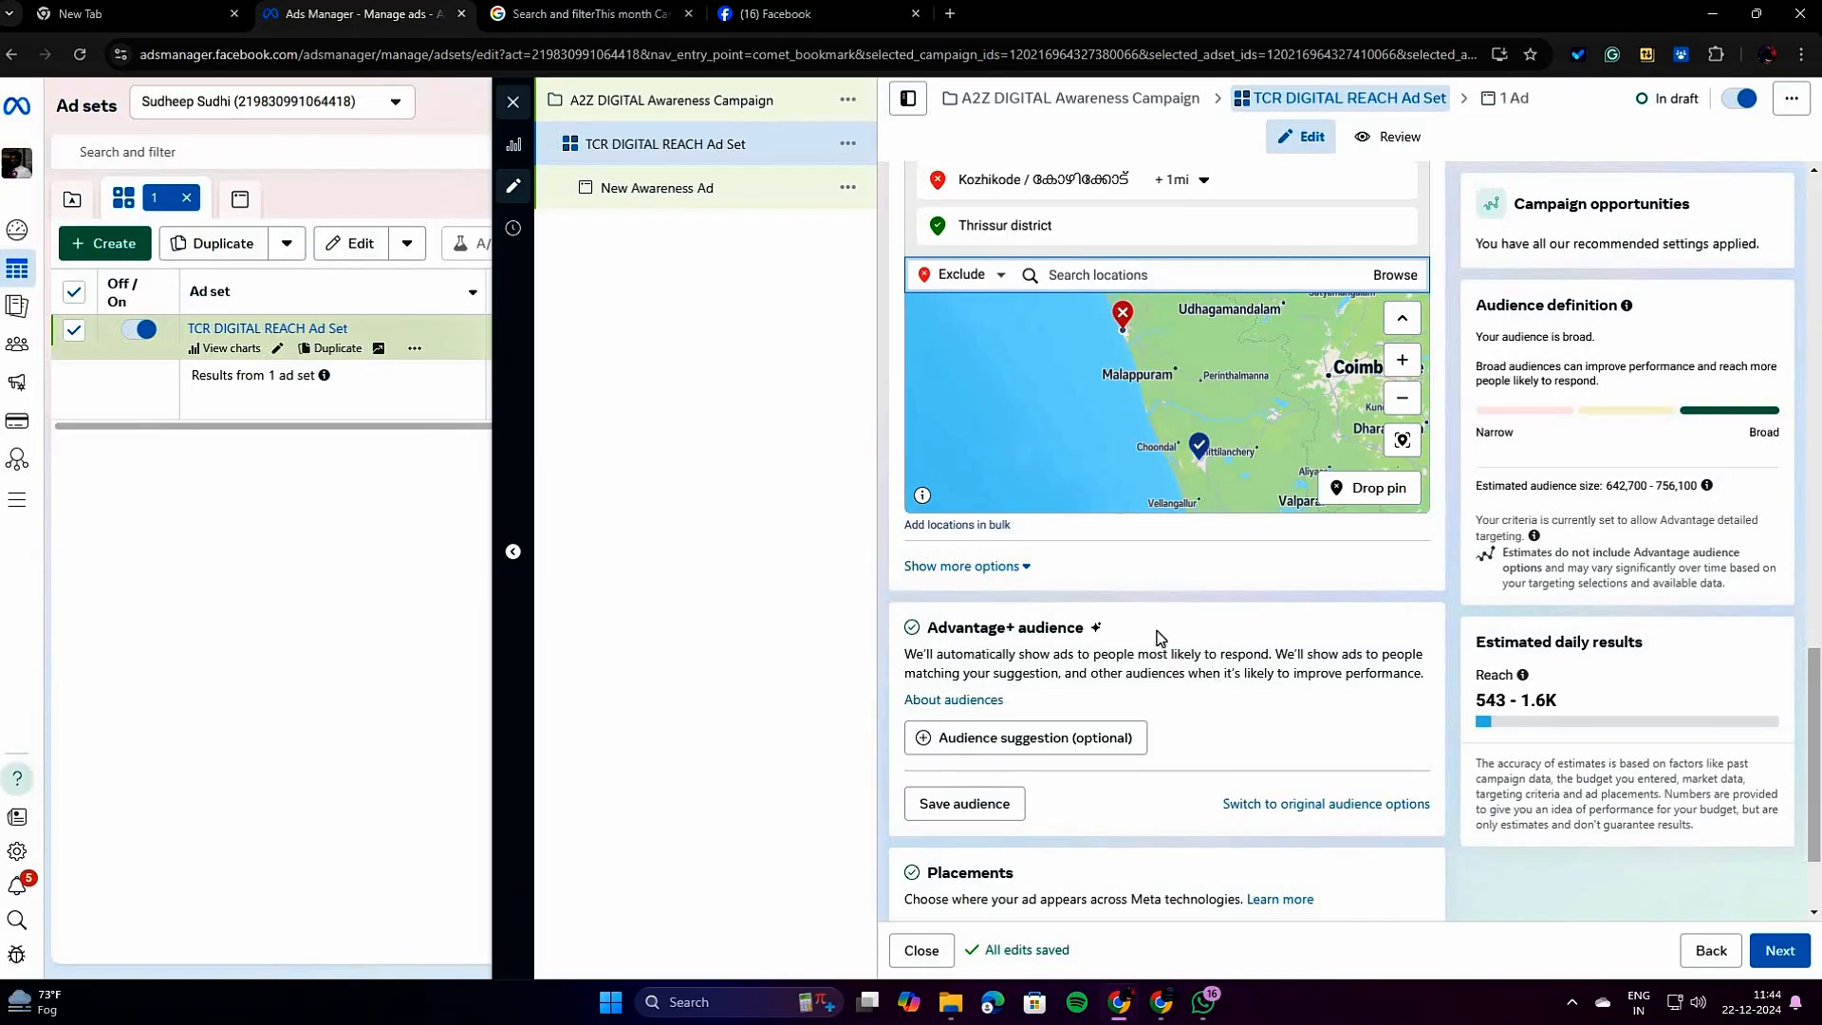
# Read the Advantage+ audience description and switch the ad set to the original audience options.
pyautogui.scroll(-2, 1160, 637)
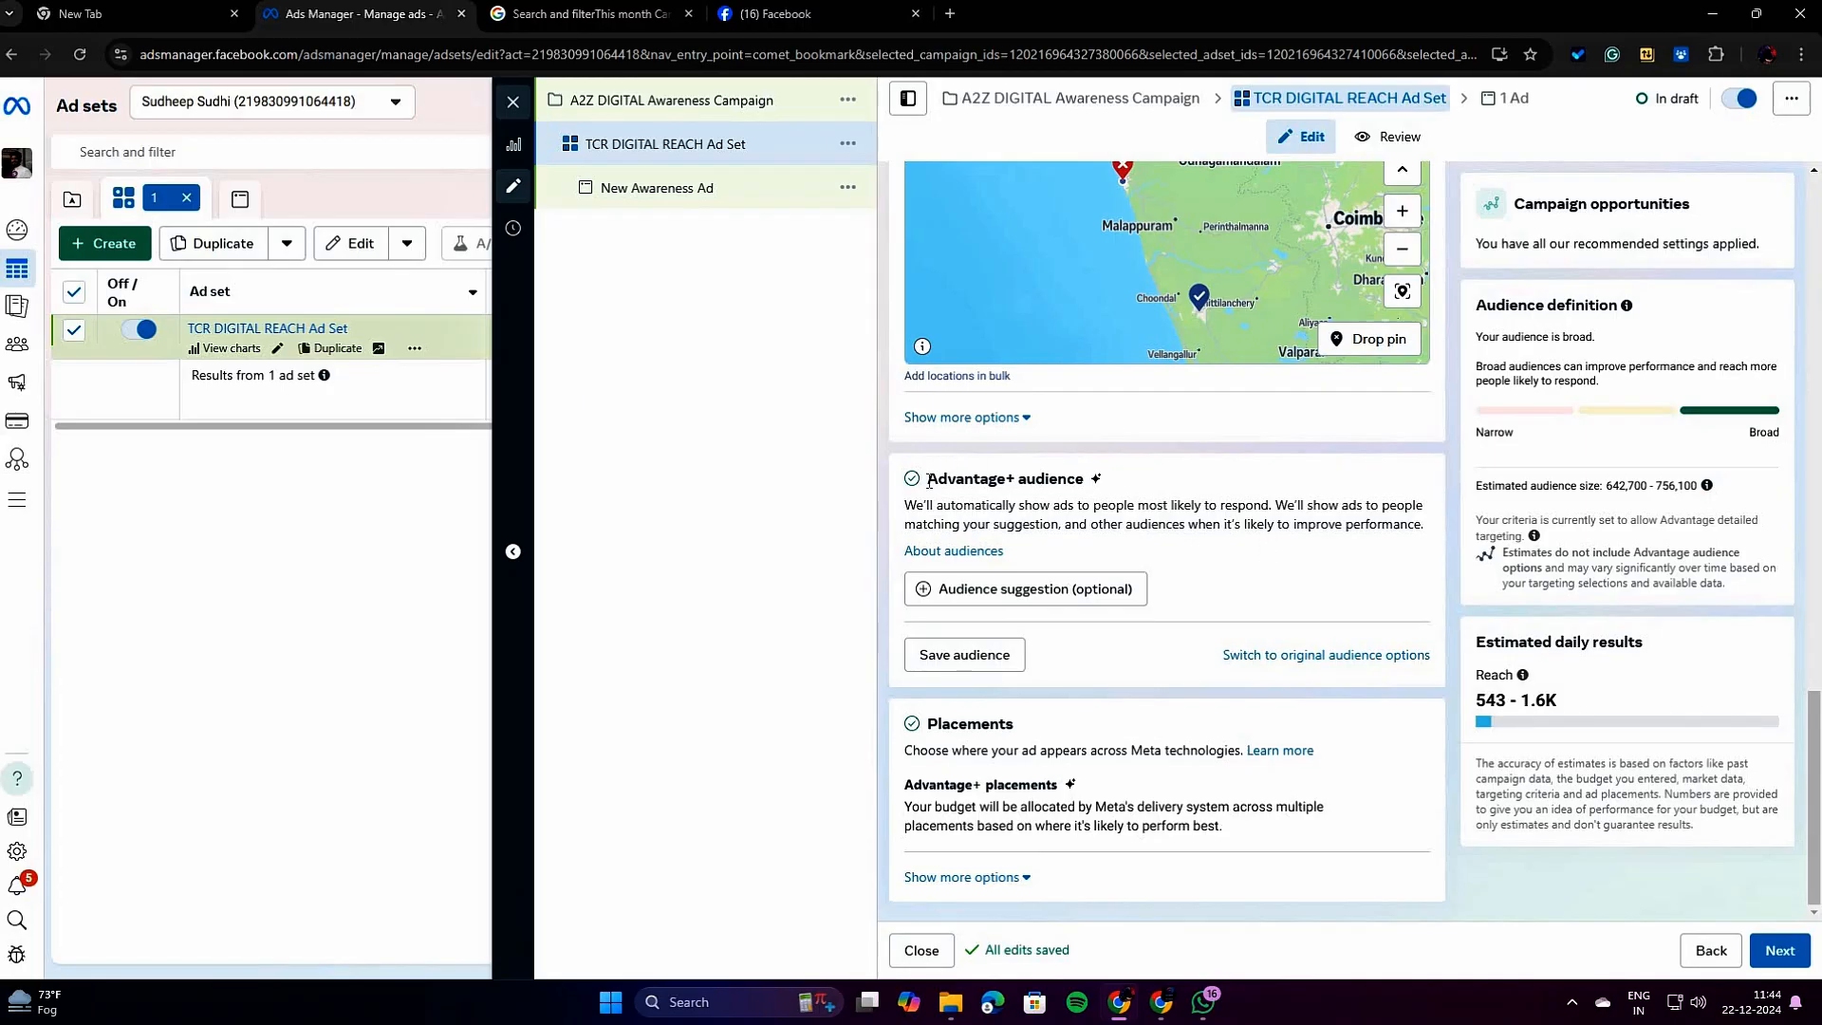
pyautogui.moveTo(928, 479); pyautogui.dragTo(1090, 483)
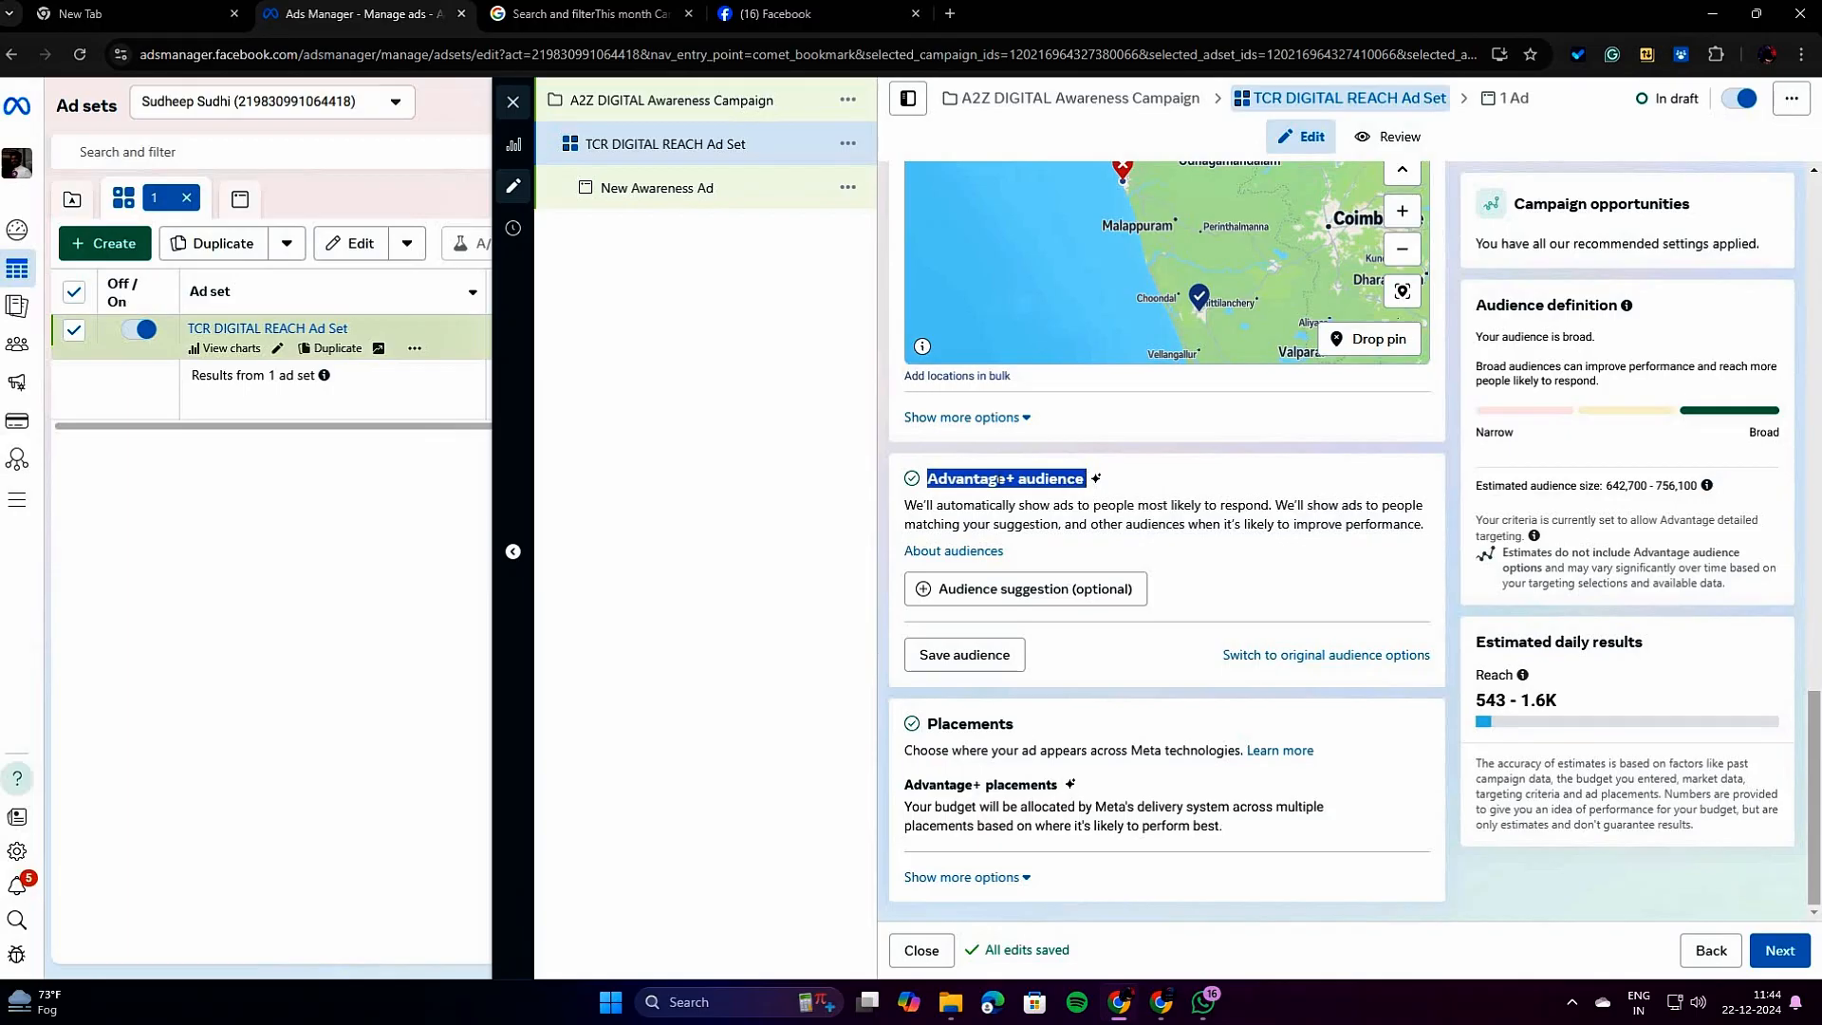
pyautogui.moveTo(932, 507); pyautogui.dragTo(1271, 505)
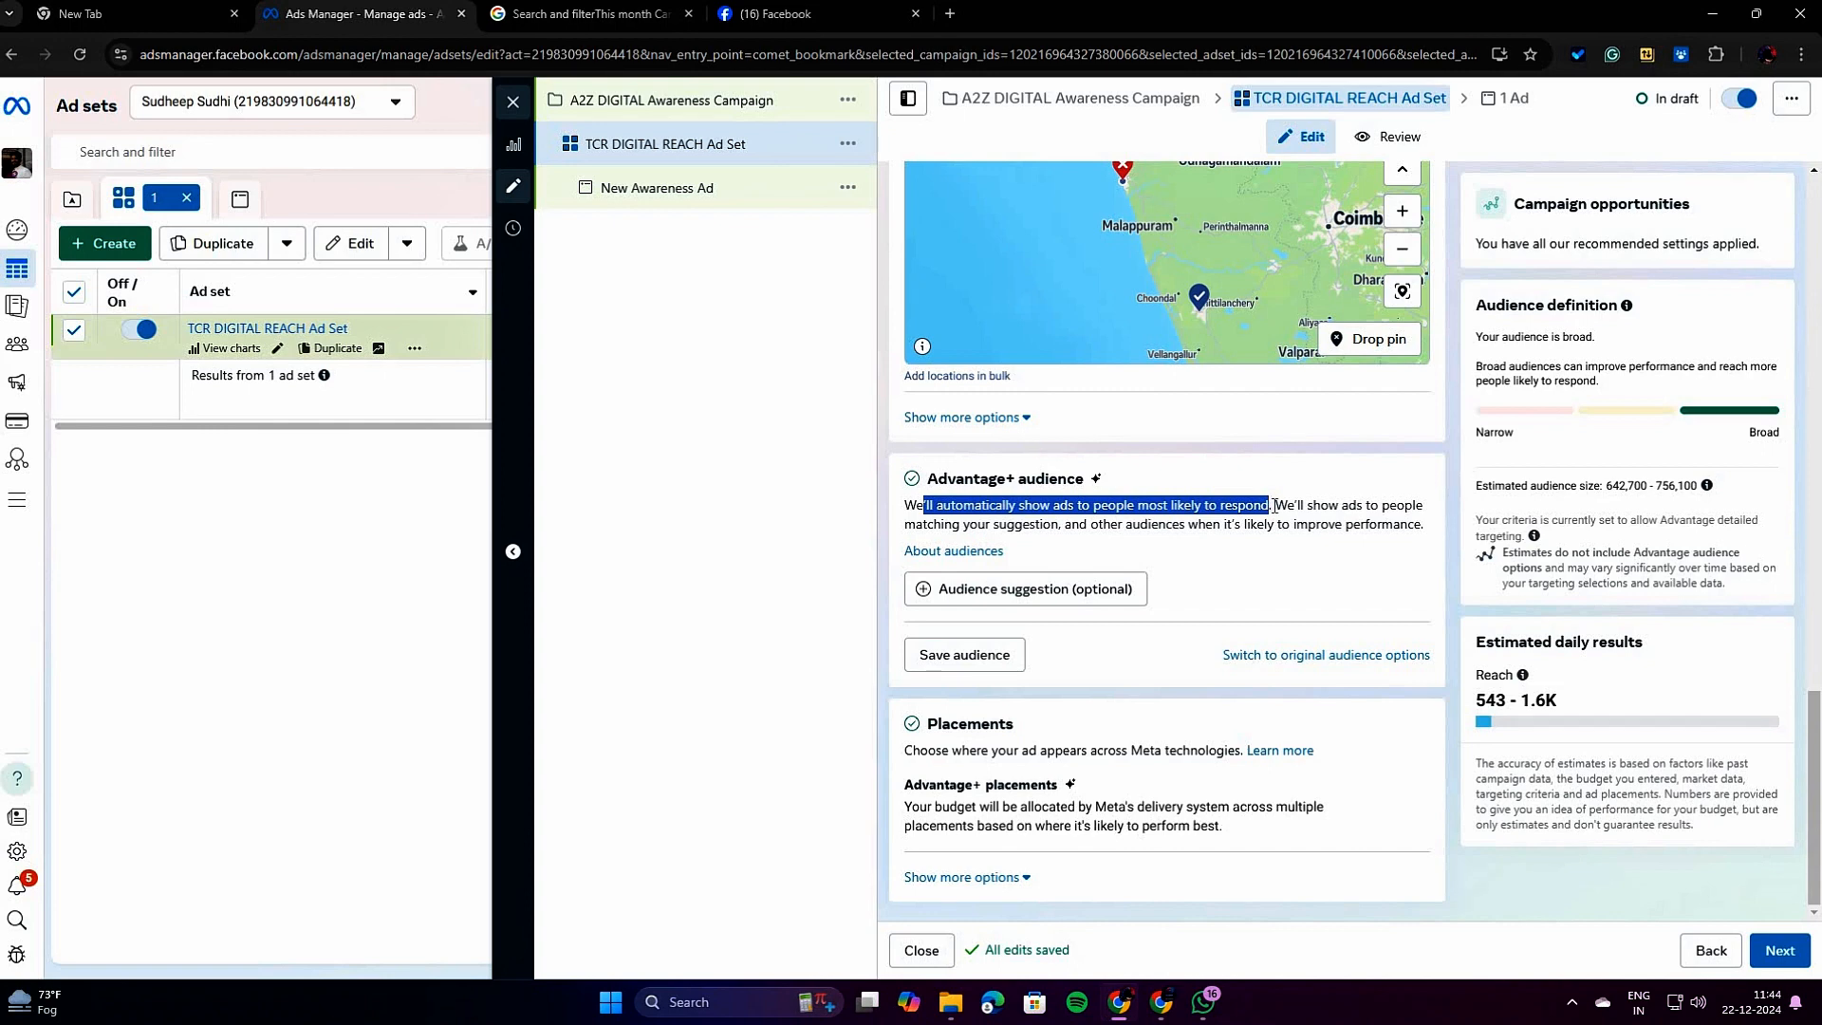
pyautogui.moveTo(1277, 506); pyautogui.dragTo(908, 509)
pyautogui.click(1354, 670)
pyautogui.click(875, 522)
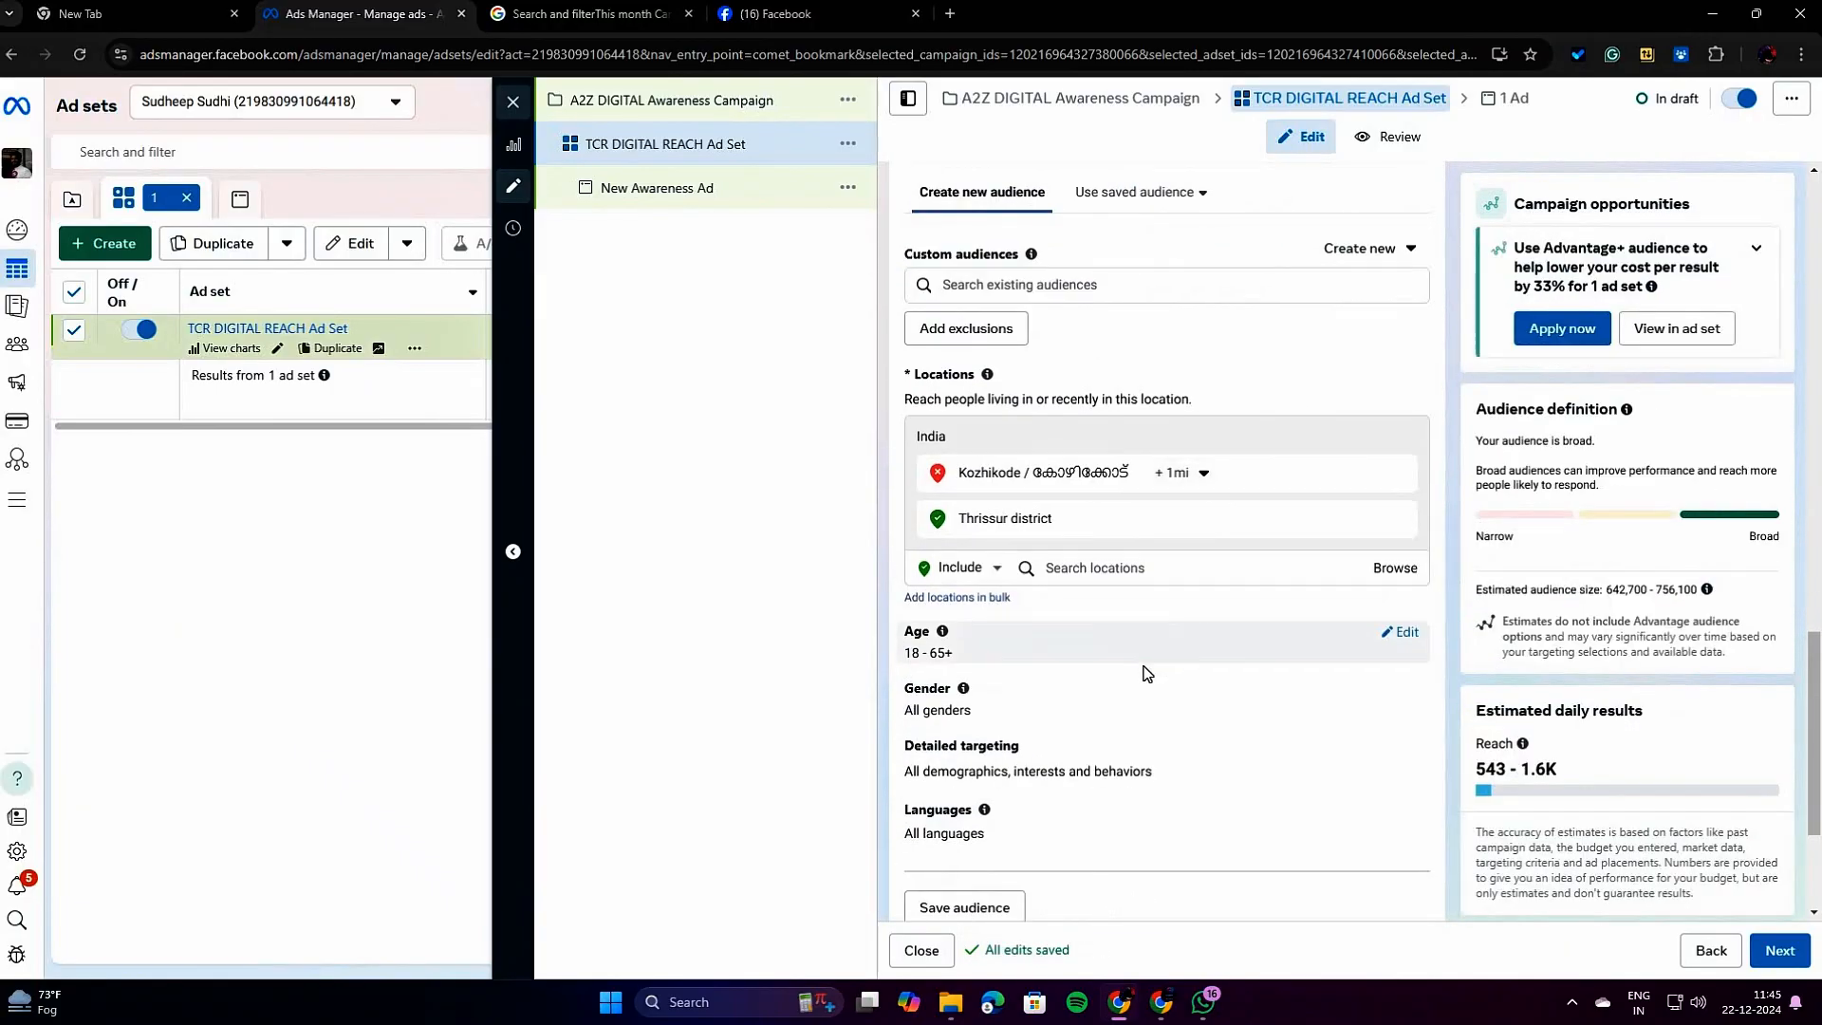
# Edit the audience age range and set the maximum age to 36.
pyautogui.scroll(-2, 1143, 671)
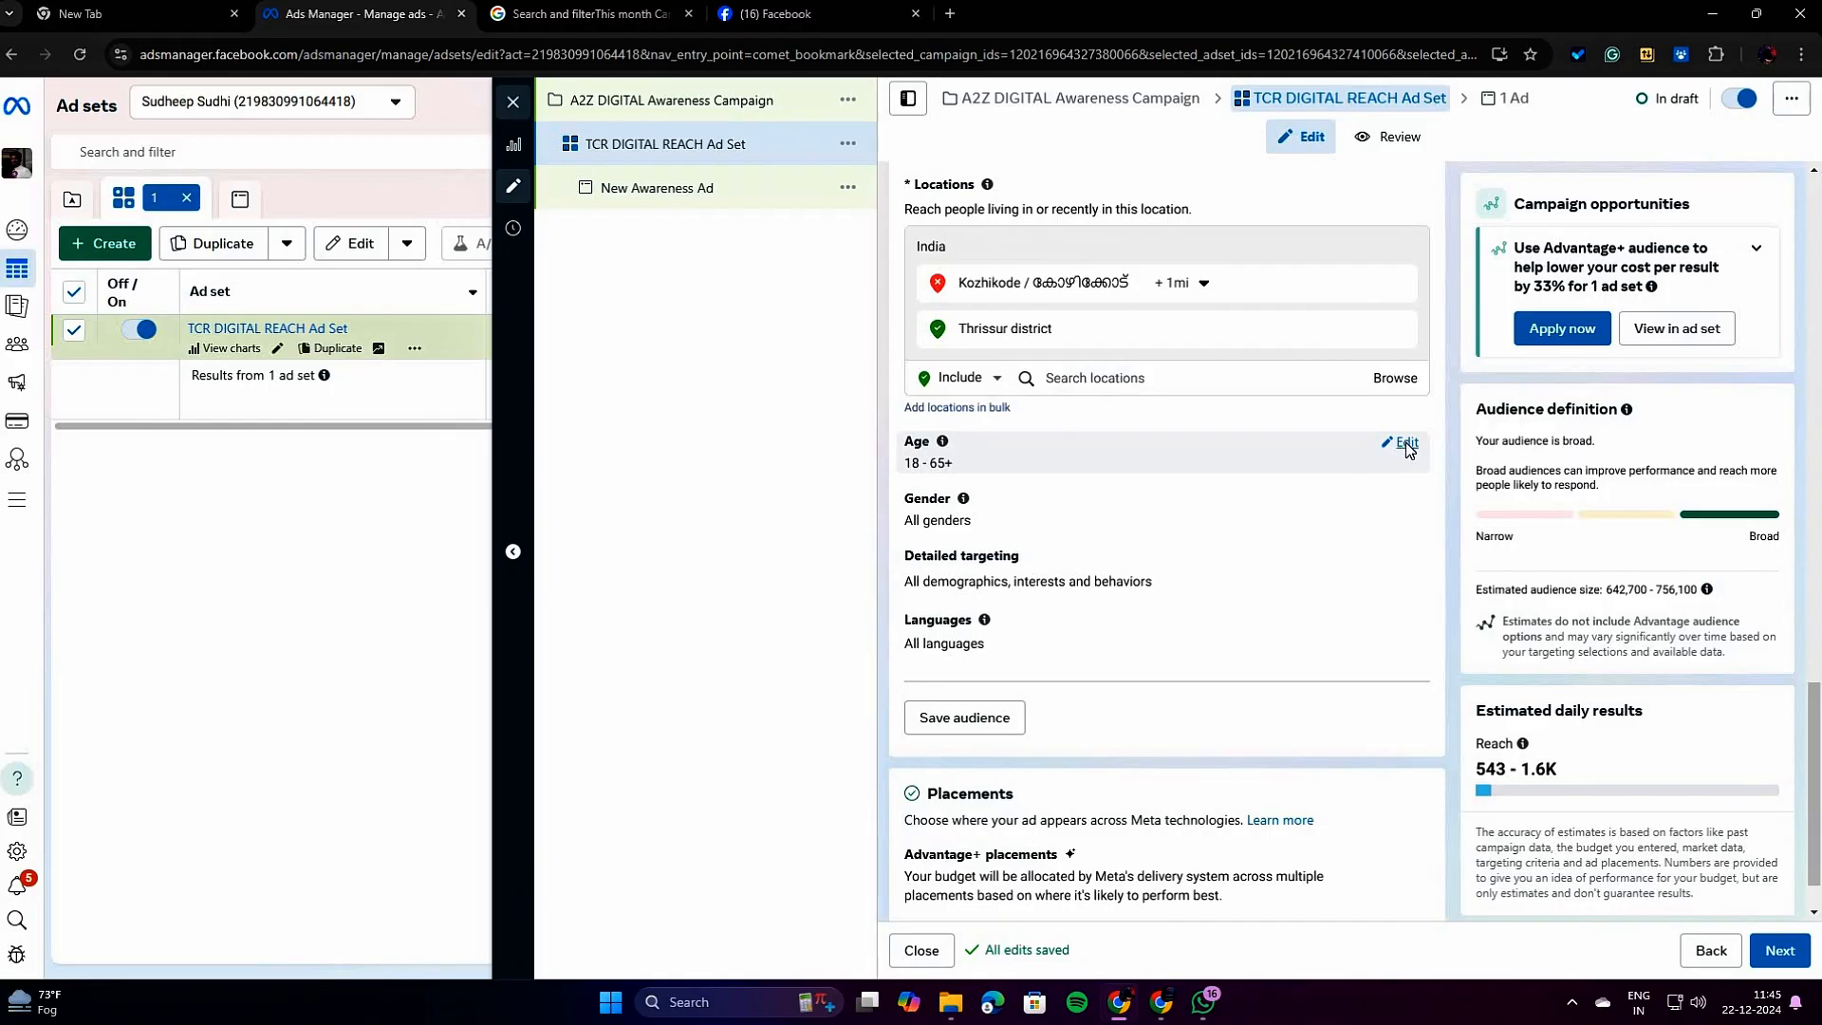
pyautogui.click(1401, 442)
pyautogui.click(982, 474)
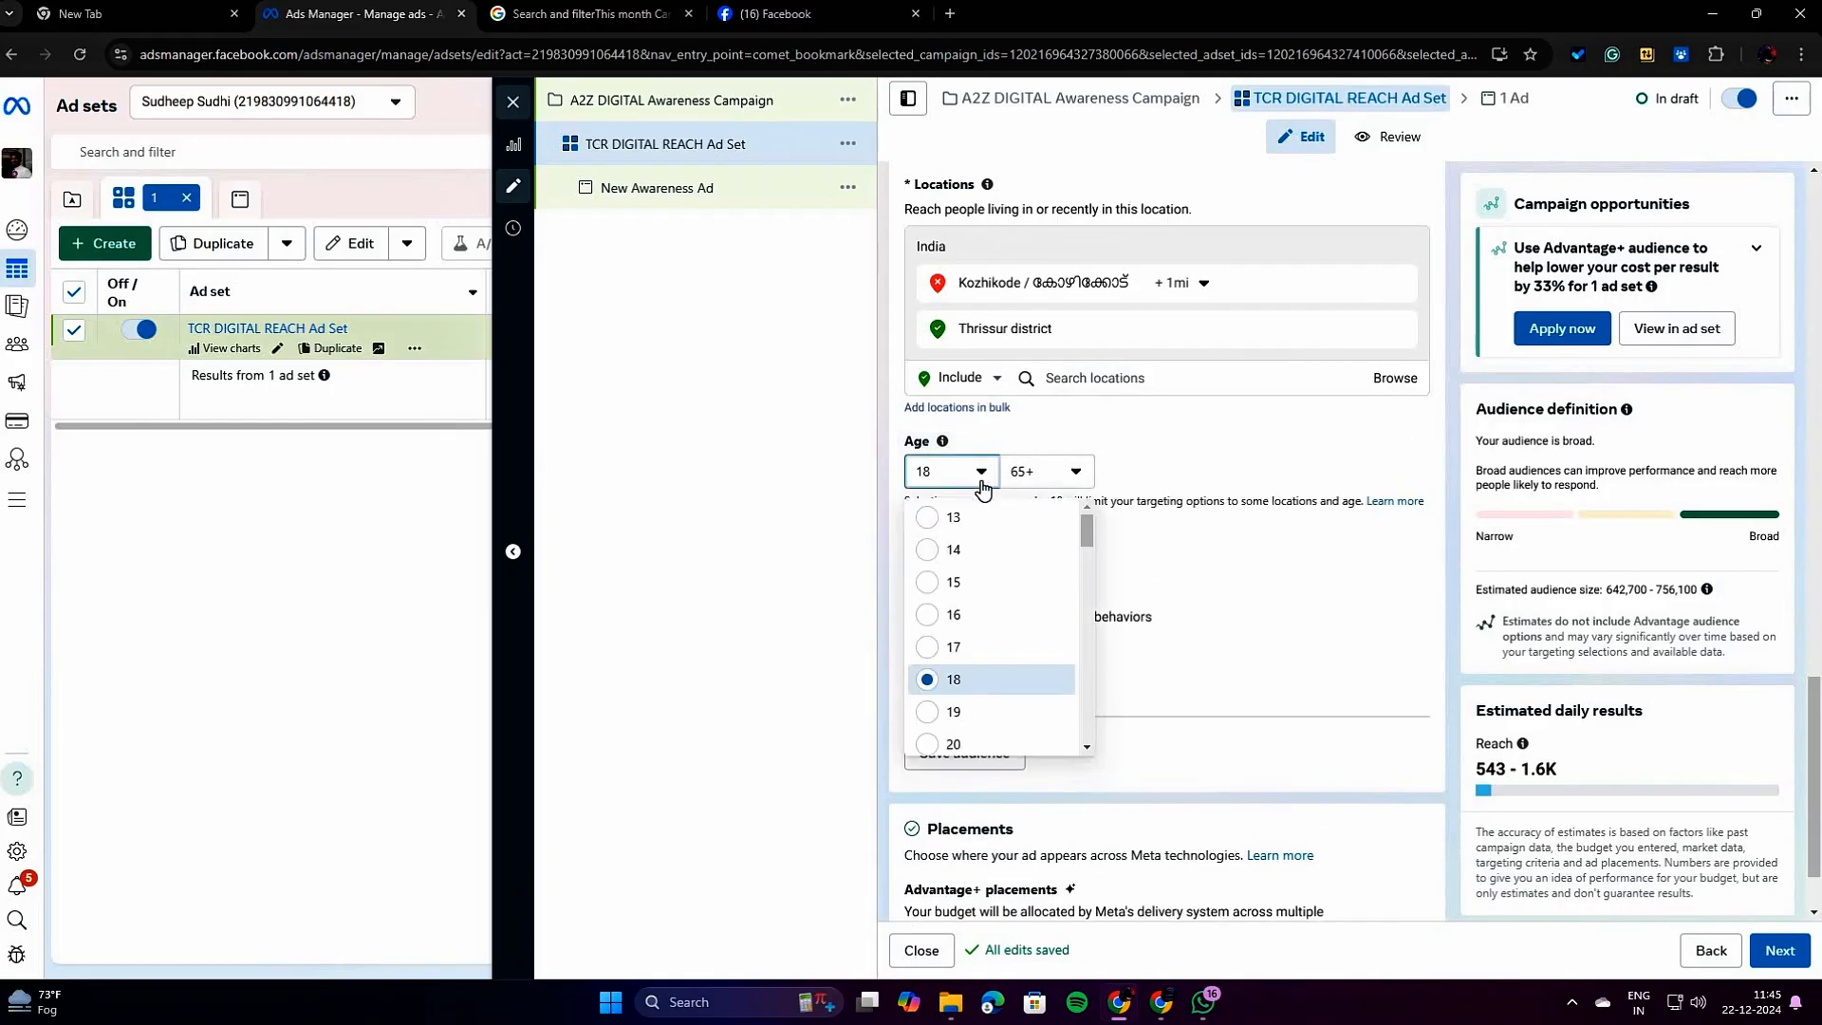
pyautogui.click(982, 474)
pyautogui.click(1076, 473)
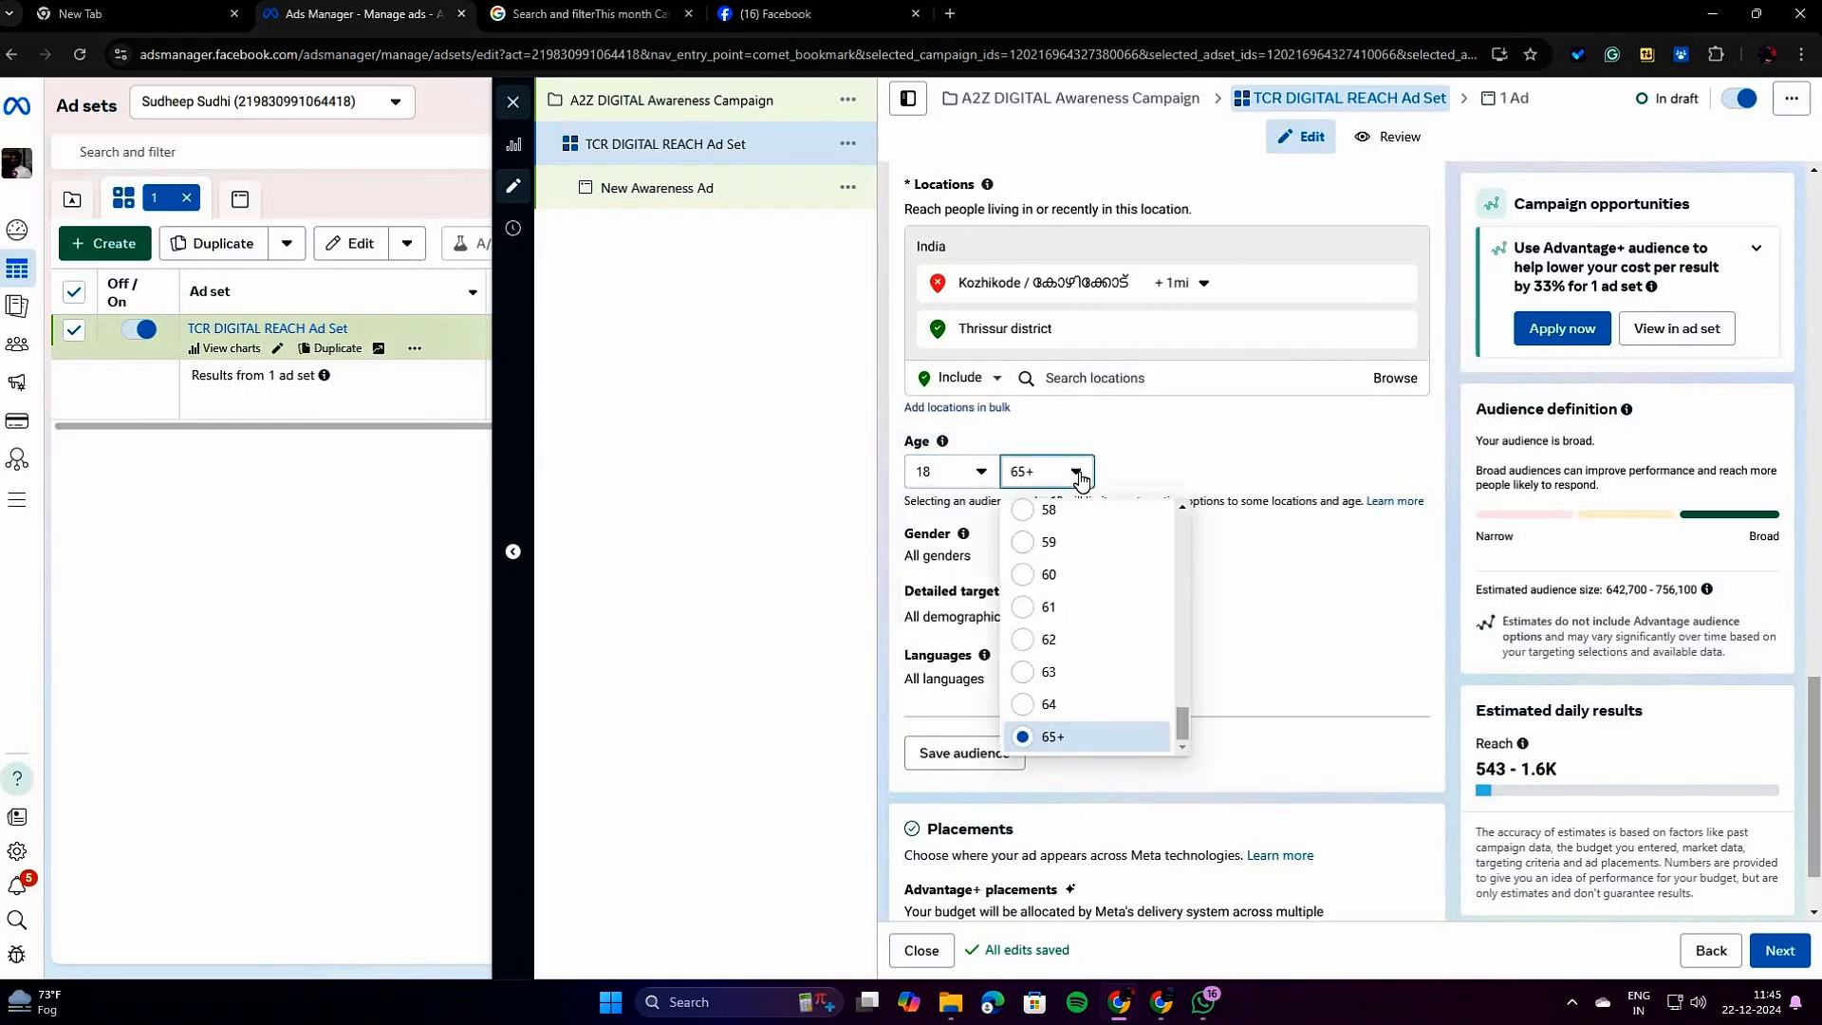
pyautogui.scroll(10, 1084, 620)
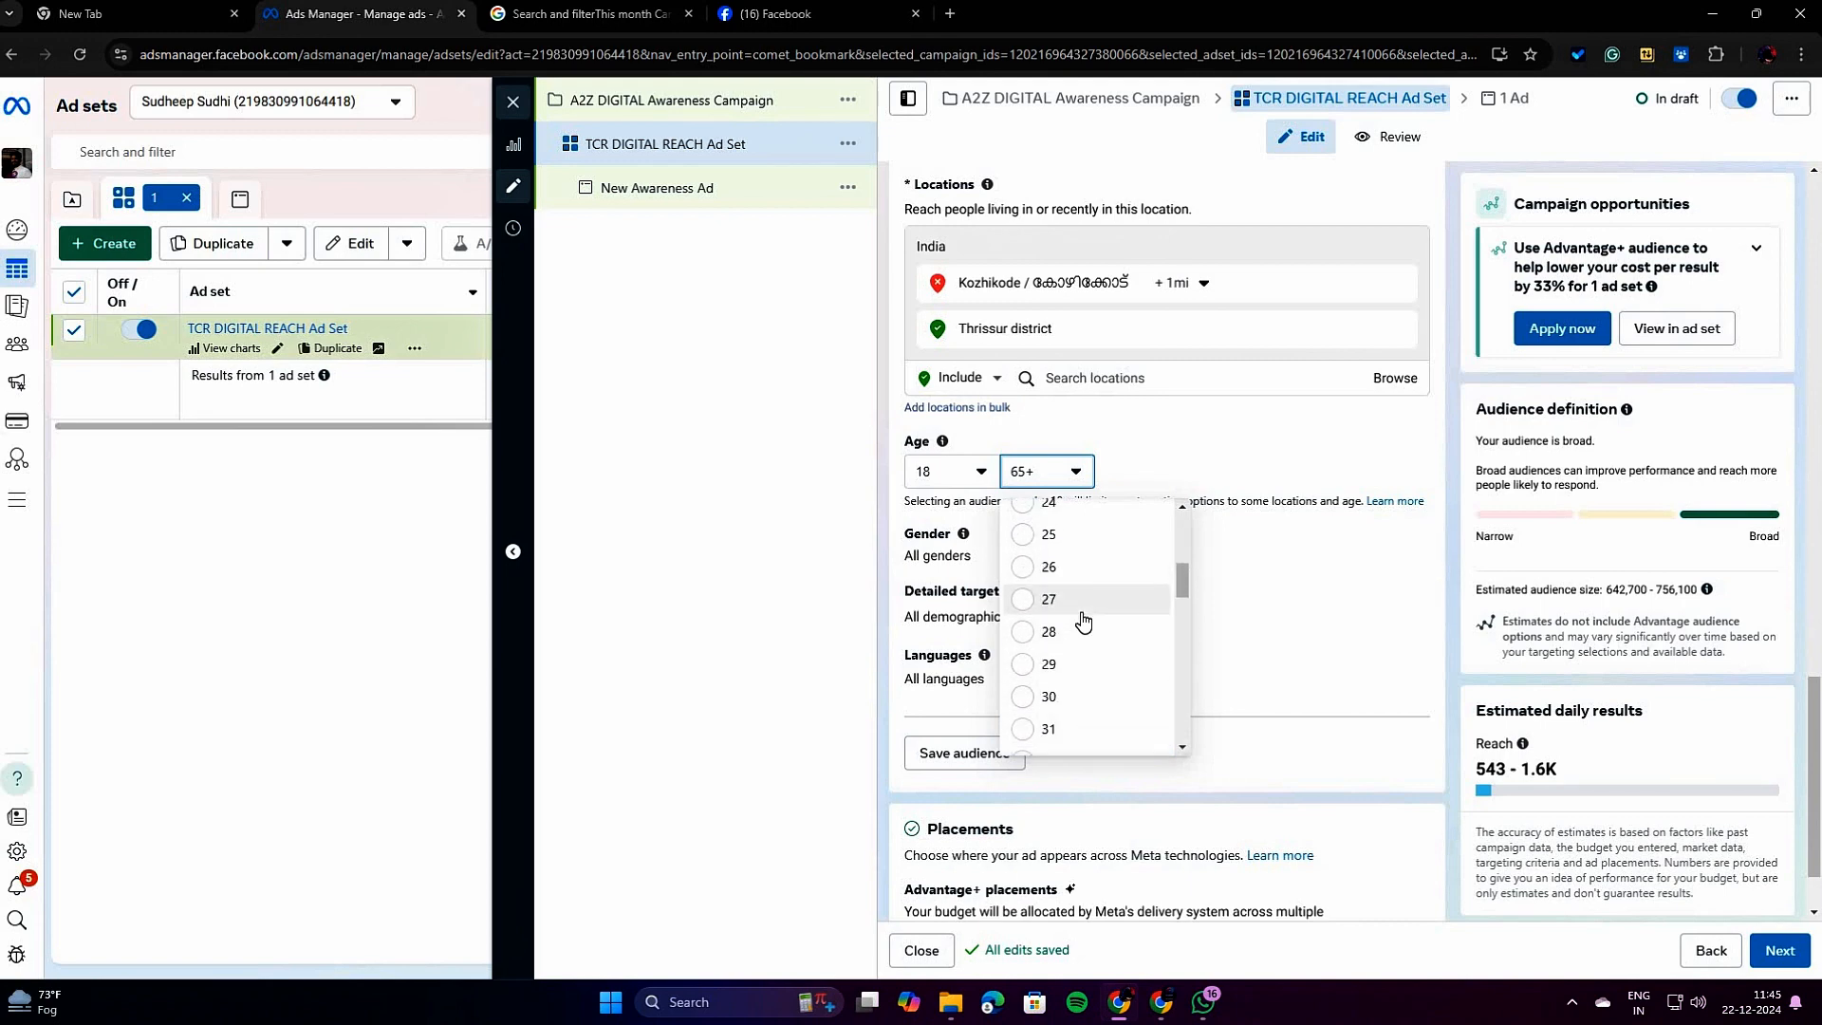
pyautogui.scroll(-3, 1069, 703)
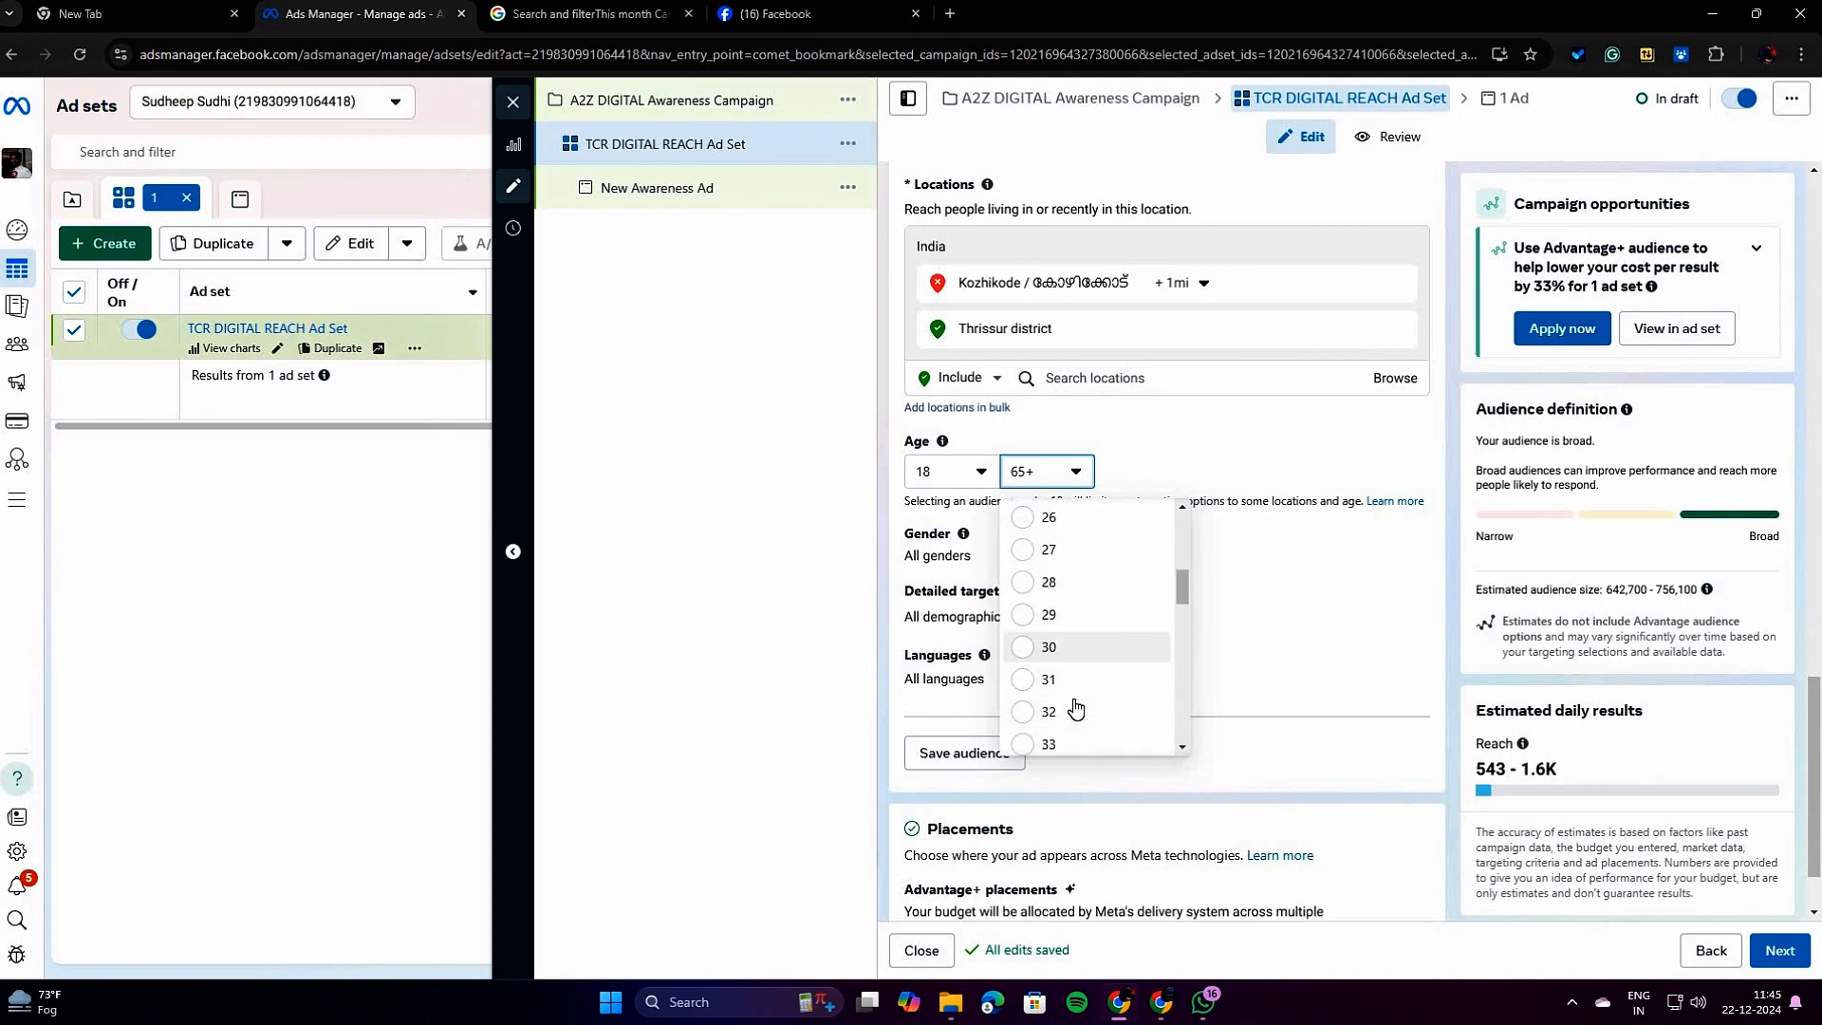
pyautogui.click(1072, 608)
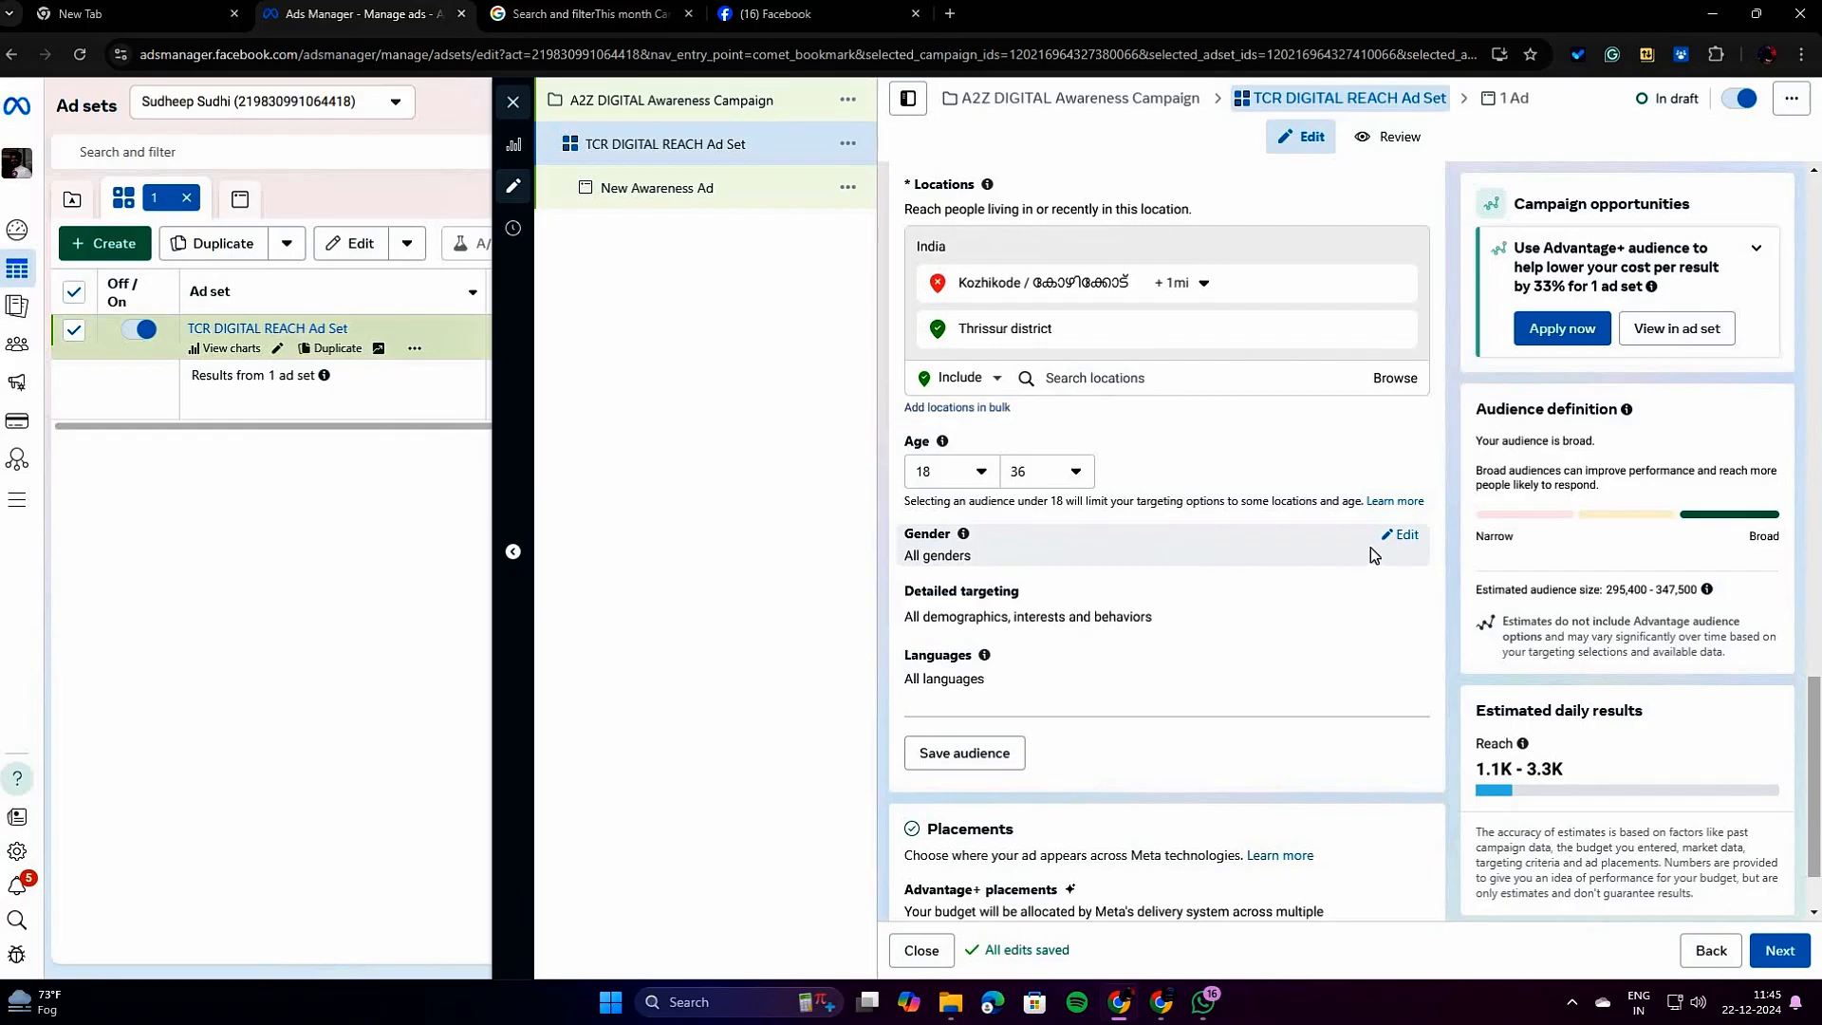
# Open detailed targeting for editing and look over the Demographics subcategories and the suggested interests.
pyautogui.click(1401, 596)
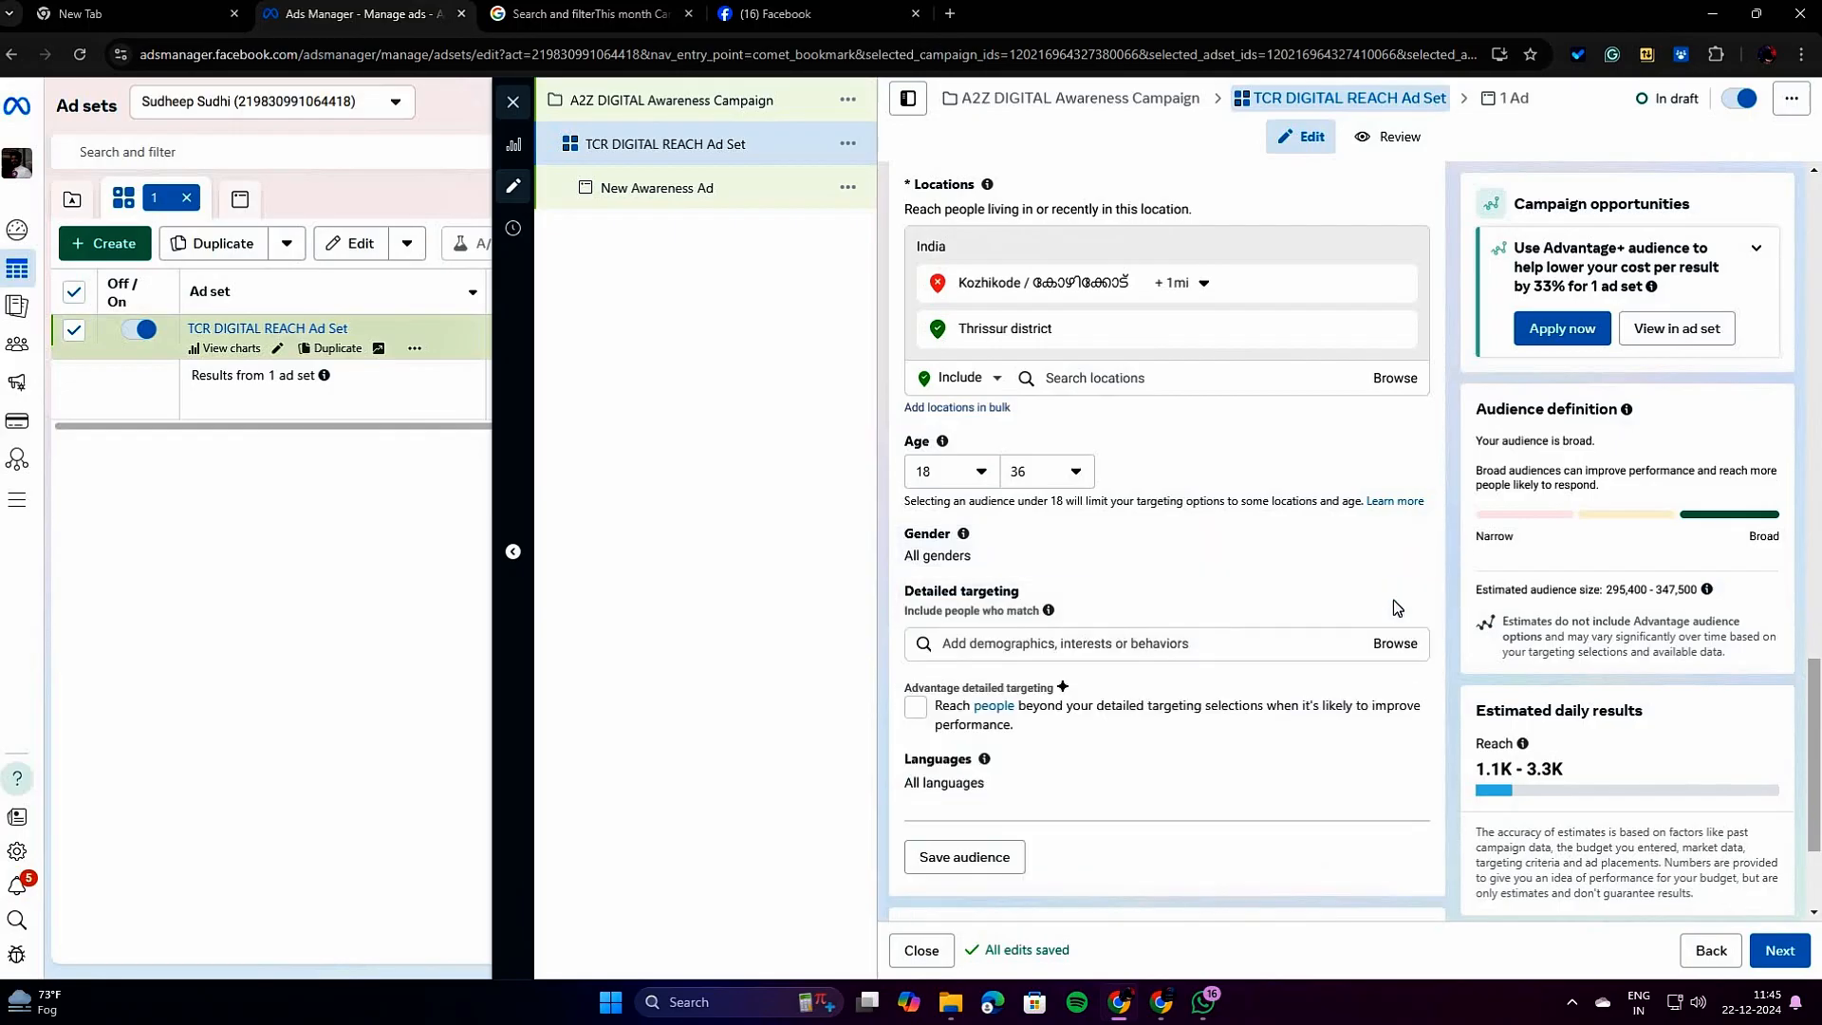
pyautogui.scroll(-2, 1240, 549)
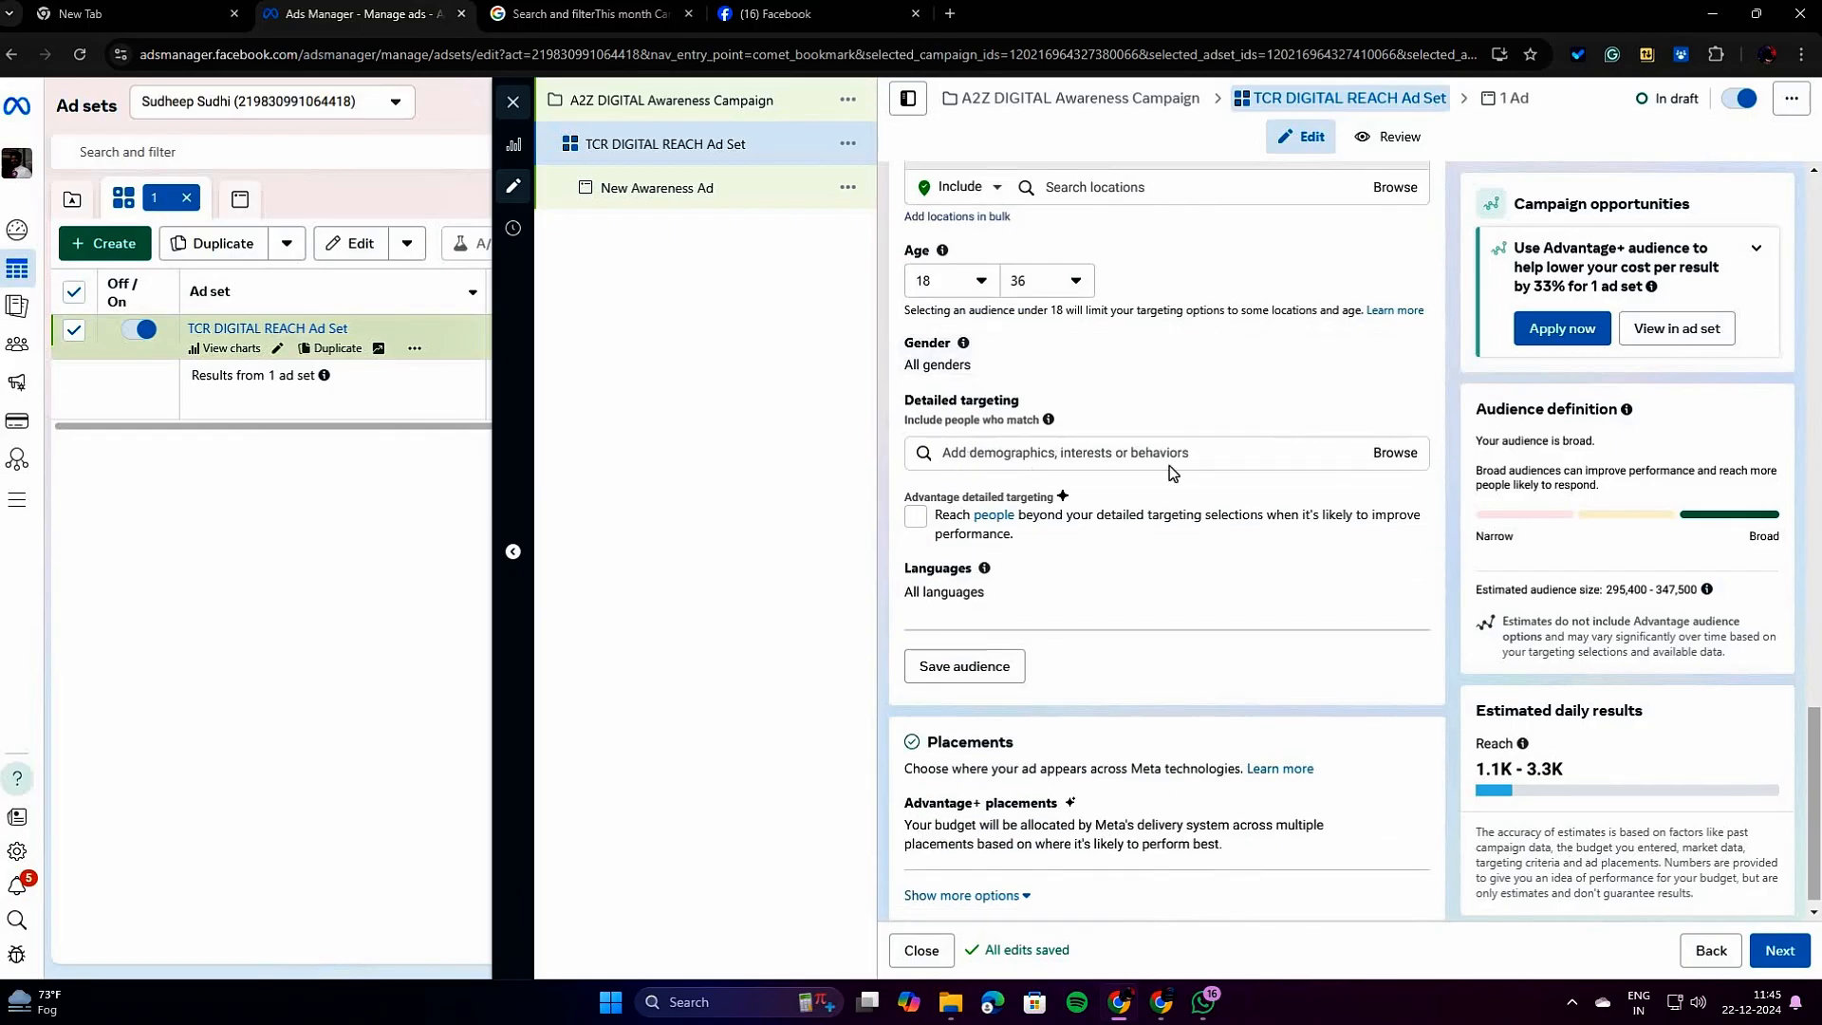
pyautogui.click(1393, 455)
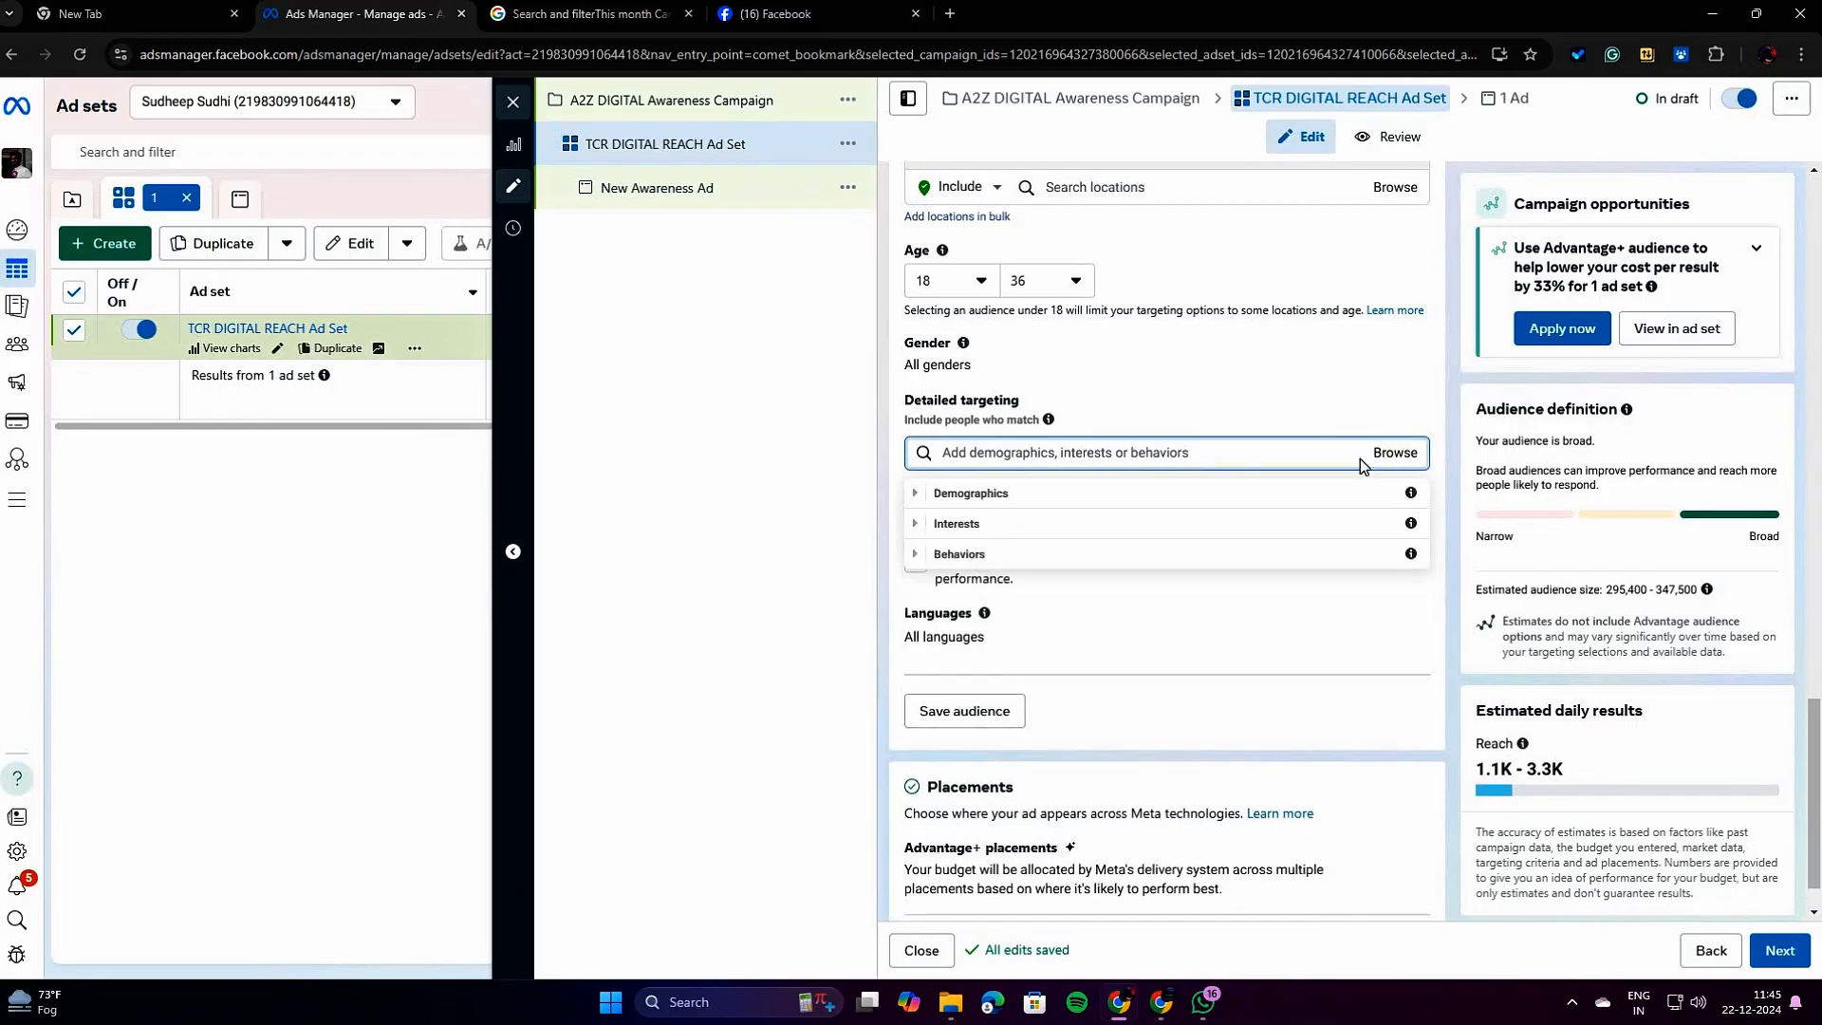
pyautogui.click(1026, 503)
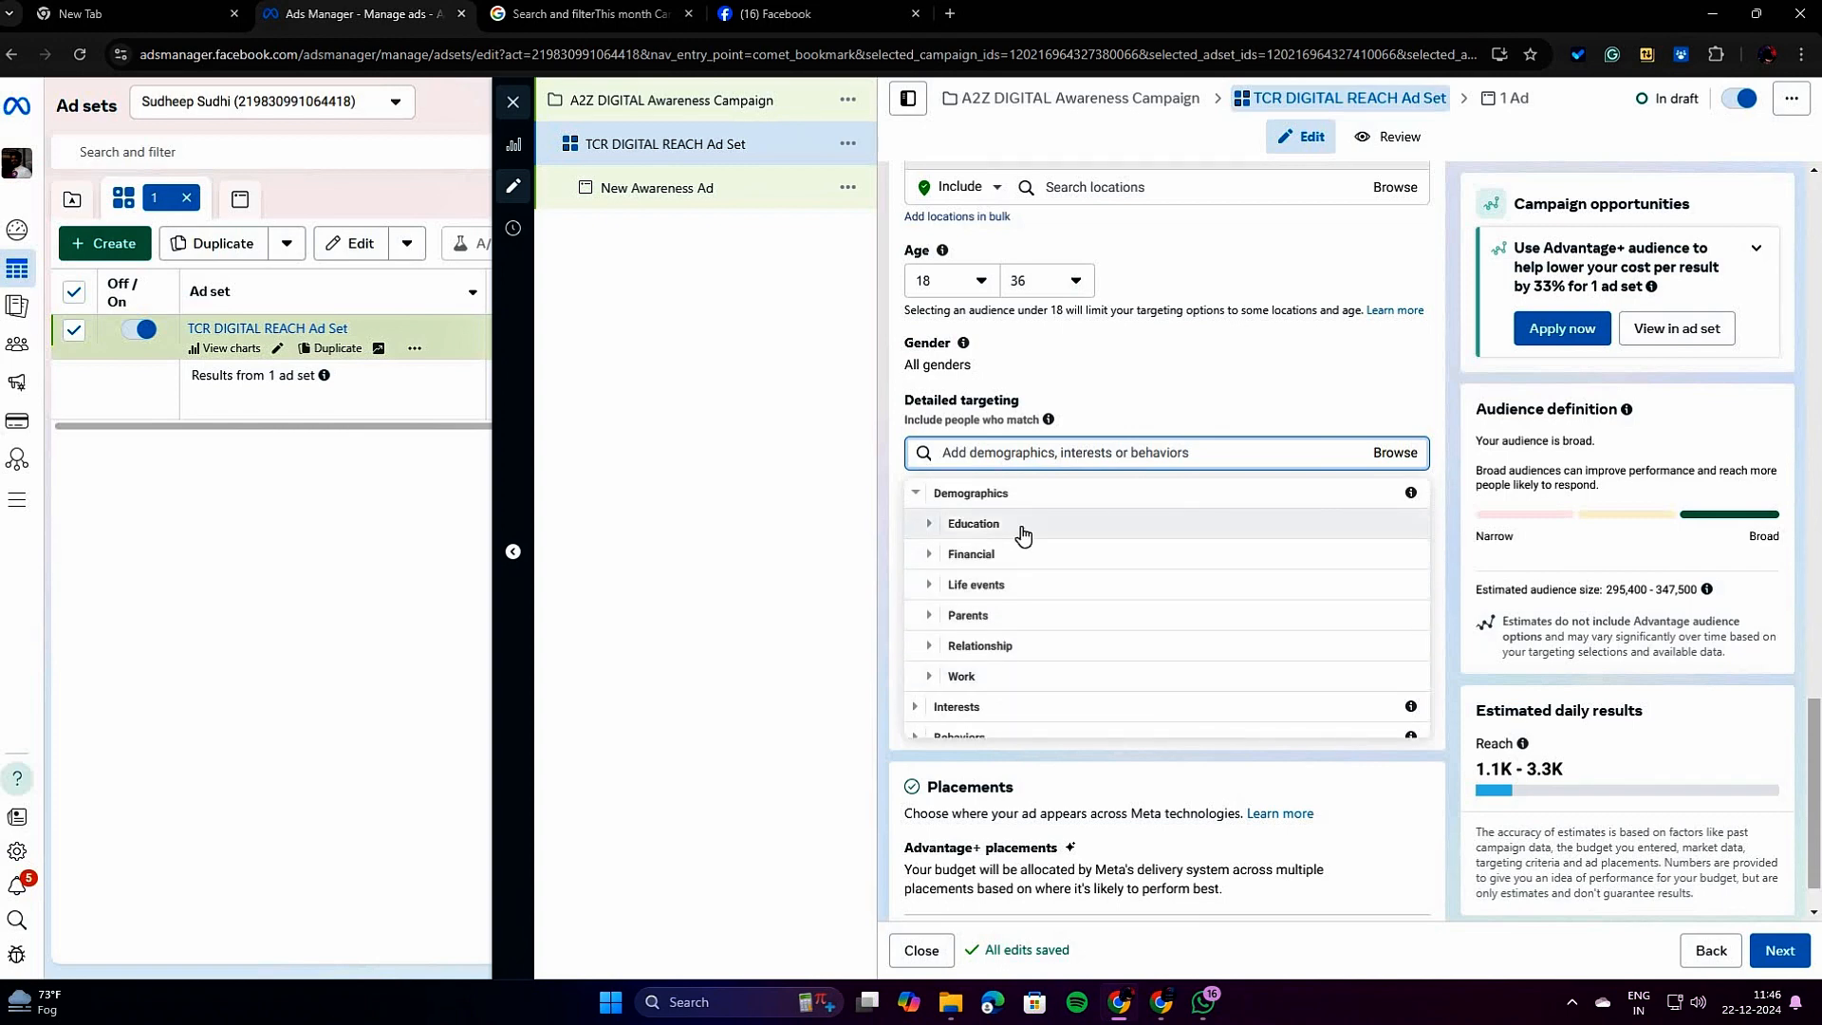
pyautogui.click(1224, 460)
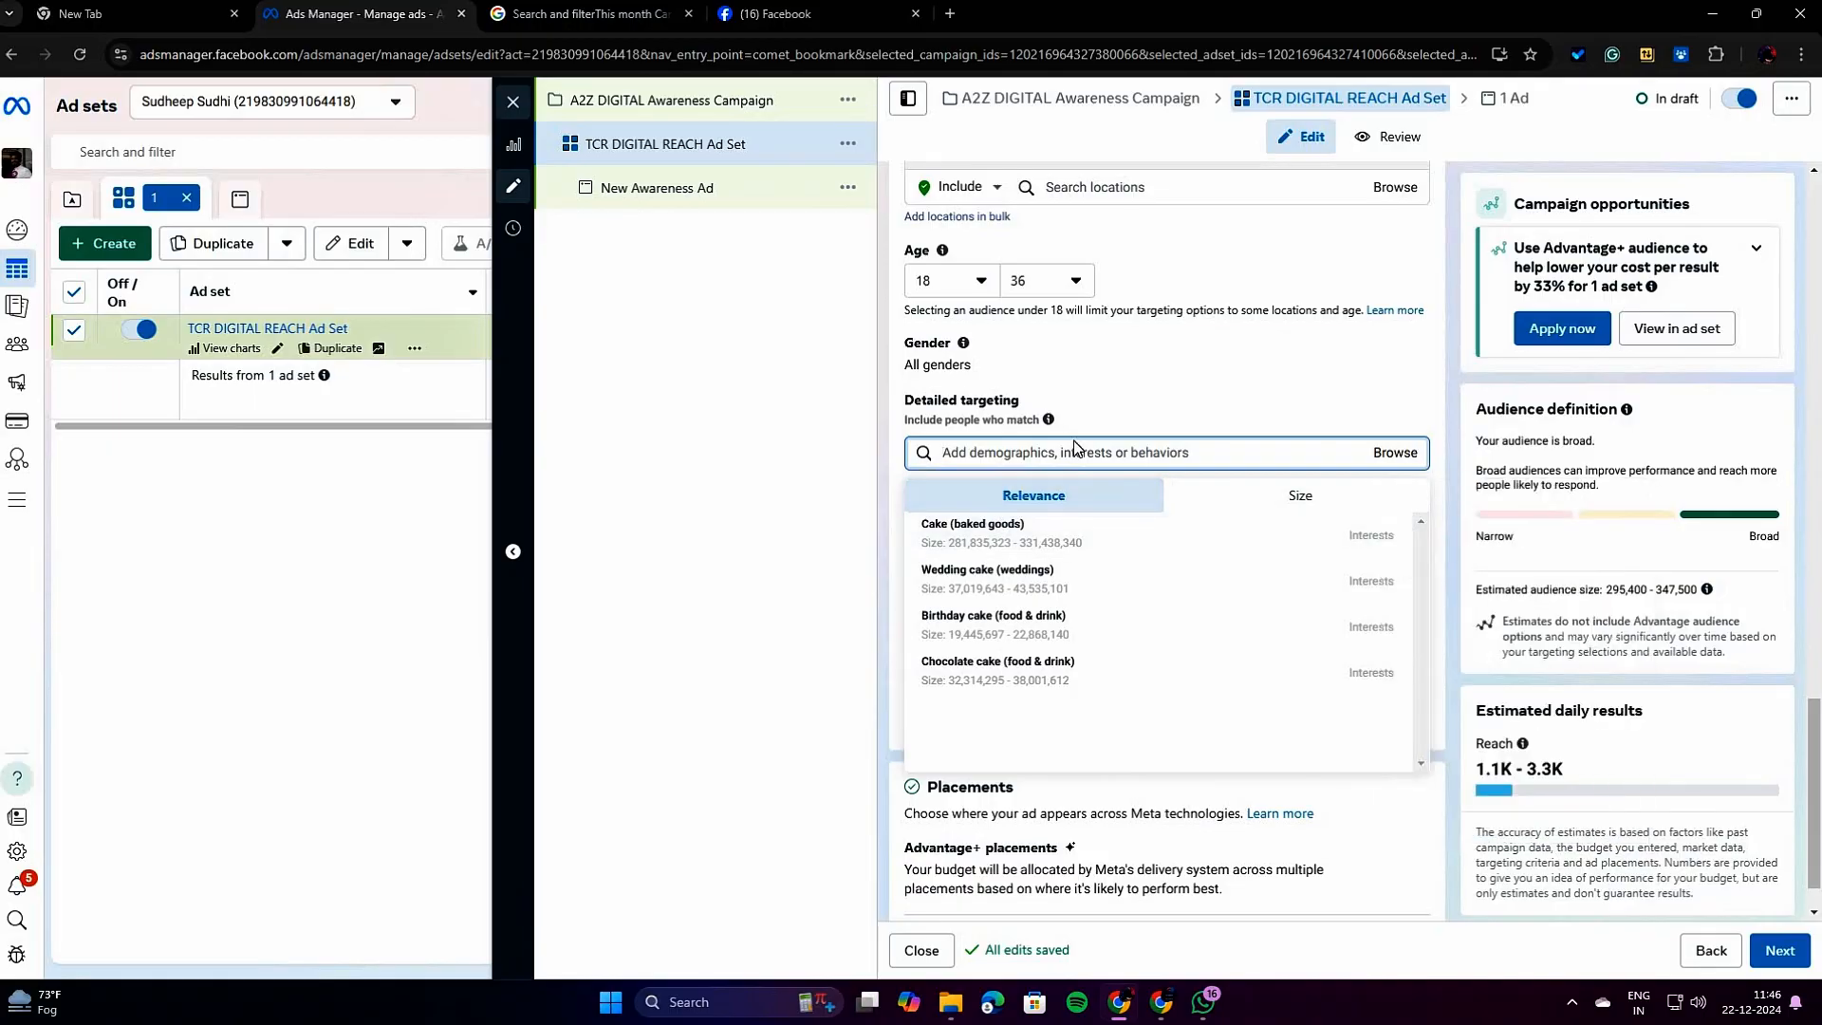
pyautogui.click(1263, 396)
# Browse the Demographics targeting options, examining Parents, Relationship and the Anniversary choices under Life events.
pyautogui.click(1392, 454)
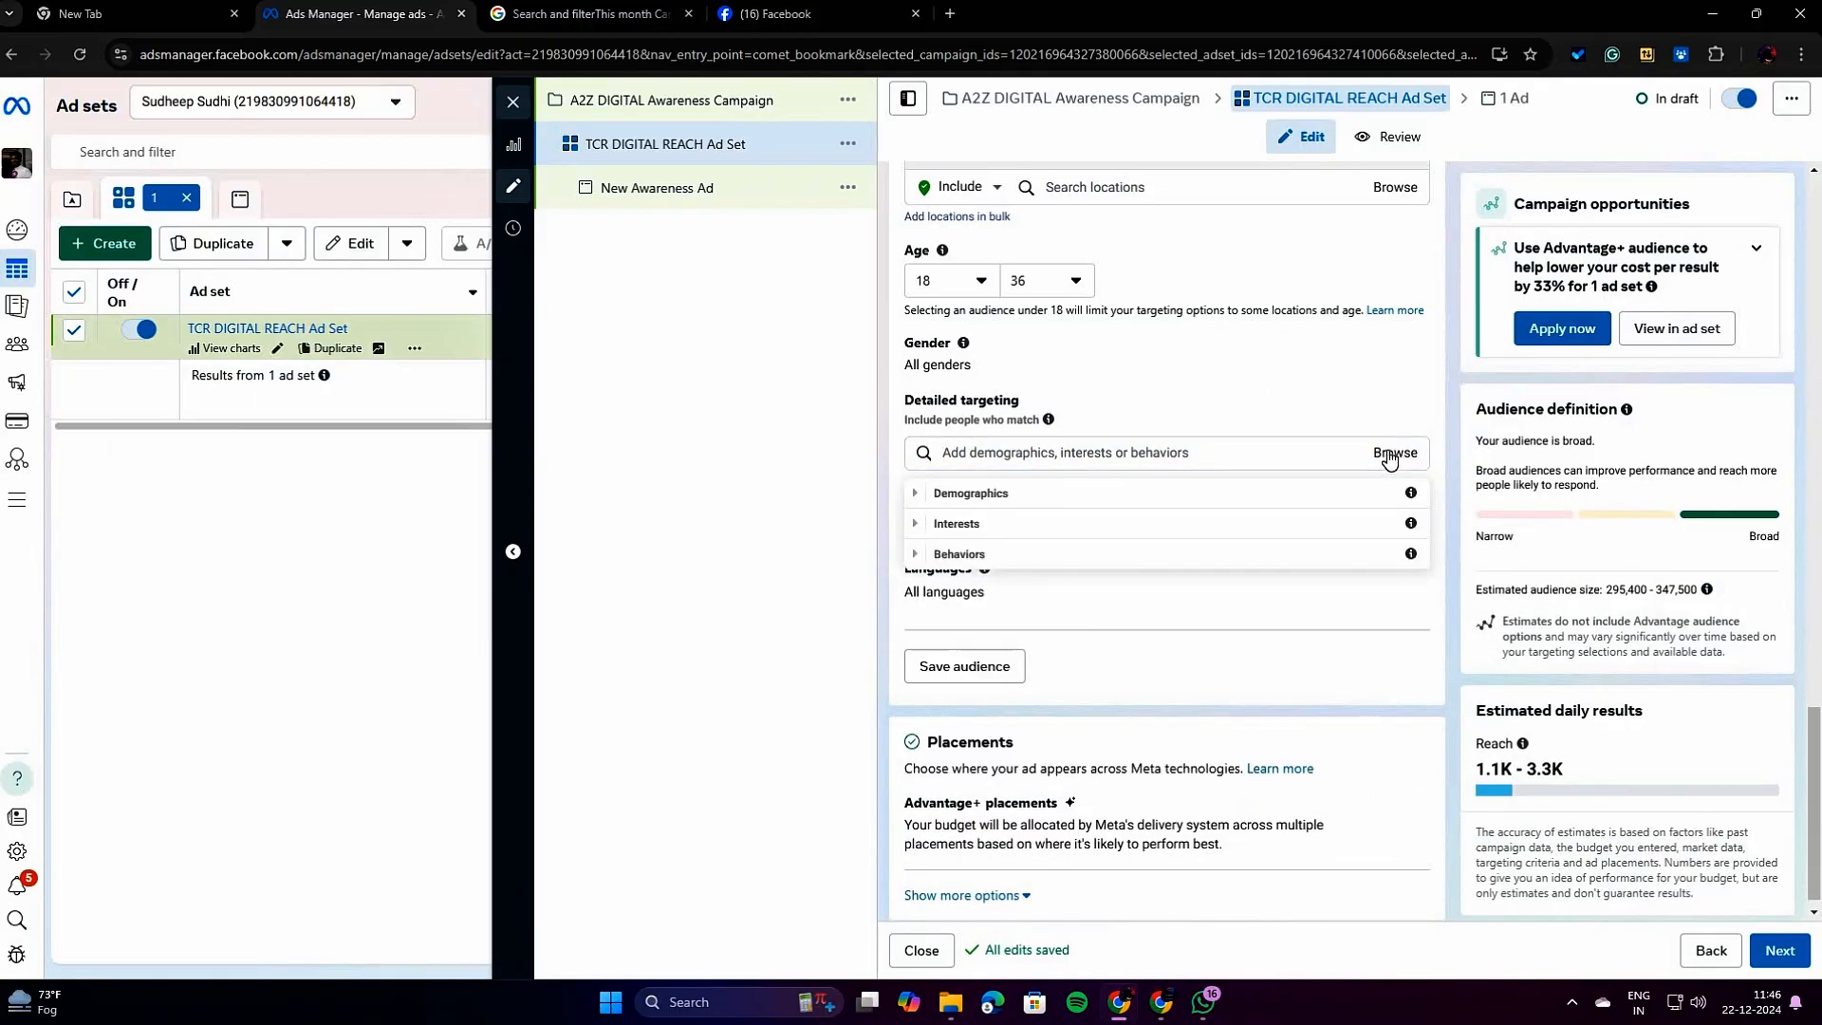
pyautogui.click(1043, 503)
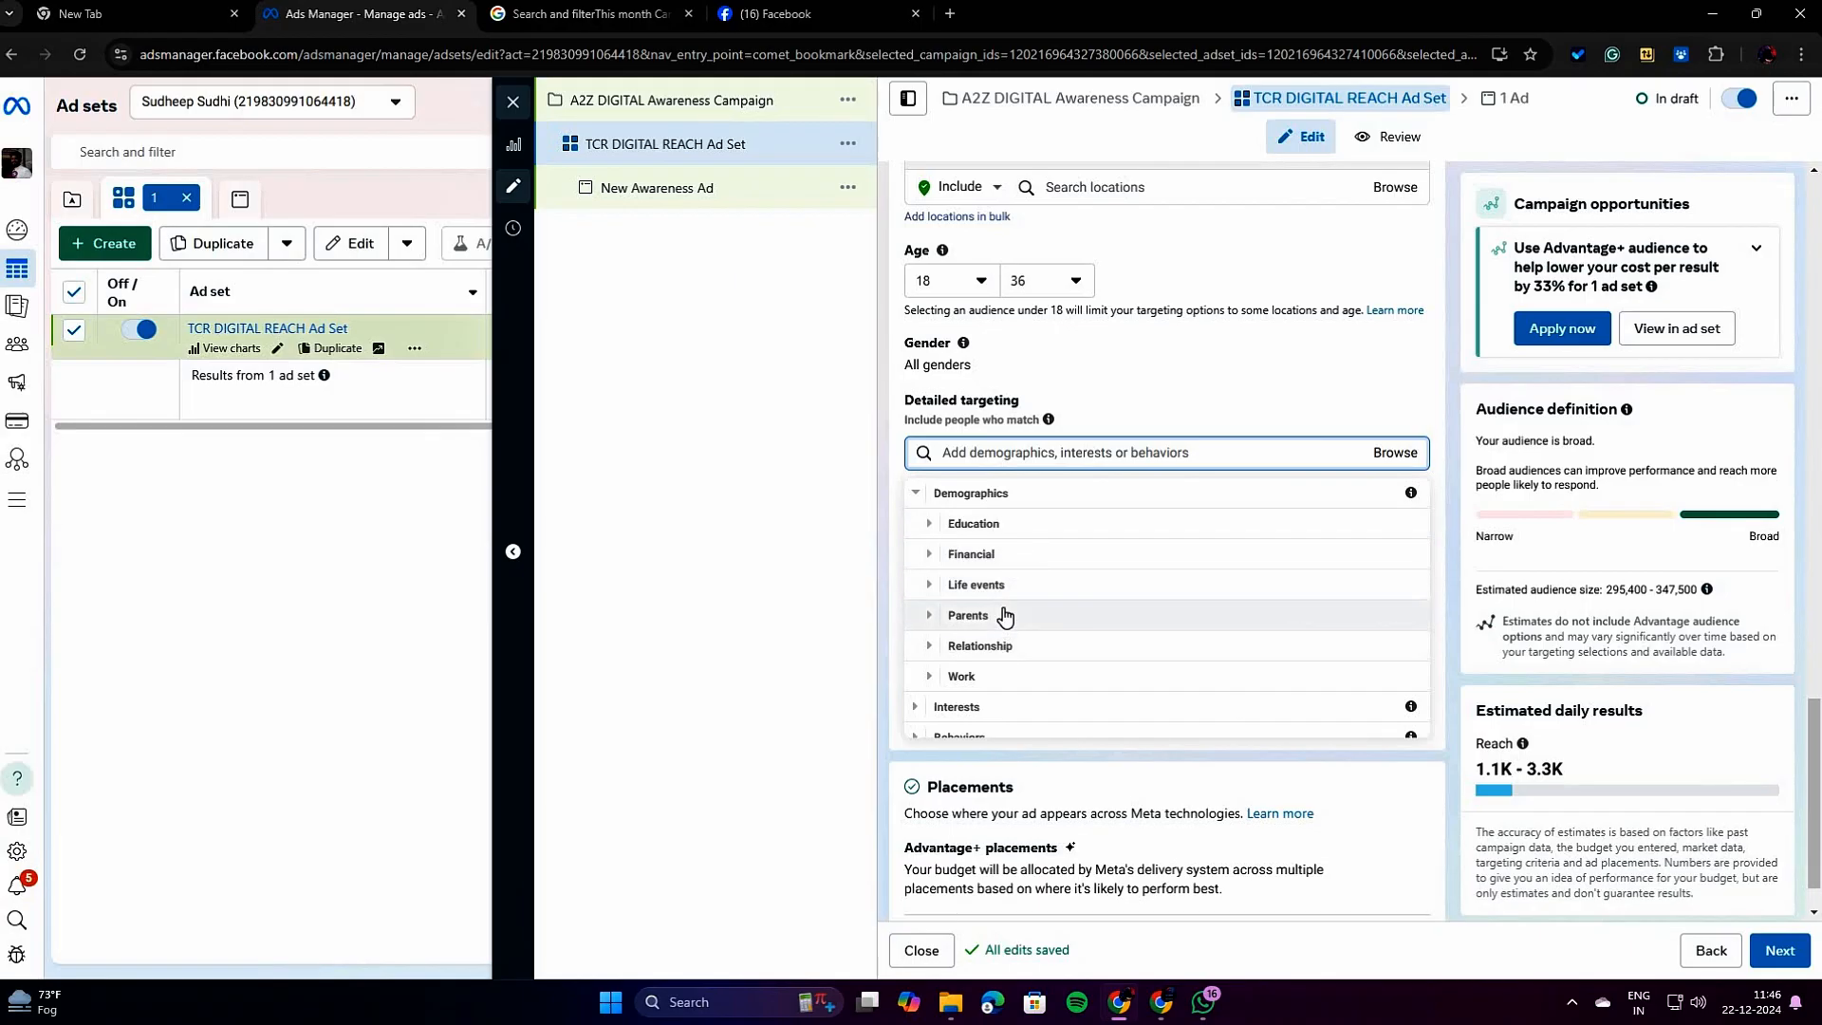
pyautogui.click(1005, 615)
pyautogui.scroll(-1, 1010, 610)
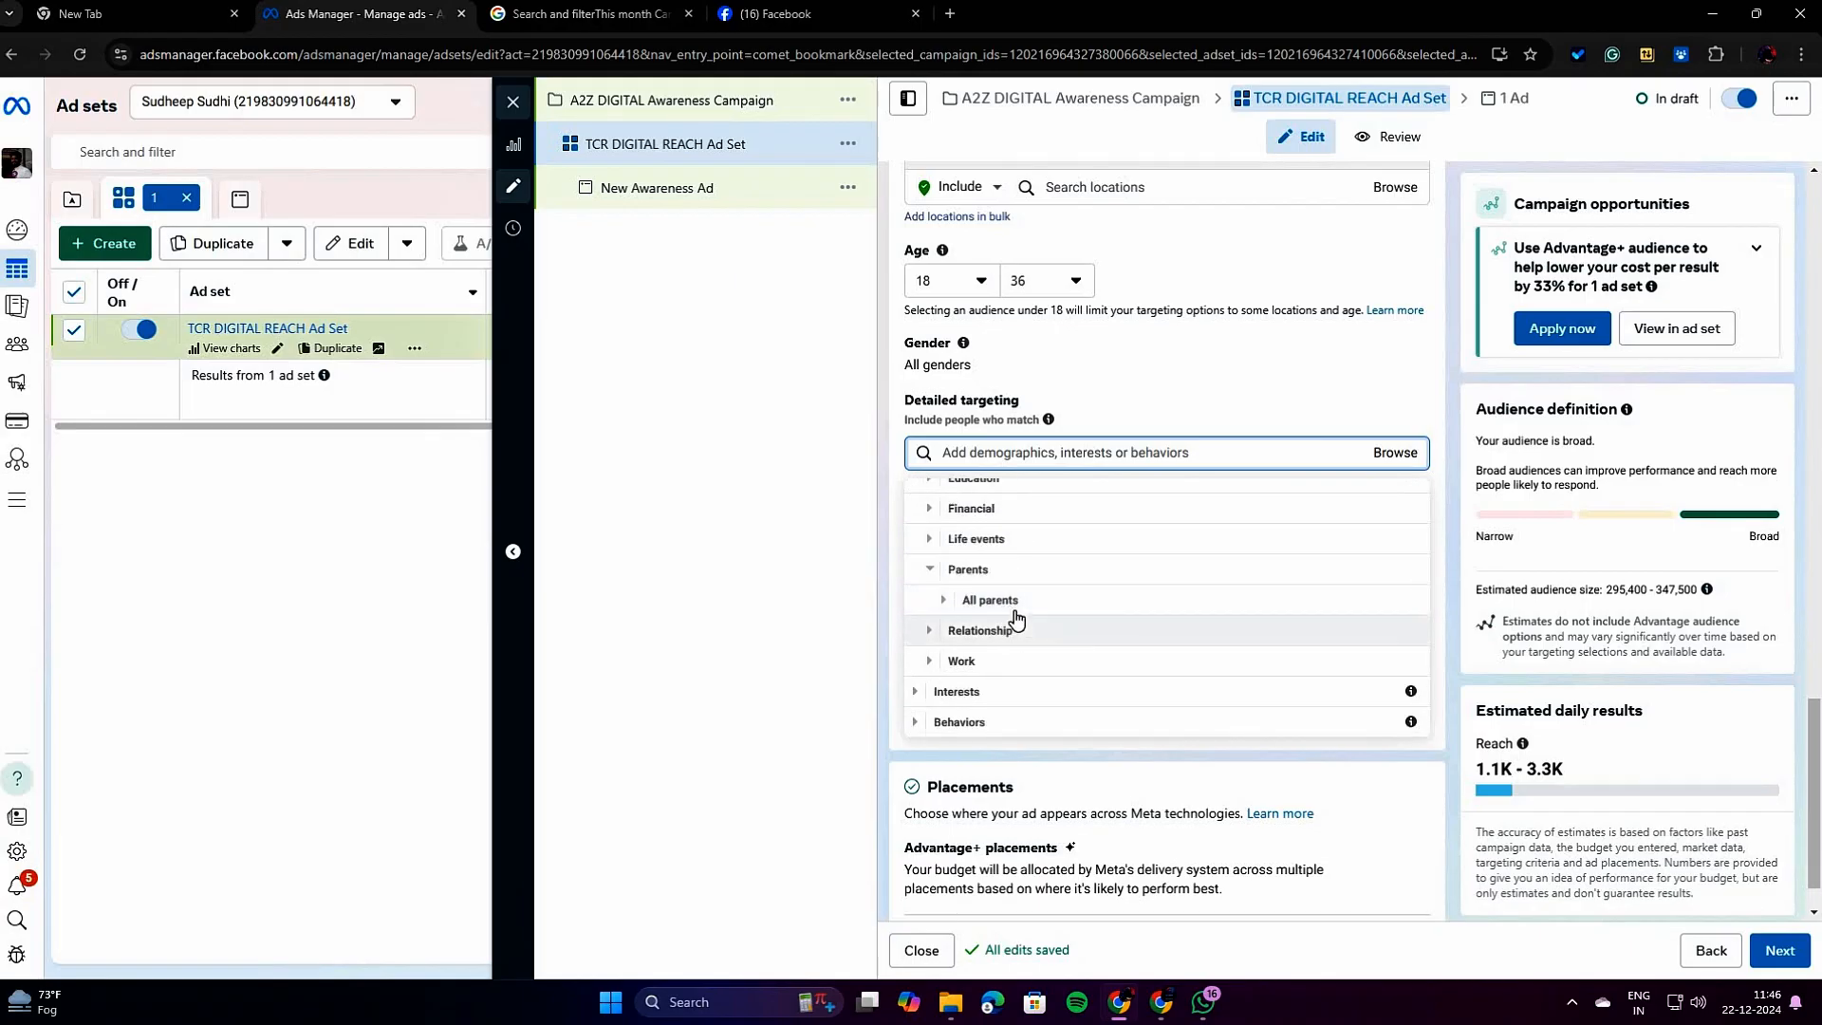
pyautogui.click(1003, 636)
pyautogui.click(1008, 543)
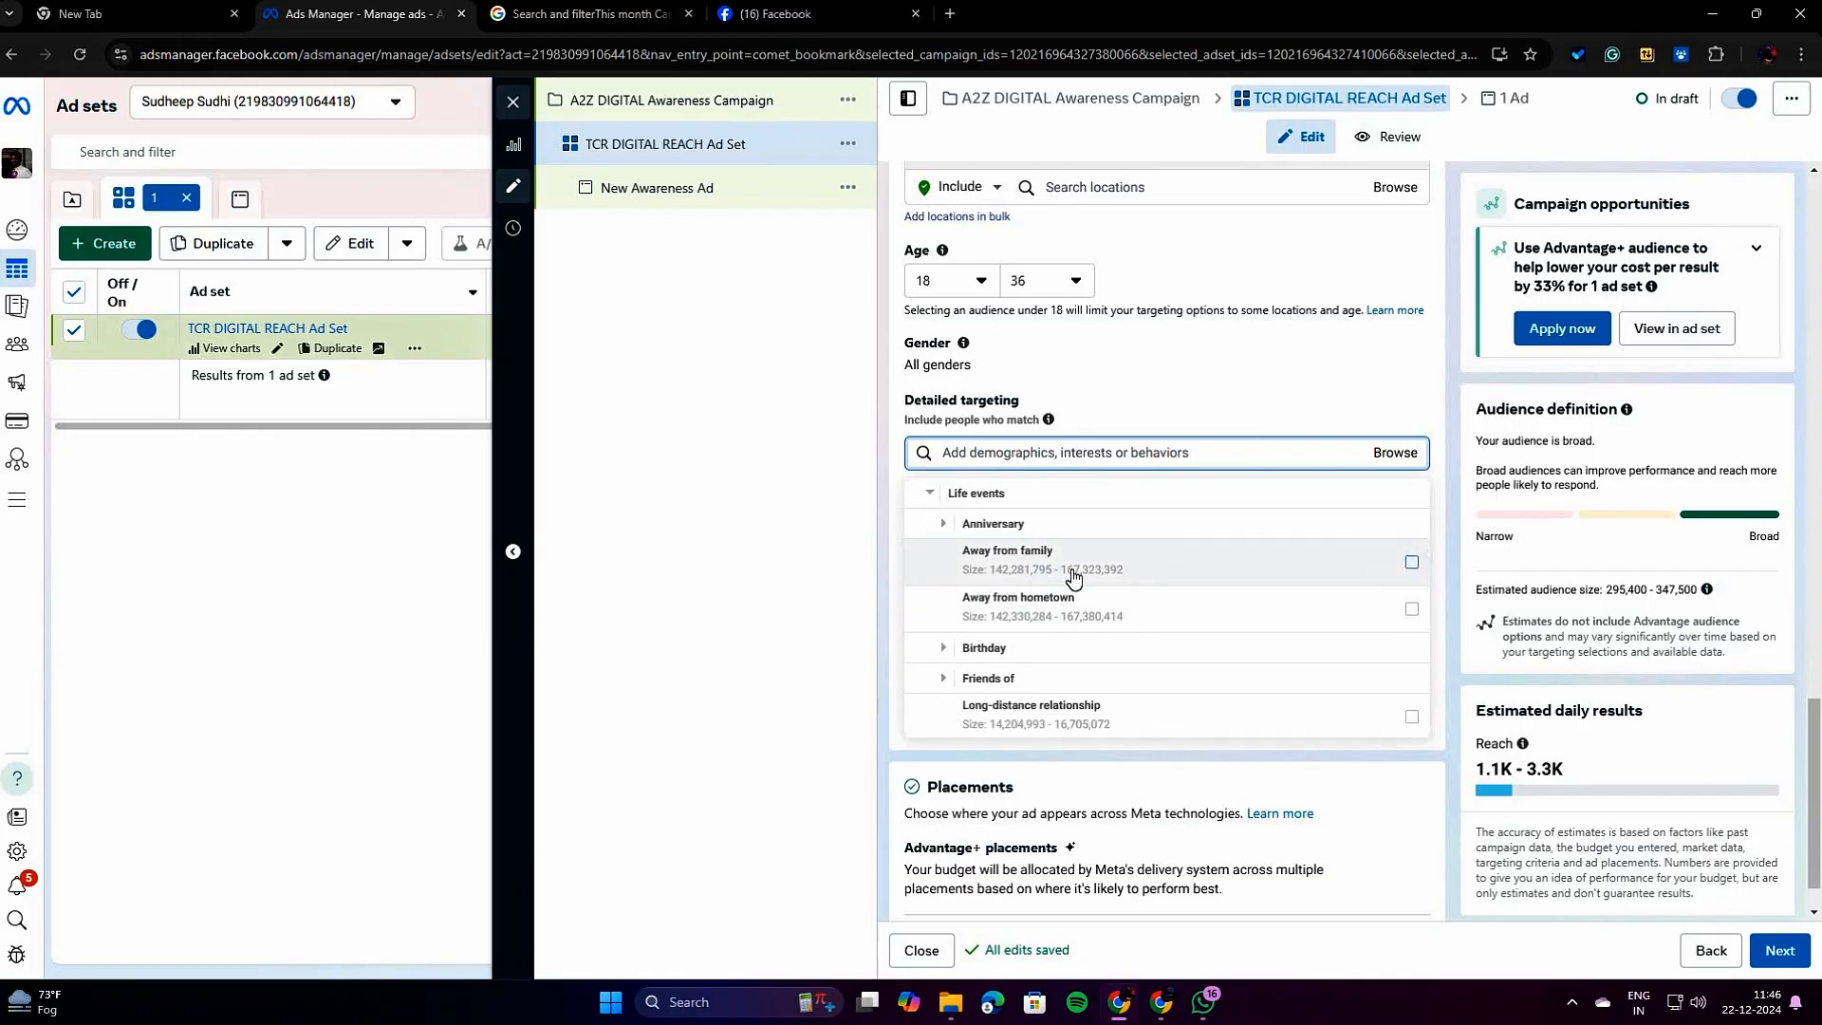
pyautogui.click(954, 528)
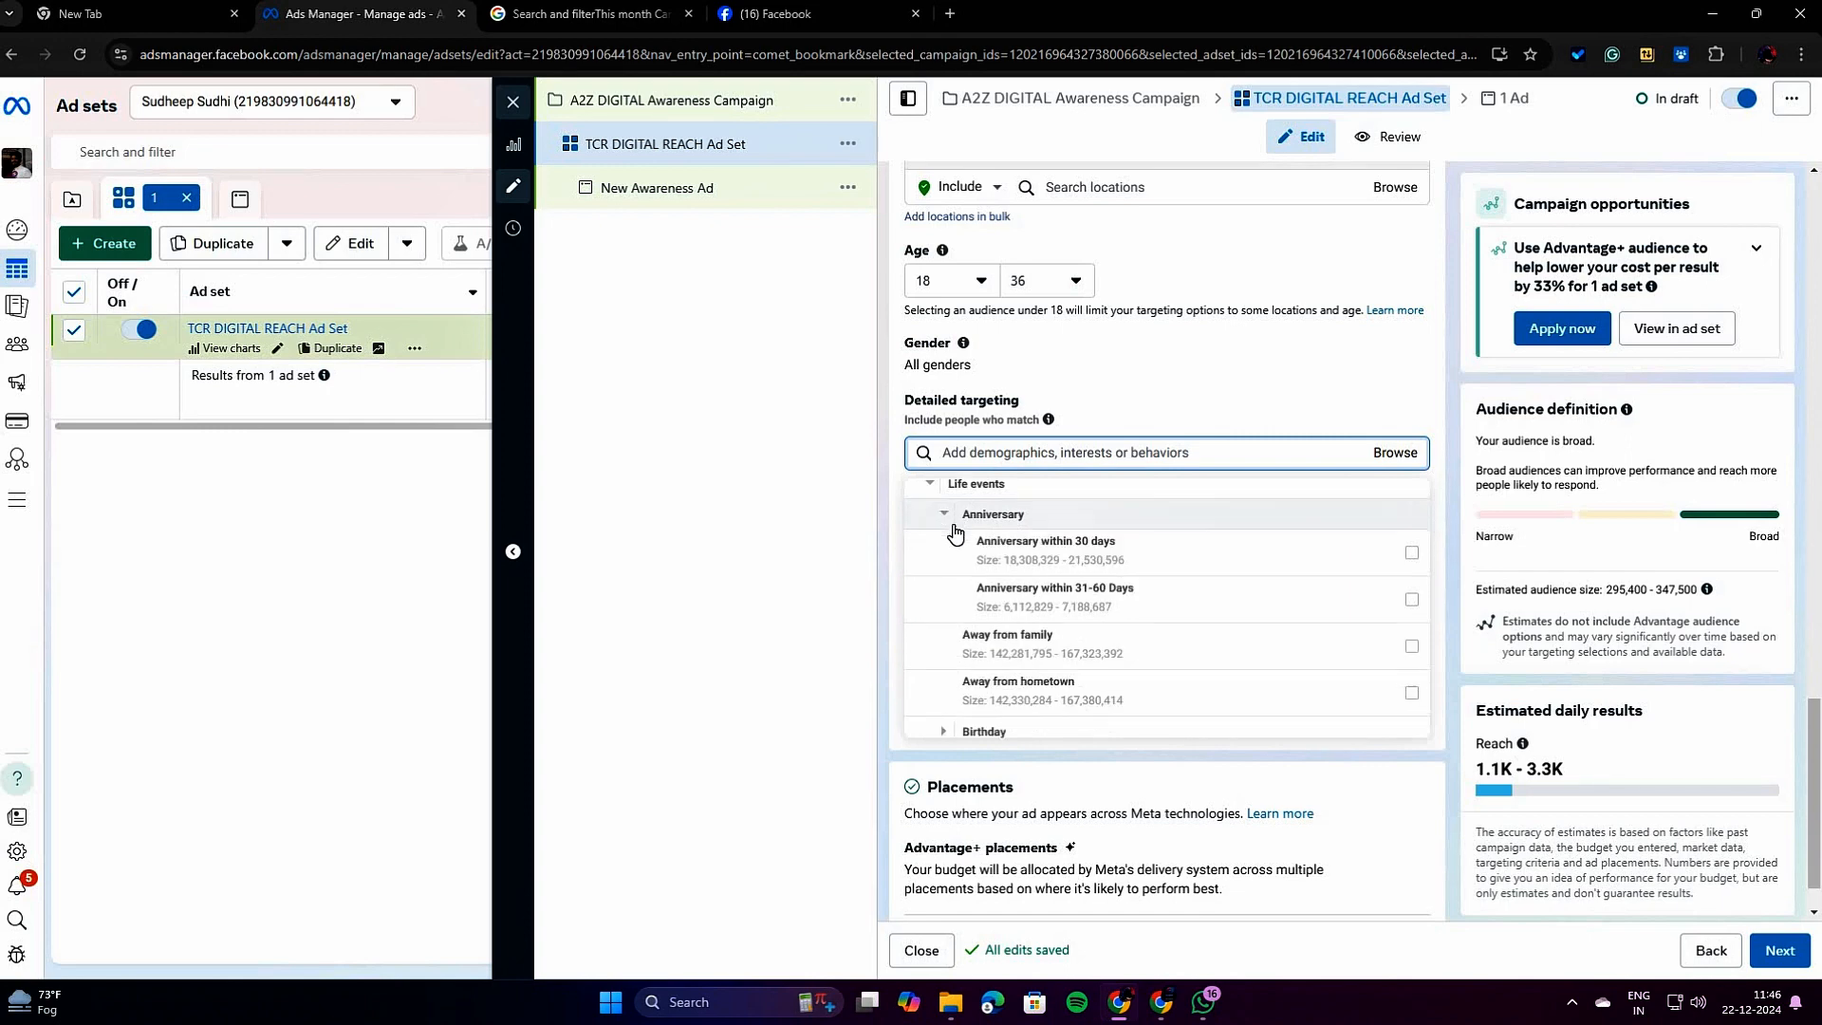
pyautogui.moveTo(954, 532)
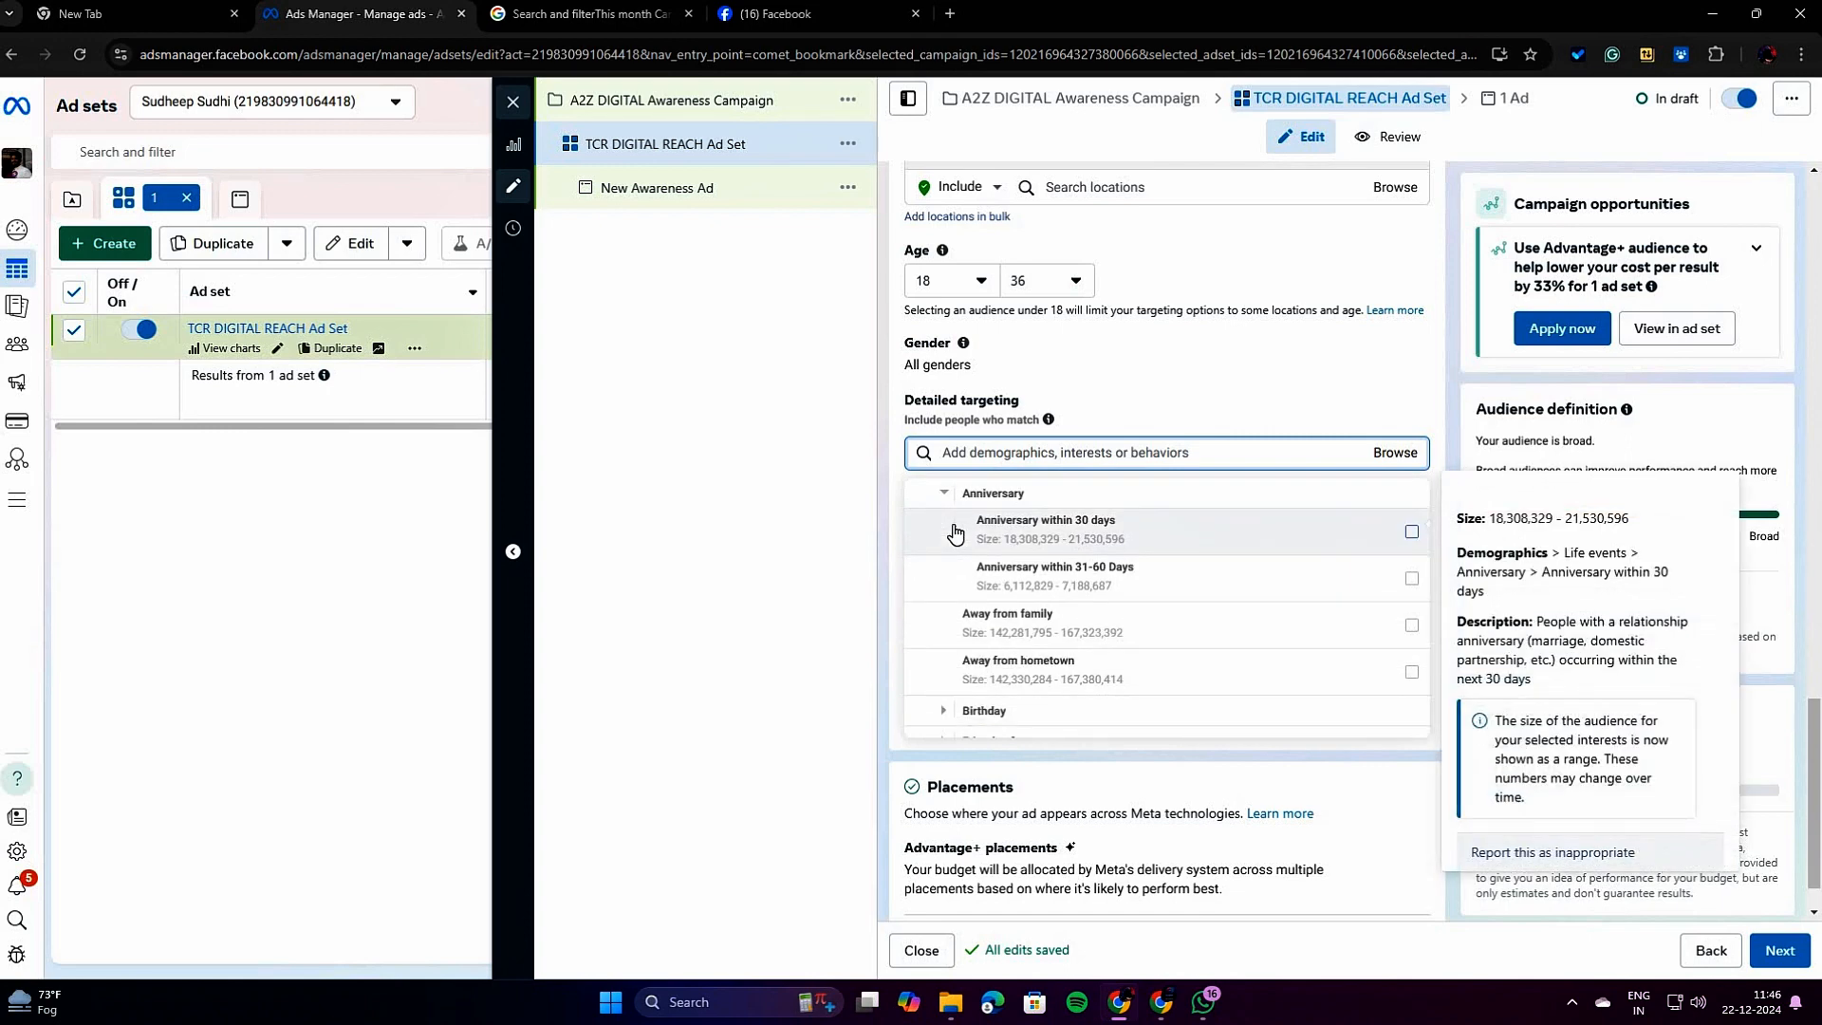
pyautogui.scroll(2, 987, 565)
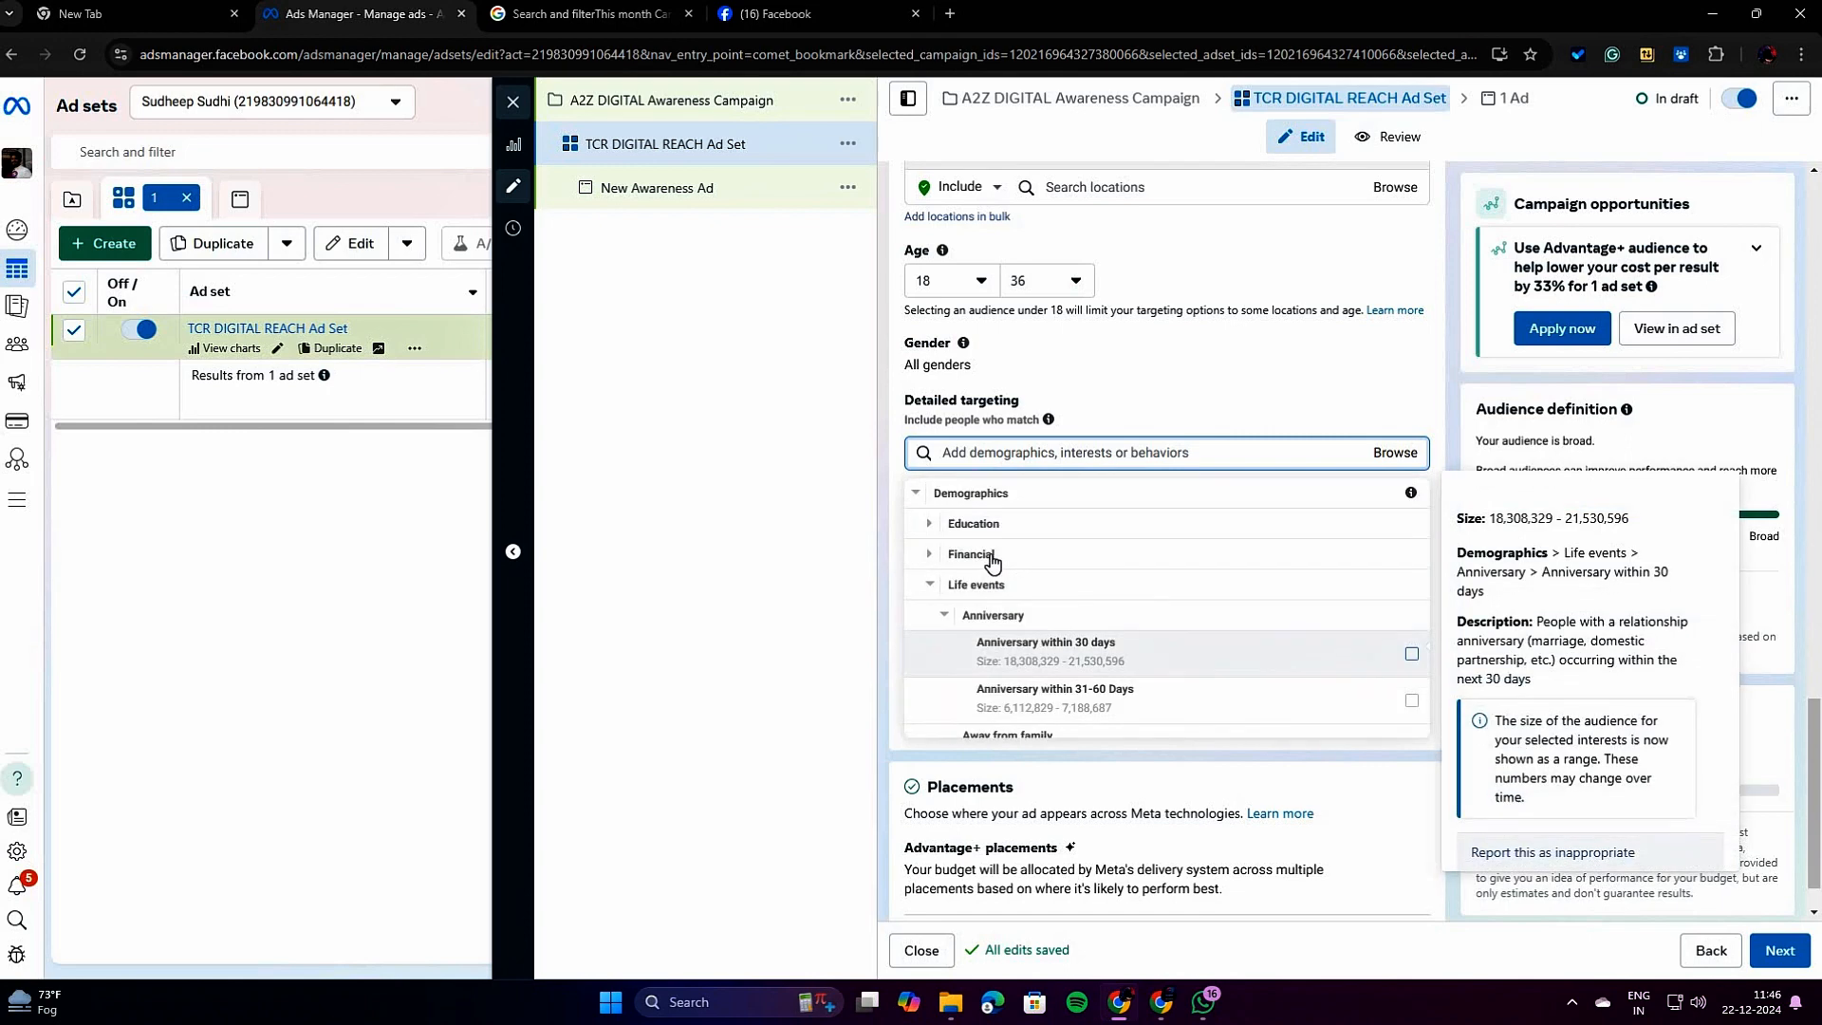
pyautogui.click(1015, 494)
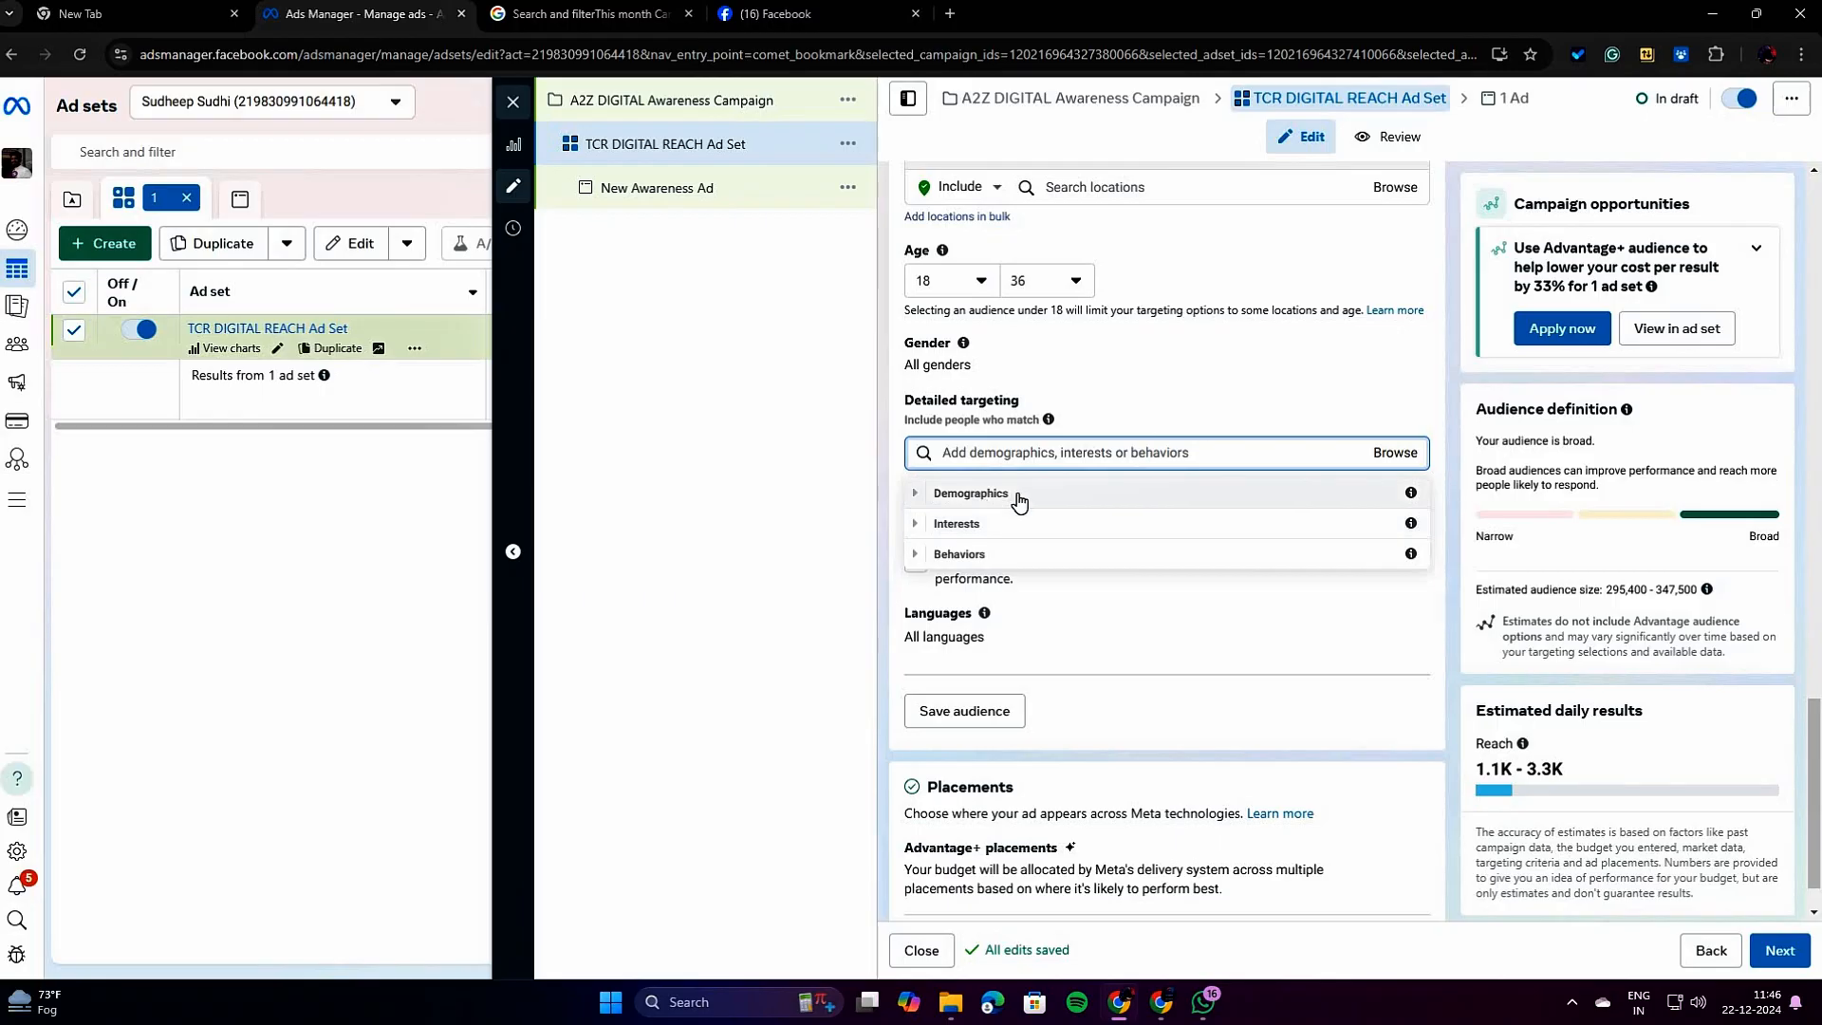
# Browse the Interests and Behaviors targeting categories and look over their subcategories.
pyautogui.click(982, 528)
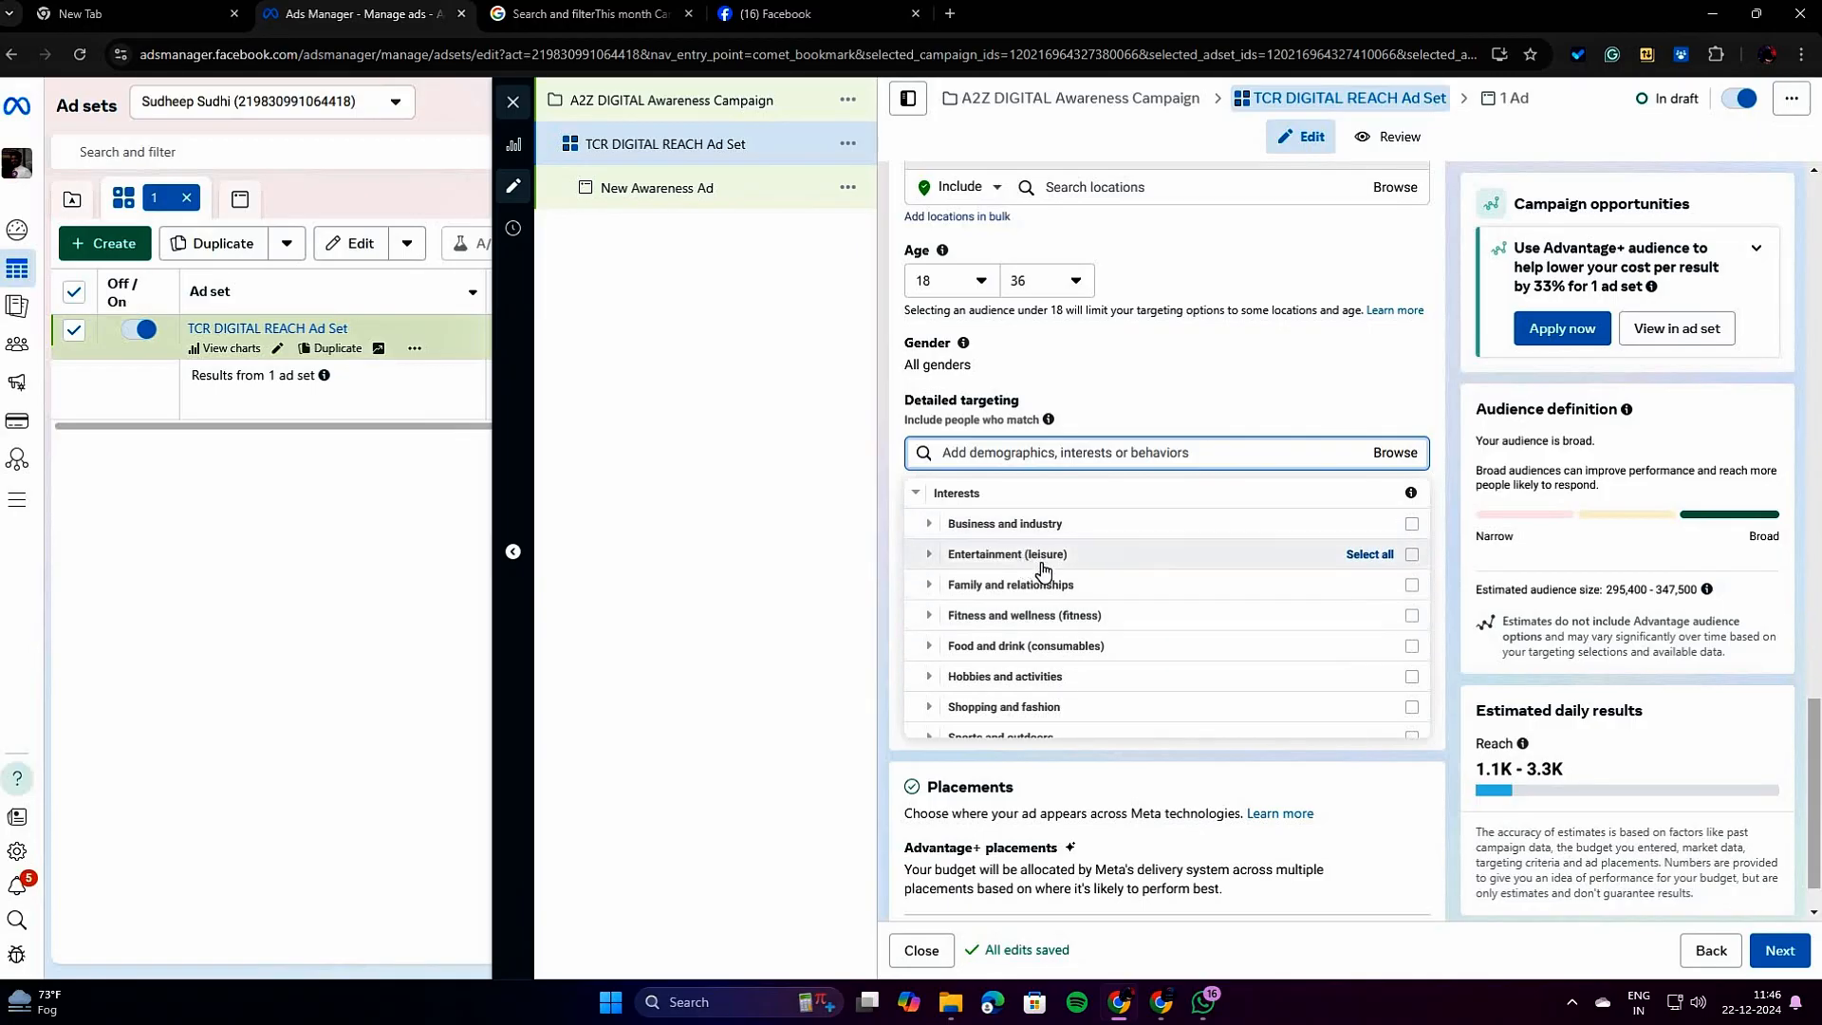
pyautogui.click(974, 494)
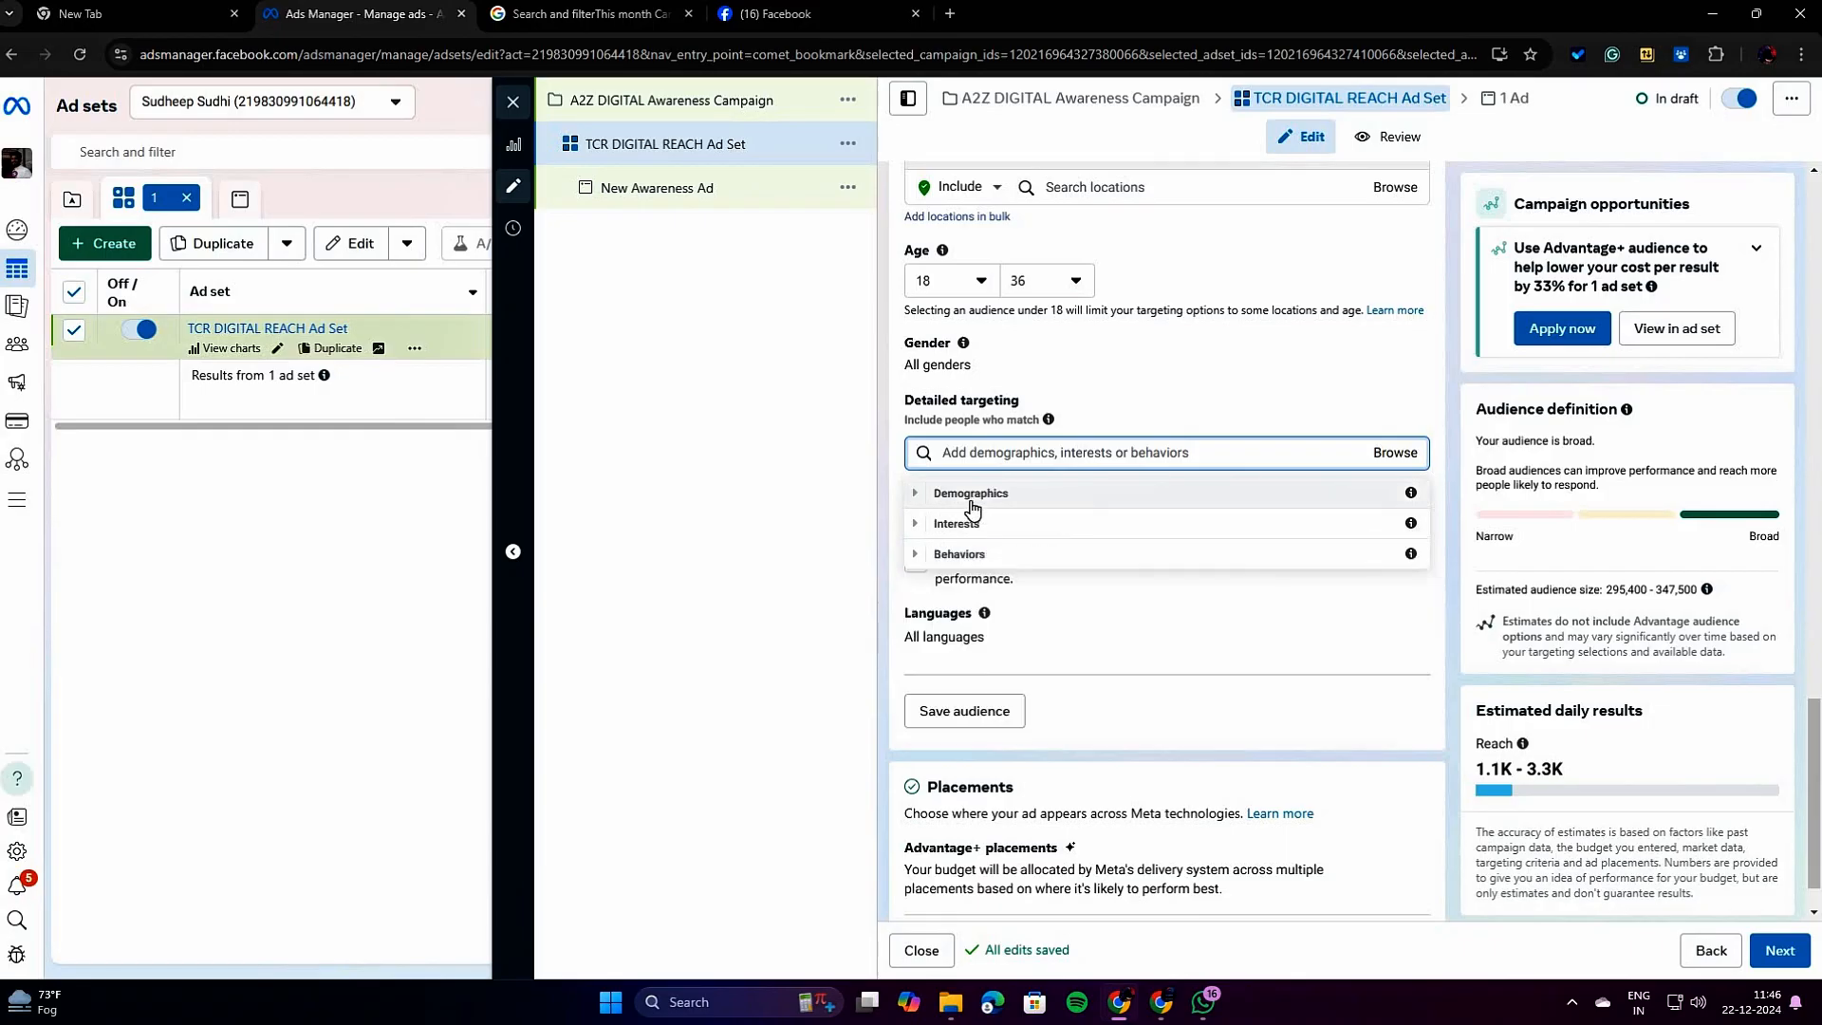
pyautogui.click(984, 558)
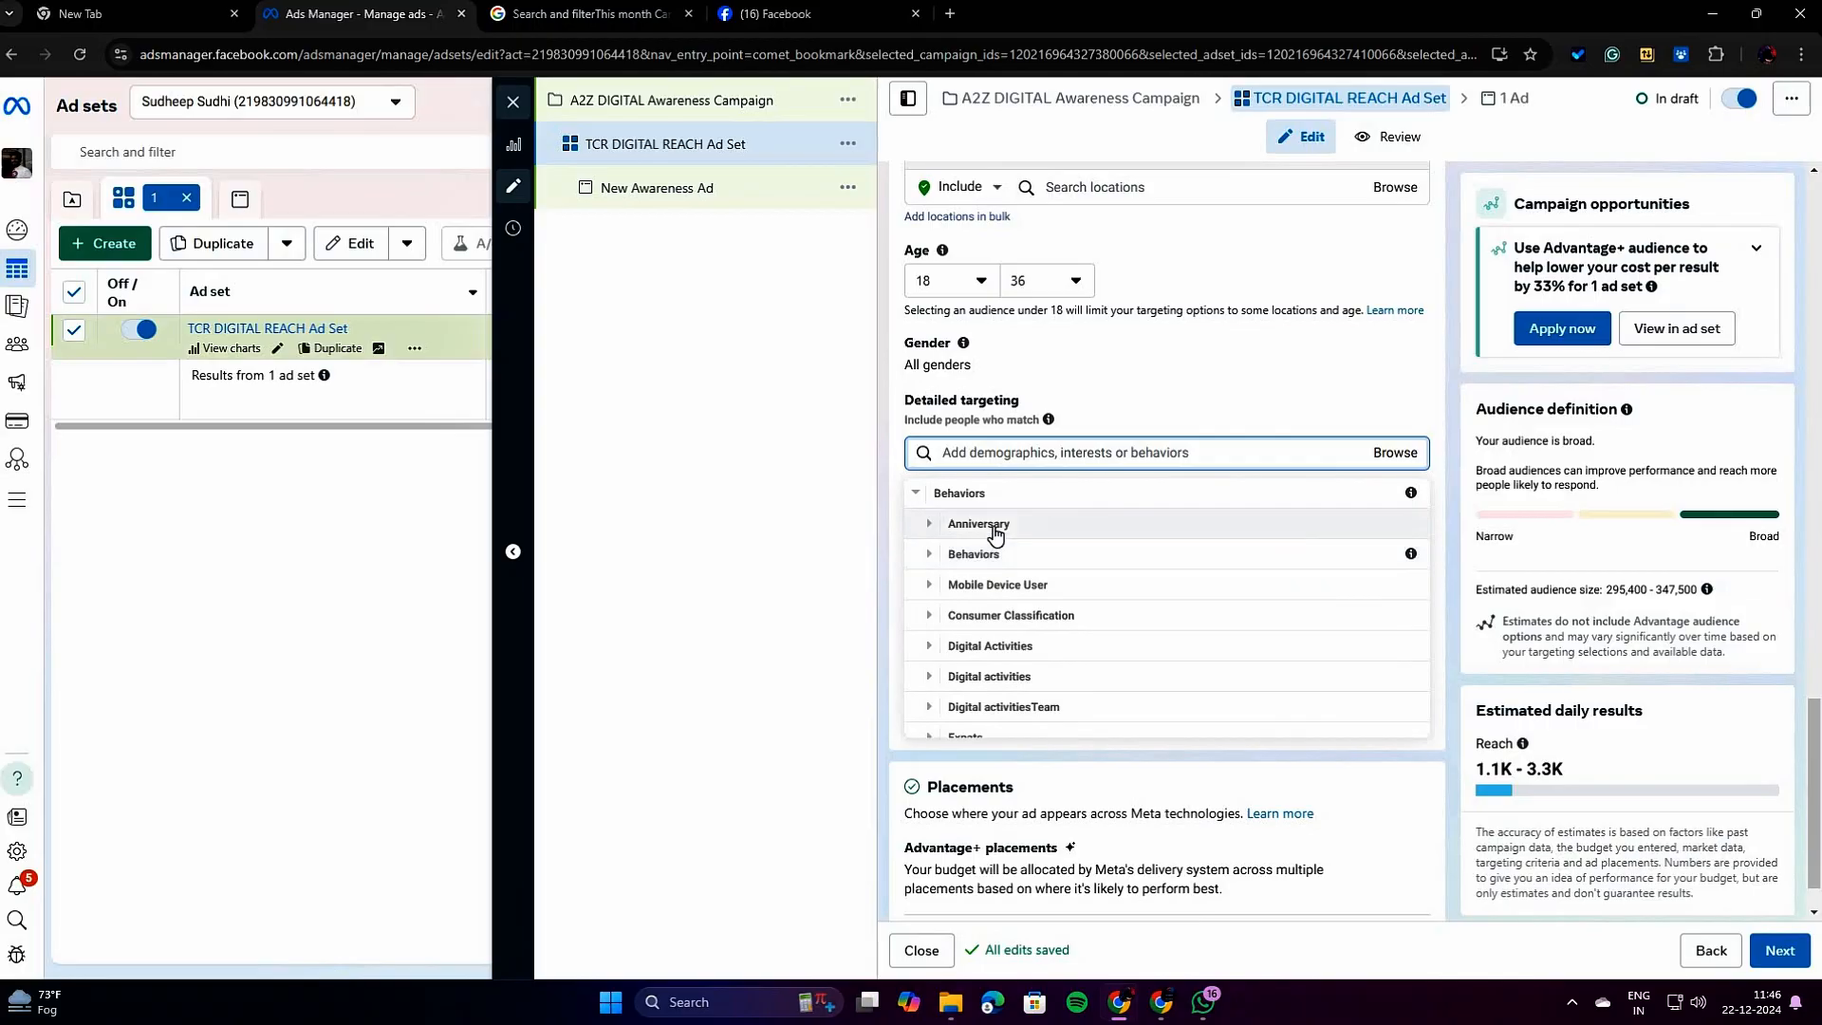
pyautogui.scroll(1, 1021, 584)
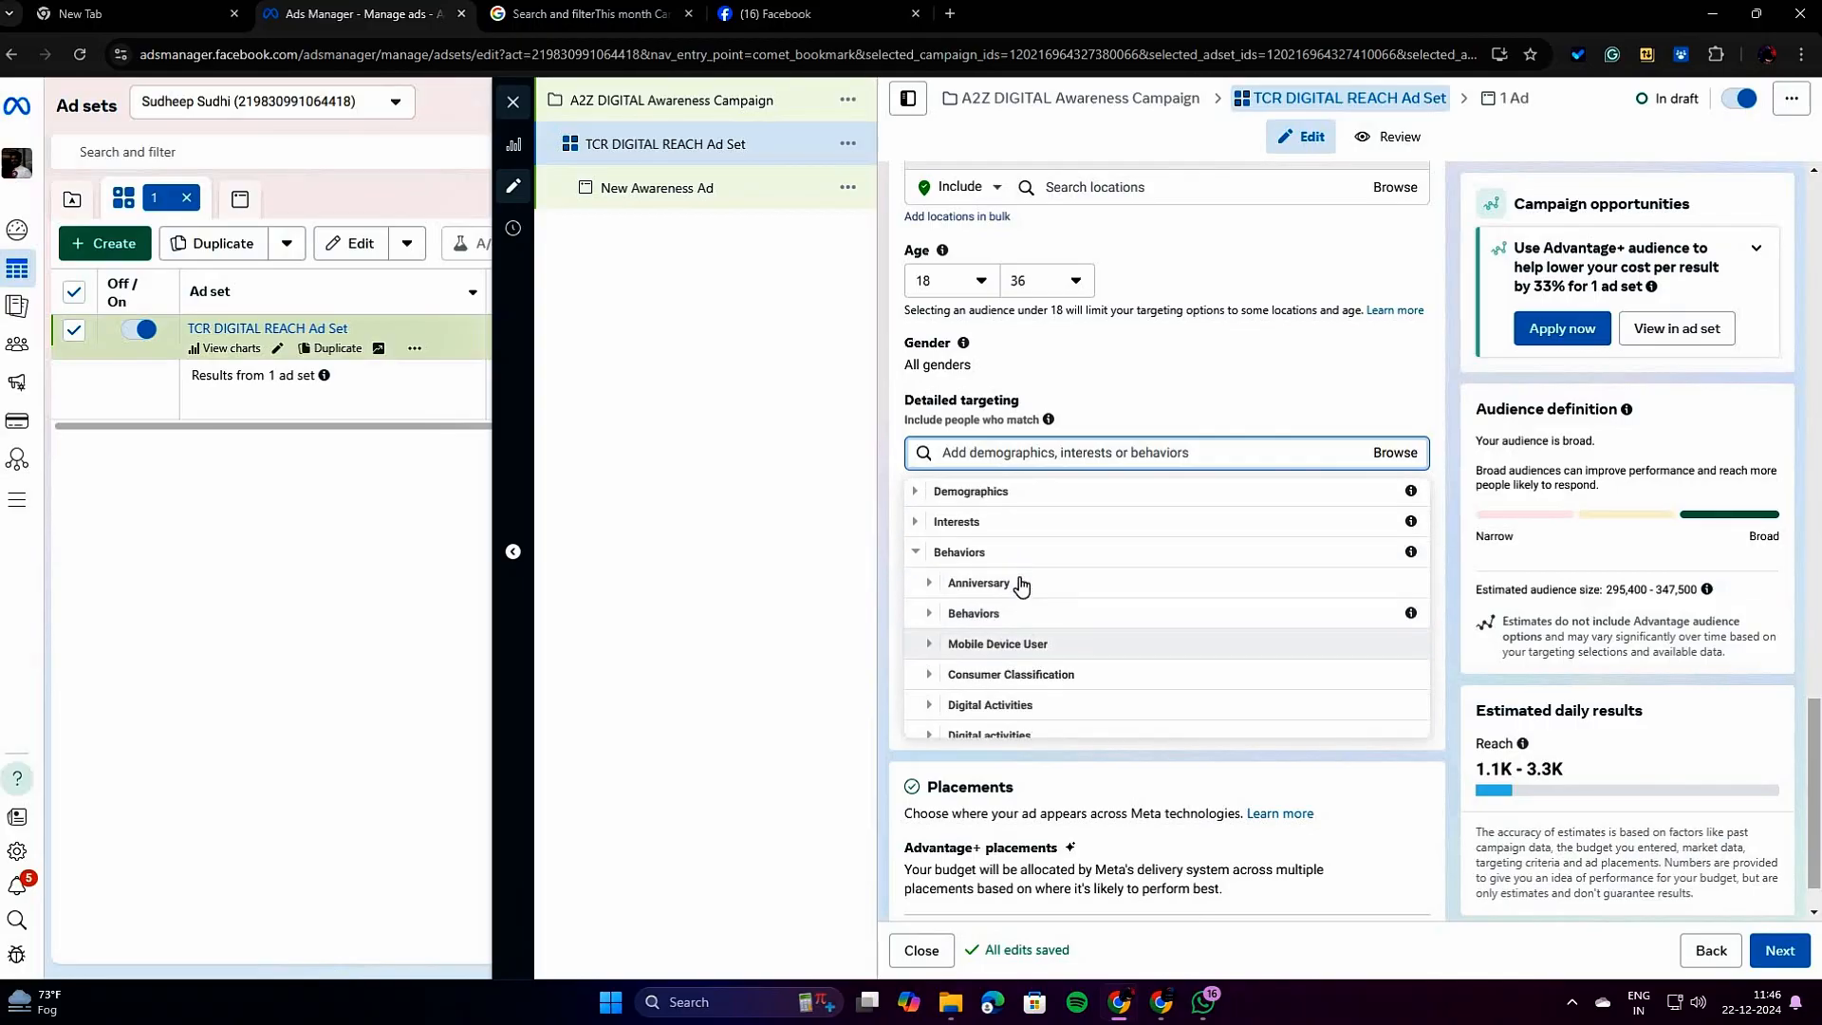
pyautogui.click(917, 560)
# Search the detailed targeting options for "DITAL MARKETING".
pyautogui.scroll(3, 1168, 659)
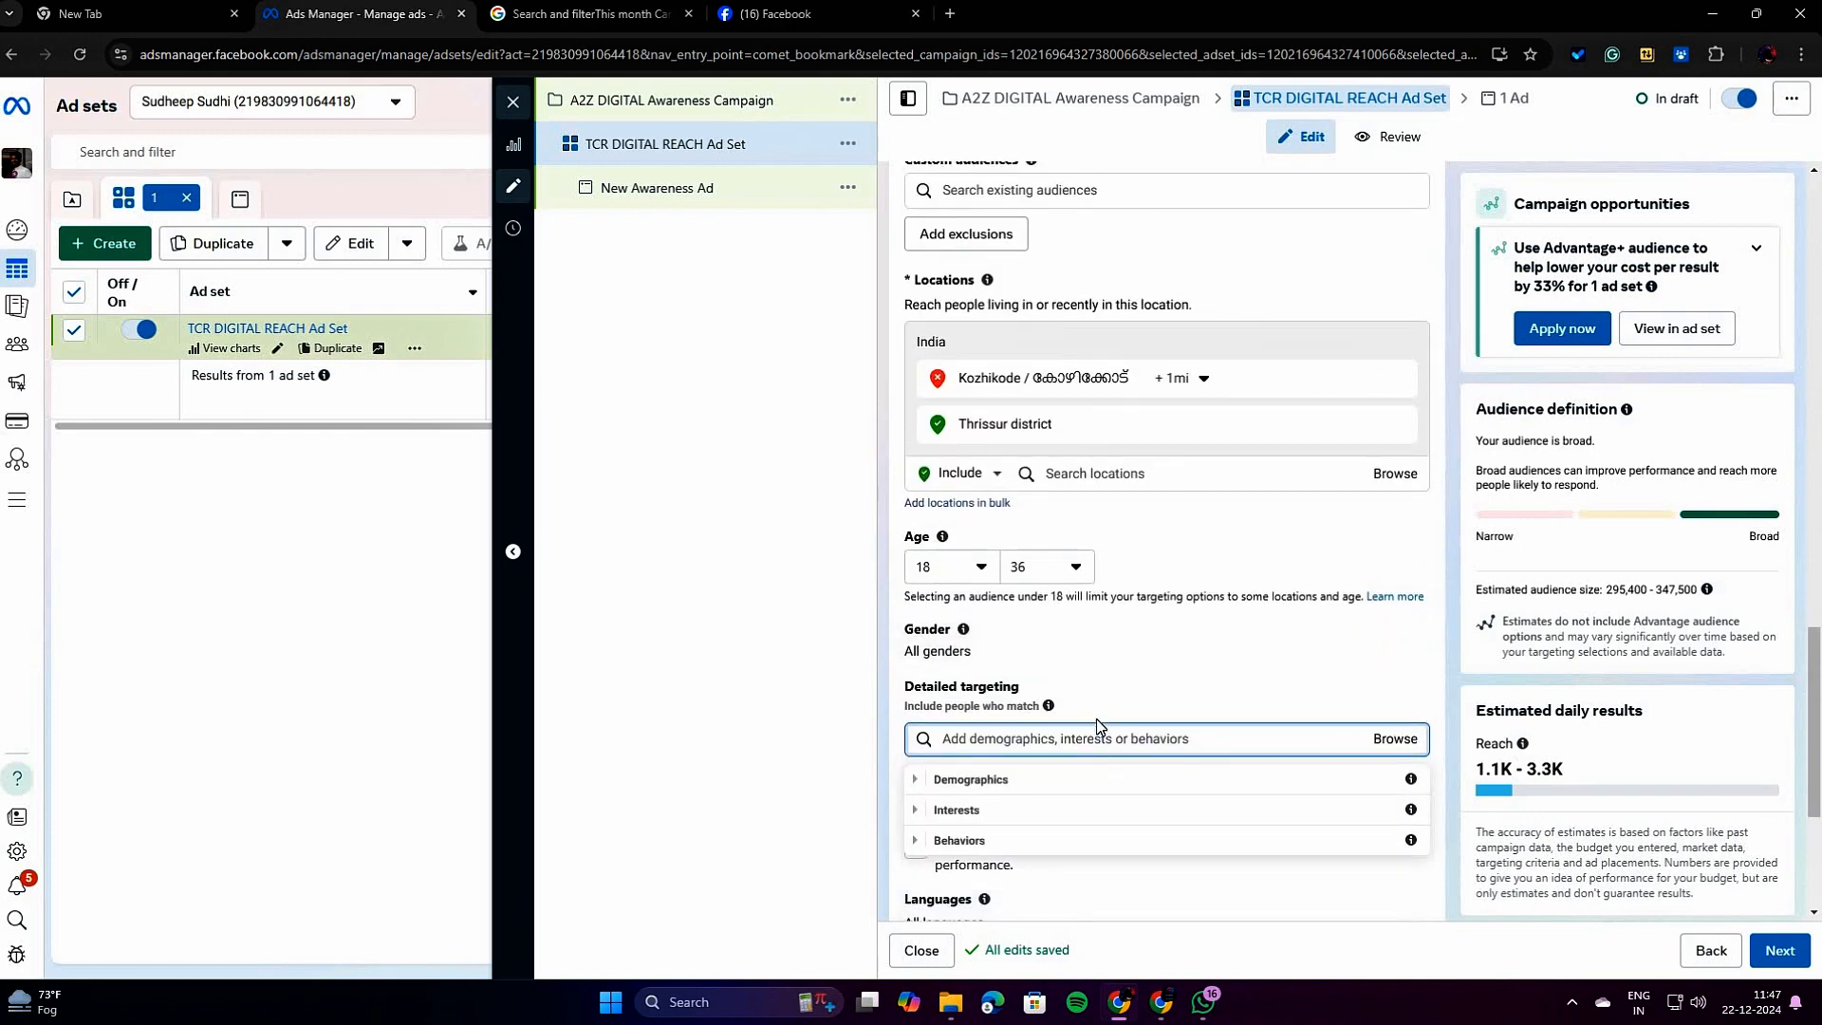
pyautogui.click(1099, 738)
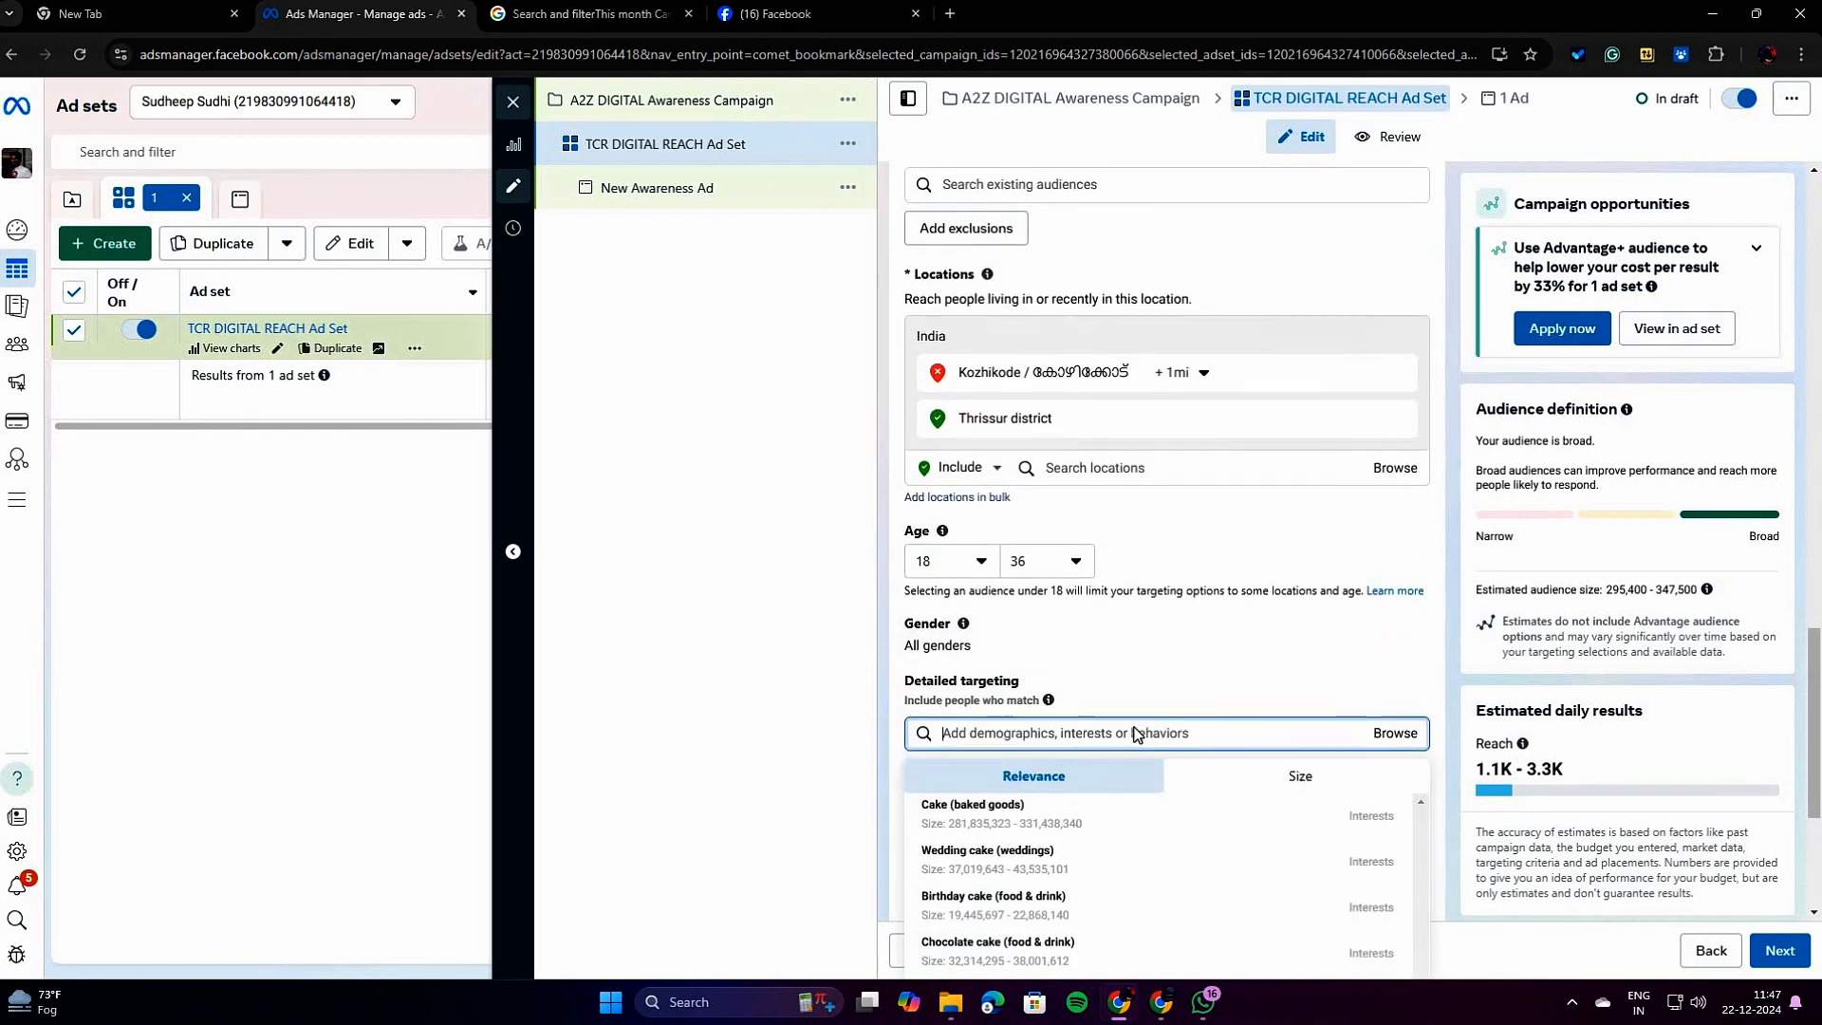
pyautogui.scroll(-2, 1138, 734)
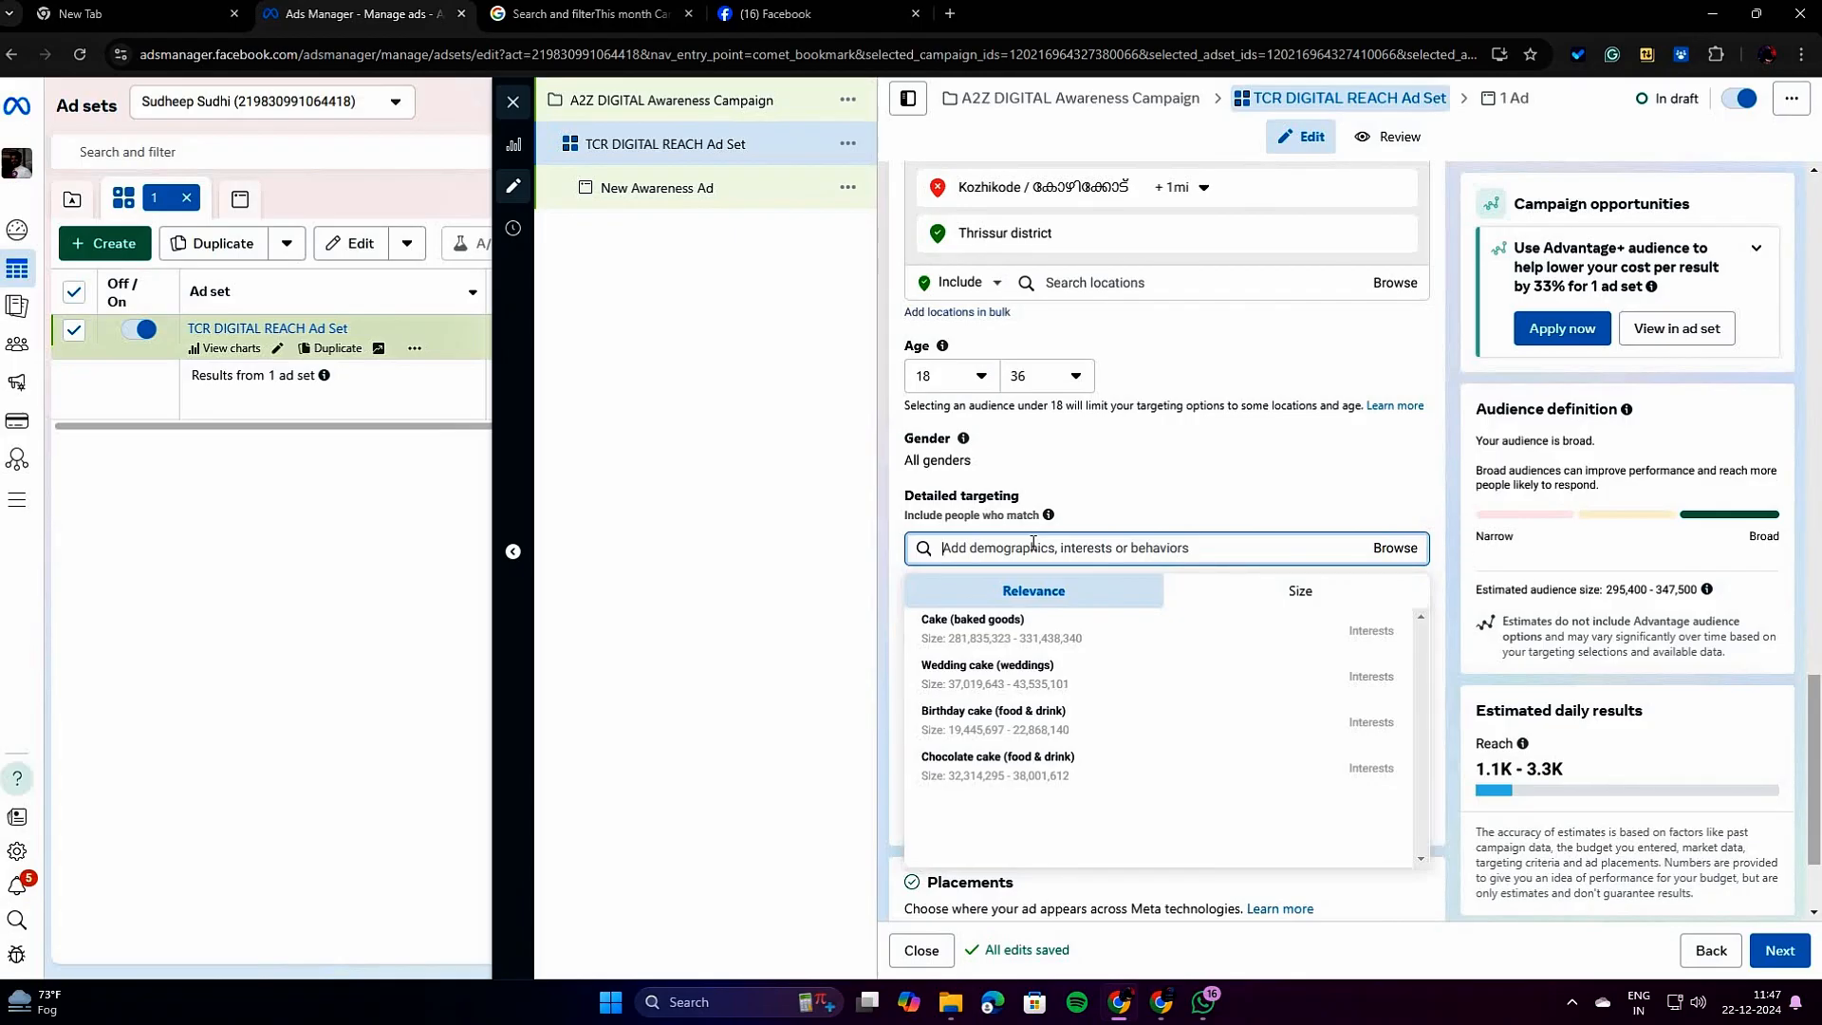
pyautogui.write('D')
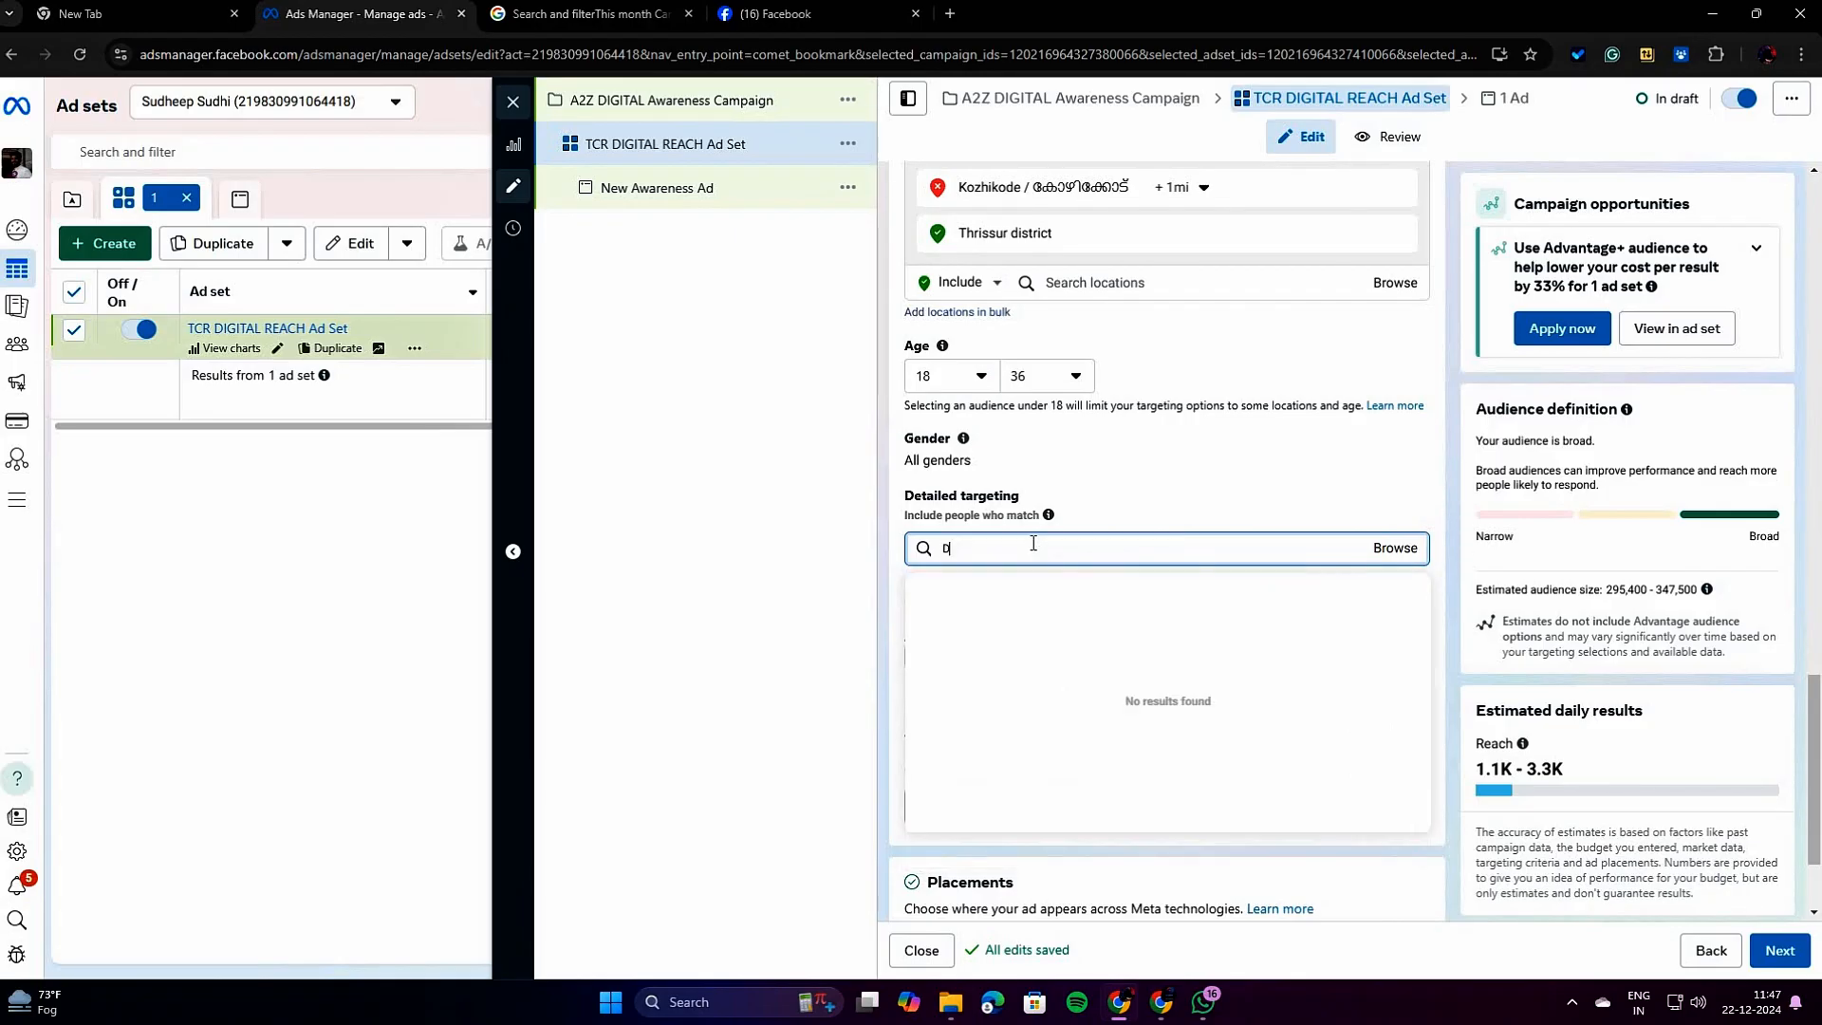
pyautogui.write('IT')
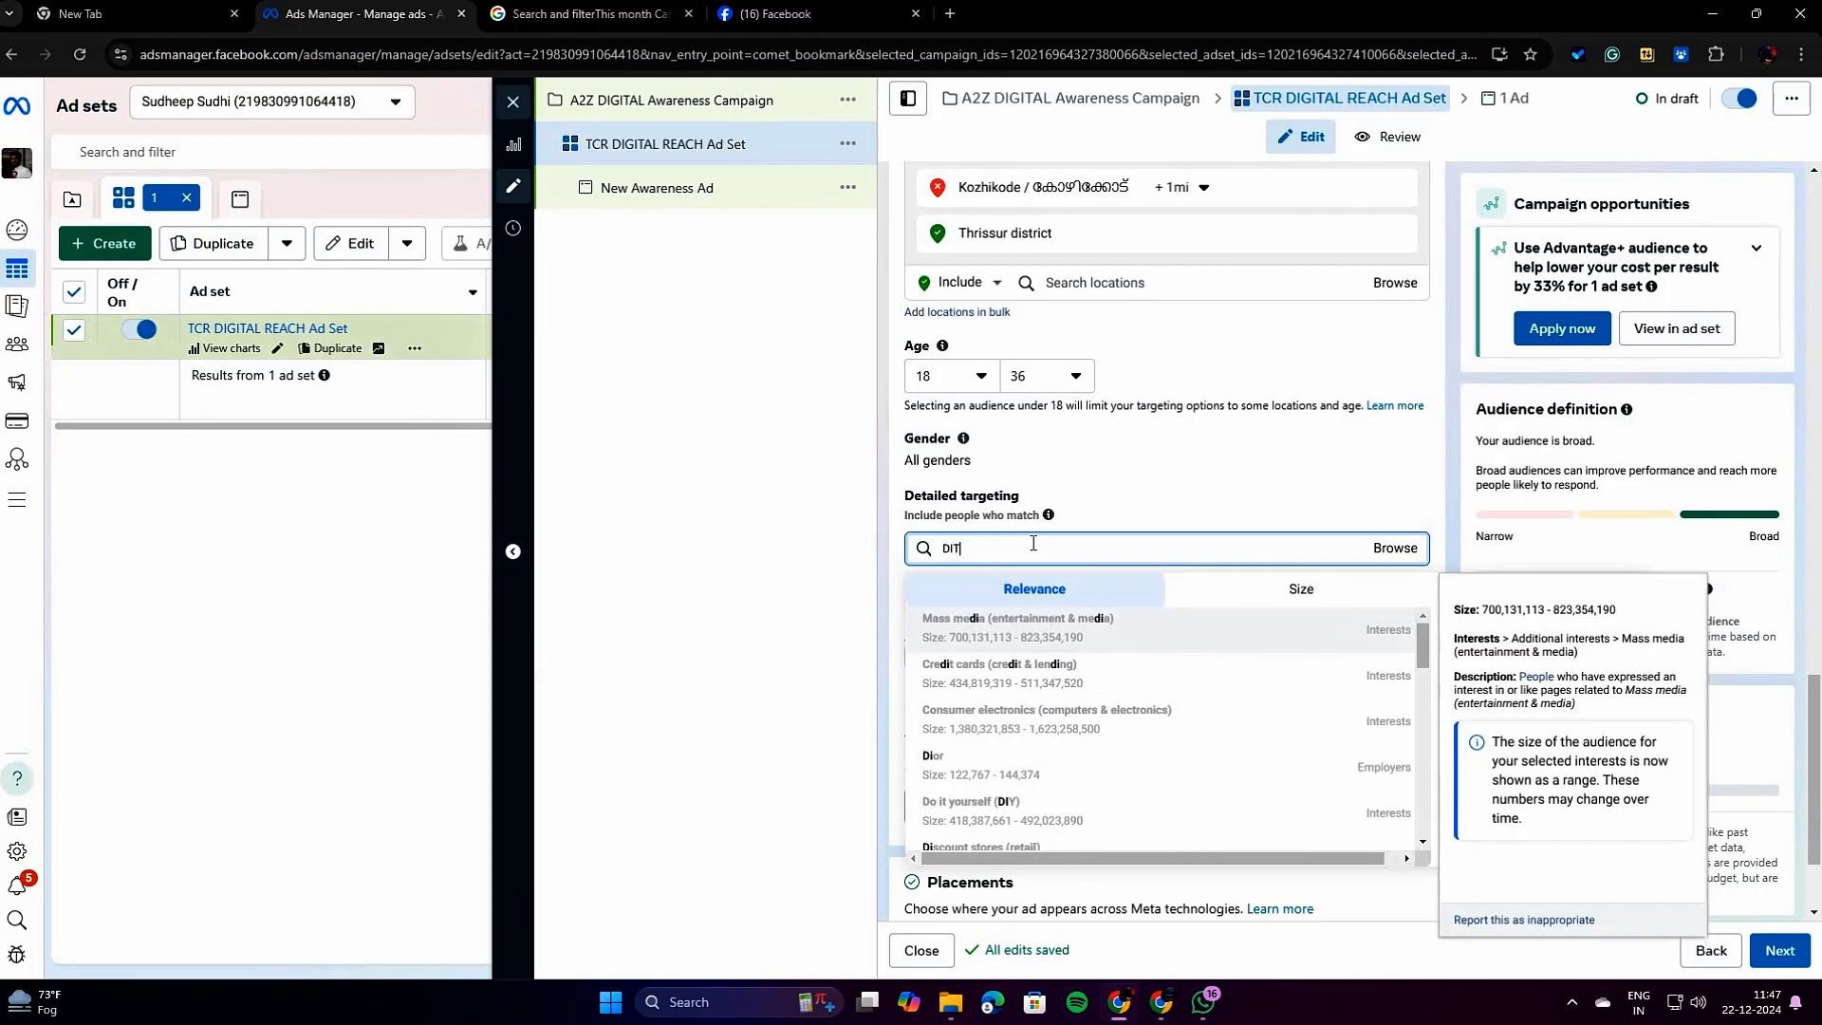
pyautogui.write('AL M')
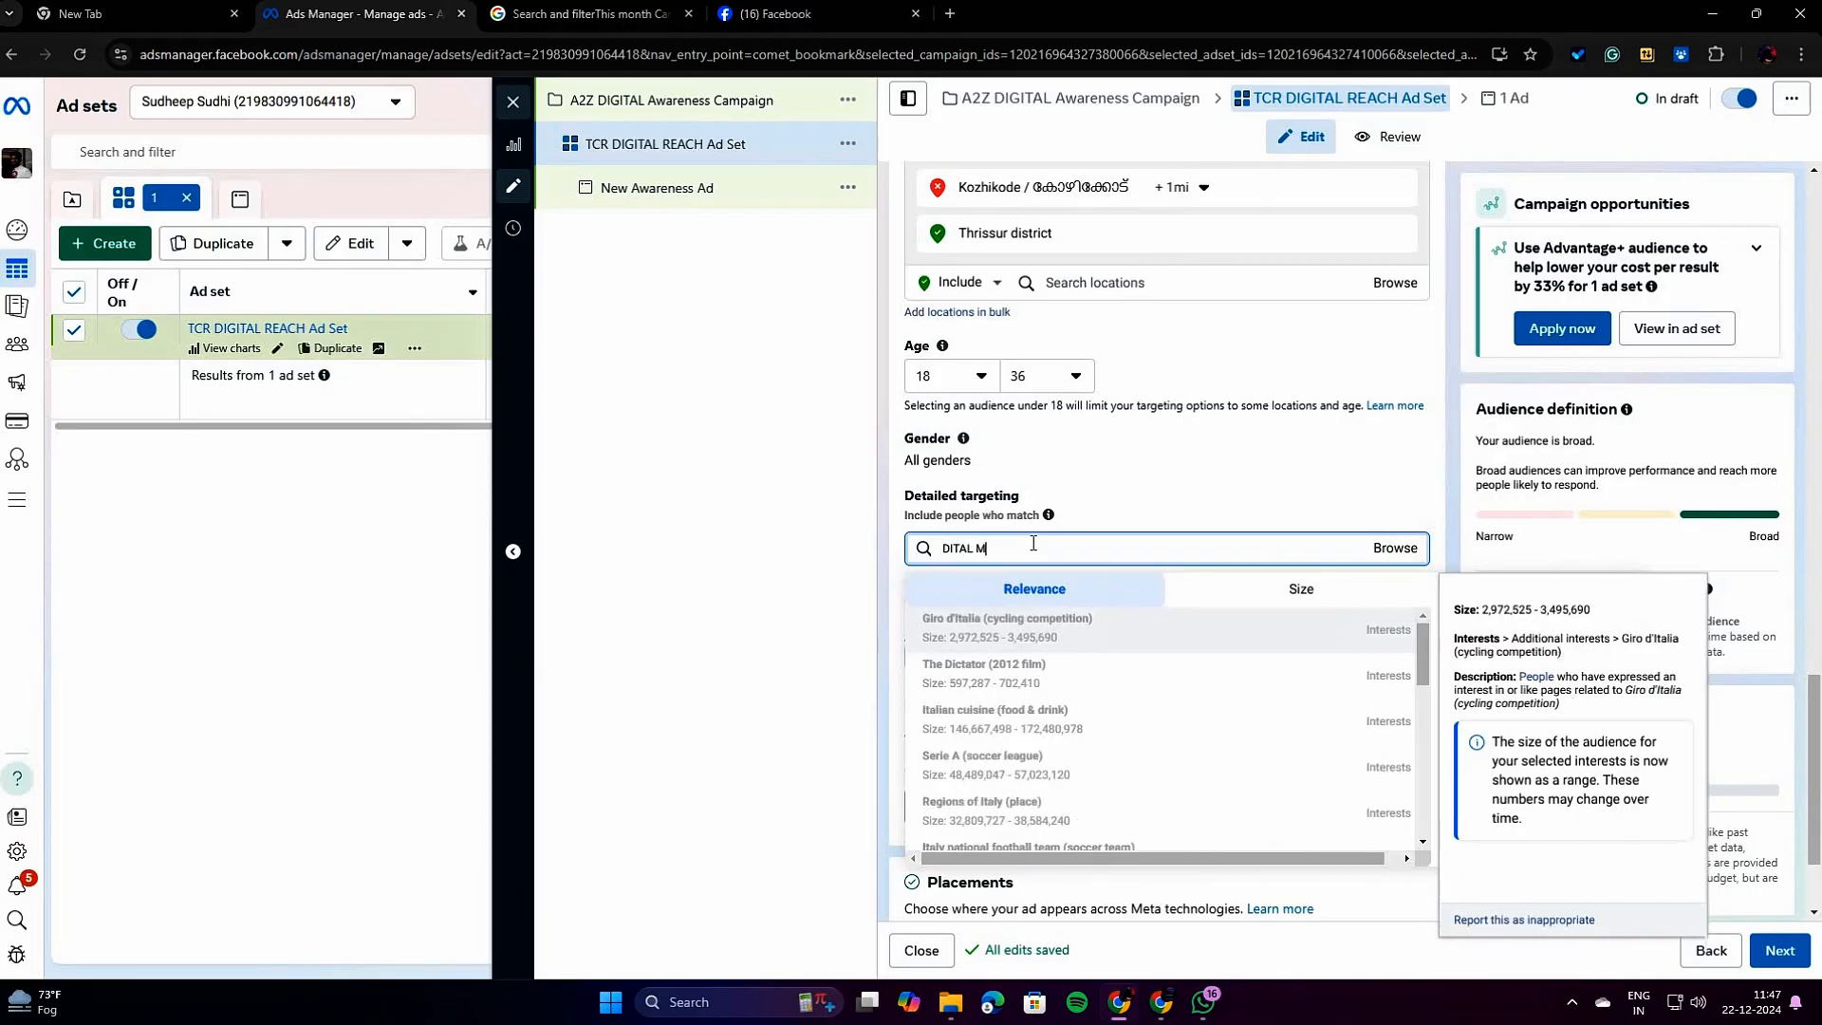
pyautogui.write('ARKETING')
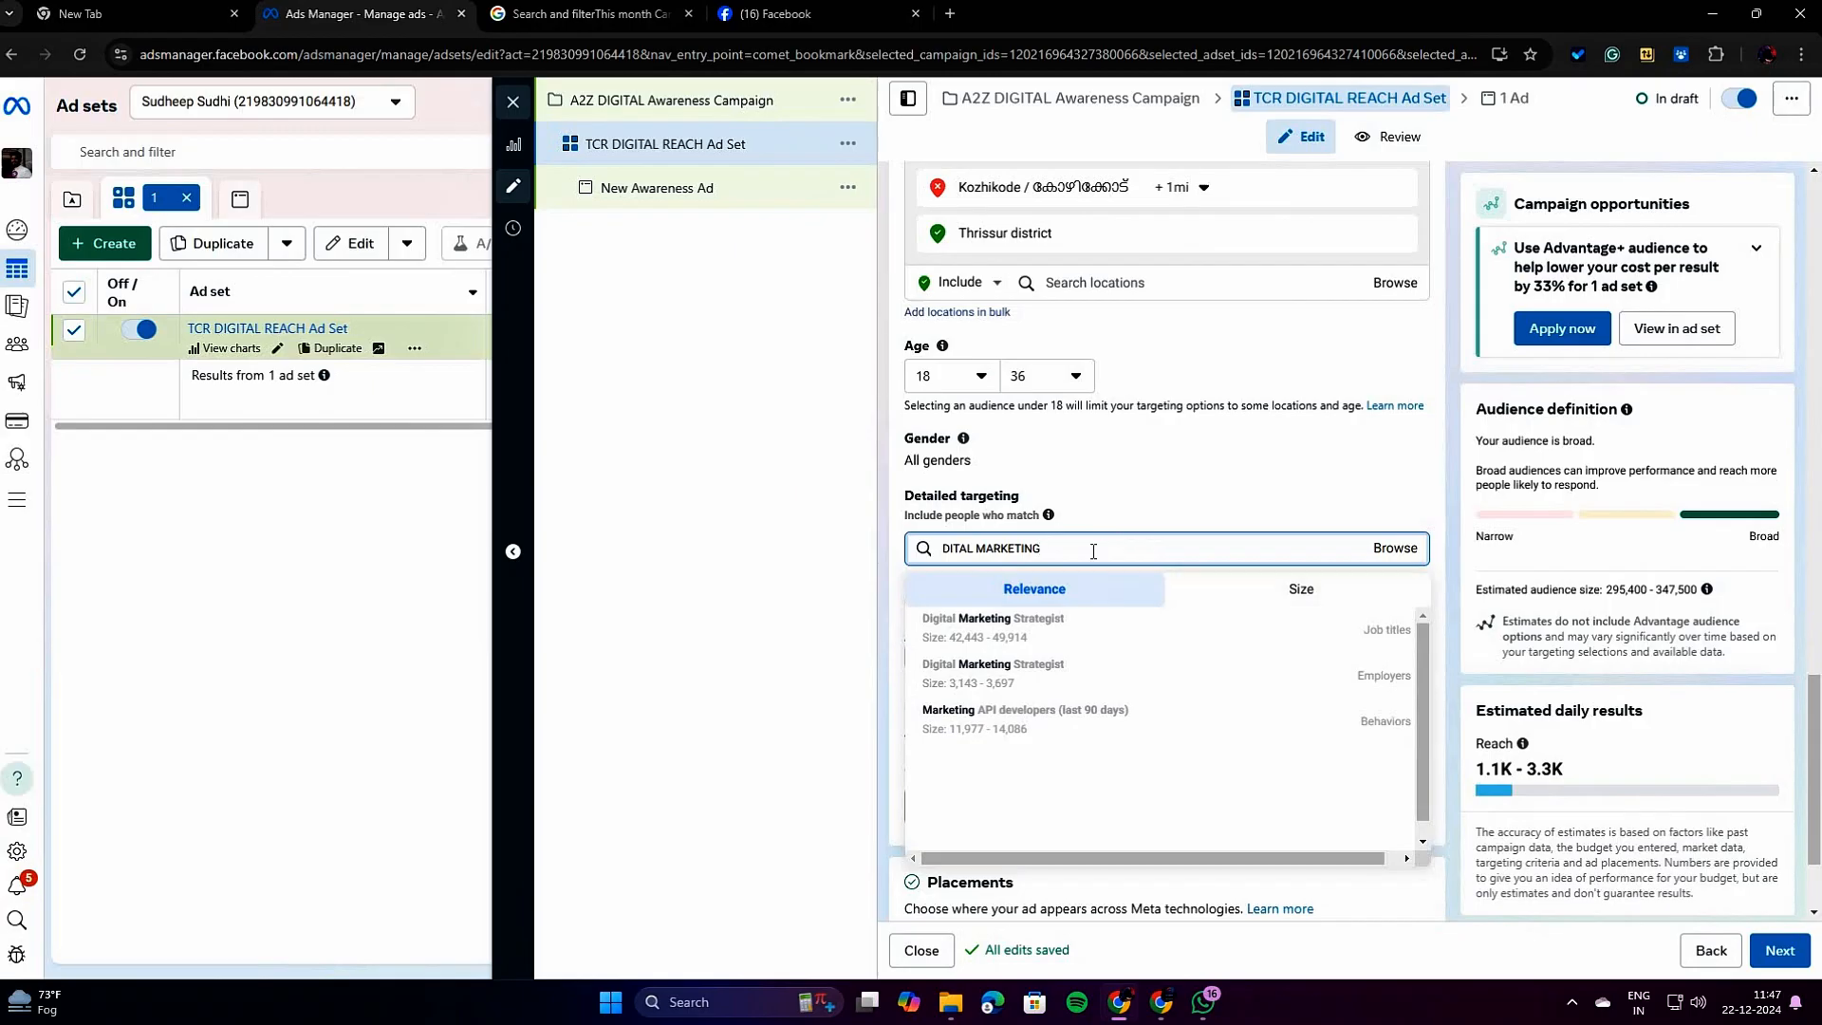
# Correct the detailed targeting search to "DIGITAL MARKETING" and add the interest Digital marketing (marketing).
pyautogui.press('BackSpace')
pyautogui.press('BackSpace')
pyautogui.press('BackSpace')
pyautogui.press('BackSpace')
pyautogui.write('G')
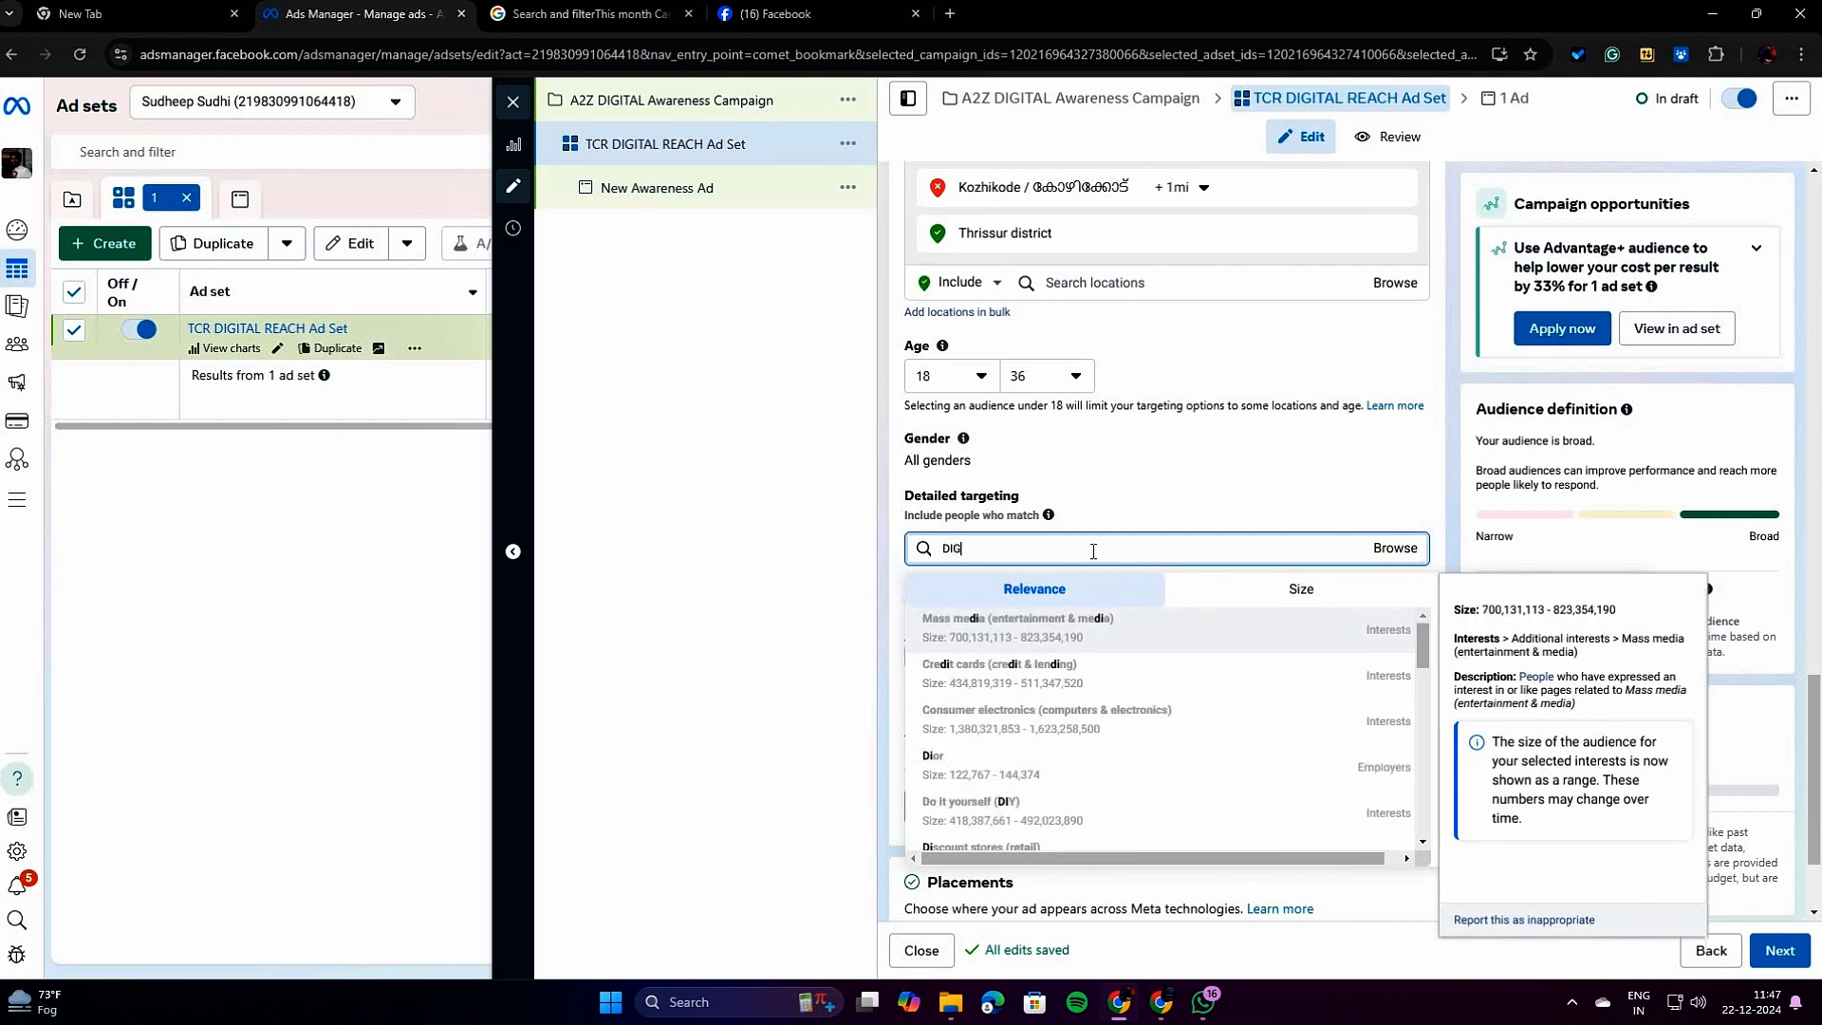
pyautogui.write('ITAL')
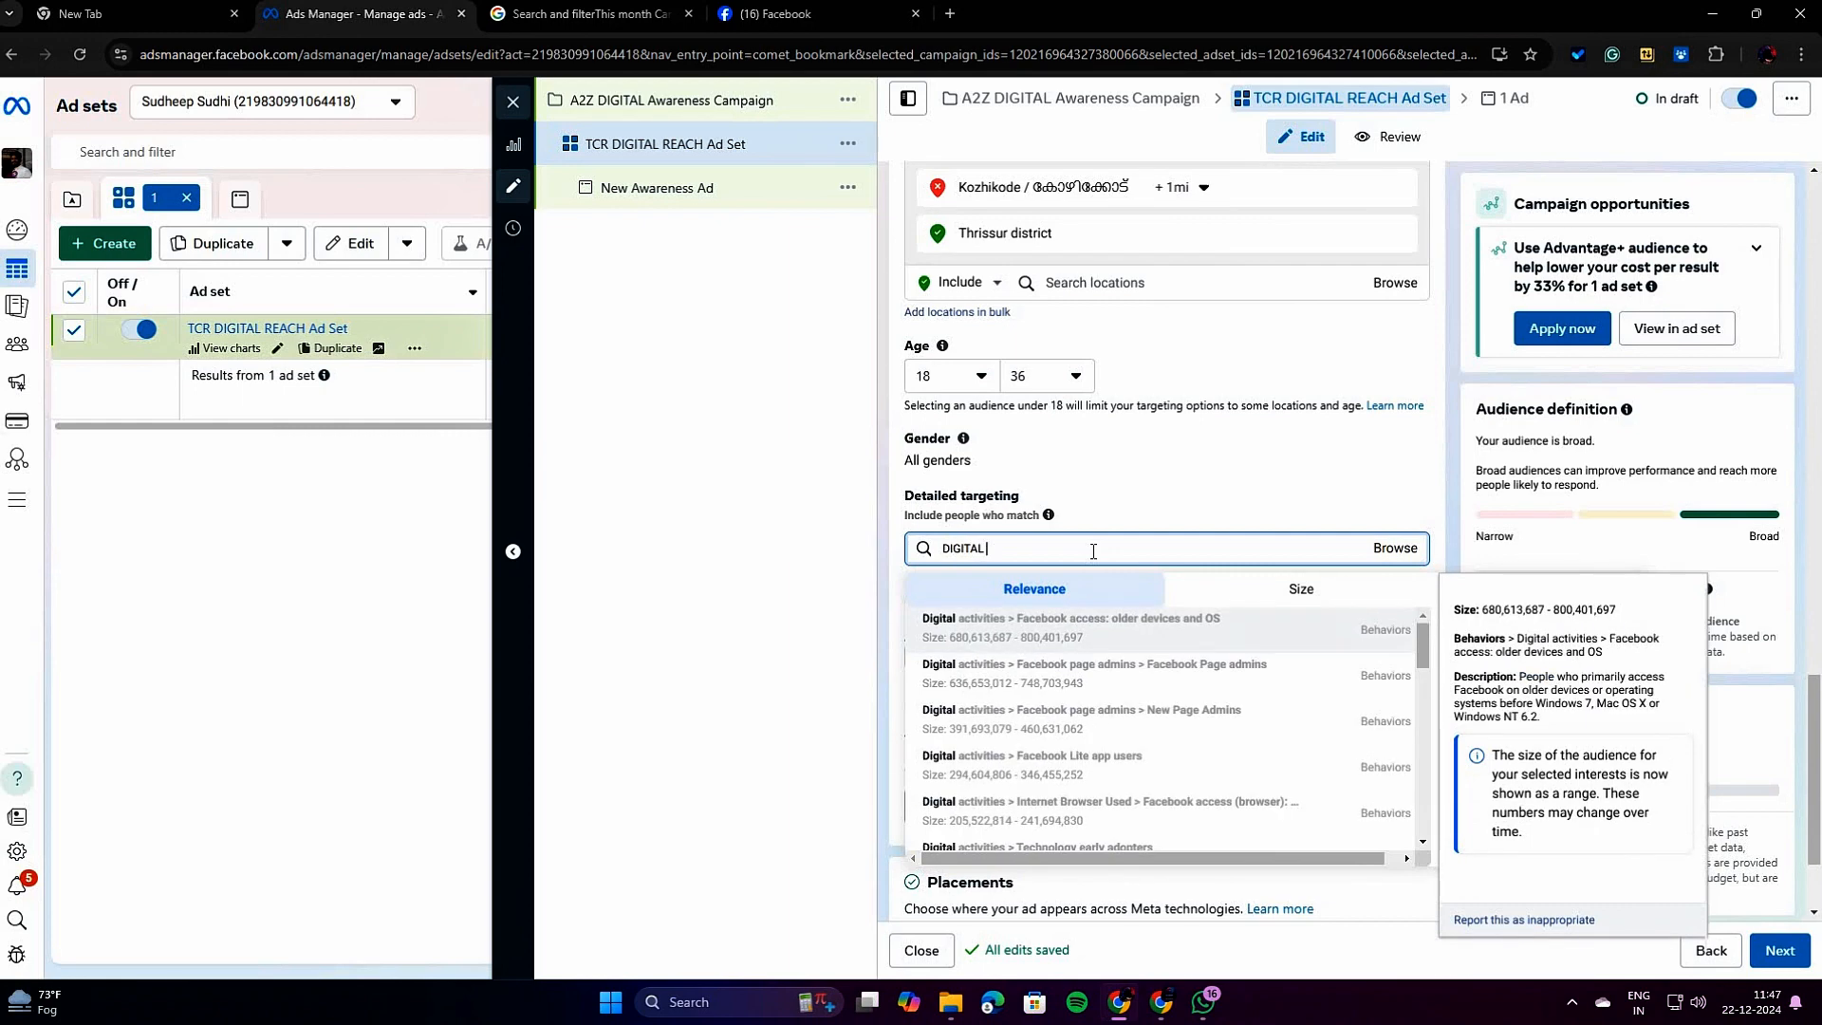
pyautogui.write(' MARKETING')
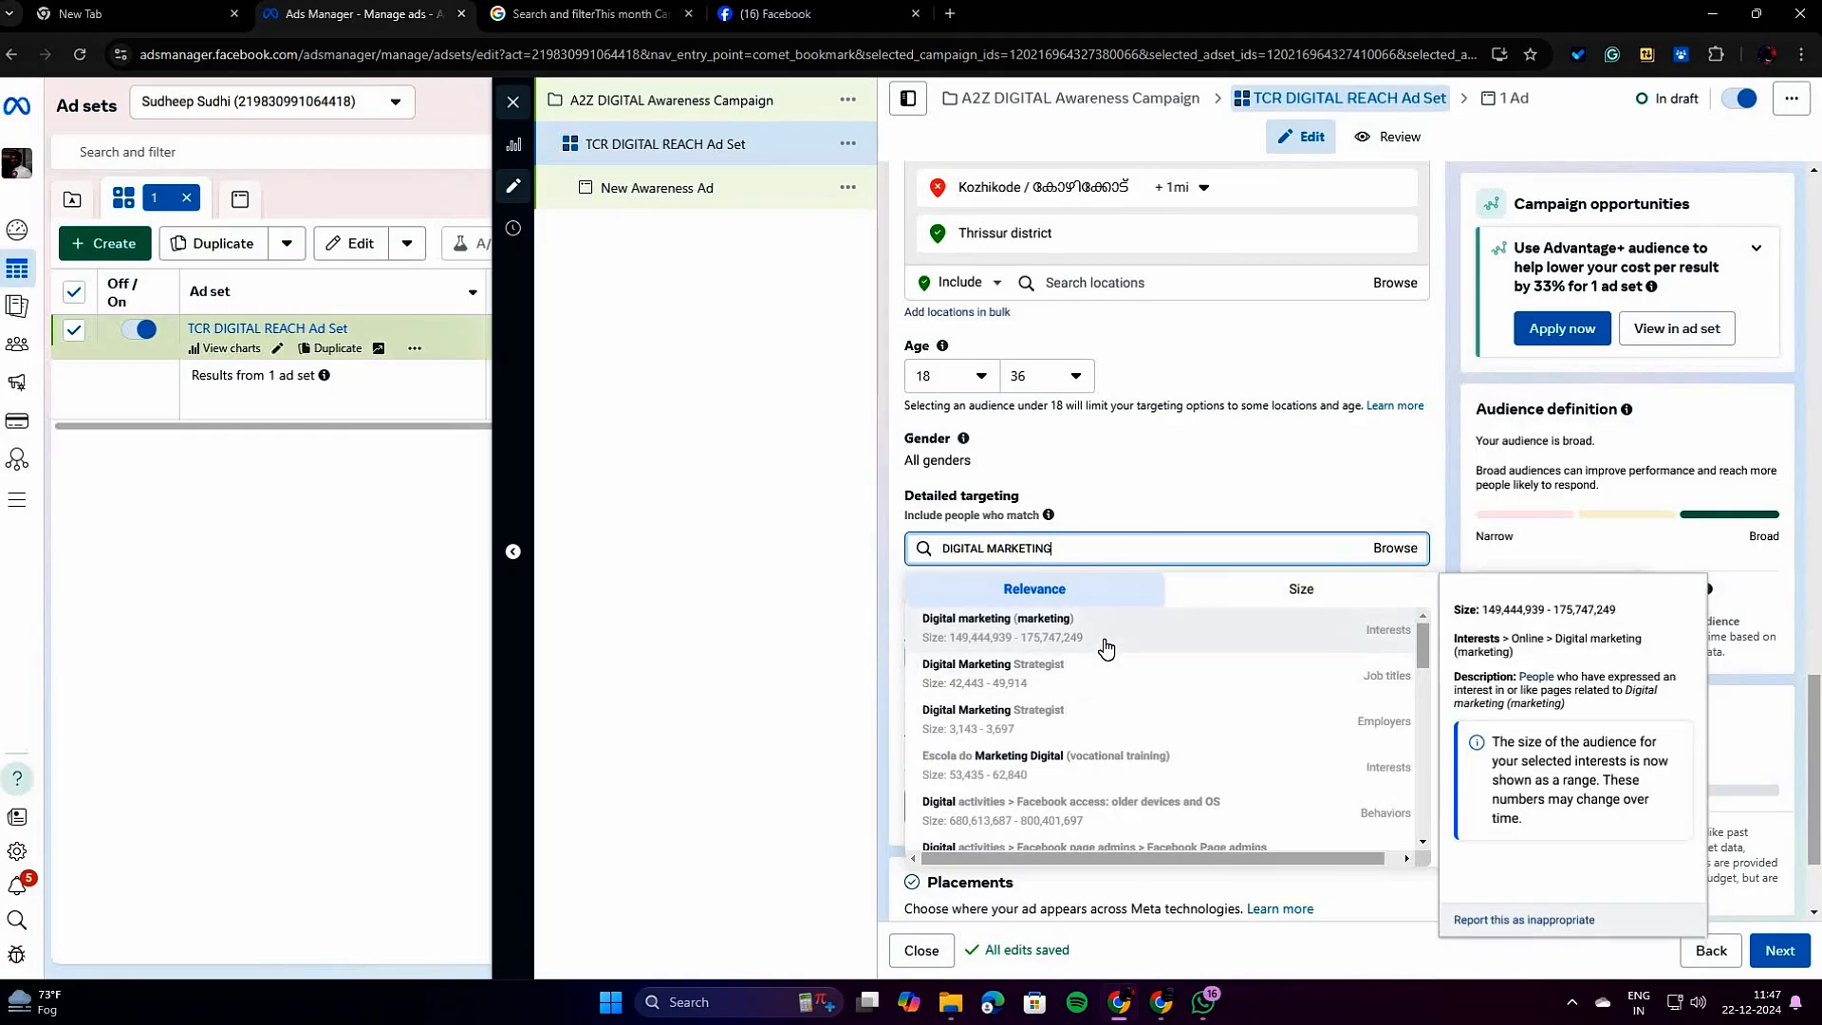
pyautogui.click(1174, 646)
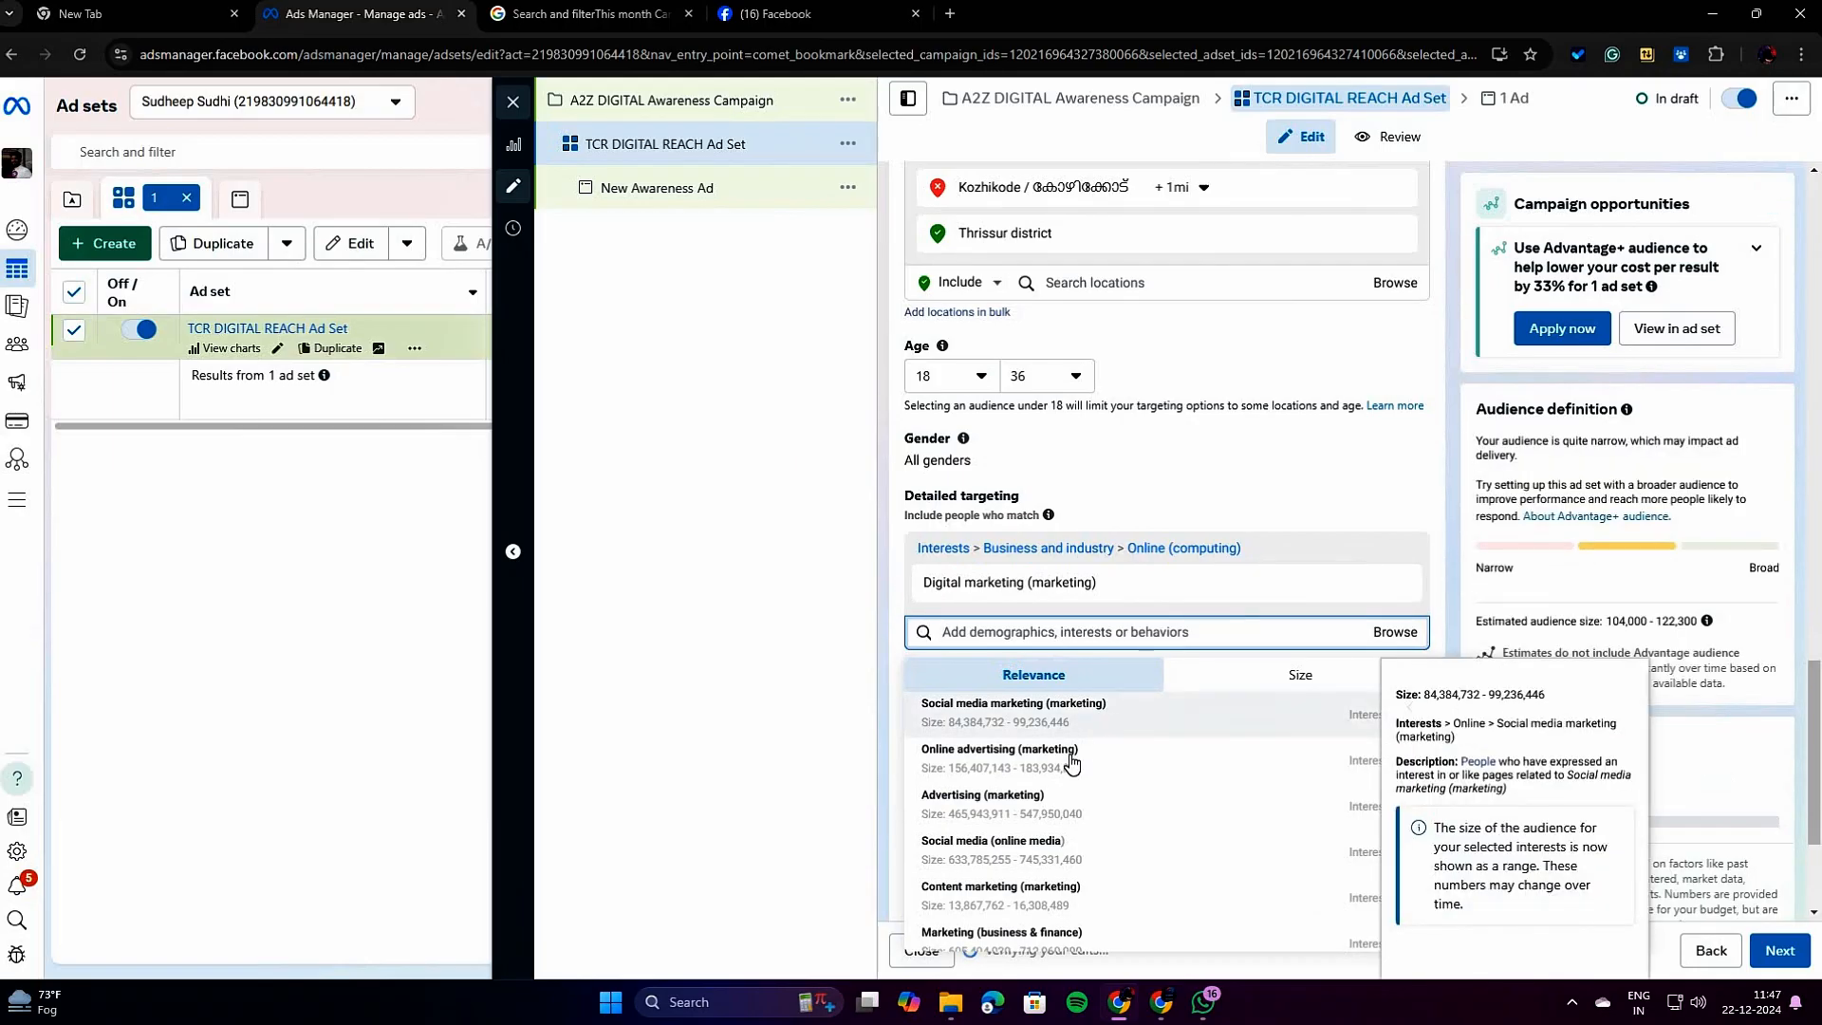
# Add the suggested interests Social media marketing (marketing) and Advertising (marketing) to the detailed targeting.
pyautogui.click(1071, 727)
pyautogui.click(1041, 807)
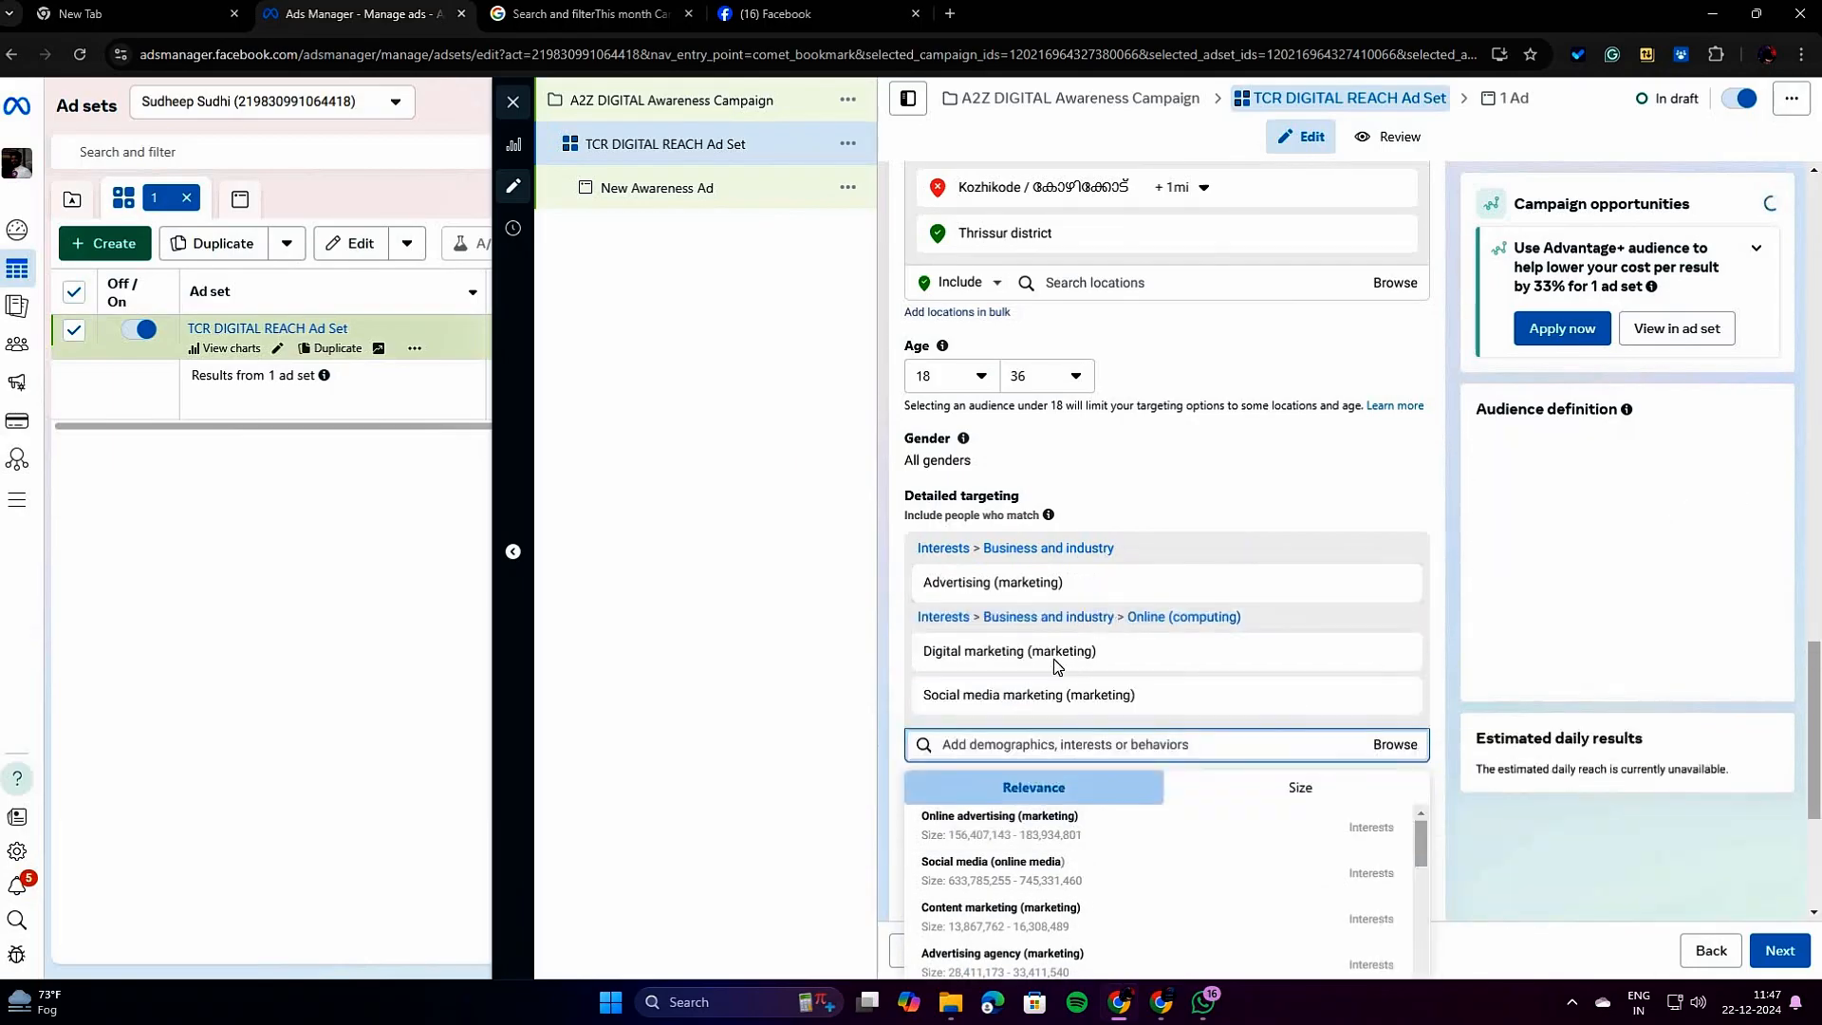
pyautogui.click(841, 613)
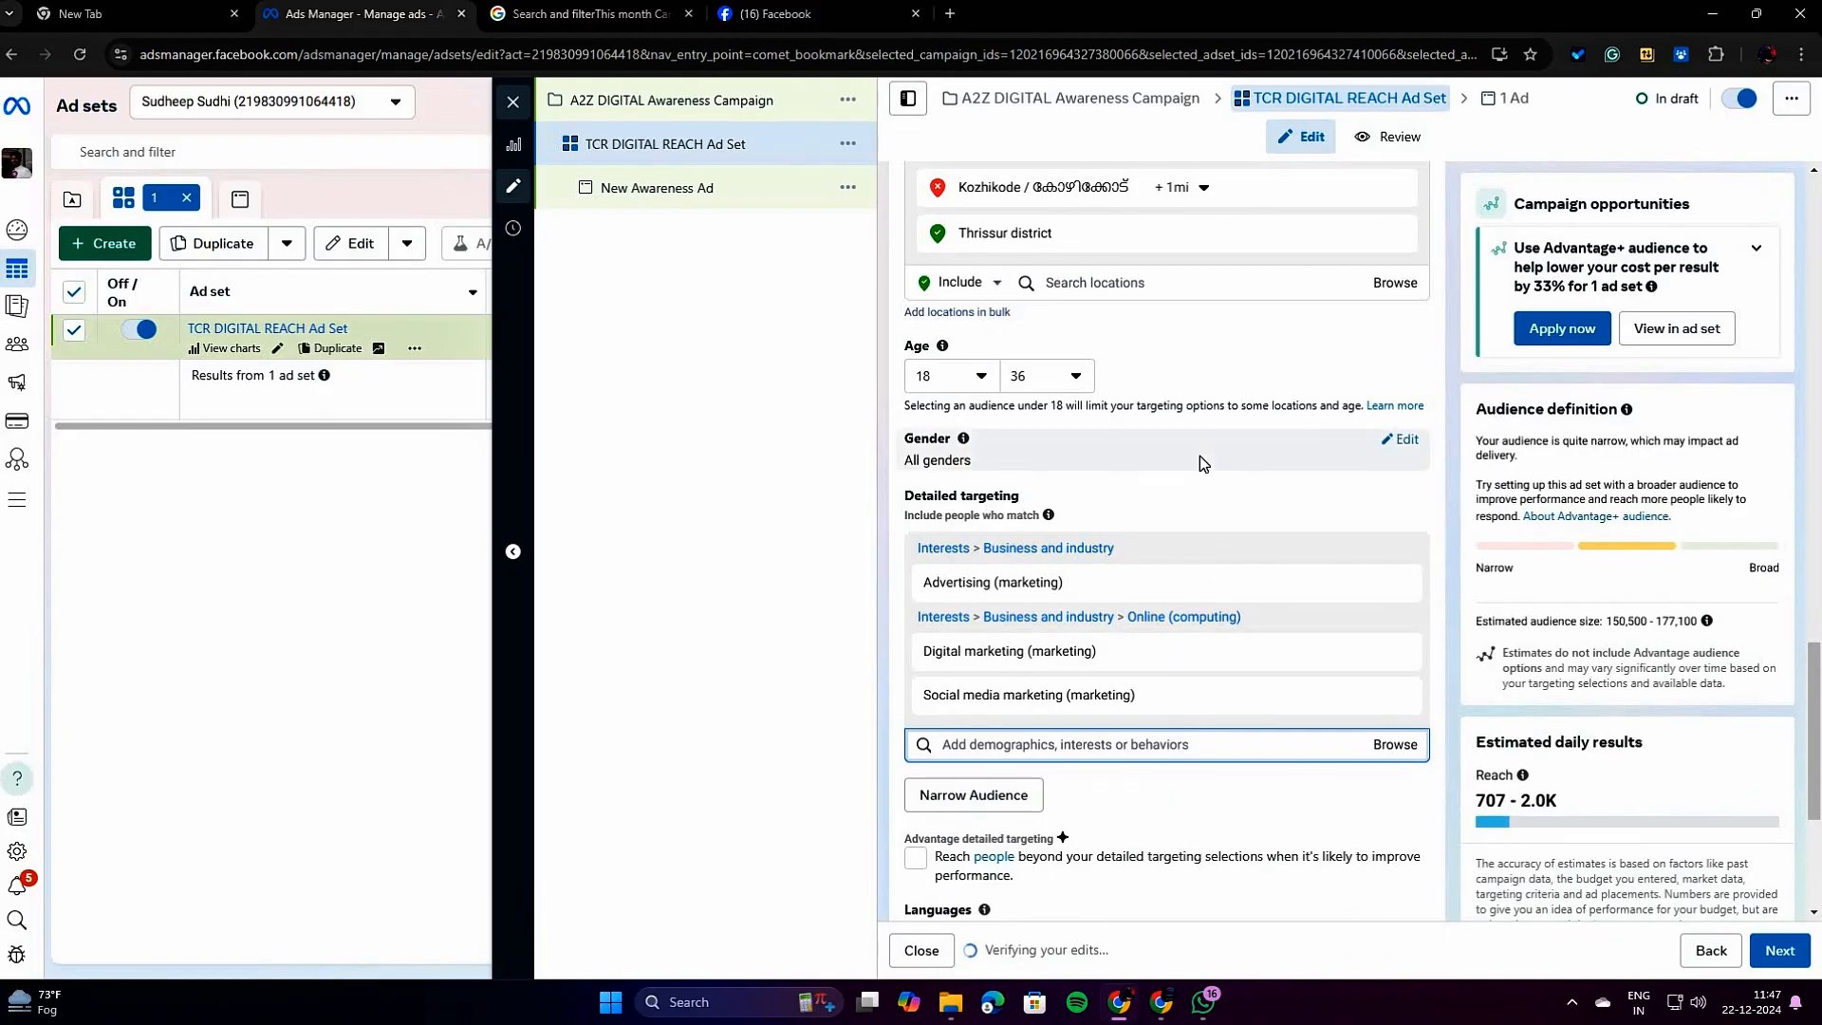
# Examine the details of the selected marketing interests and look through the suggested related interests sorted by relevance.
pyautogui.scroll(-3, 1199, 463)
pyautogui.moveTo(1103, 375)
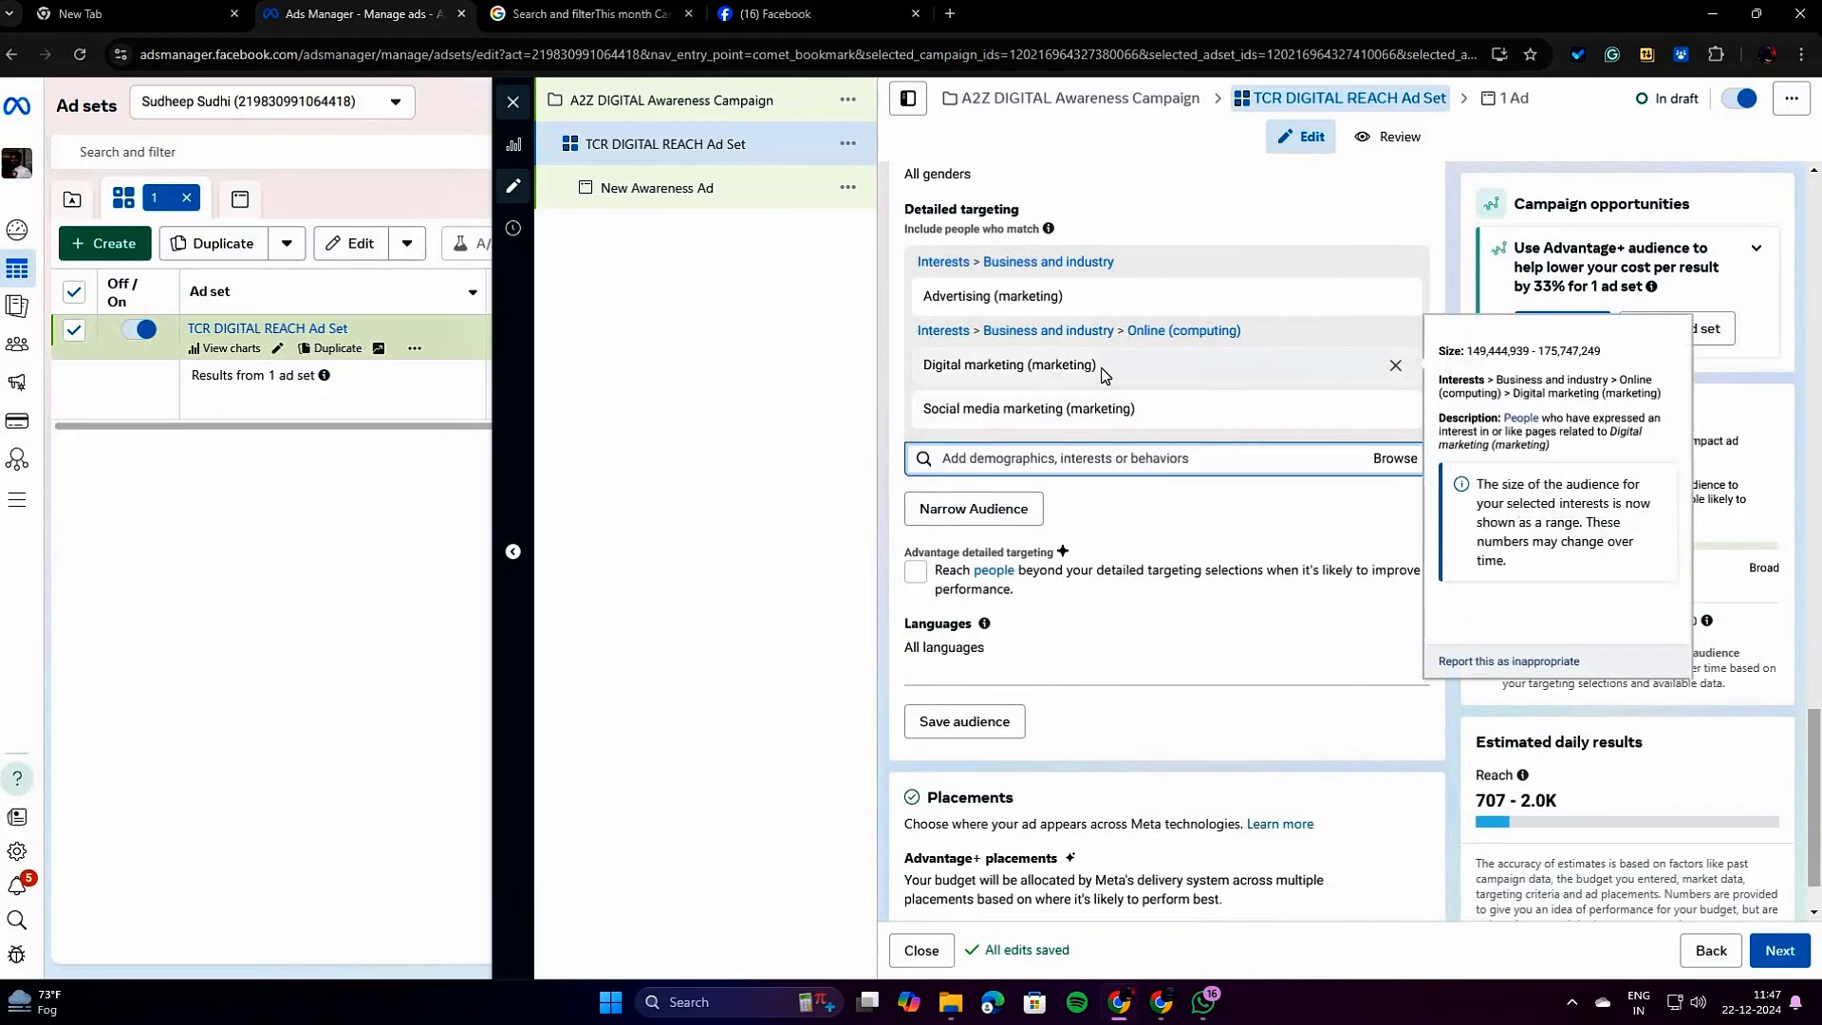
pyautogui.scroll(2, 1104, 375)
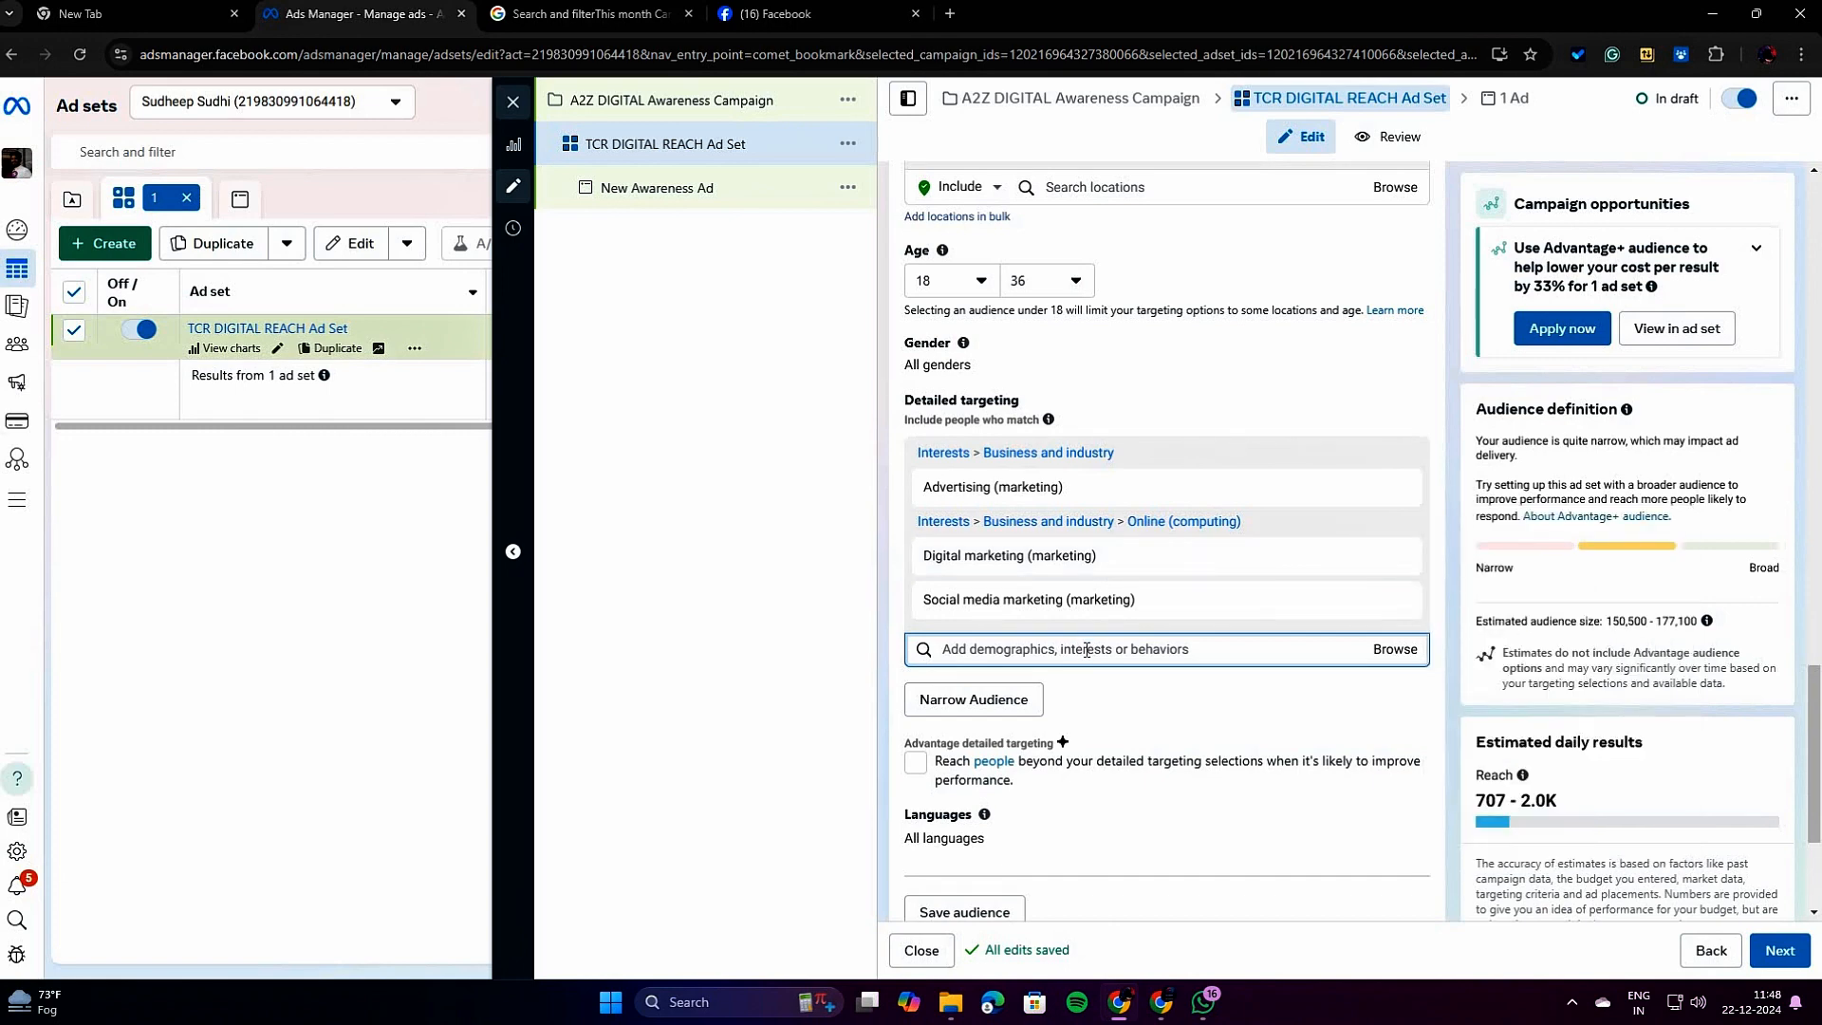
pyautogui.click(1224, 649)
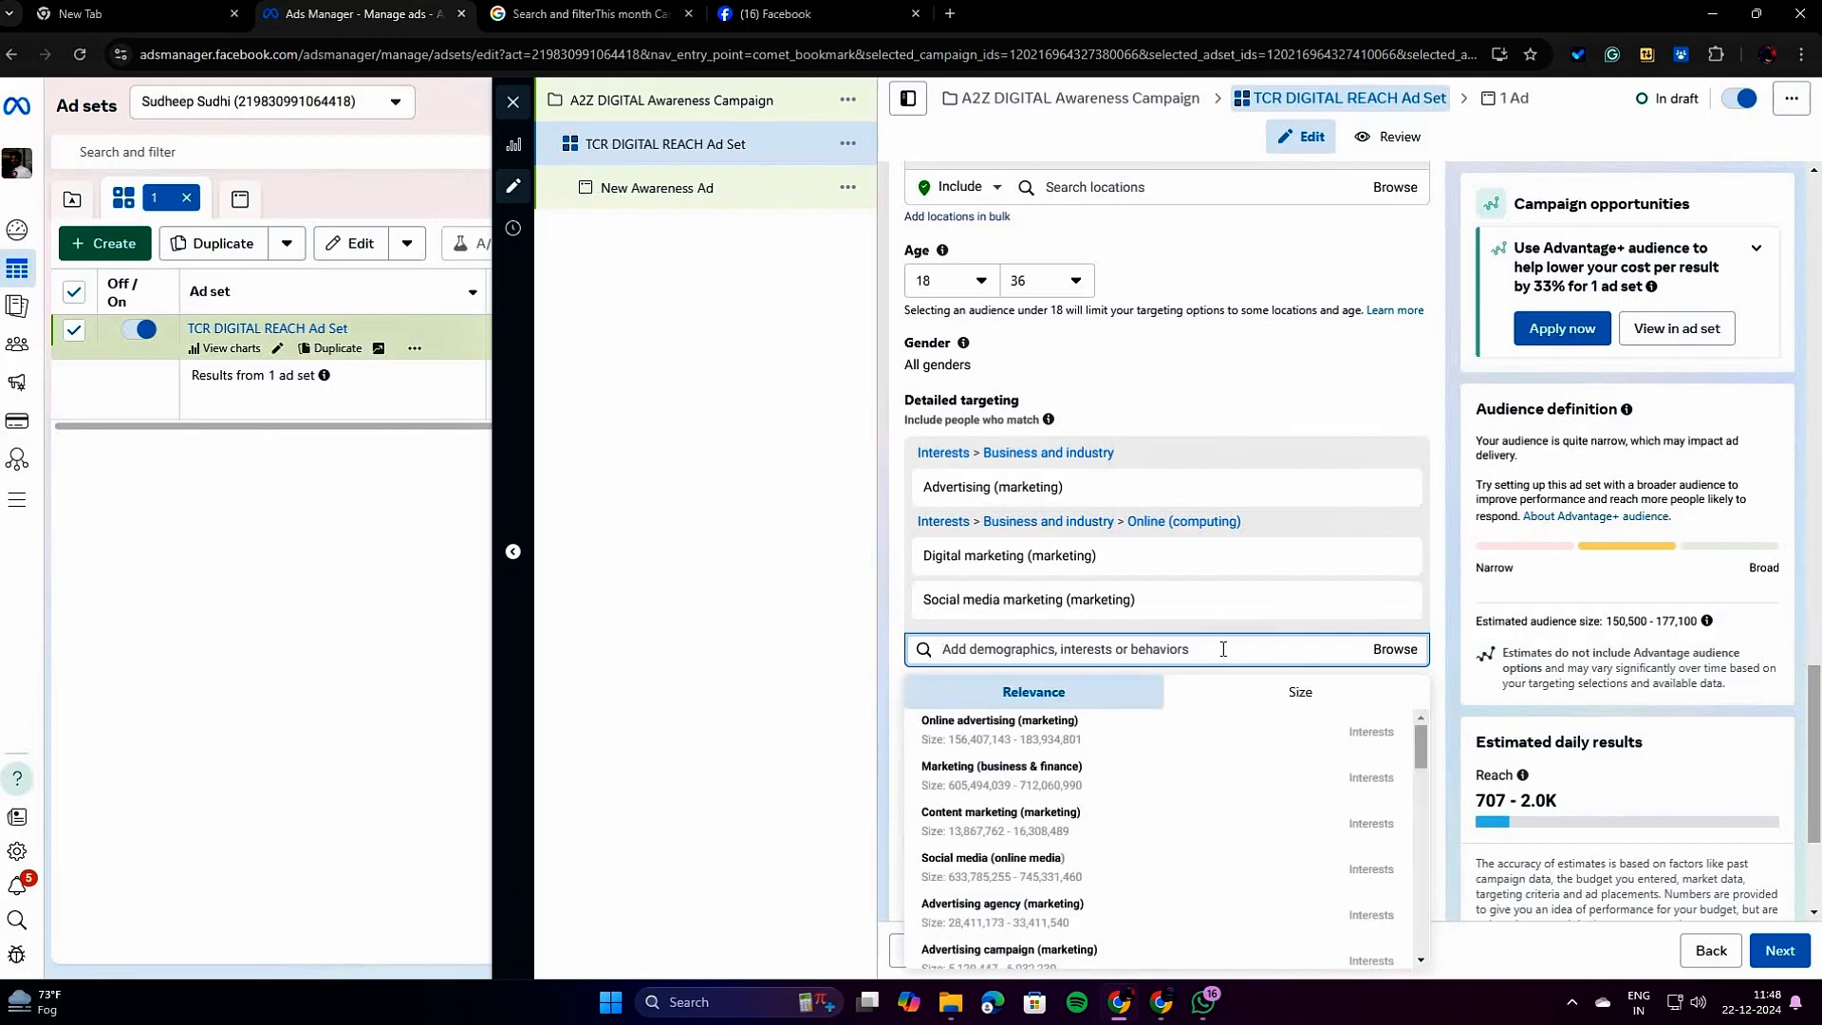
pyautogui.click(1395, 650)
pyautogui.click(1280, 653)
pyautogui.scroll(-2, 1181, 577)
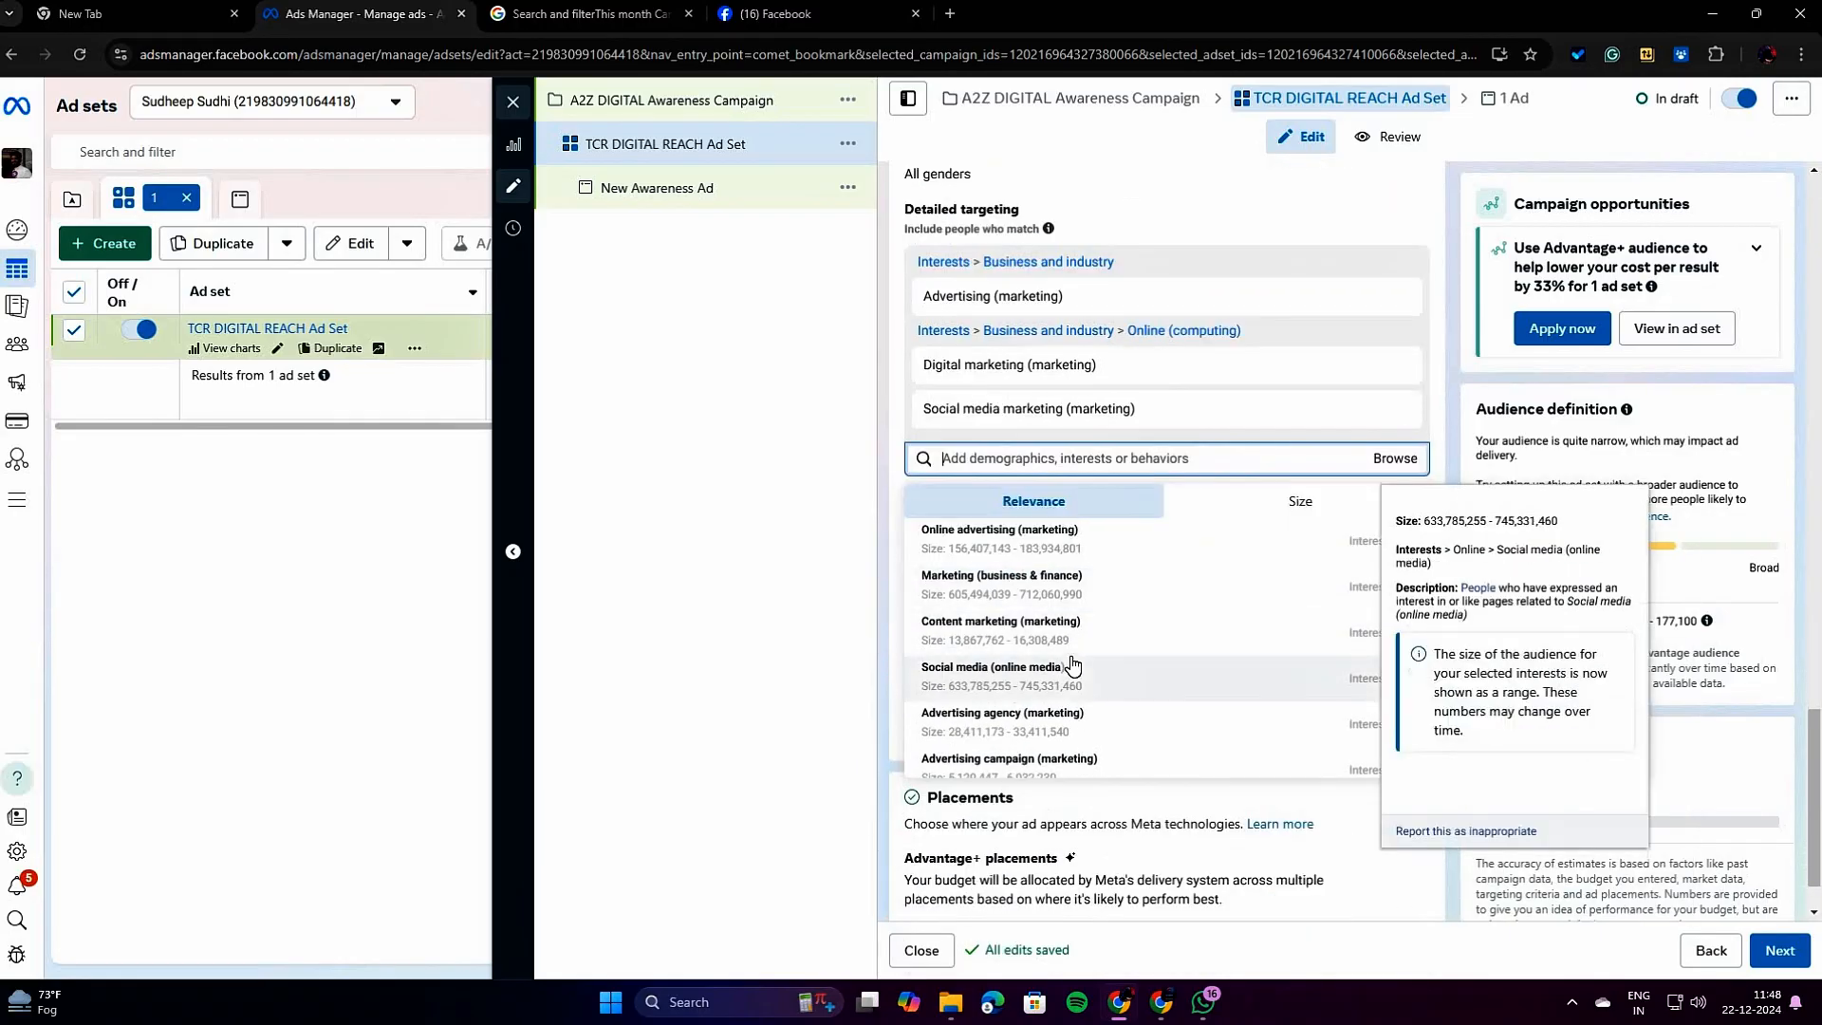
pyautogui.scroll(-4, 1070, 676)
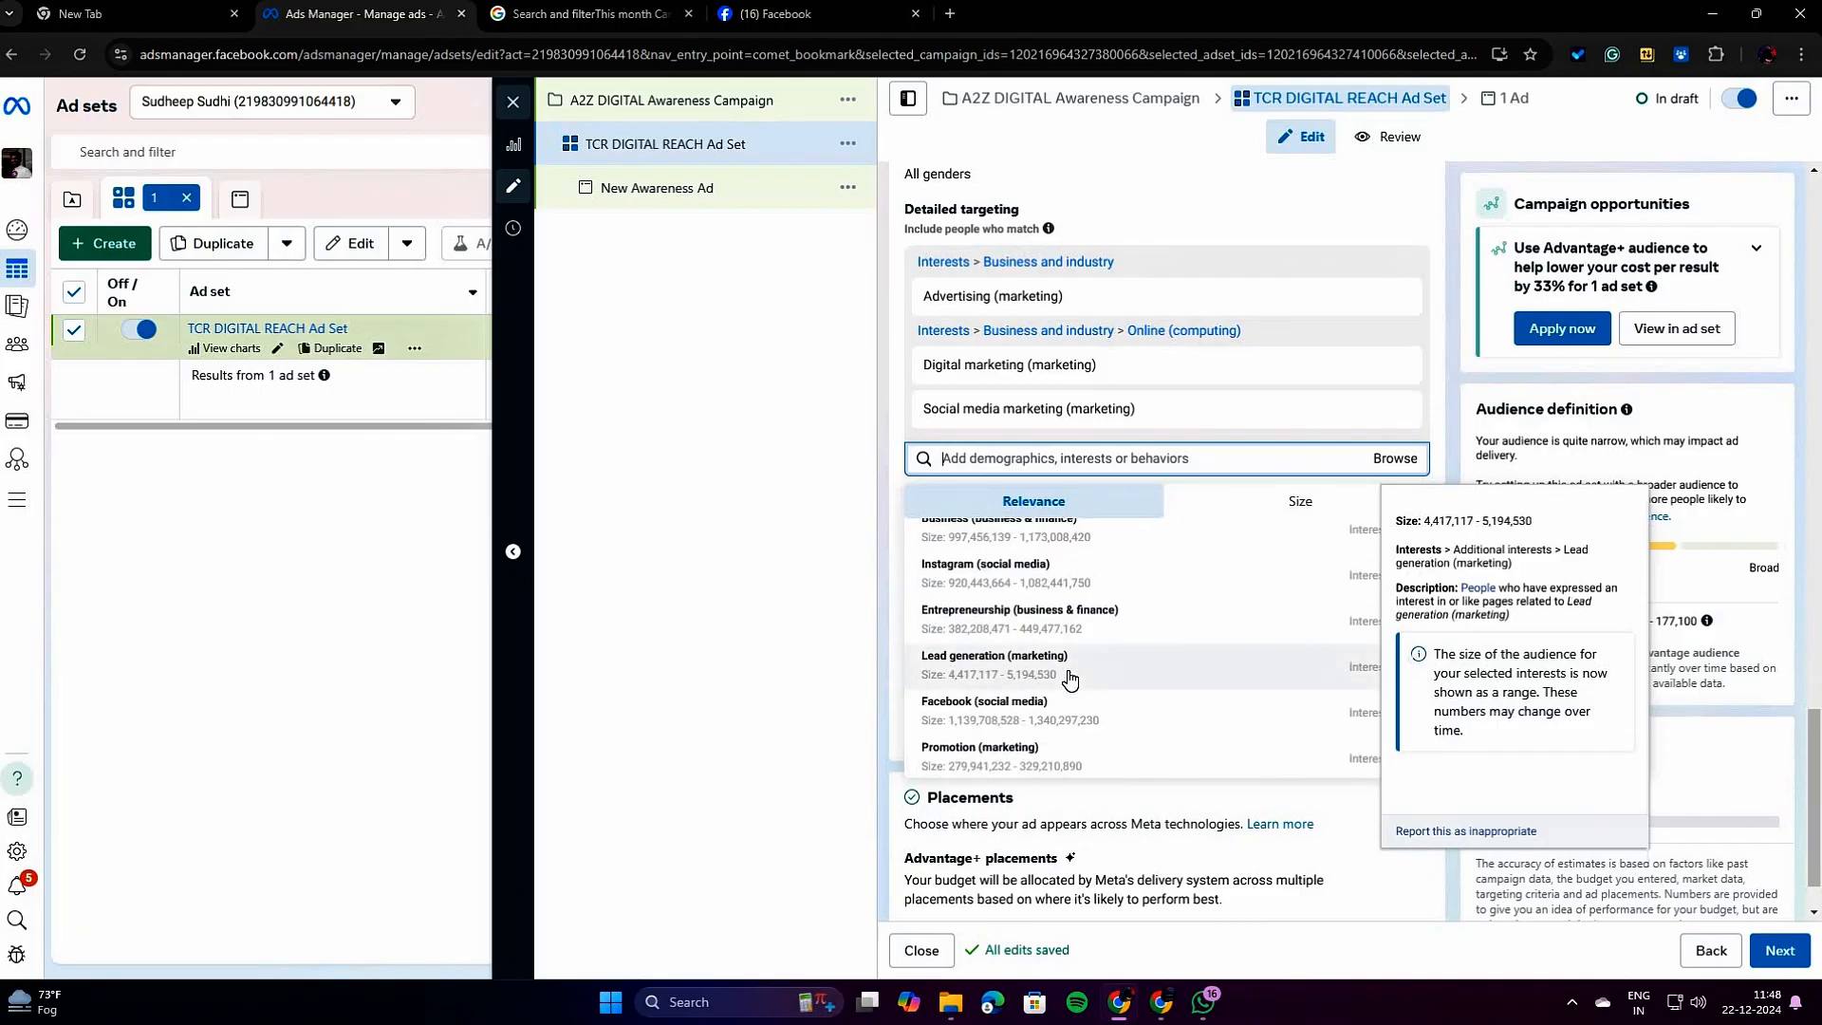
pyautogui.scroll(-5, 1071, 676)
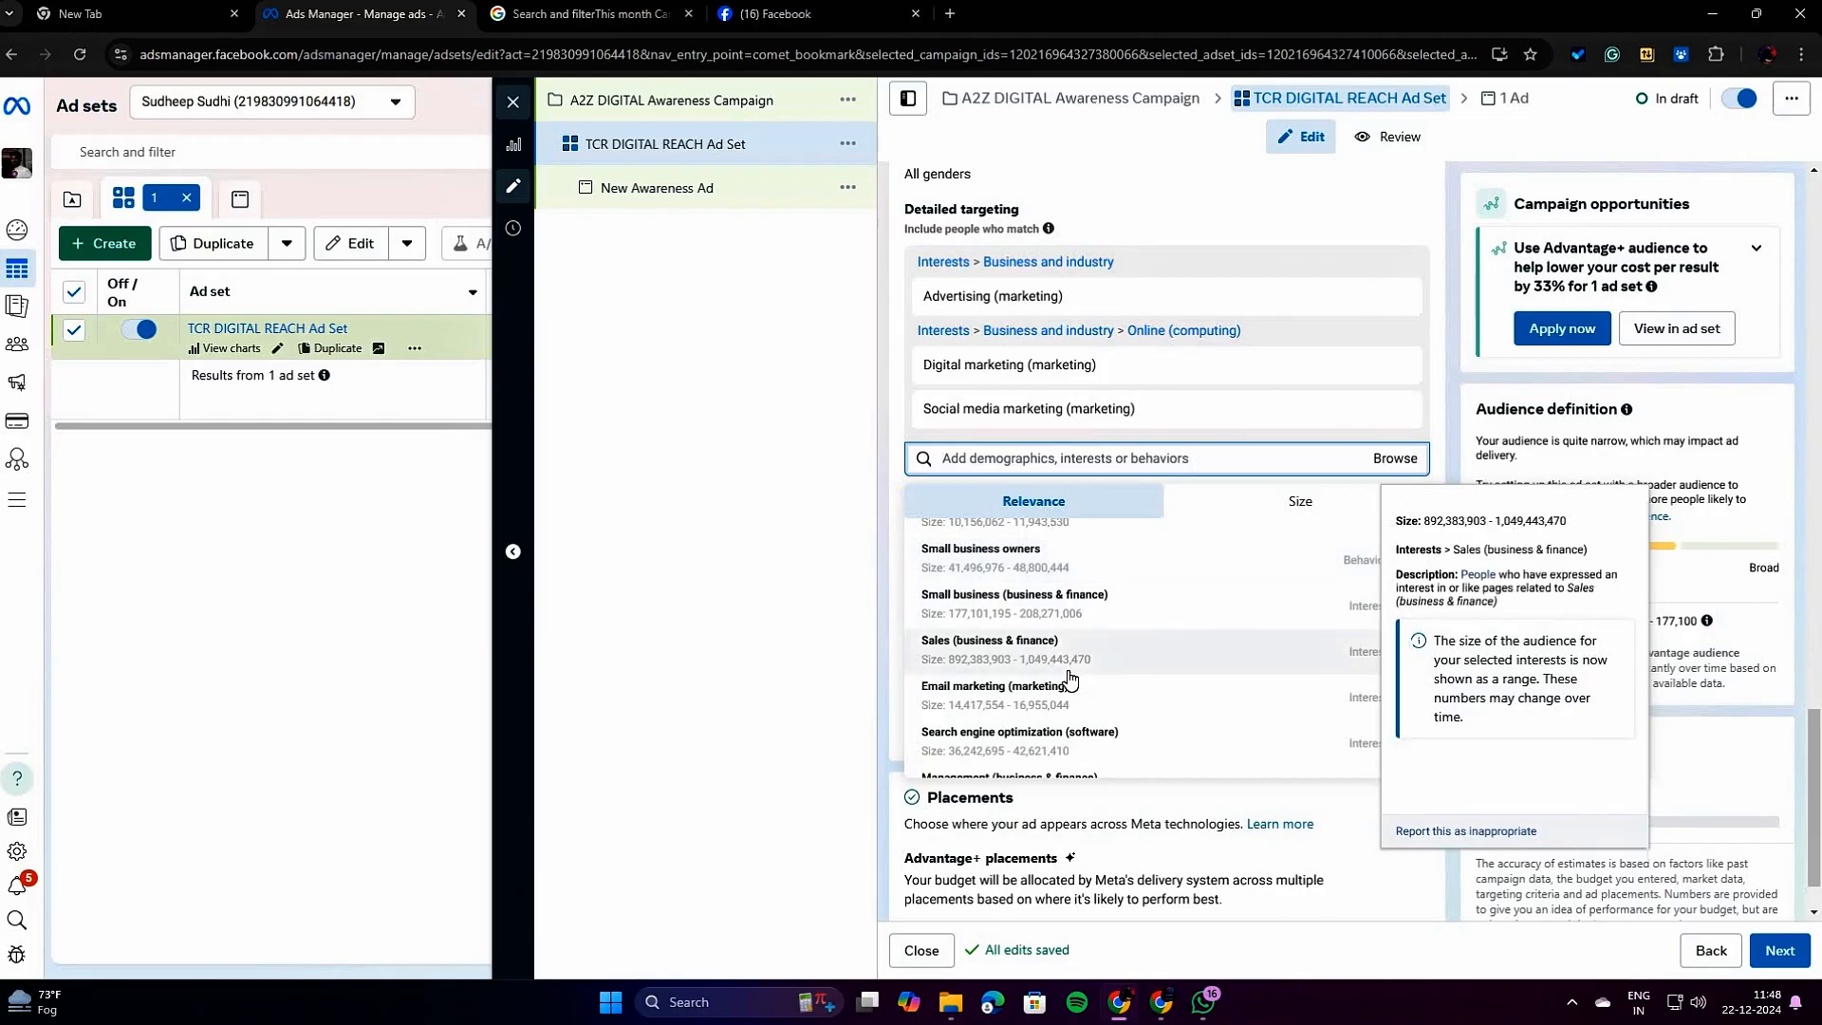
pyautogui.scroll(-6, 1071, 676)
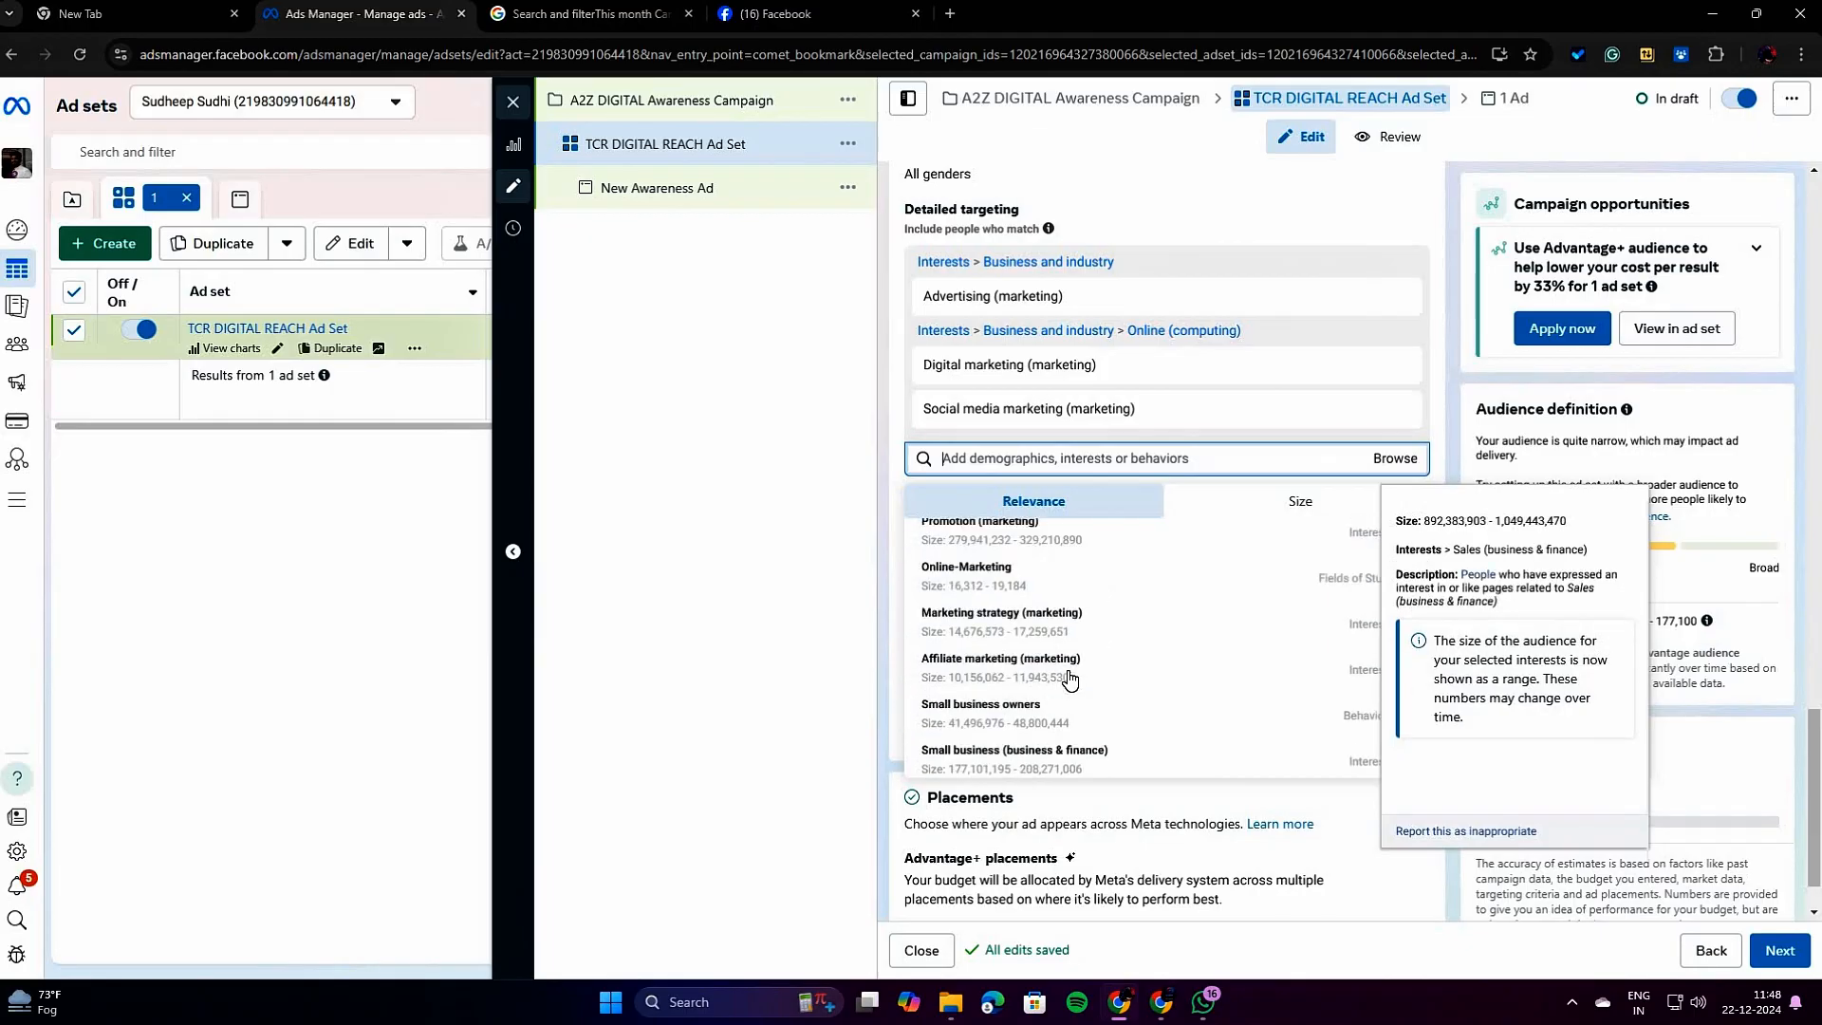
pyautogui.click(804, 615)
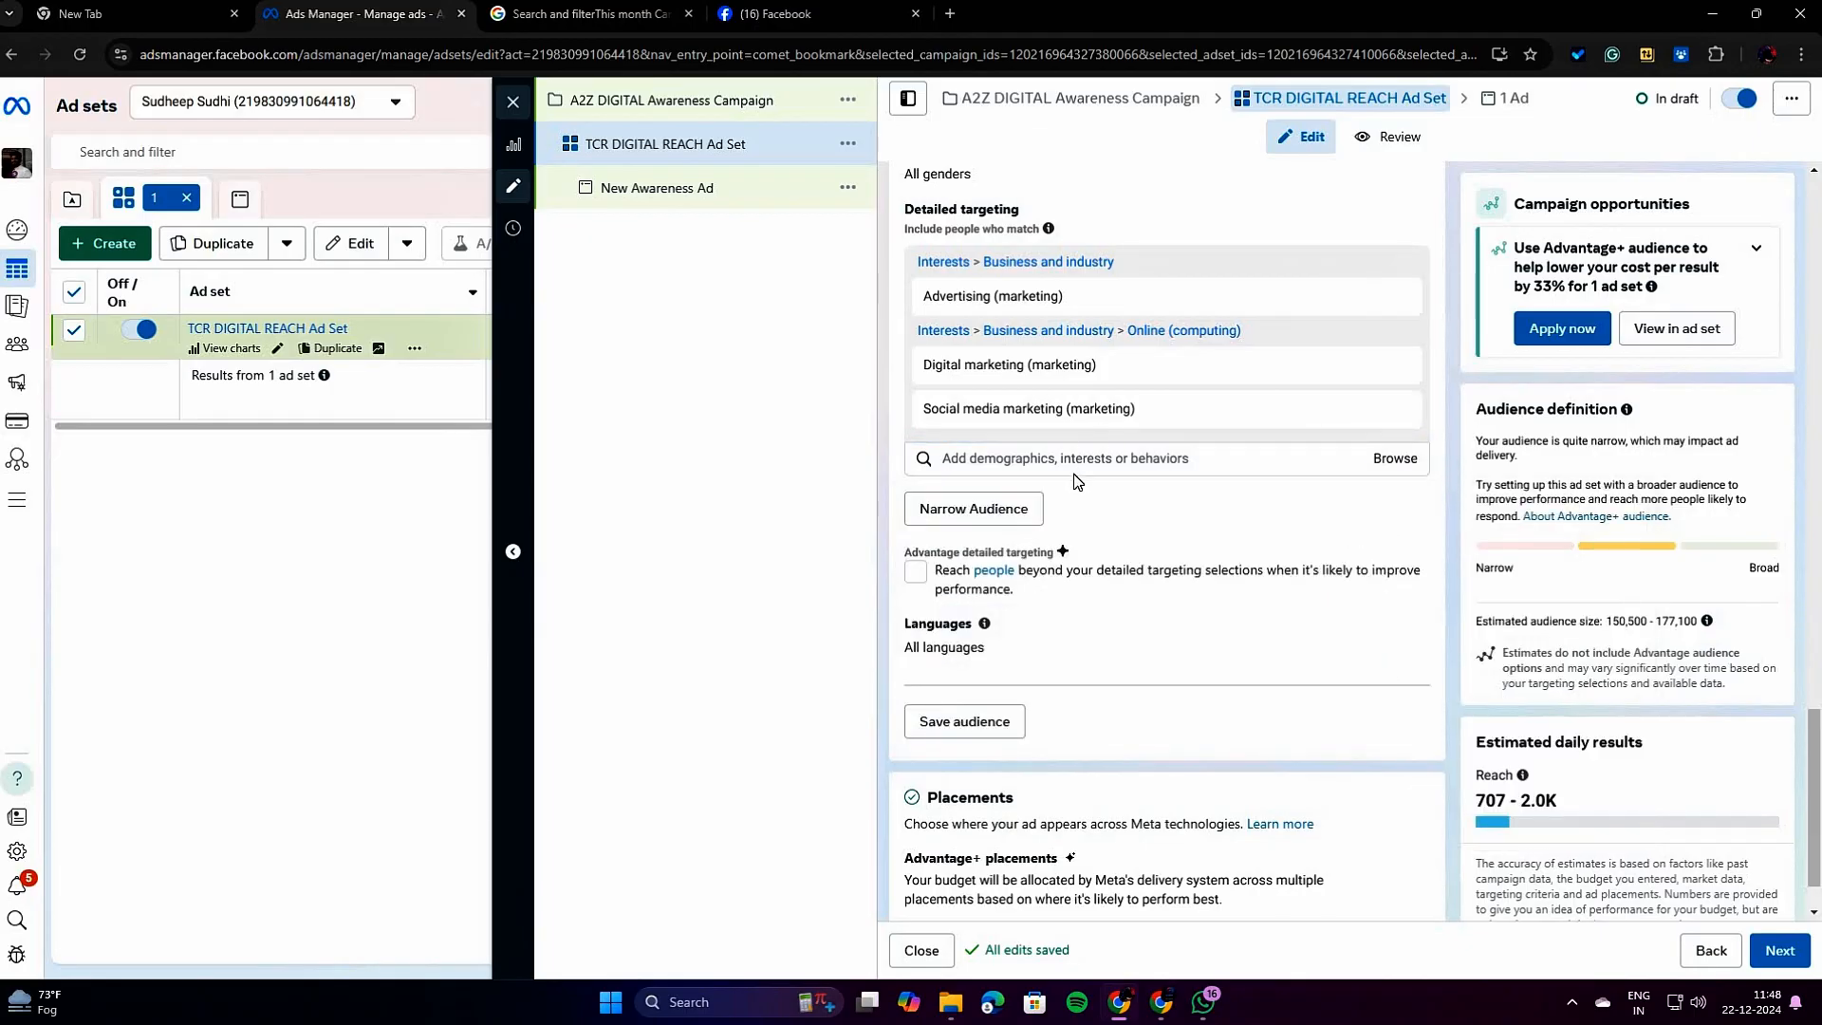
pyautogui.scroll(2, 1077, 481)
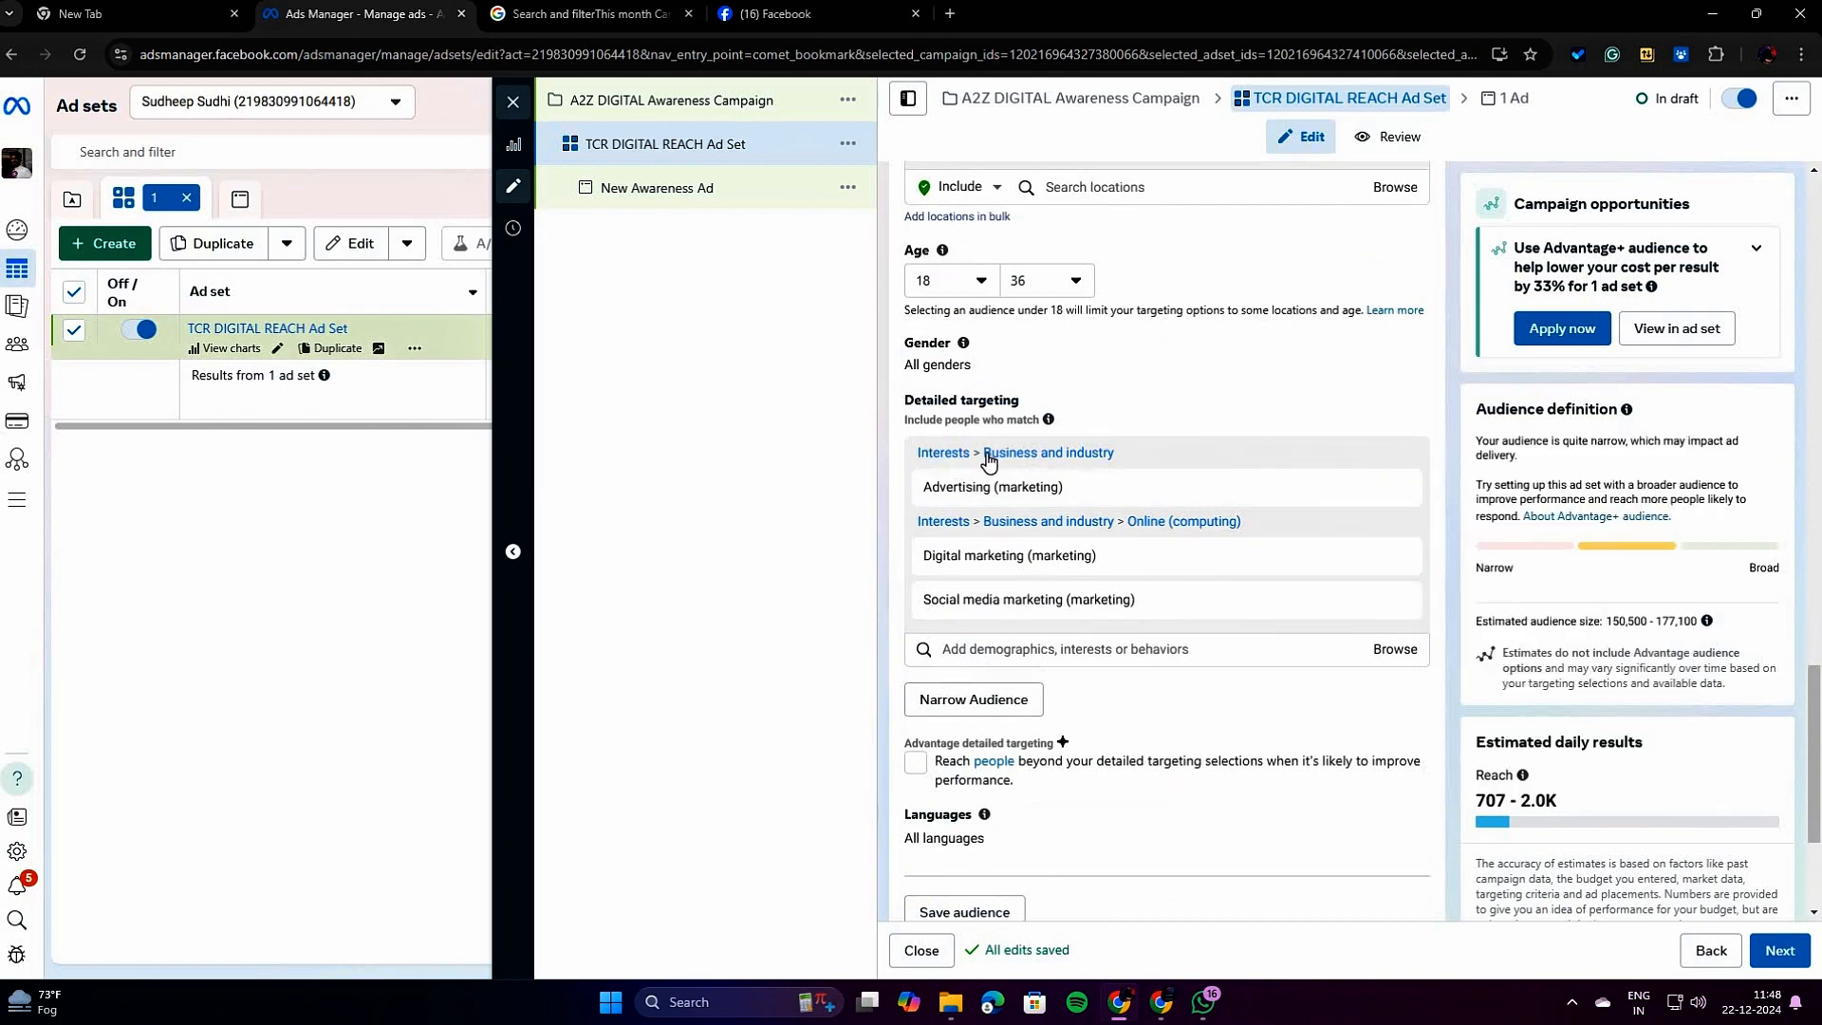
pyautogui.moveTo(1112, 593)
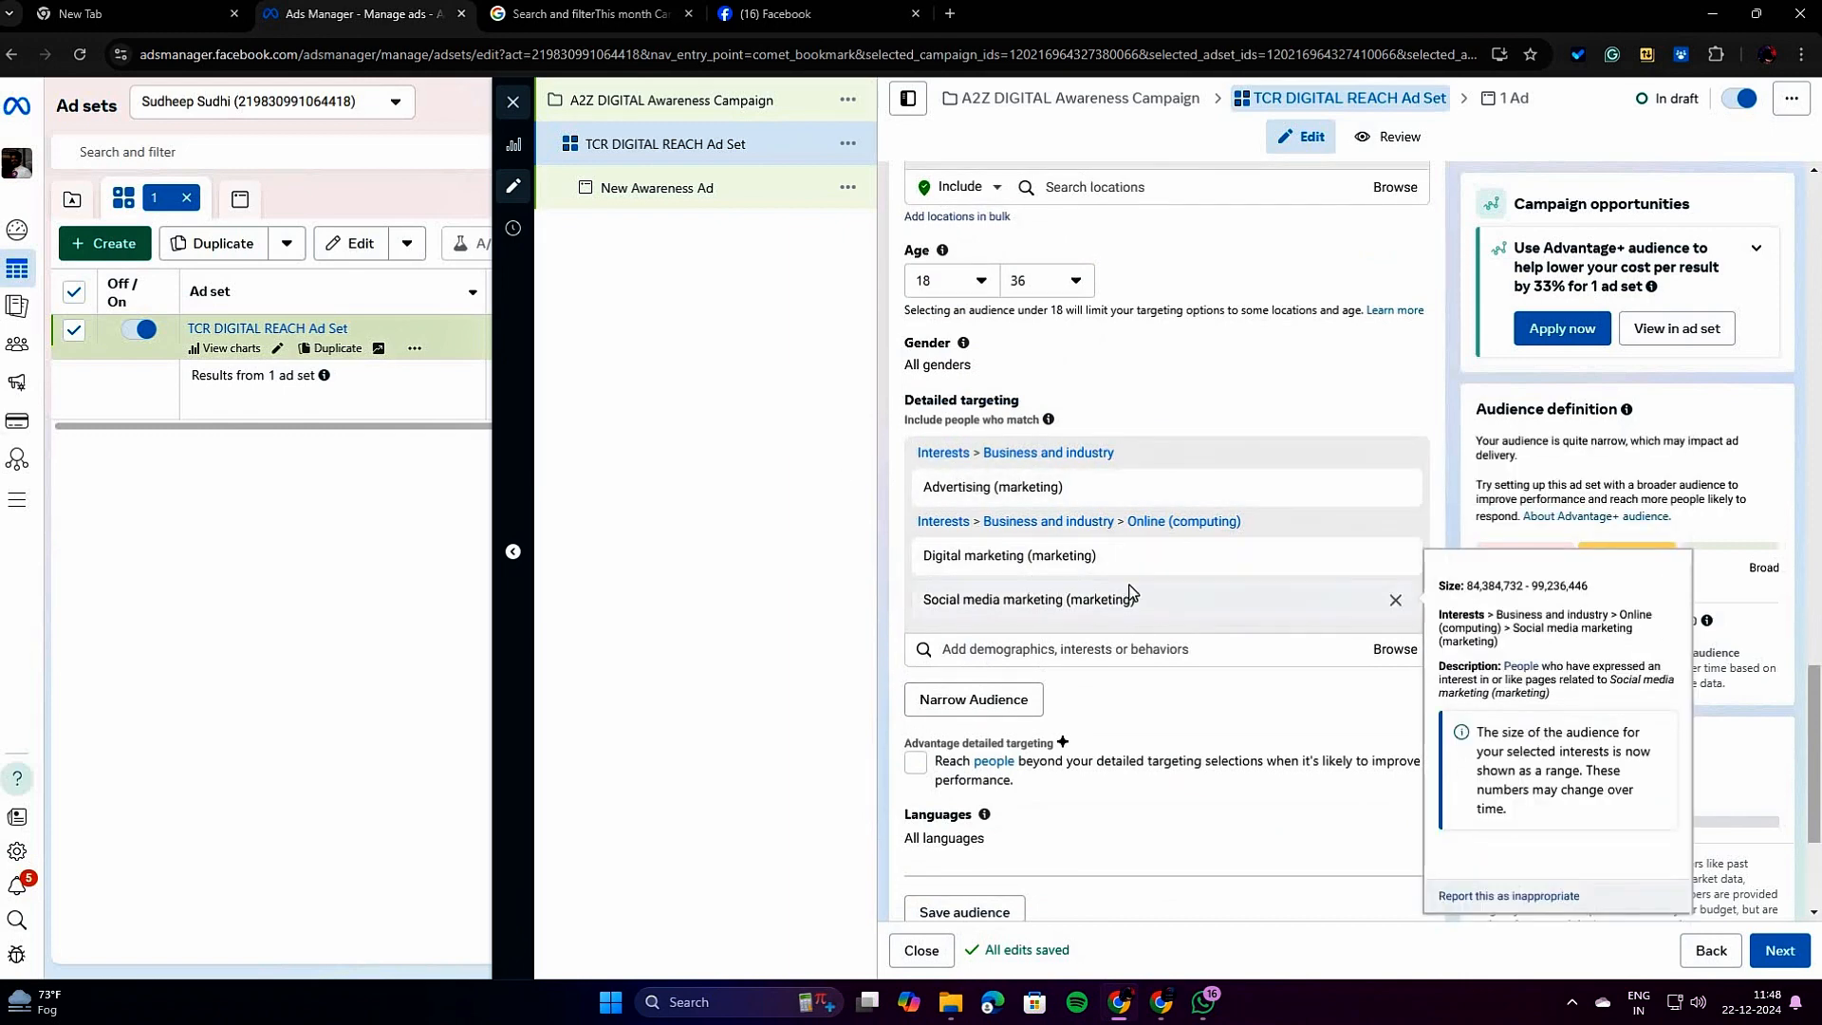
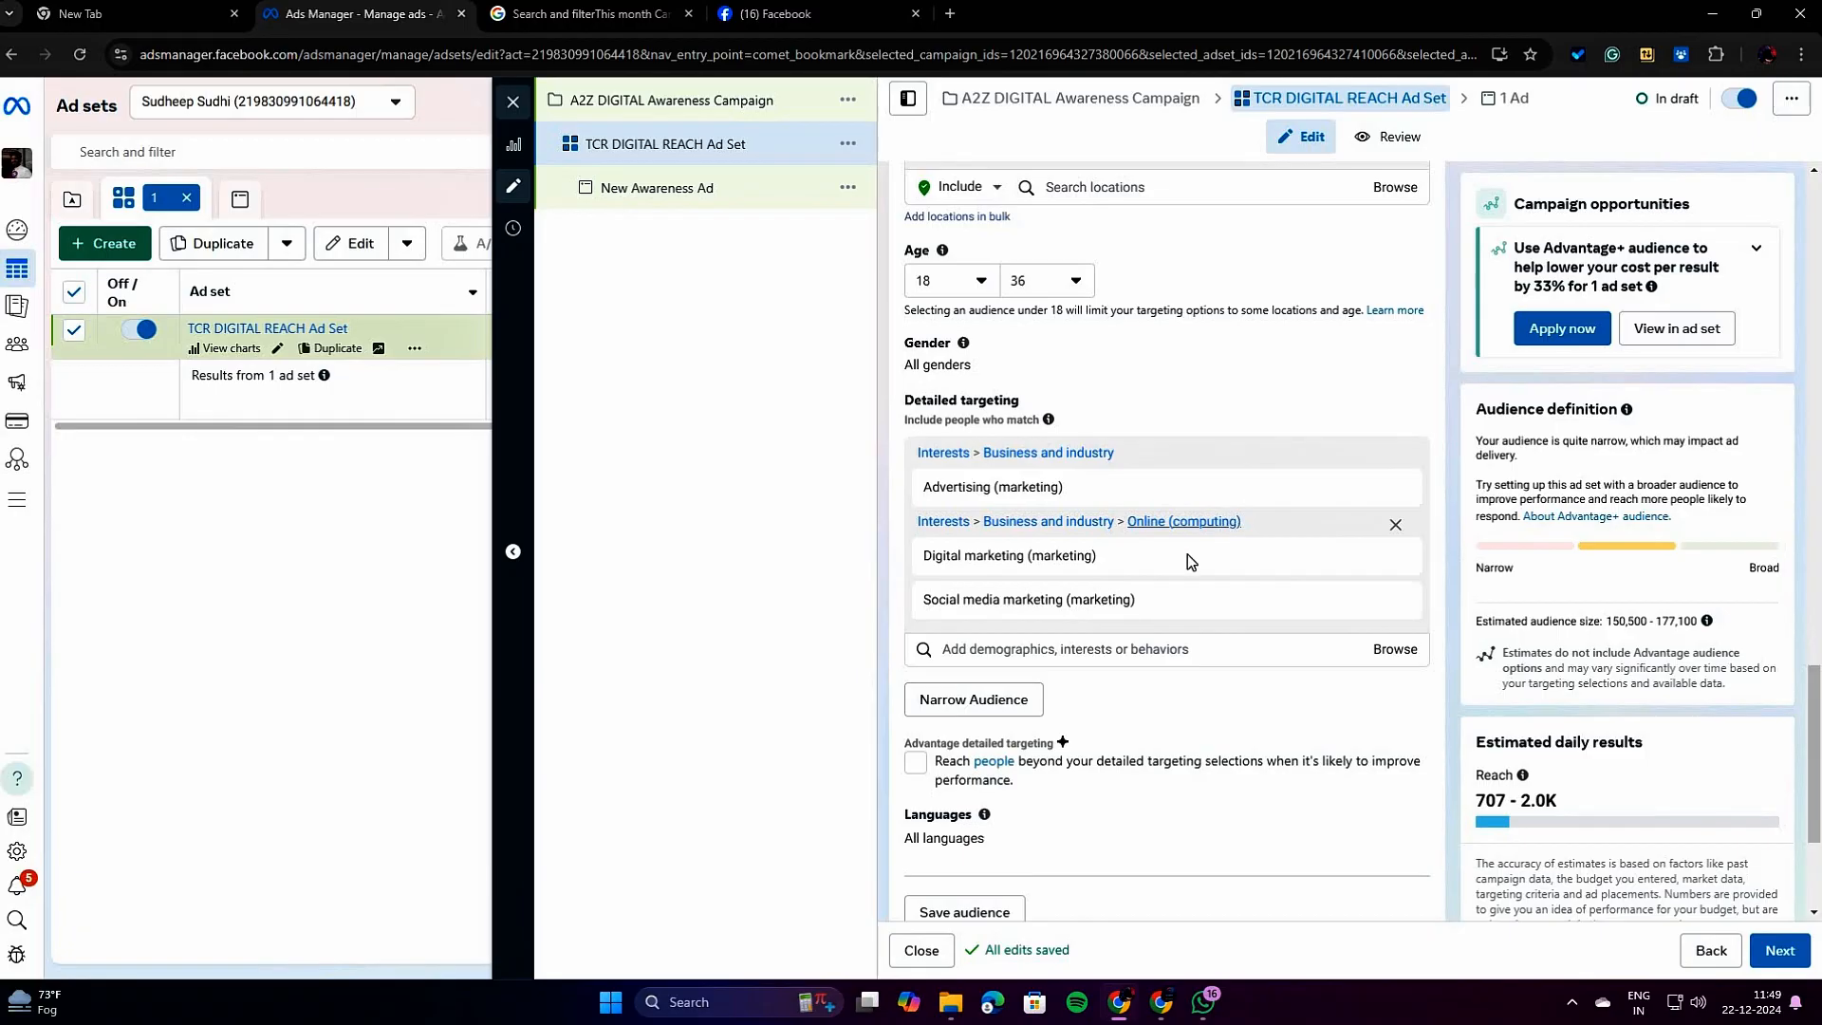
# Review the ad set's audience section, covering saved audiences, custom audiences, locations, age, detailed targeting and the option to save the audience.
pyautogui.scroll(-1, 1031, 583)
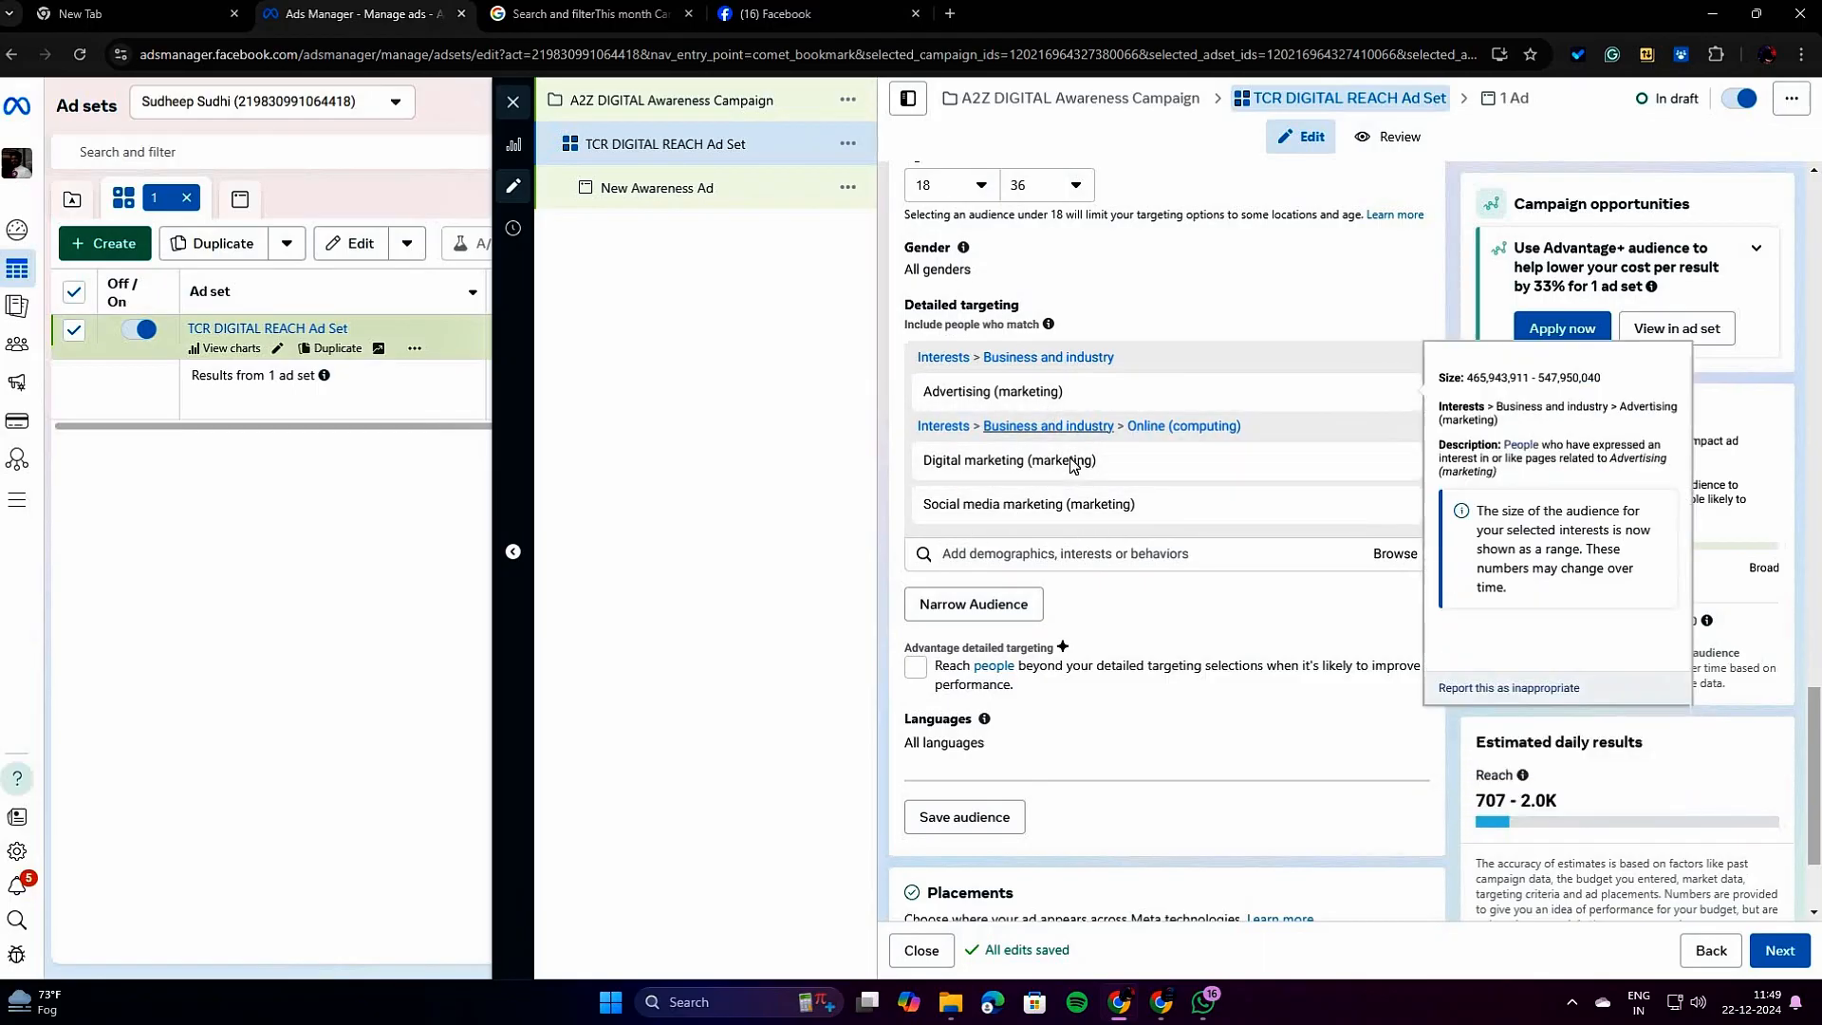
pyautogui.scroll(2, 1021, 492)
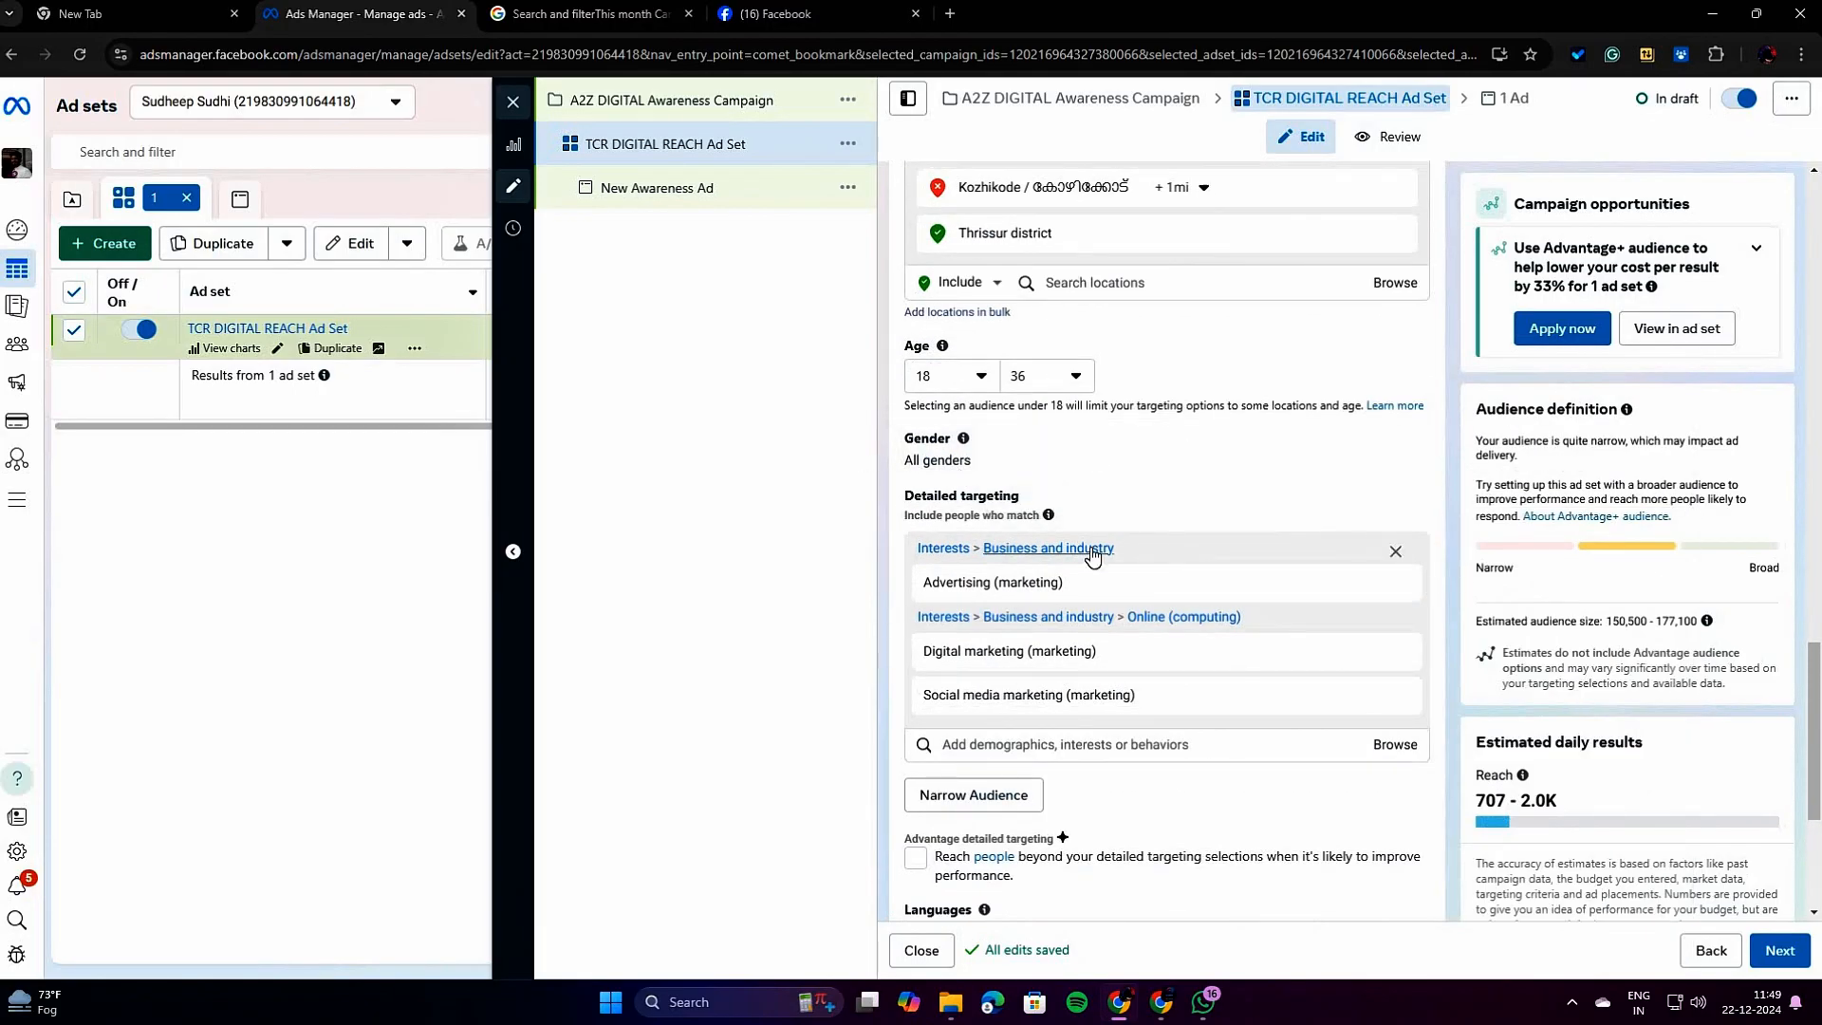
pyautogui.scroll(1, 1093, 557)
pyautogui.scroll(5, 1093, 557)
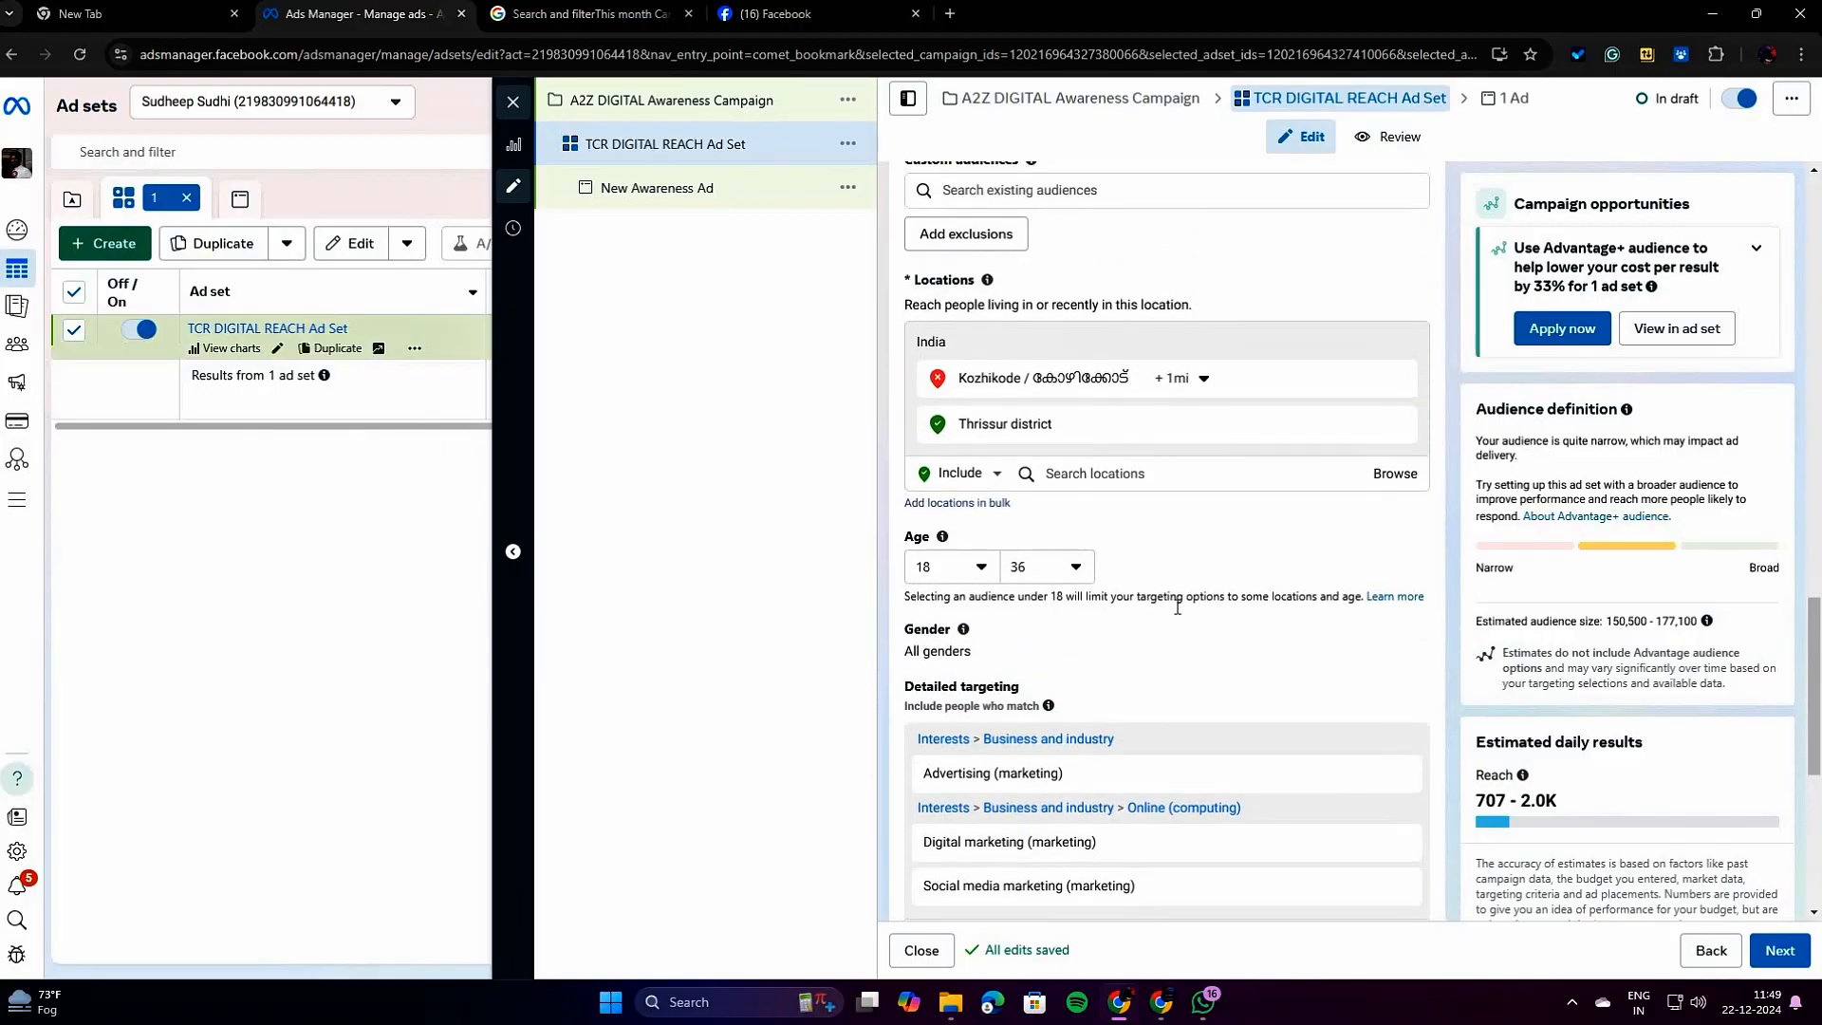
pyautogui.scroll(1, 1189, 615)
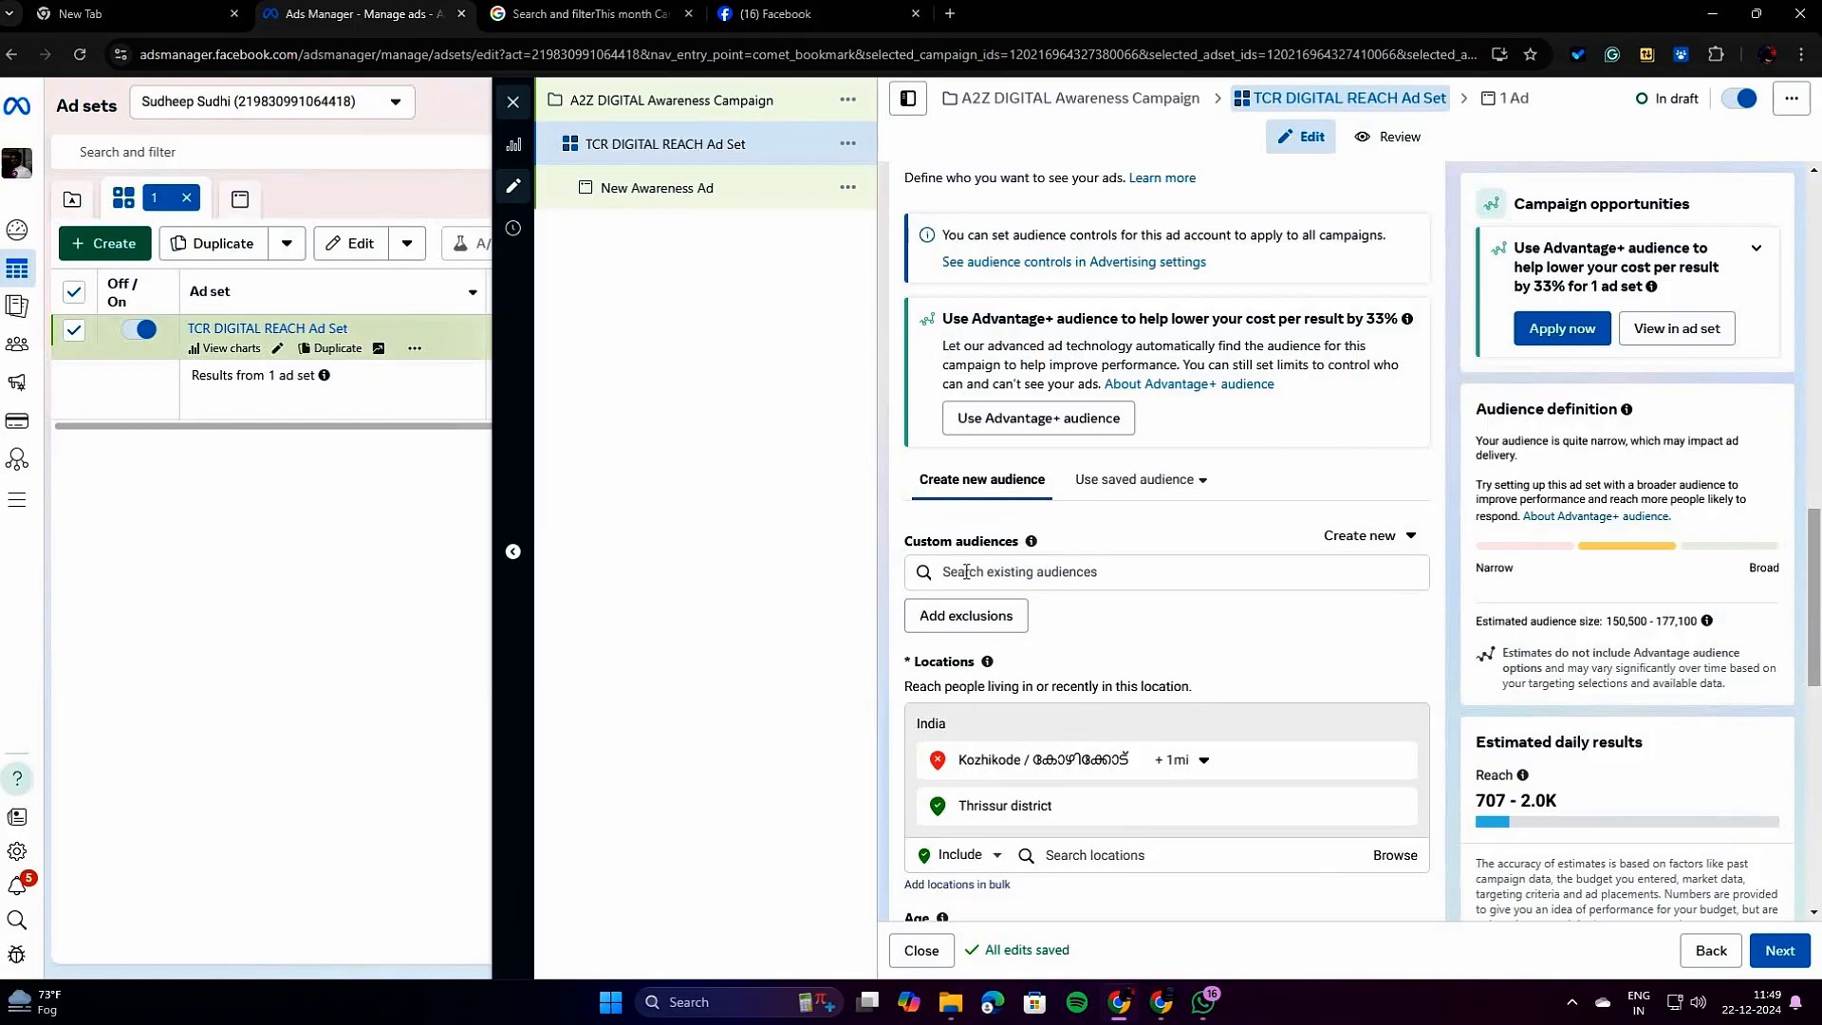
pyautogui.click(1173, 486)
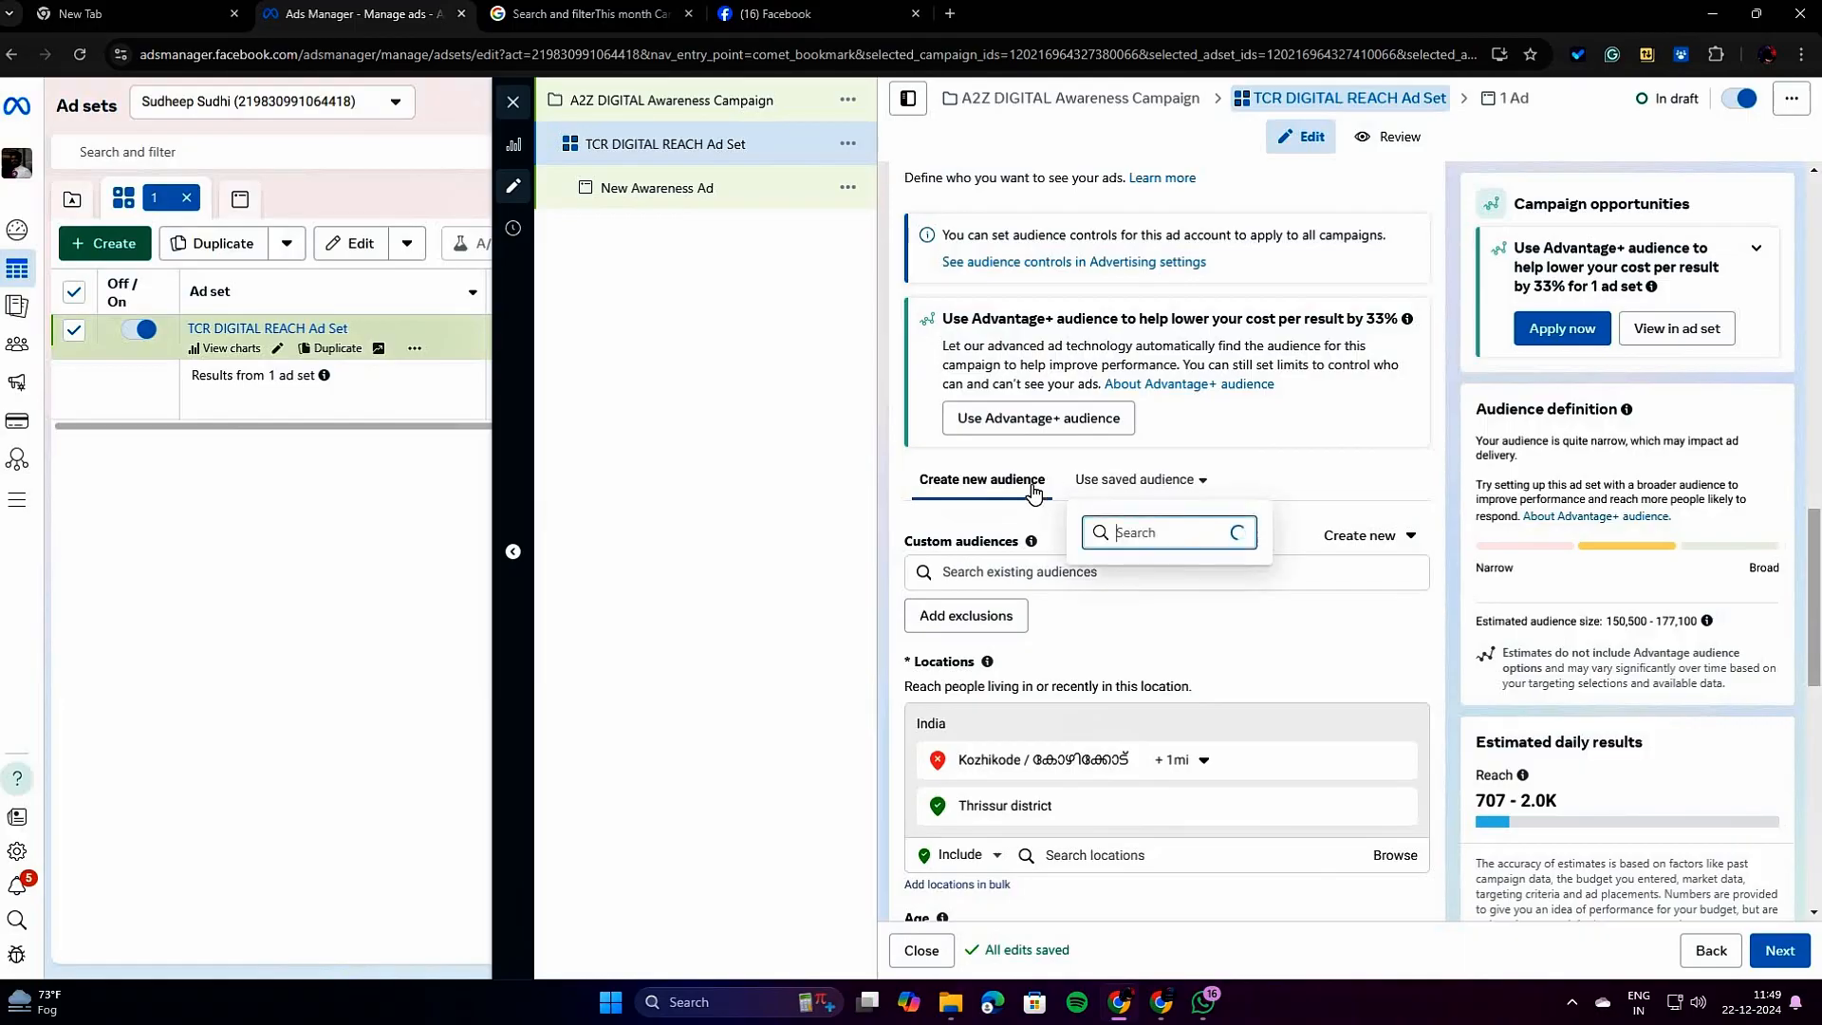
pyautogui.click(1034, 494)
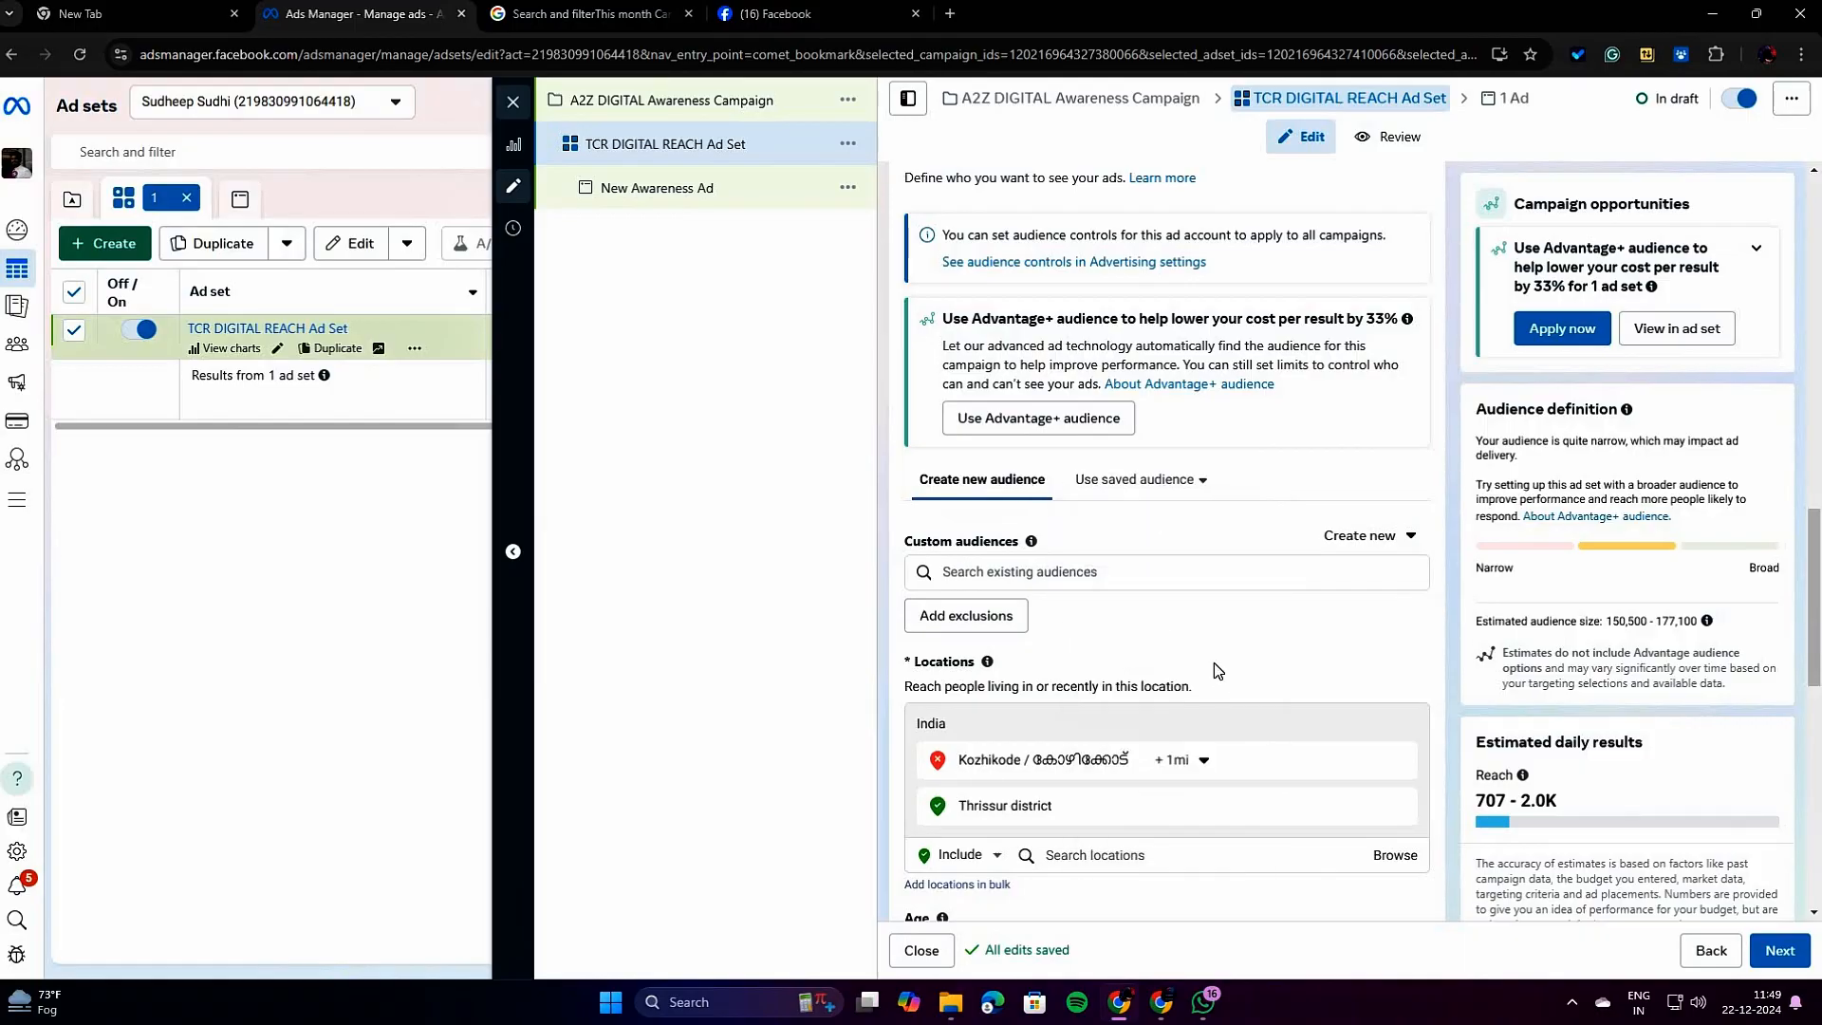
pyautogui.scroll(-4, 1215, 663)
pyautogui.scroll(-4, 1215, 662)
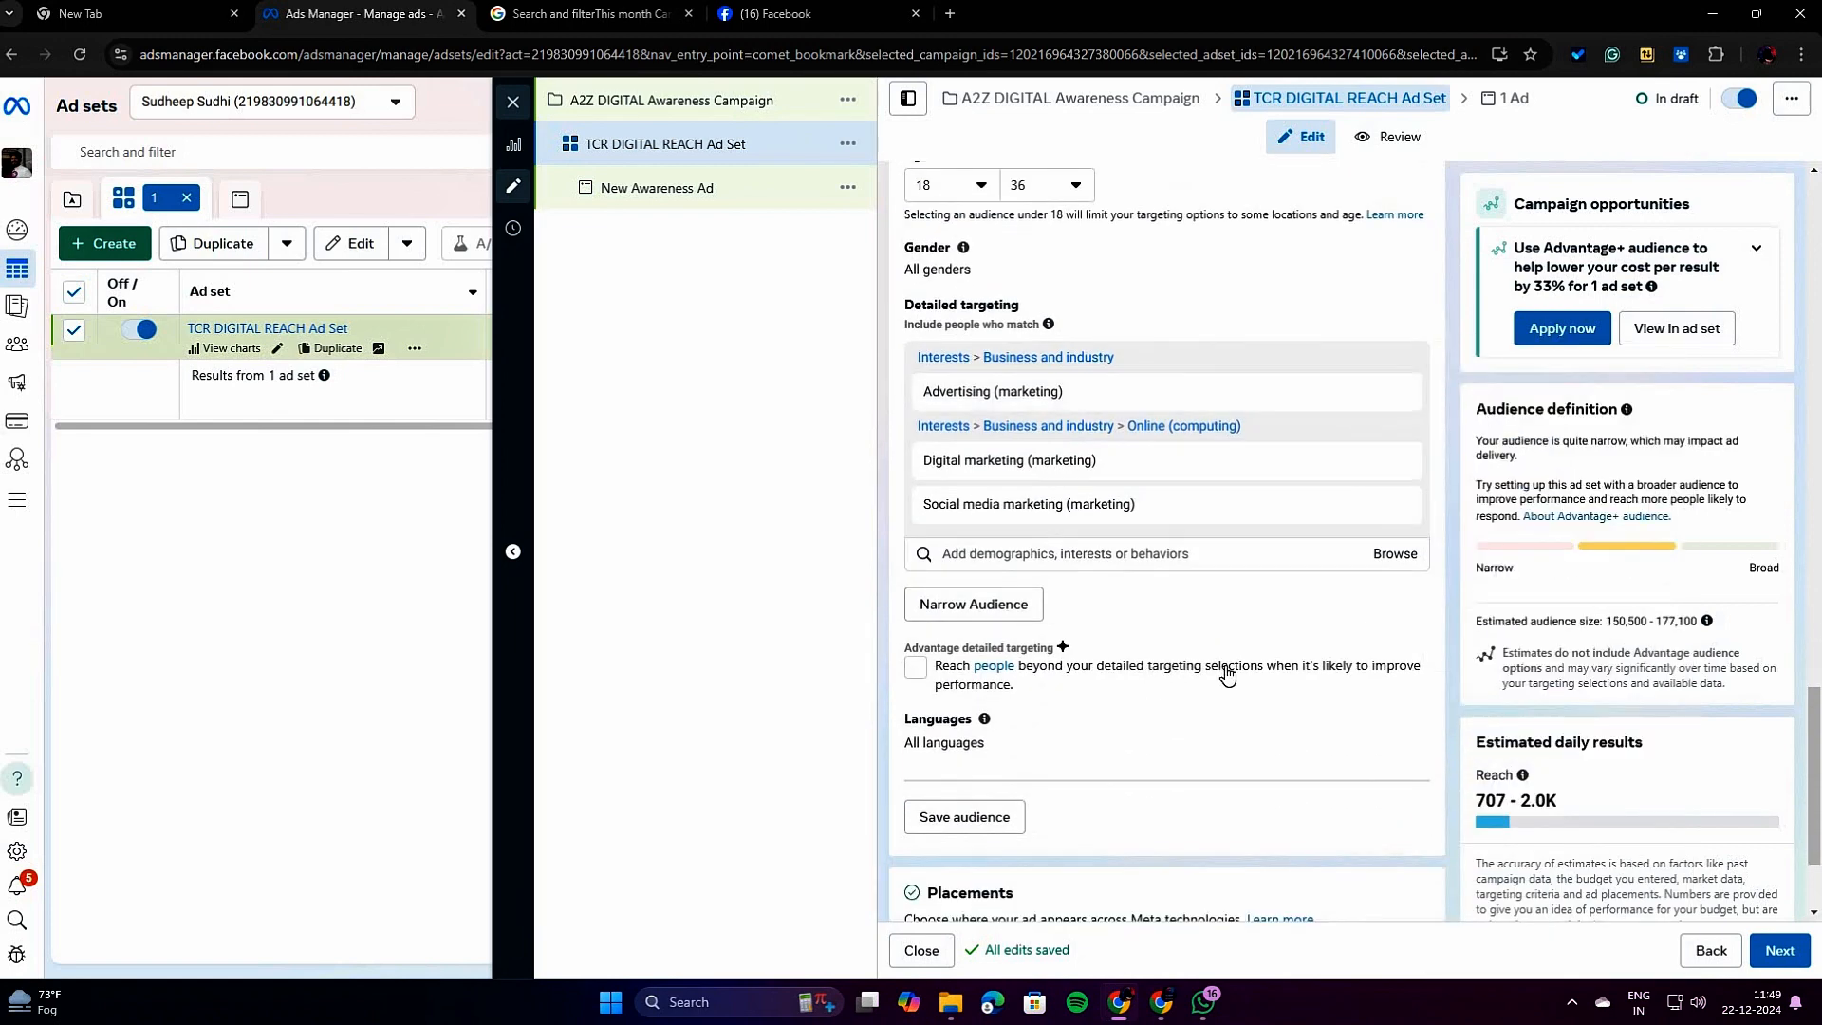
pyautogui.scroll(-1, 1177, 704)
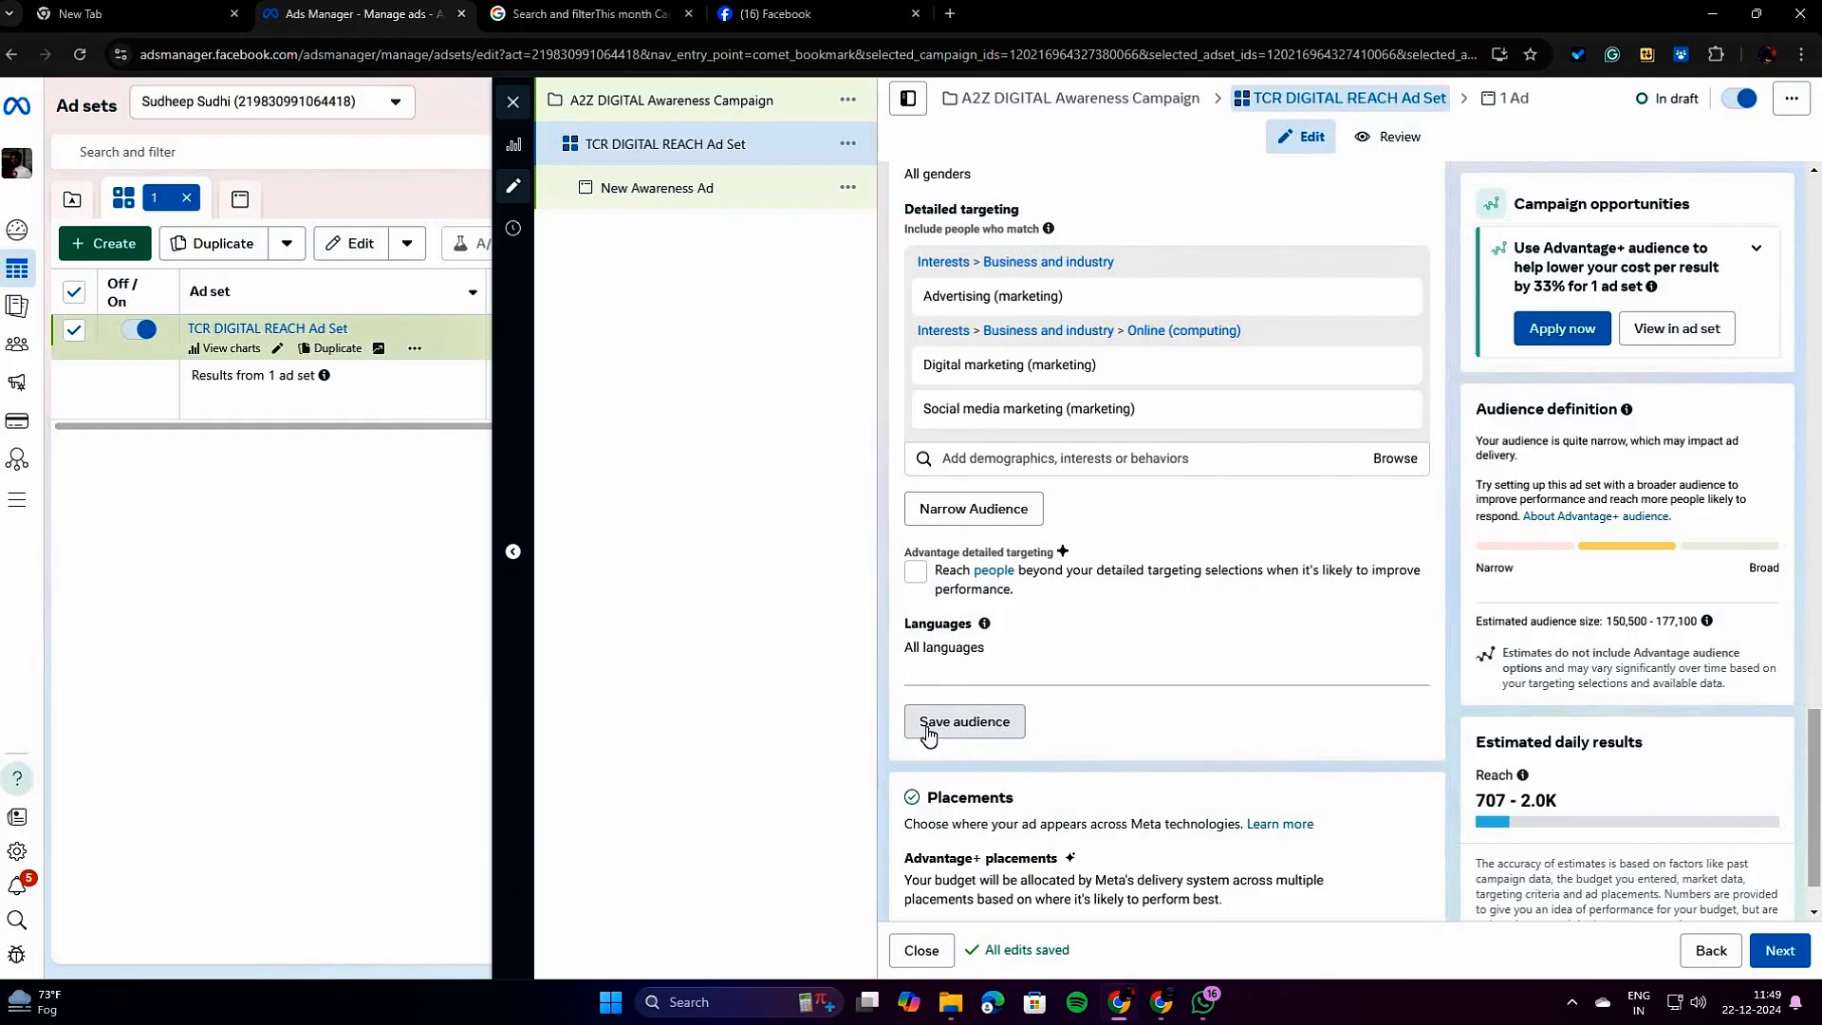
pyautogui.scroll(3, 1120, 664)
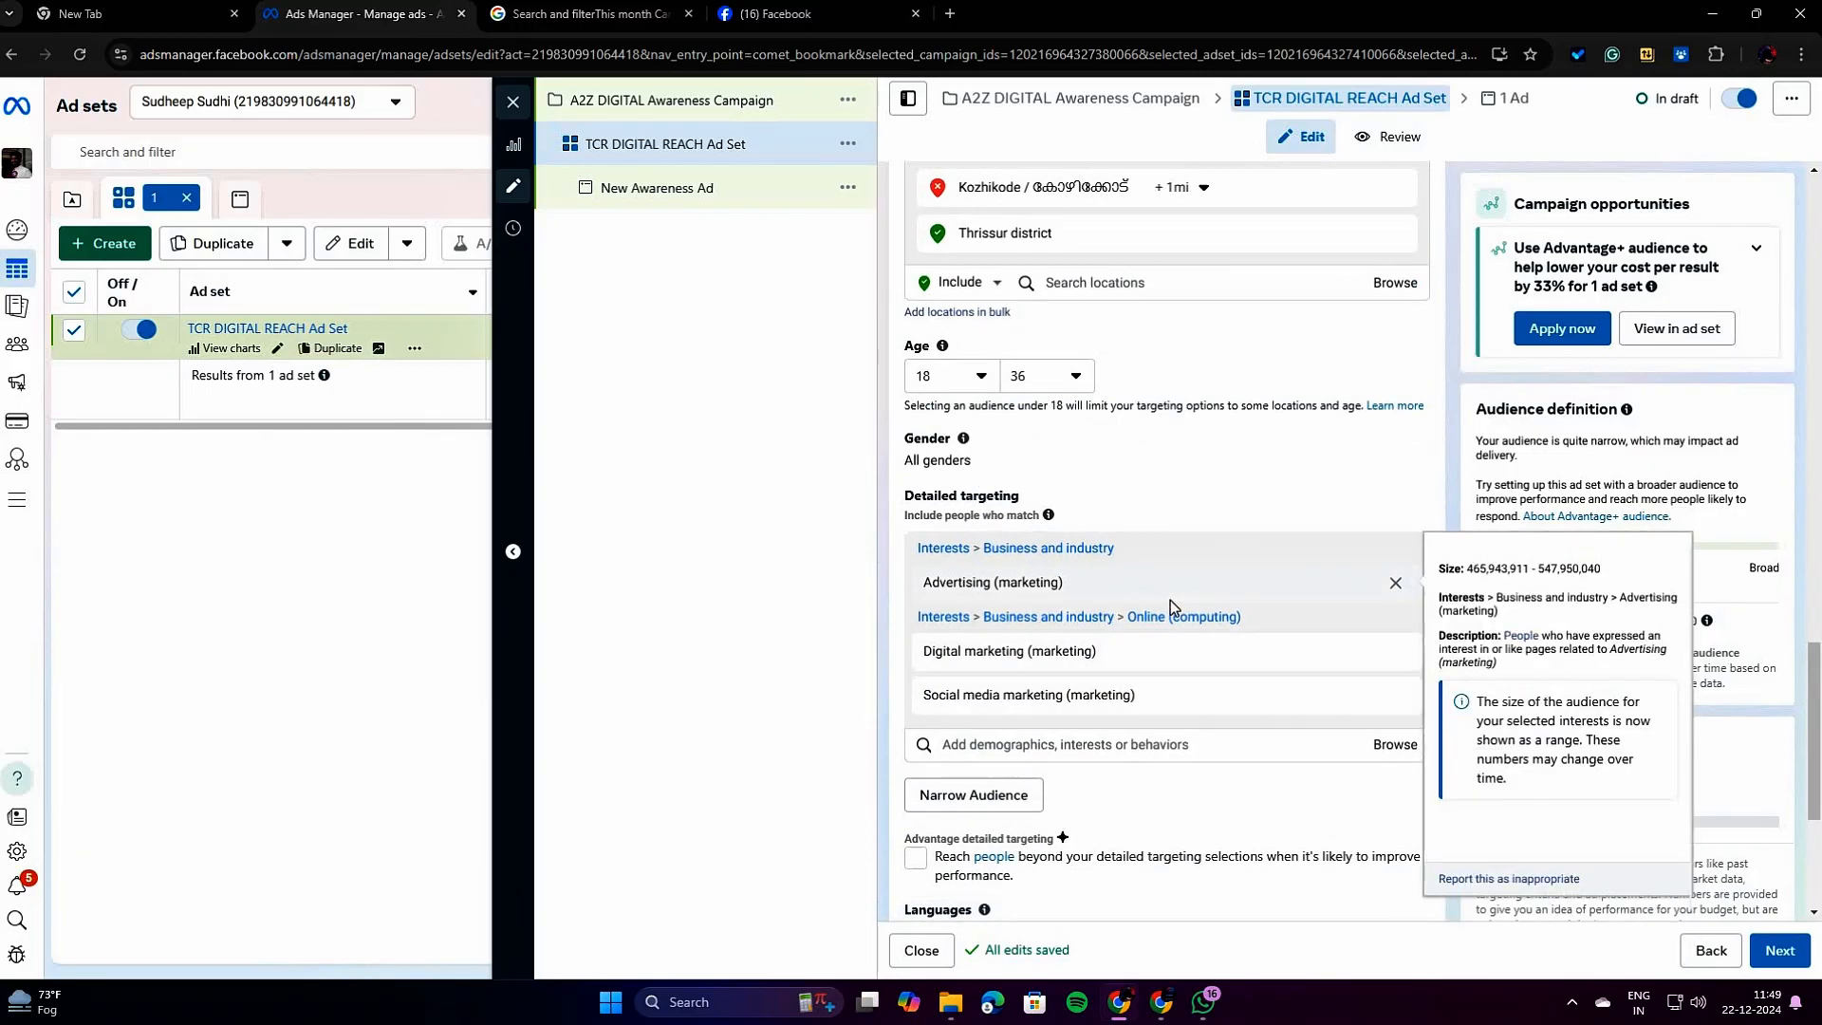
pyautogui.scroll(-3, 1173, 607)
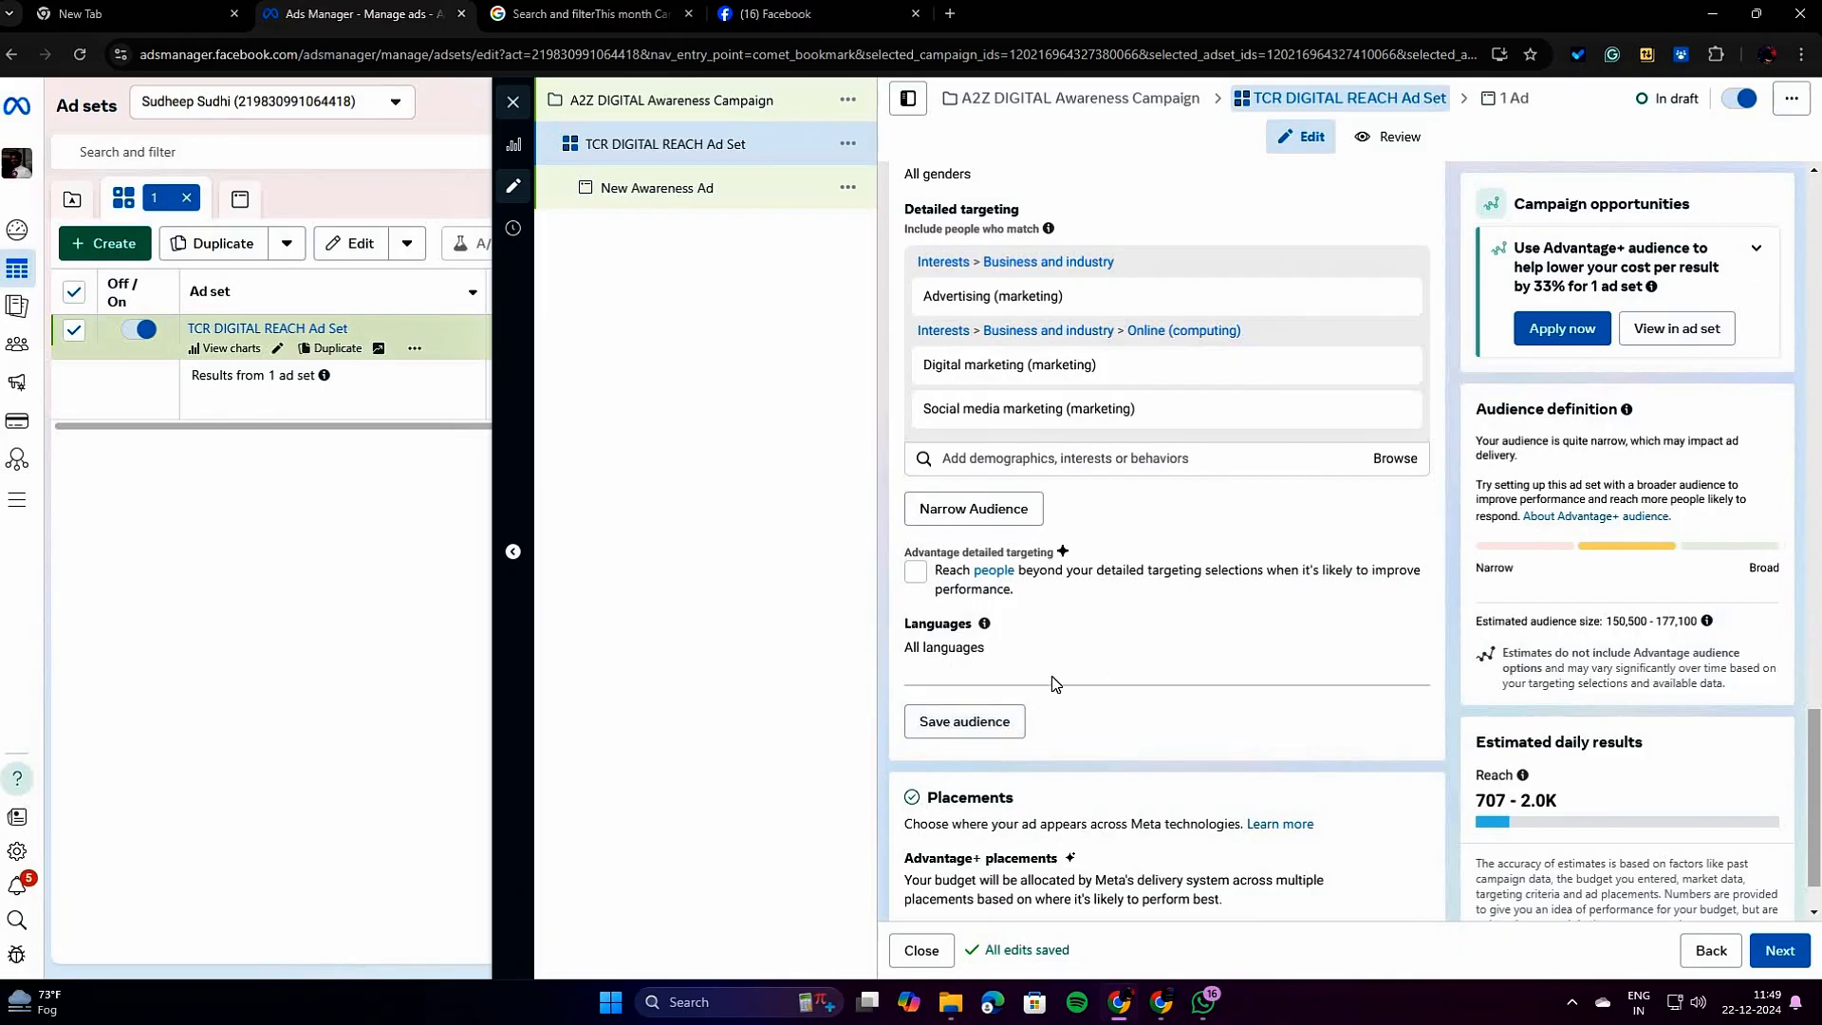
# Open the ad set's placement settings for editing and read the description of Advantage+ placements.
pyautogui.scroll(-1, 1183, 716)
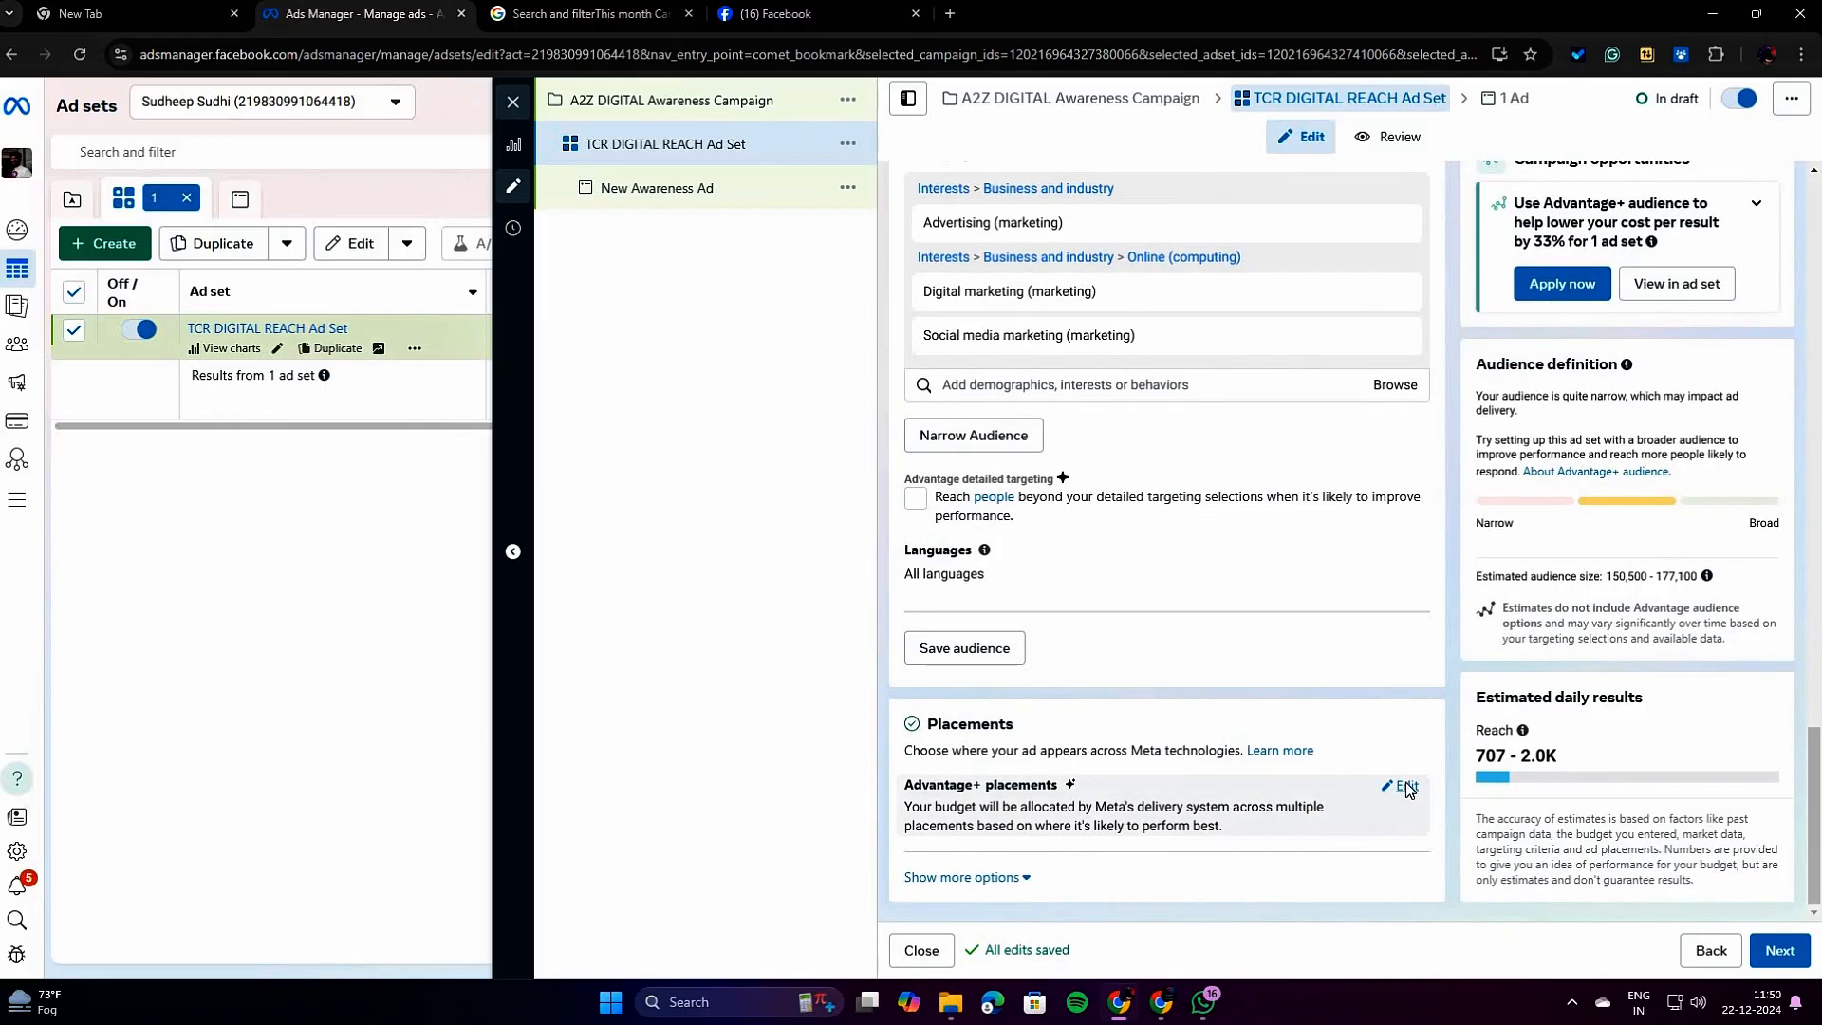
pyautogui.click(1406, 787)
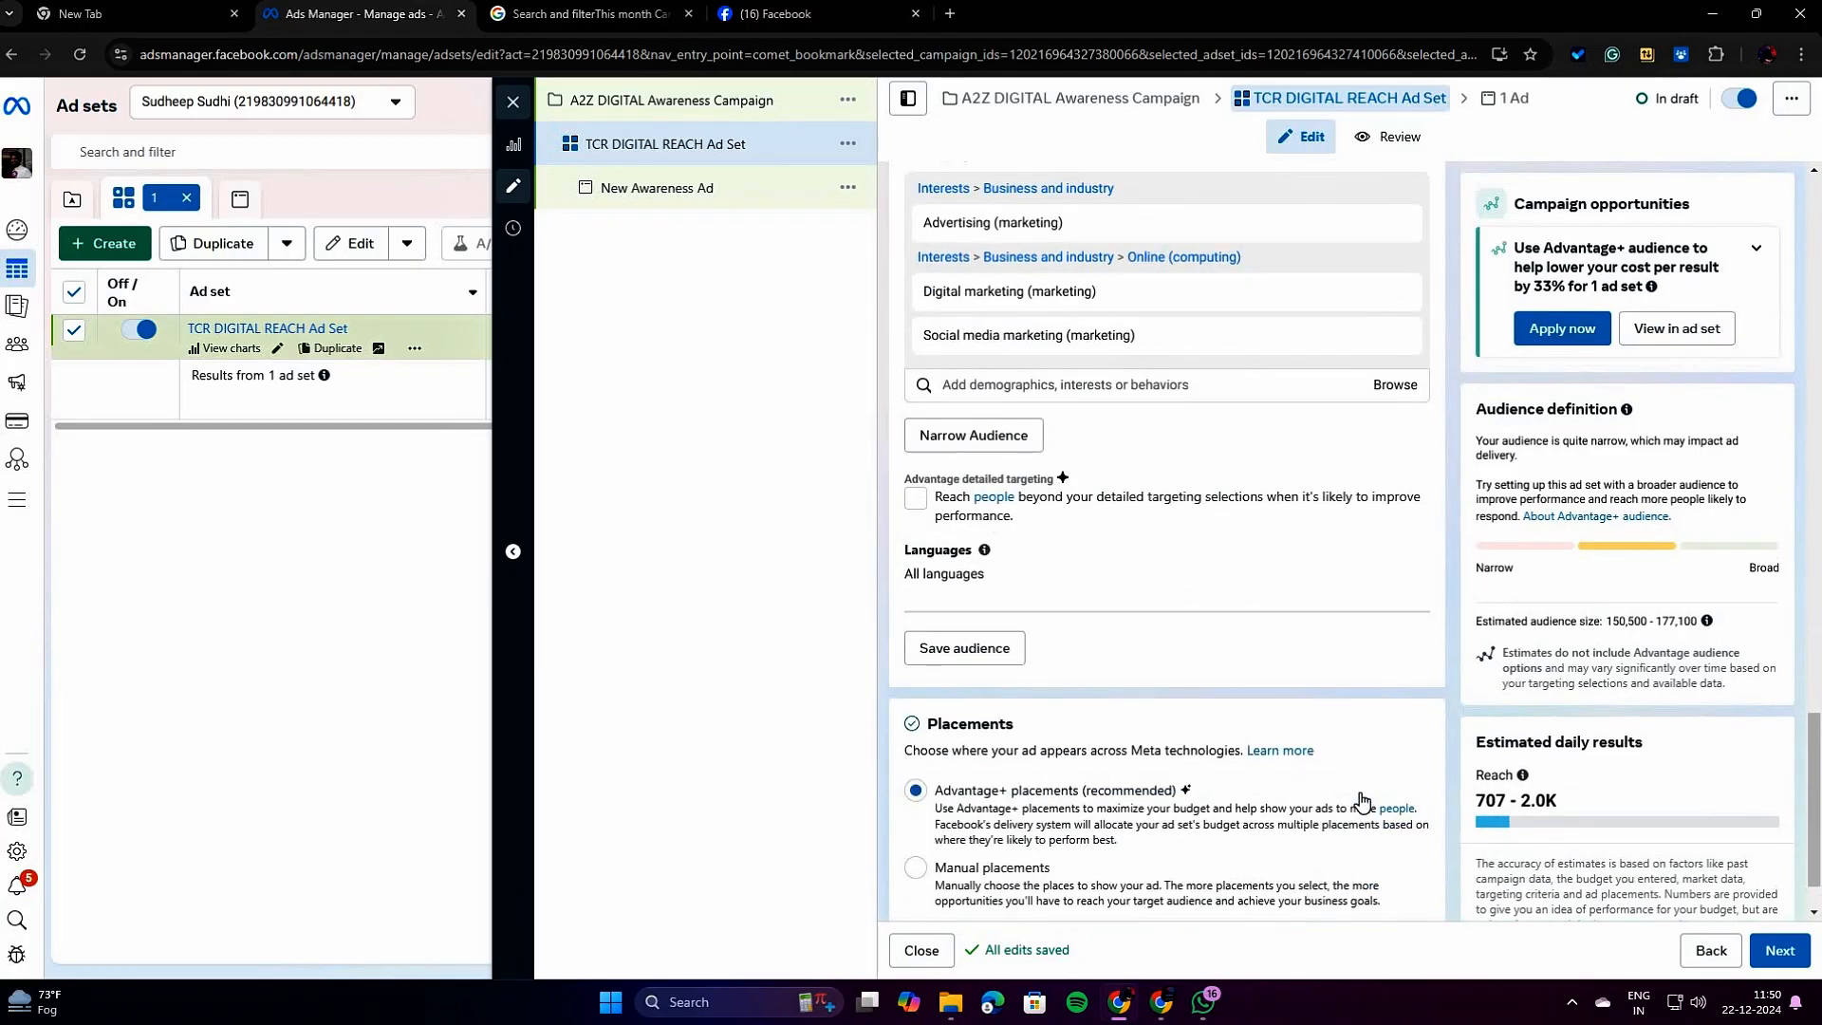
pyautogui.scroll(-1, 1273, 802)
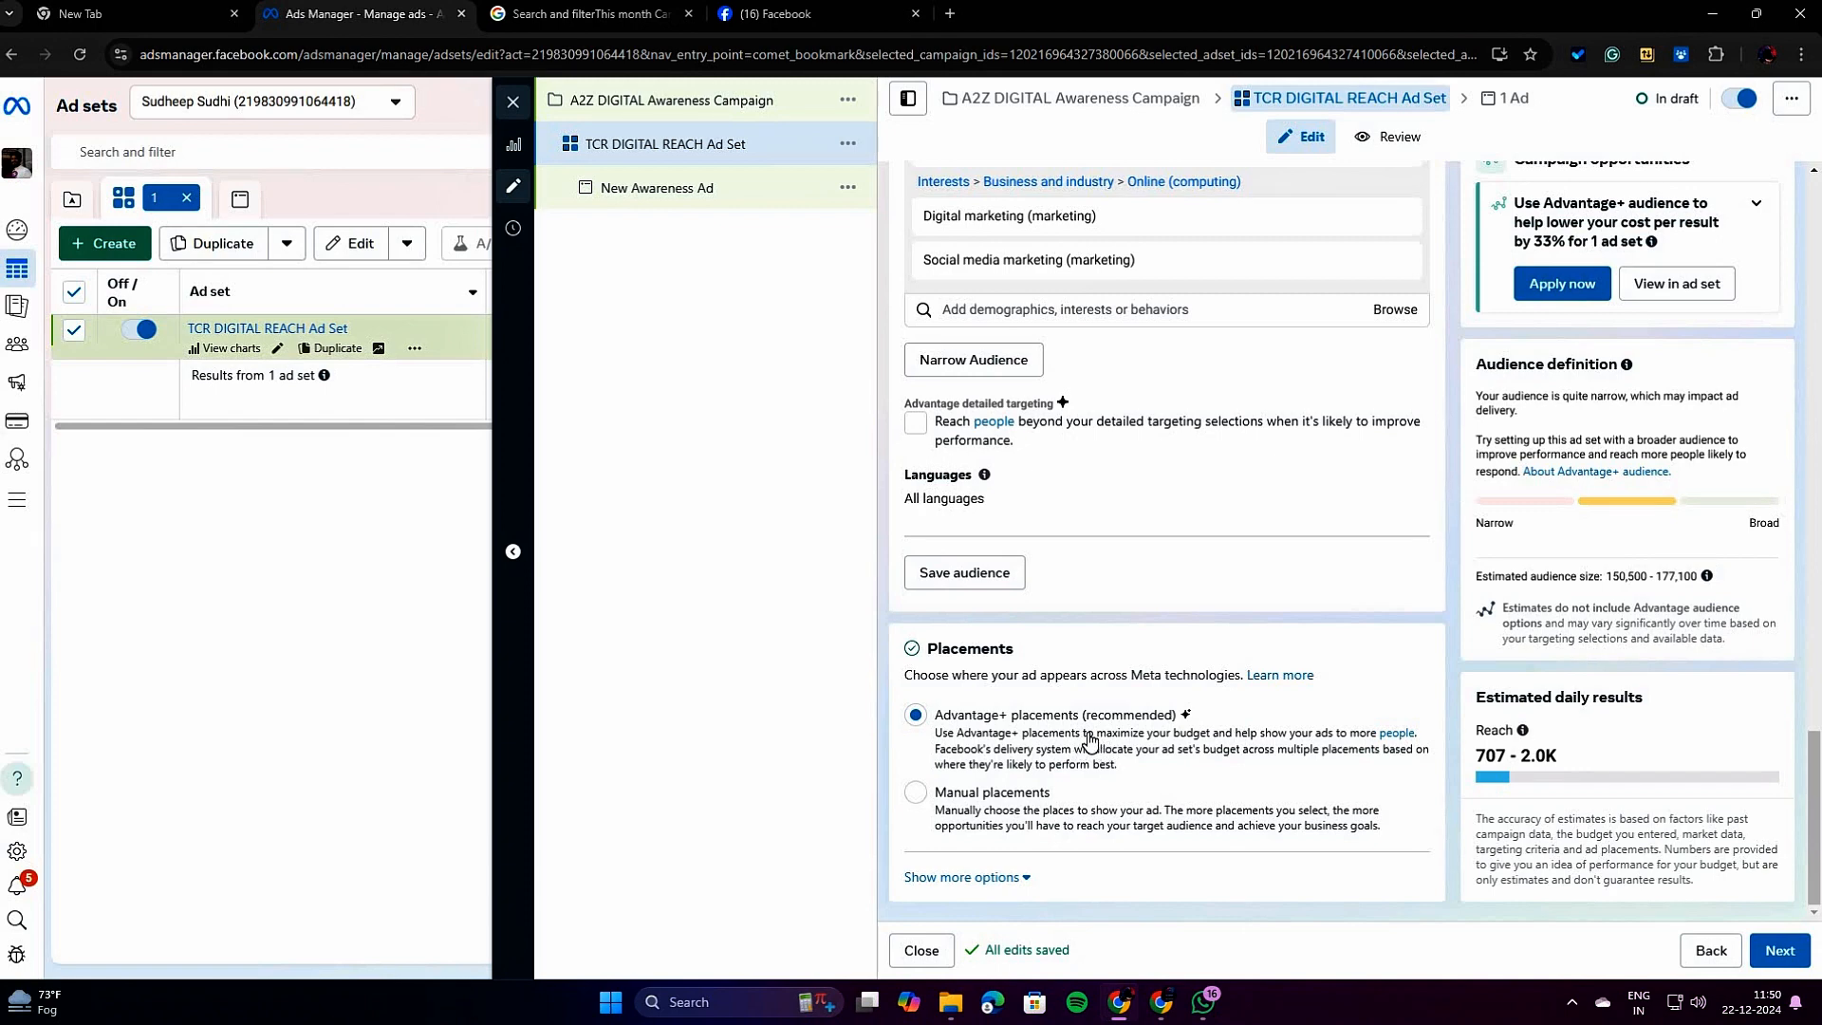
pyautogui.moveTo(1099, 736); pyautogui.dragTo(1121, 776)
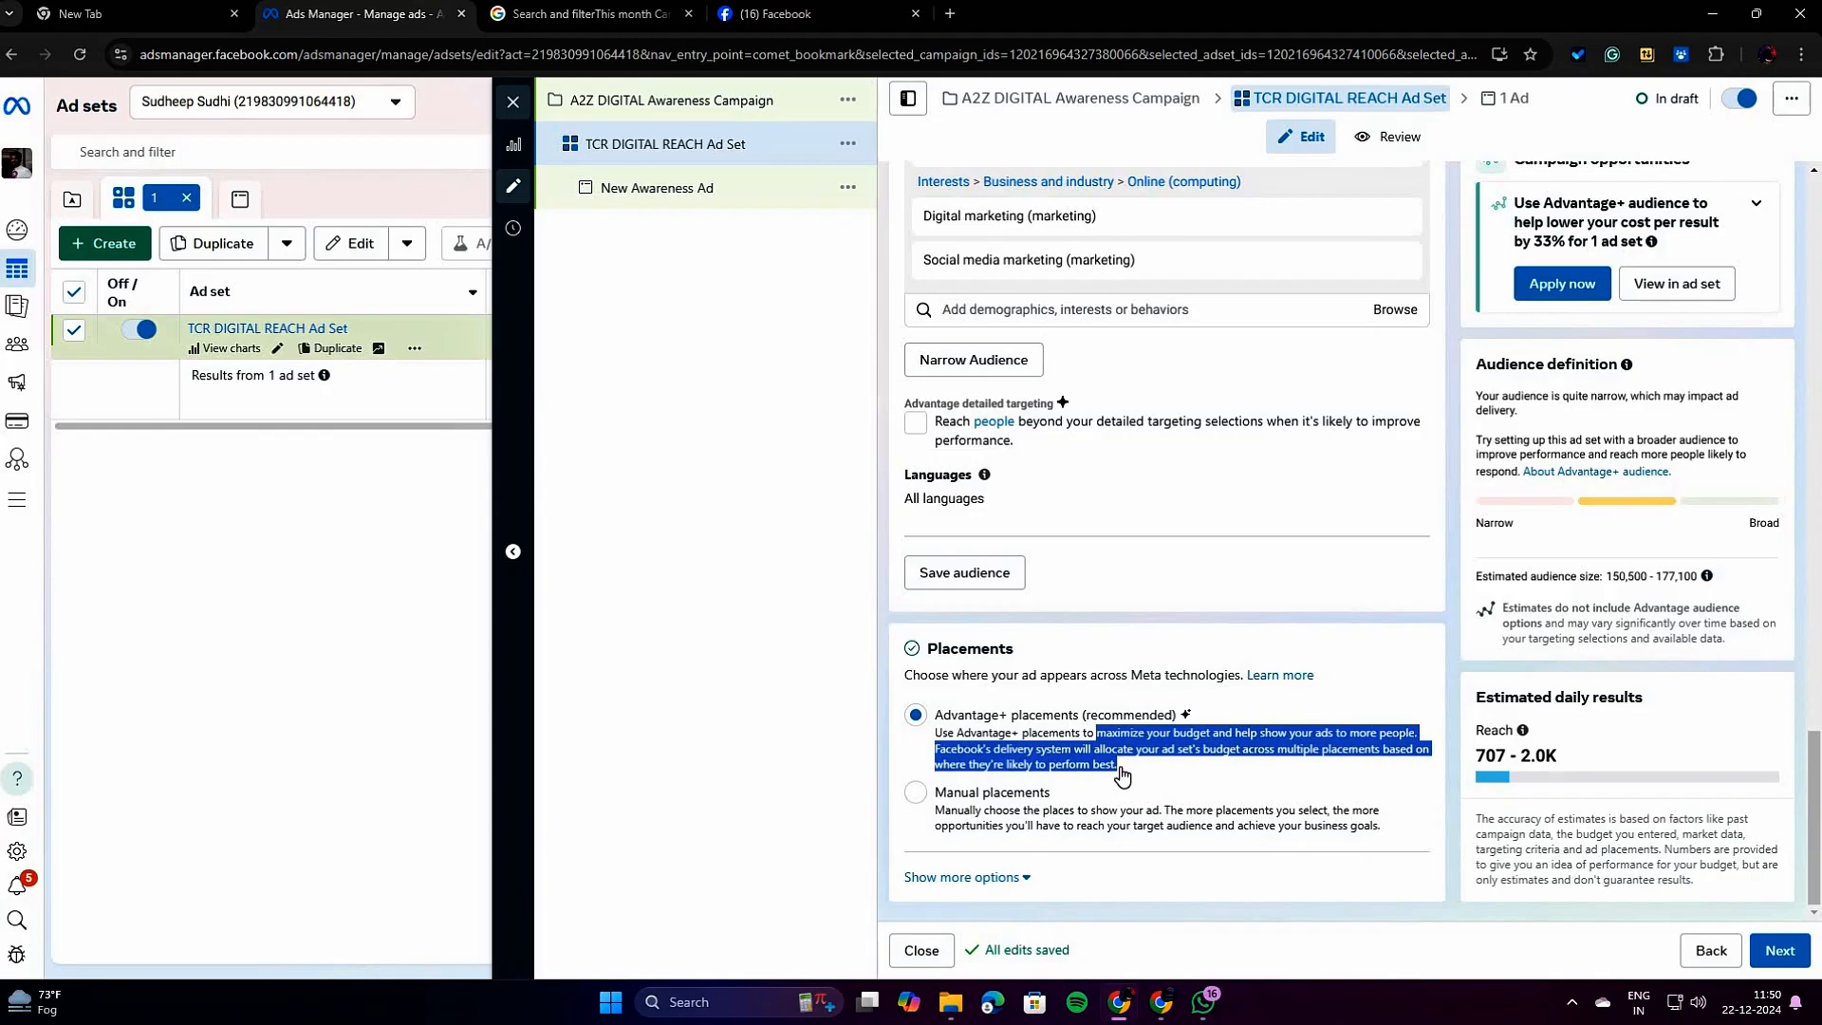
pyautogui.click(1209, 762)
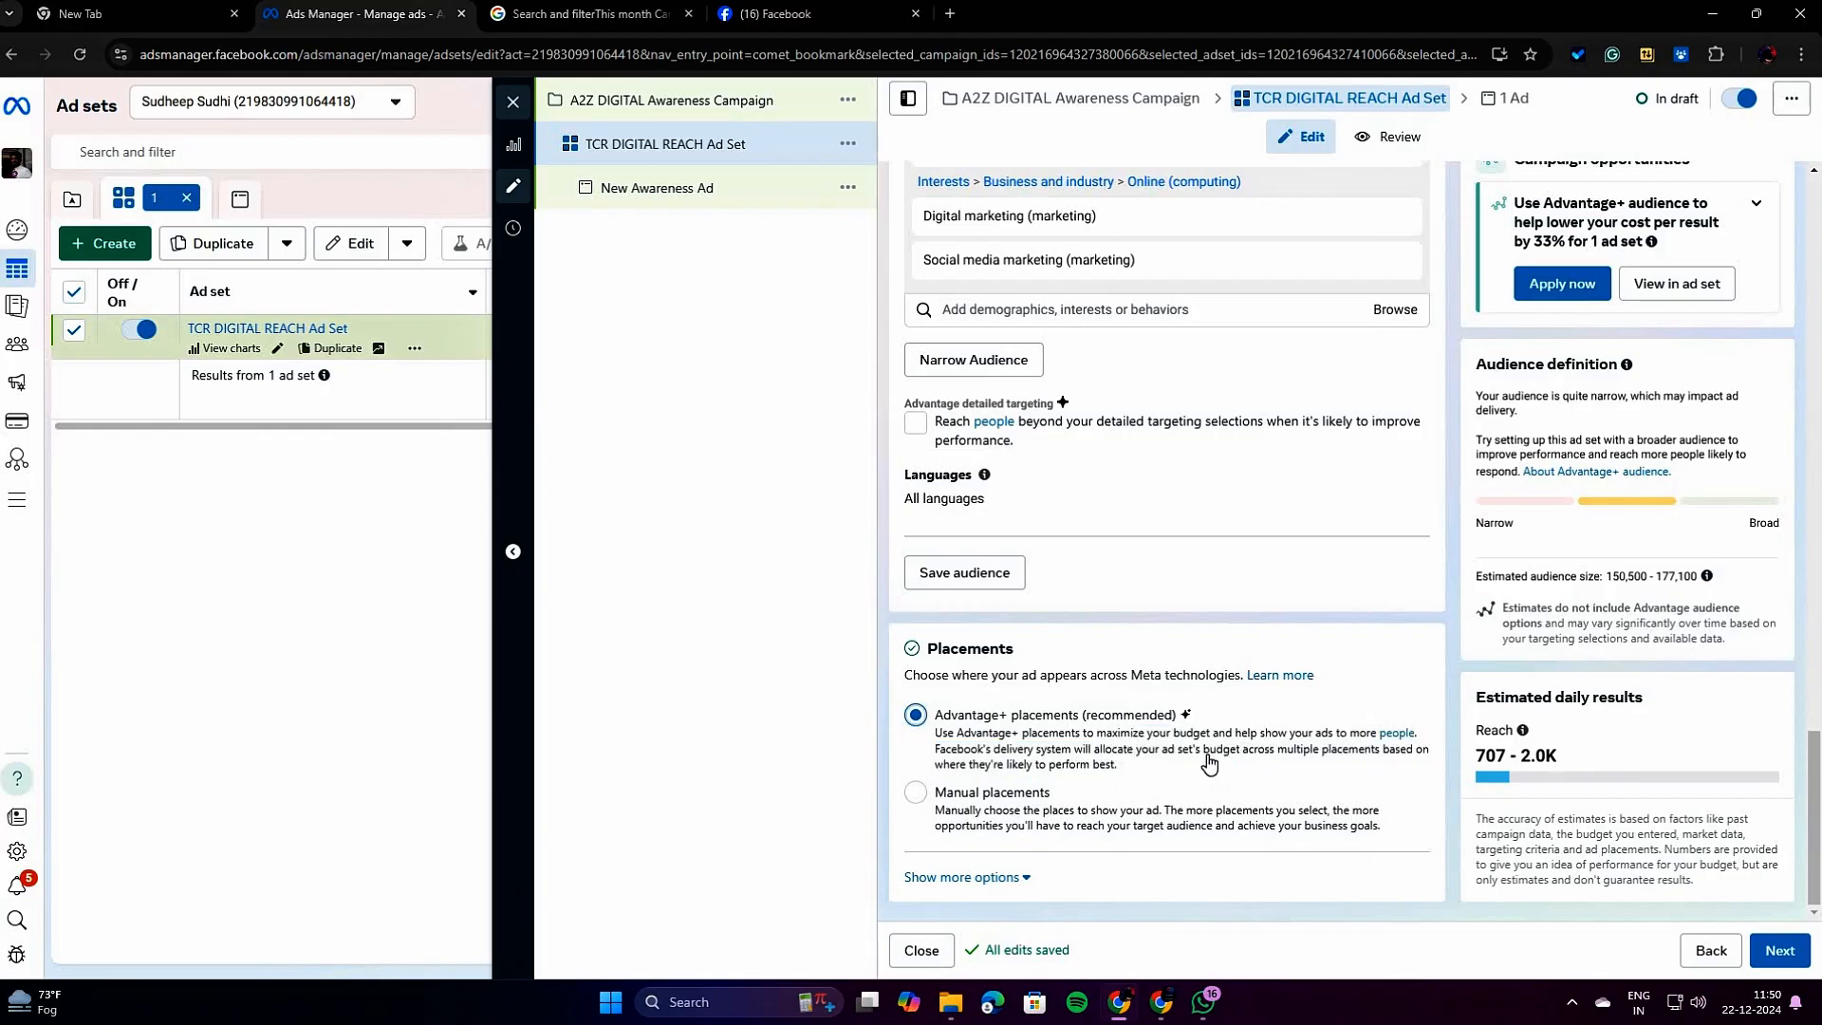
# Switch the ad set to manual placements and try adding Messenger as a platform, then remove it again.
pyautogui.click(918, 796)
pyautogui.scroll(-4, 1088, 743)
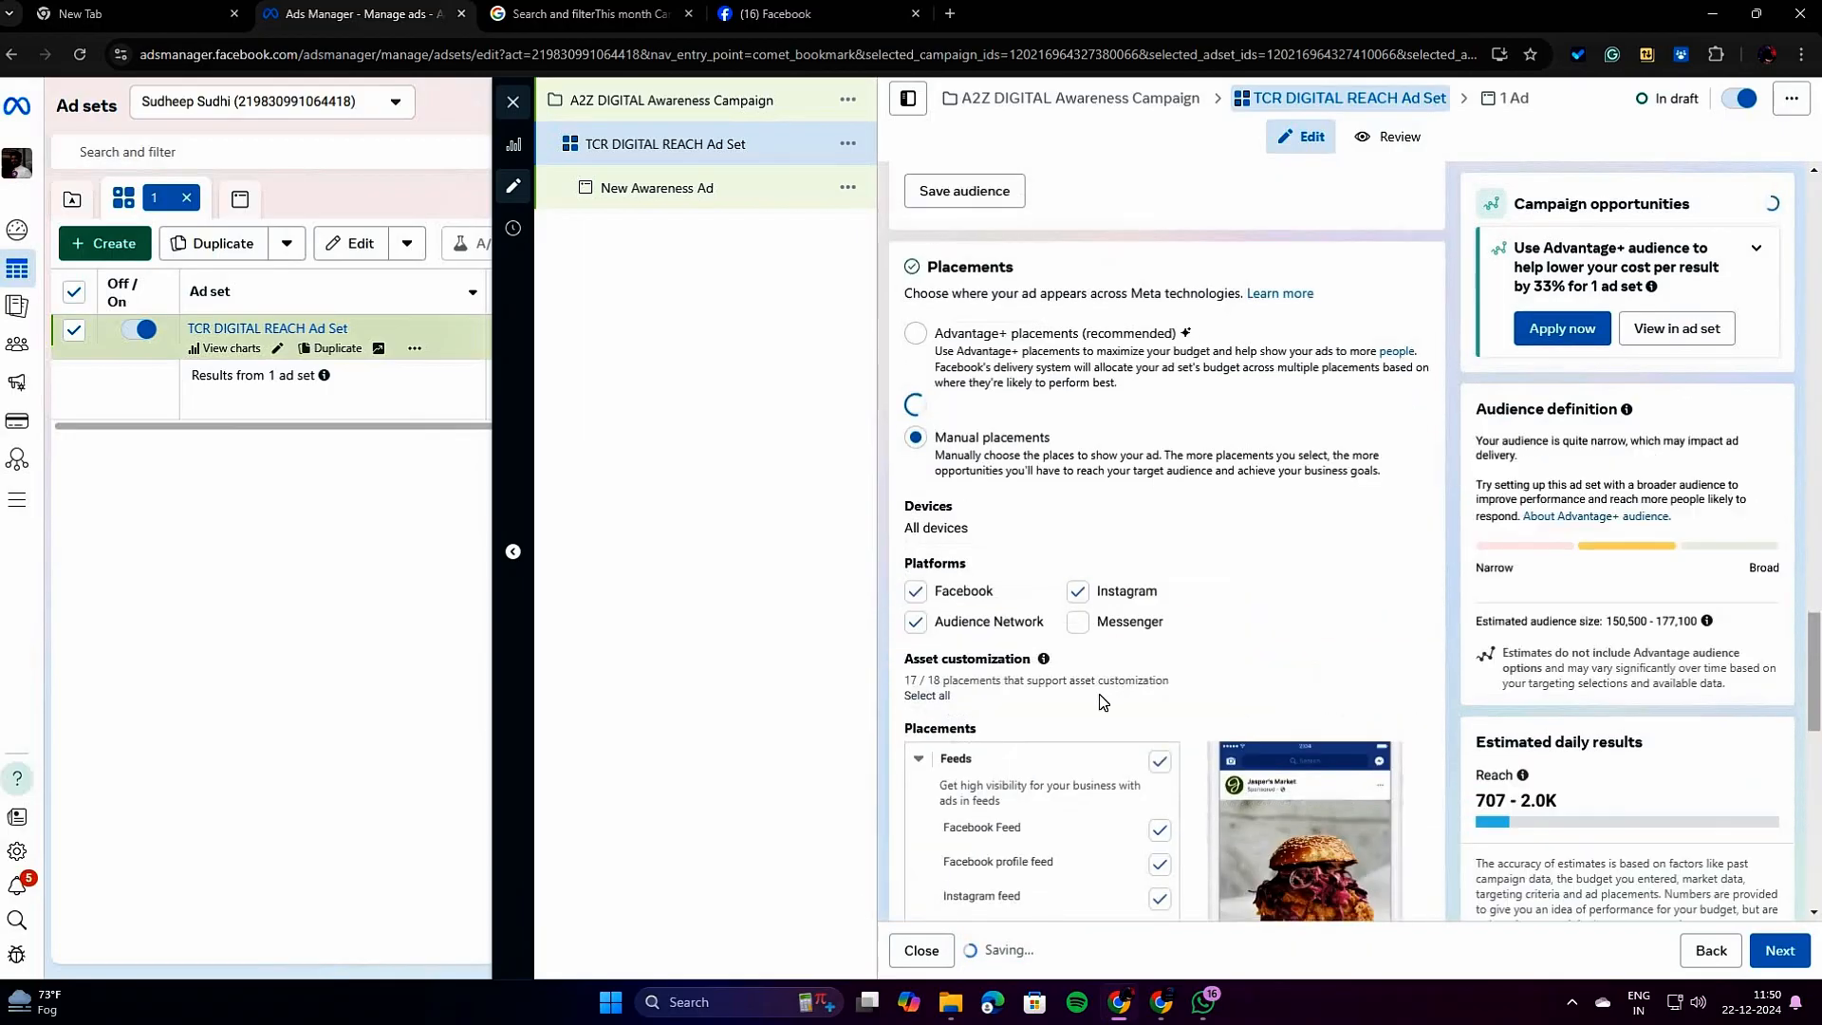
pyautogui.scroll(-1, 968, 569)
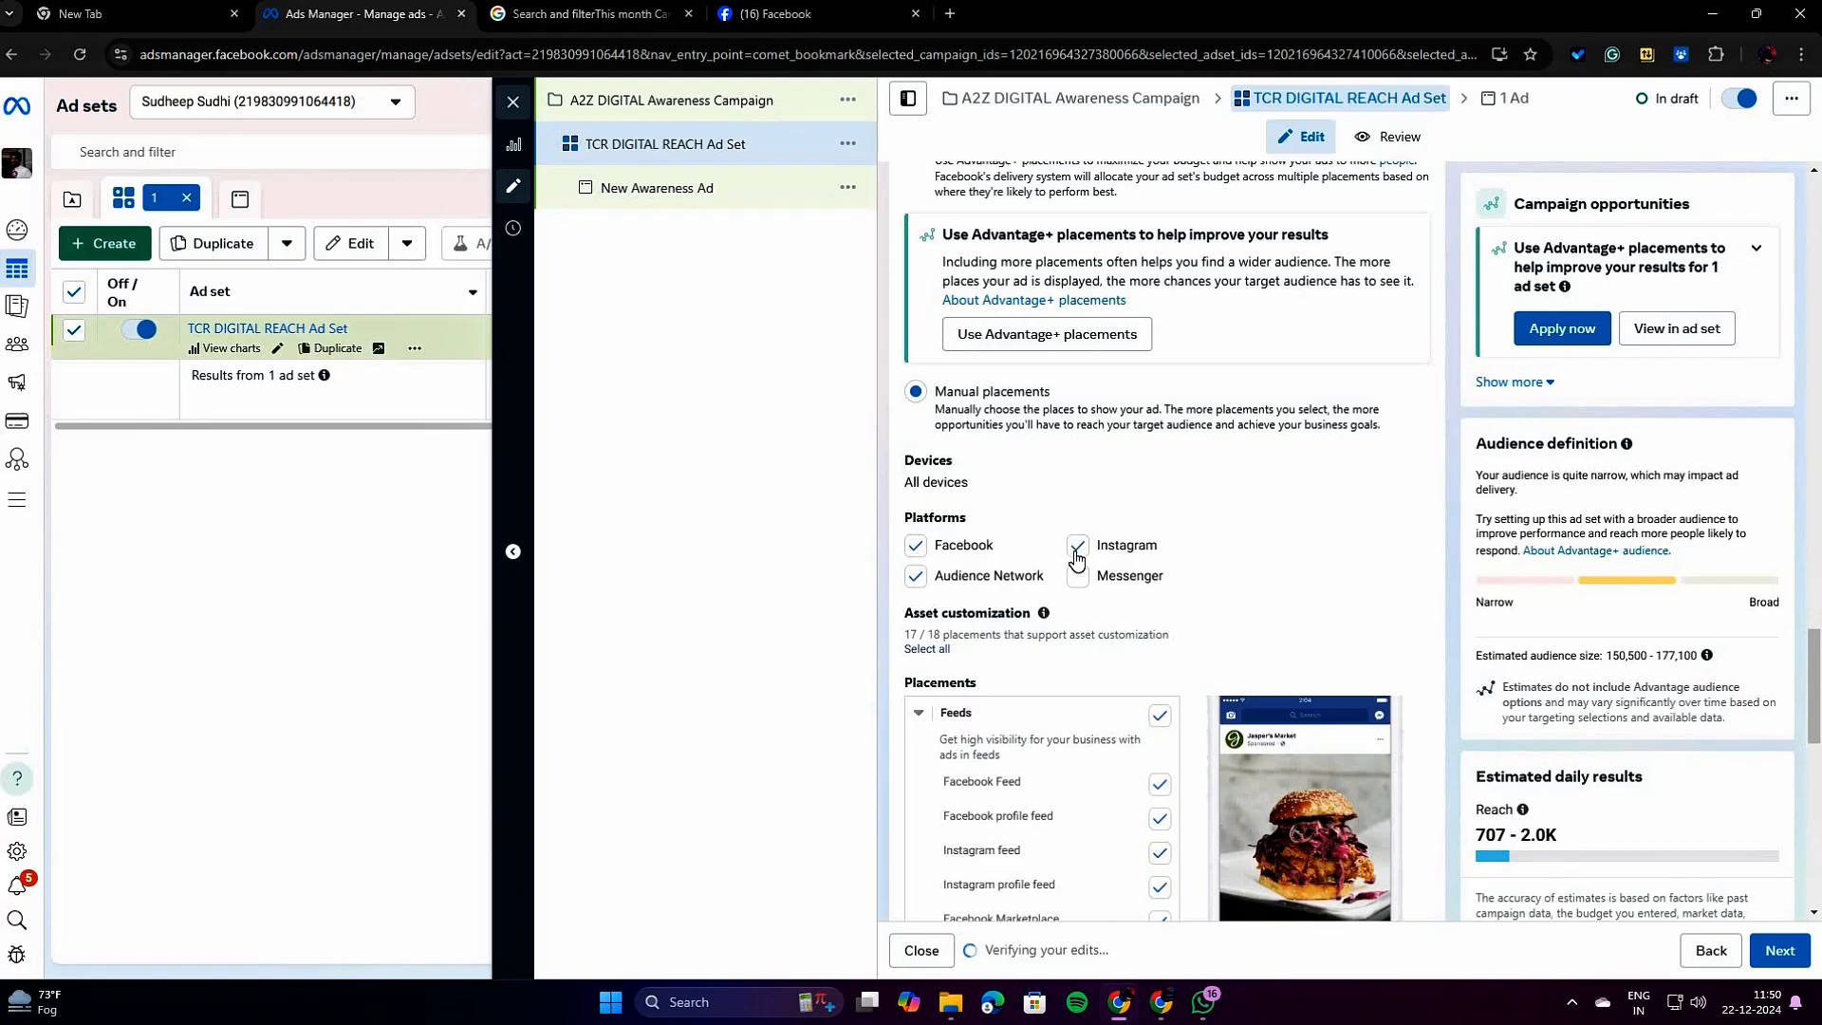
pyautogui.click(1079, 579)
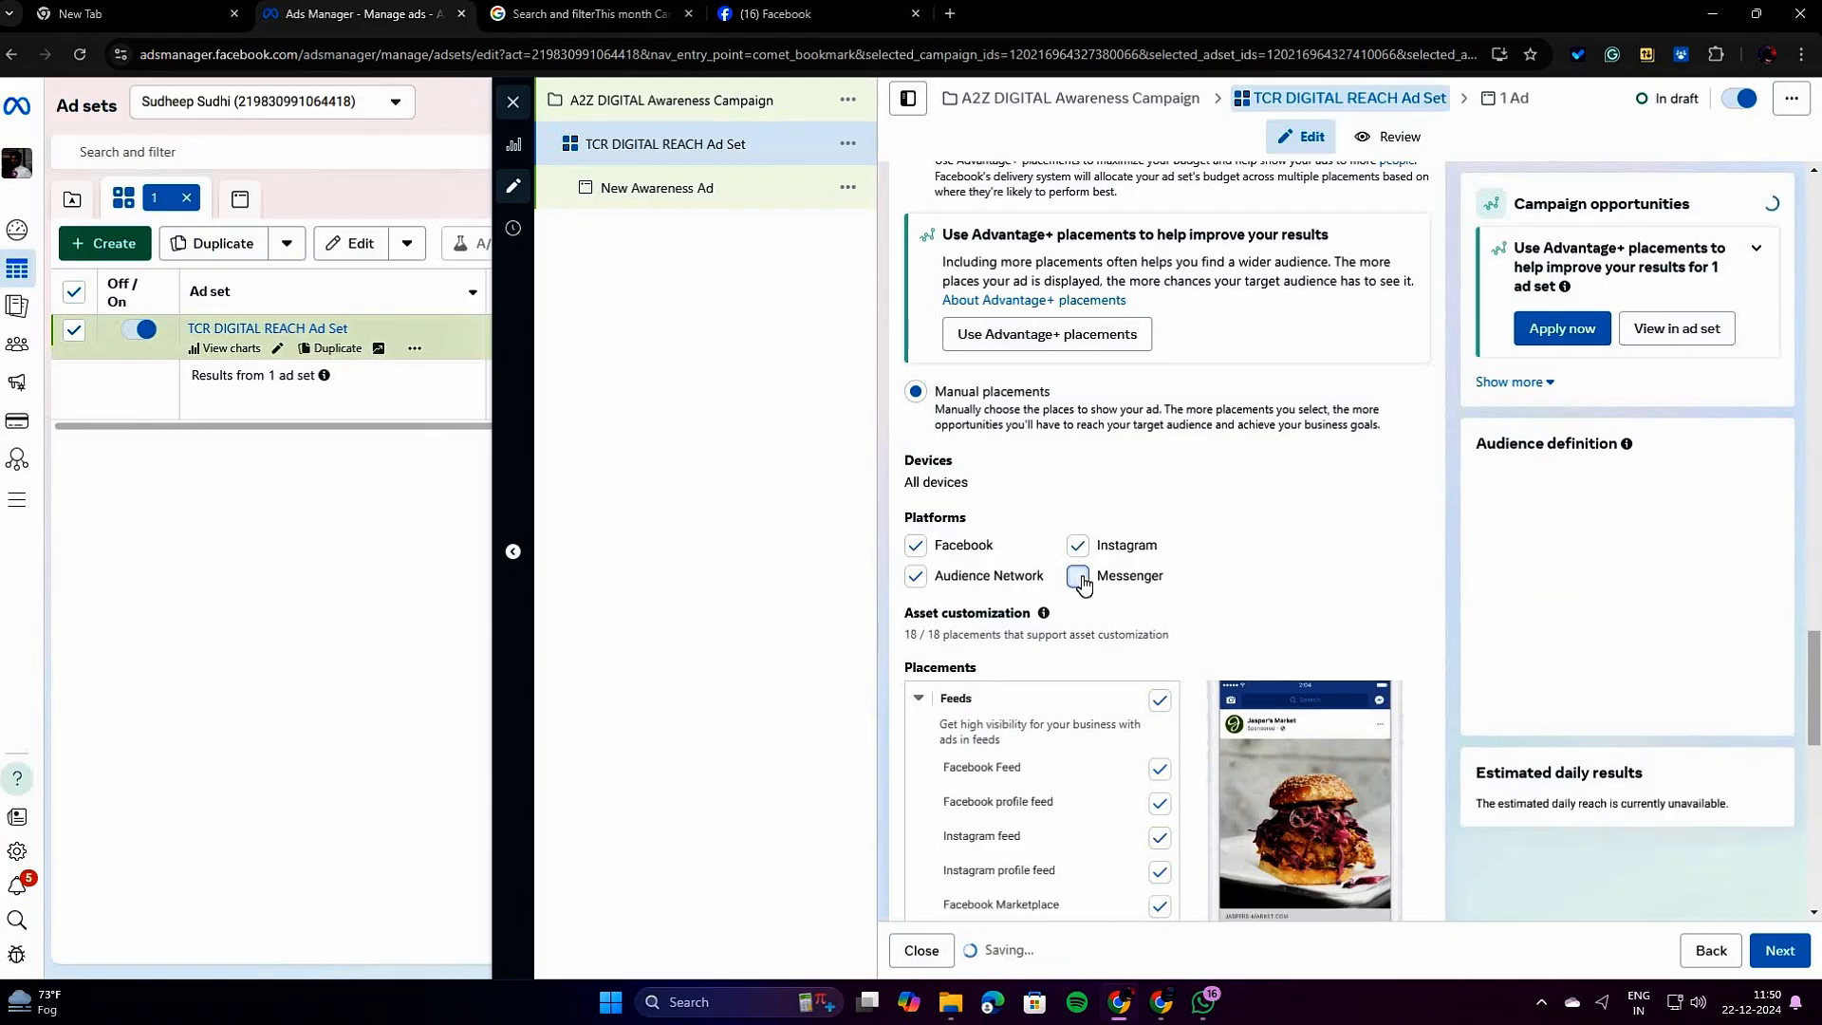
pyautogui.click(1078, 577)
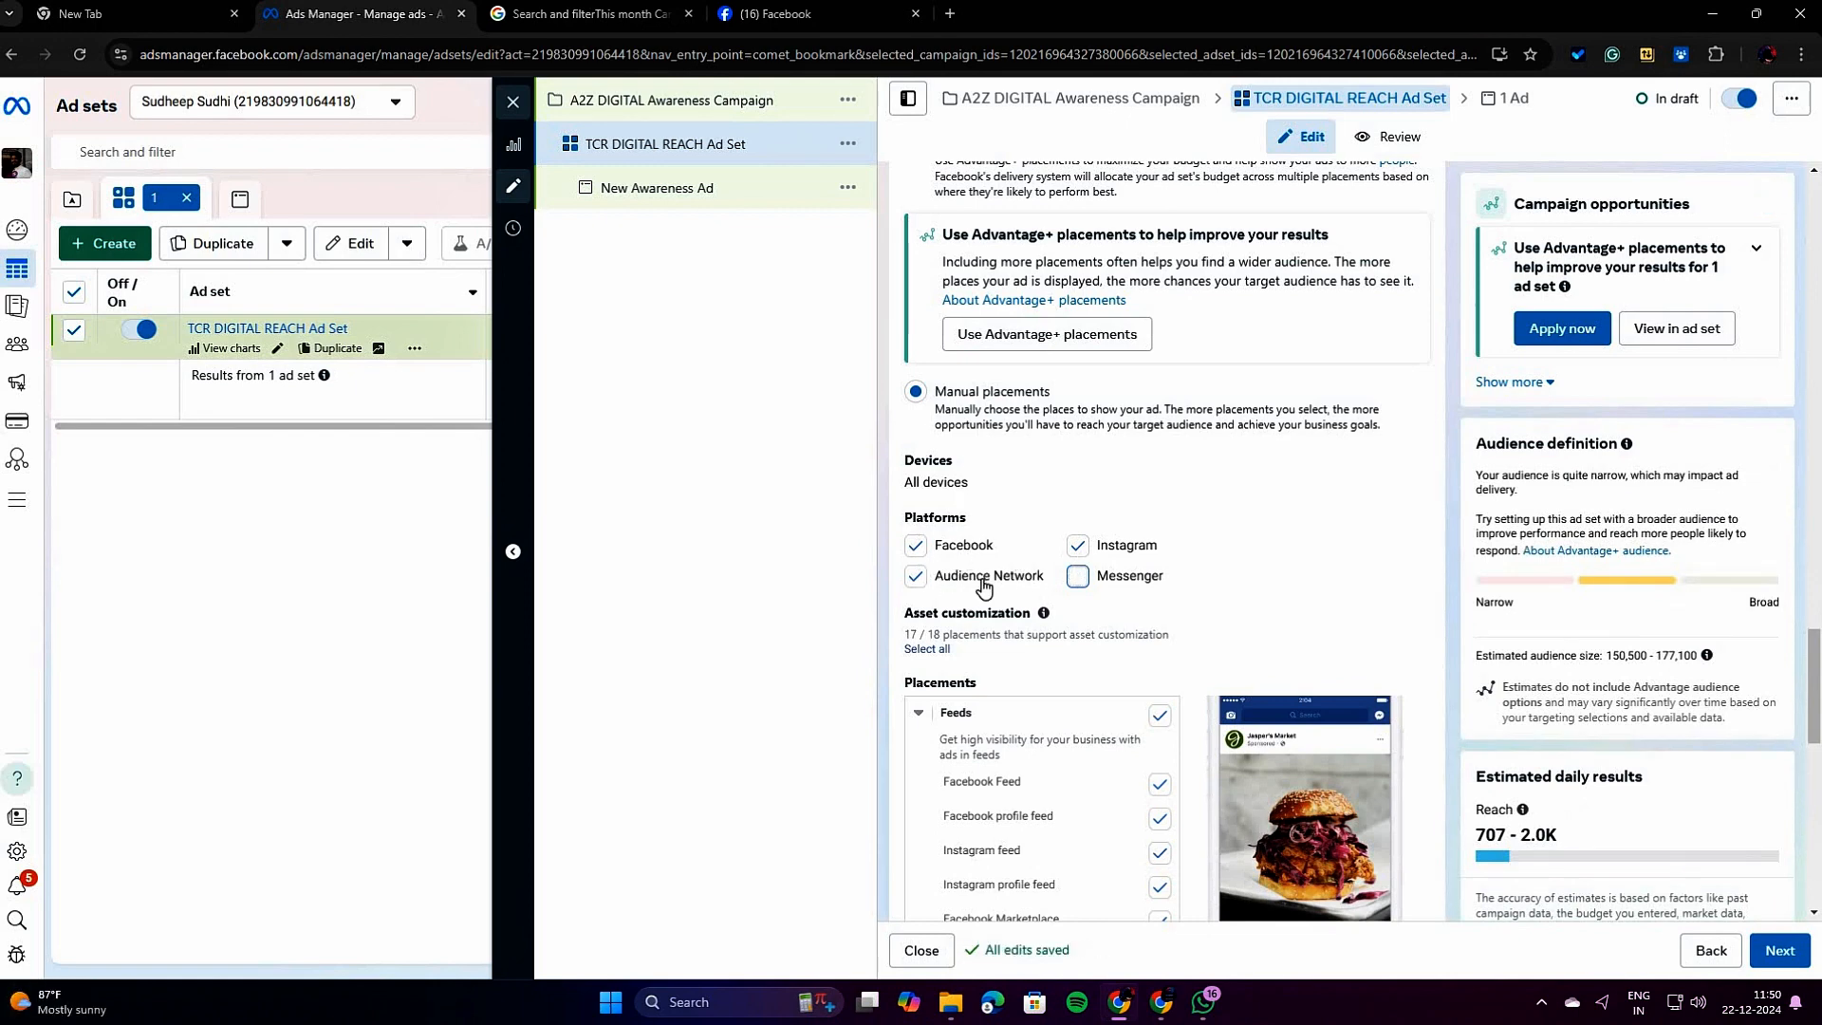
# Try excluding the Facebook Stories and Search results placements, and include each of them again.
pyautogui.scroll(-6, 1226, 579)
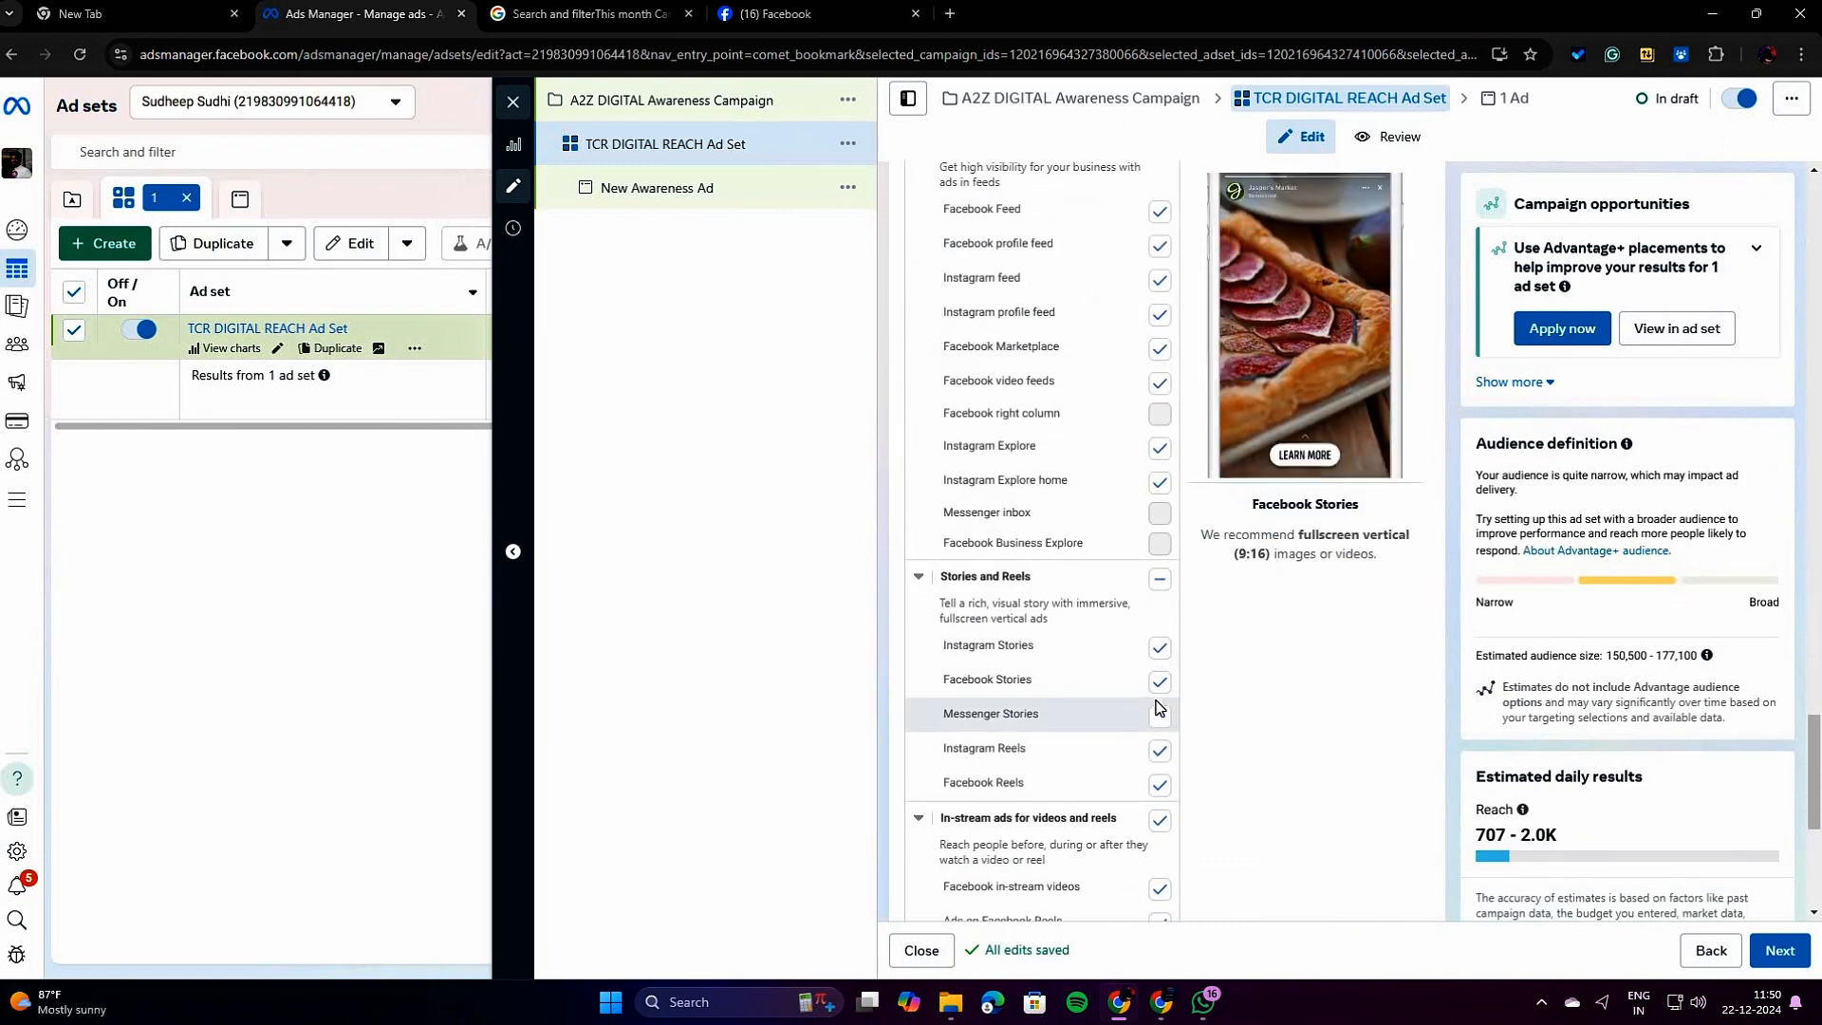
pyautogui.click(1160, 683)
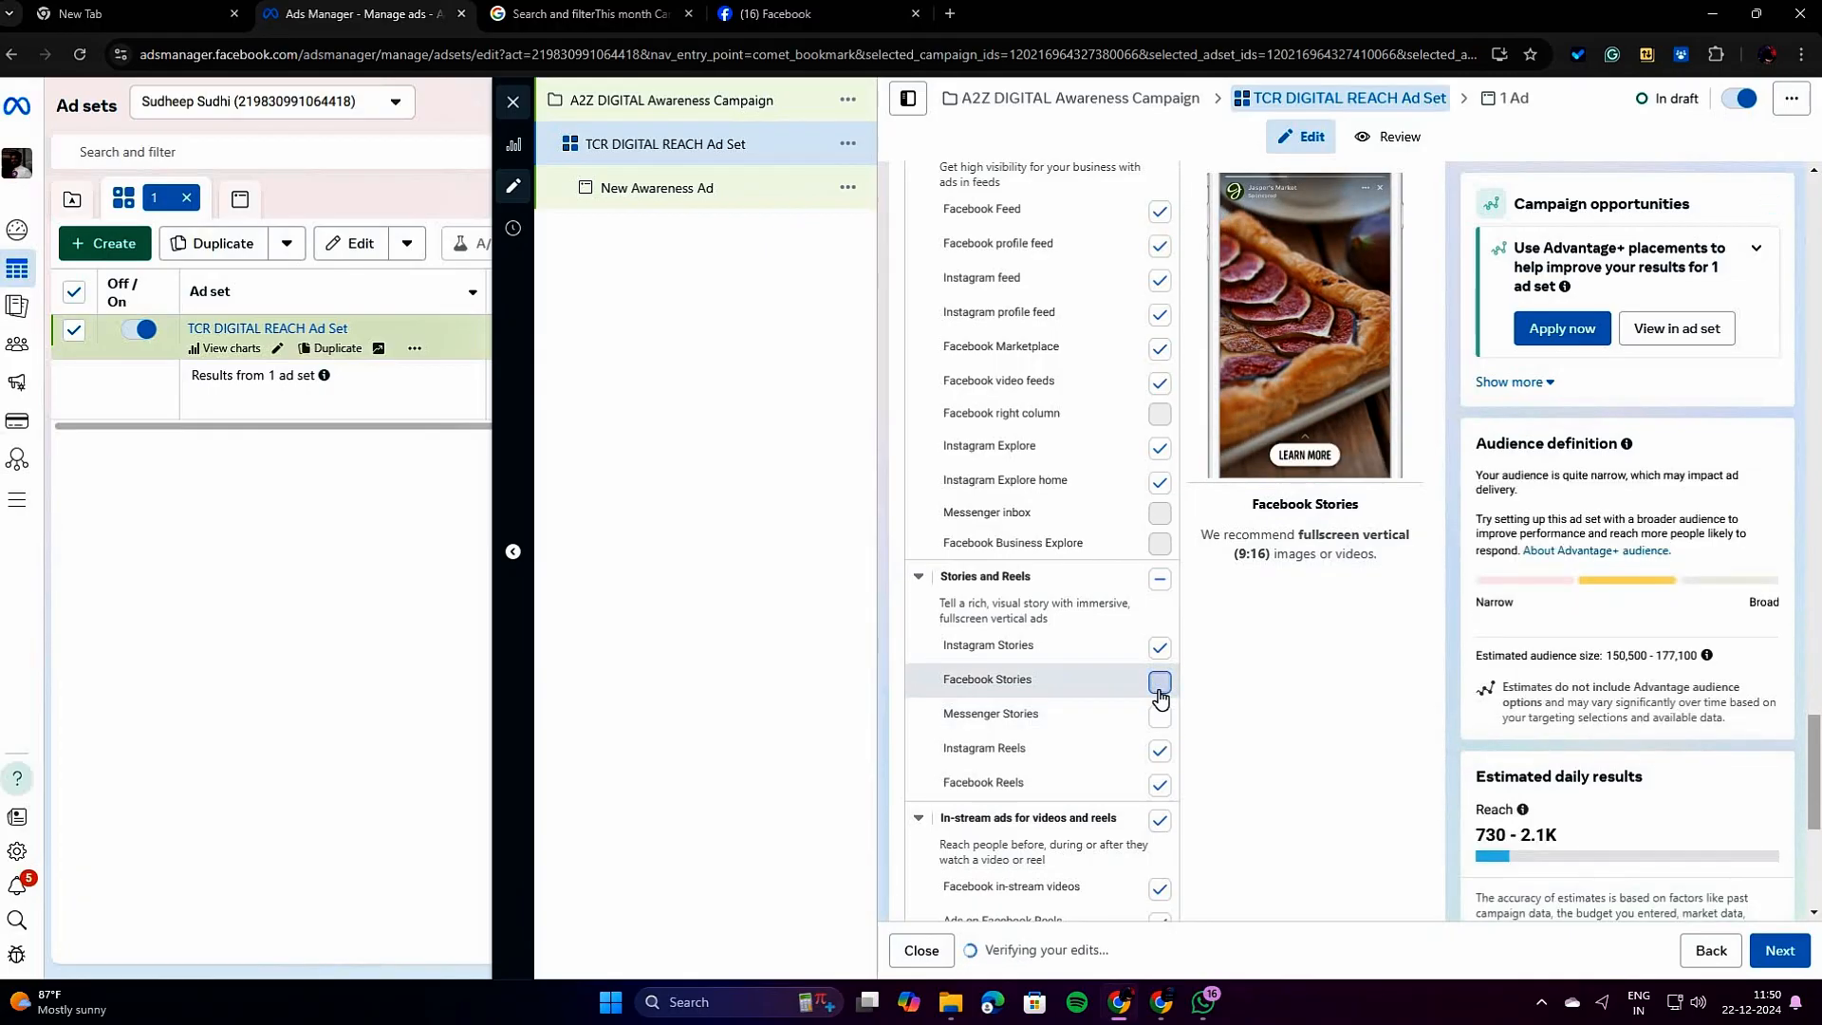
pyautogui.click(1160, 696)
pyautogui.scroll(-4, 1044, 707)
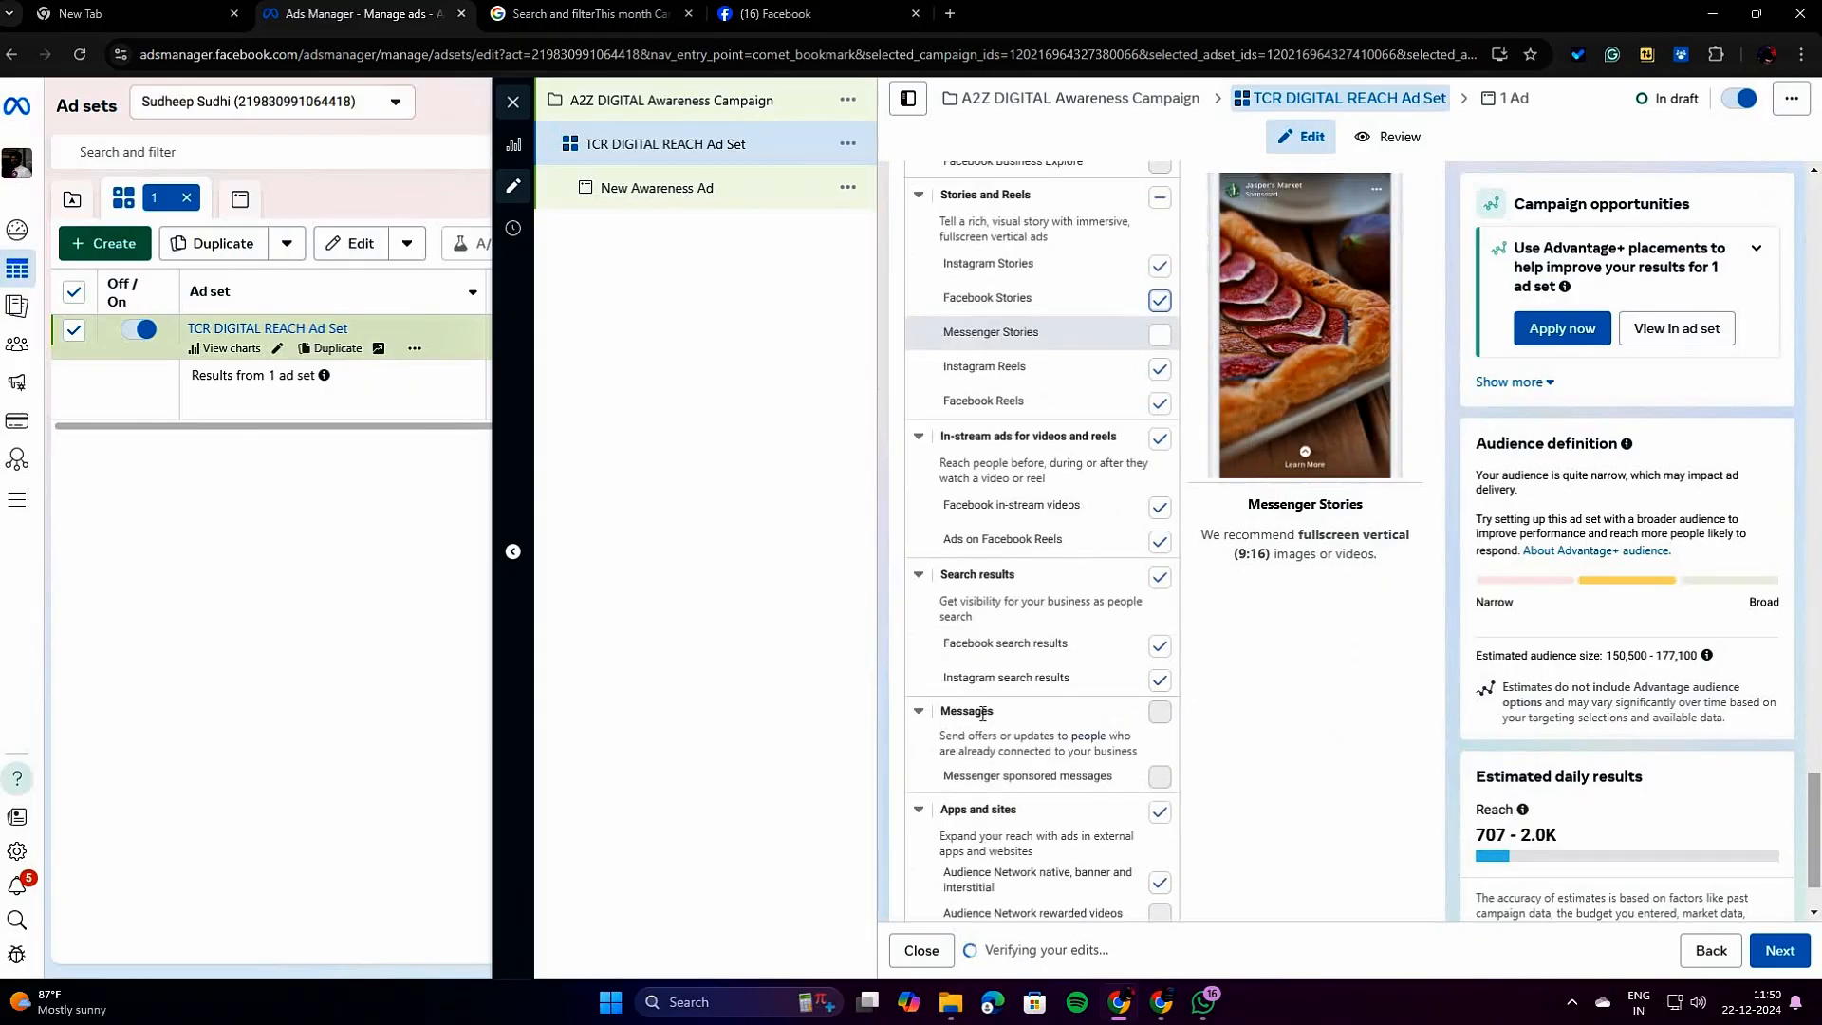
pyautogui.click(1160, 578)
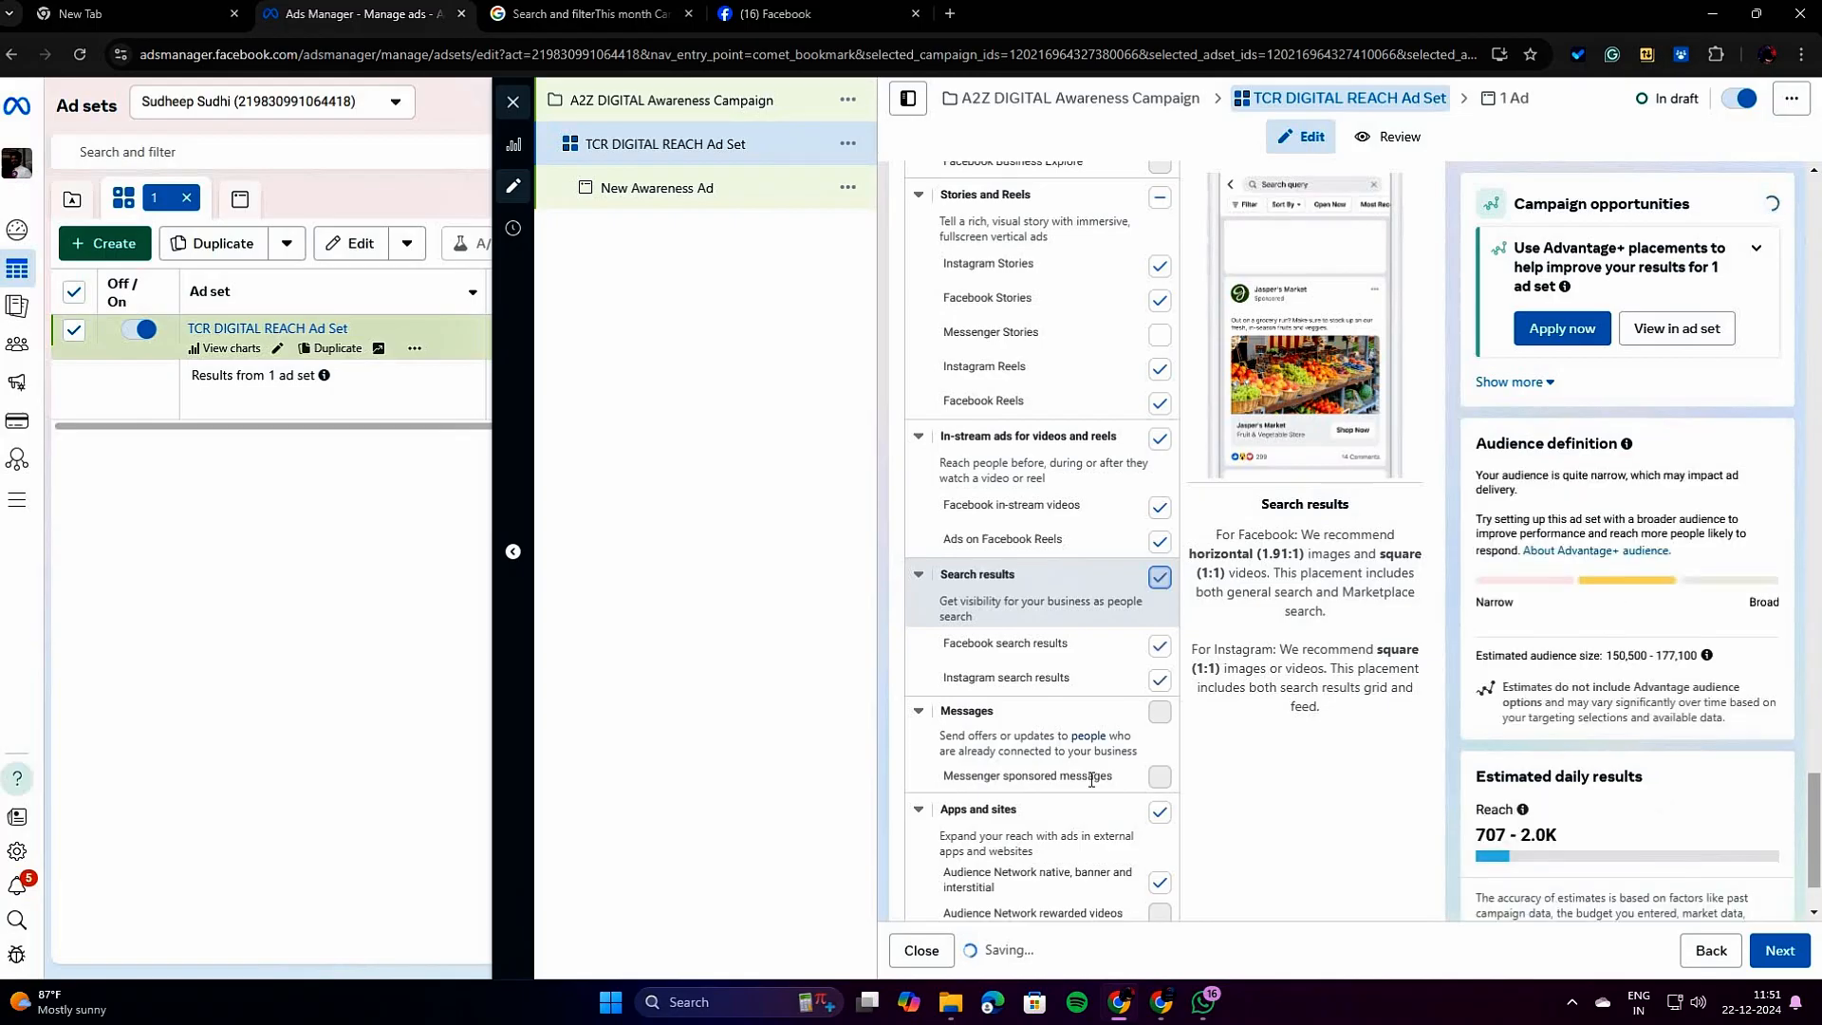
pyautogui.click(1159, 578)
pyautogui.scroll(-1, 1094, 788)
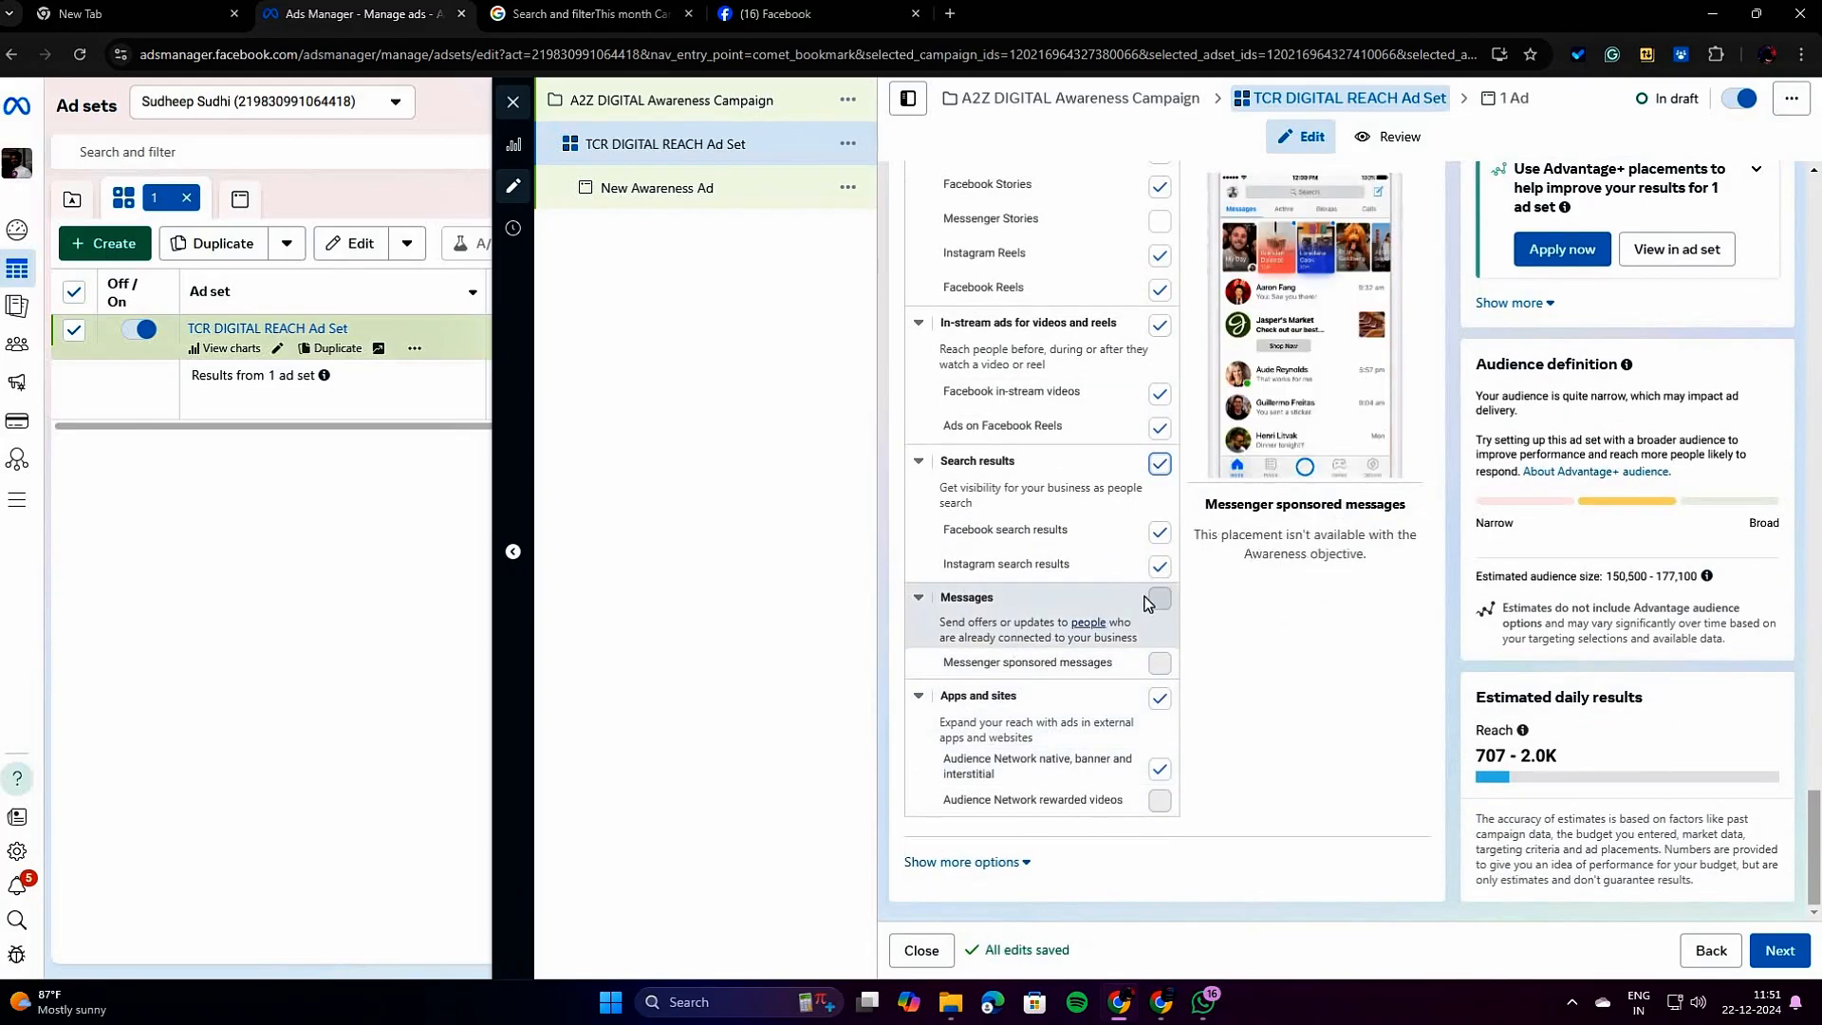
# Review the manual placement list and try excluding Instagram Explore from the feed placements, restoring it each time.
pyautogui.scroll(1, 1142, 644)
pyautogui.scroll(7, 1120, 645)
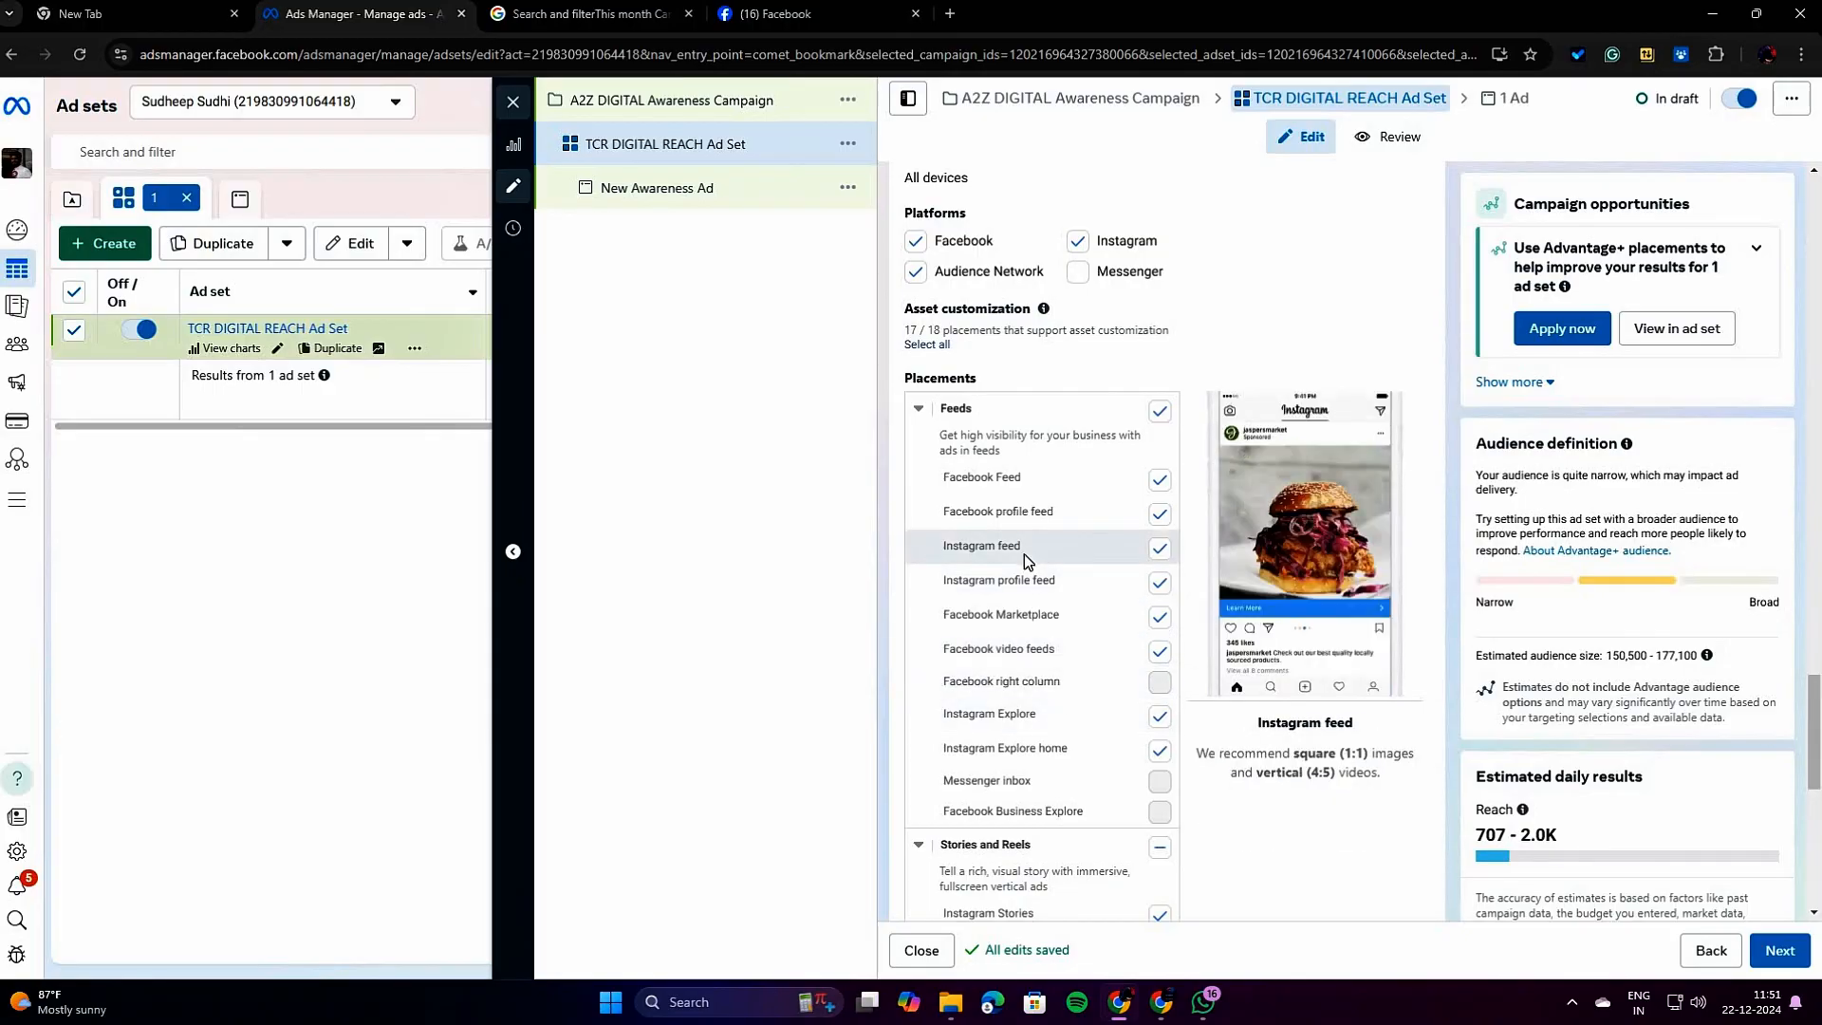
pyautogui.scroll(1, 1023, 557)
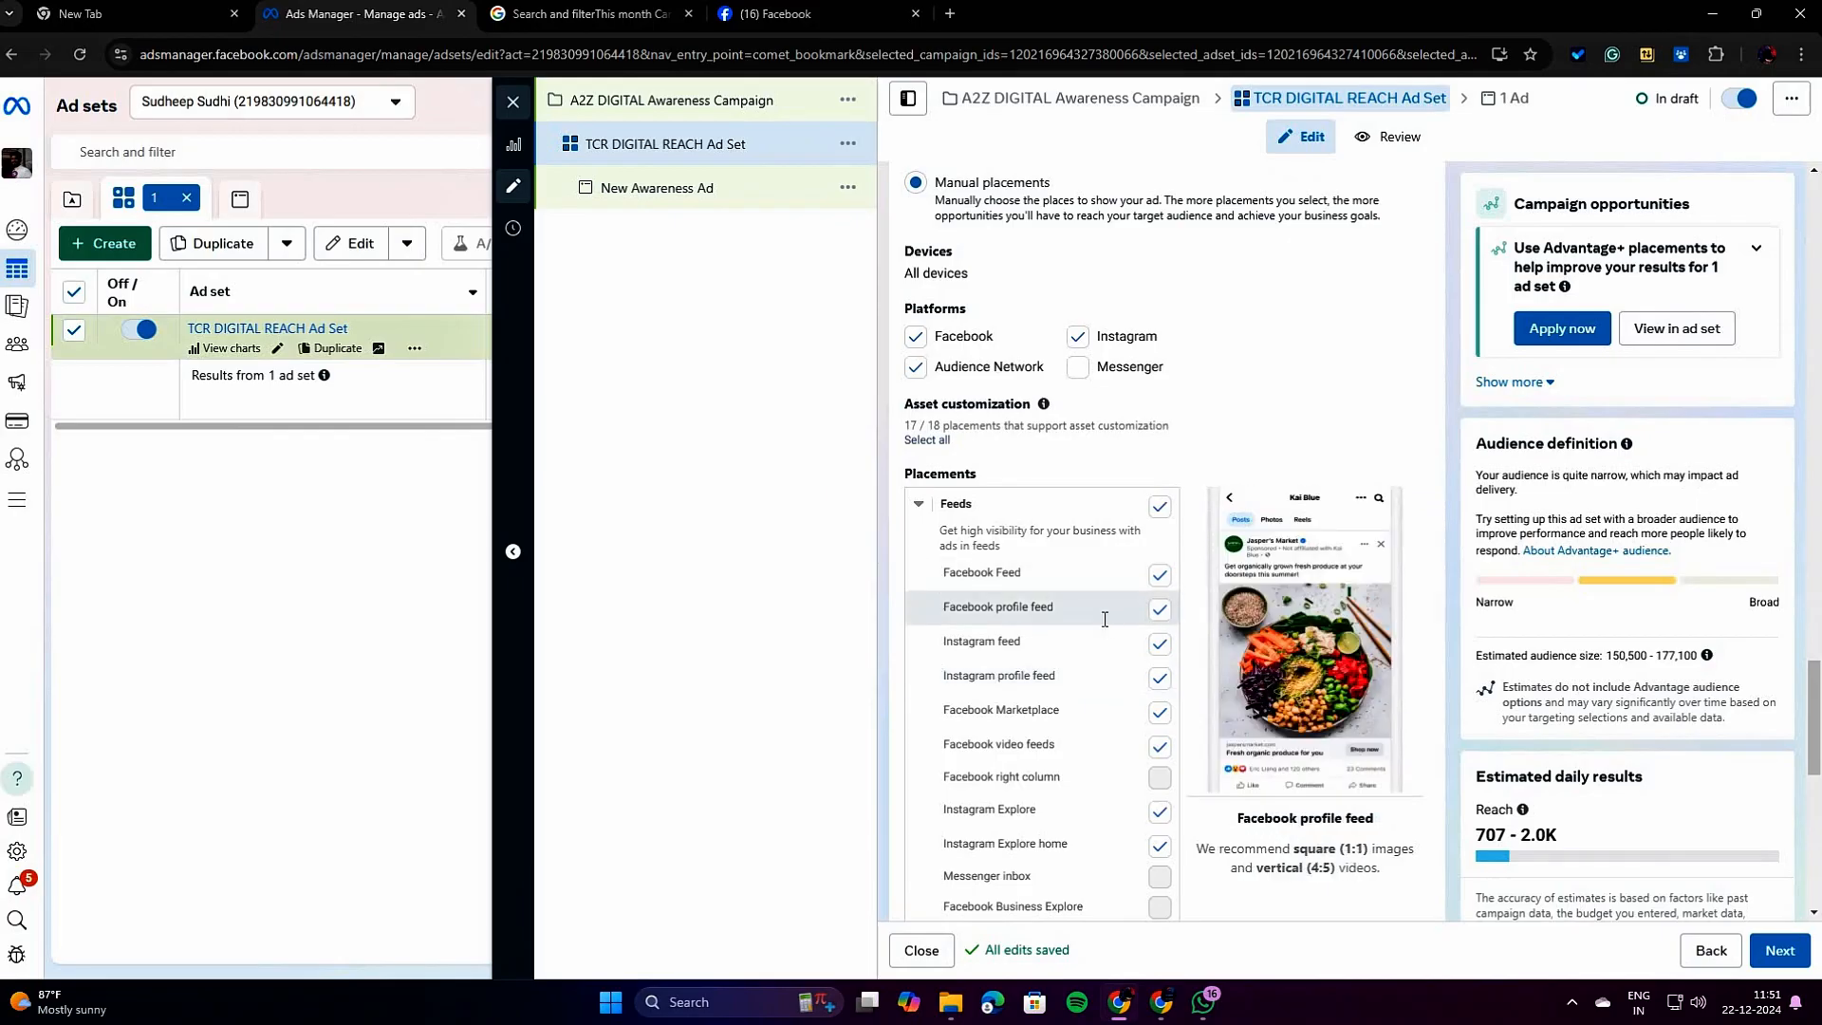
pyautogui.scroll(-9, 1105, 619)
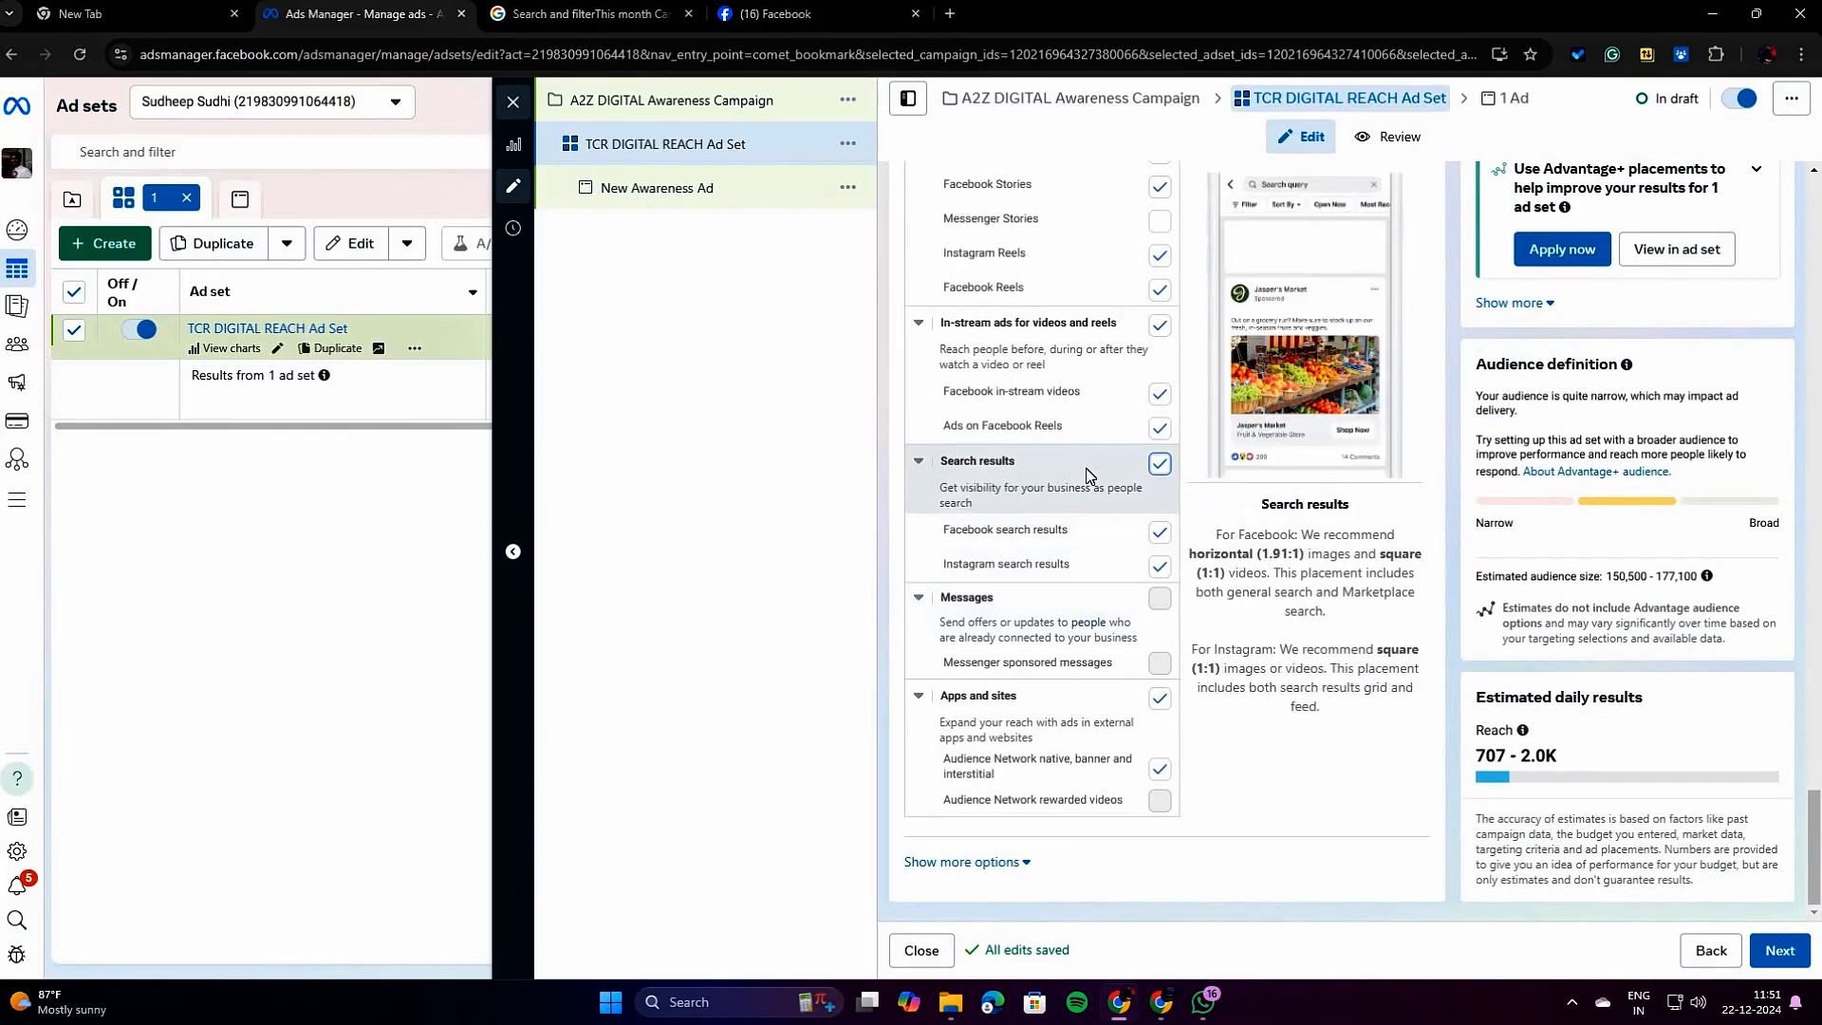
pyautogui.scroll(9, 1090, 475)
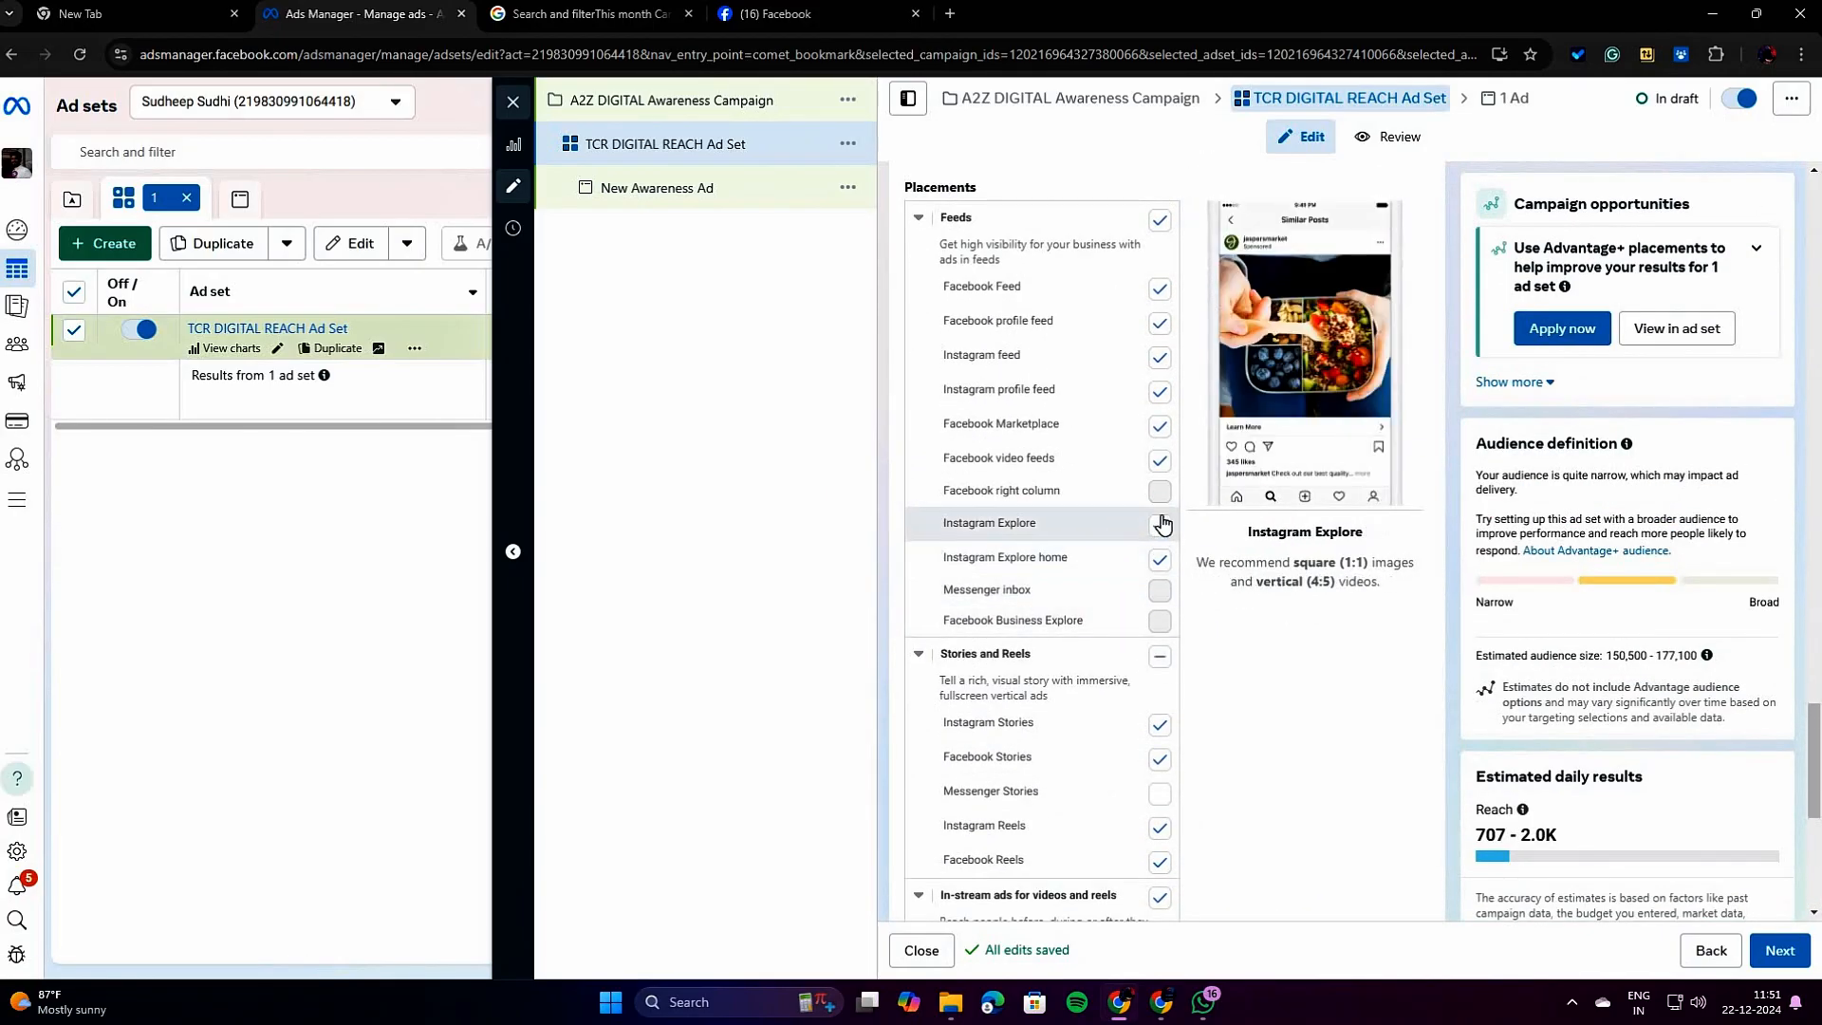
pyautogui.click(1161, 527)
pyautogui.click(1161, 527)
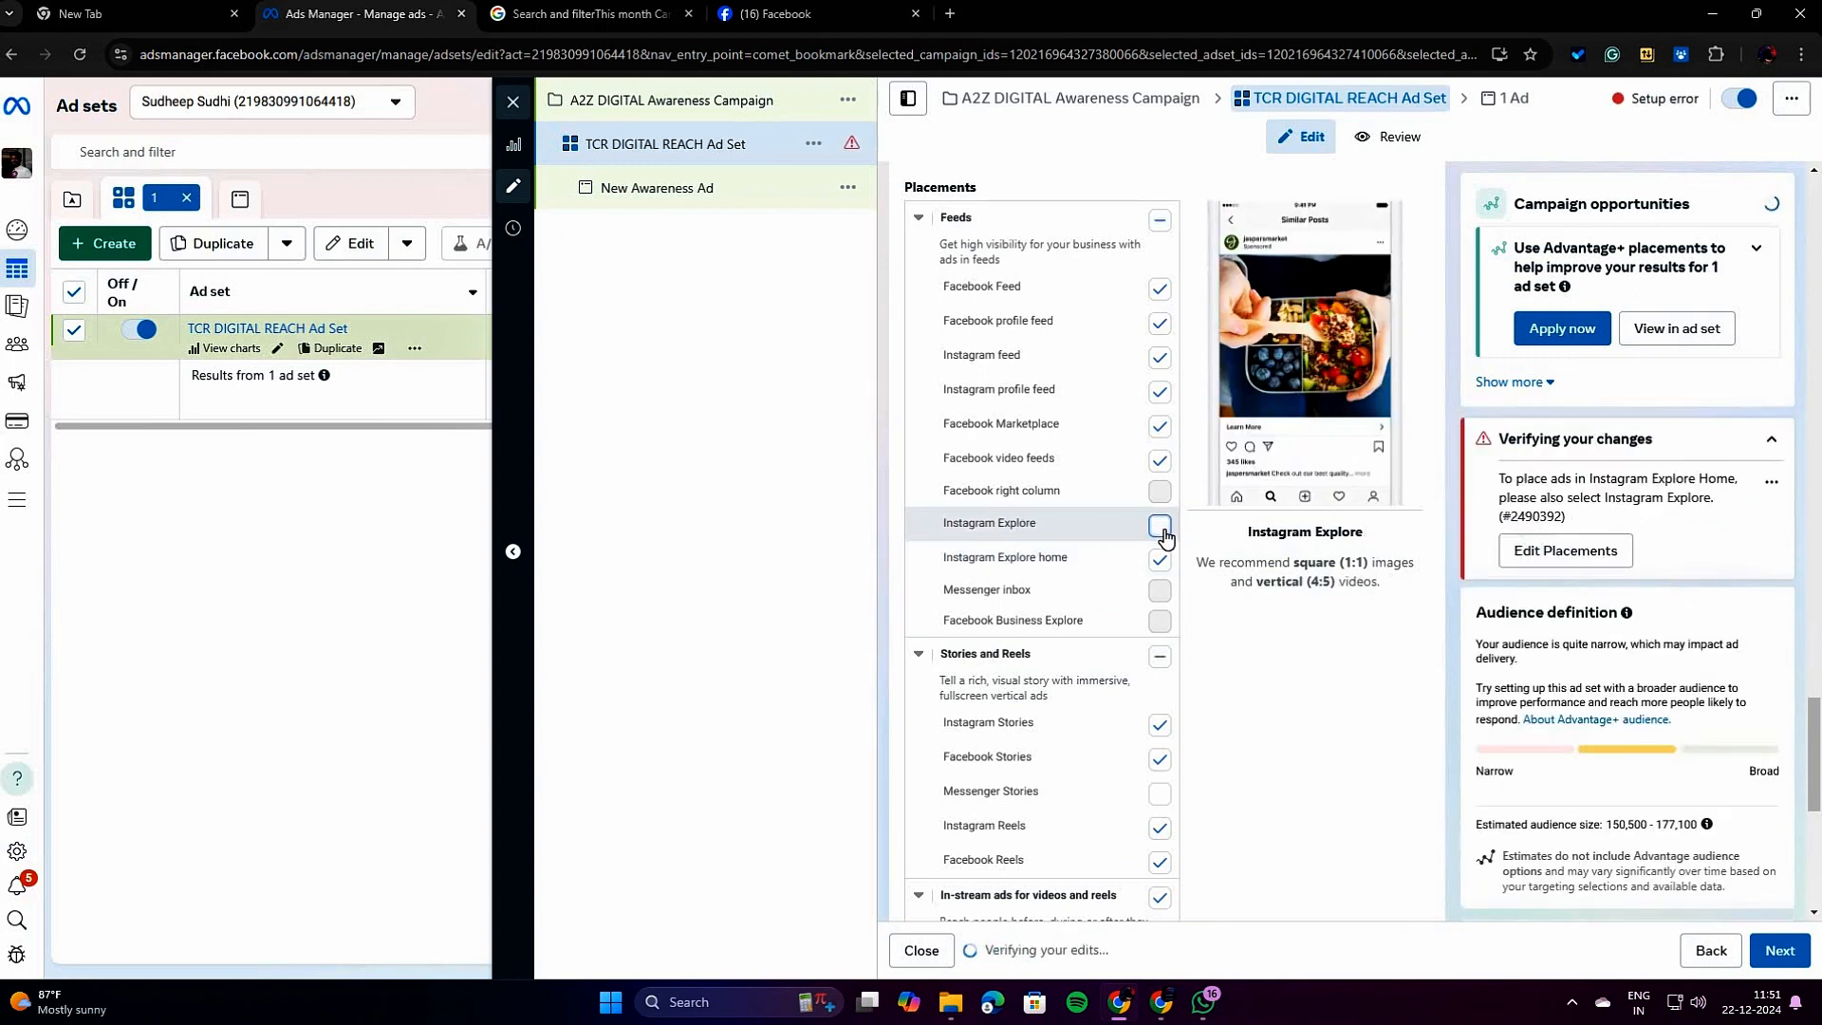
pyautogui.click(1162, 527)
# Return the ad set from manual placements to Advantage+ placements (recommended).
pyautogui.scroll(10, 1044, 664)
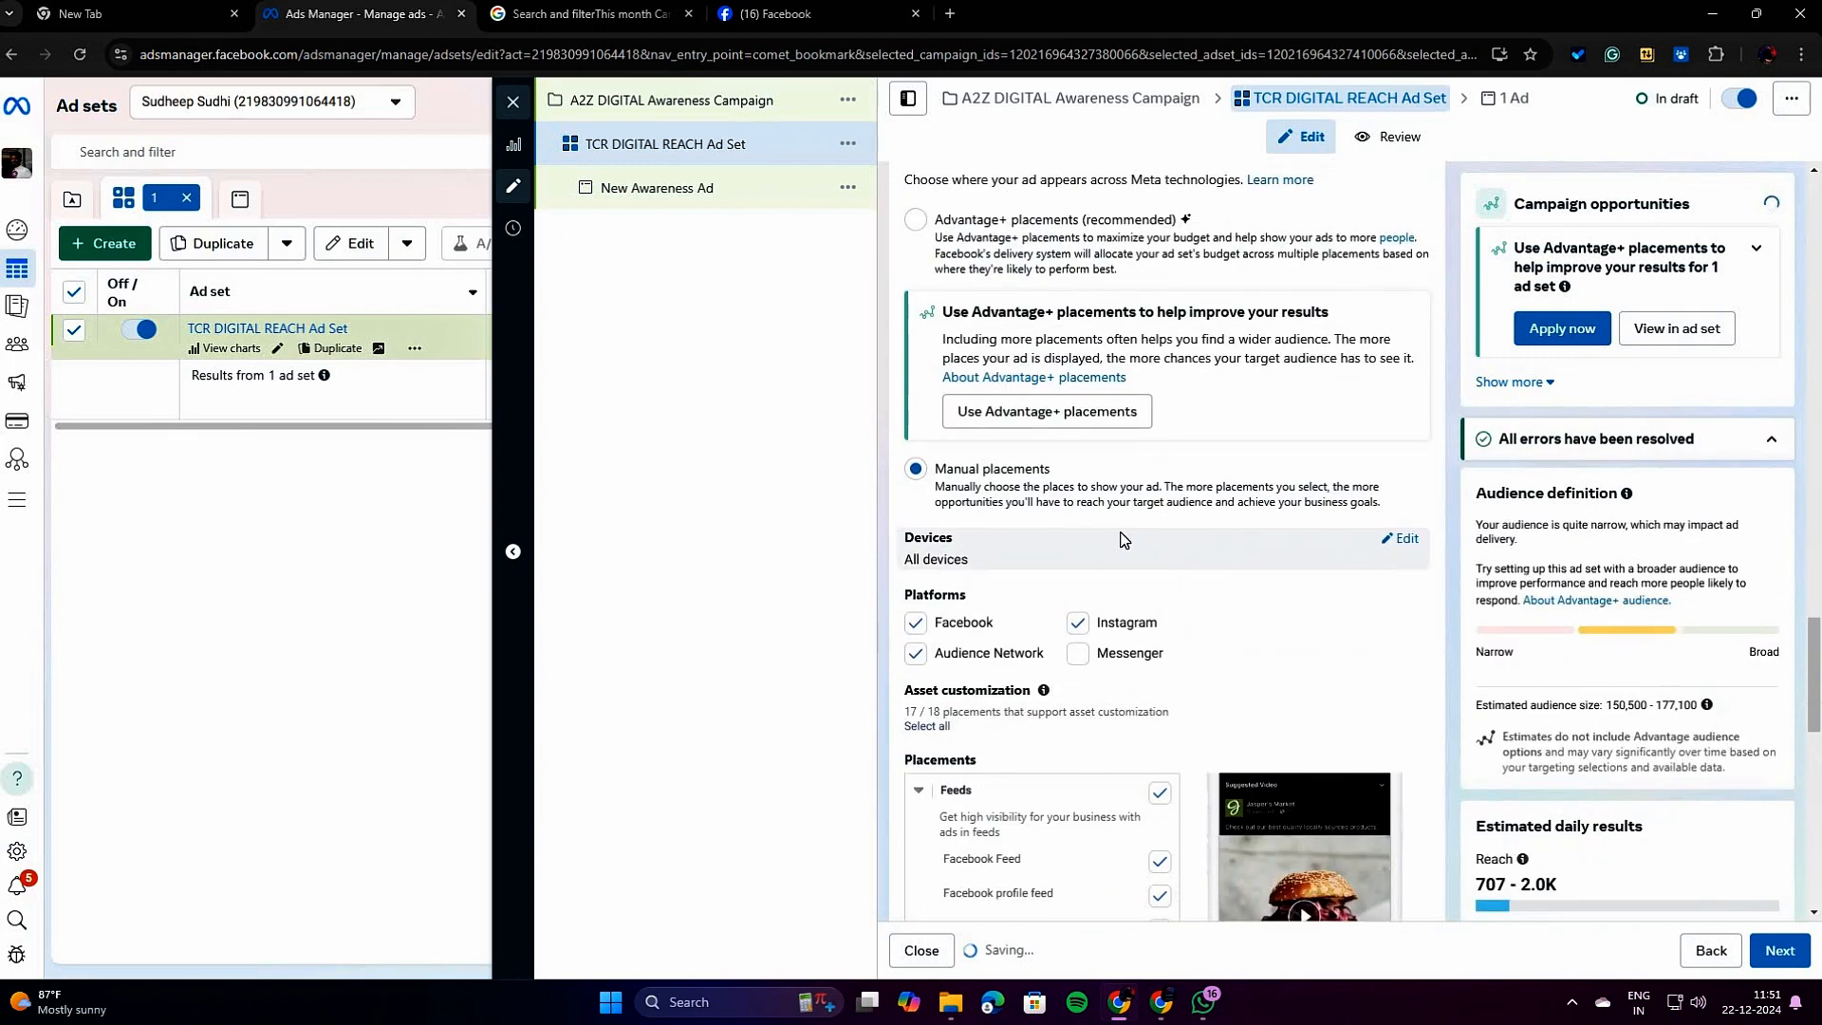
pyautogui.scroll(-2, 973, 808)
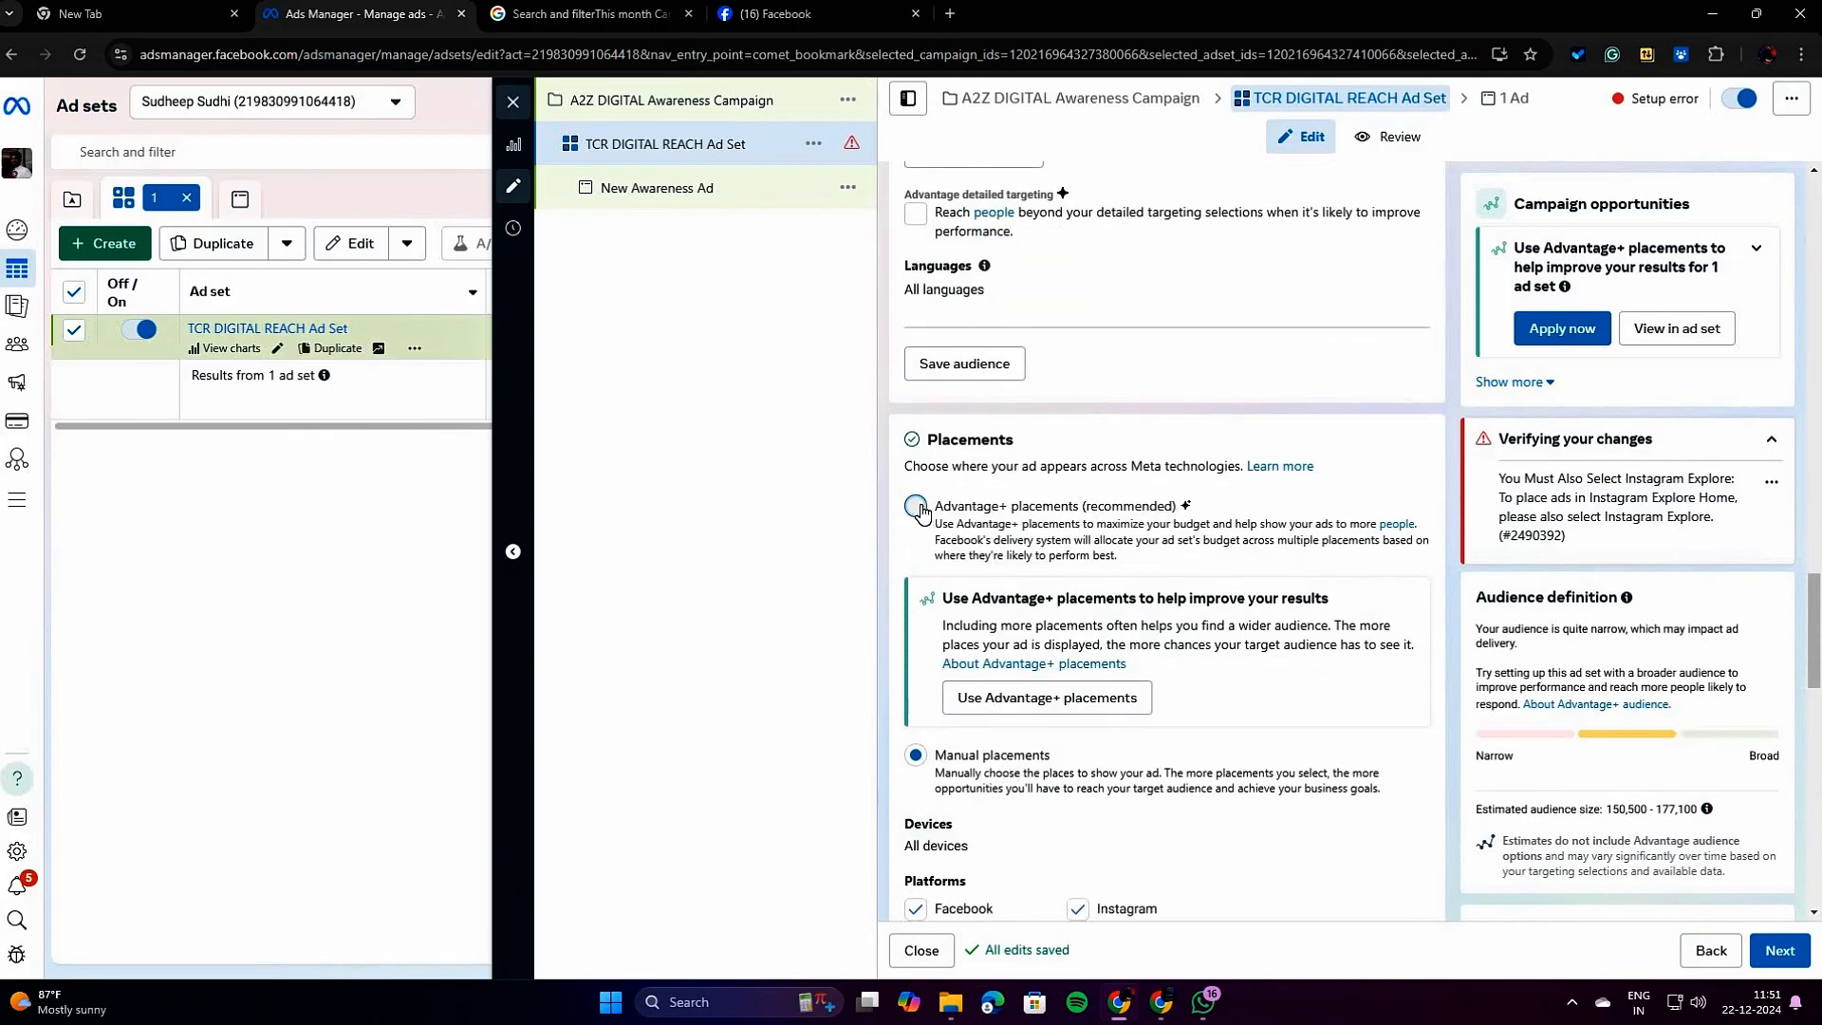
pyautogui.click(915, 506)
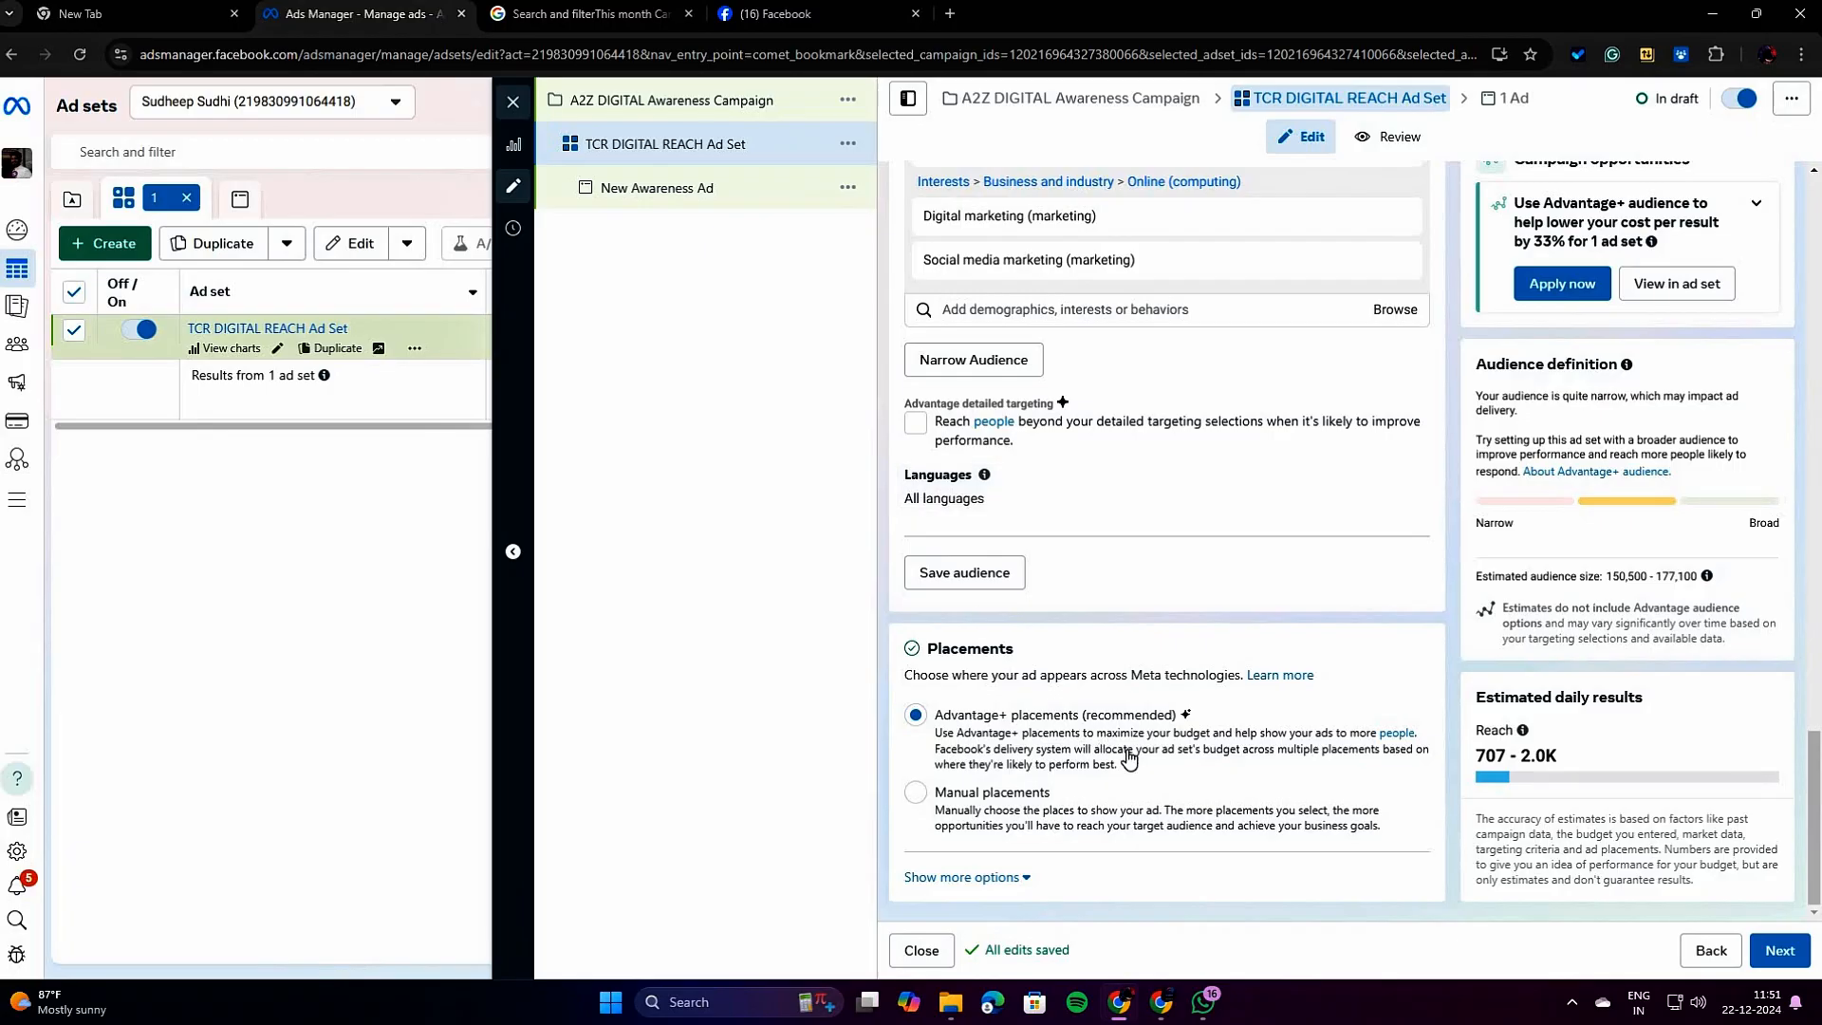
# Continue from the ad set to its ad and rename the ad as DM POSTER Ad.
pyautogui.click(1789, 946)
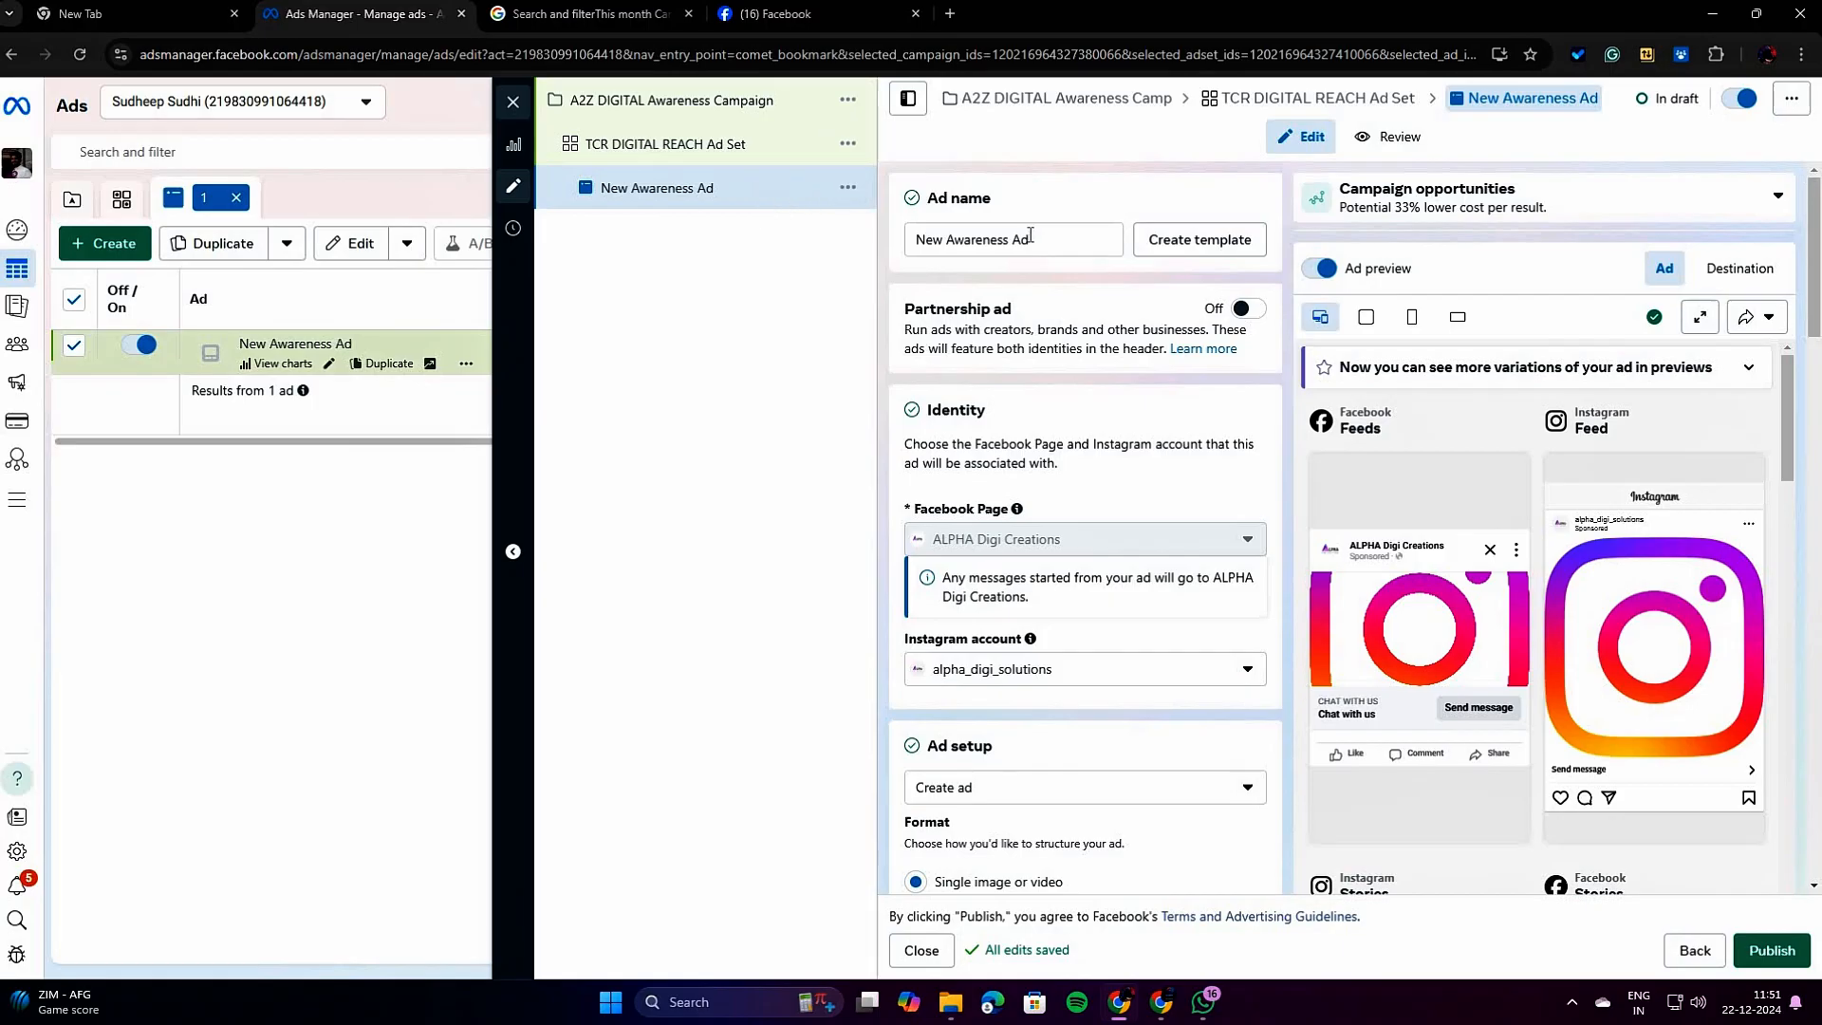
pyautogui.moveTo(1008, 245); pyautogui.dragTo(914, 254)
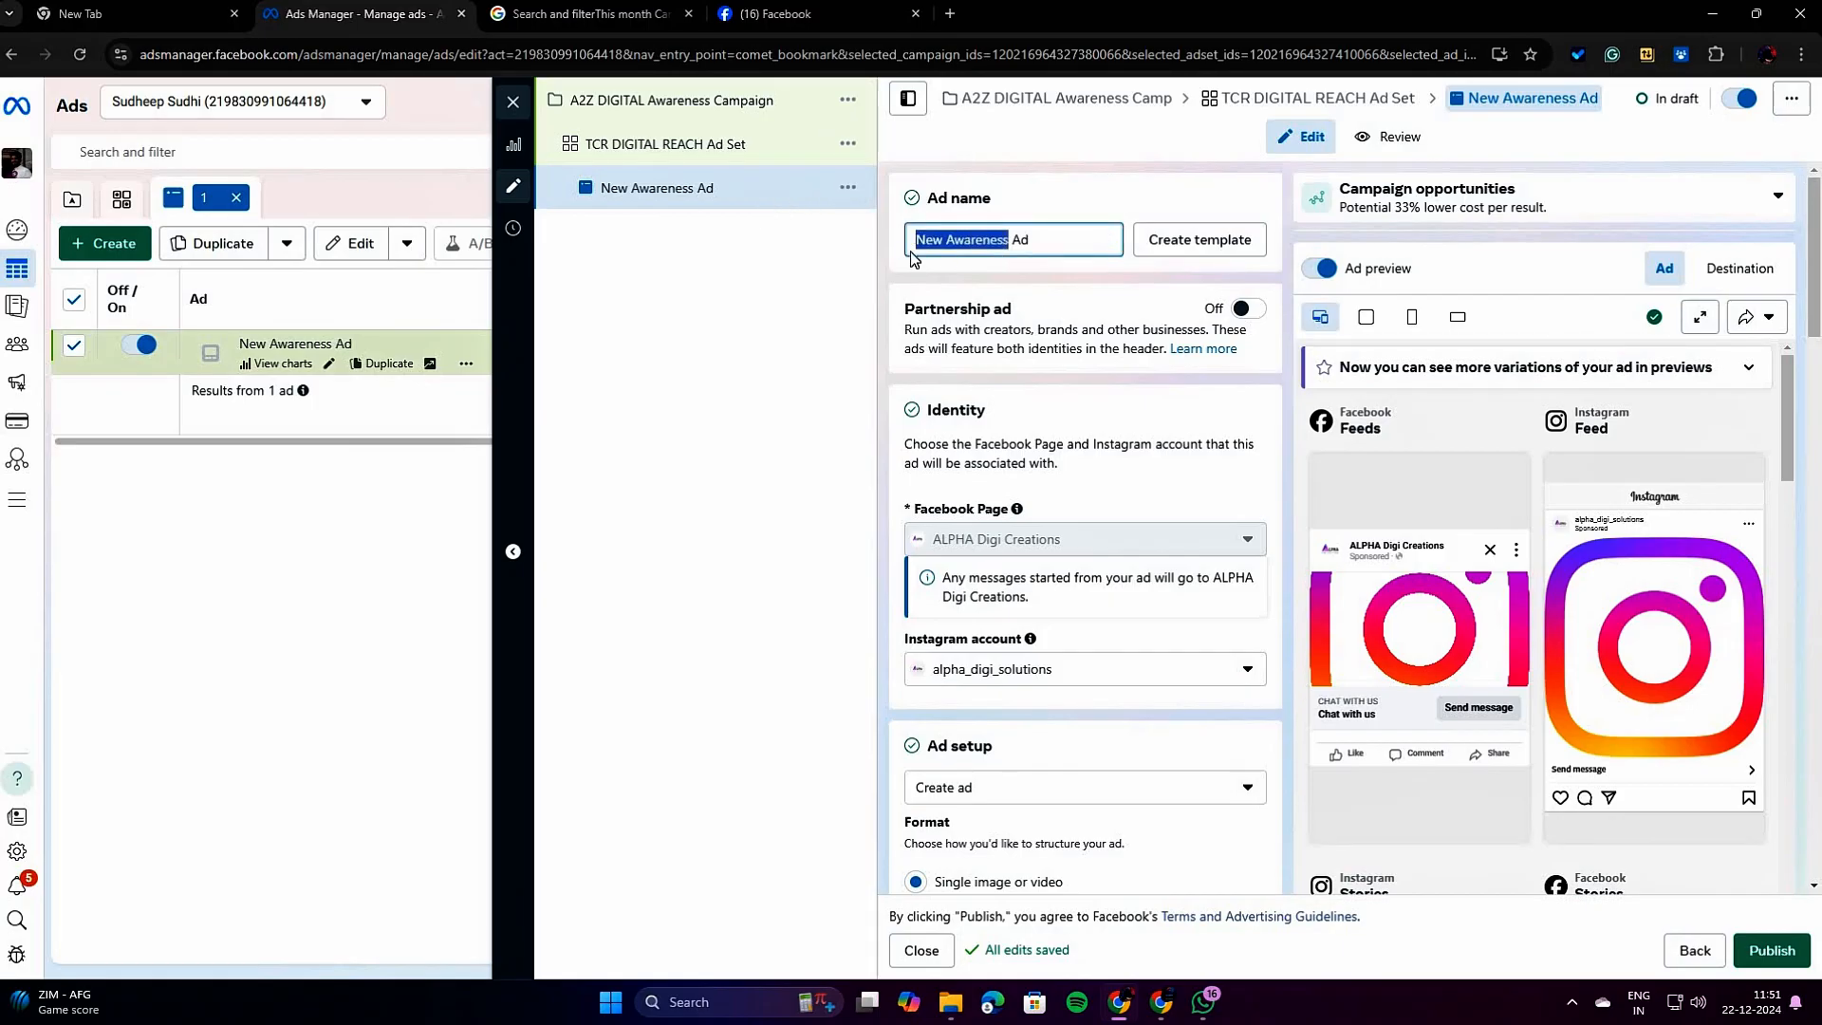
pyautogui.write('D')
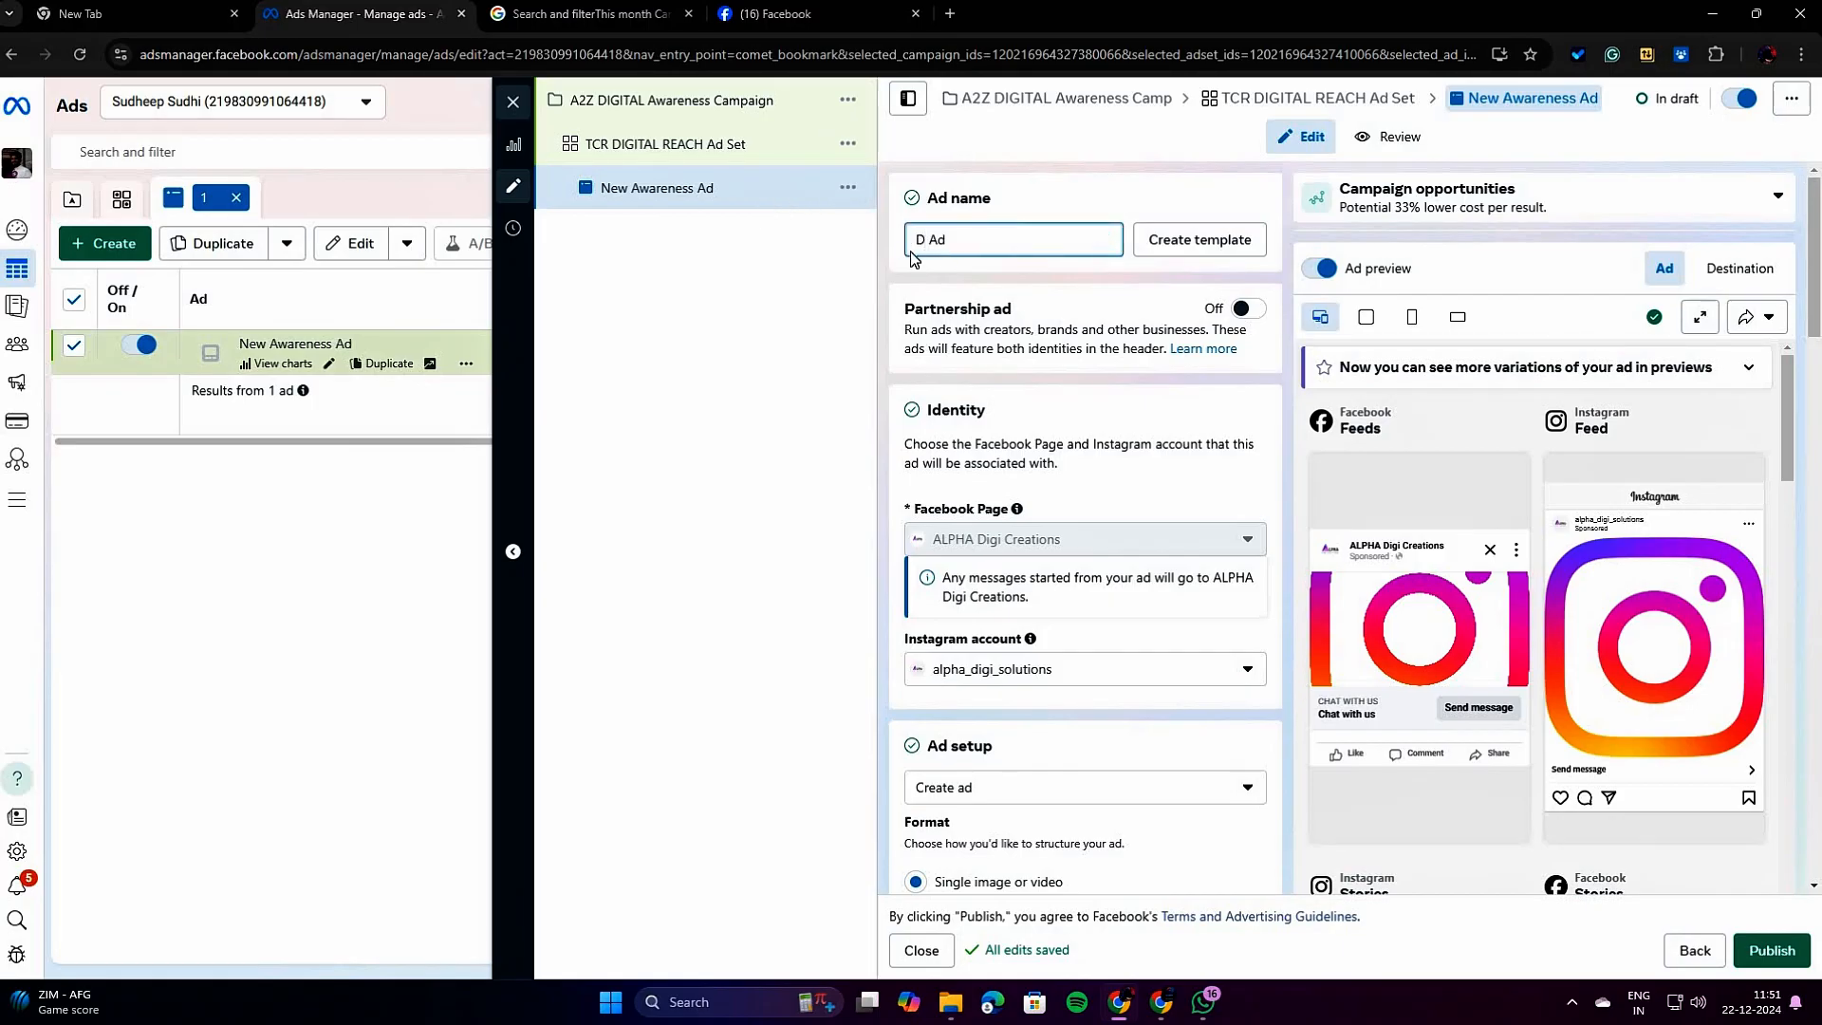
pyautogui.write('M POS')
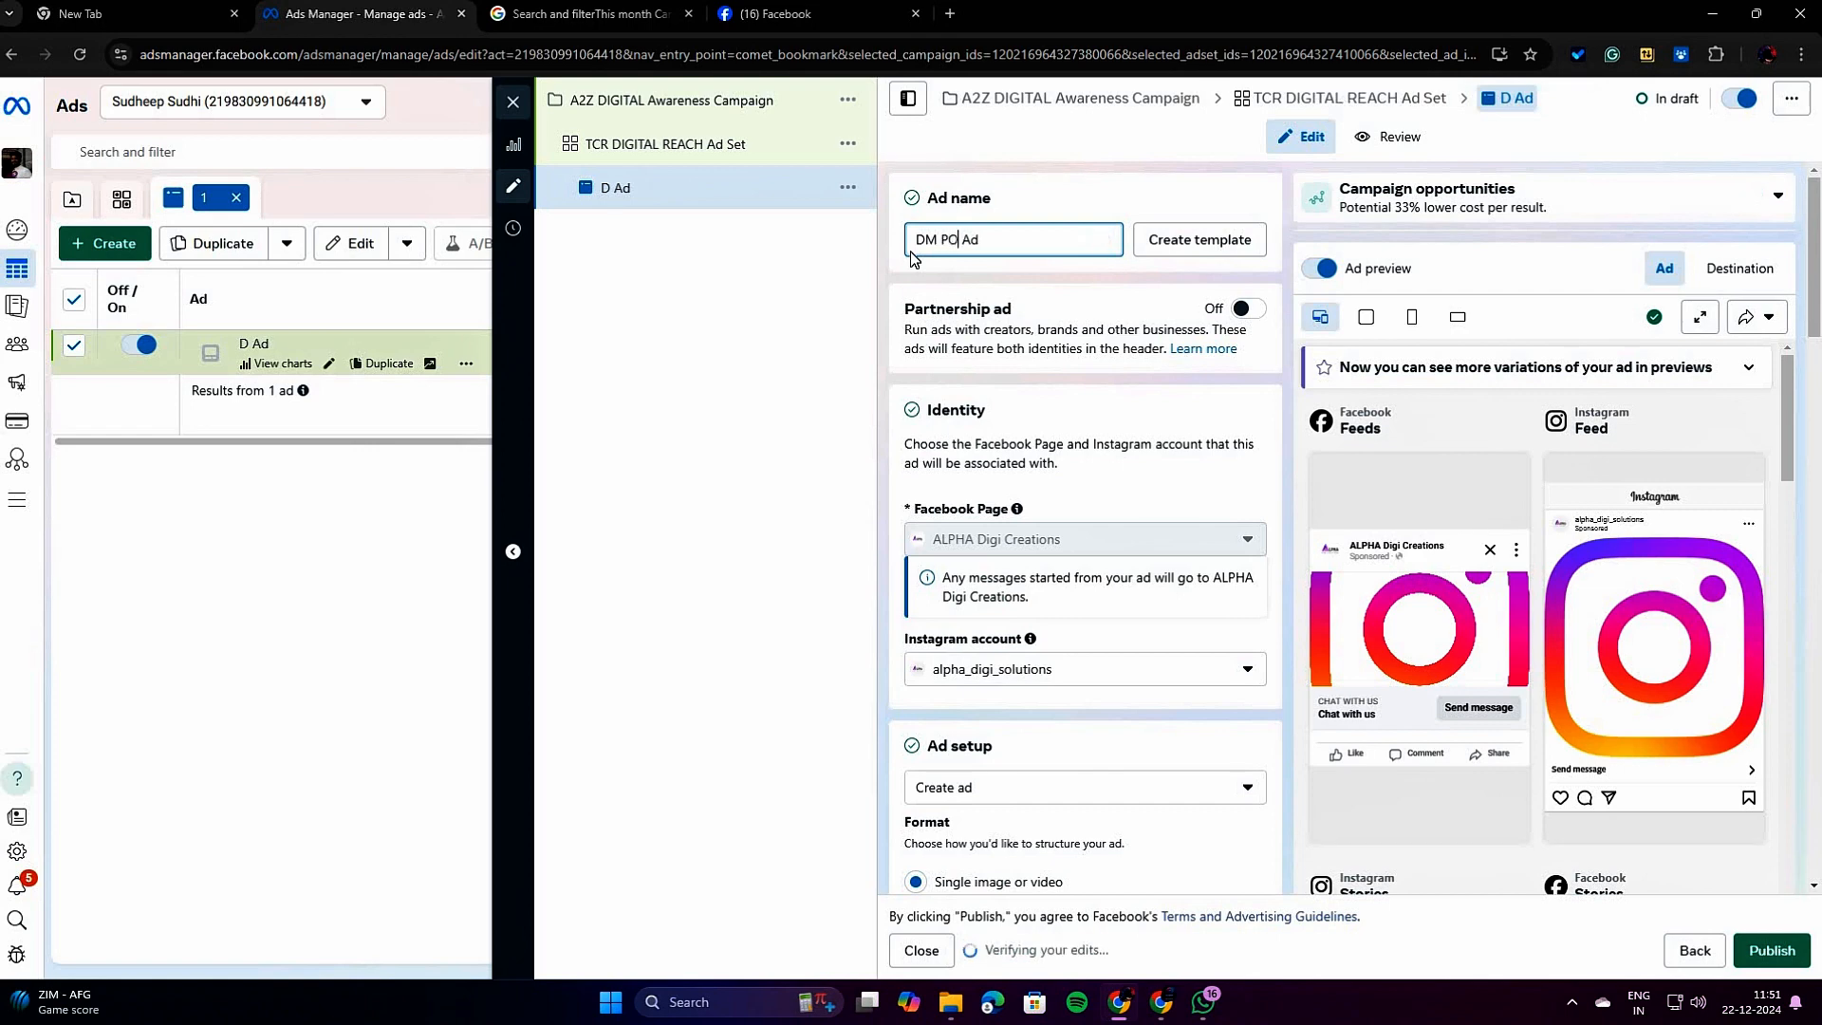
pyautogui.write('TER')
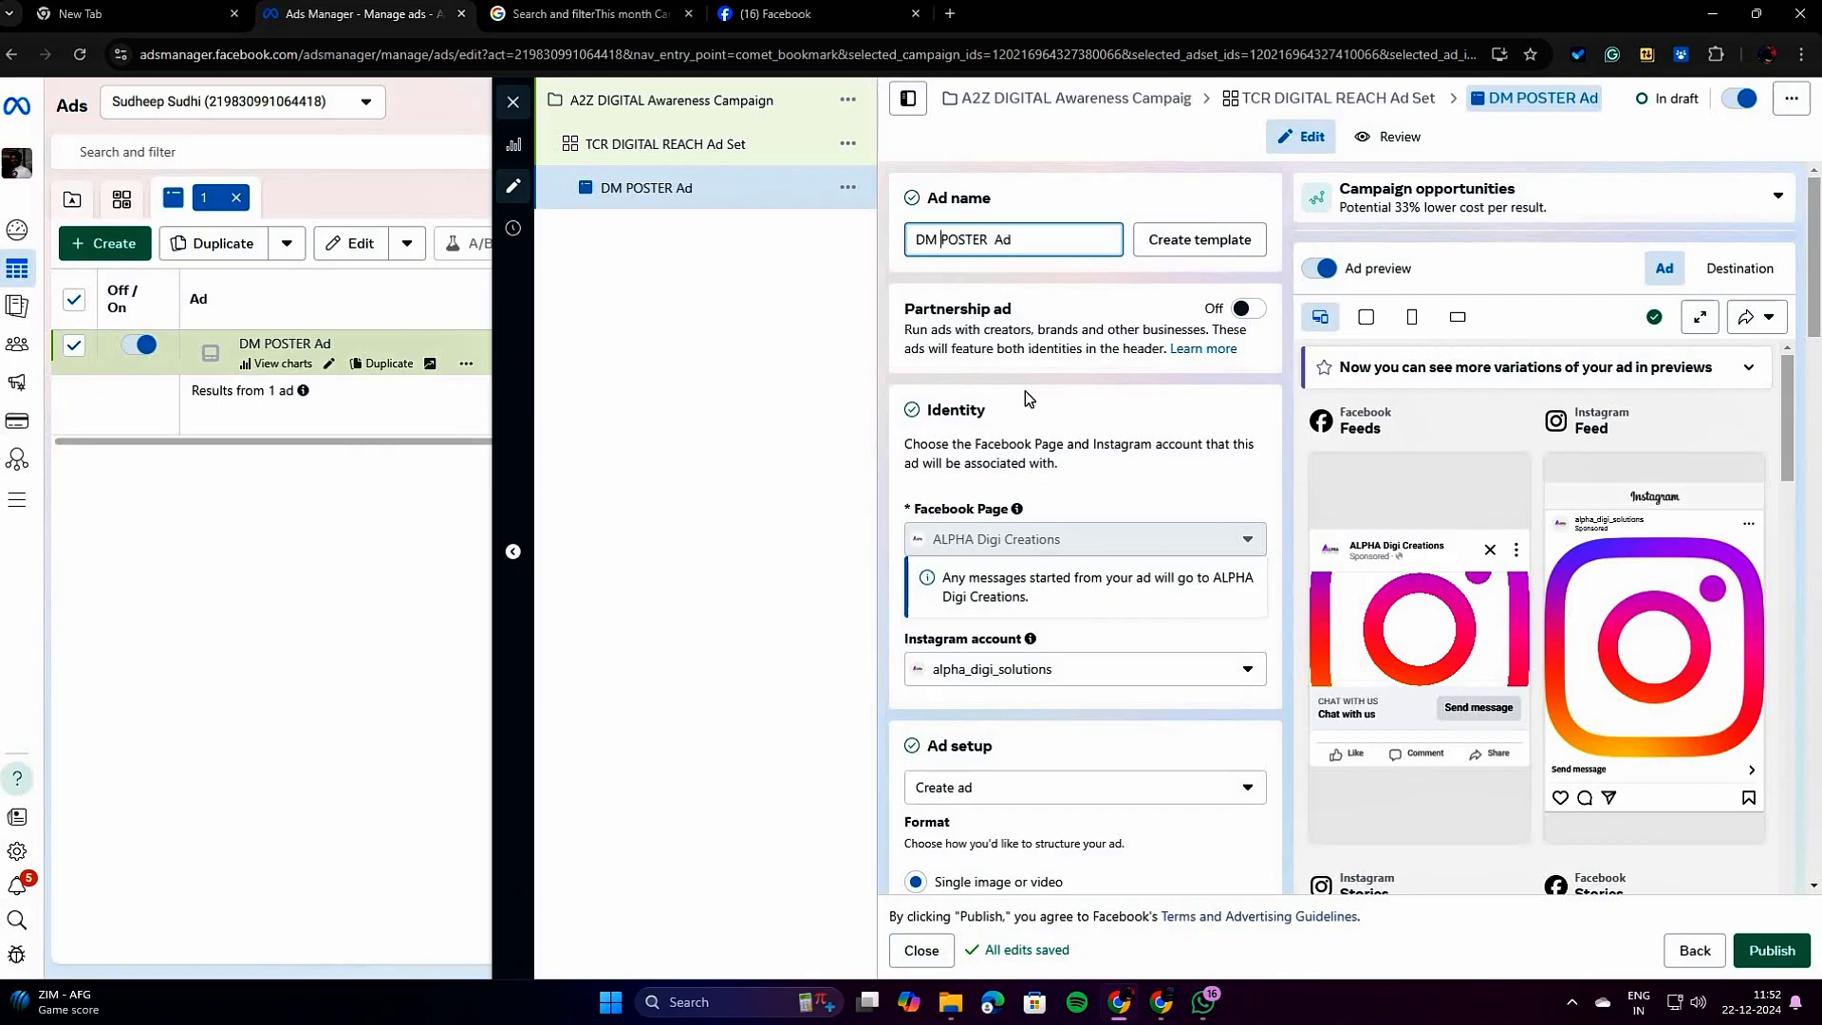
# Review the ad's identity, the ad setup choices and the format options, keeping Create ad as the setup method.
pyautogui.scroll(-2, 1026, 409)
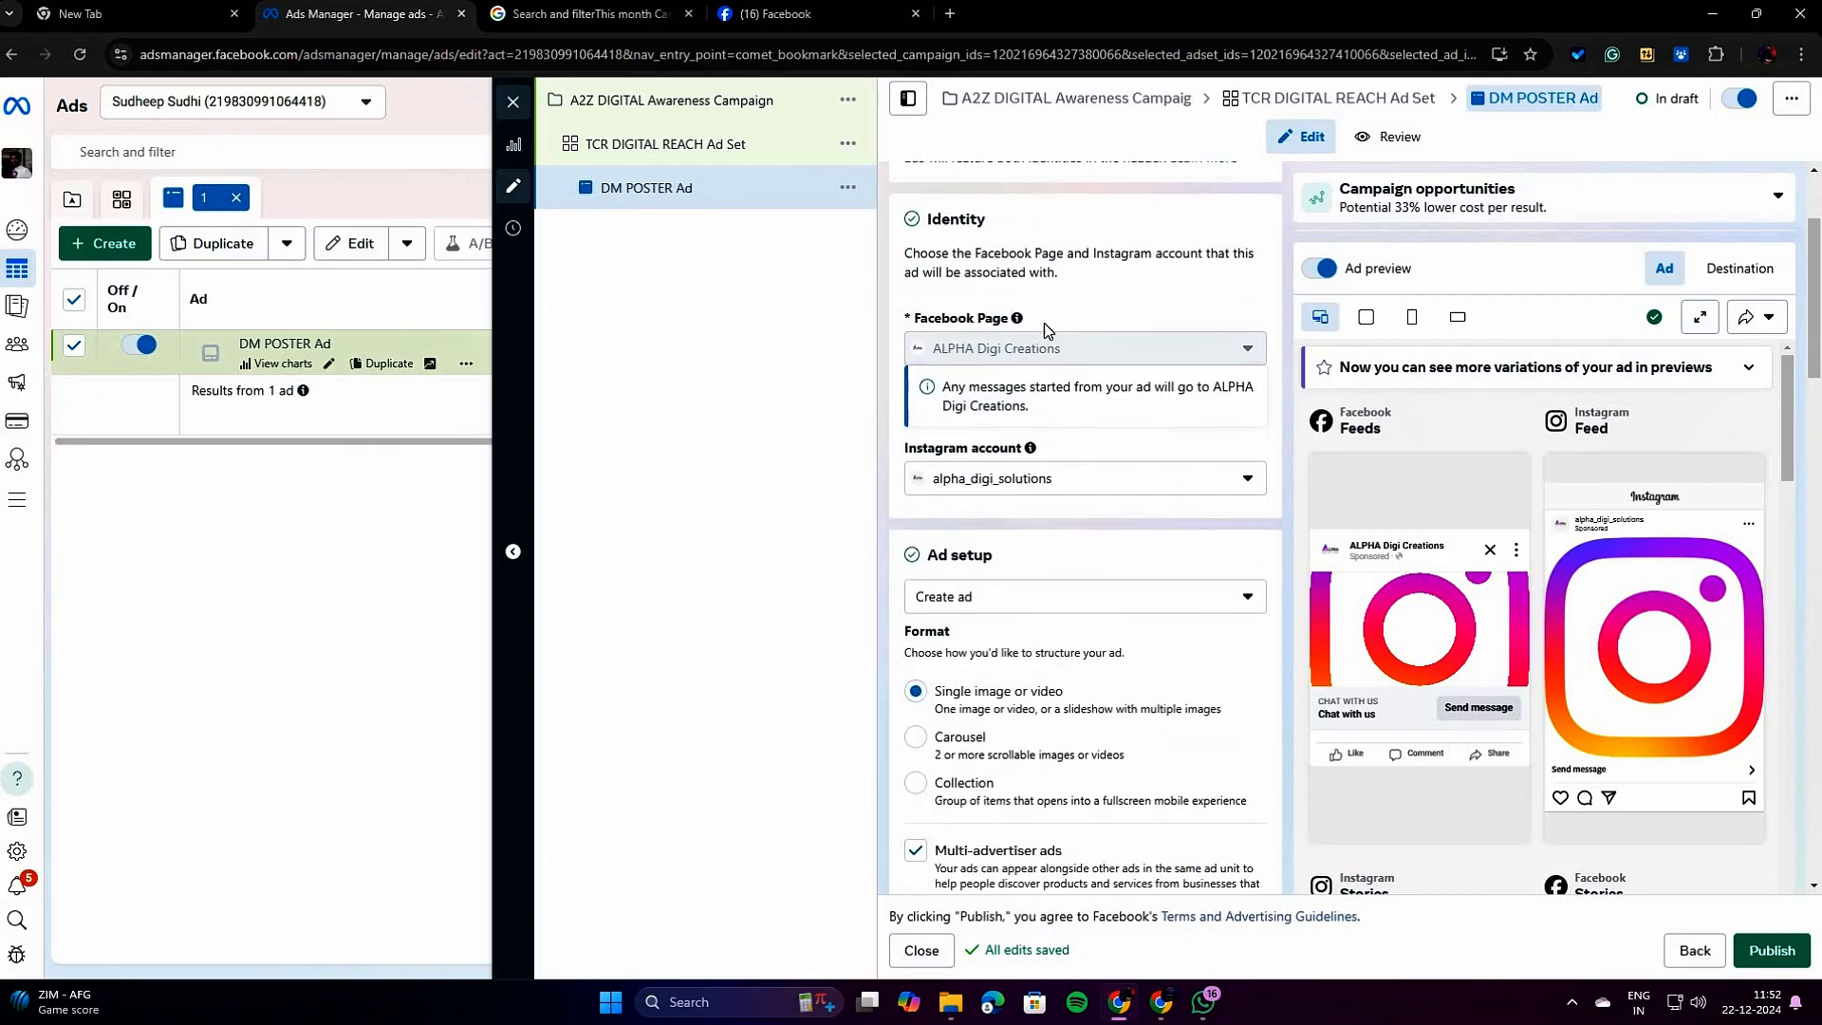
pyautogui.scroll(-4, 1037, 415)
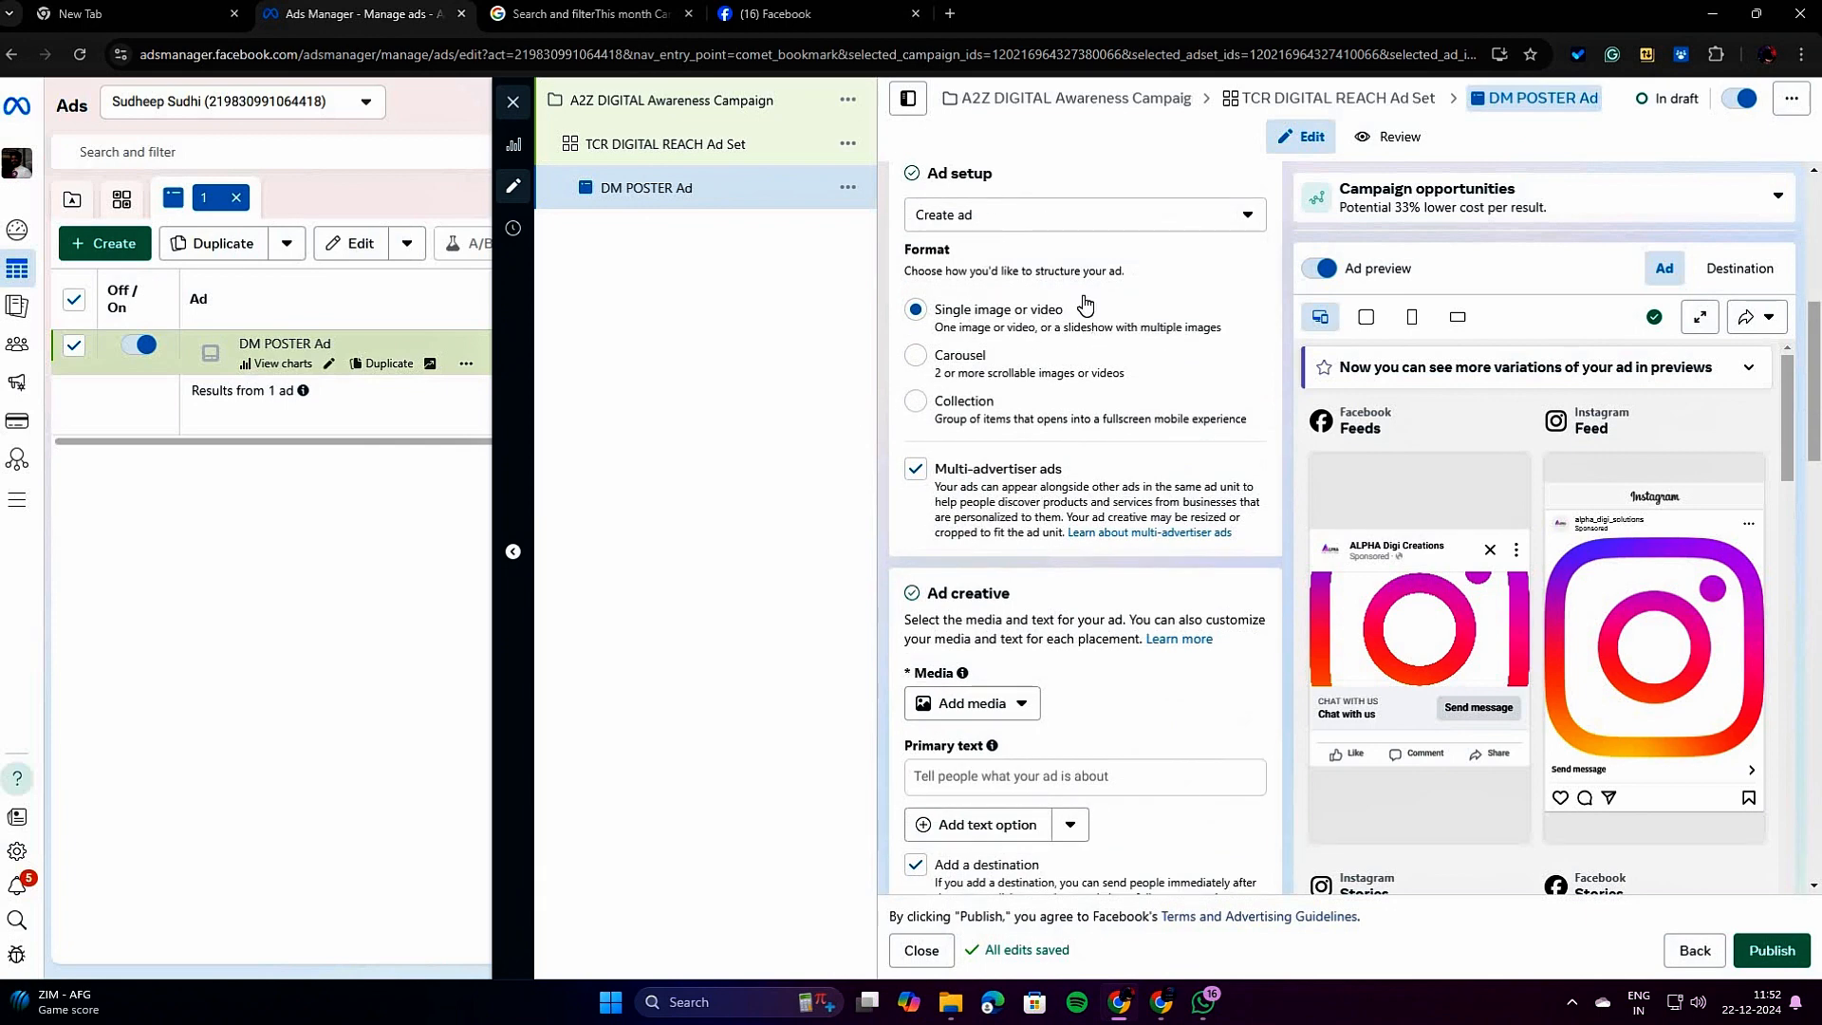
pyautogui.scroll(2, 1081, 301)
pyautogui.click(1012, 405)
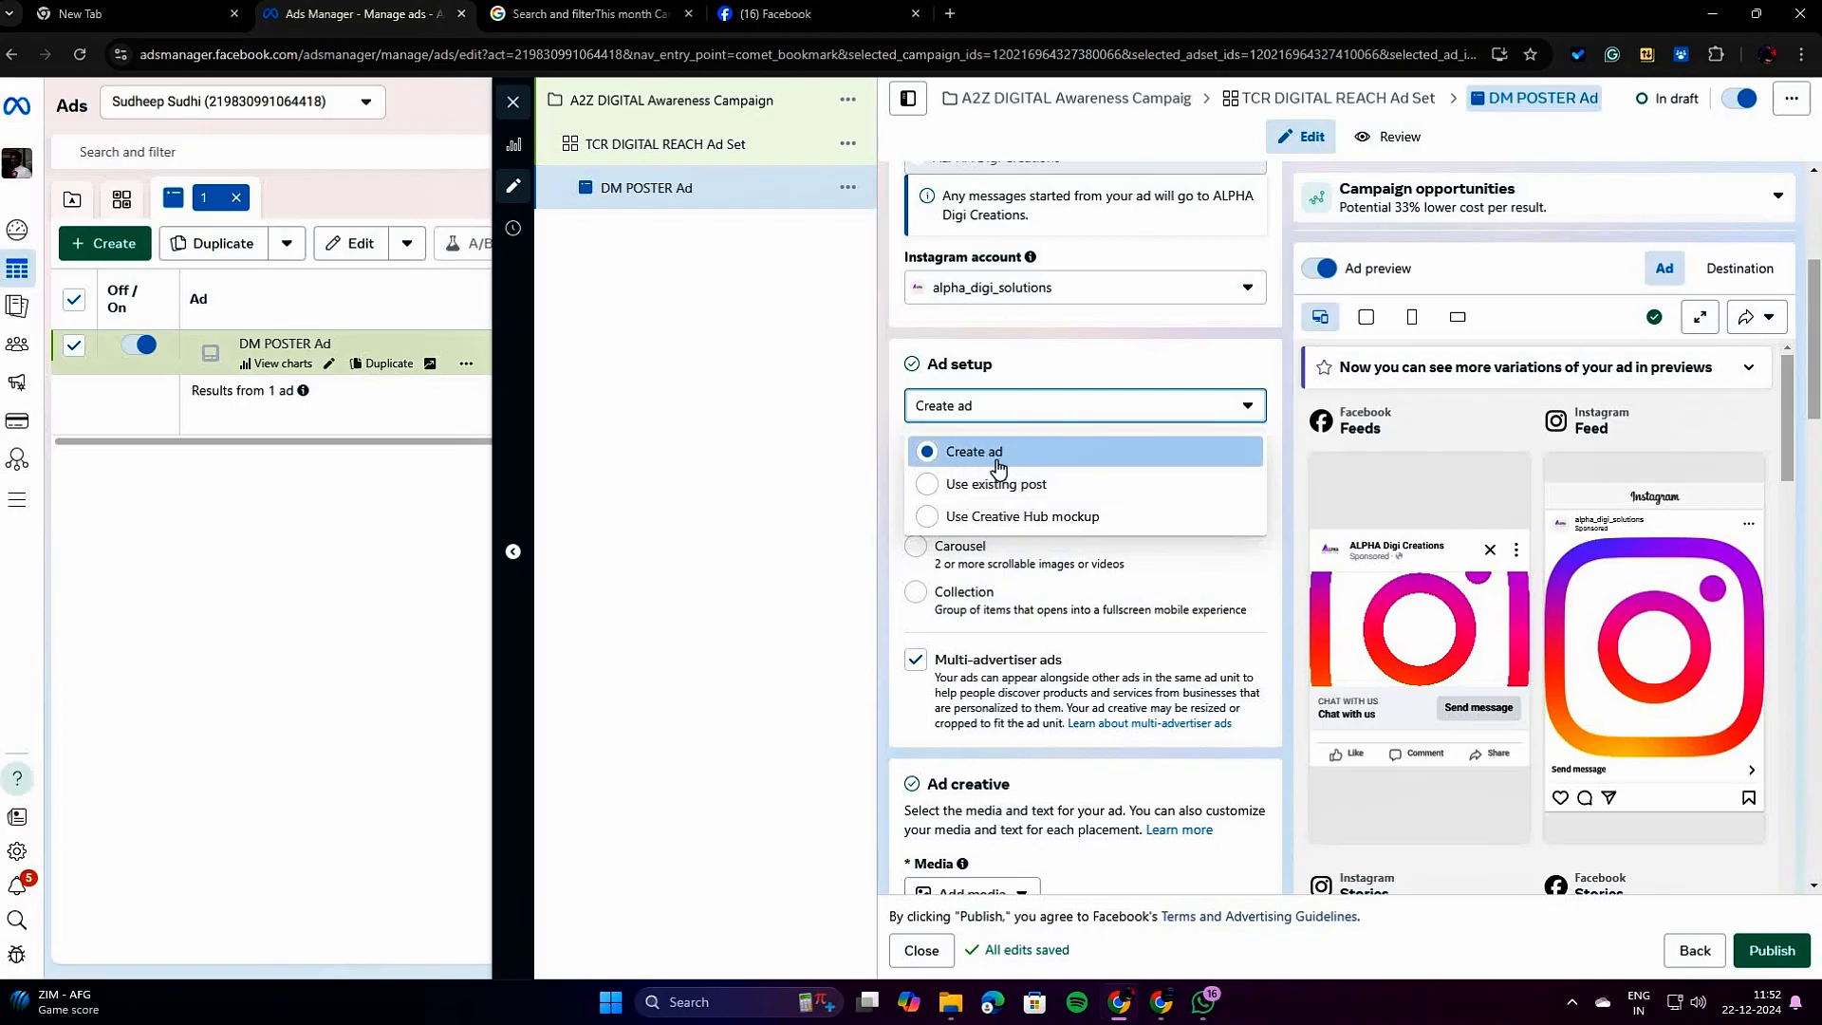
pyautogui.click(998, 469)
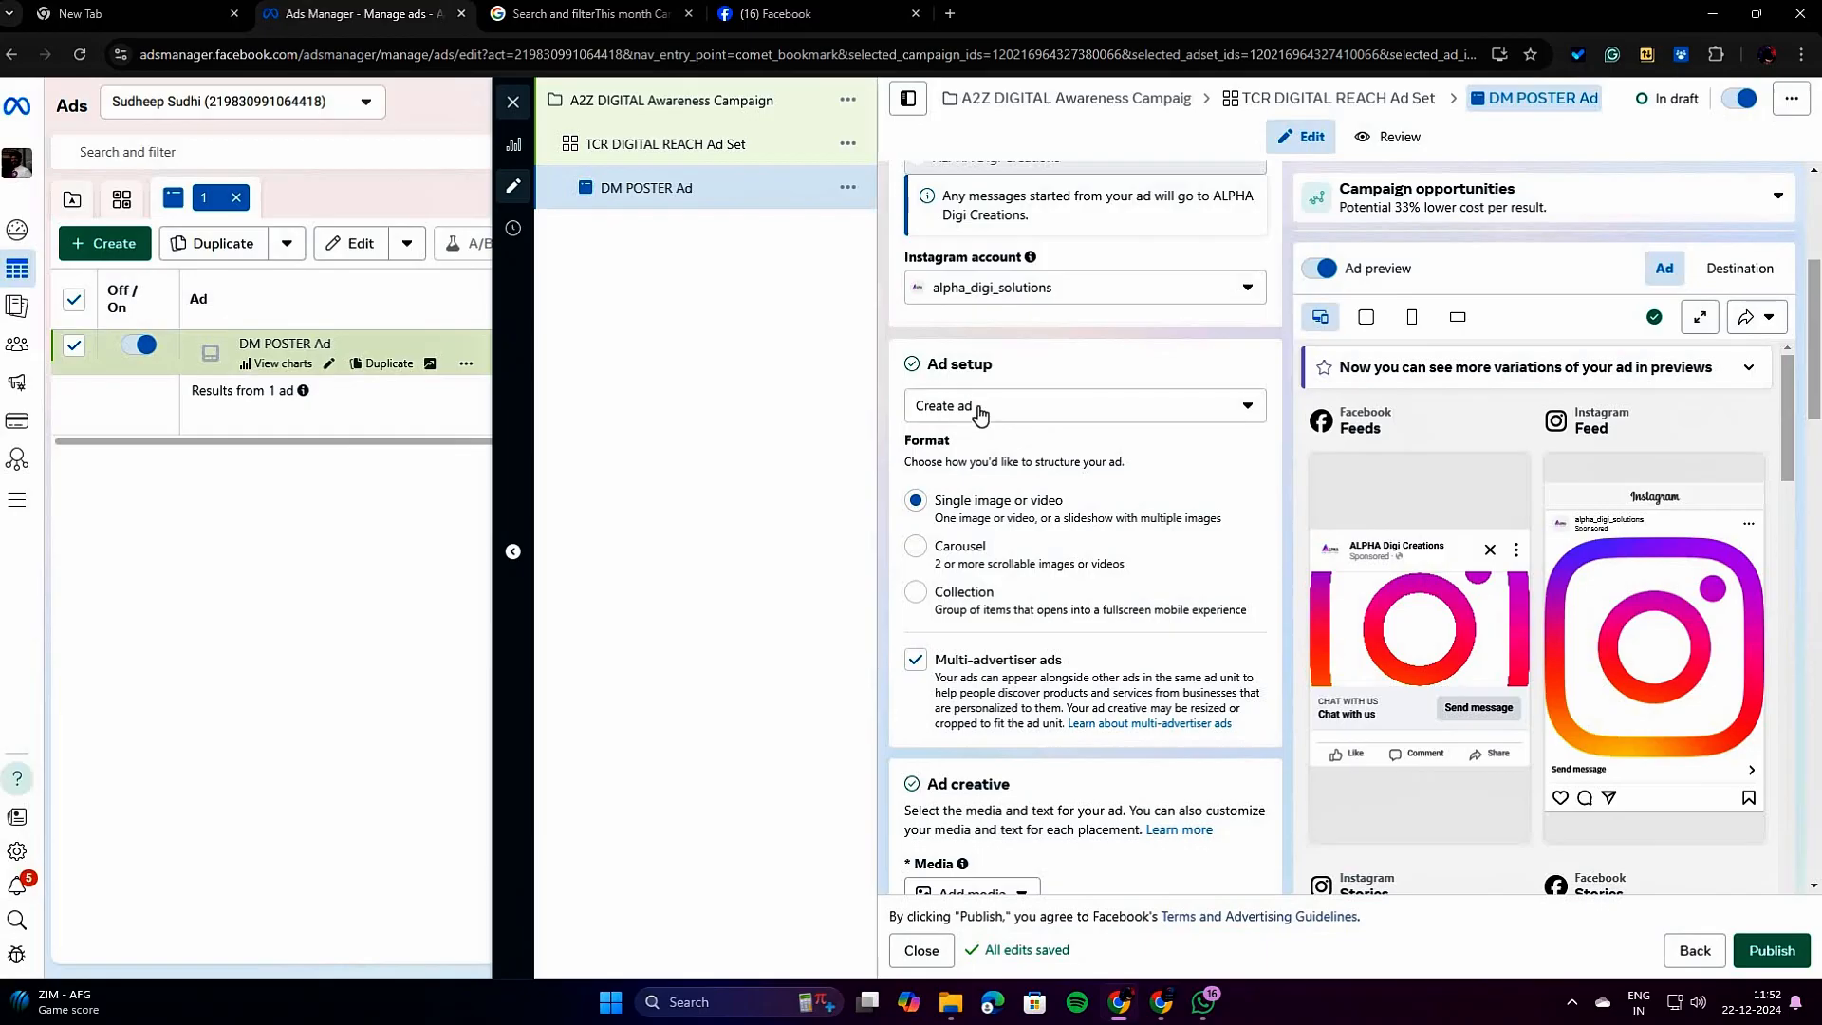
pyautogui.click(1028, 419)
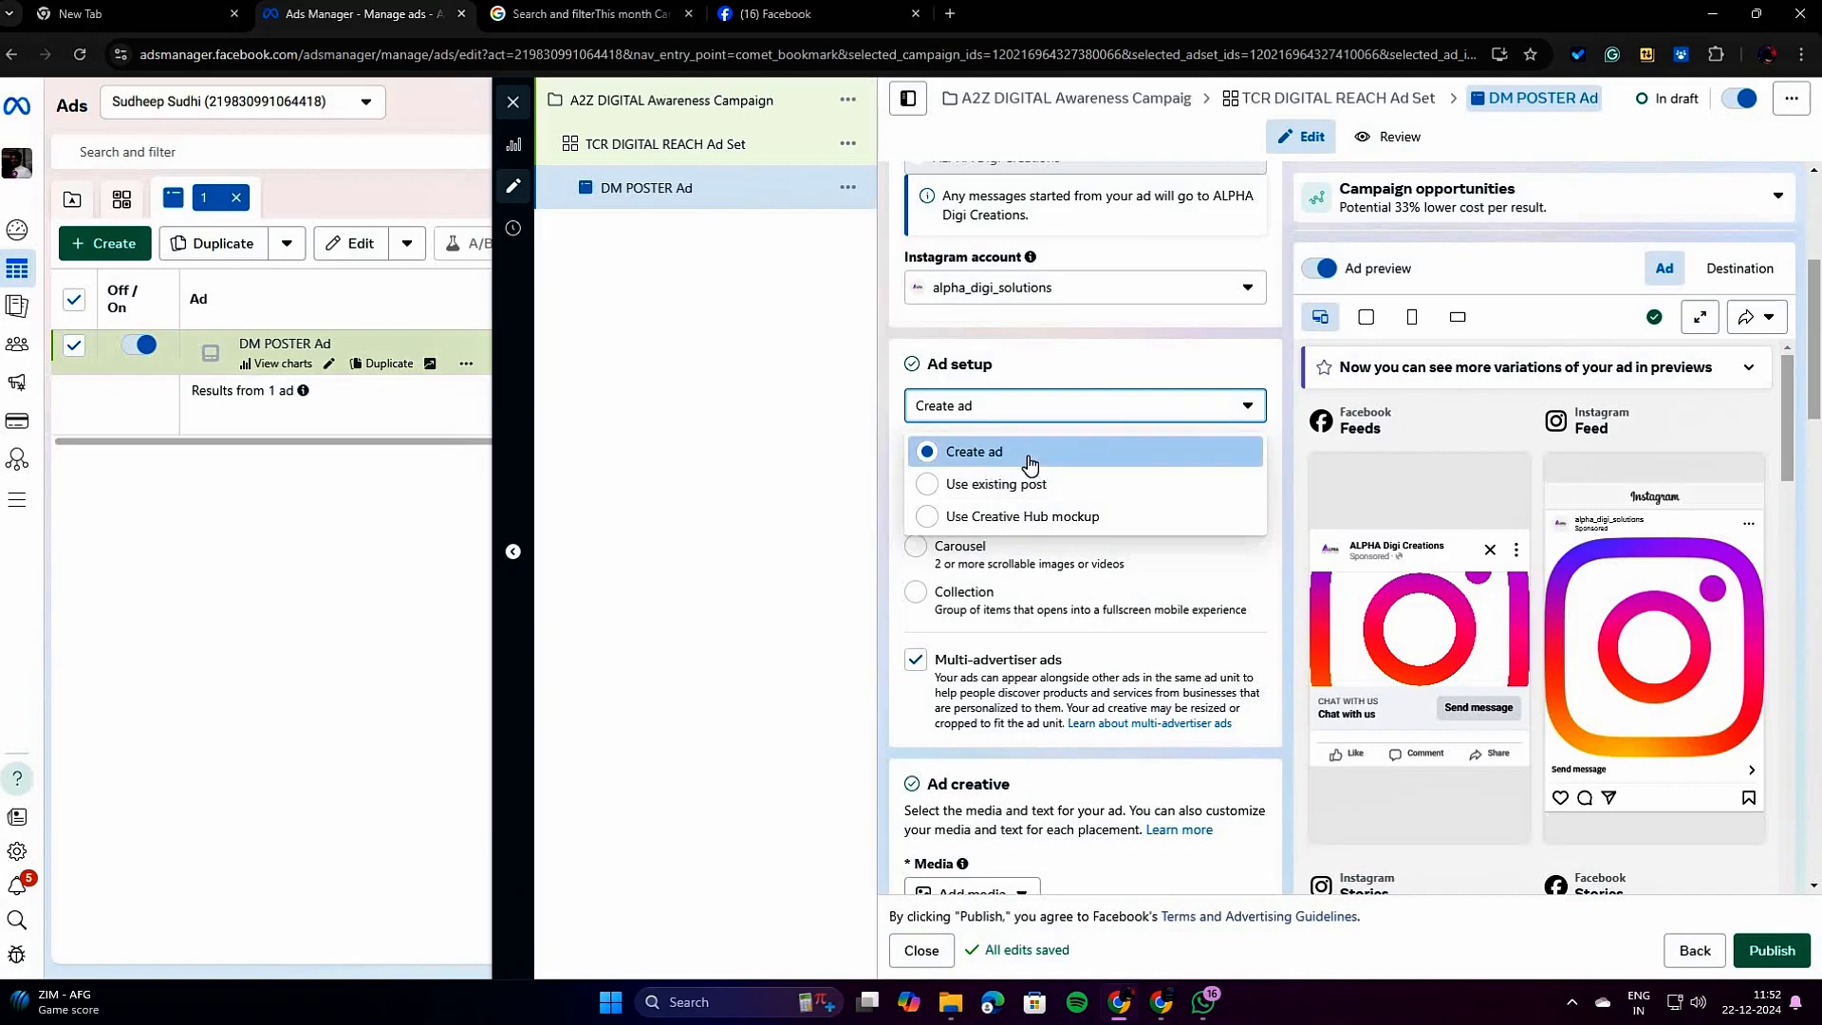
pyautogui.click(1028, 456)
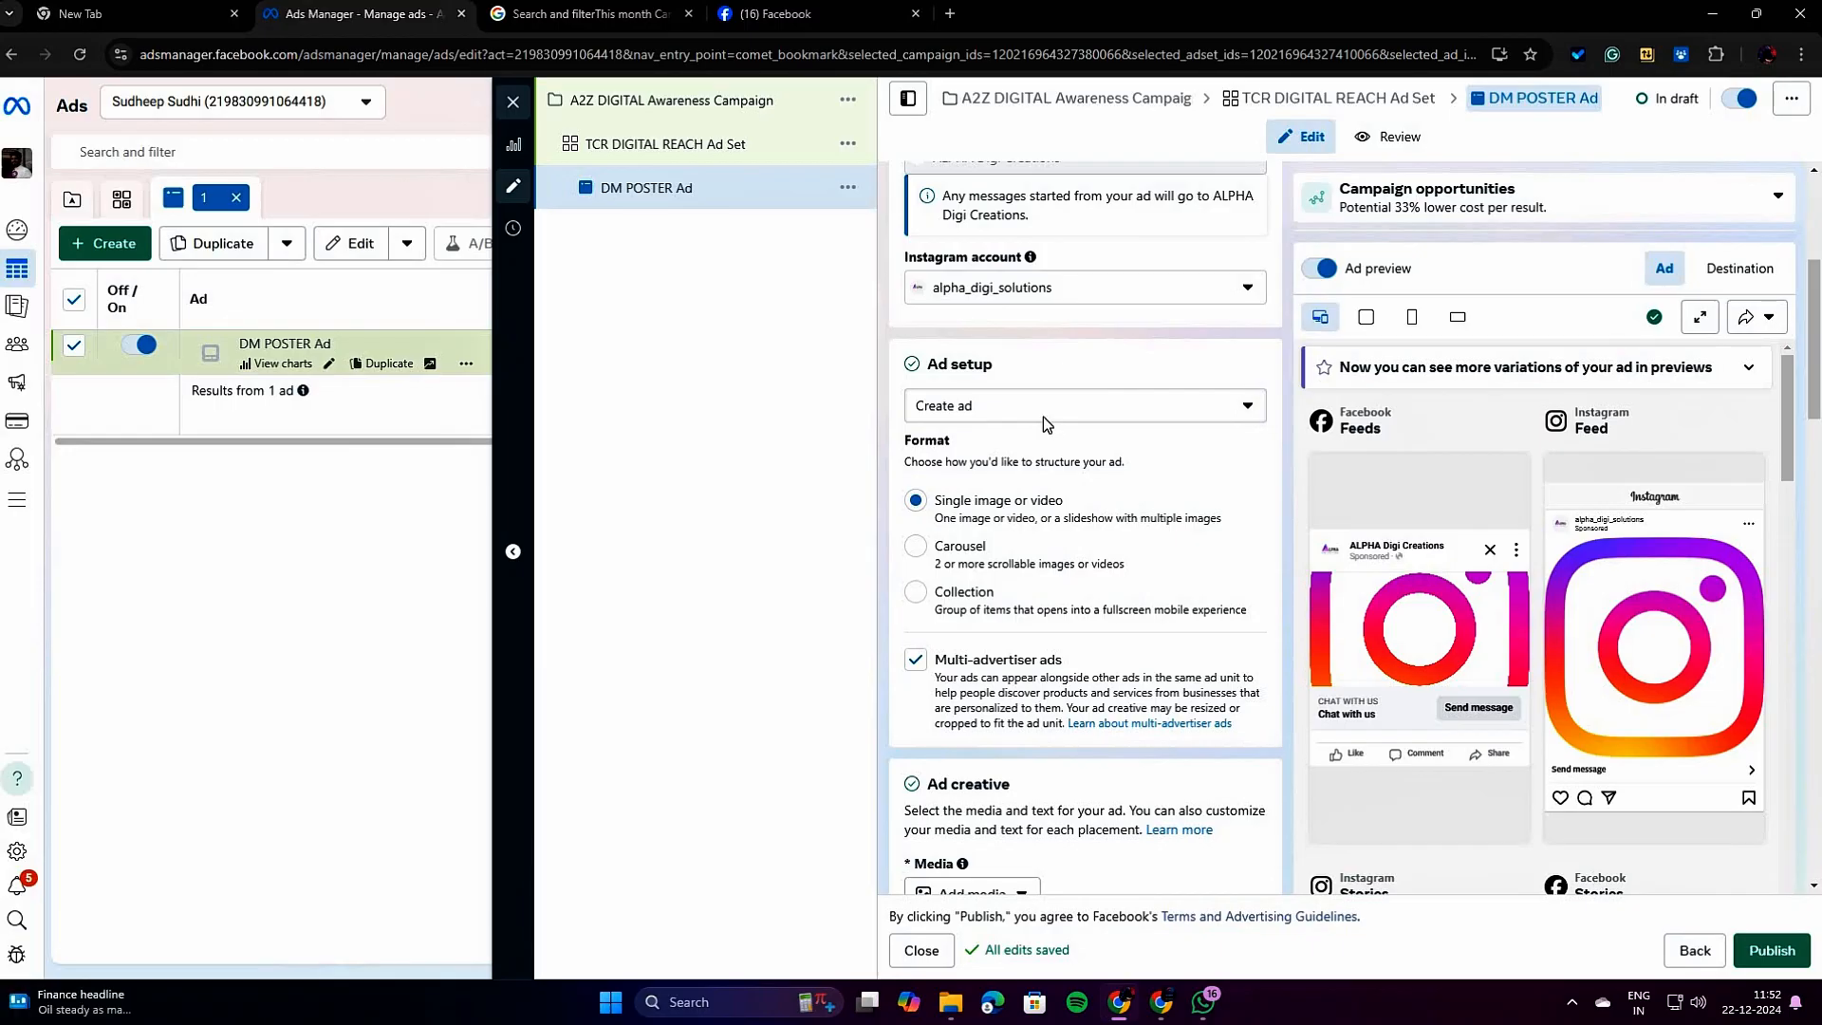
pyautogui.scroll(-1, 1047, 424)
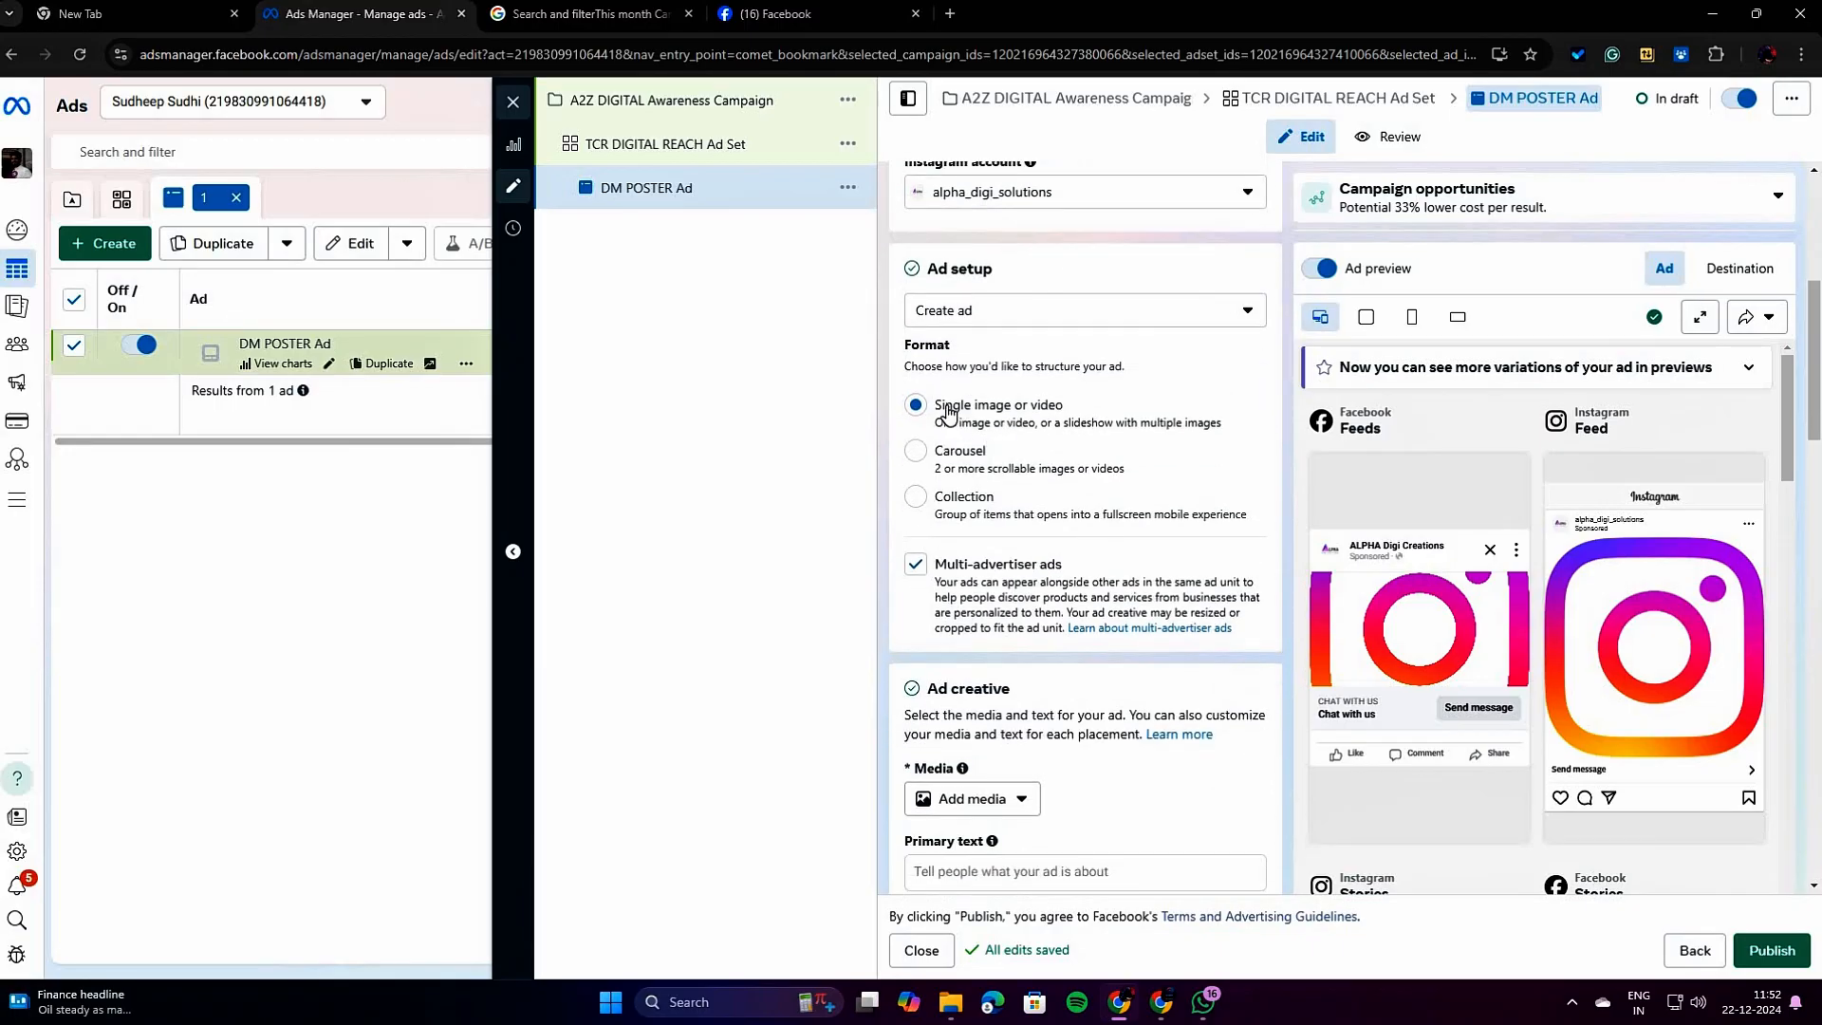
pyautogui.moveTo(944, 408); pyautogui.dragTo(1055, 410)
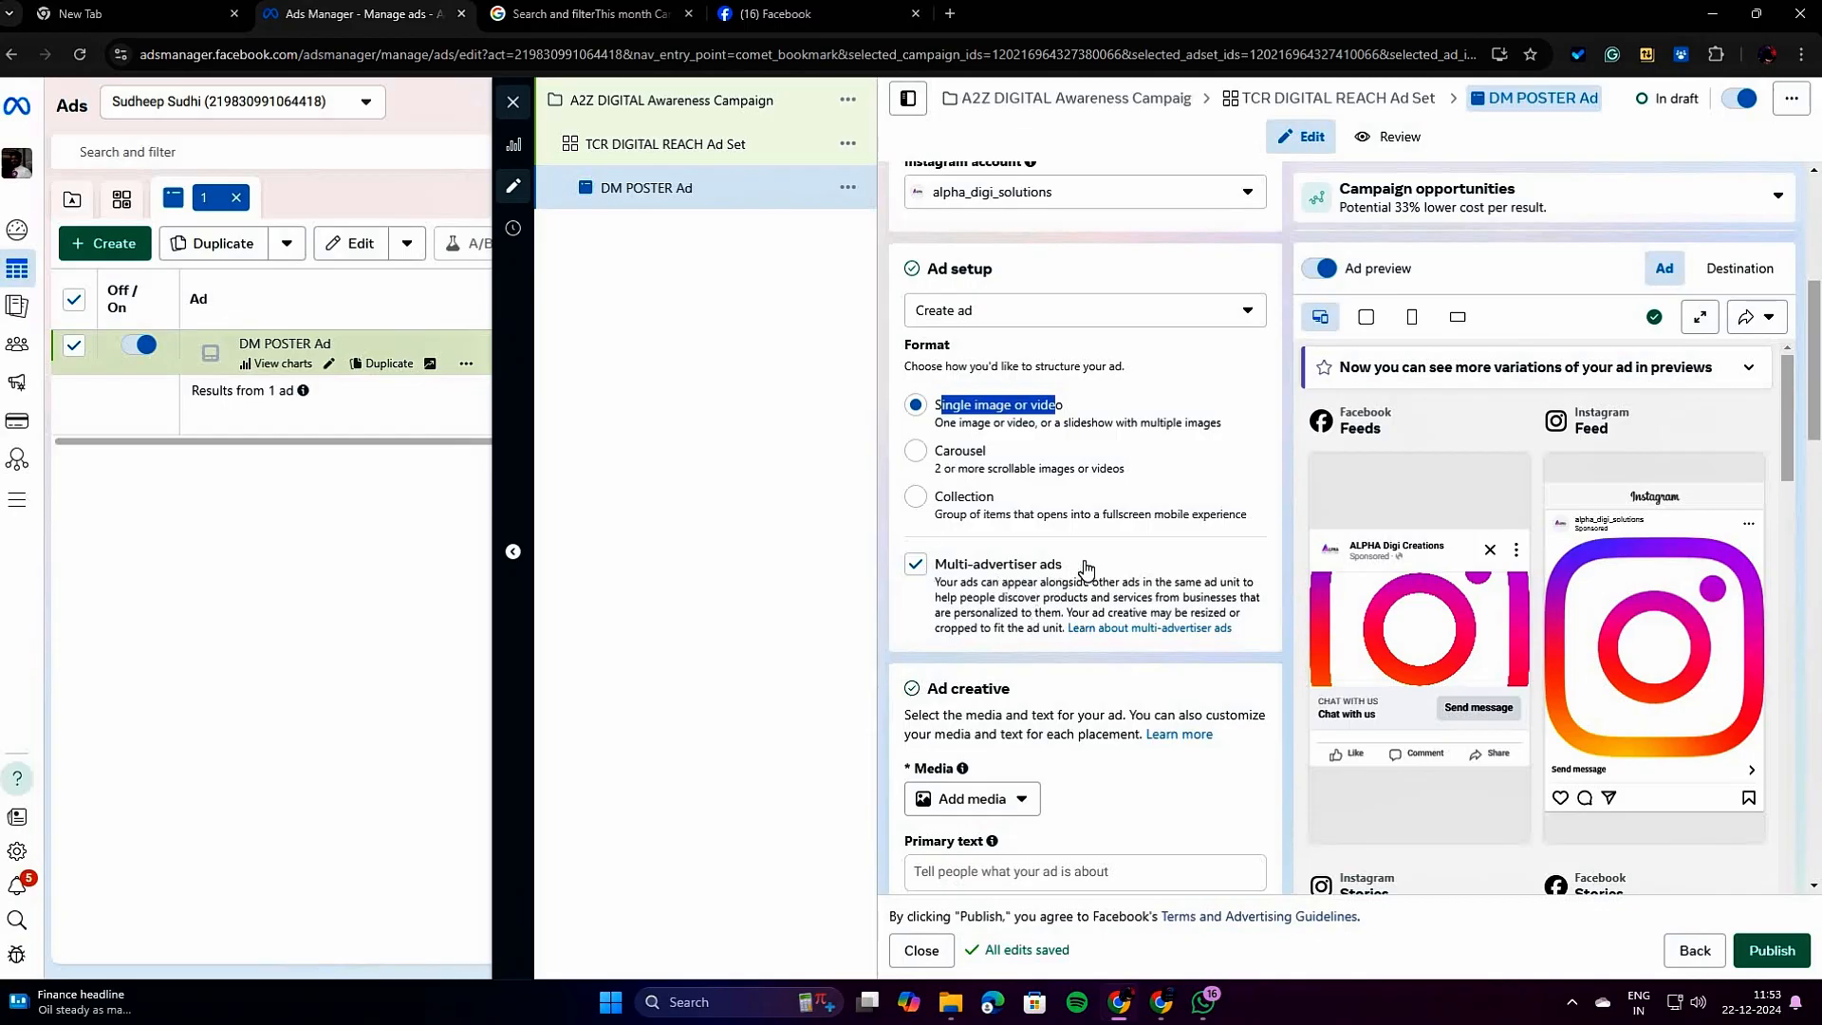
# Add the 1440 × 1440 account image named untitled as the ad's media and continue to its placement crops.
pyautogui.scroll(-2, 1070, 596)
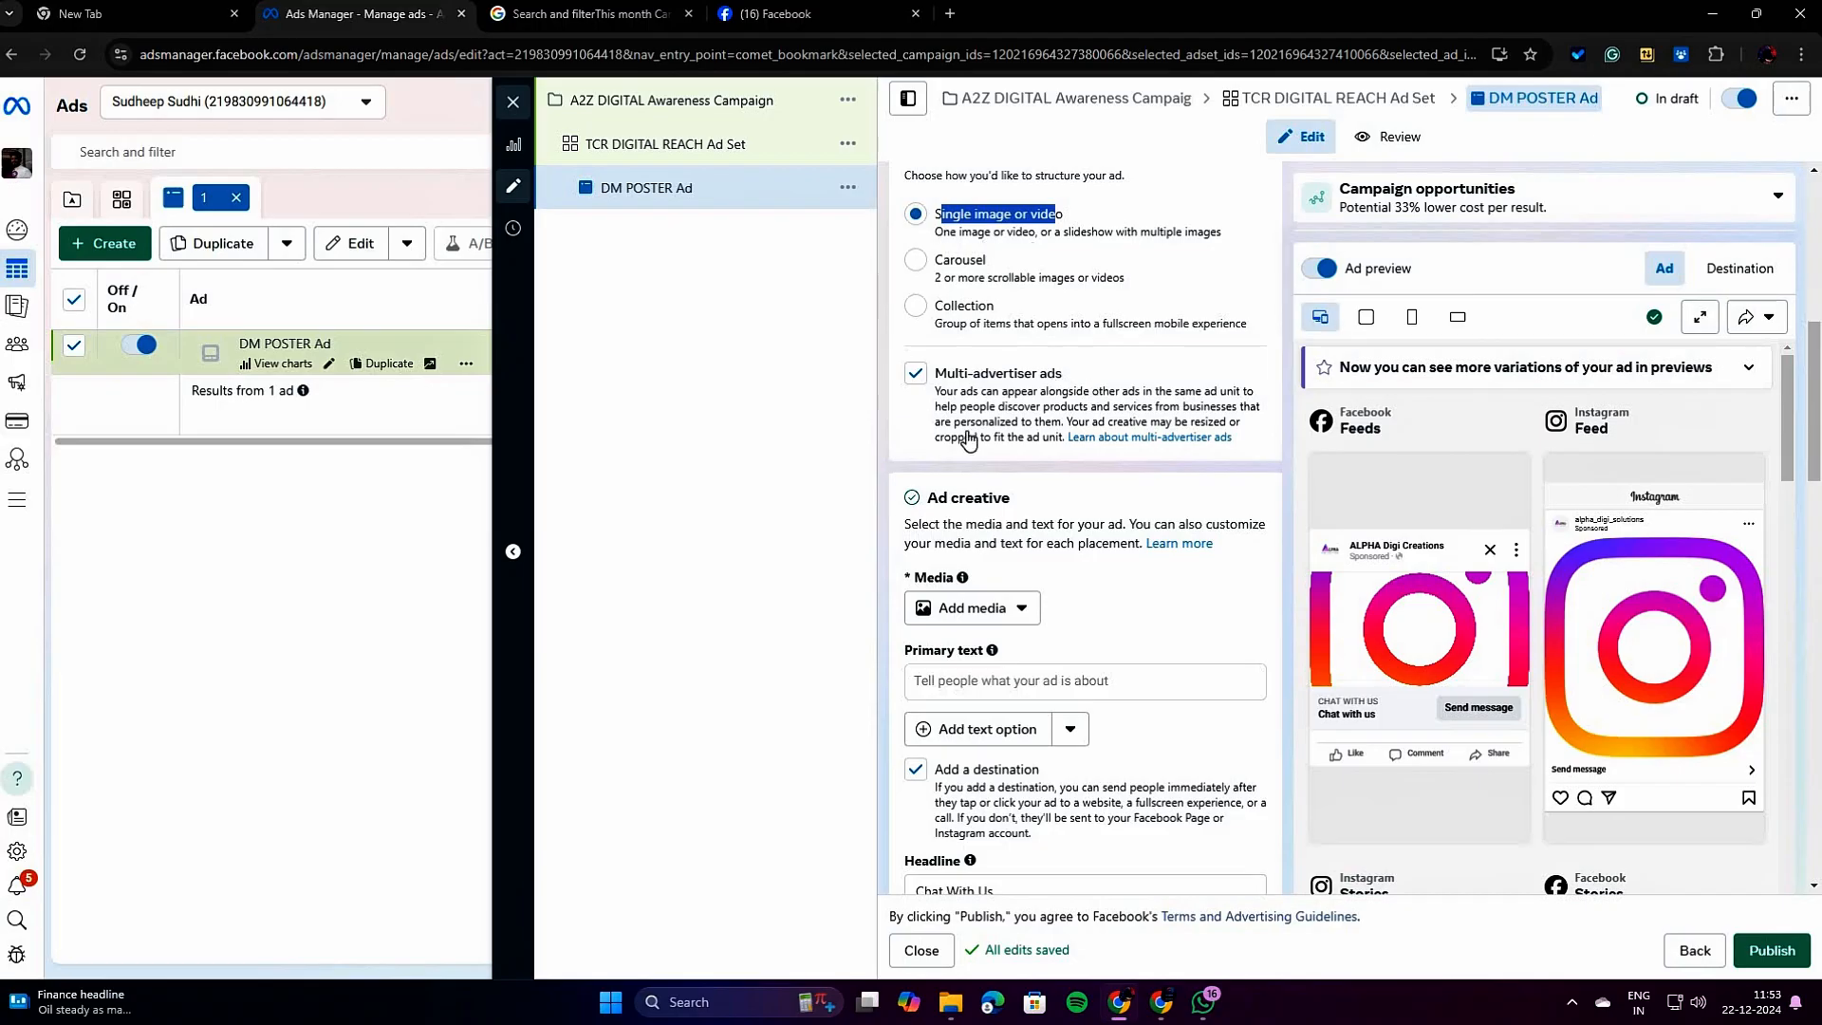
pyautogui.scroll(-2, 1092, 484)
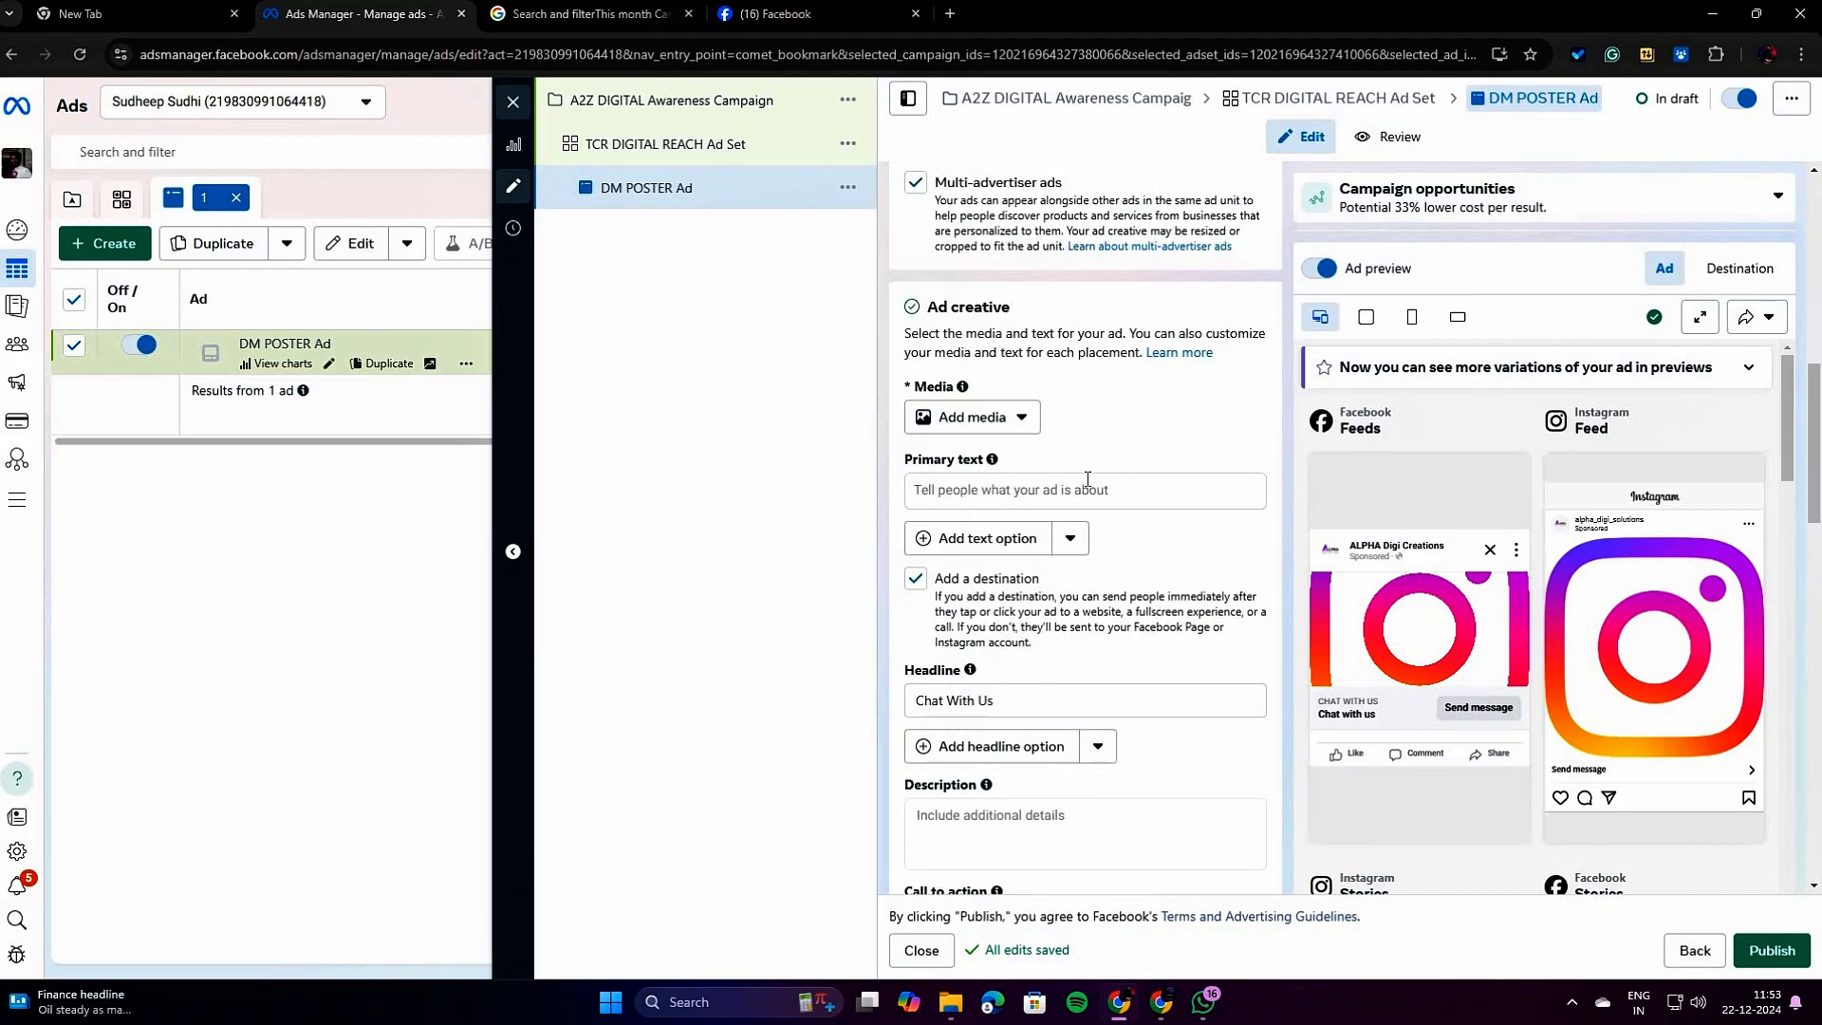
pyautogui.click(967, 425)
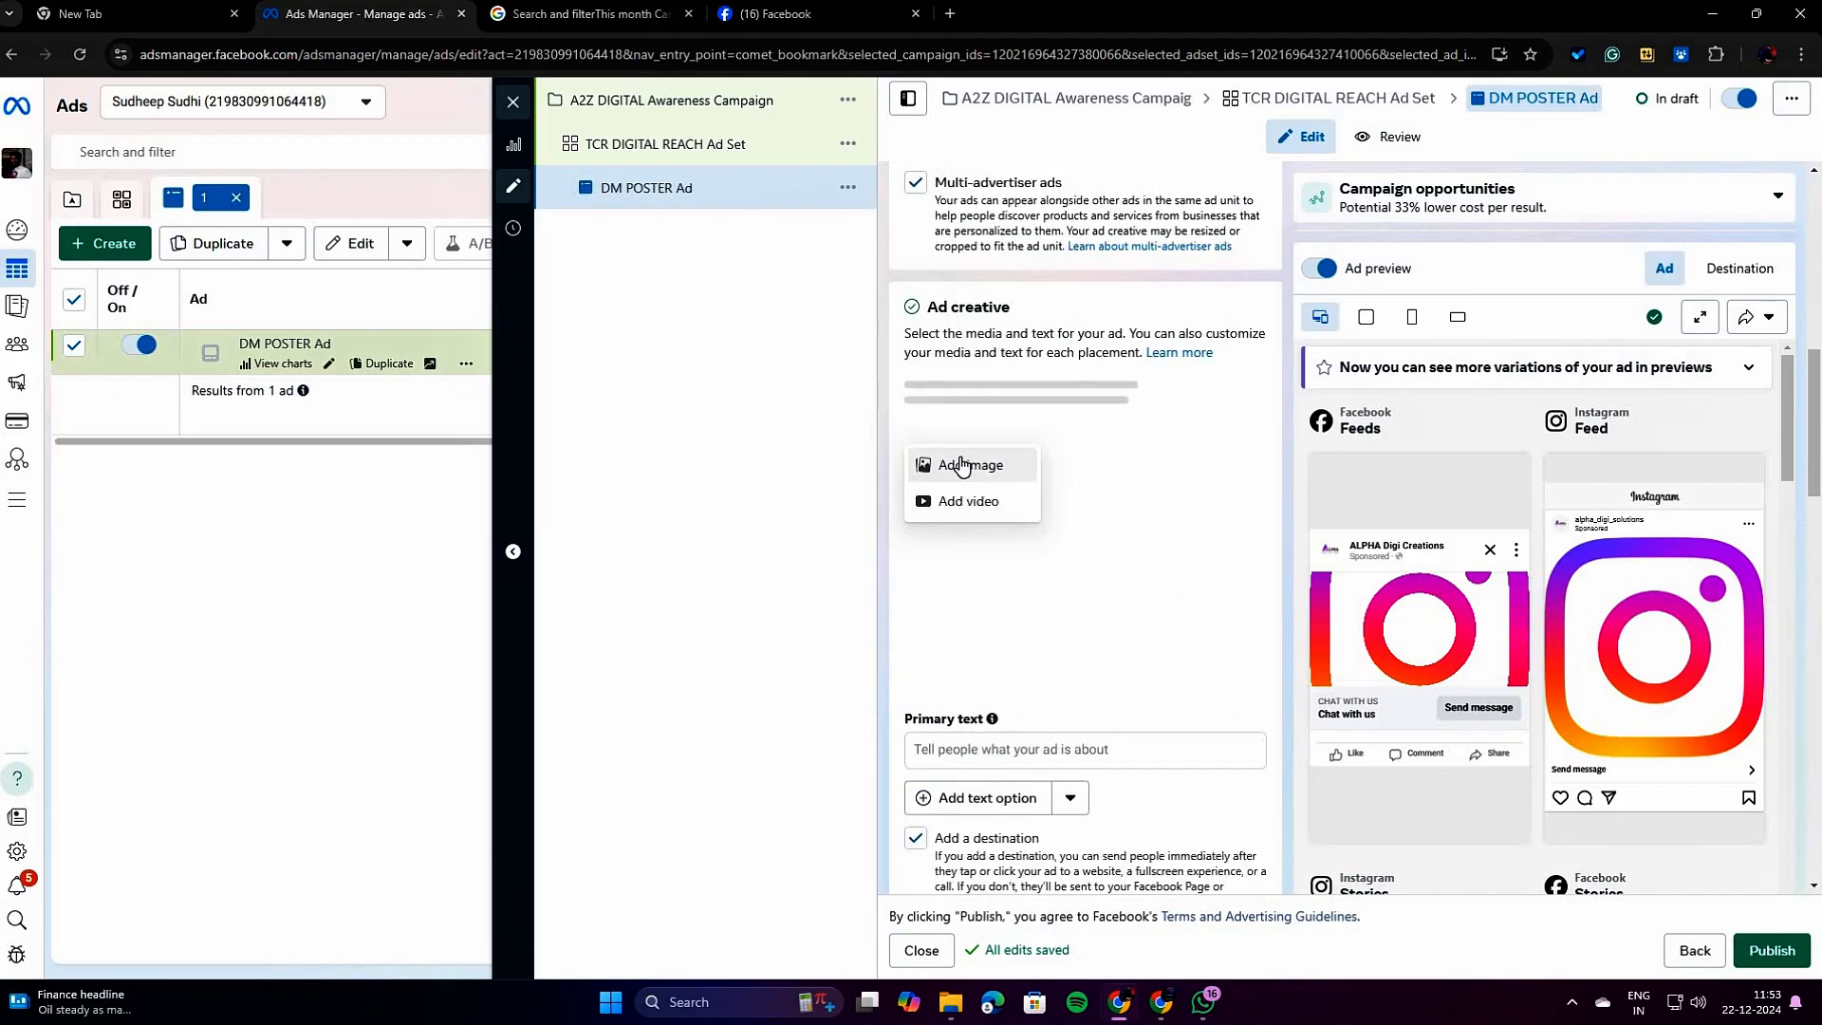
pyautogui.click(962, 464)
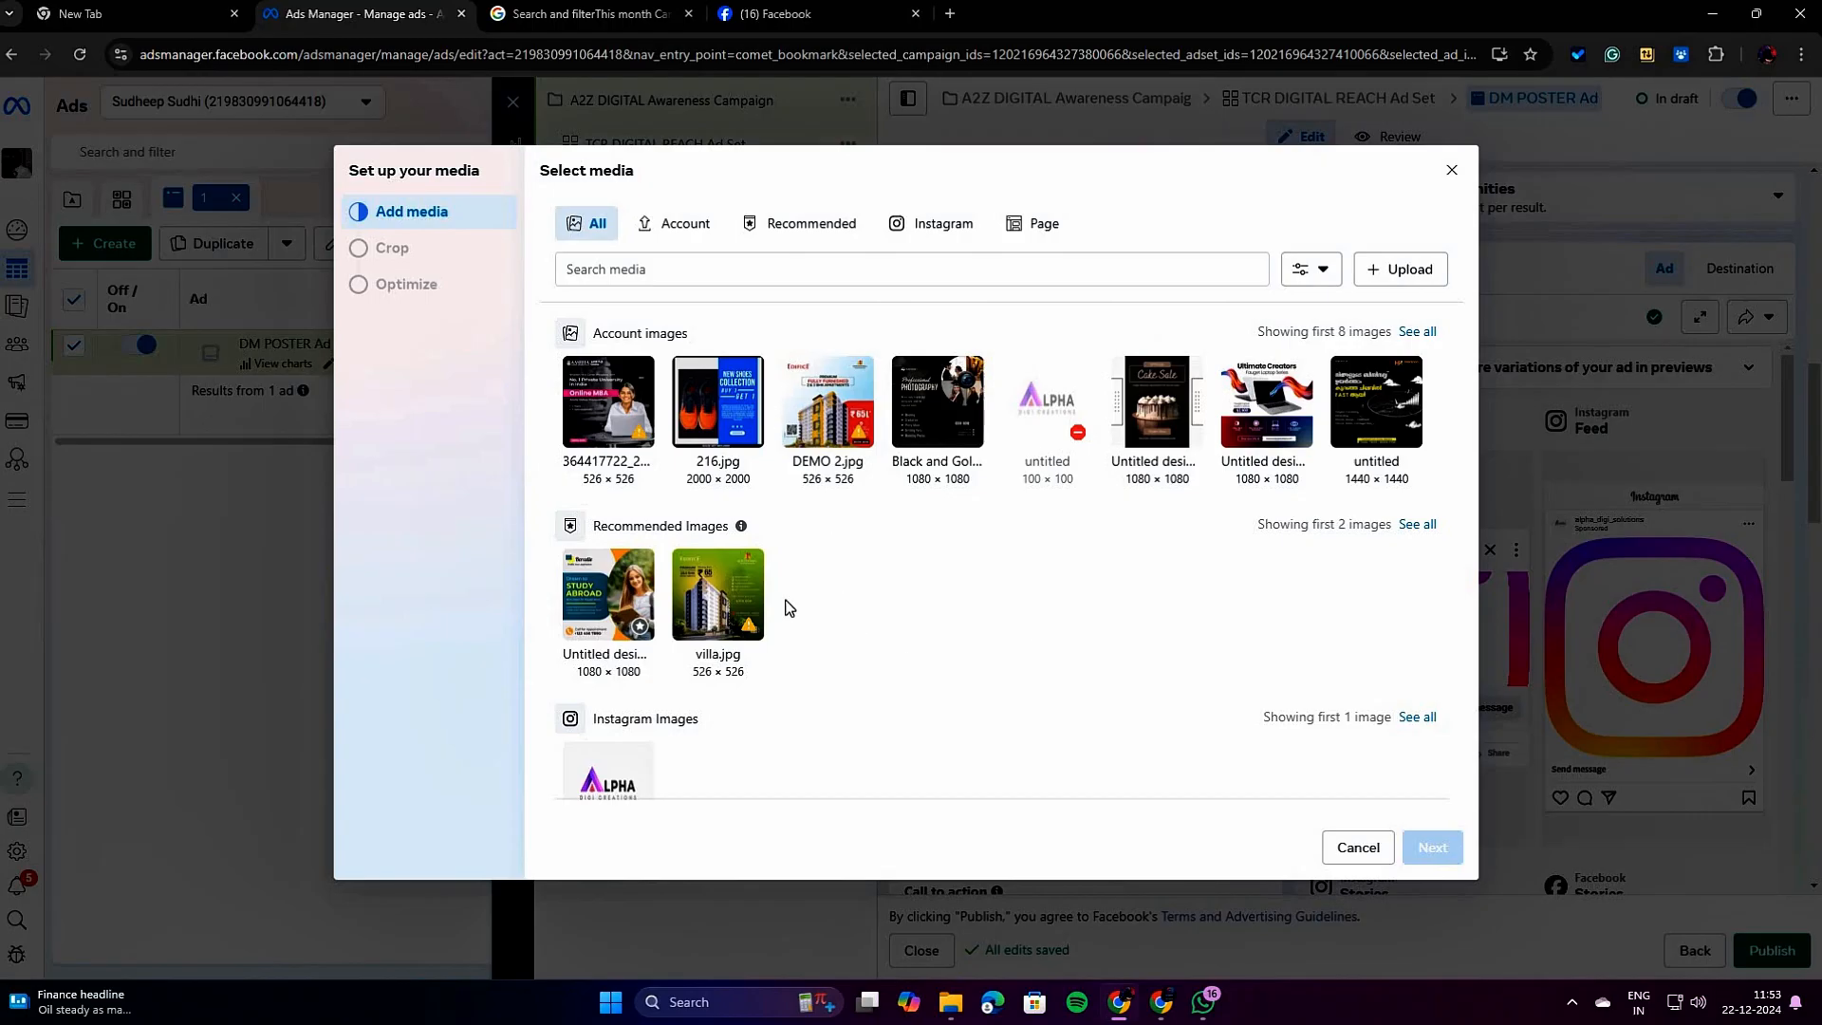
pyautogui.click(1350, 398)
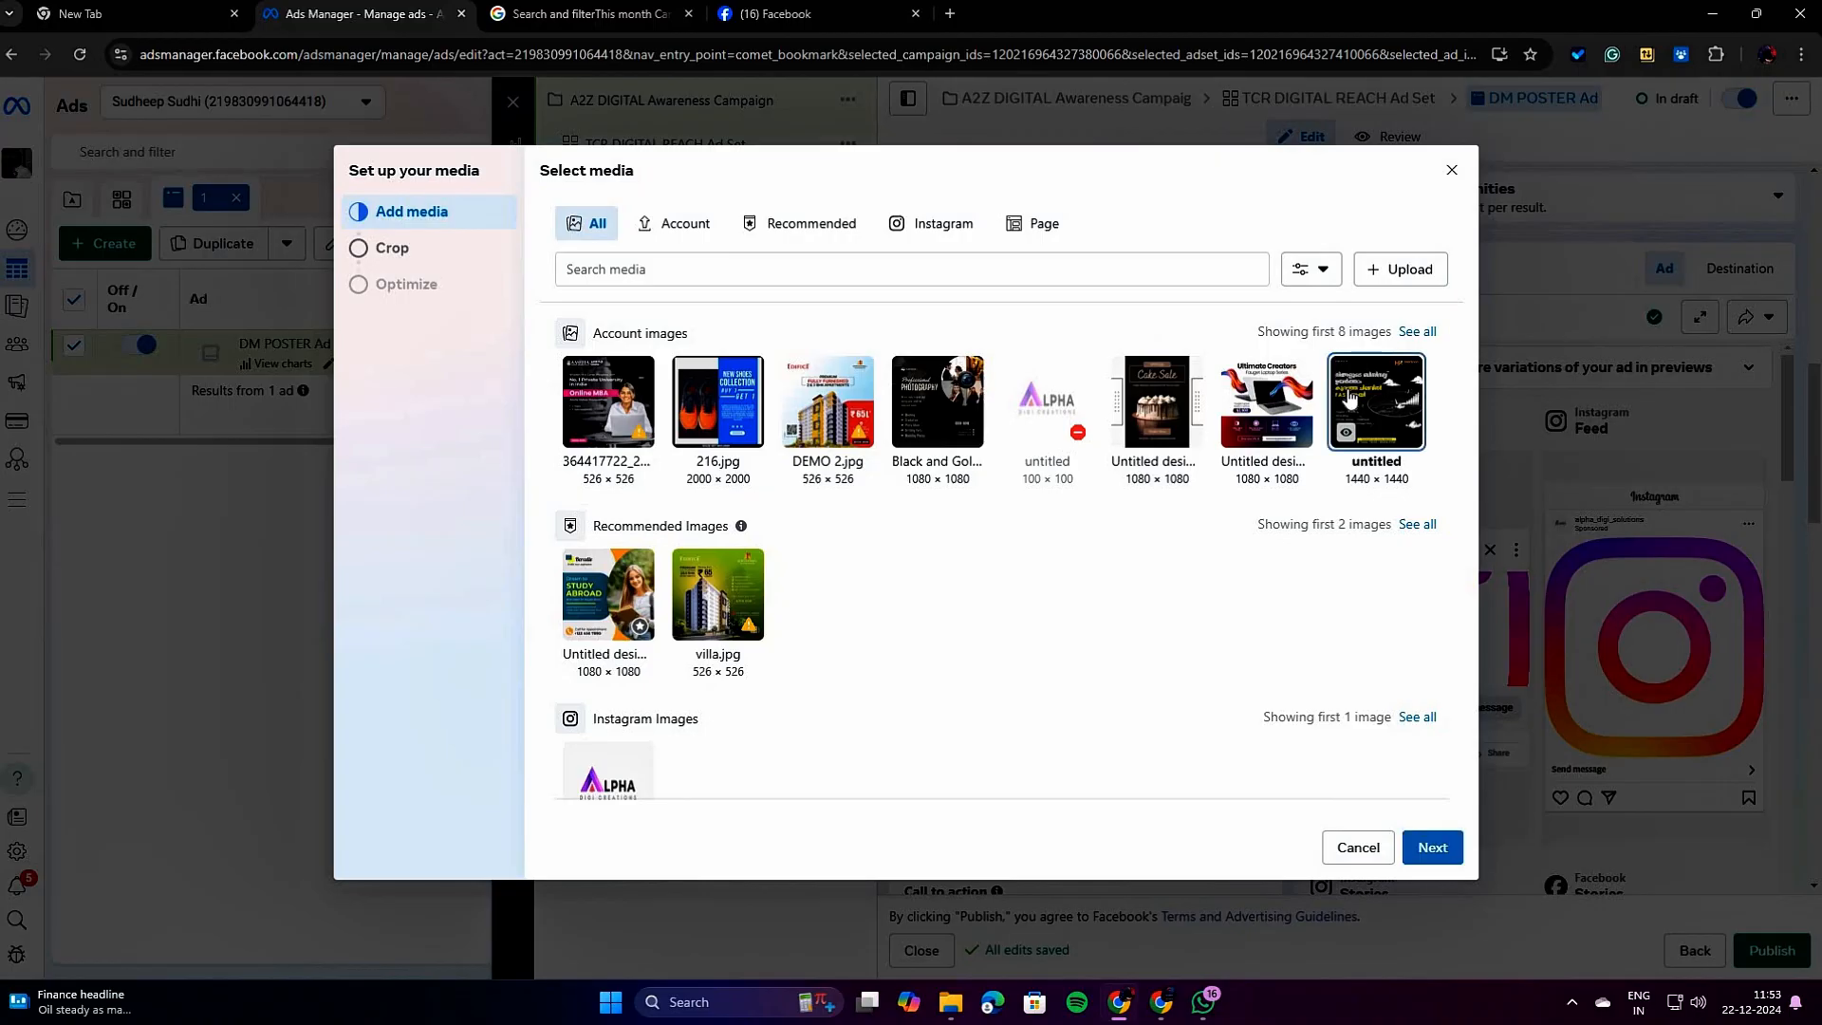
pyautogui.click(1436, 847)
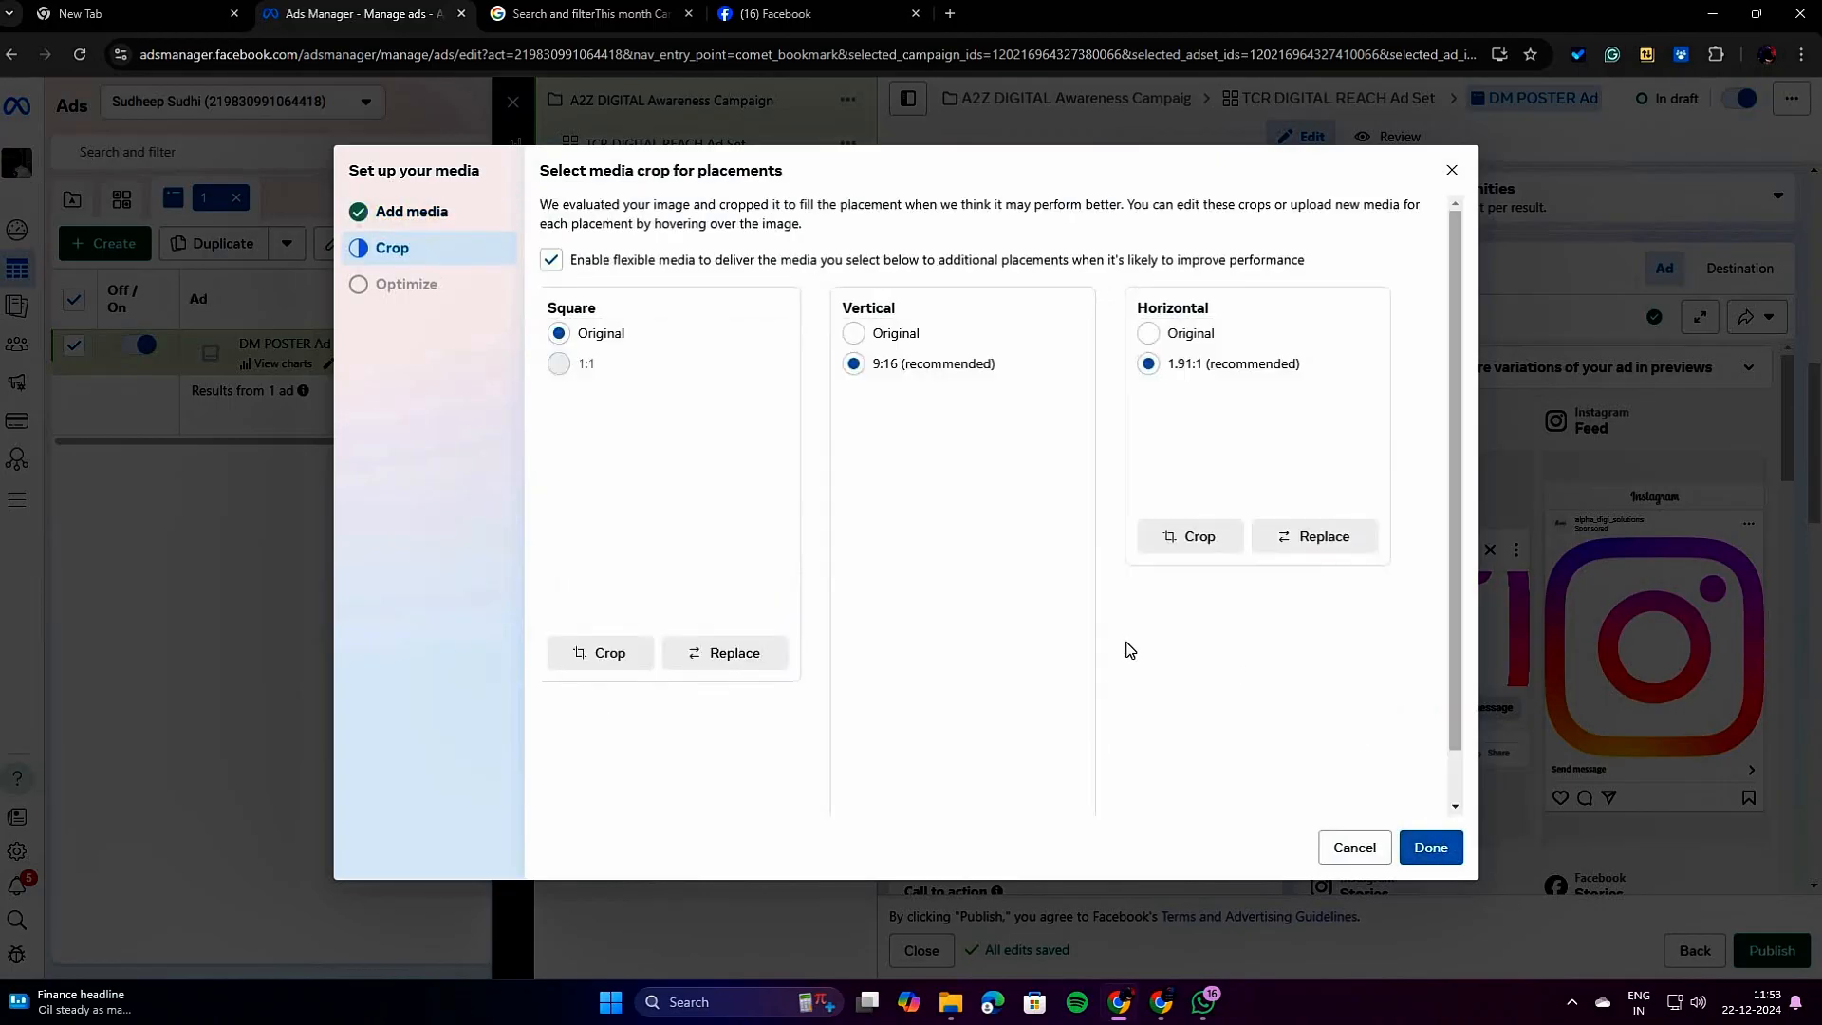
# Set the image's vertical and horizontal crops to Original and finish the media setup.
pyautogui.click(853, 333)
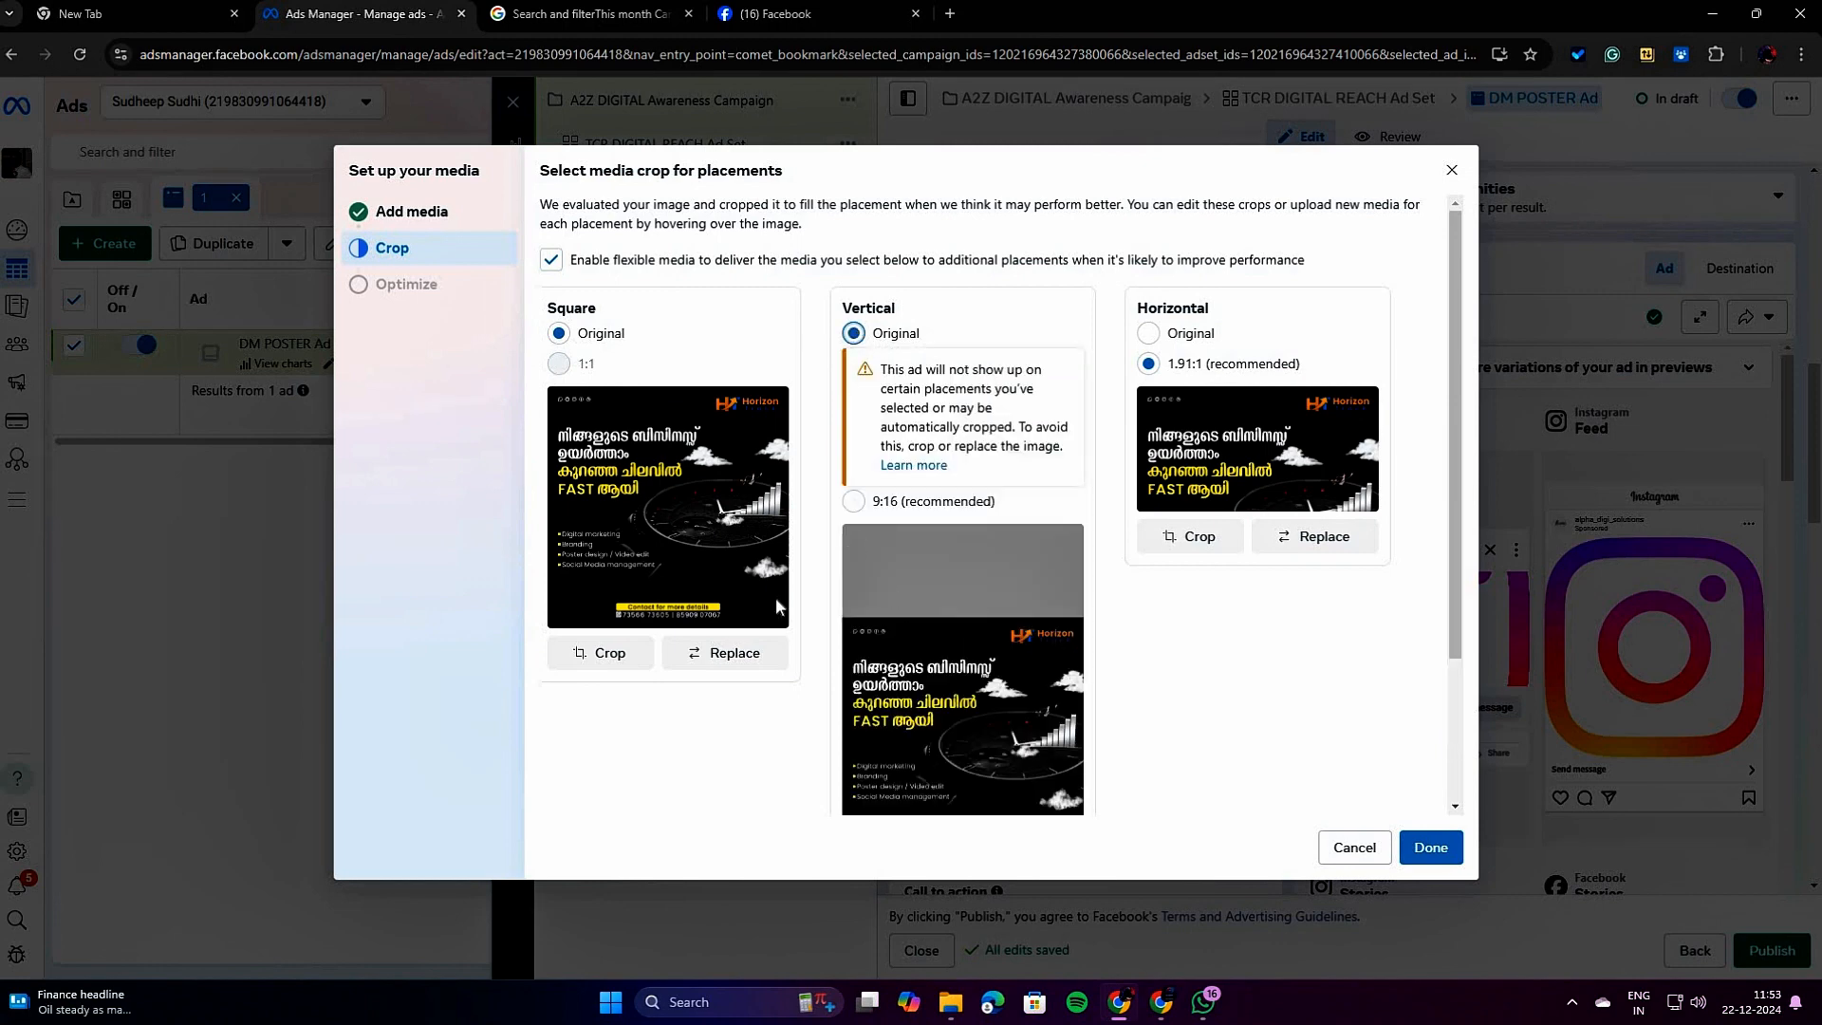
pyautogui.click(1148, 334)
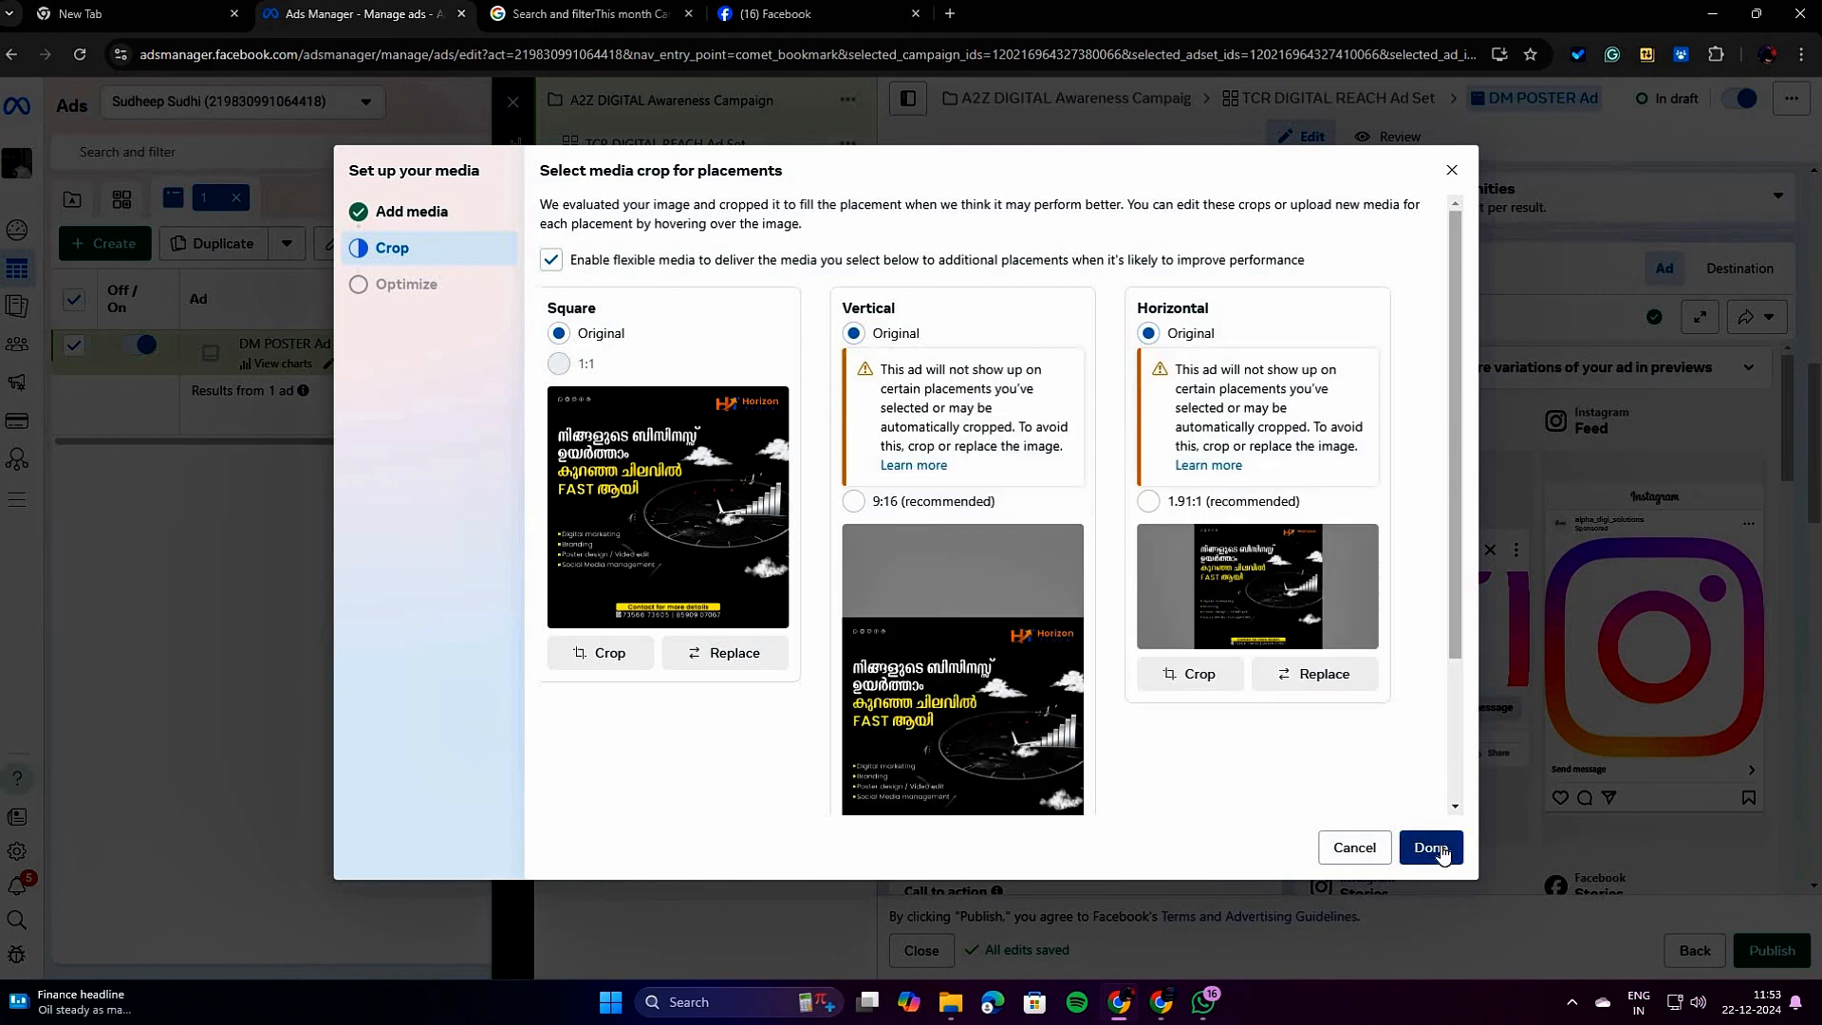
pyautogui.click(1430, 848)
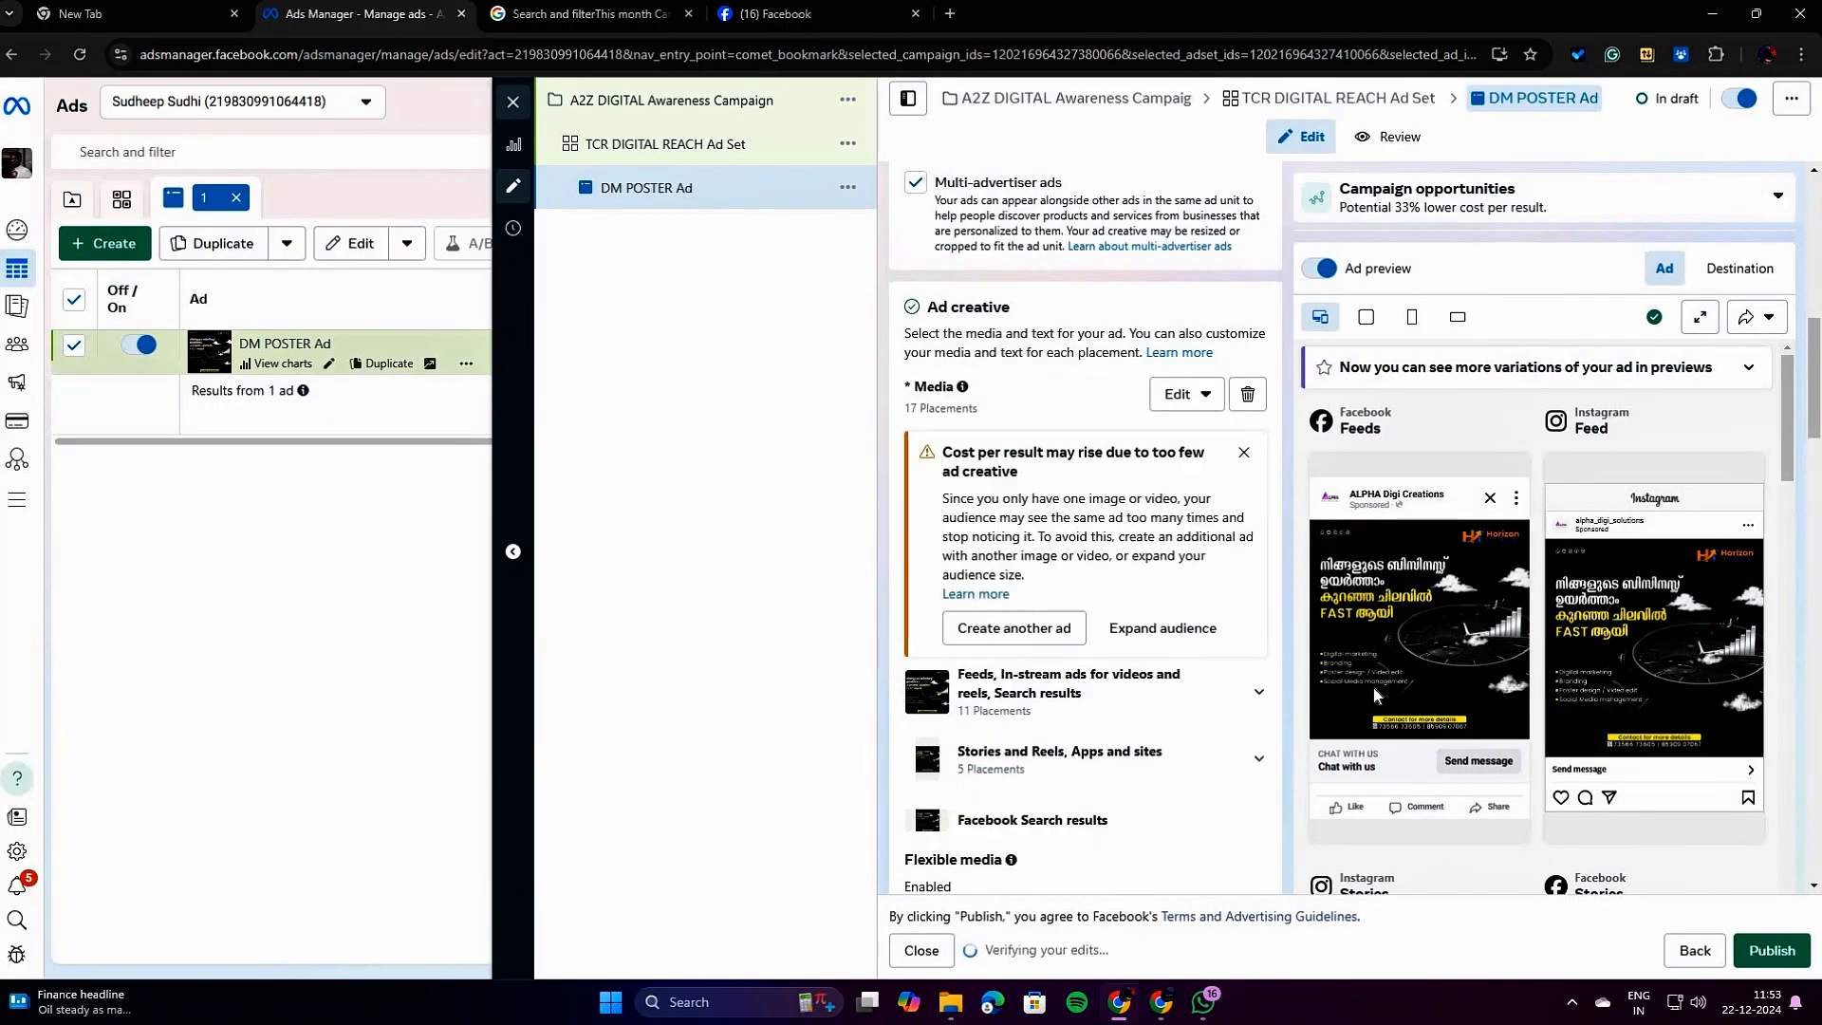
# Enter DIGITAL P as the ad's primary text.
pyautogui.scroll(3, 1117, 609)
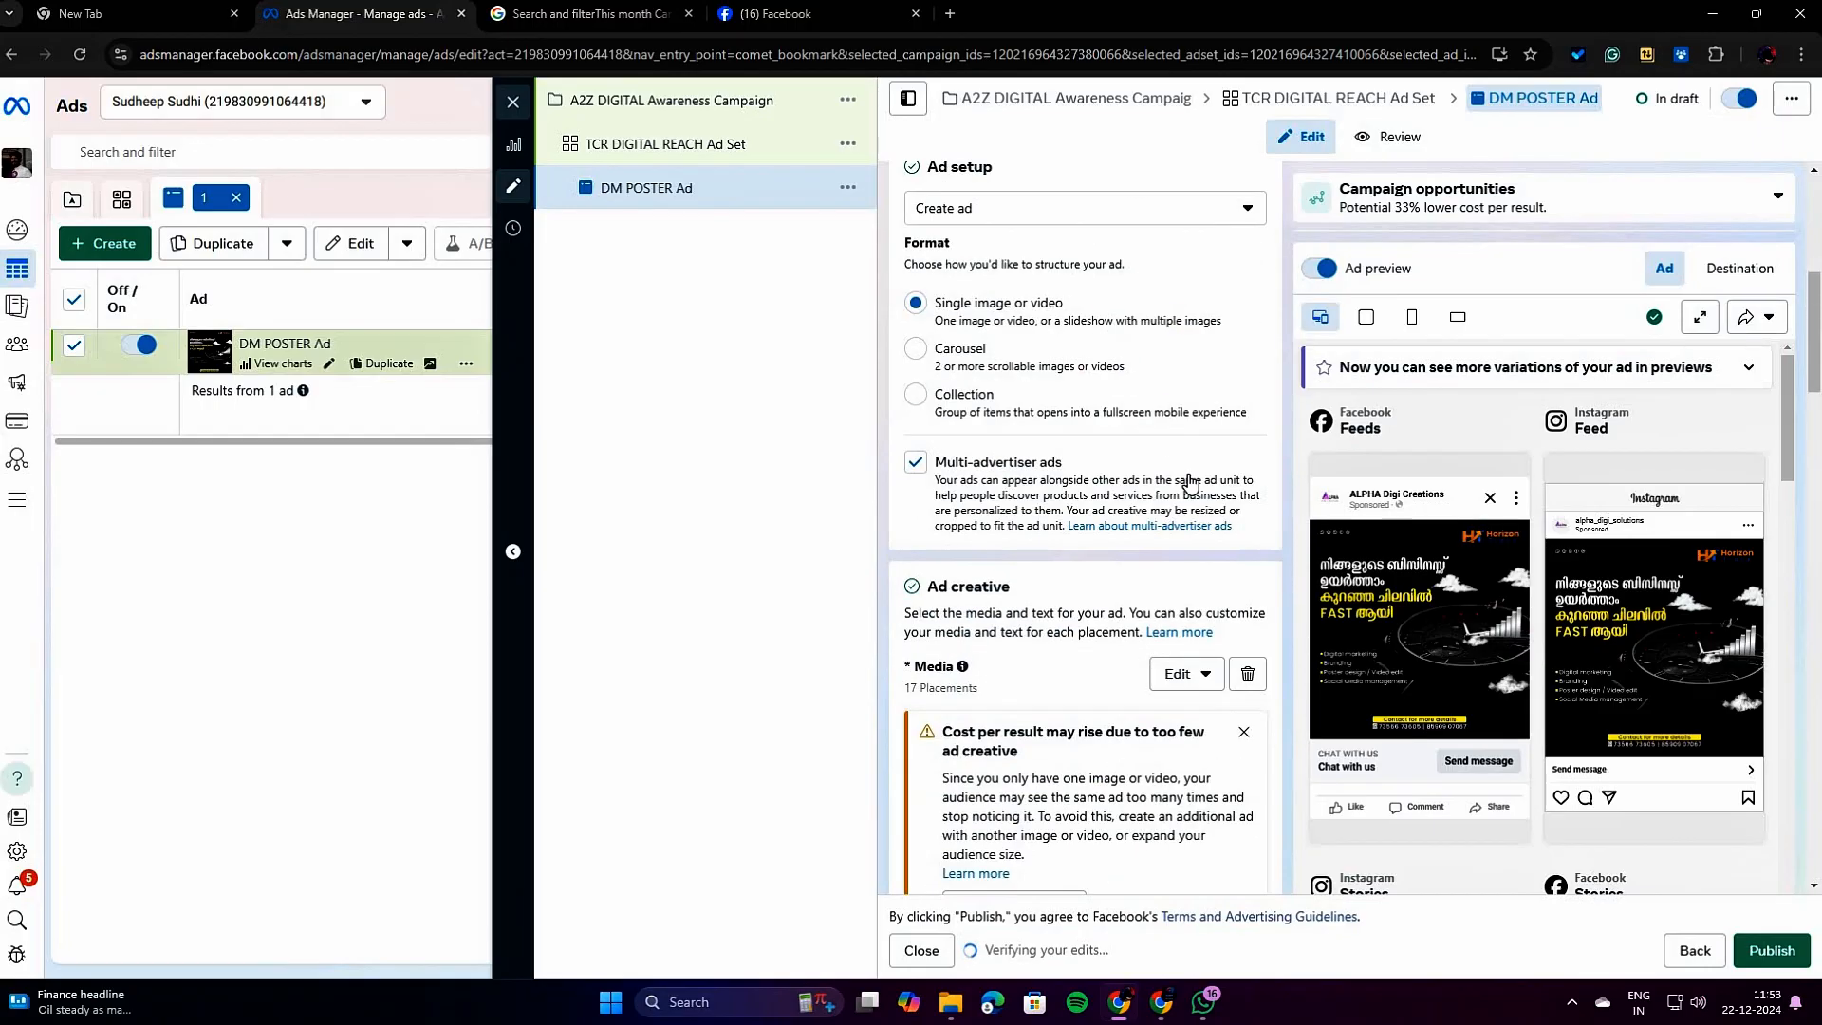
pyautogui.scroll(-2, 1077, 610)
pyautogui.scroll(-10, 1075, 602)
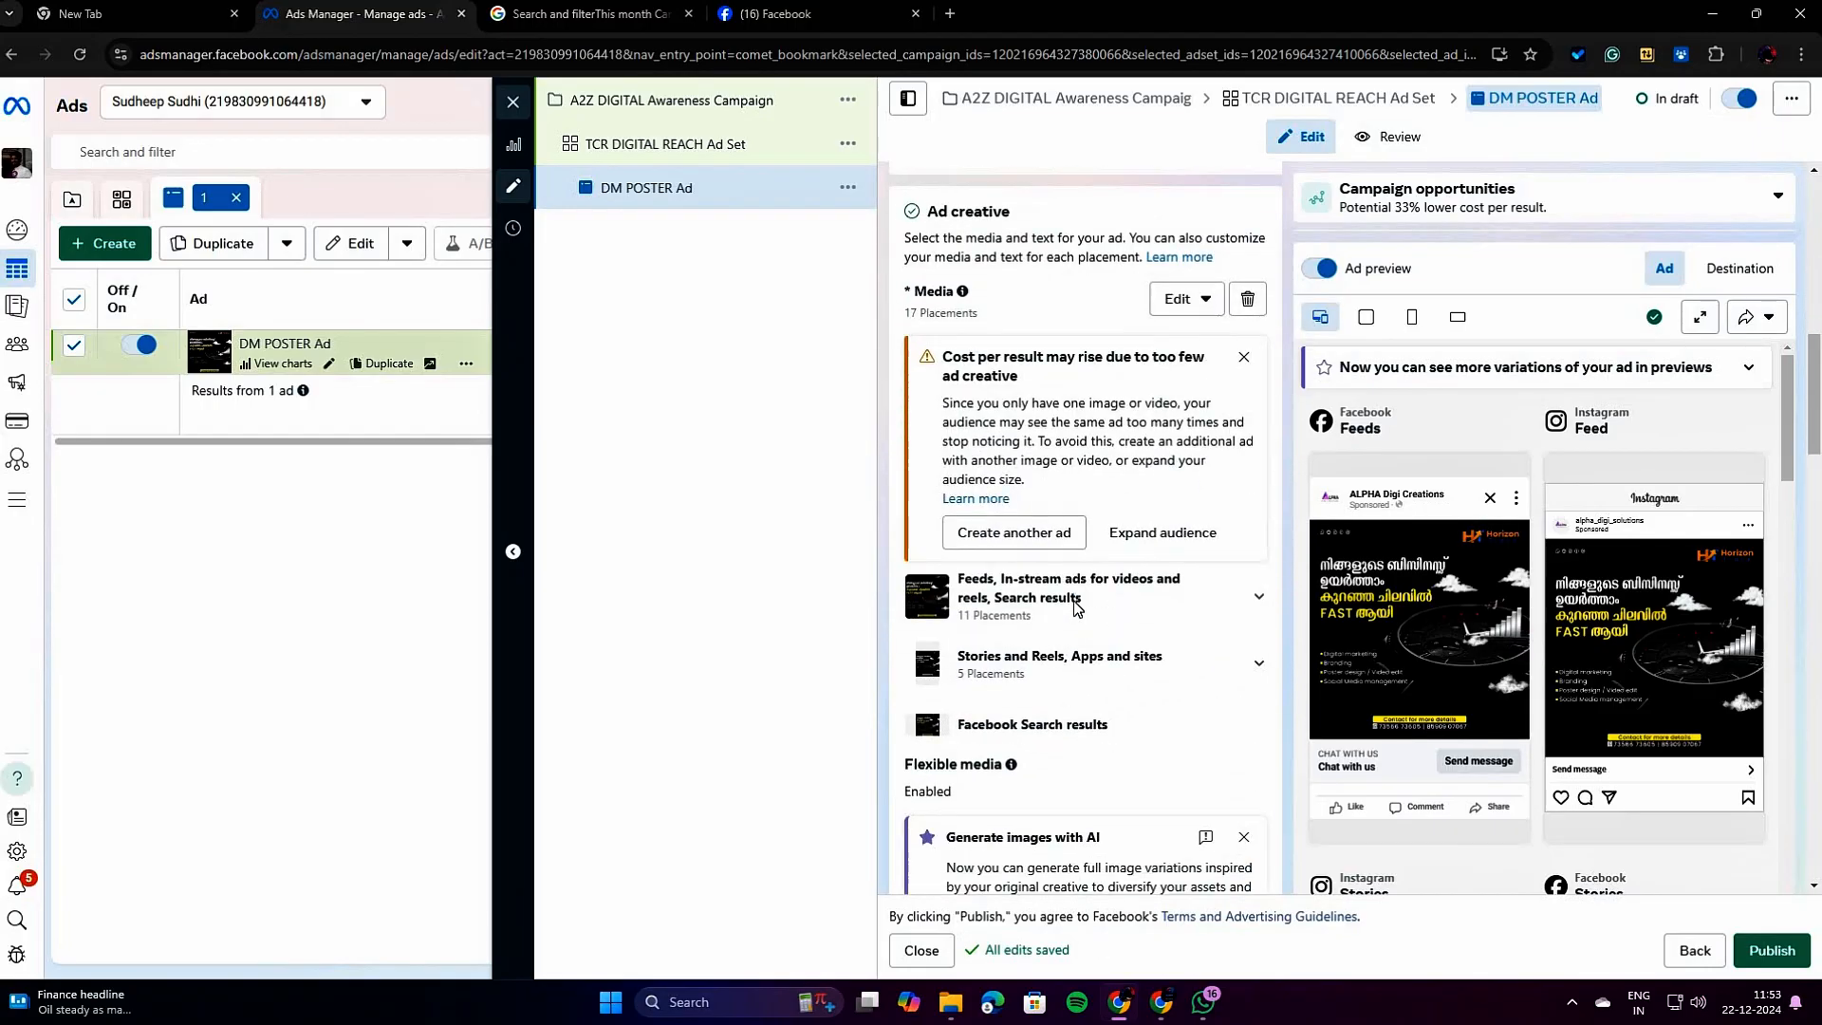
pyautogui.scroll(-1, 1038, 622)
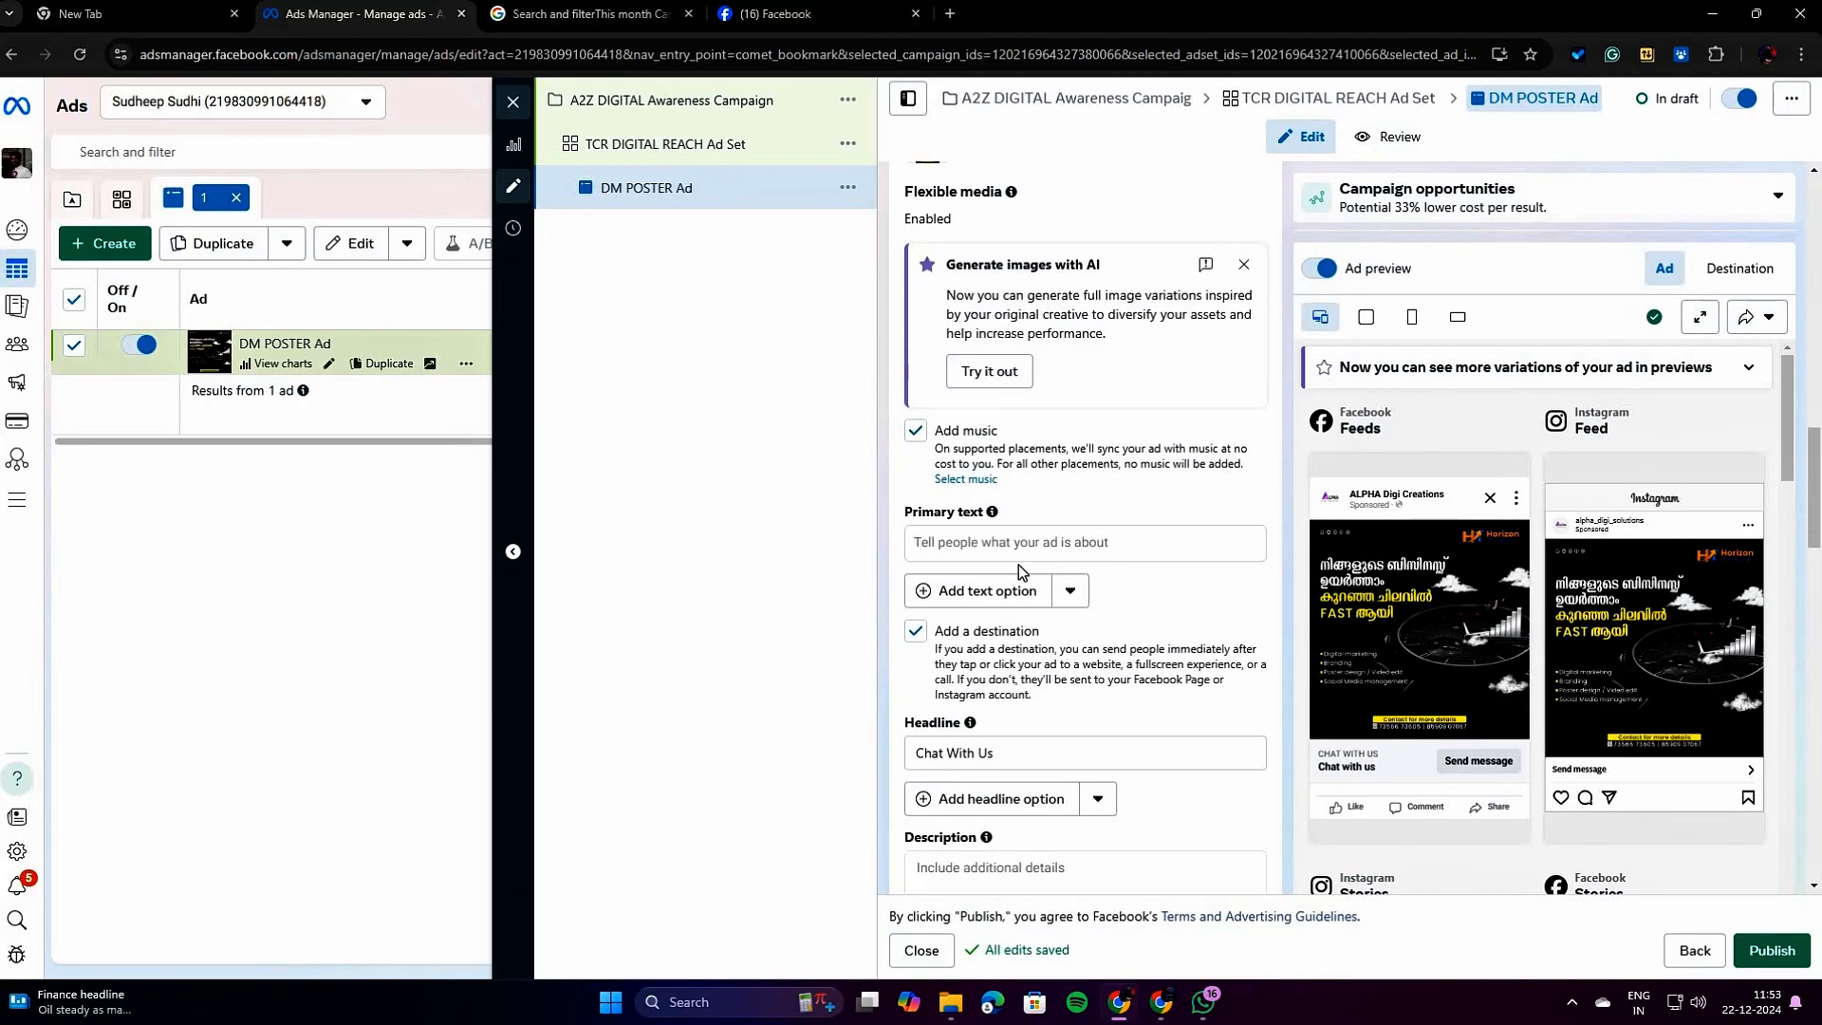
pyautogui.click(1018, 551)
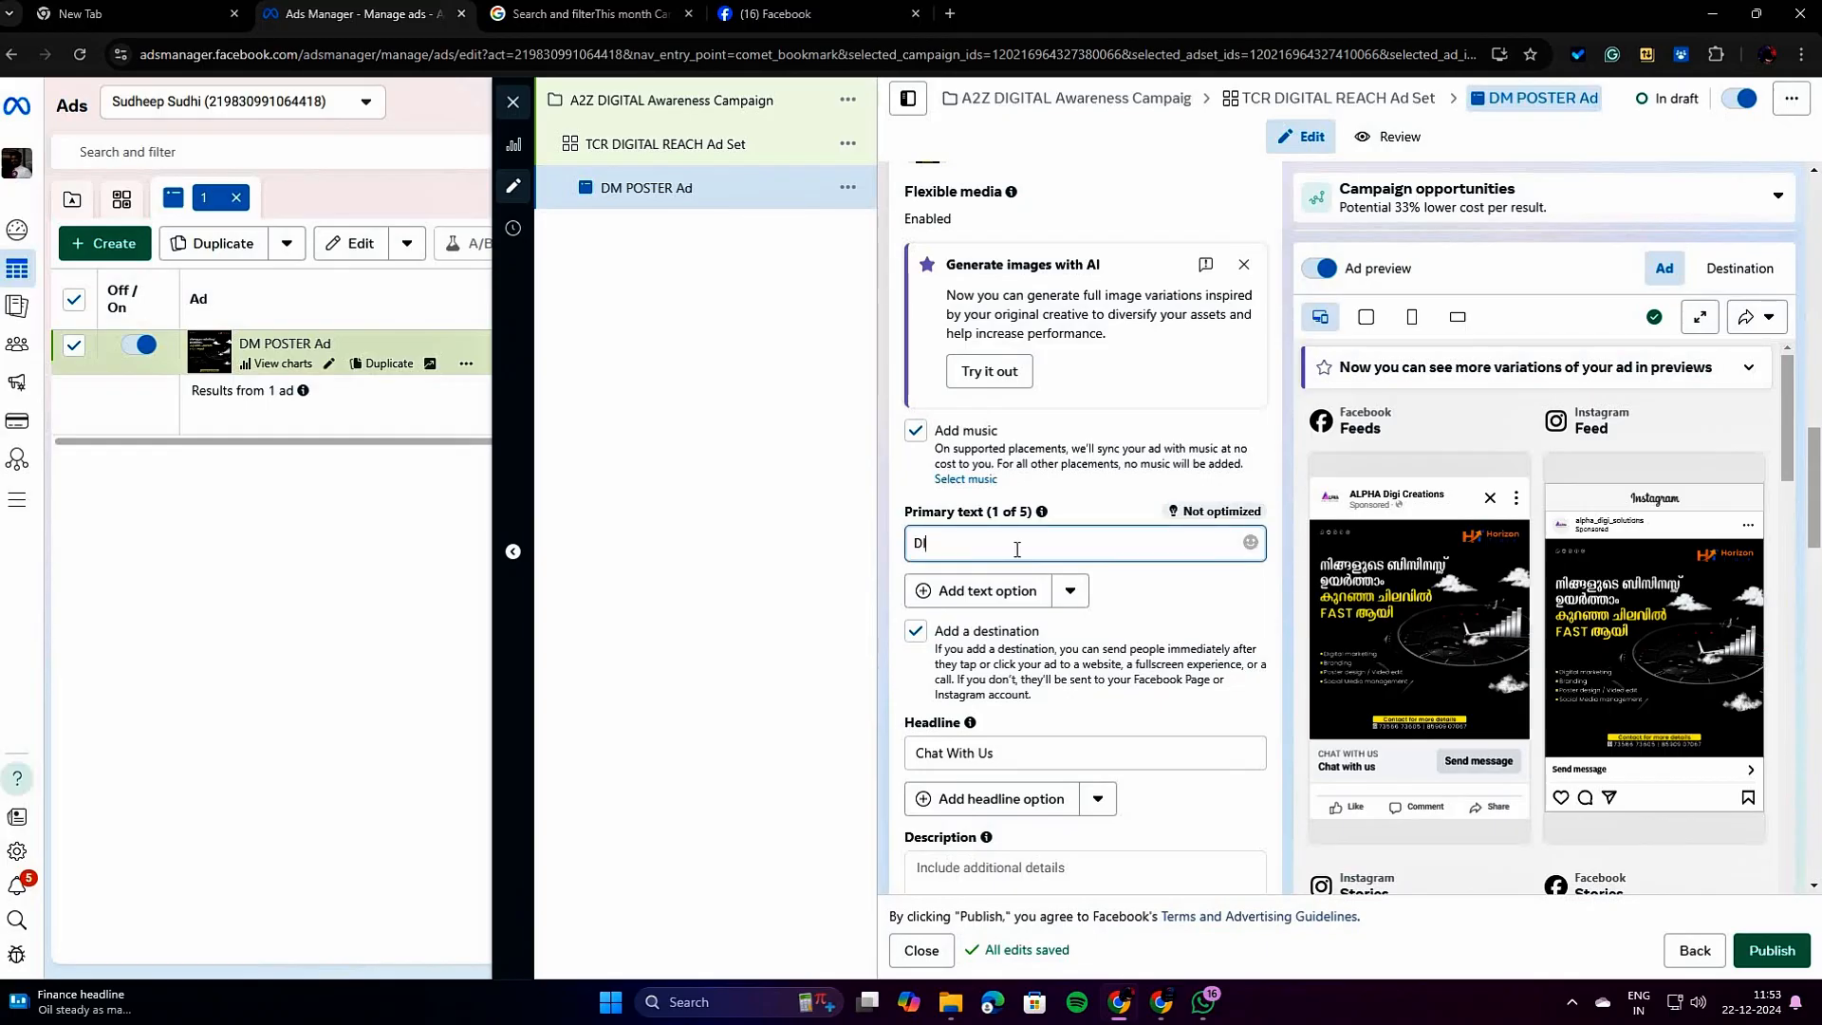
pyautogui.write('DIGITAL')
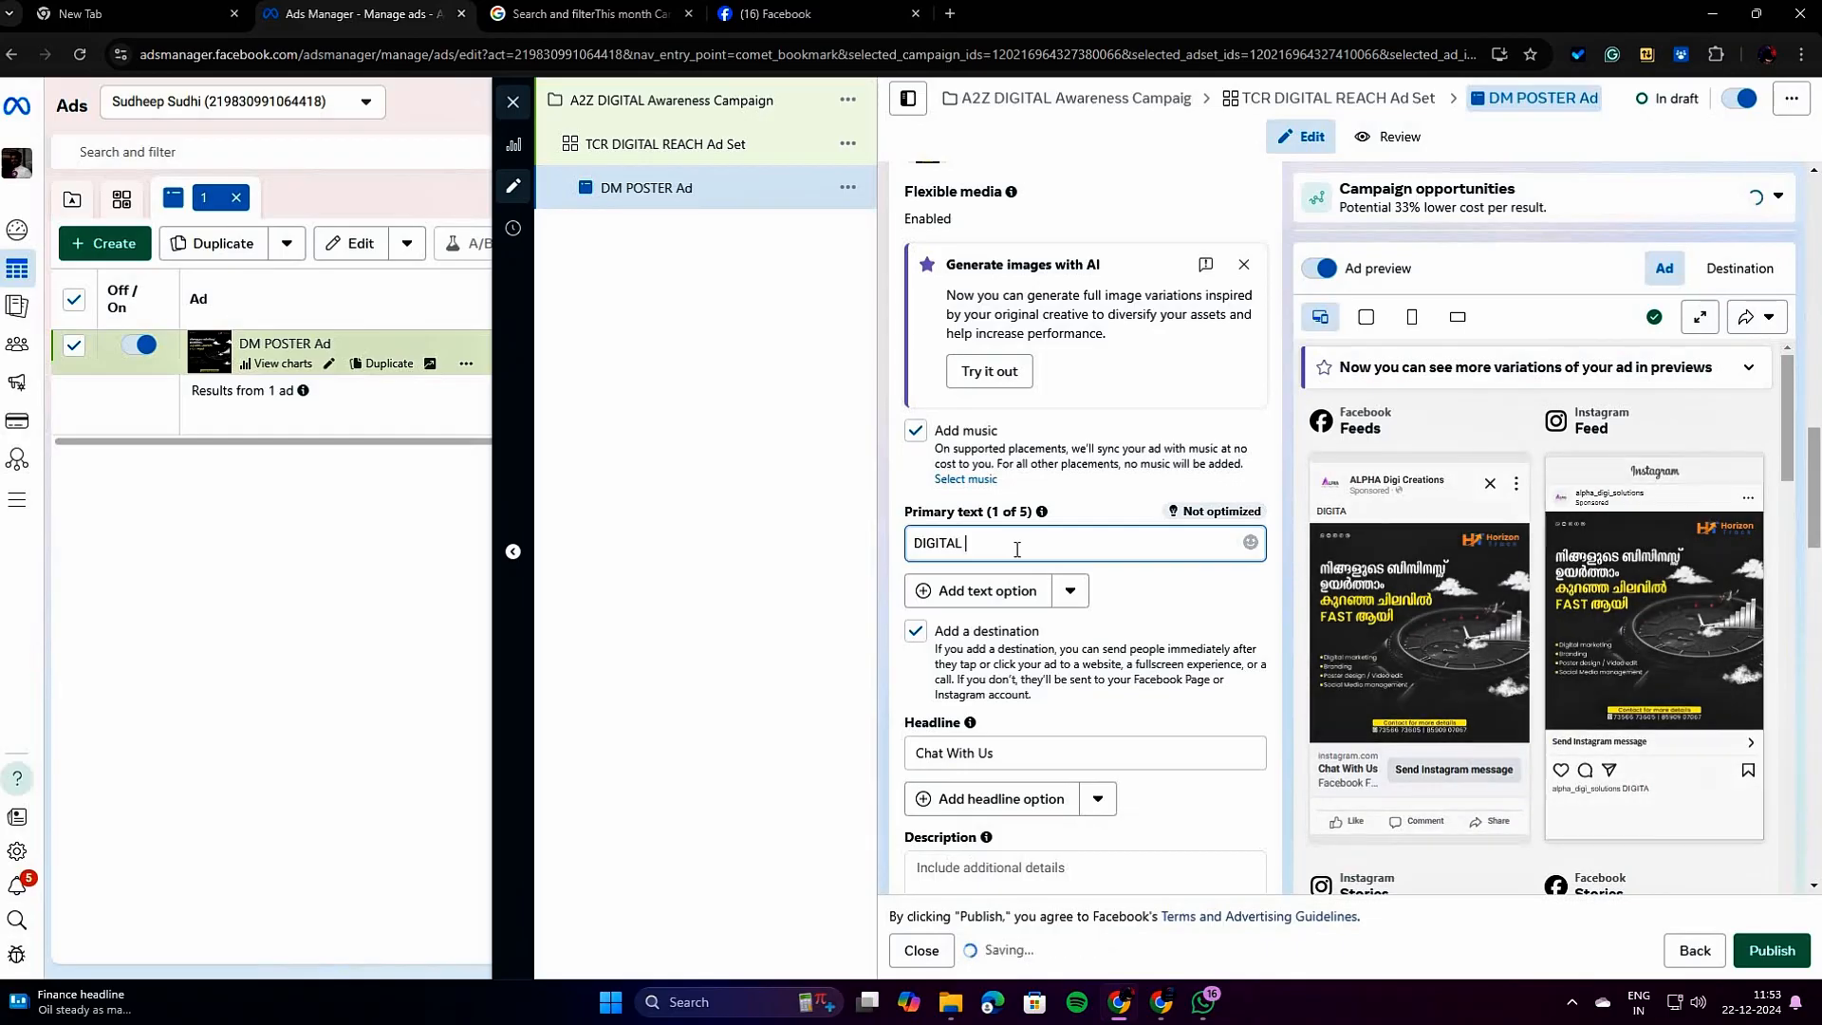
pyautogui.write(' P')
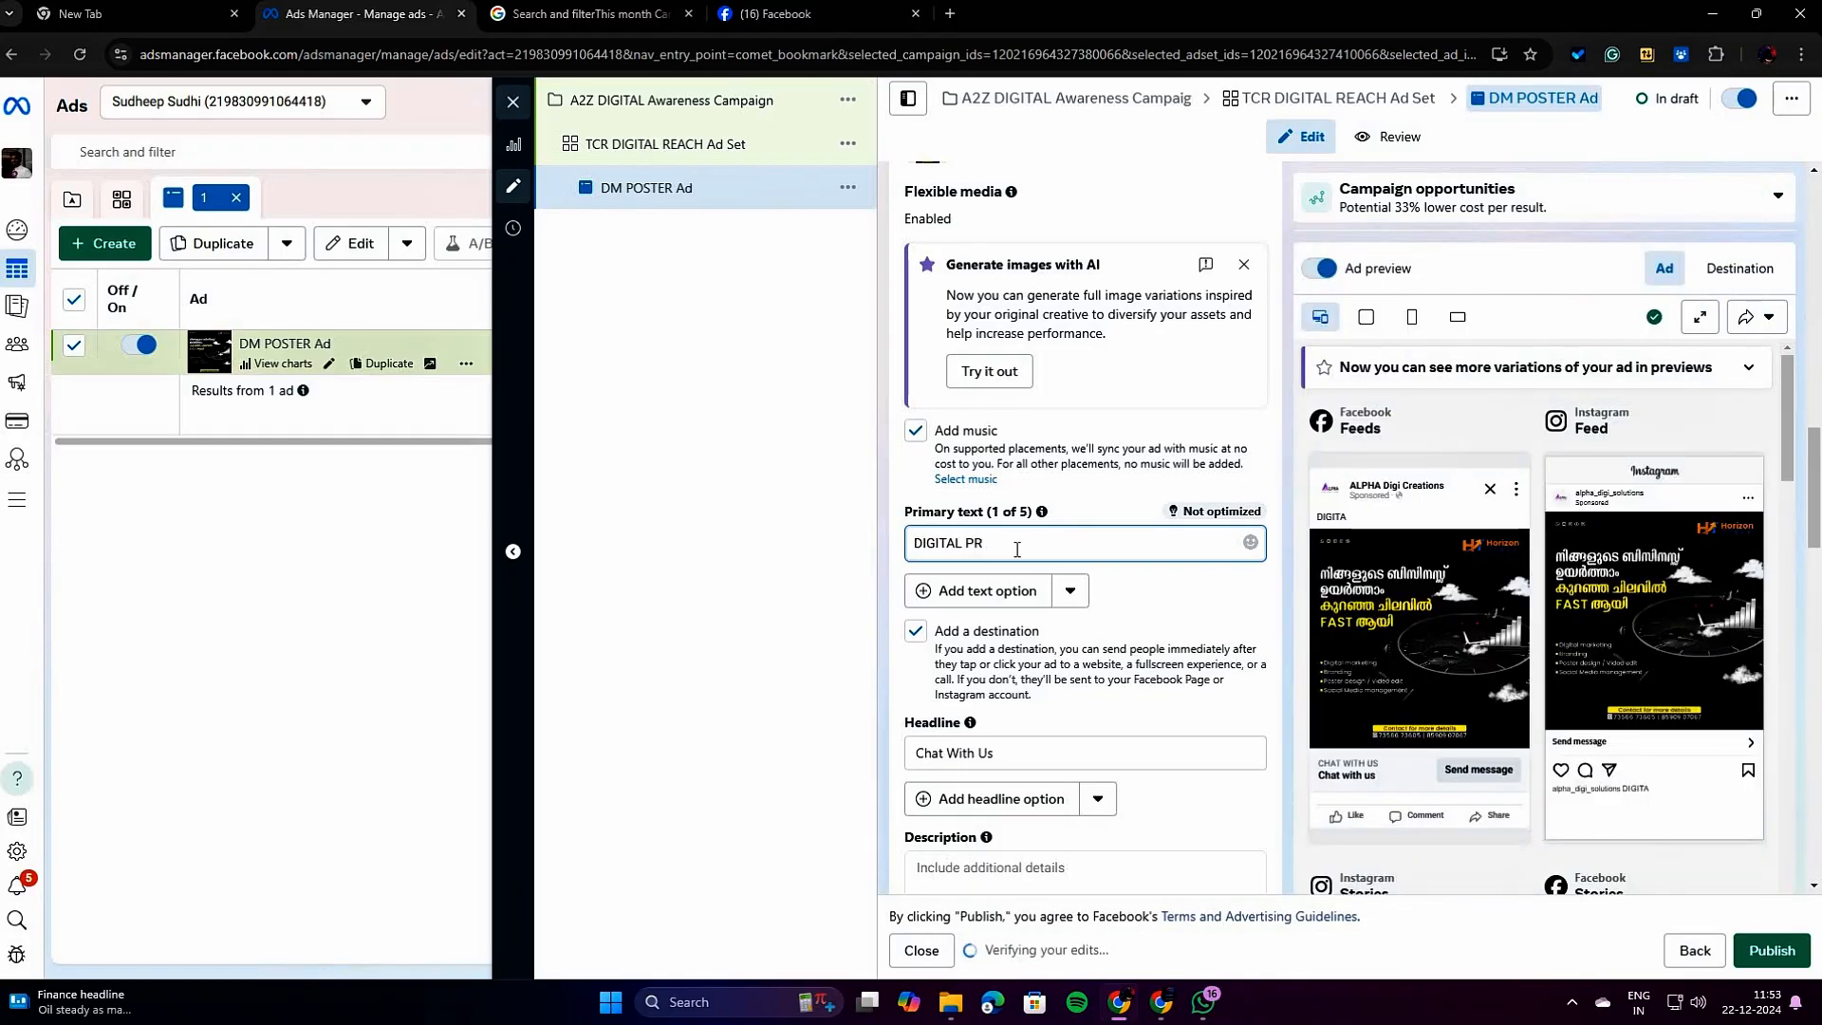
pyautogui.write('R')
pyautogui.press('BackSpace')
pyautogui.click(1347, 522)
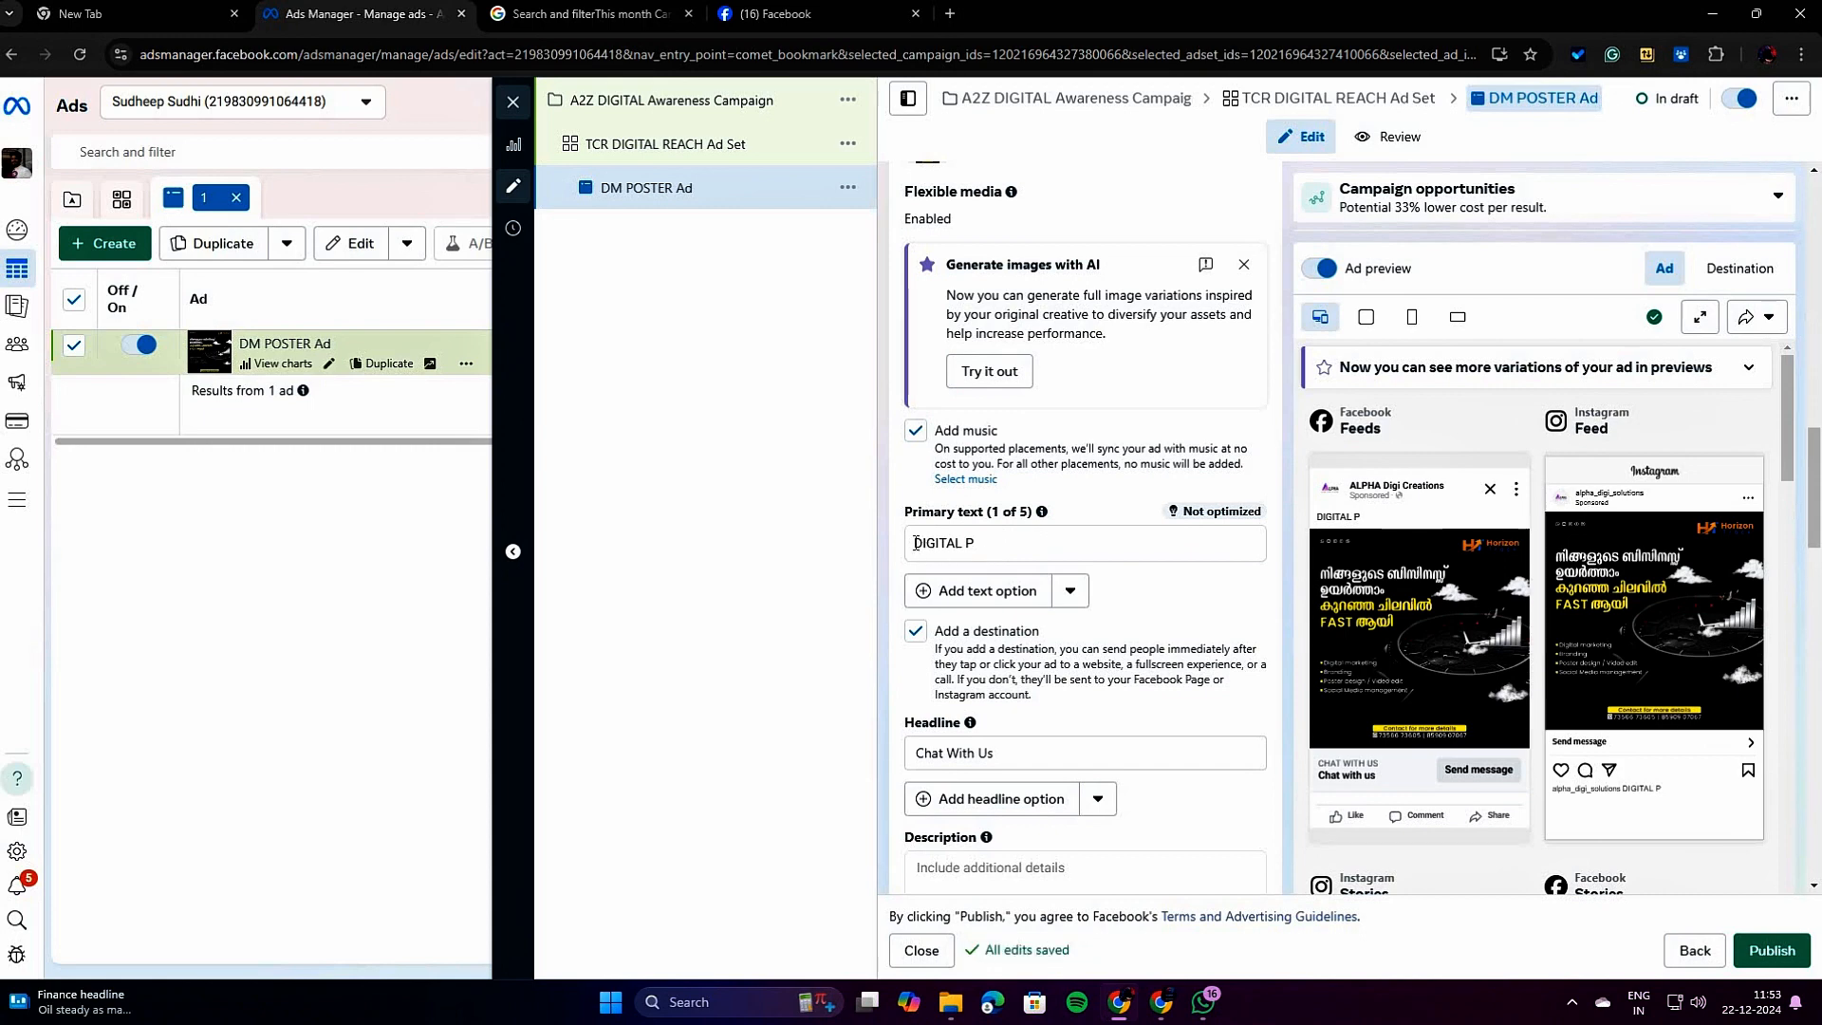
# Examine the ad's primary text, headline, description, call to action and destination options alongside the preview.
pyautogui.moveTo(916, 543); pyautogui.dragTo(1013, 541)
pyautogui.scroll(-2, 1030, 598)
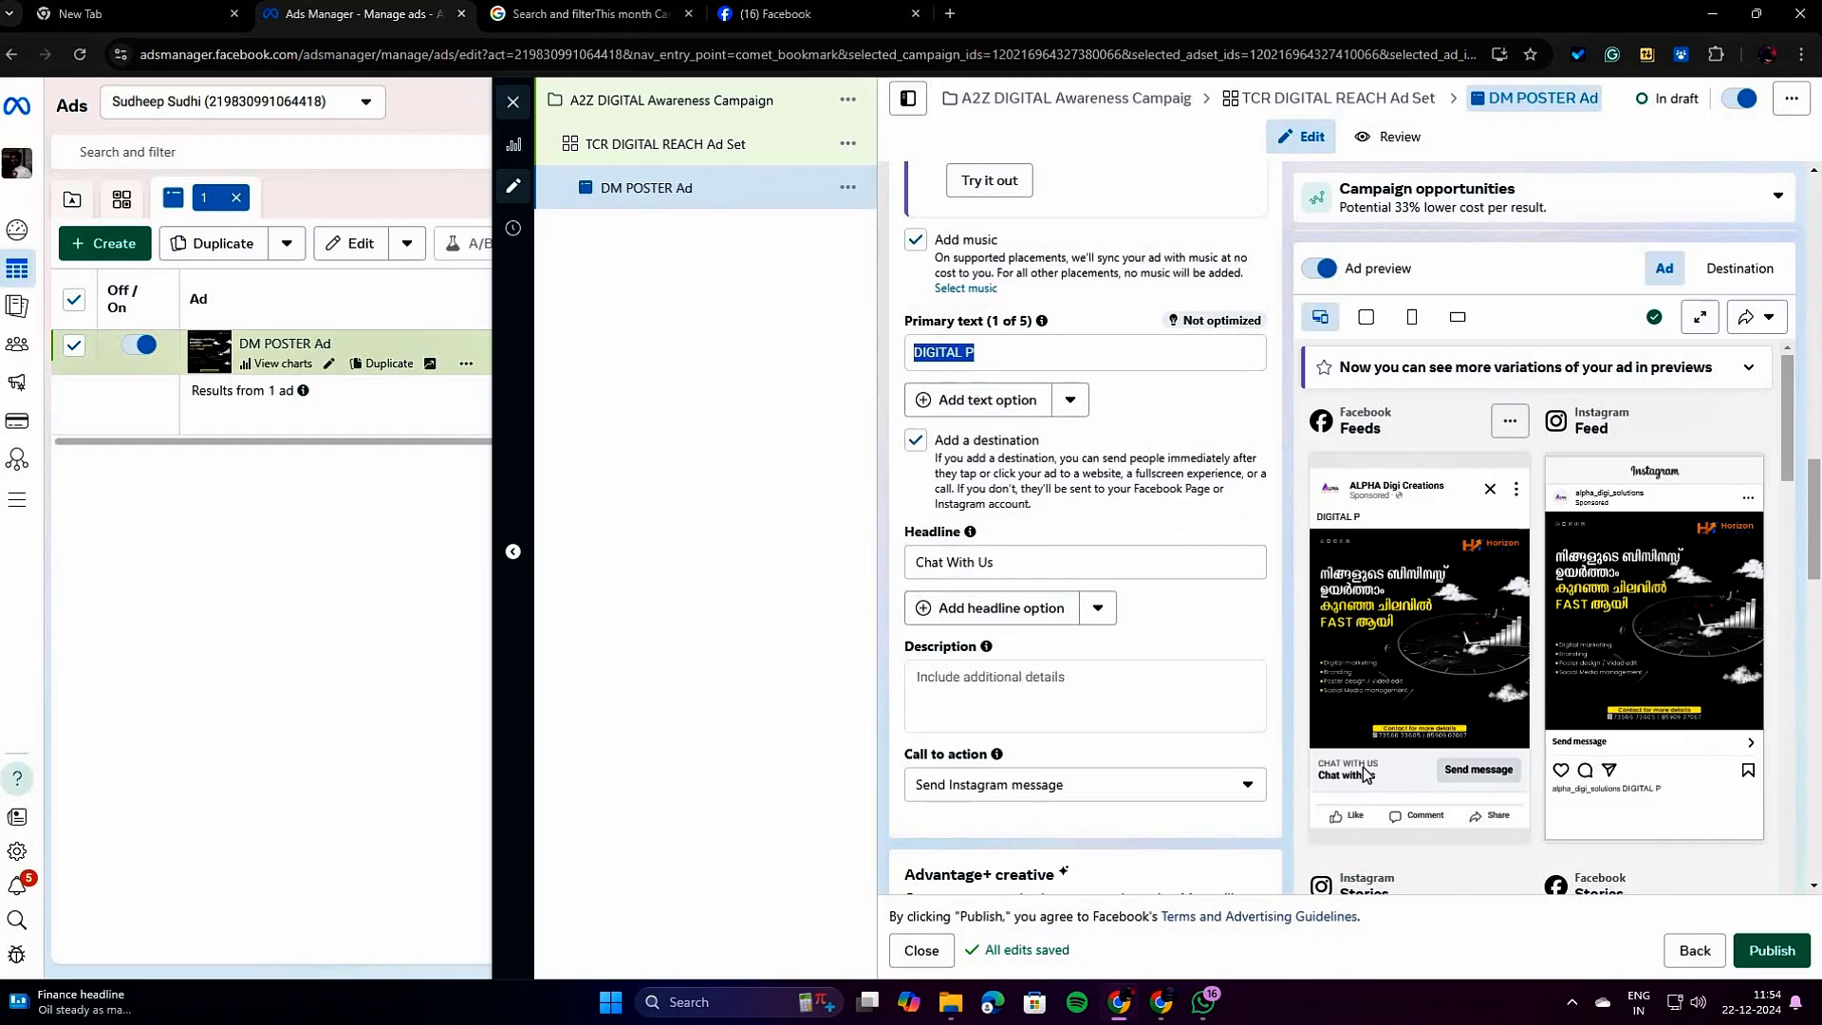
pyautogui.scroll(-7, 998, 697)
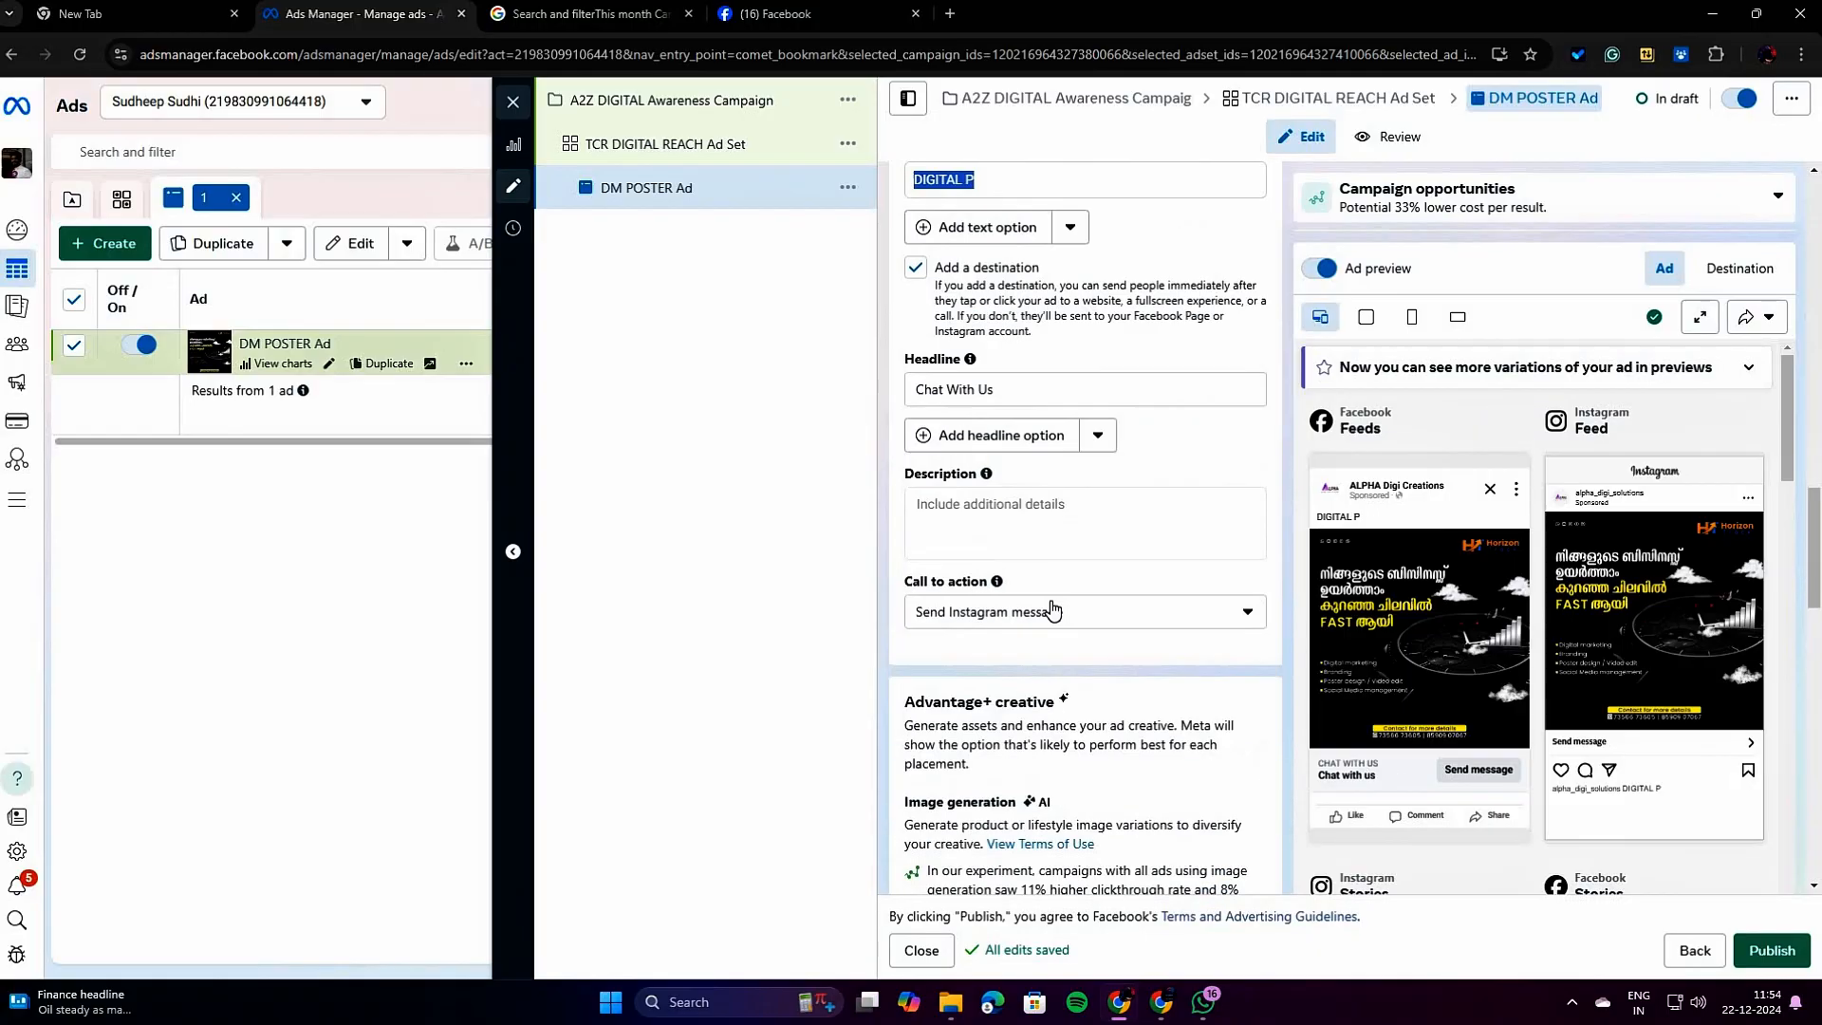
pyautogui.scroll(-1, 1116, 610)
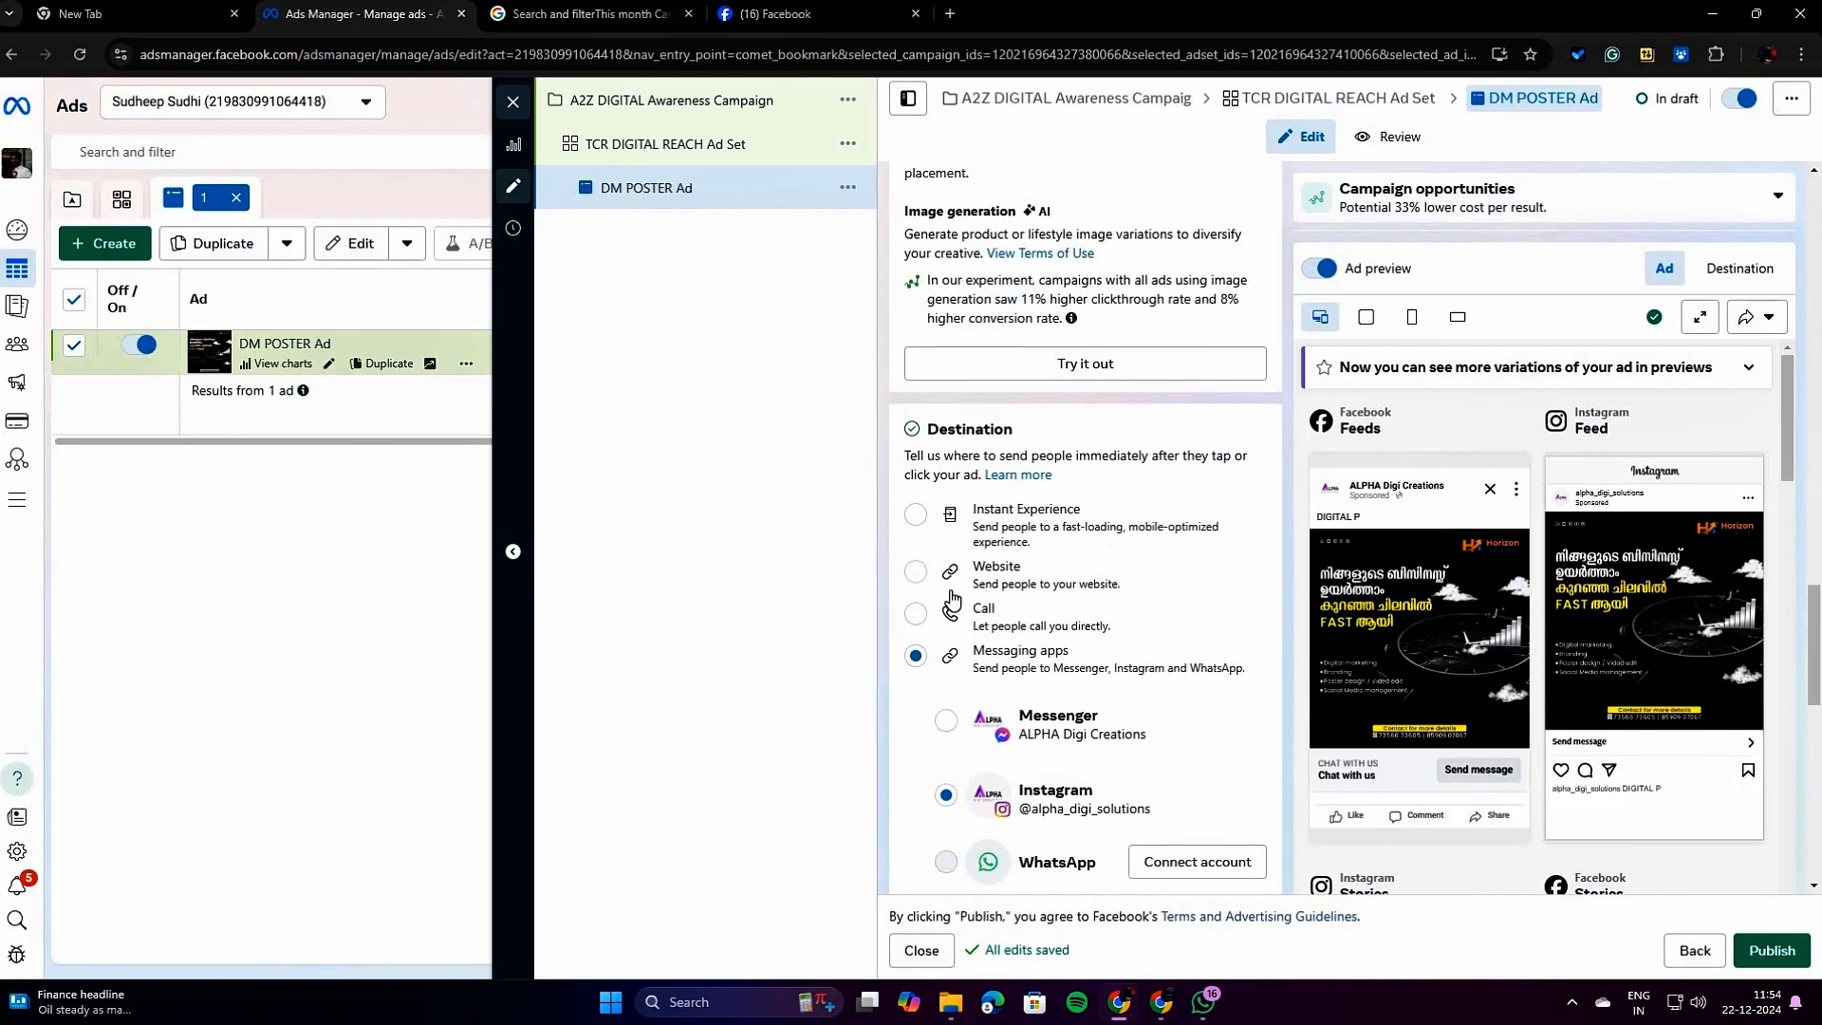
pyautogui.scroll(2, 1001, 446)
pyautogui.scroll(3, 995, 477)
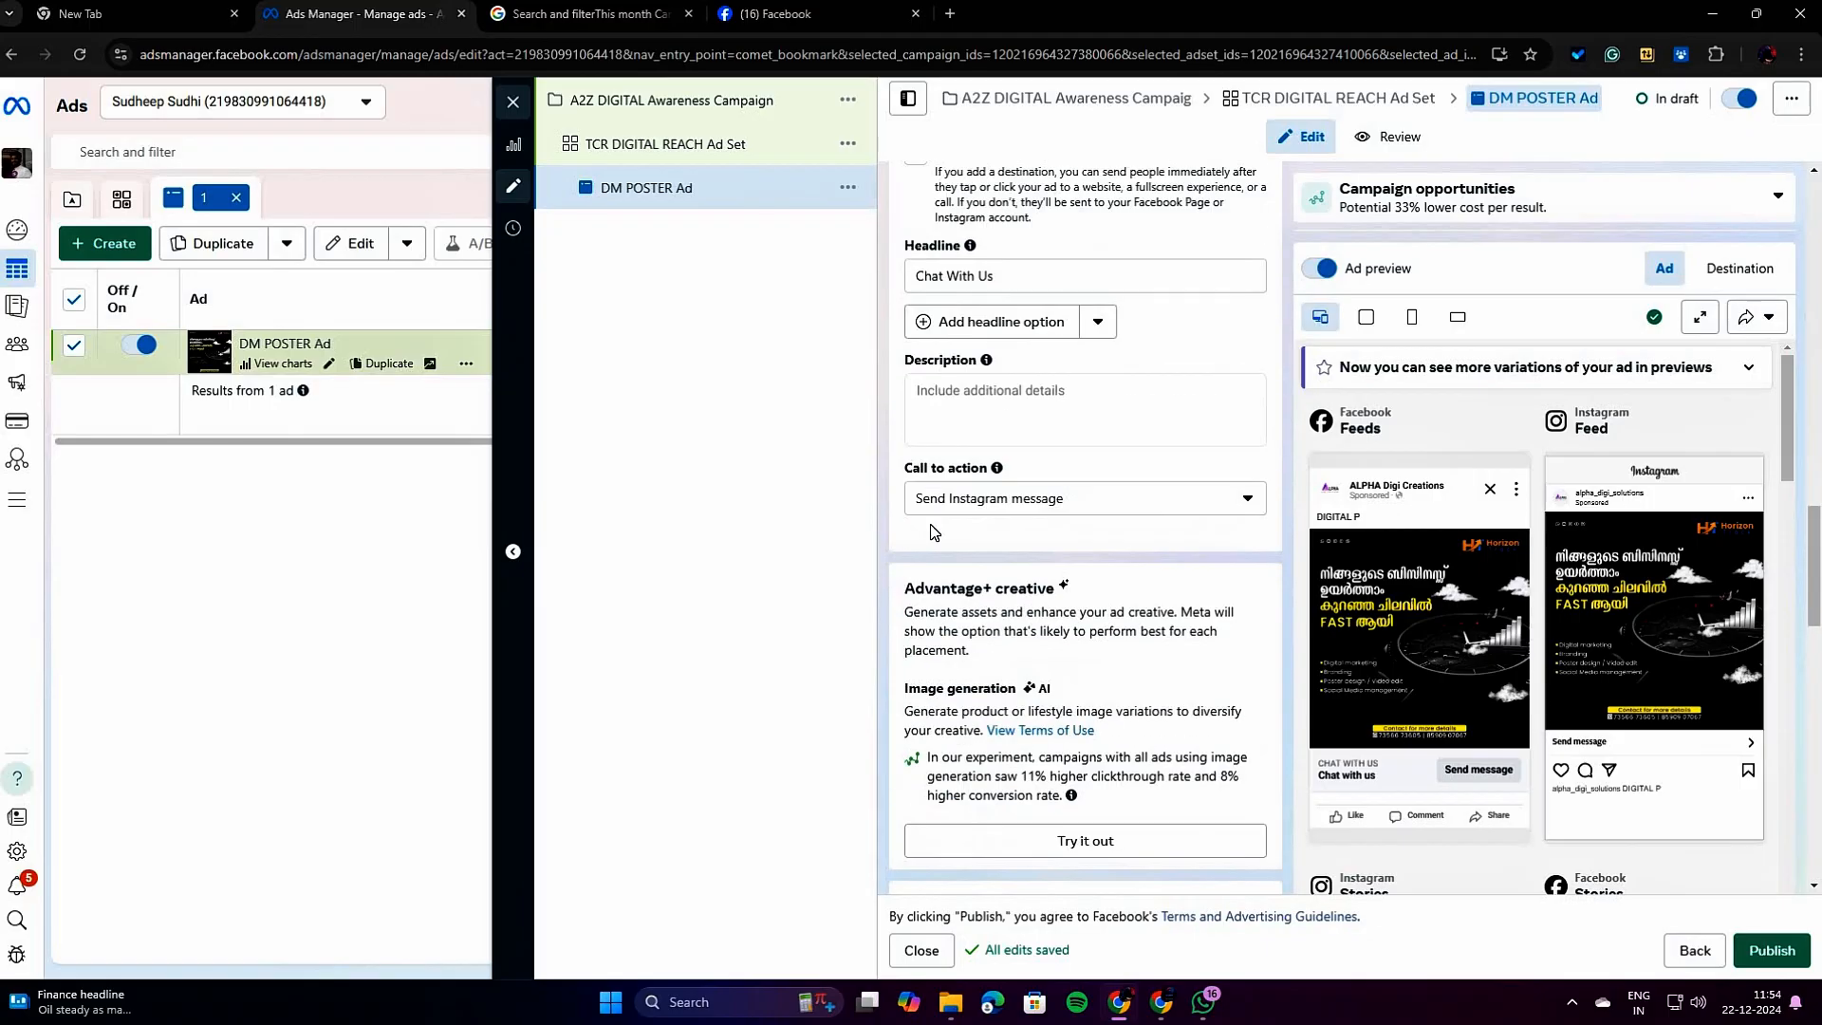
pyautogui.scroll(7, 1015, 596)
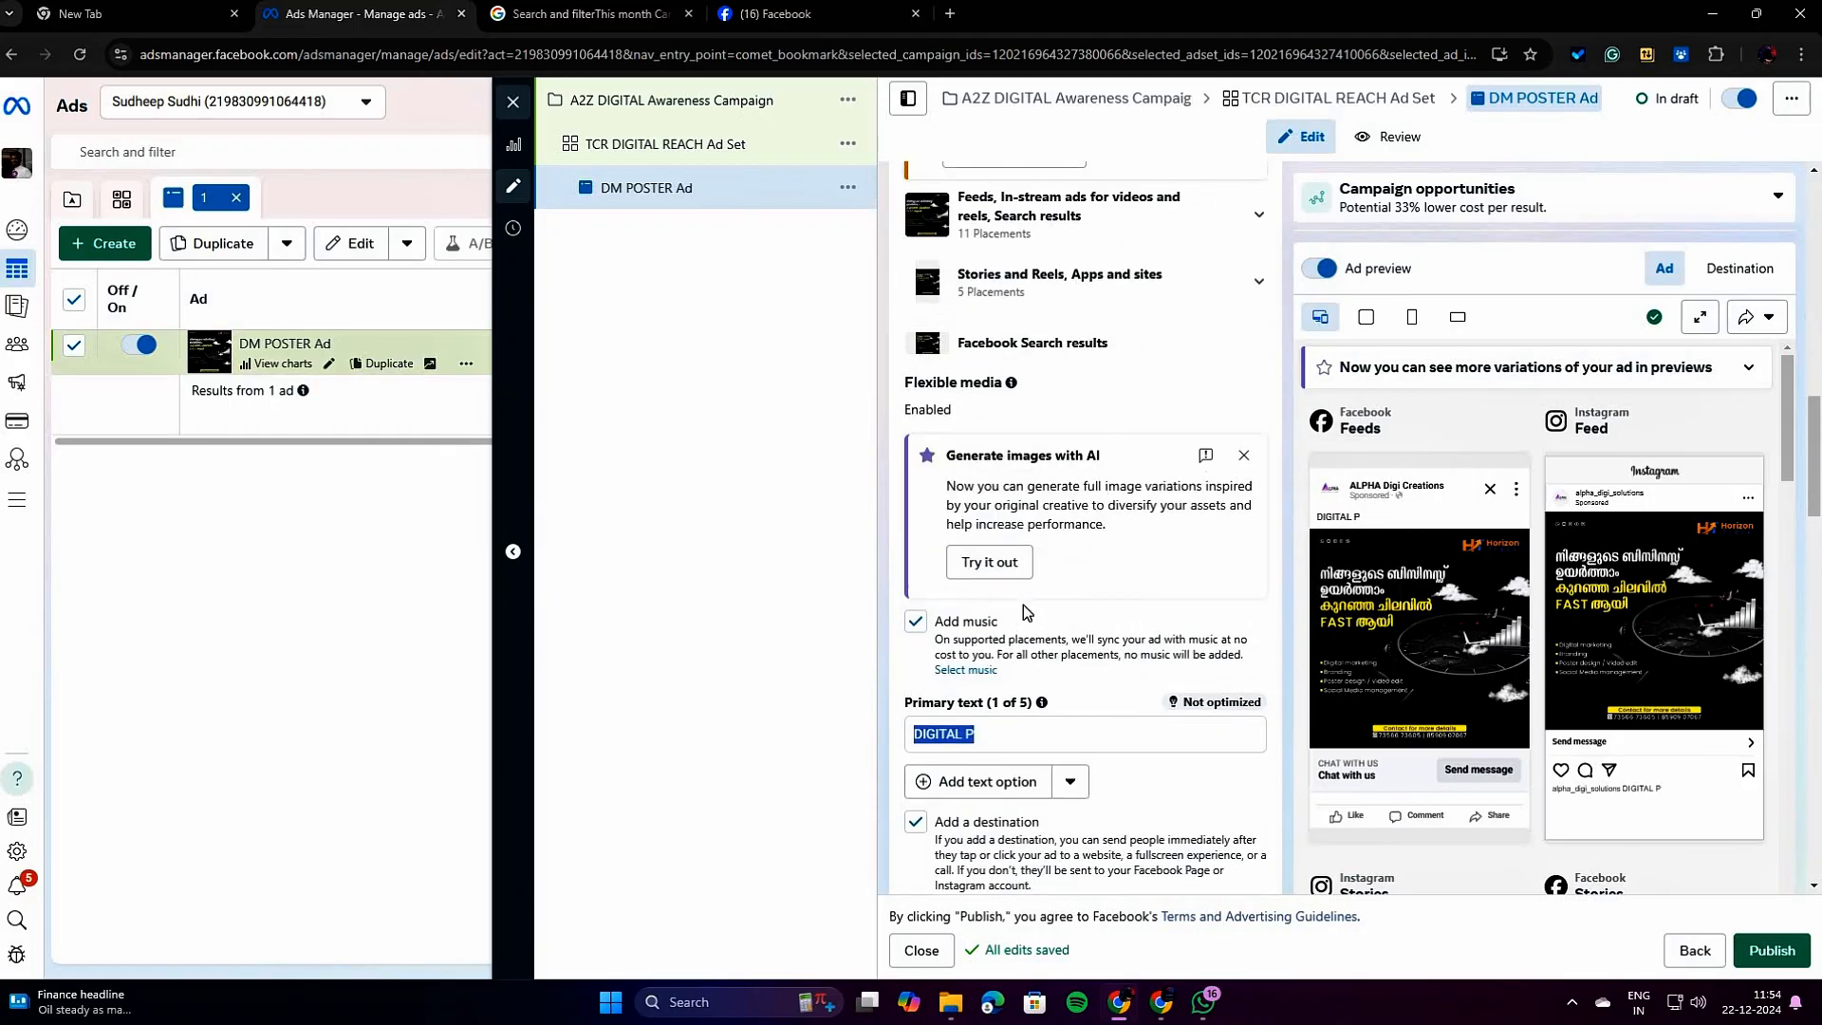
pyautogui.scroll(-2, 1177, 809)
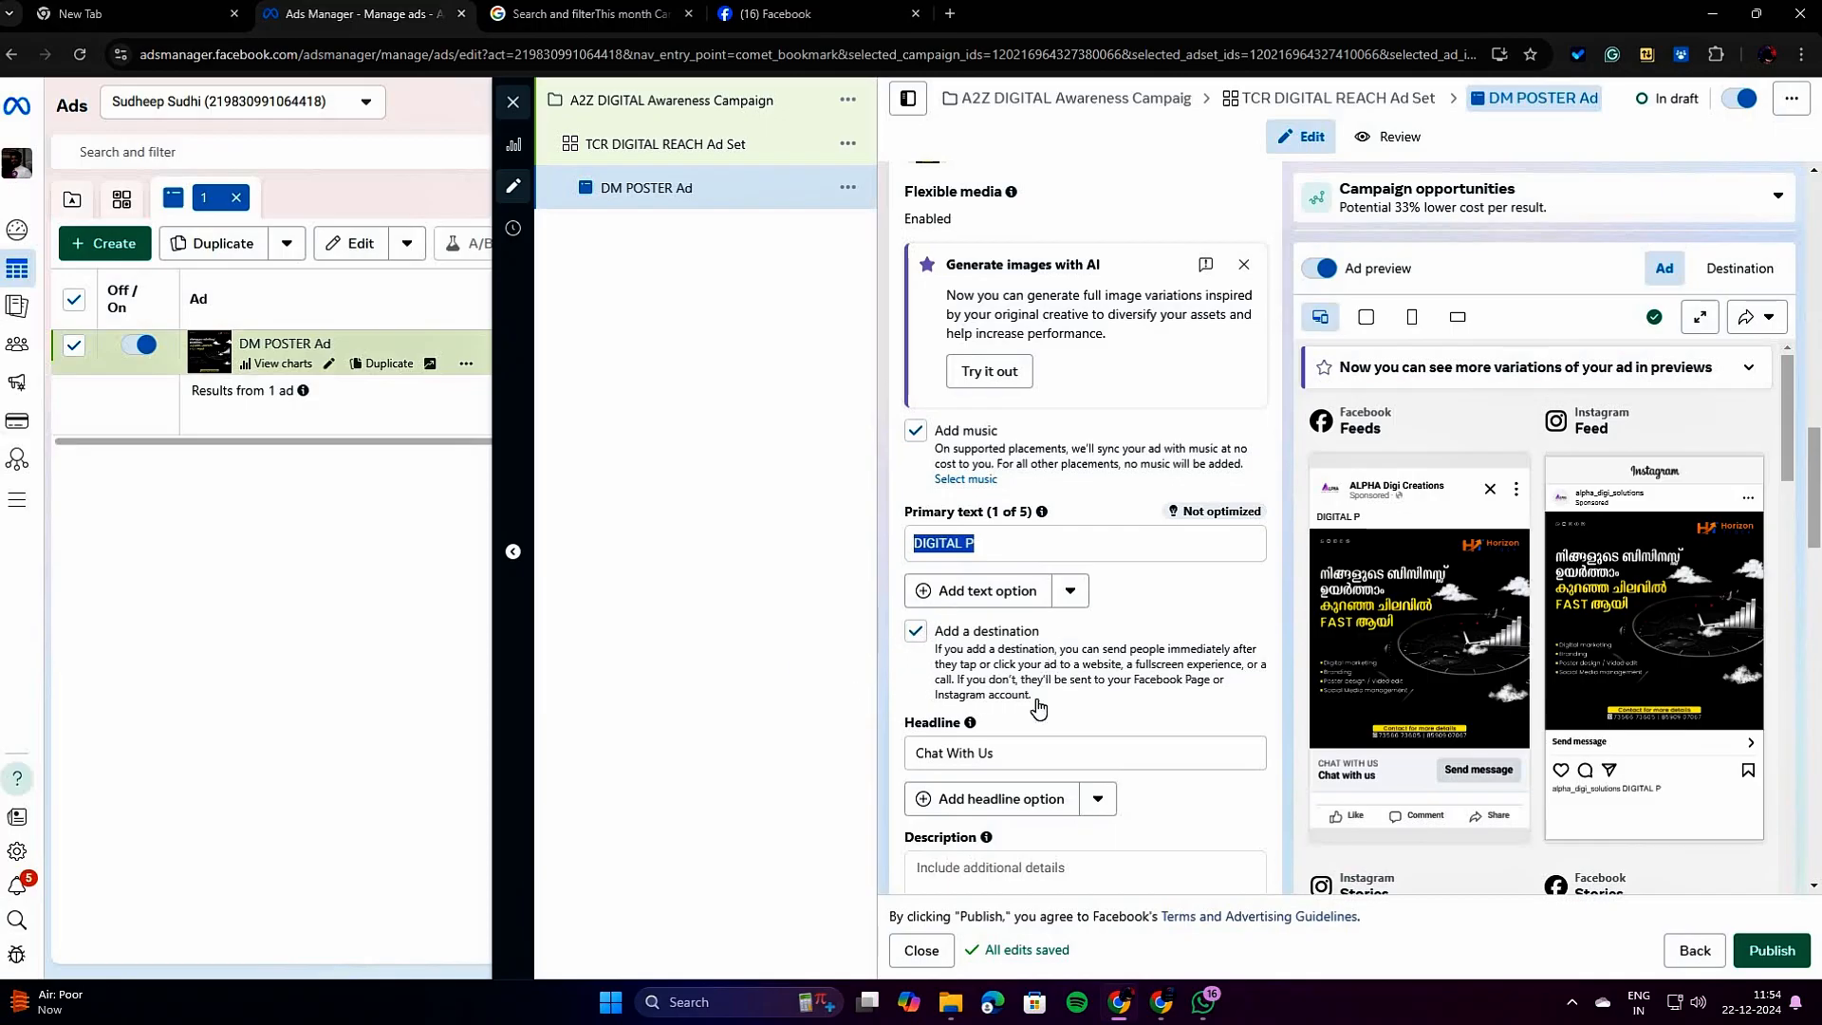
# Try Call and Website as the ad's destination, and return the destination to Messaging apps.
pyautogui.scroll(-2, 1037, 700)
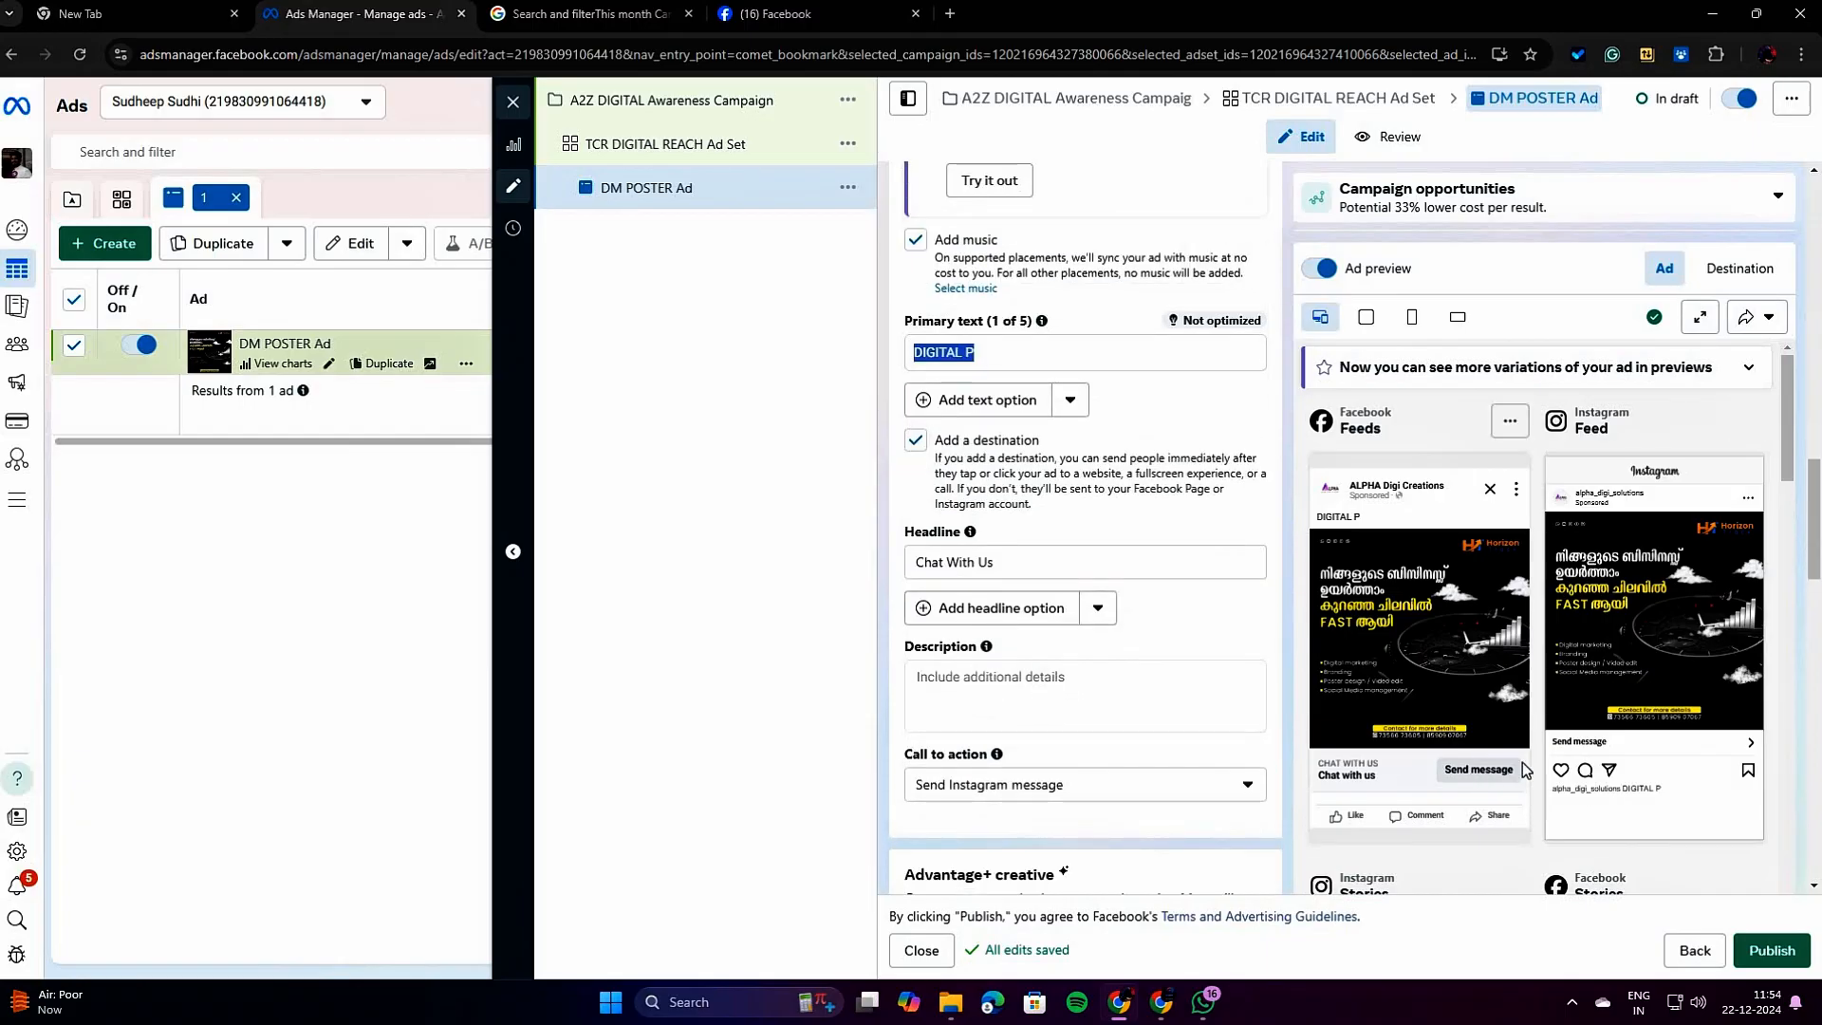
pyautogui.click(1062, 798)
pyautogui.moveTo(1062, 800); pyautogui.dragTo(1087, 761)
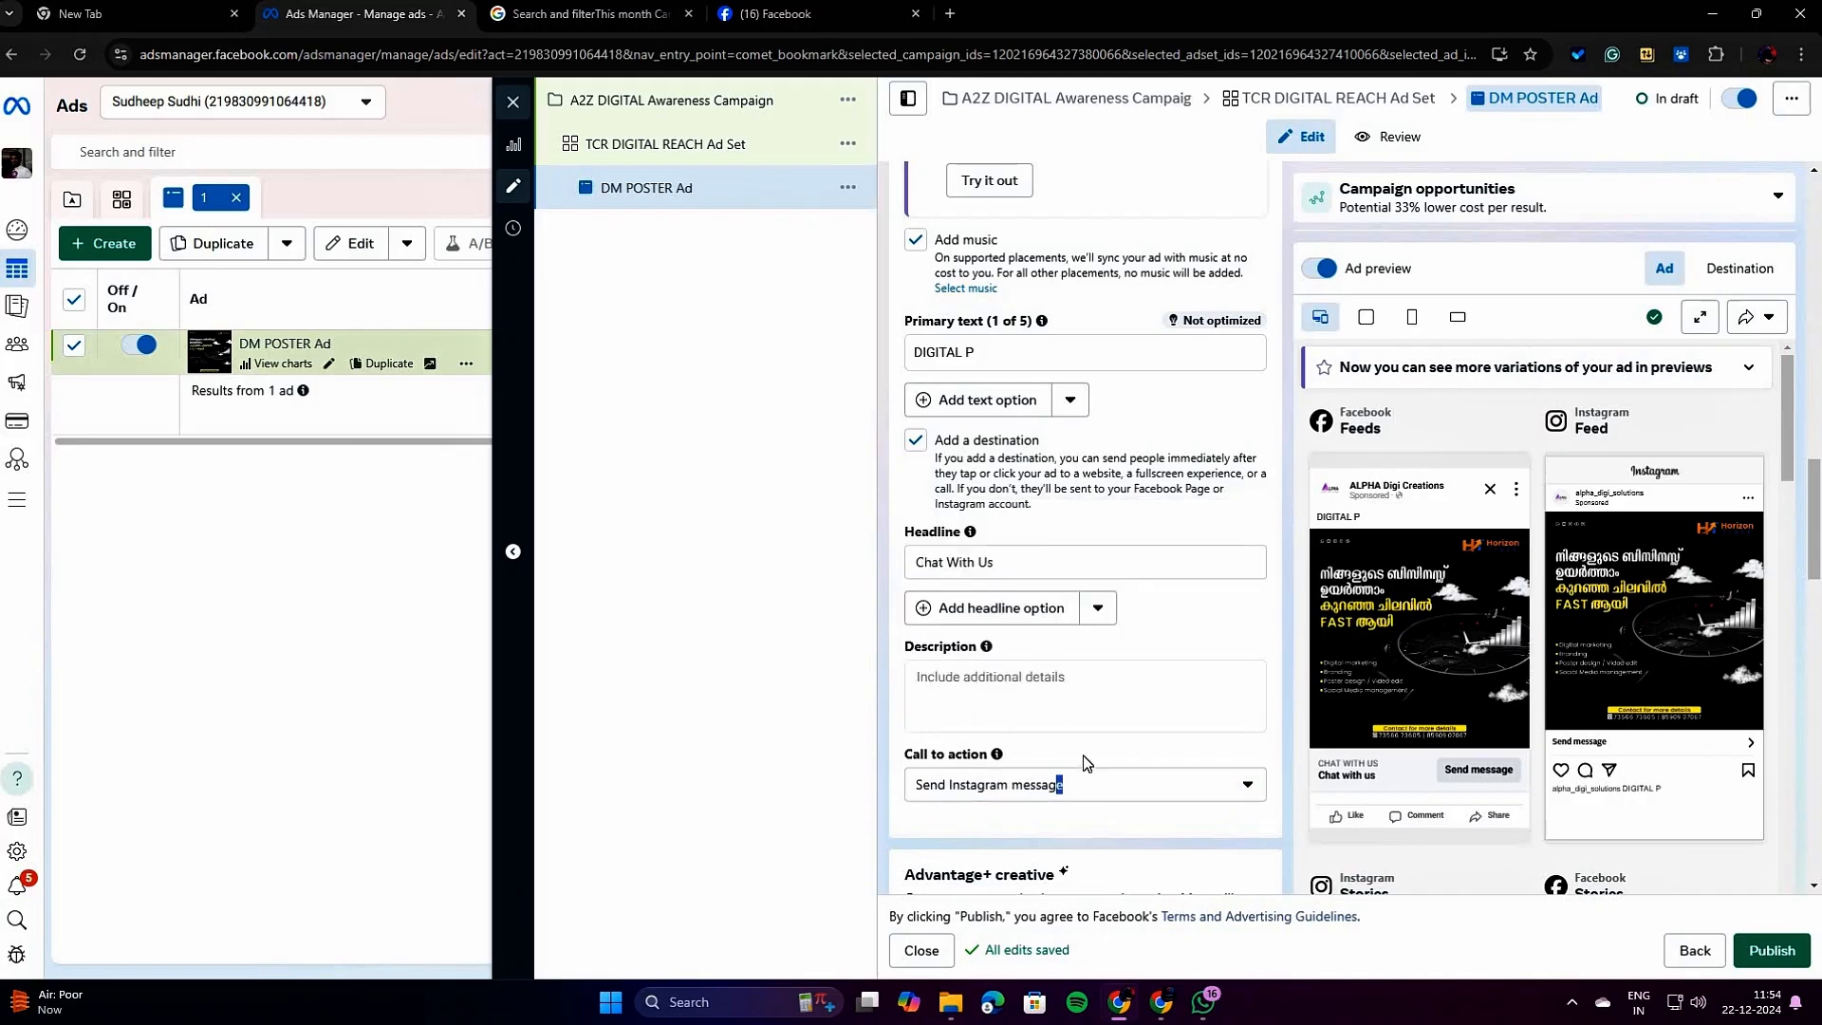
pyautogui.scroll(-8, 1086, 762)
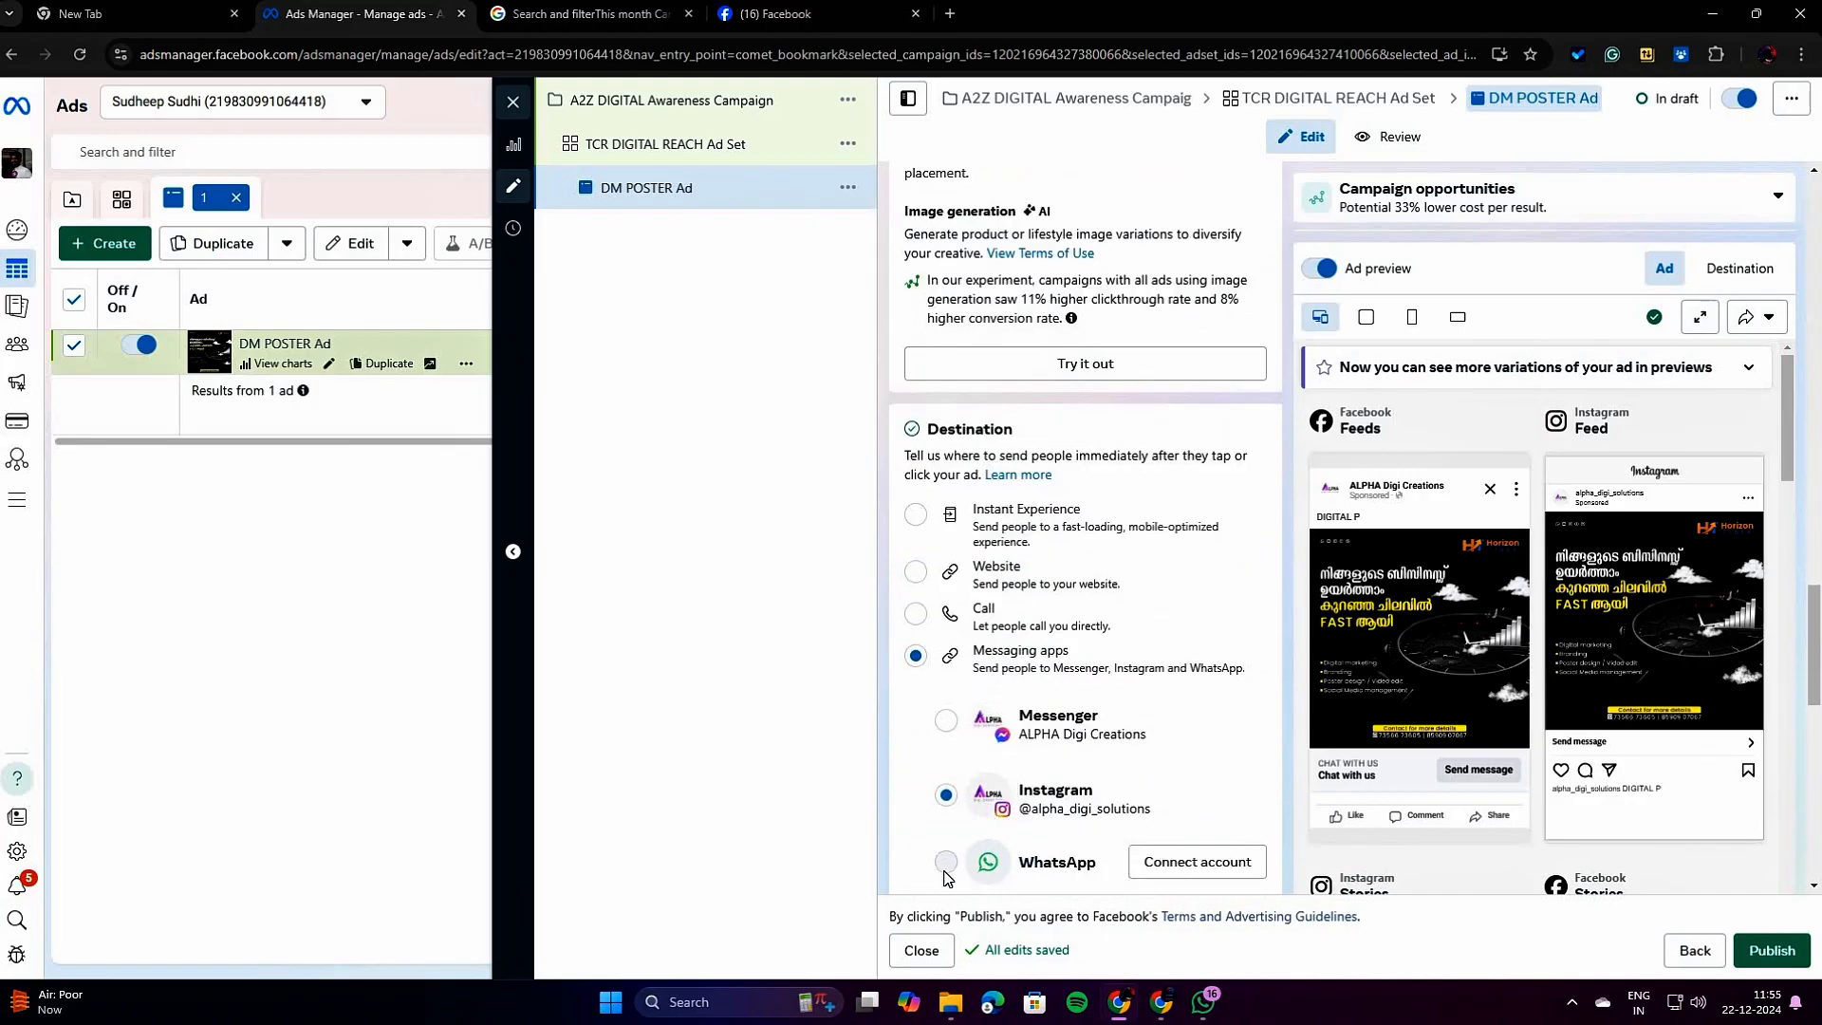
pyautogui.click(916, 616)
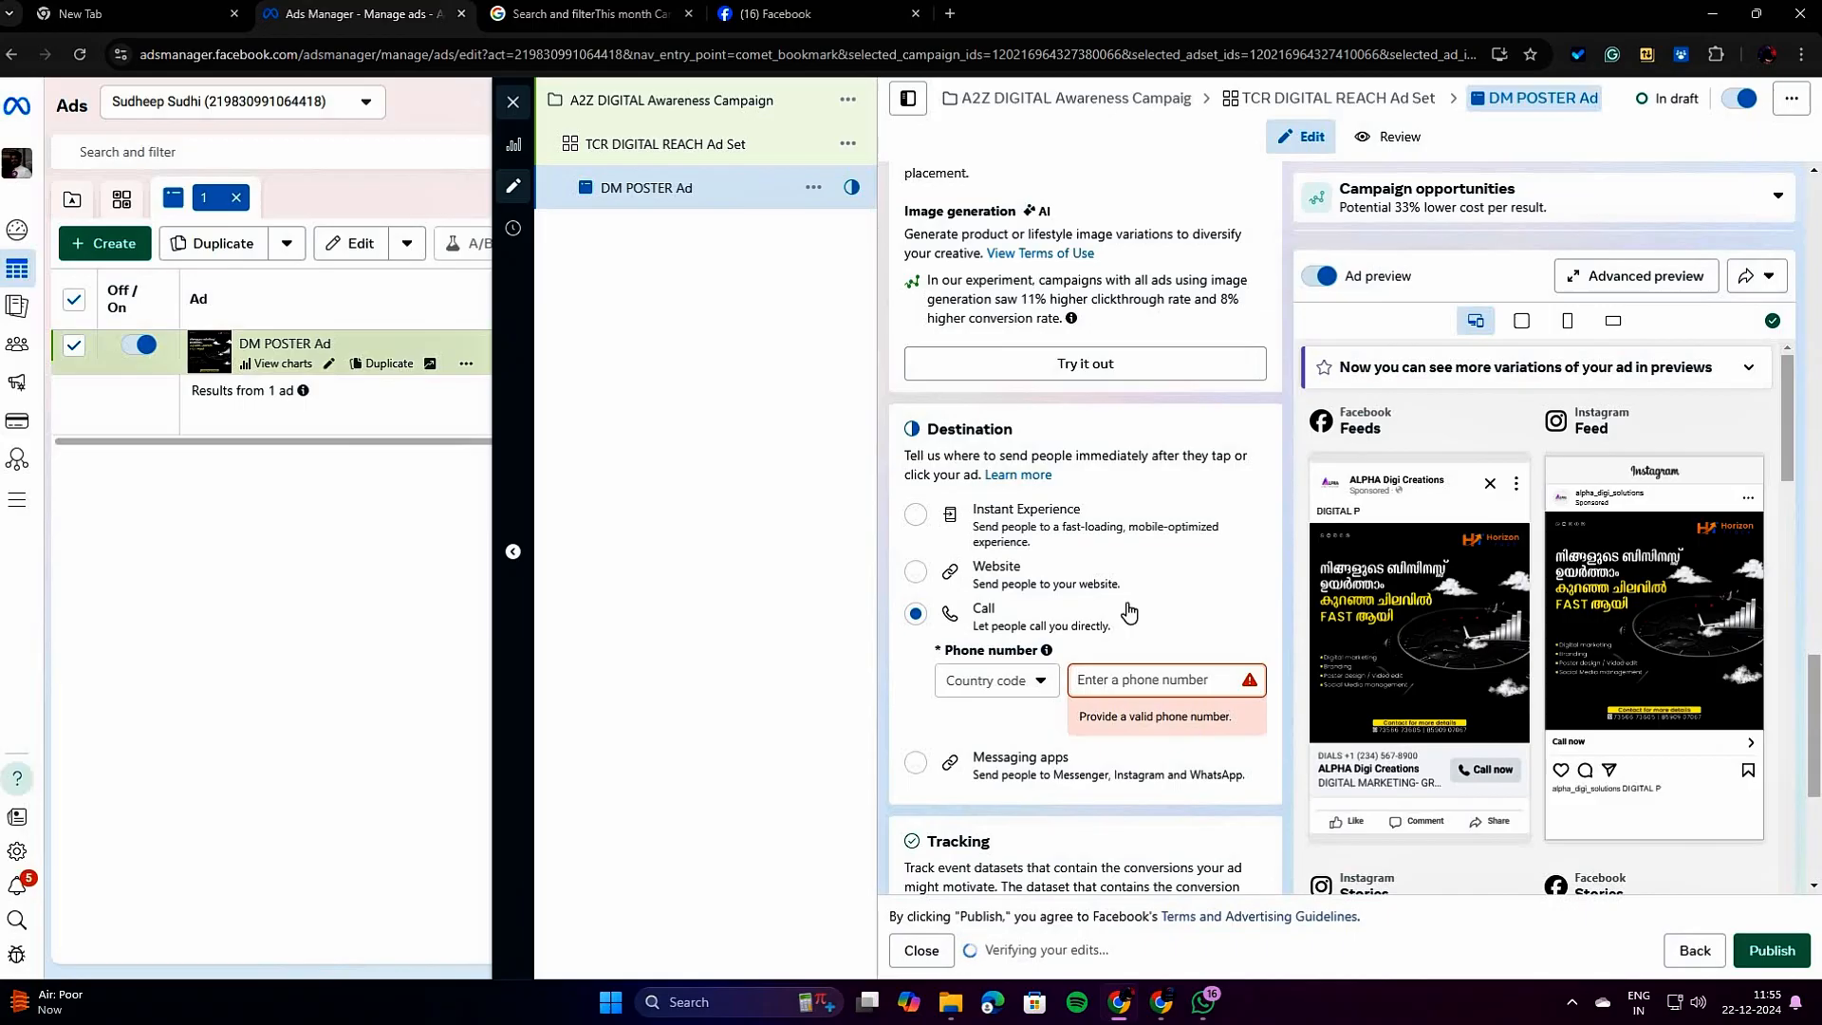
pyautogui.click(1107, 678)
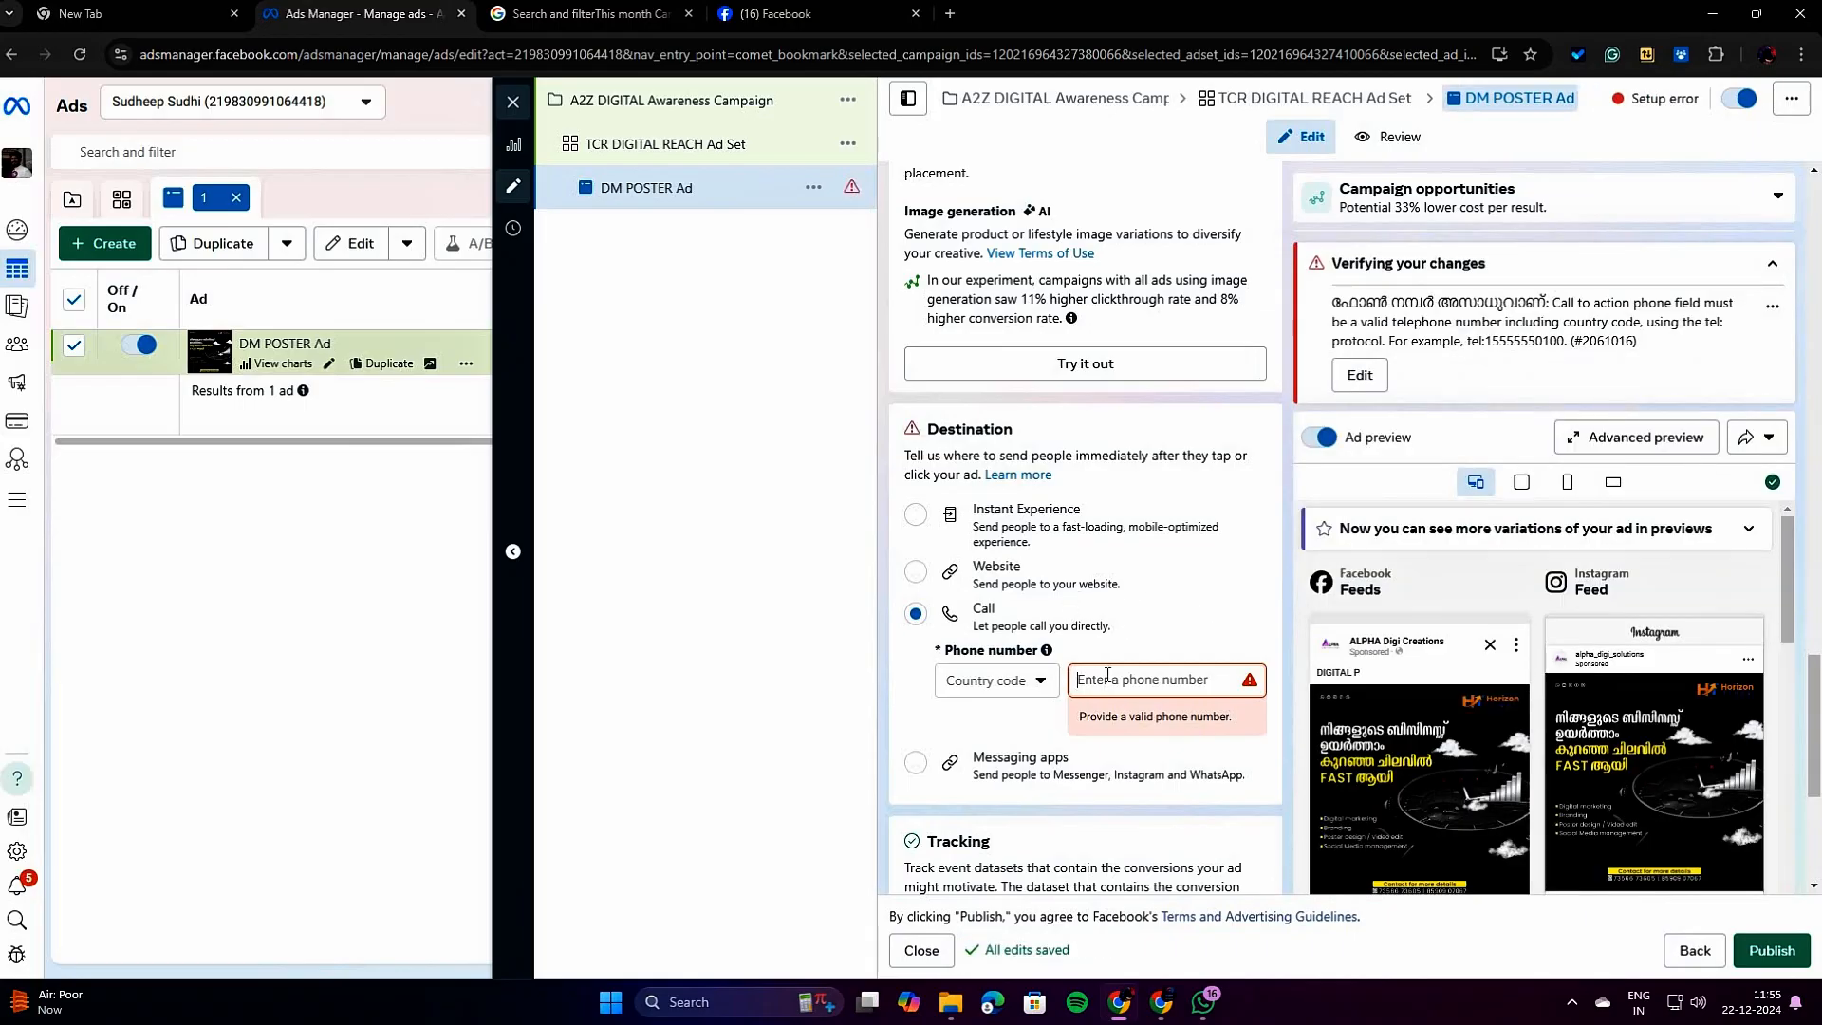
pyautogui.click(916, 573)
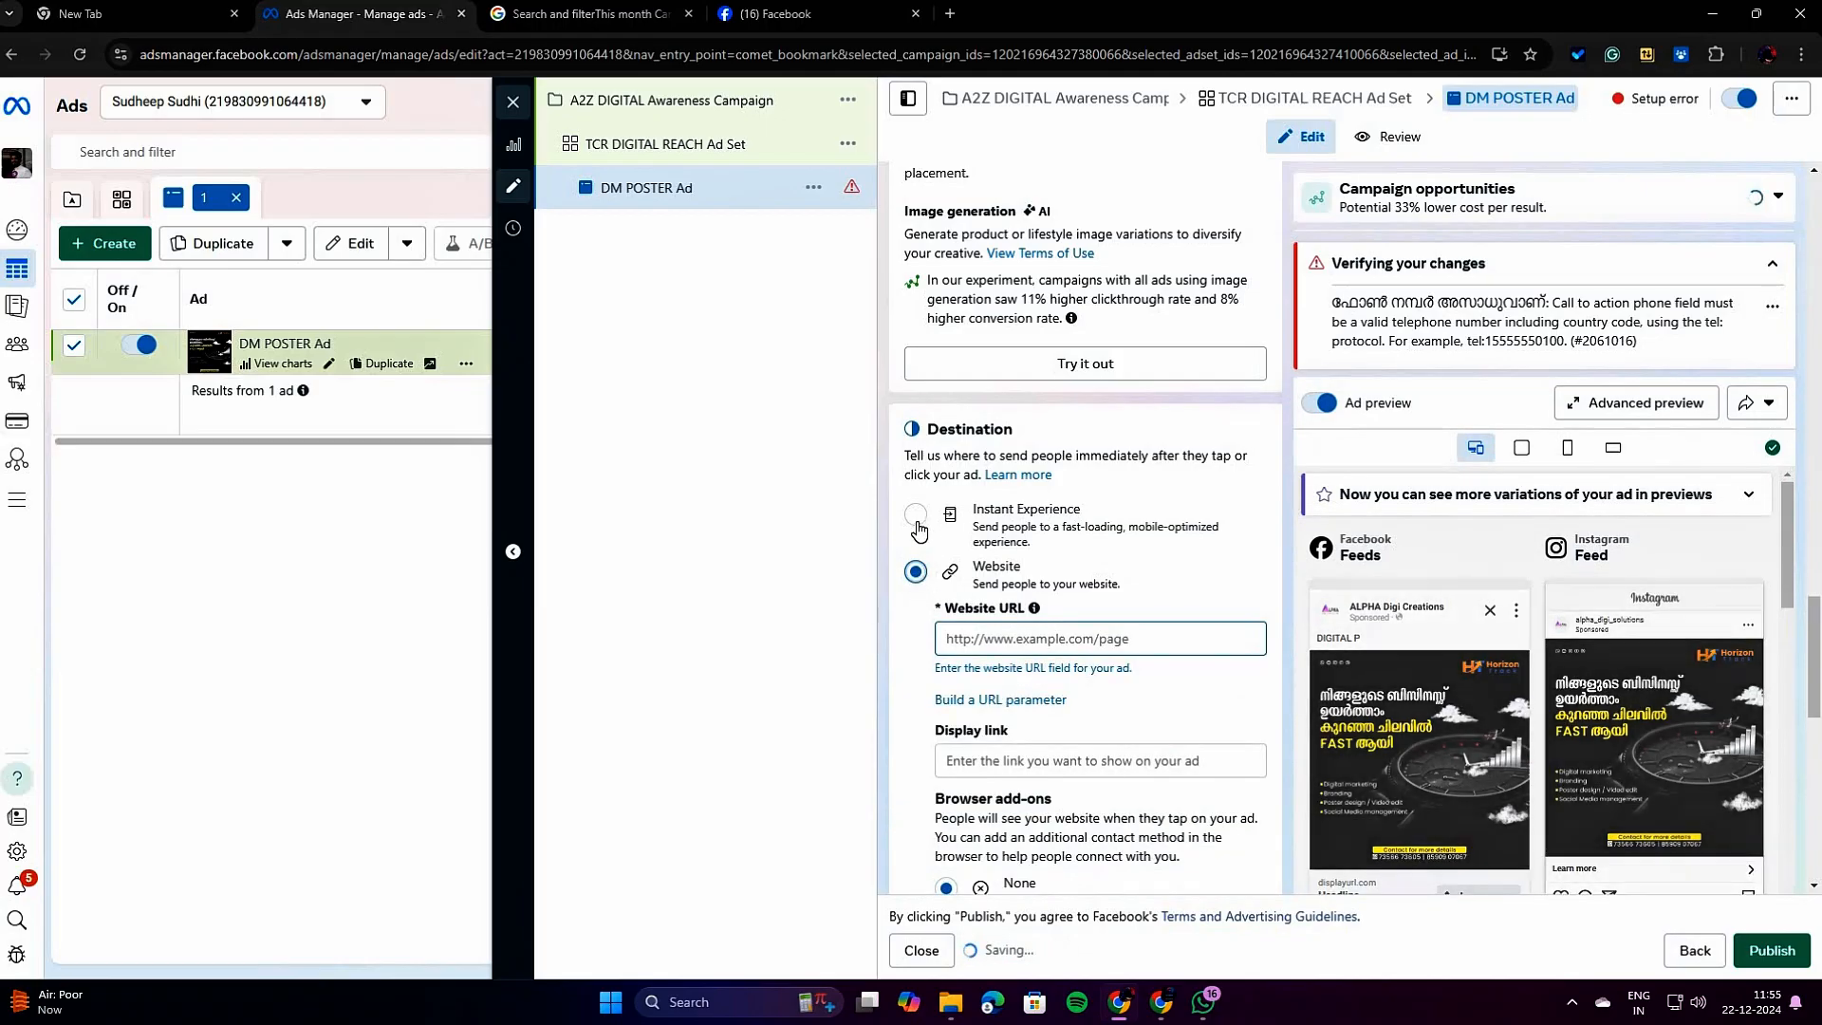
pyautogui.scroll(-2, 954, 765)
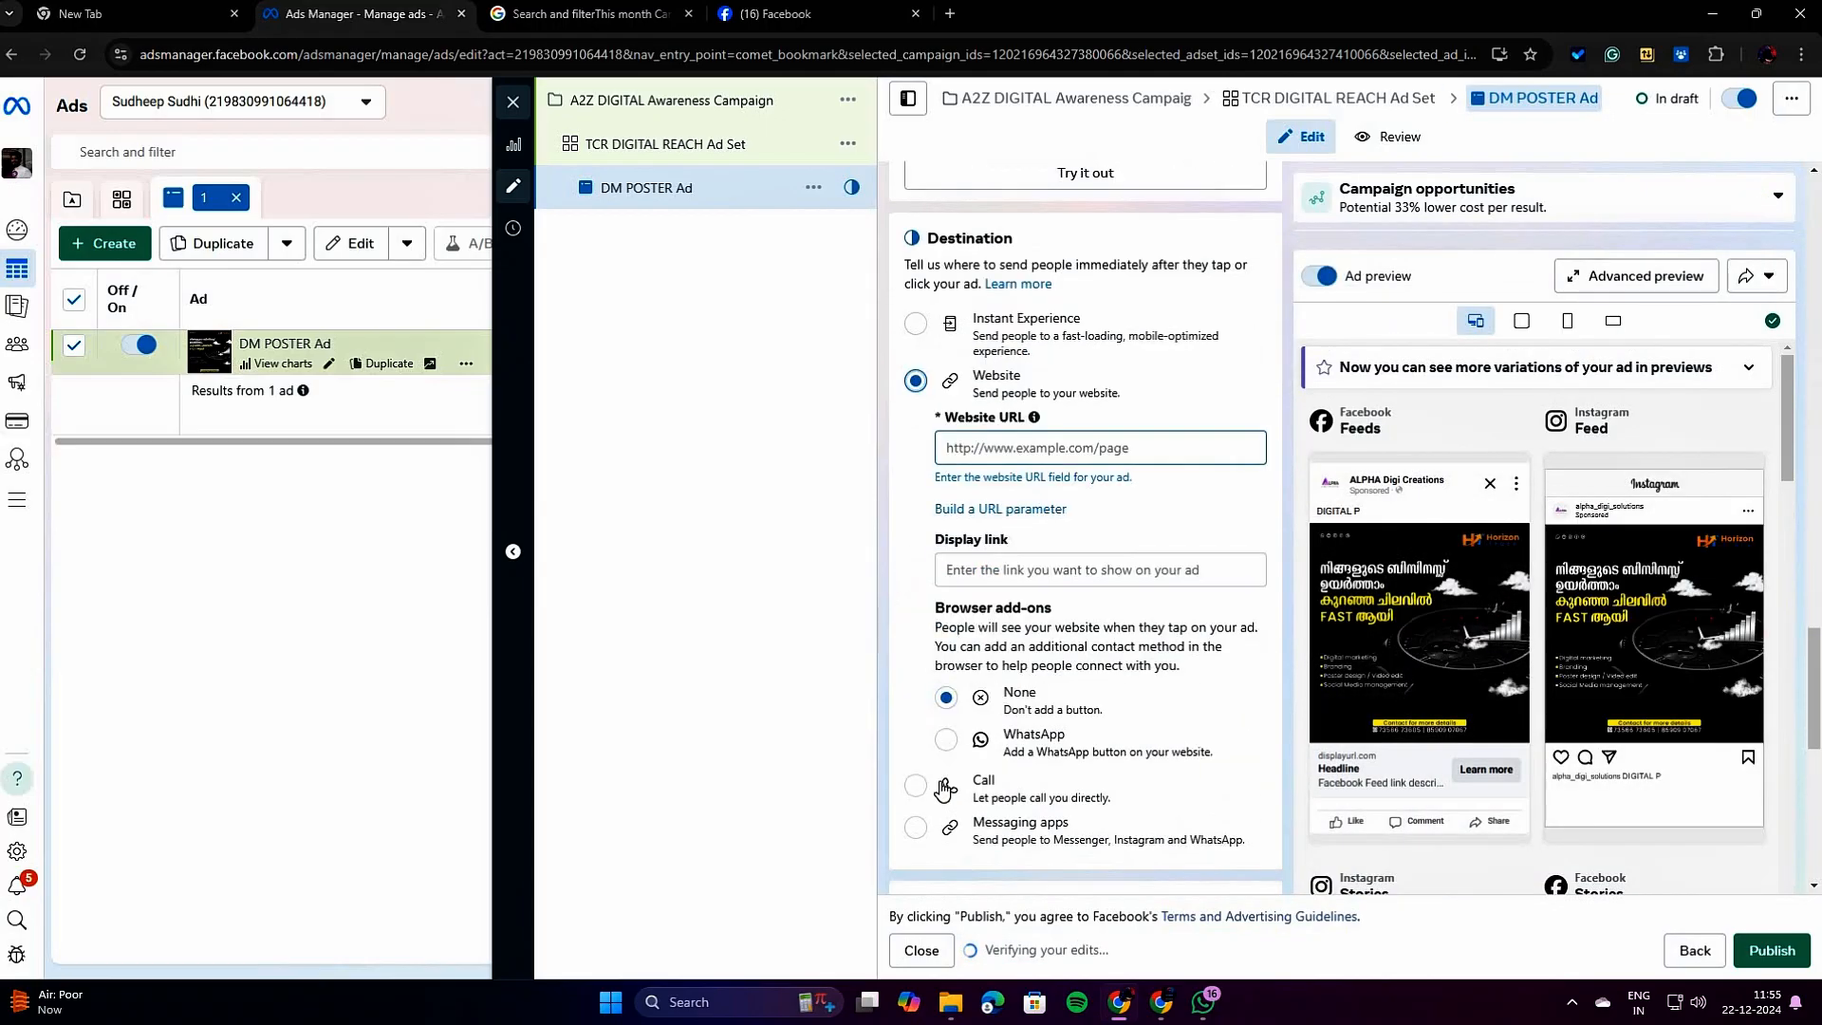
pyautogui.click(917, 828)
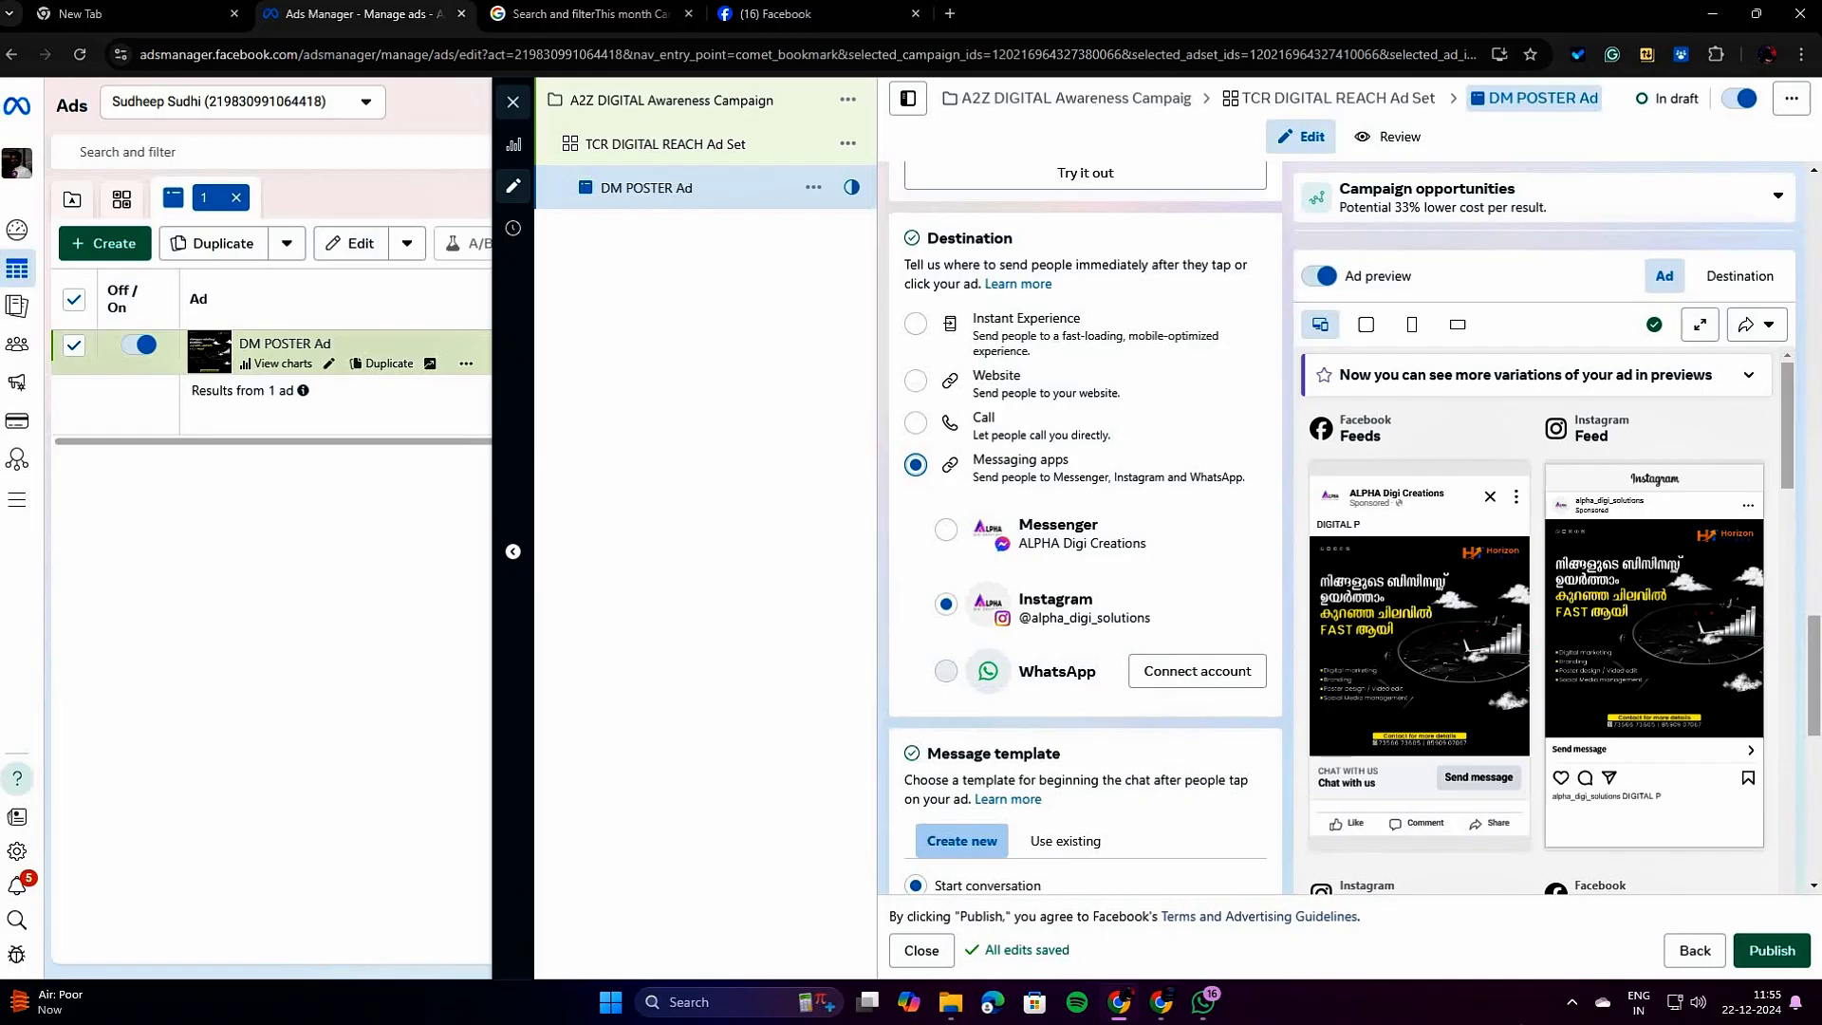
# Examine how the ad appears across the Facebook, Instagram and Audience Network placements in the advanced preview, and close it.
pyautogui.scroll(-4, 1188, 752)
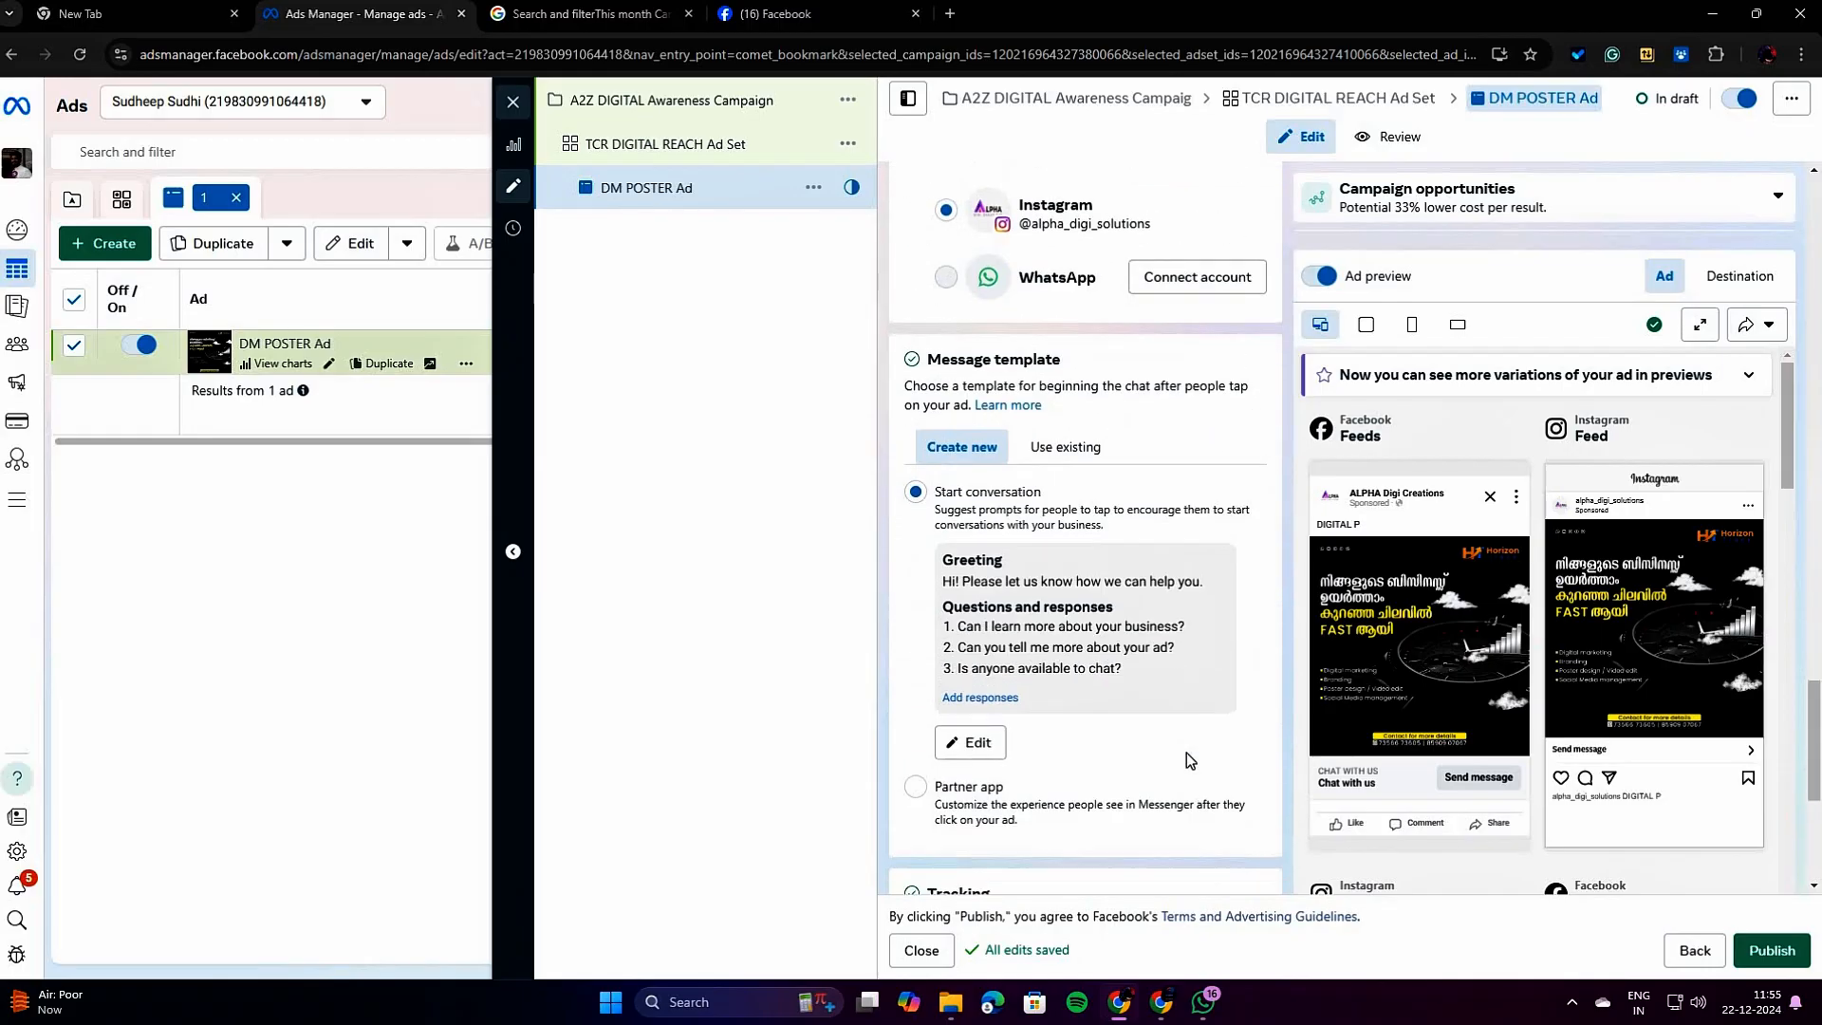
pyautogui.scroll(-5, 1187, 754)
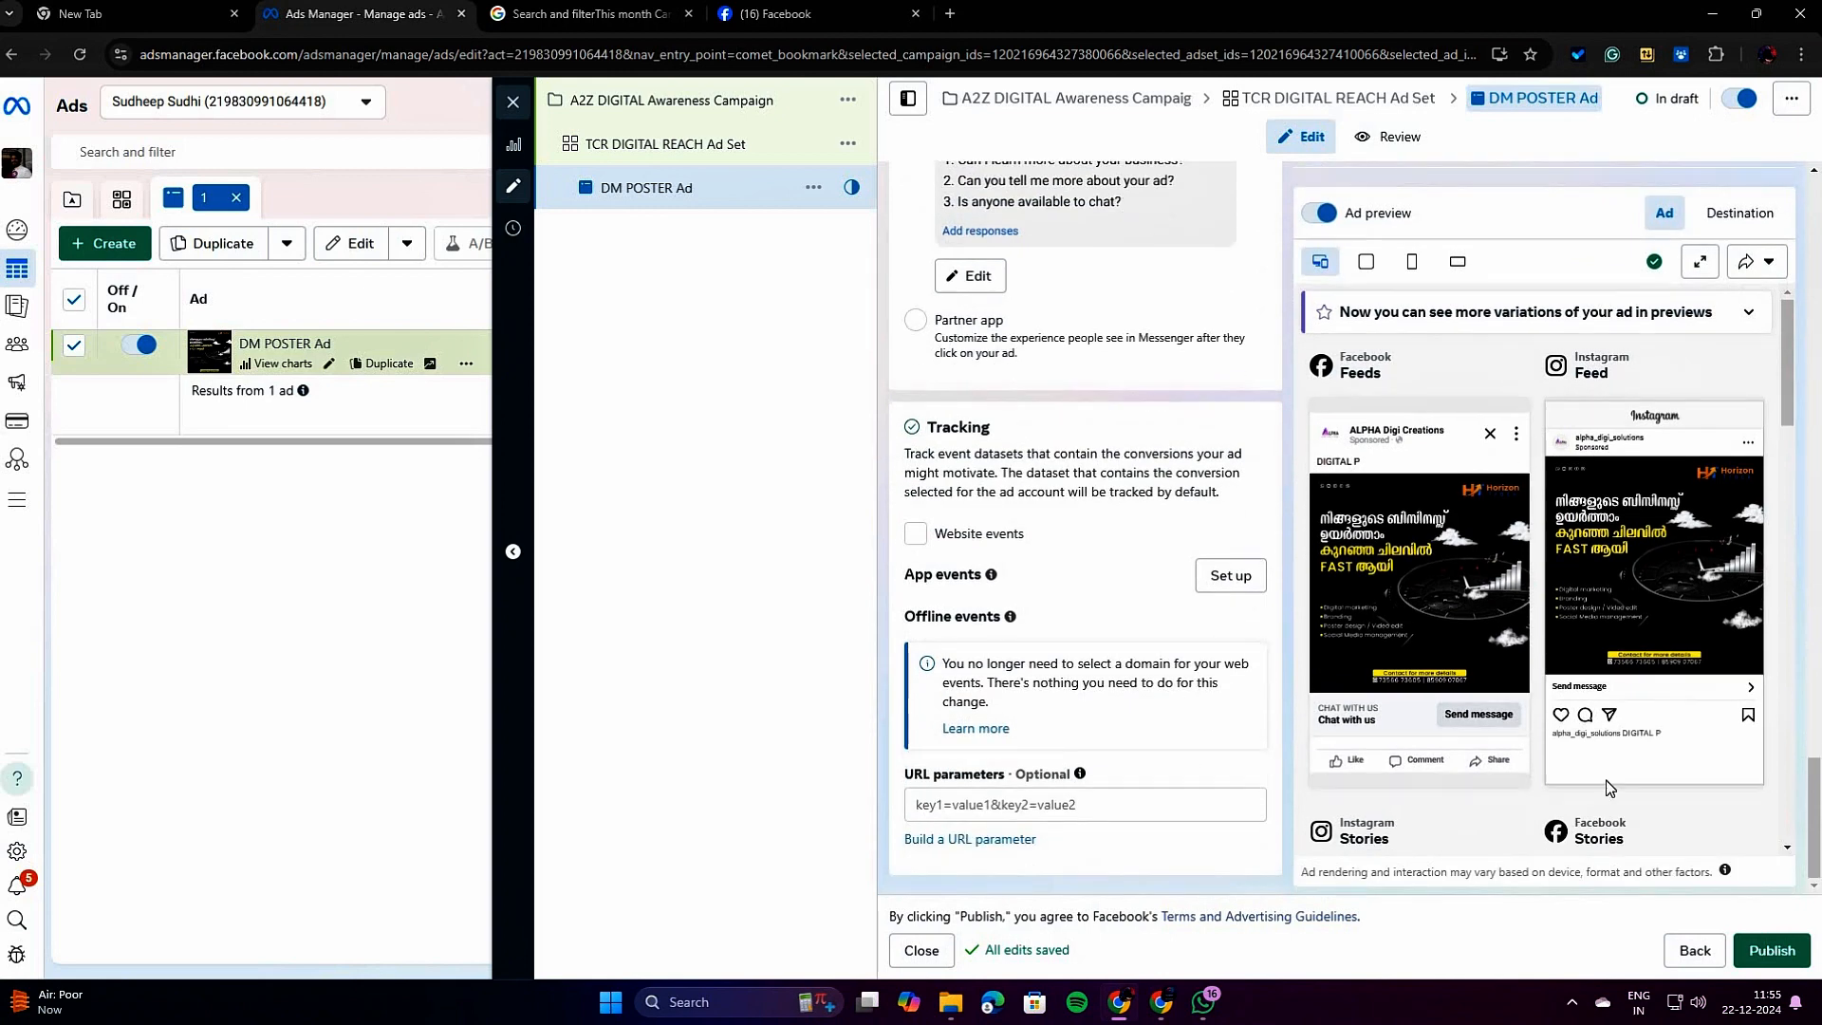
pyautogui.click(1698, 268)
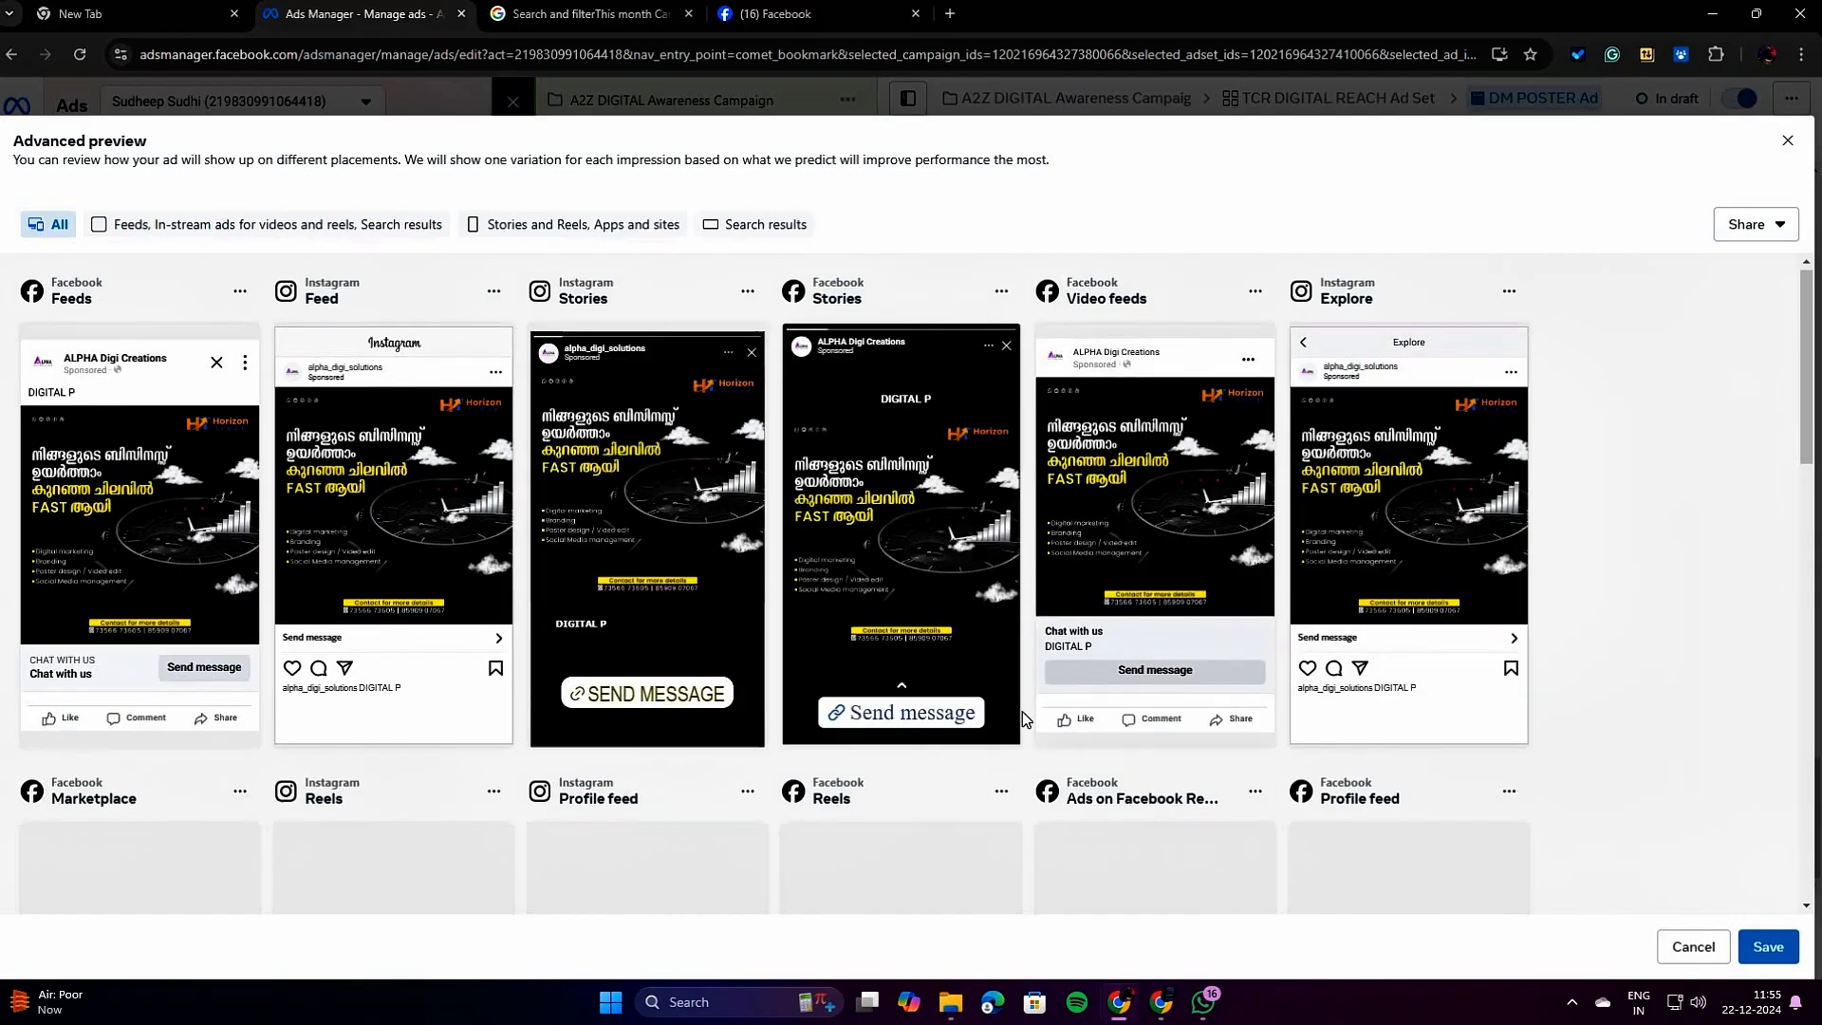
pyautogui.scroll(-6, 1023, 720)
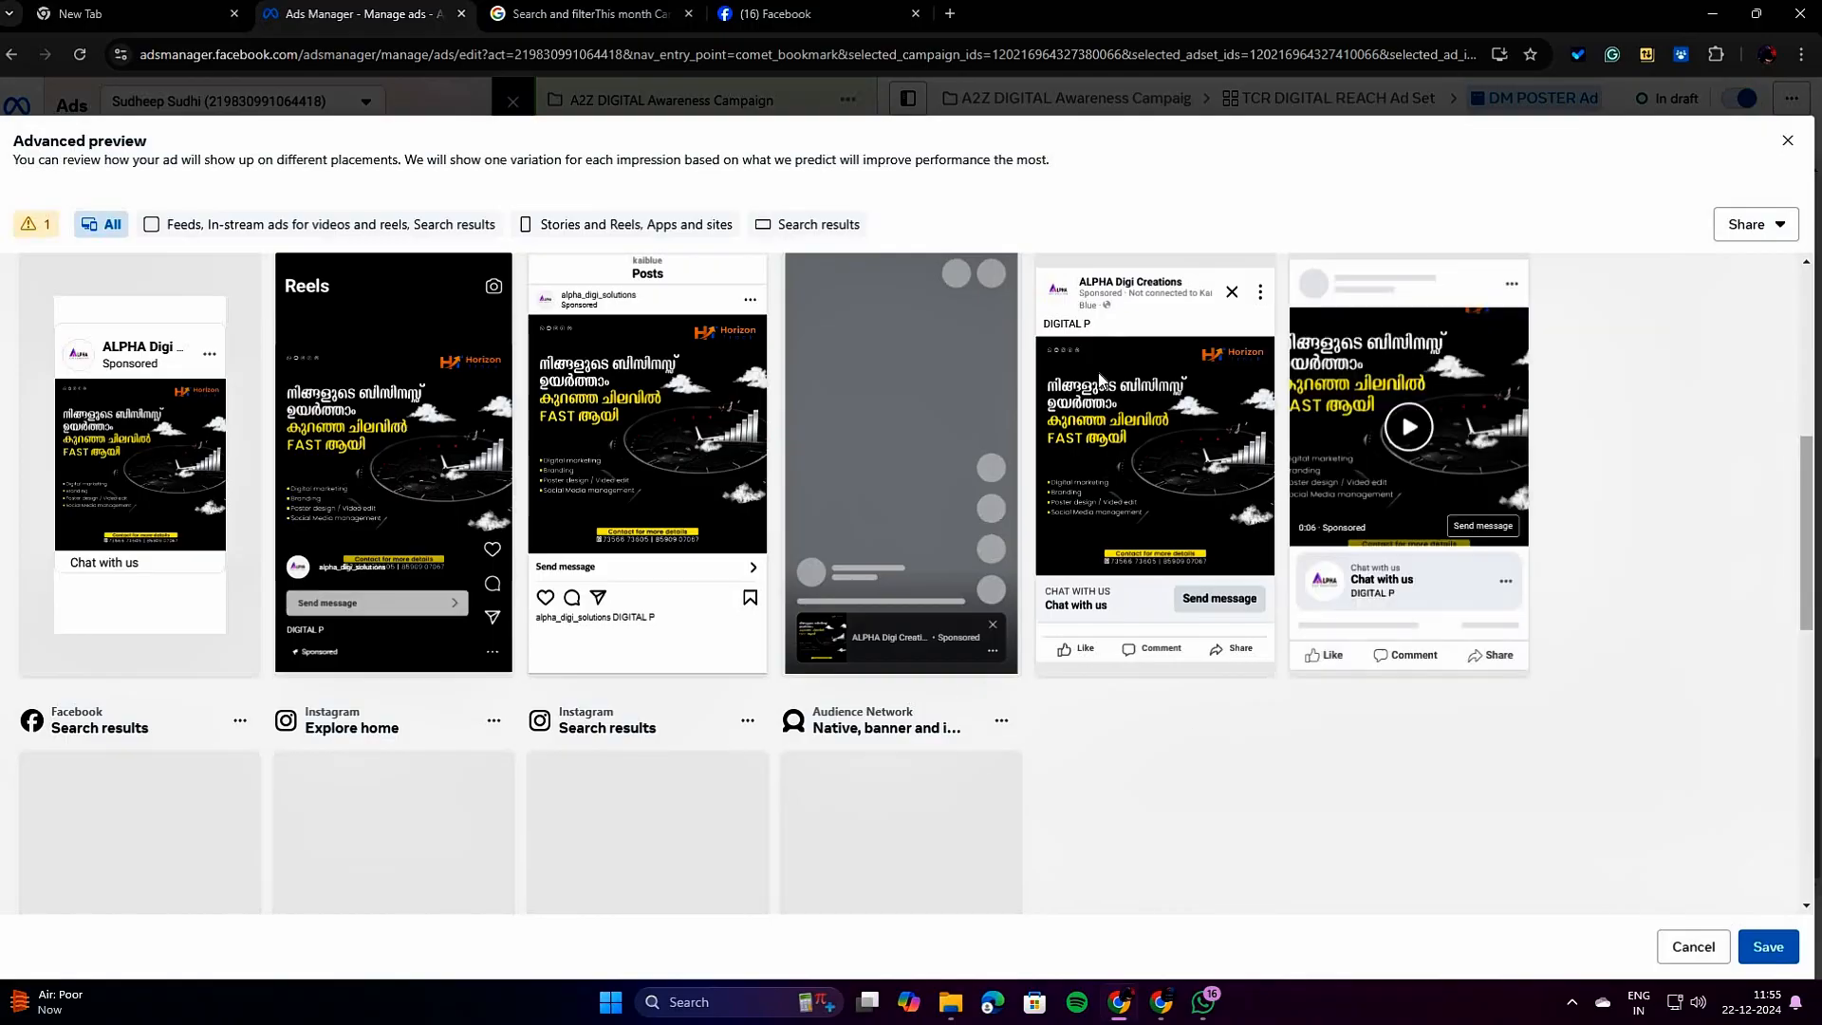
pyautogui.scroll(-9, 877, 653)
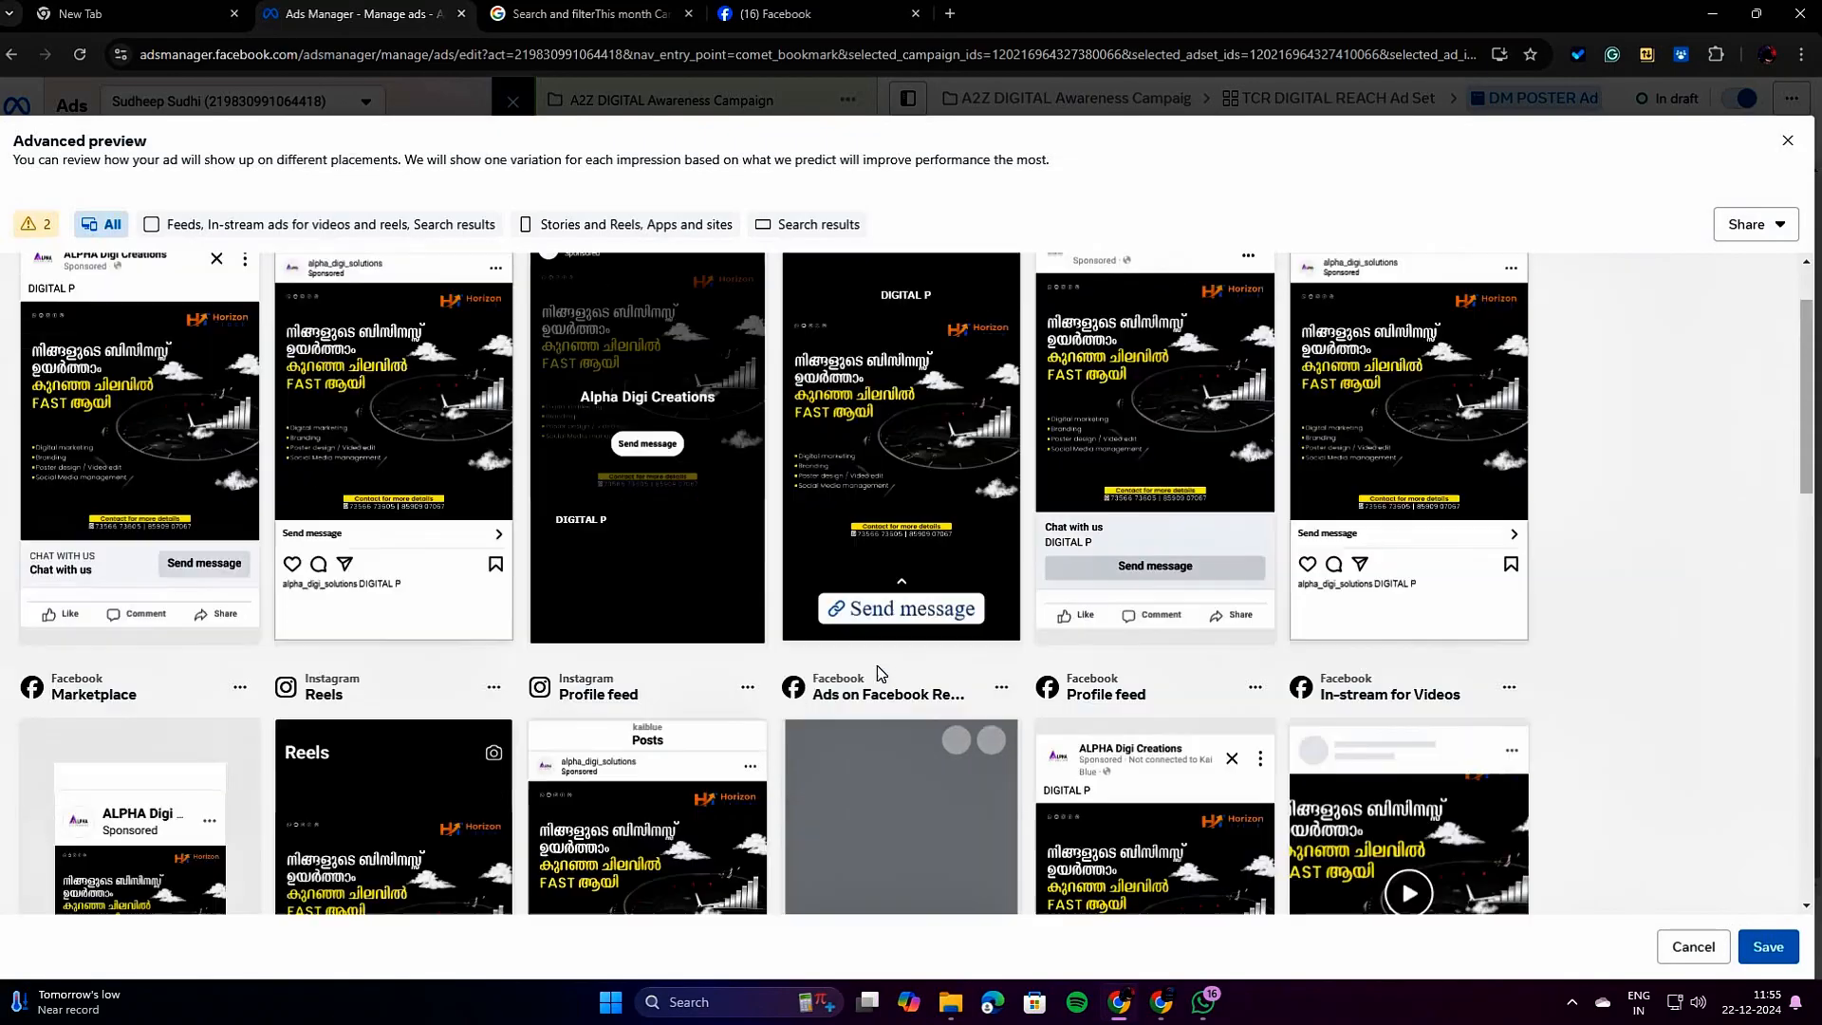
pyautogui.scroll(1, 877, 664)
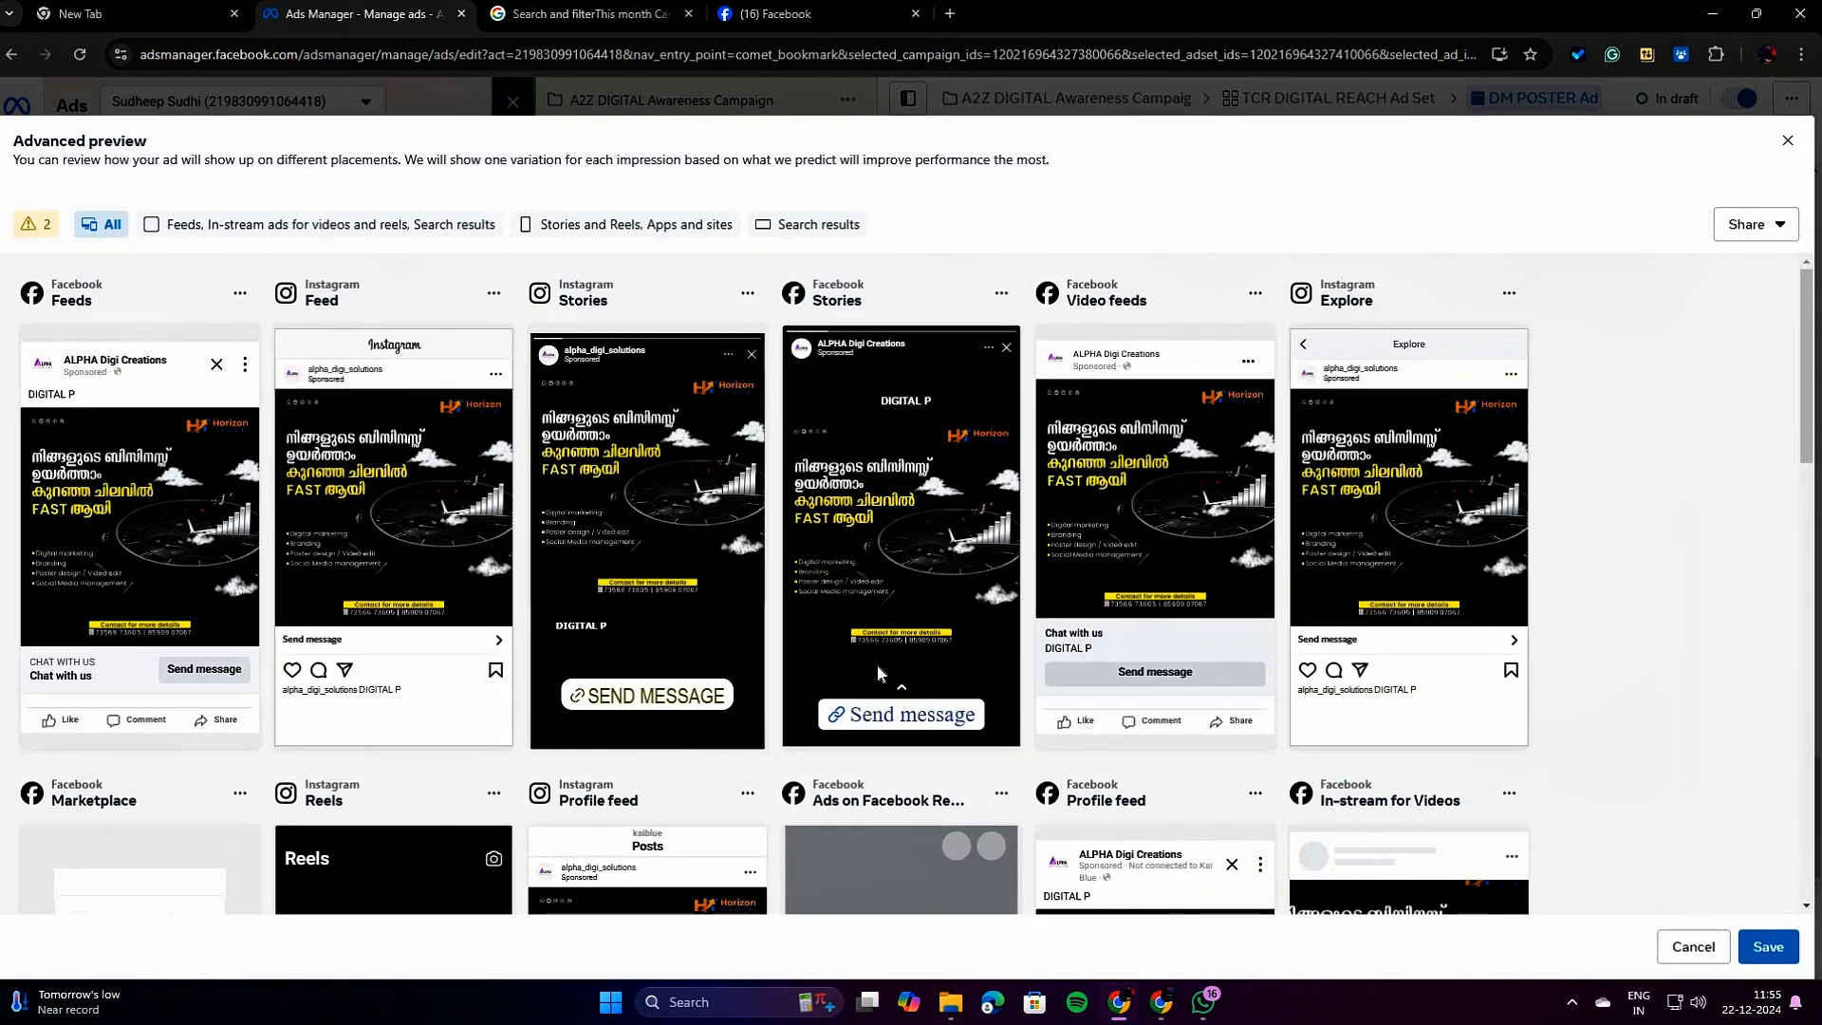
pyautogui.scroll(-15, 877, 664)
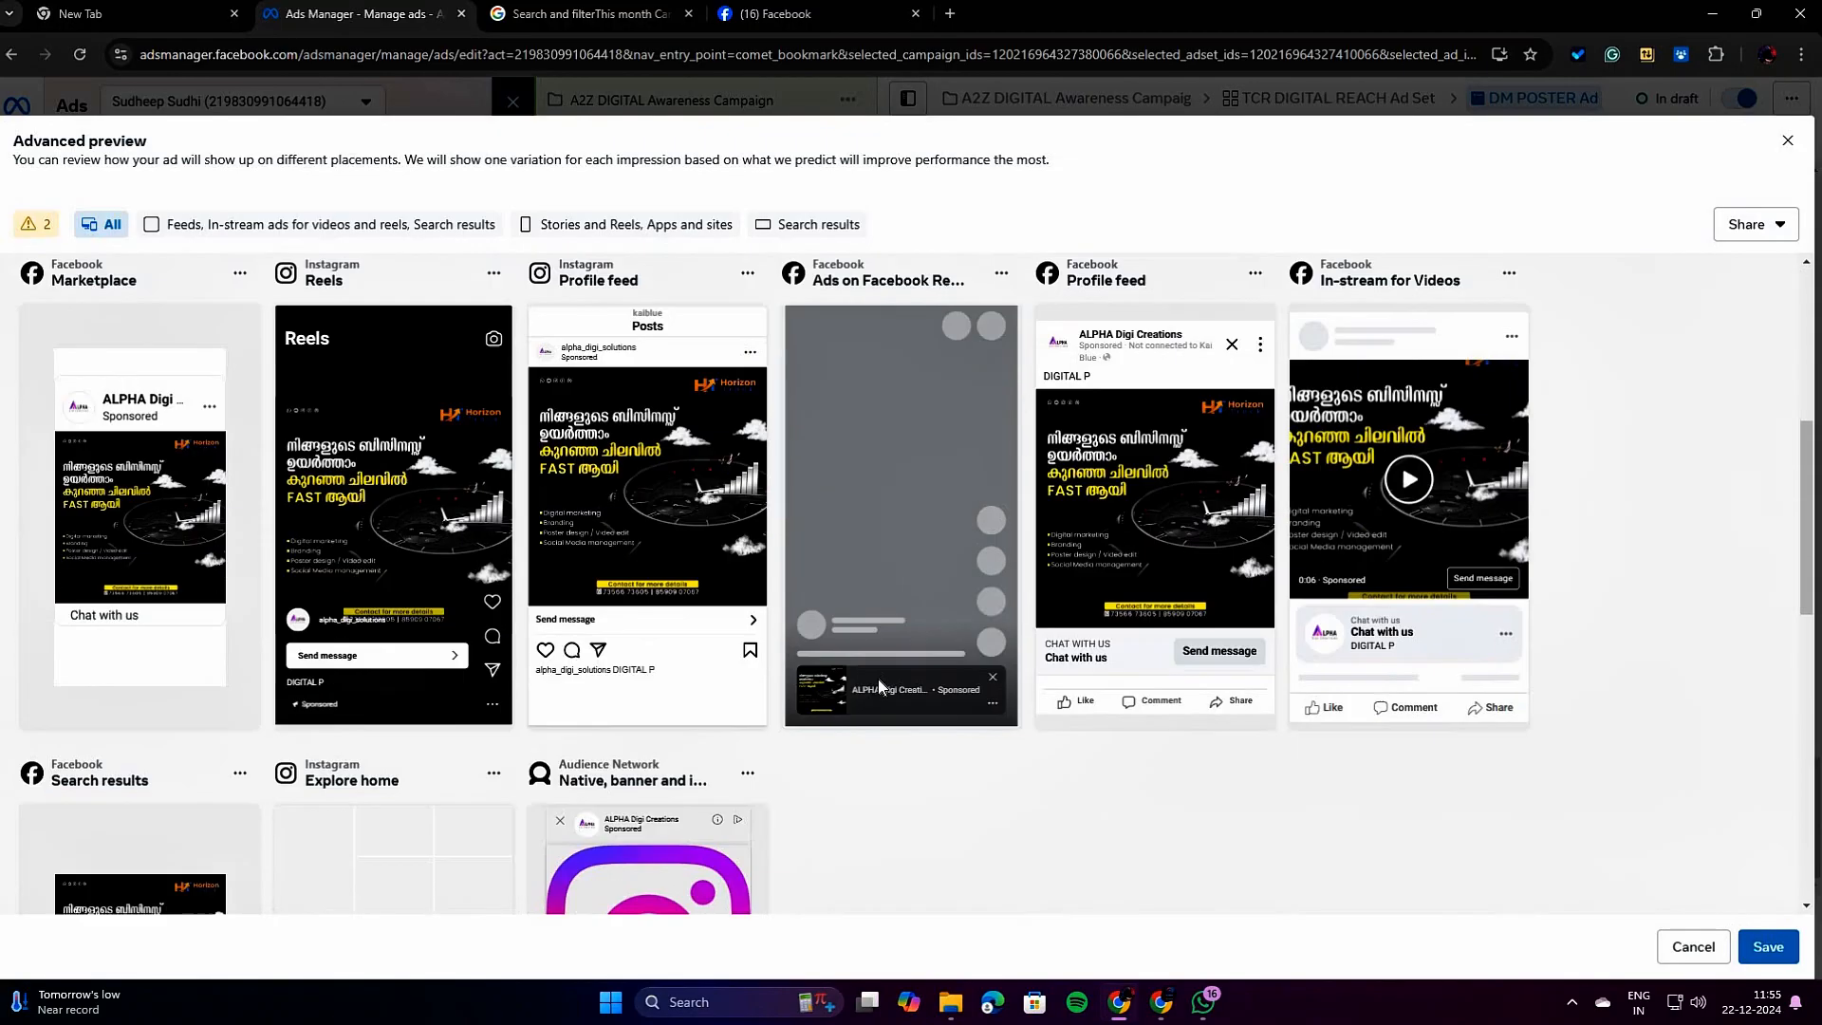
pyautogui.scroll(-1, 877, 680)
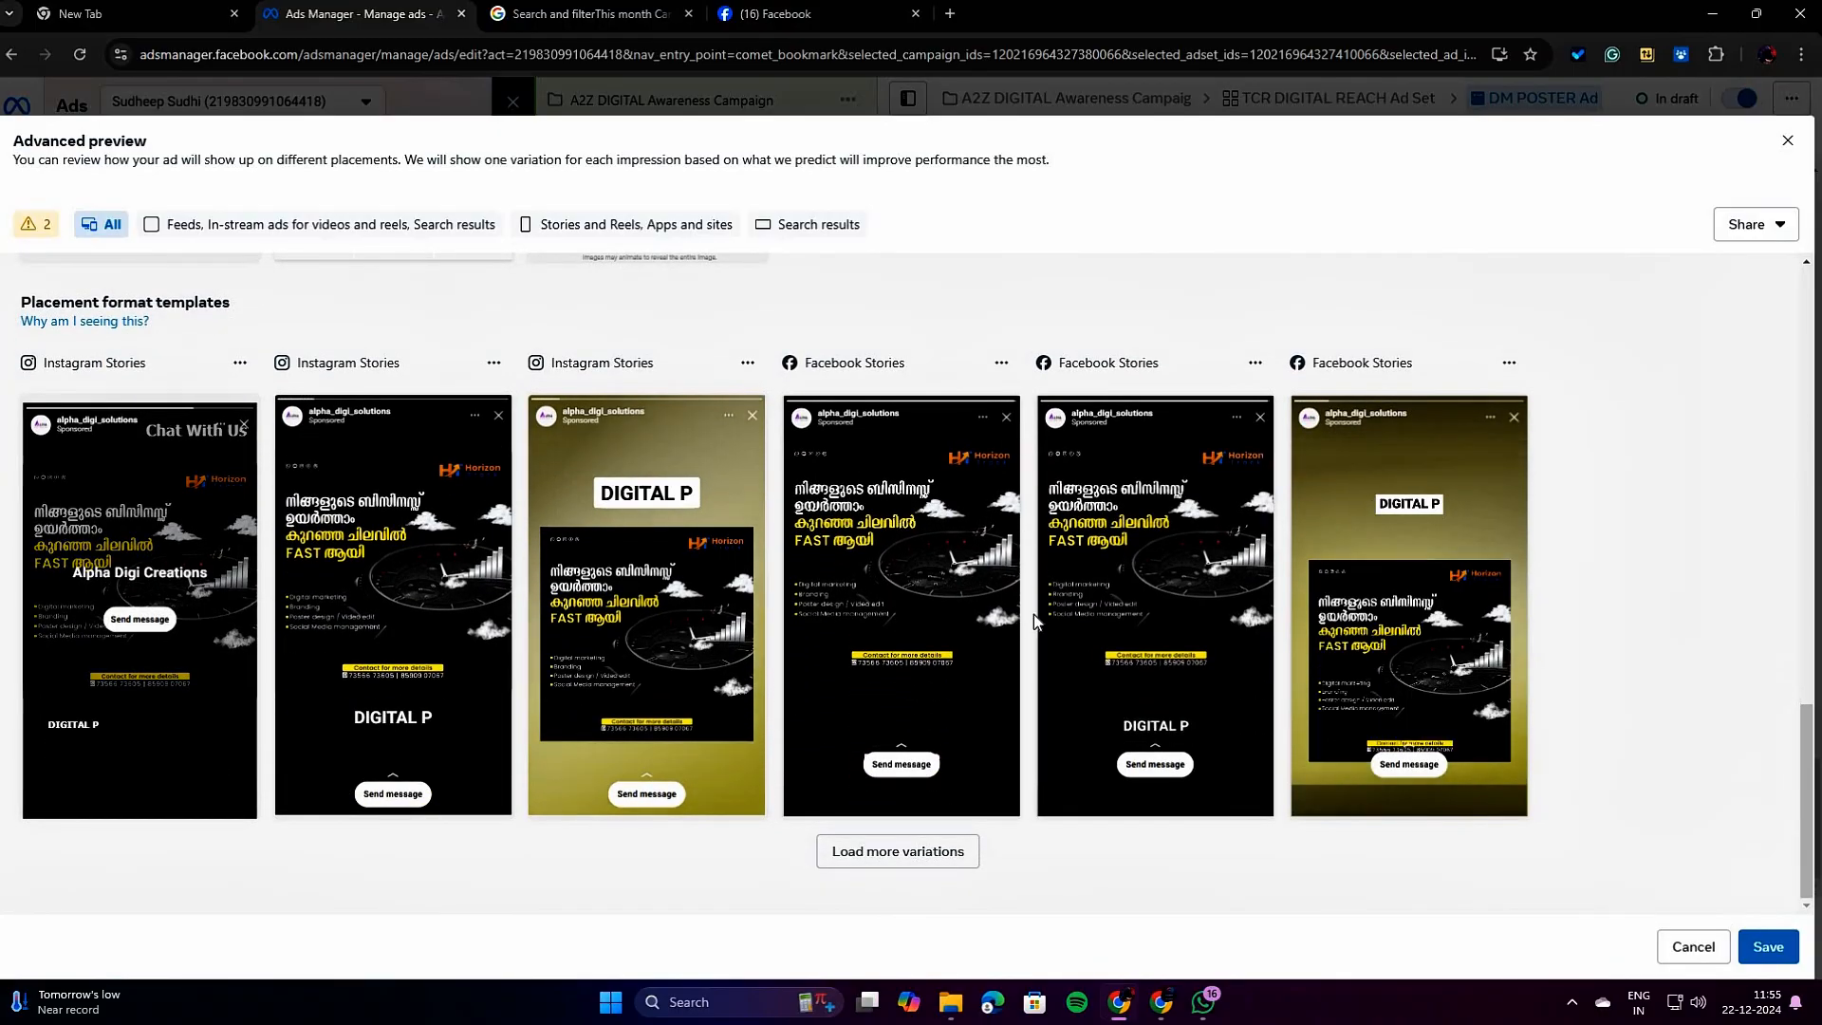
pyautogui.scroll(10, 1033, 615)
pyautogui.scroll(6, 1034, 615)
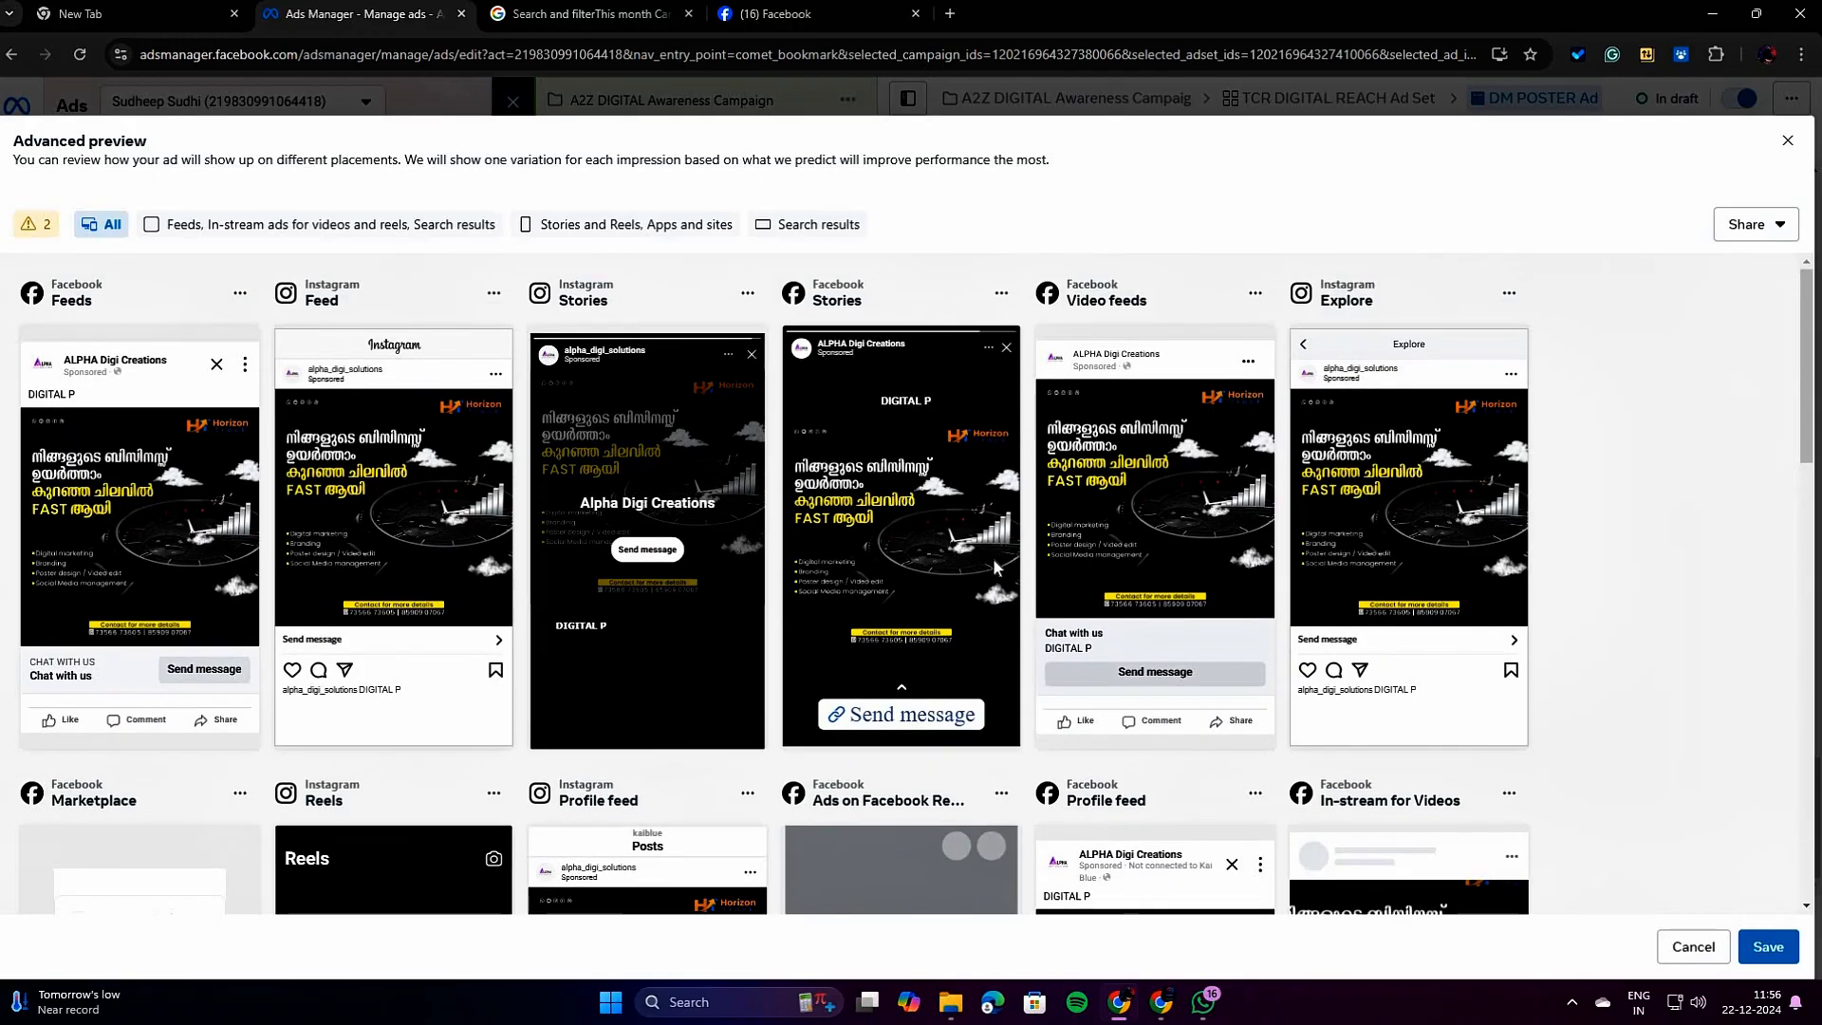
pyautogui.scroll(-12, 993, 566)
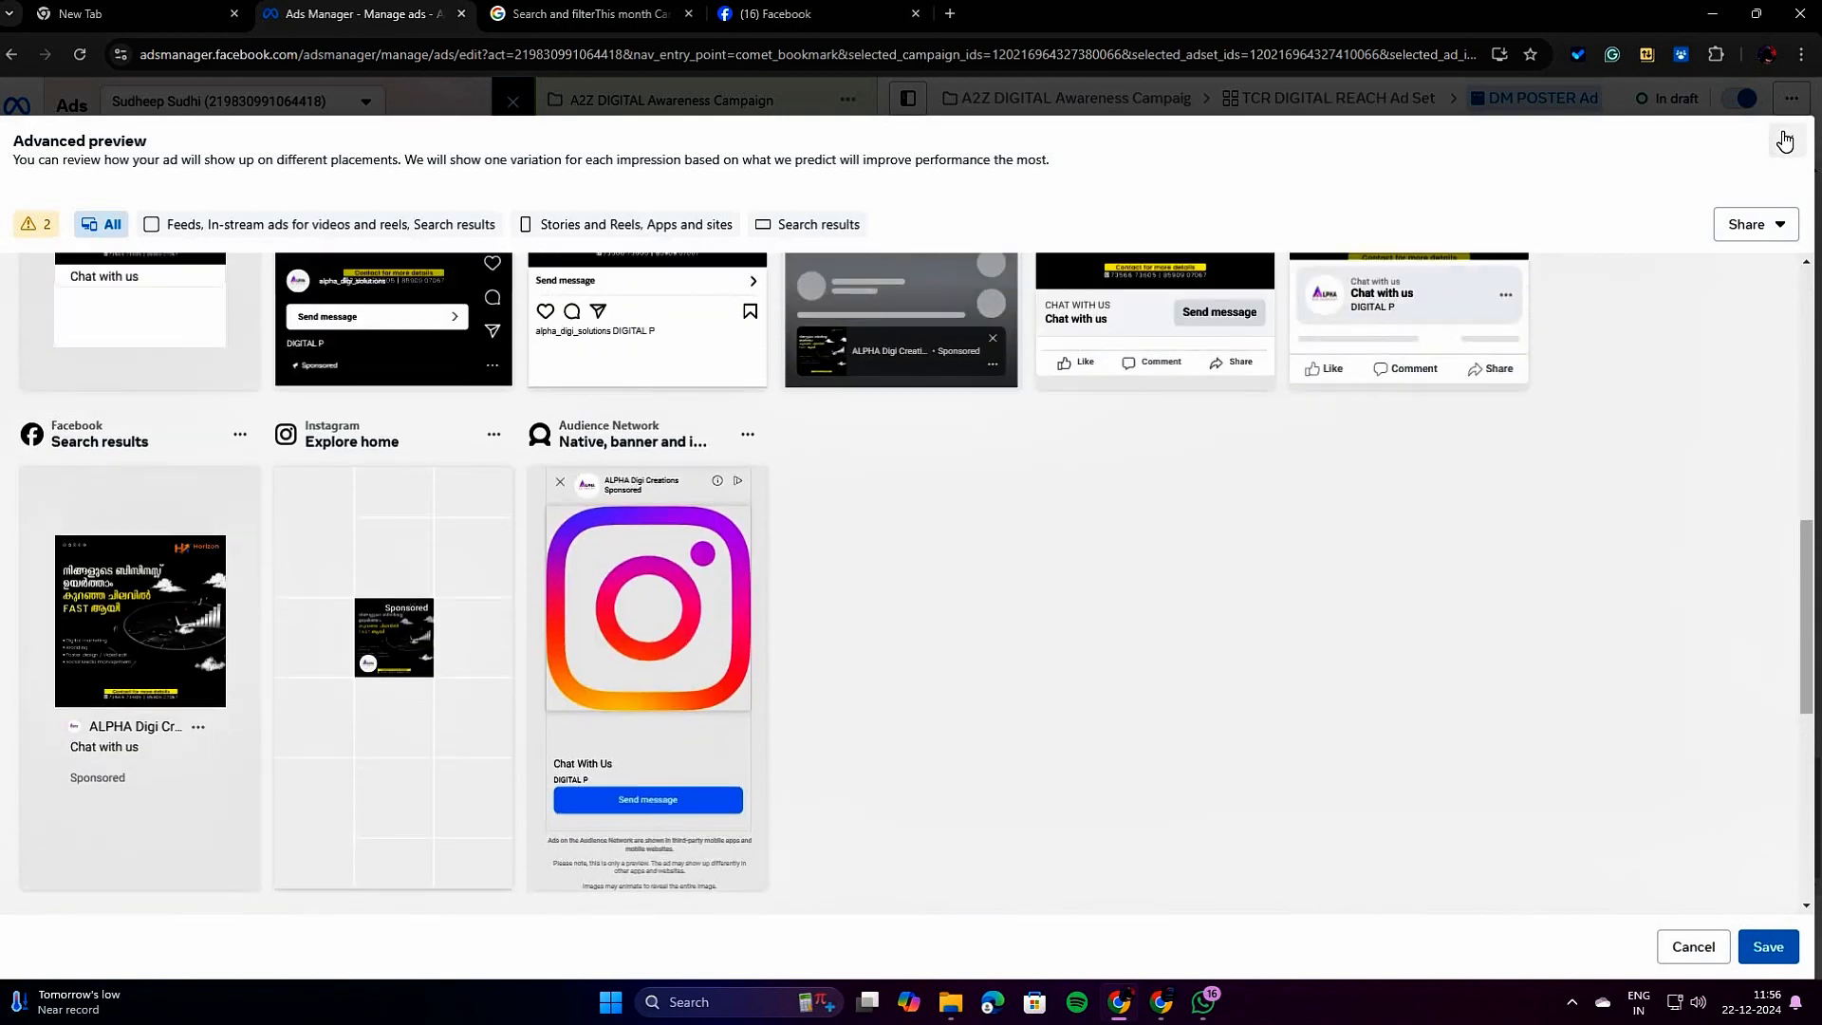
pyautogui.click(1785, 140)
# Review the ad's preview, name, identity, format and creative settings across the whole ad form.
pyautogui.scroll(-3, 1487, 805)
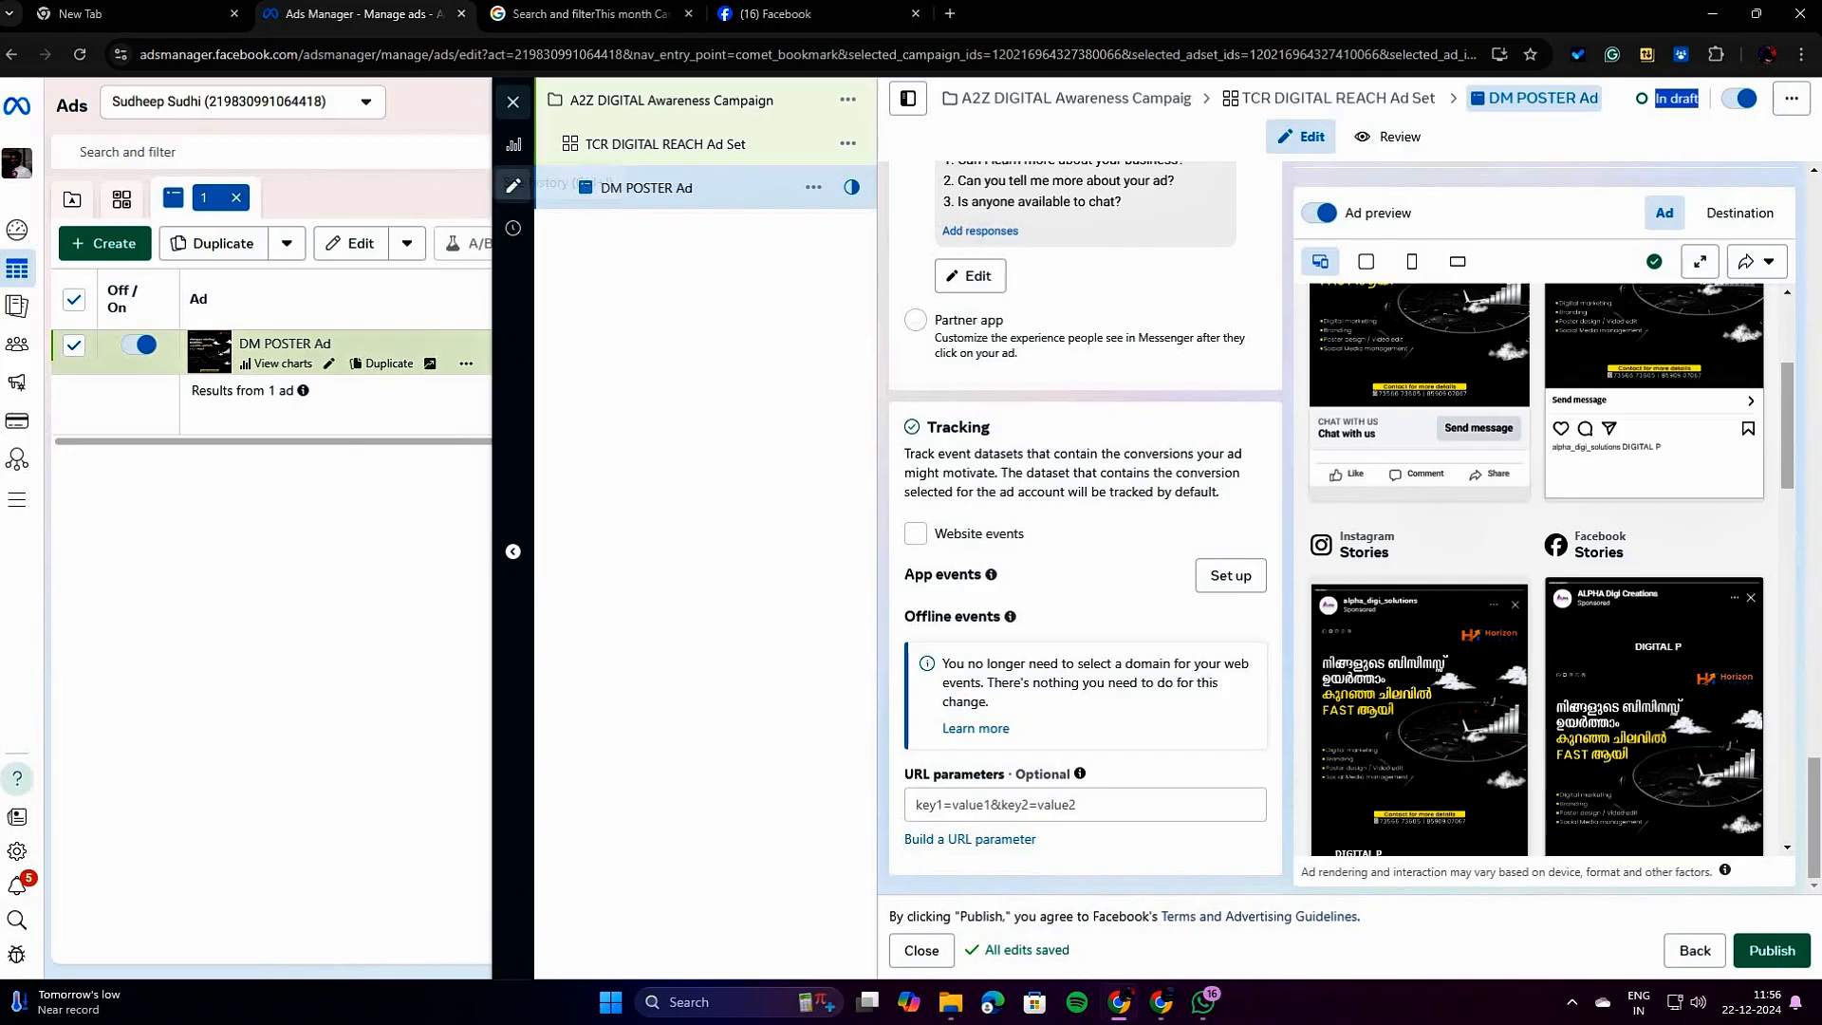
pyautogui.moveTo(19, 380)
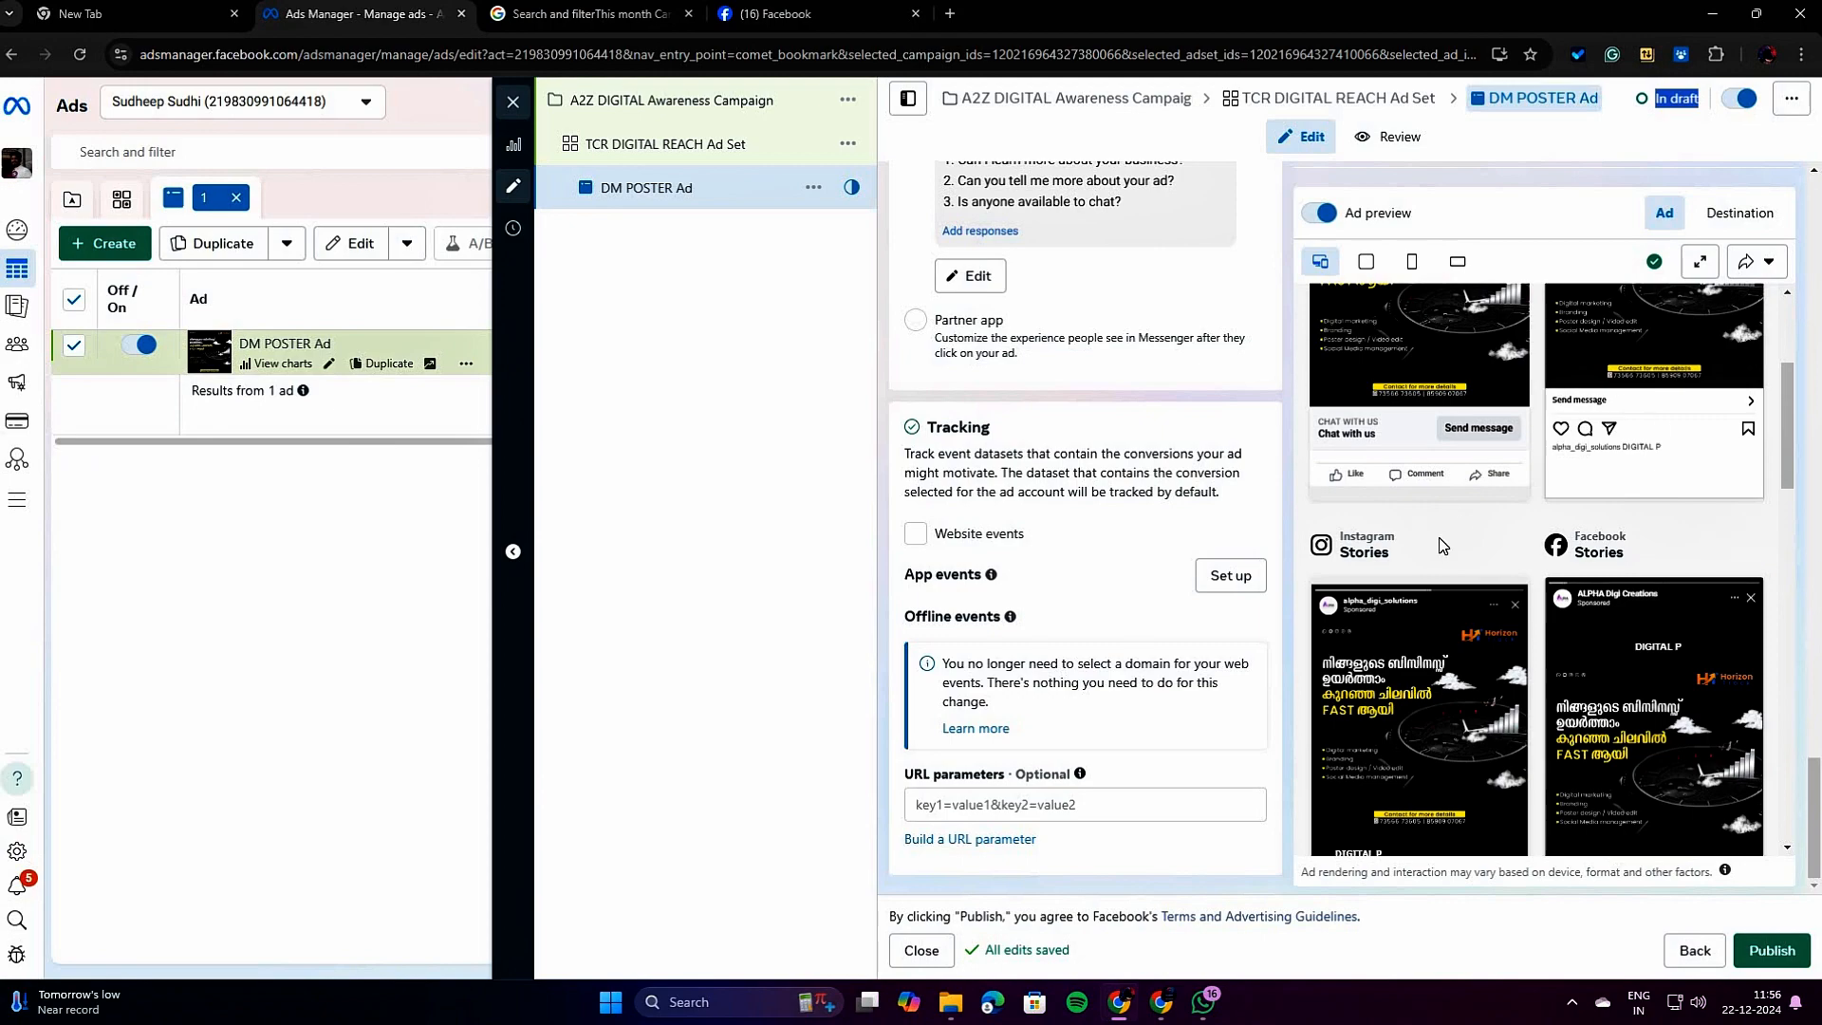
pyautogui.scroll(15, 1124, 589)
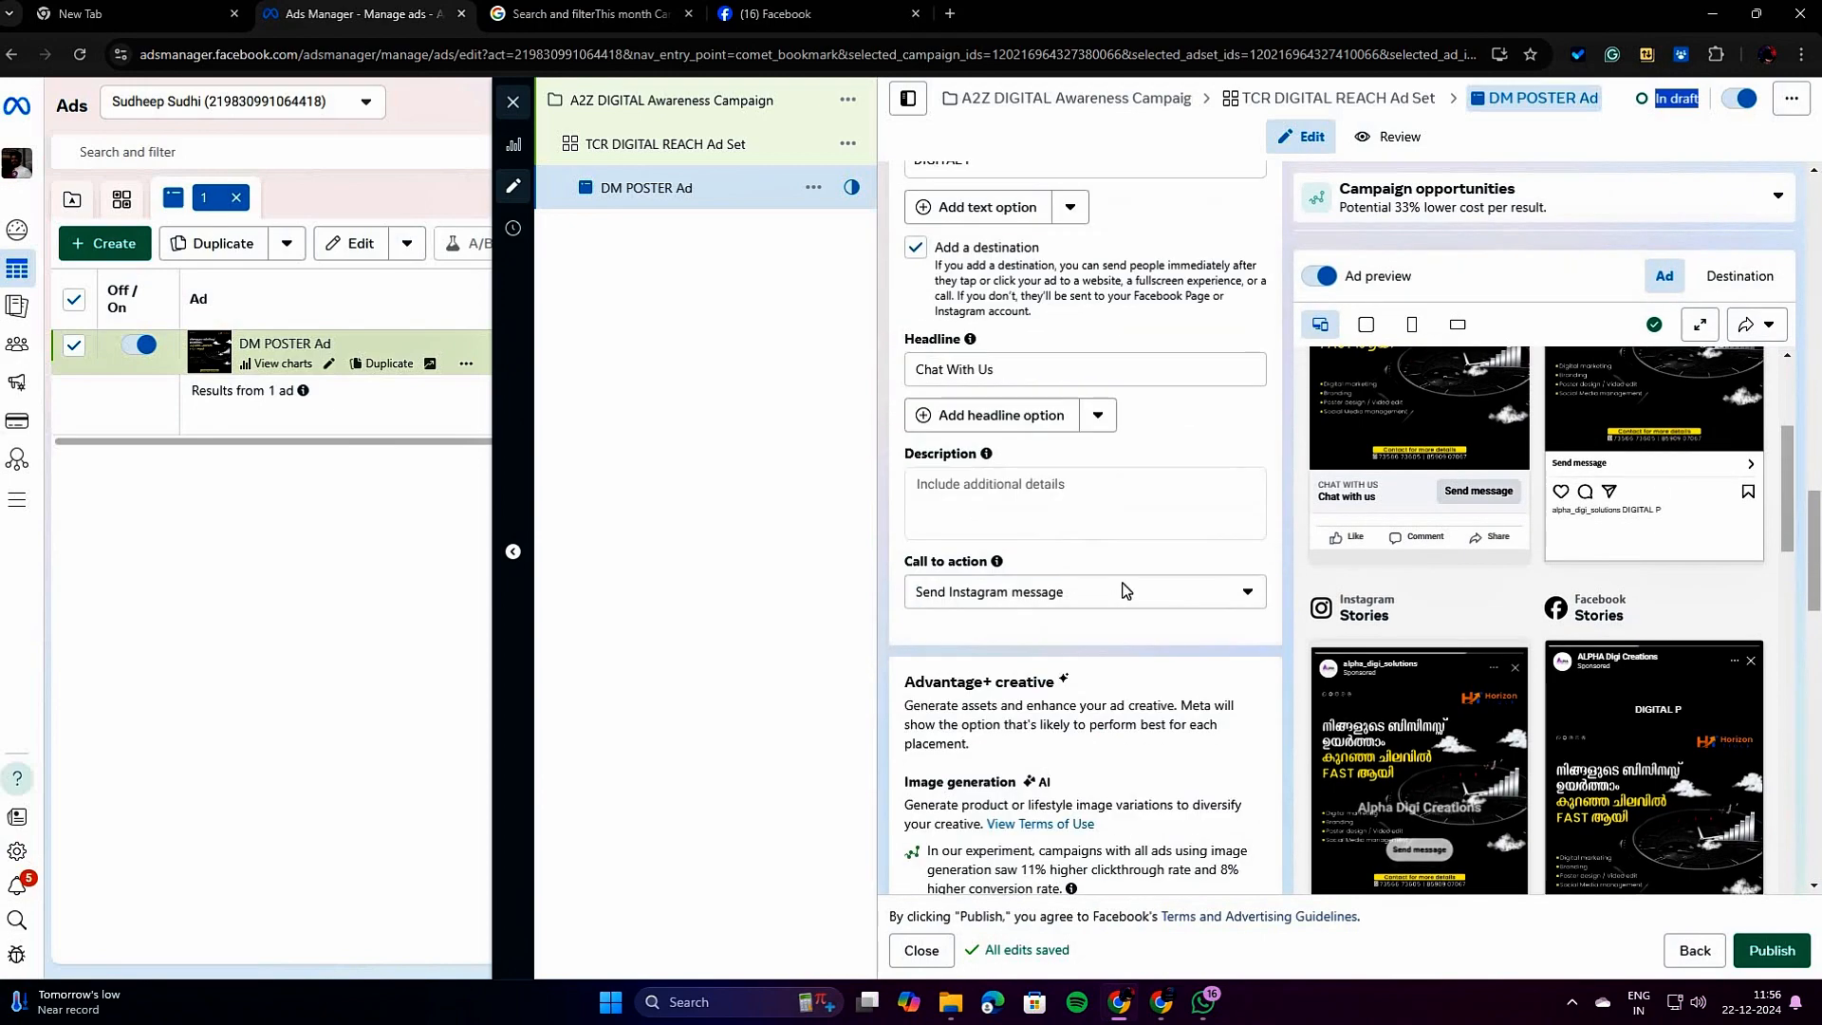
pyautogui.scroll(10, 1125, 583)
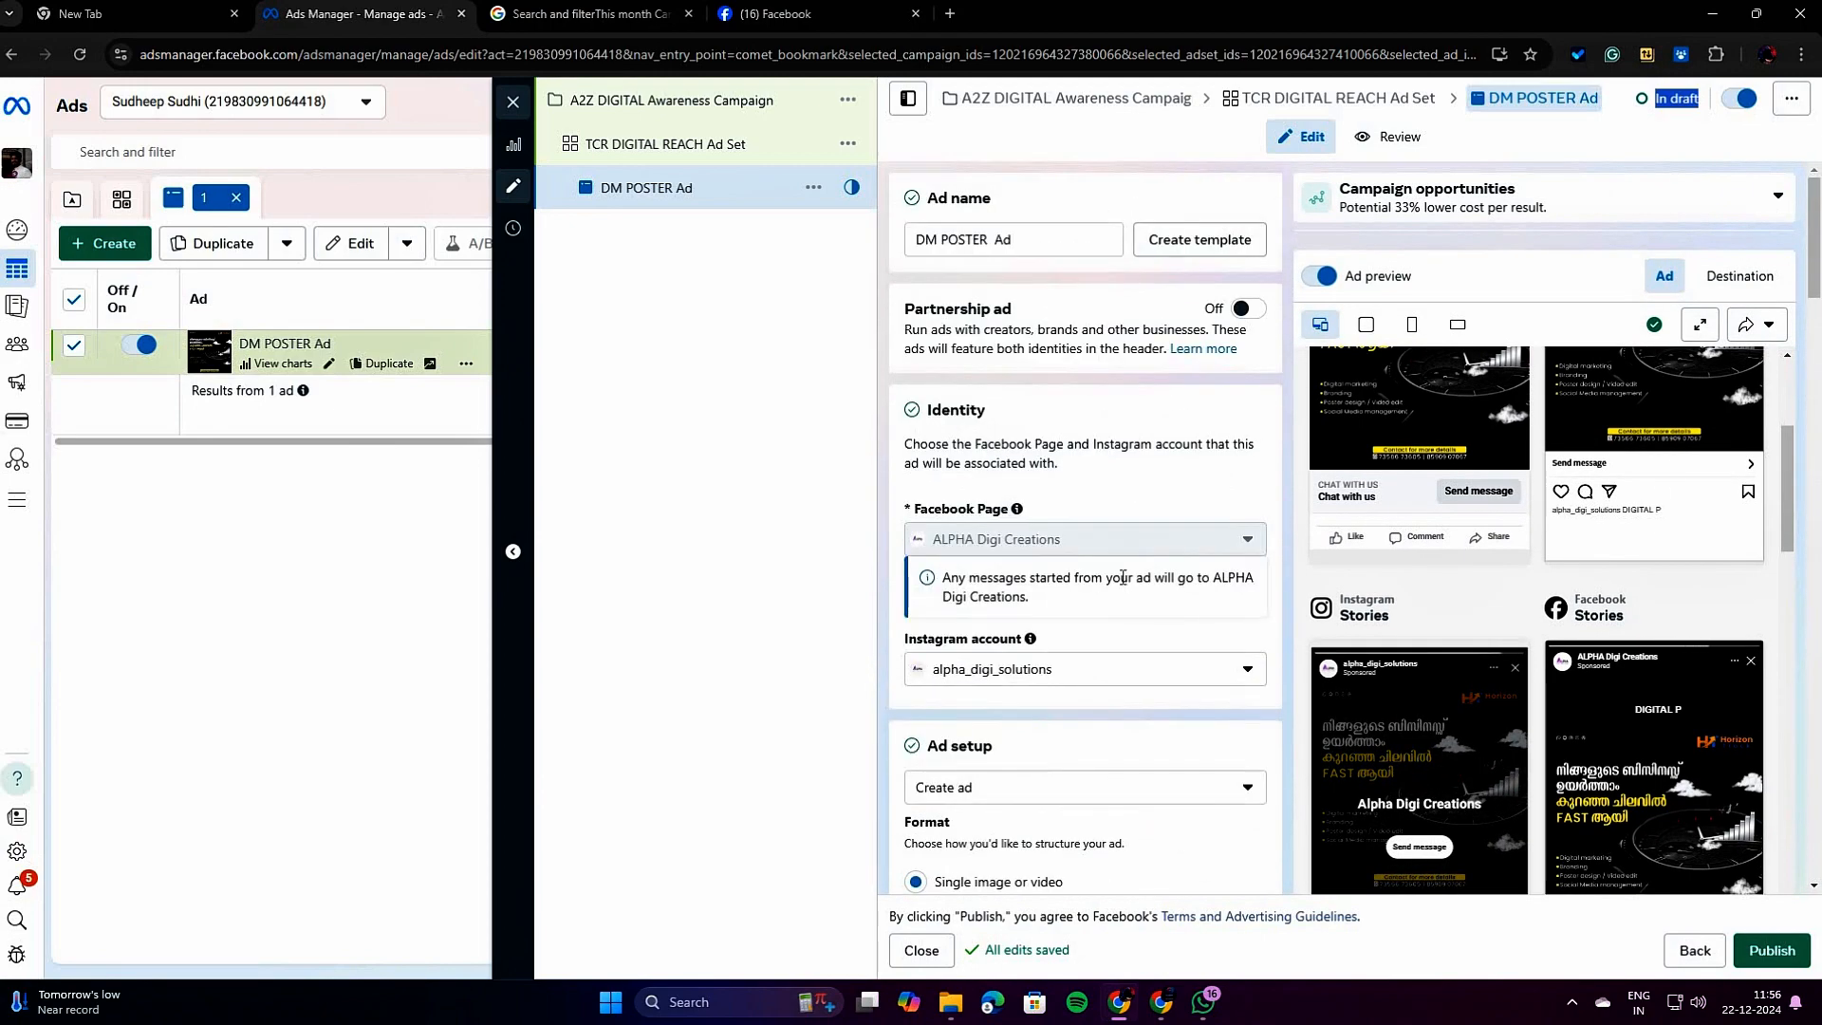
pyautogui.scroll(-2, 1108, 617)
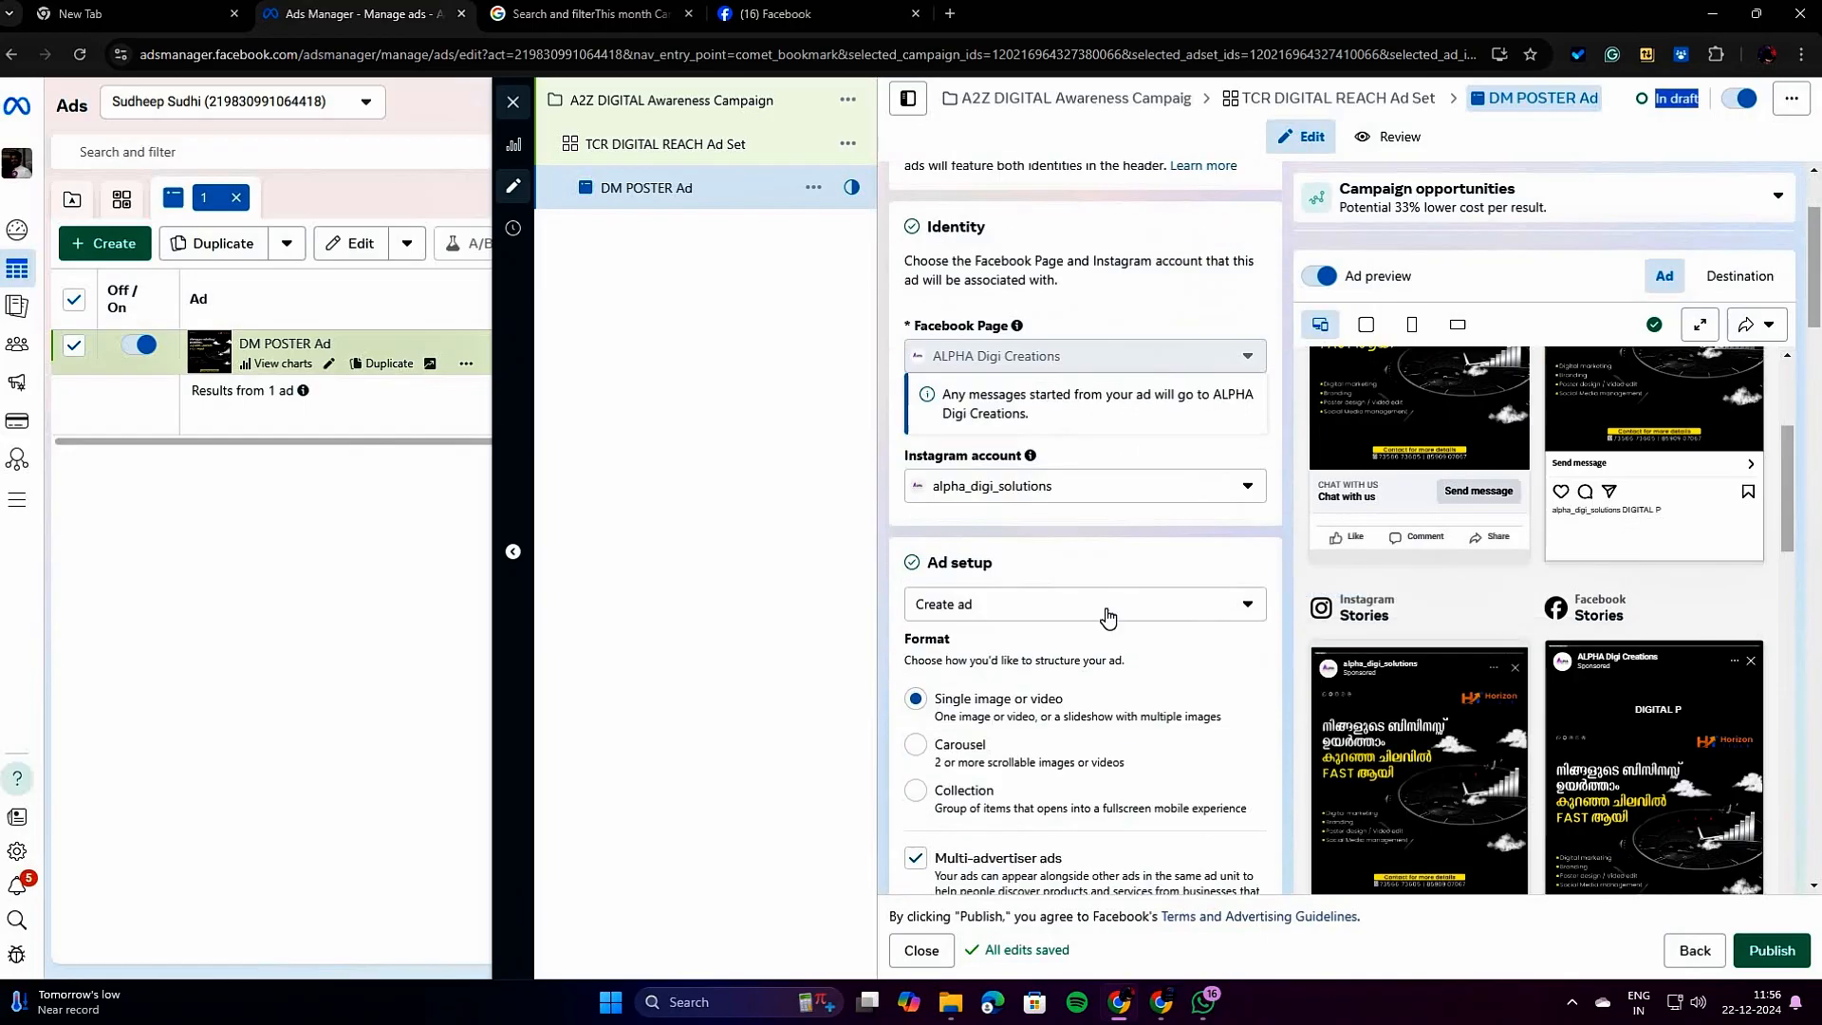
pyautogui.scroll(-2, 1134, 717)
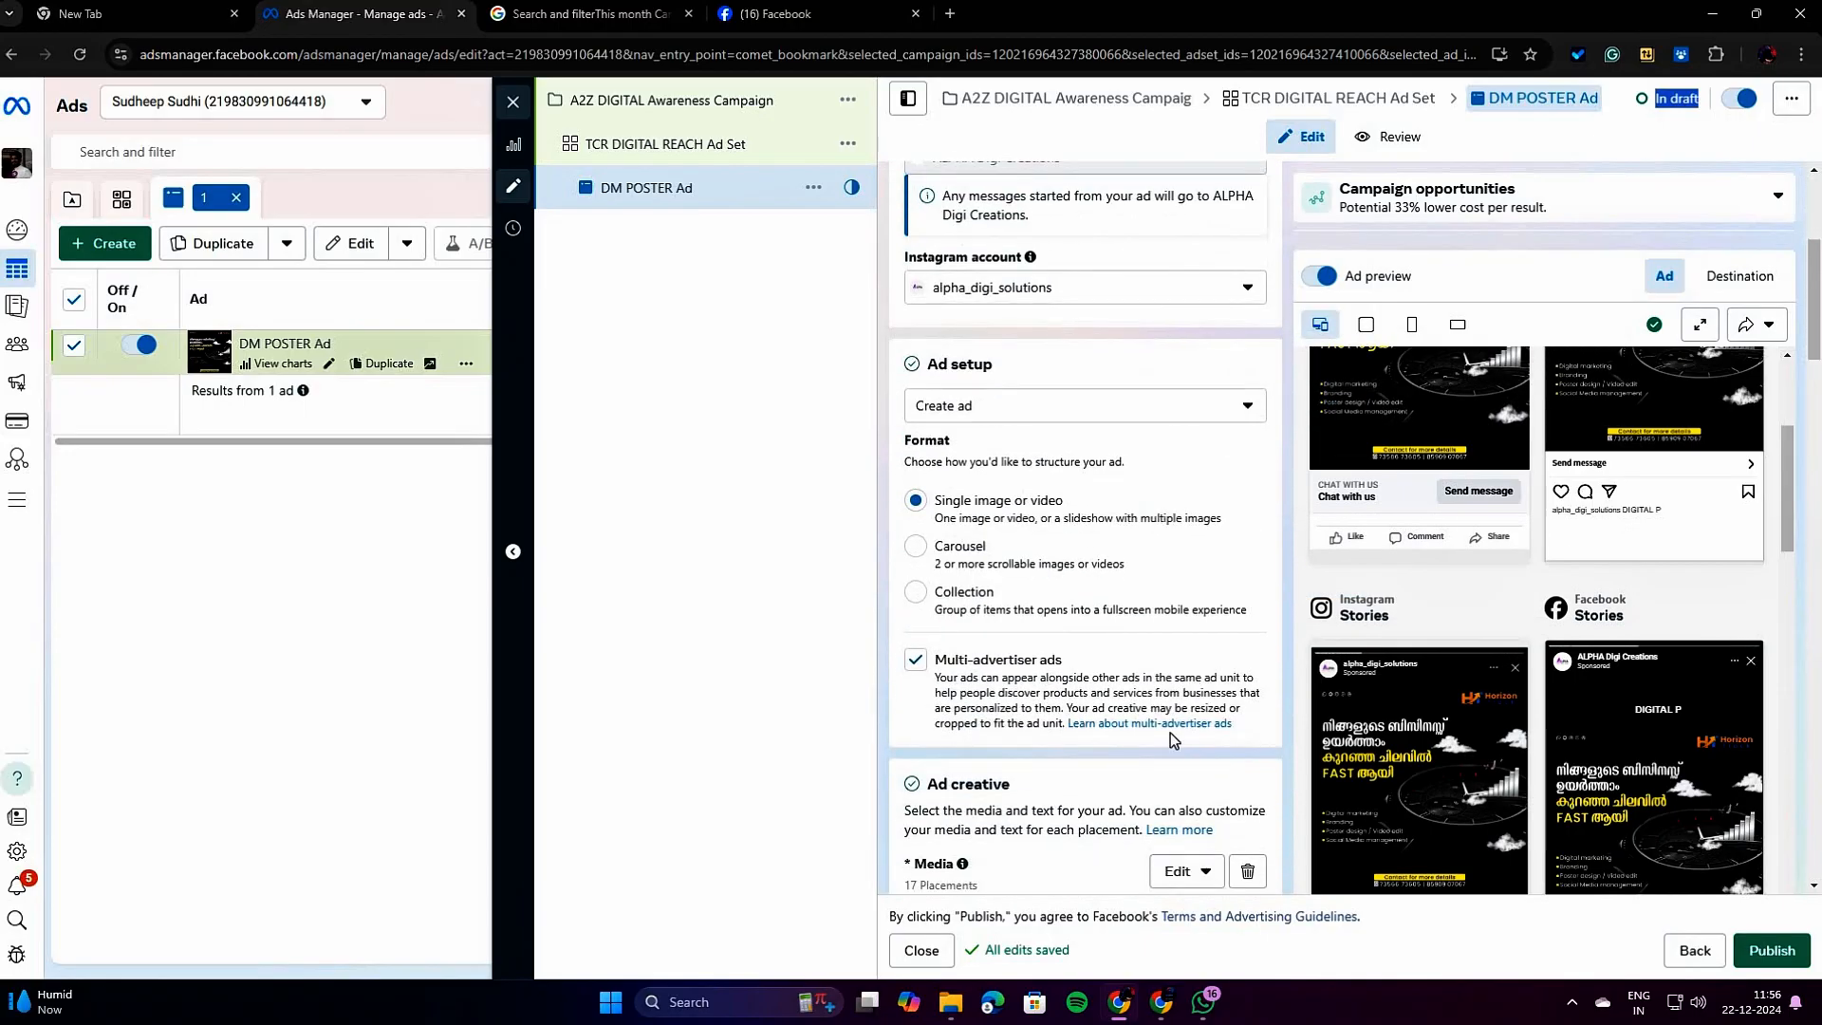
pyautogui.scroll(-2, 1175, 739)
pyautogui.scroll(-2, 1329, 755)
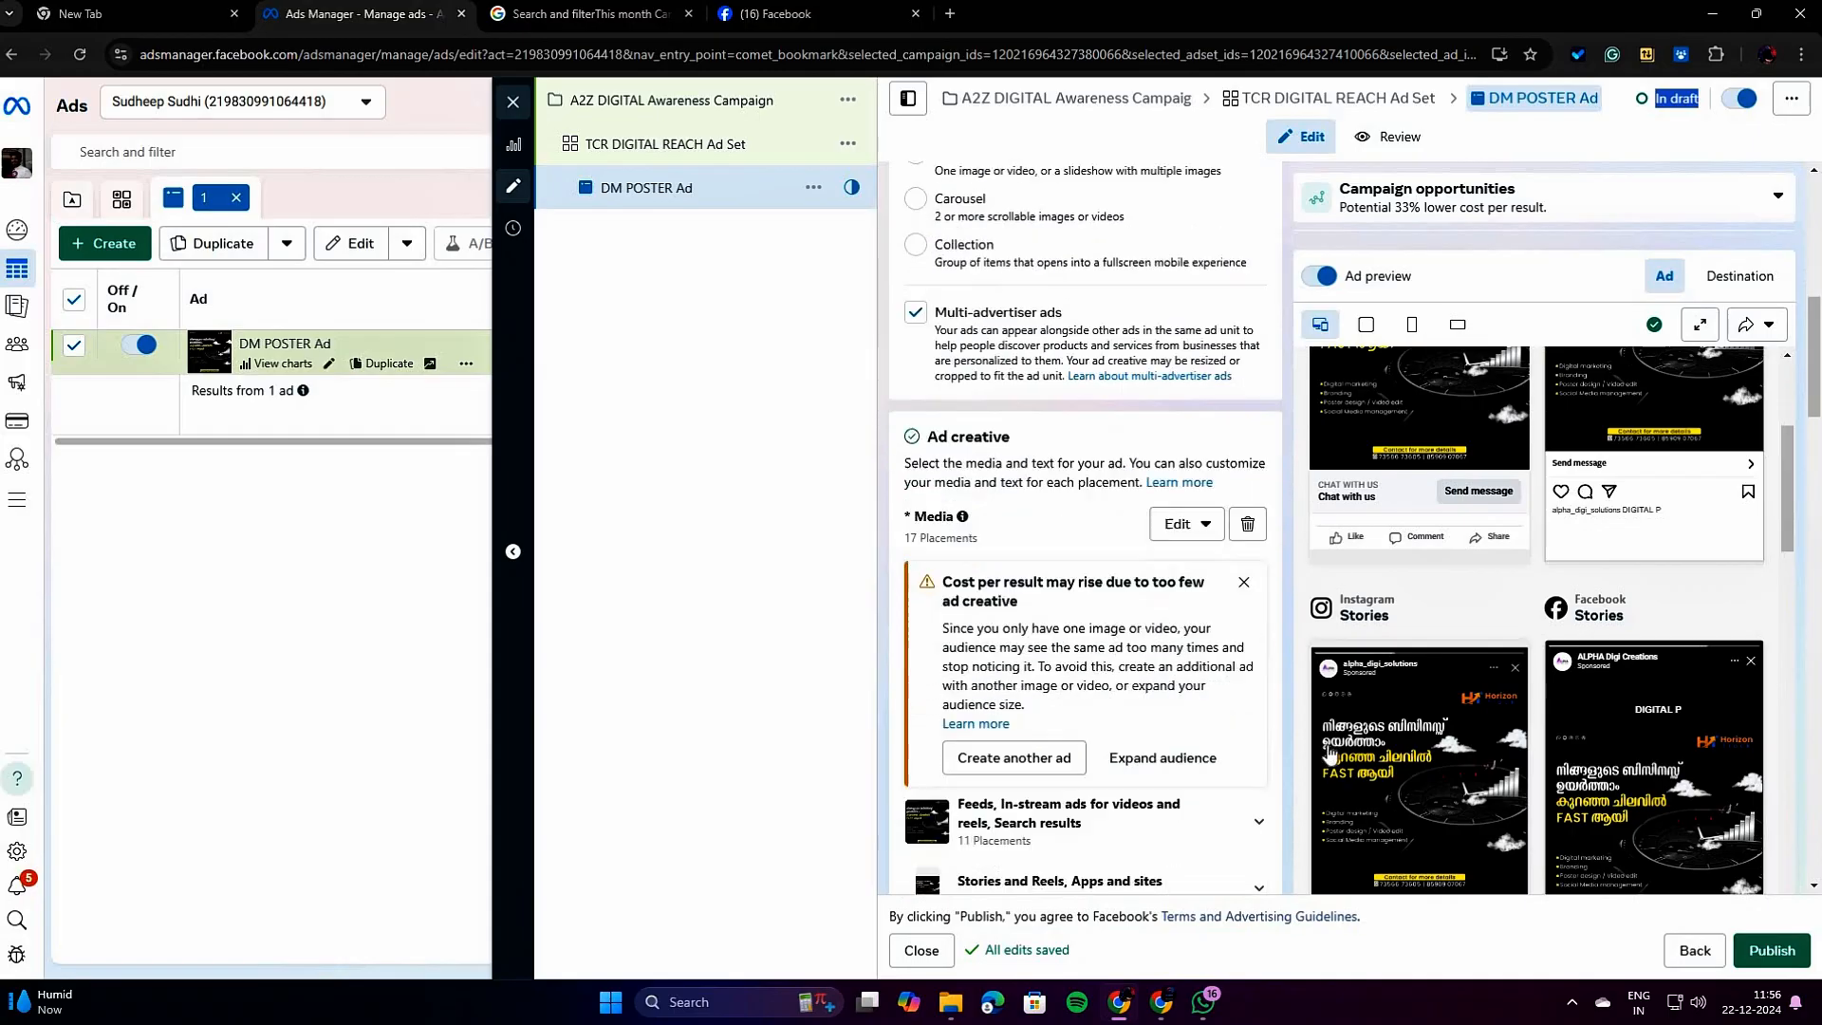
pyautogui.scroll(-1, 977, 721)
pyautogui.scroll(-1, 972, 690)
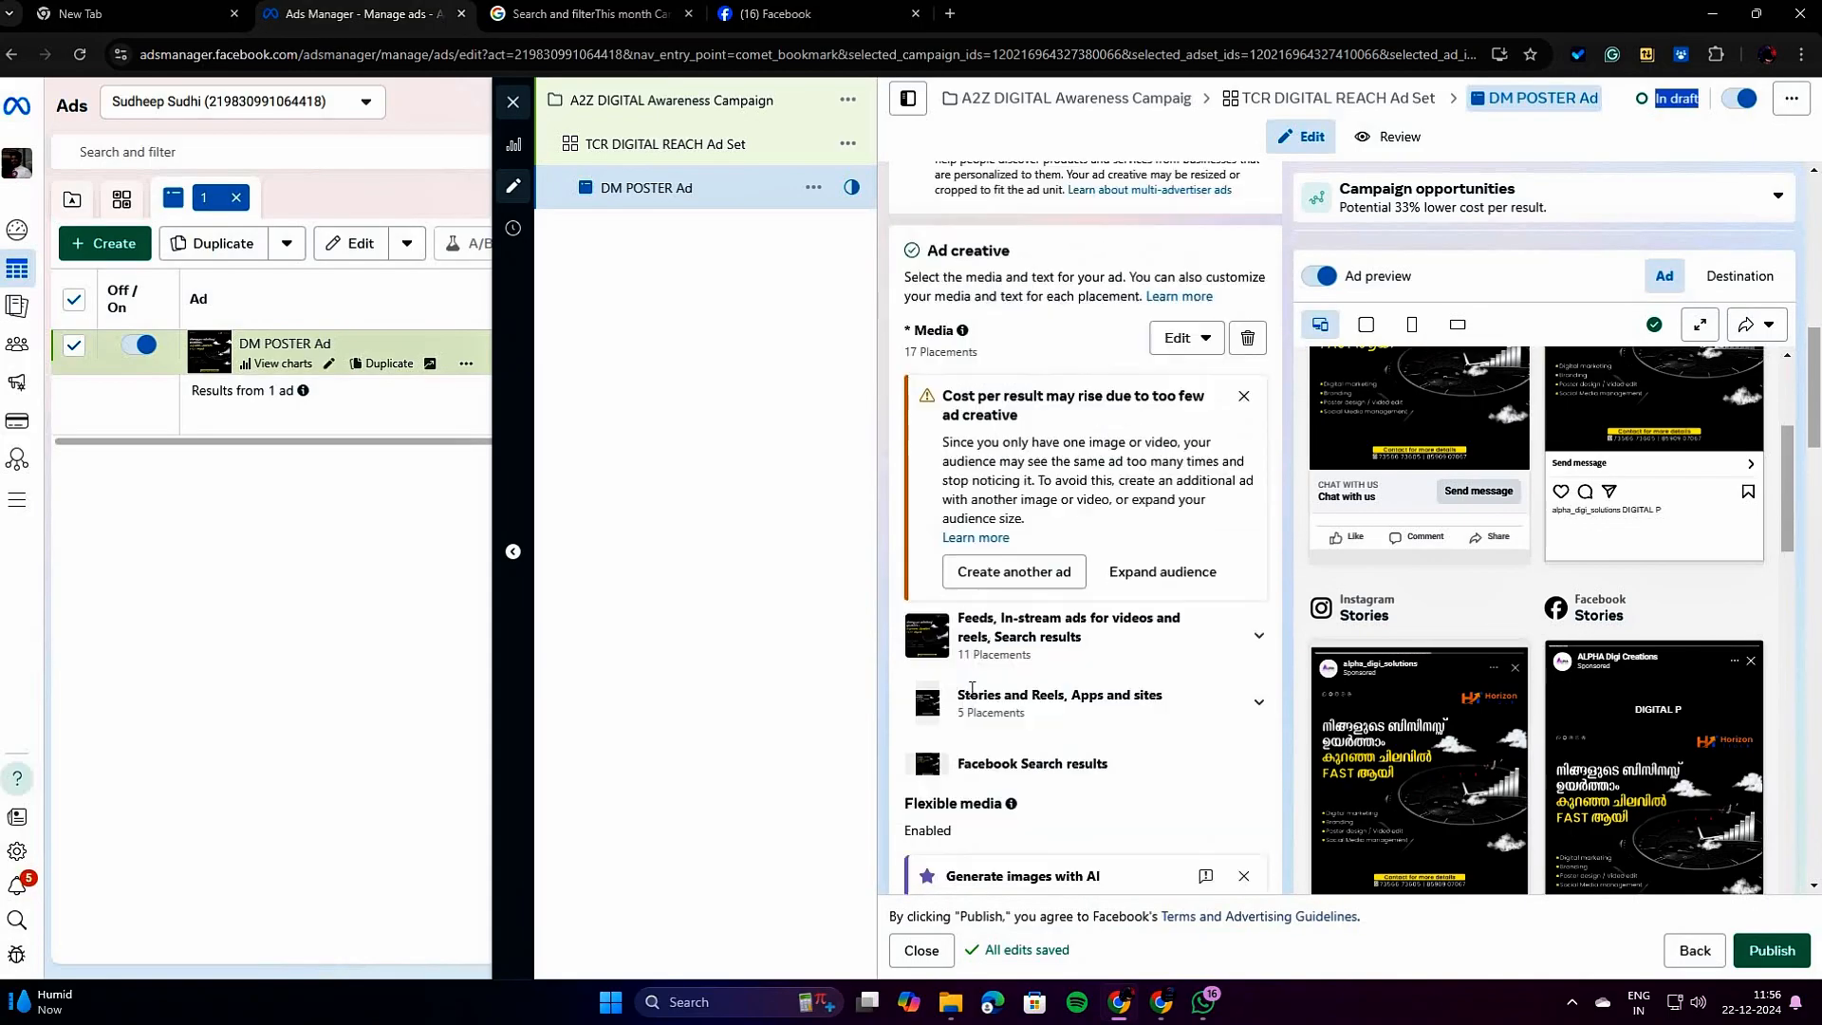
pyautogui.scroll(8, 972, 693)
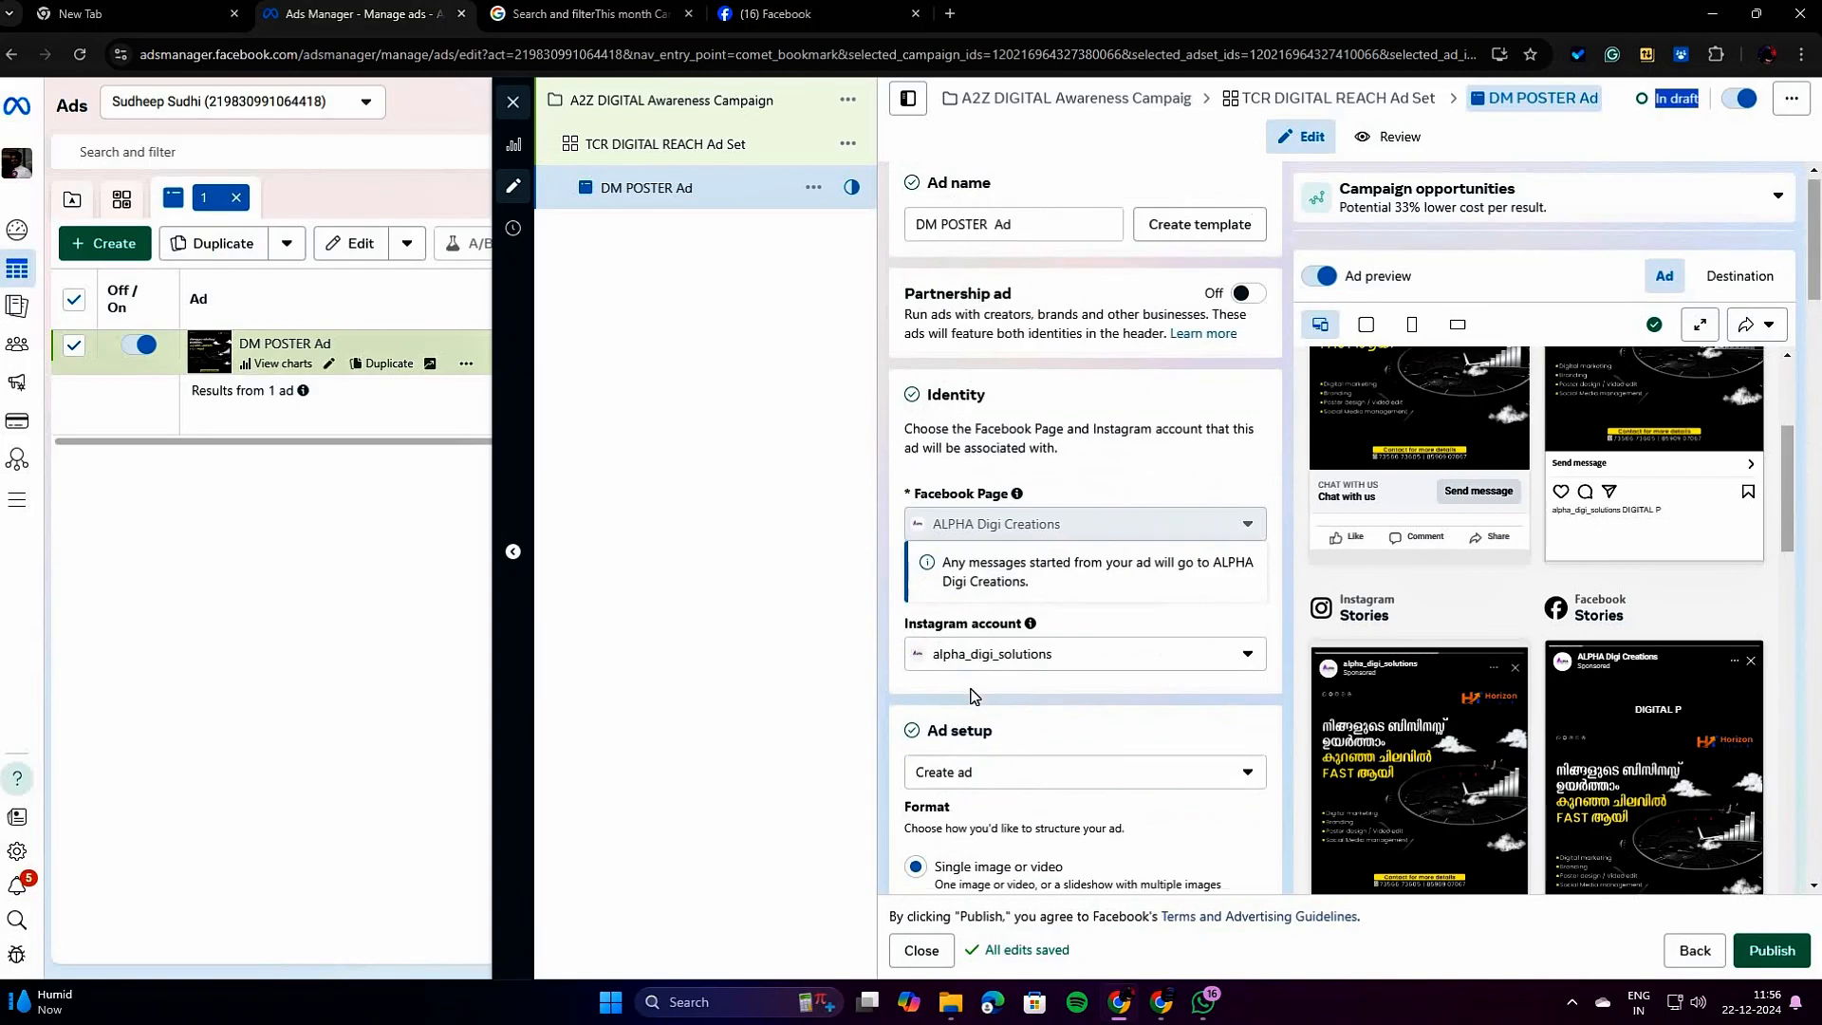
# Review the A2Z DIGITAL Awareness Campaign's category, buying type, objective, Advantage campaign budget and A/B test settings.
pyautogui.click(724, 96)
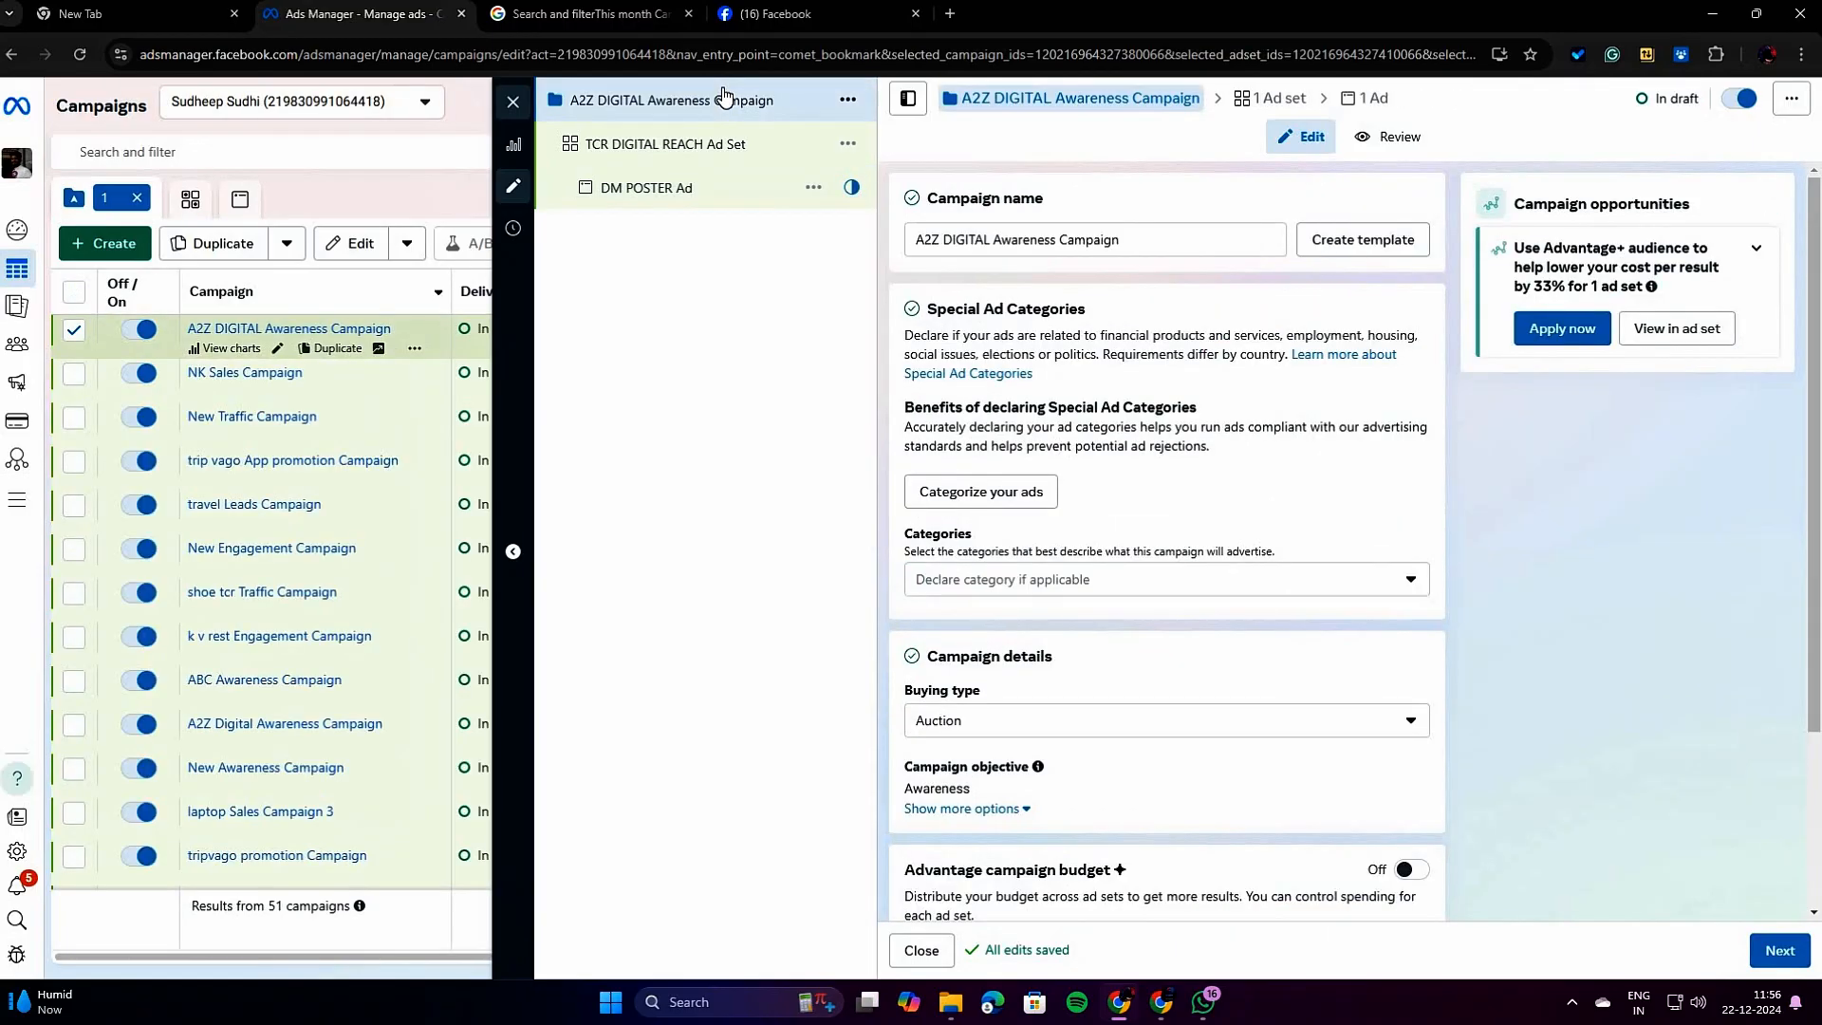
pyautogui.click(716, 142)
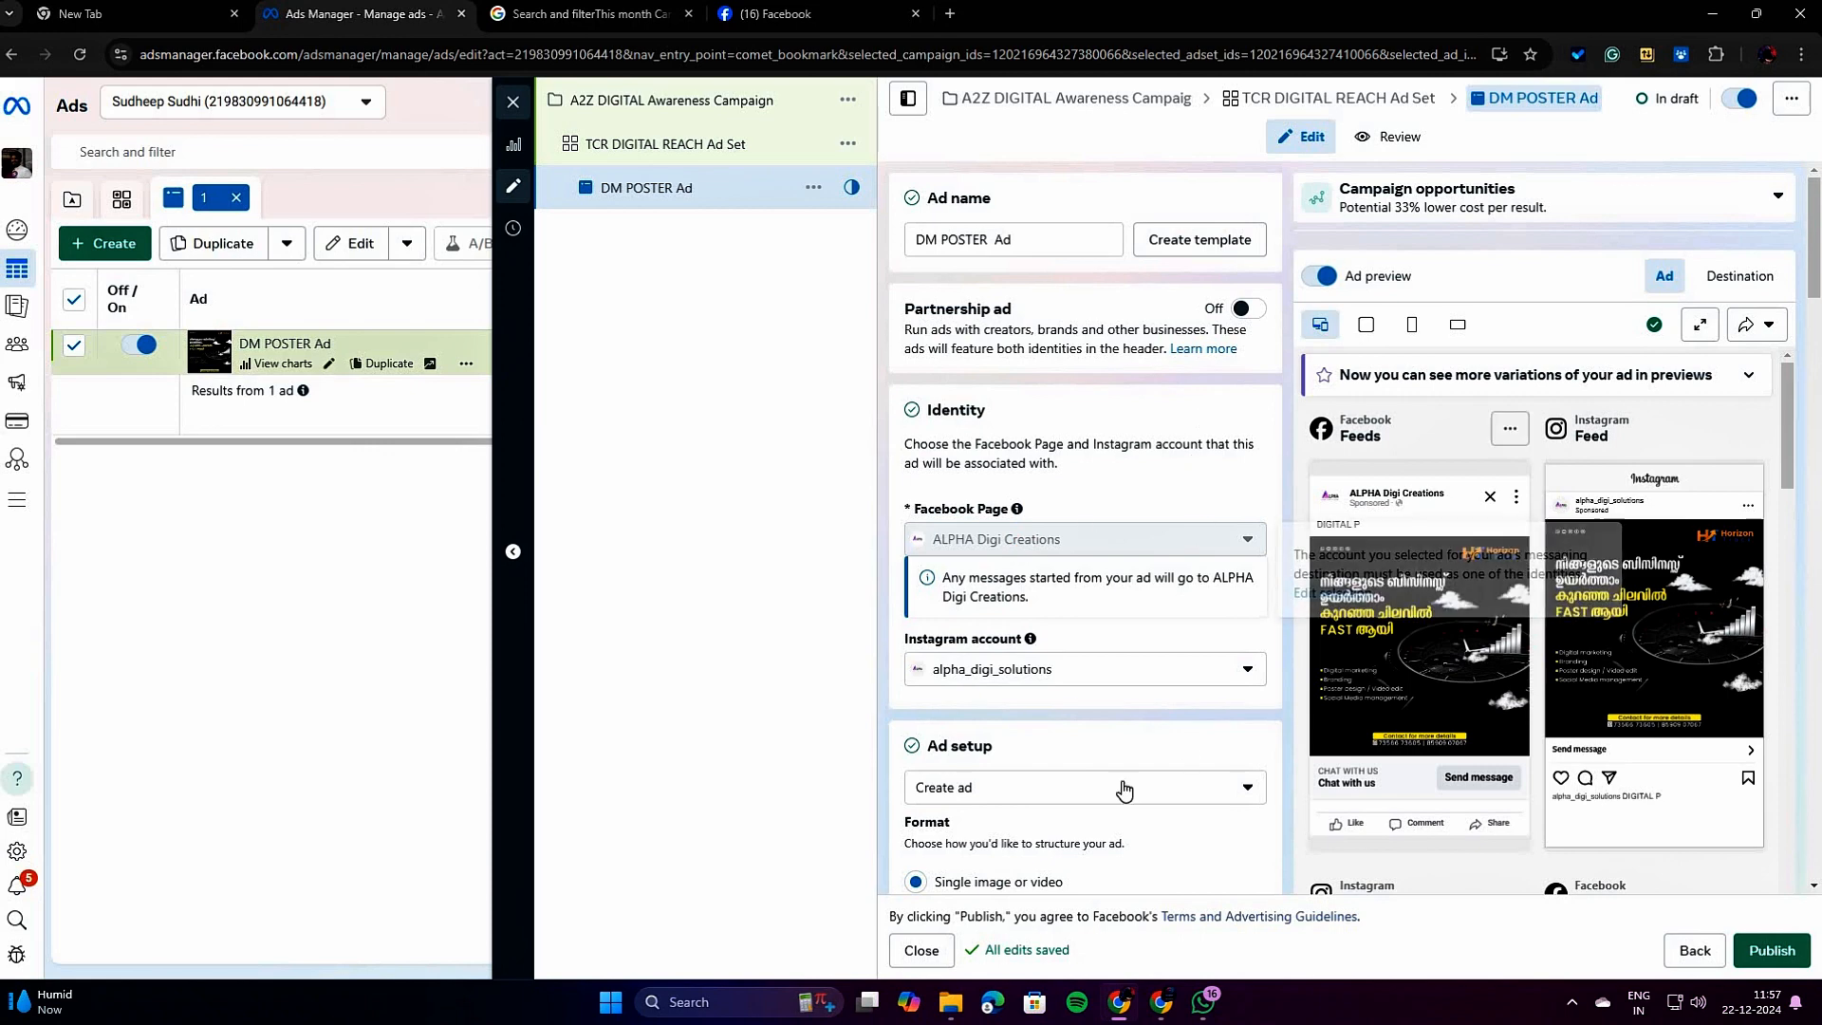
pyautogui.click(688, 102)
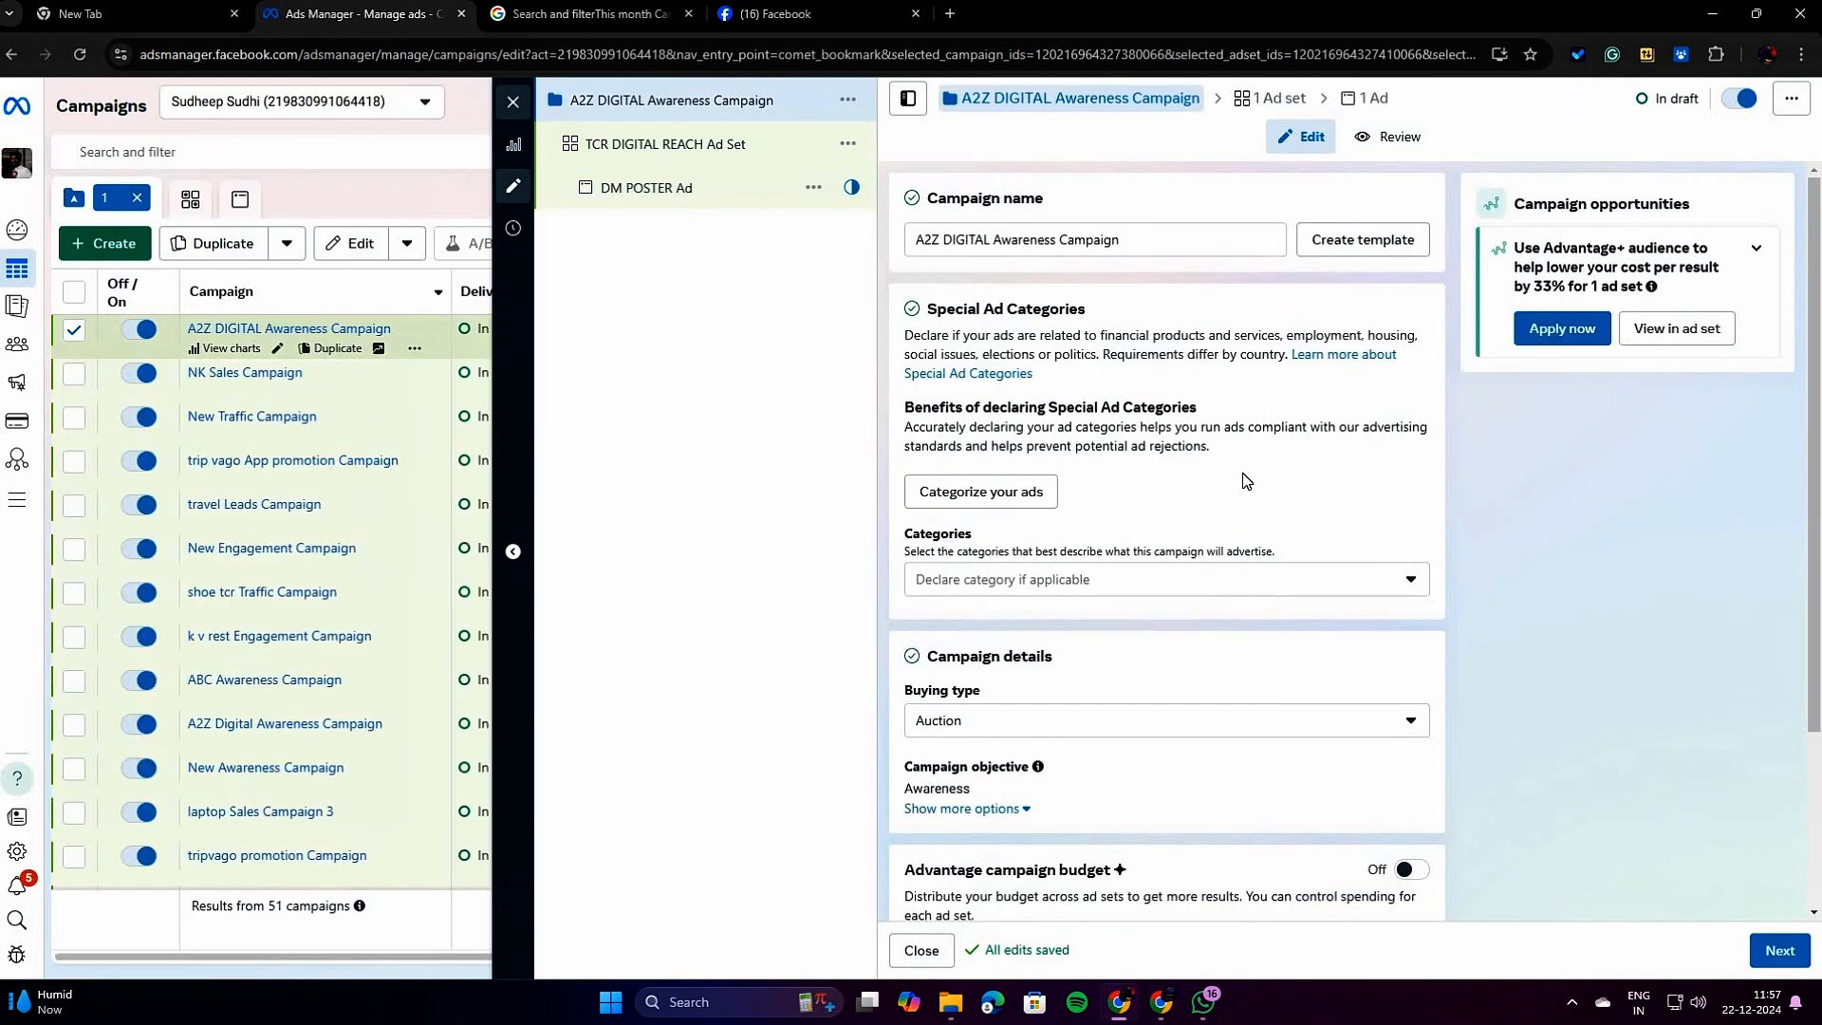
pyautogui.scroll(-3, 1079, 626)
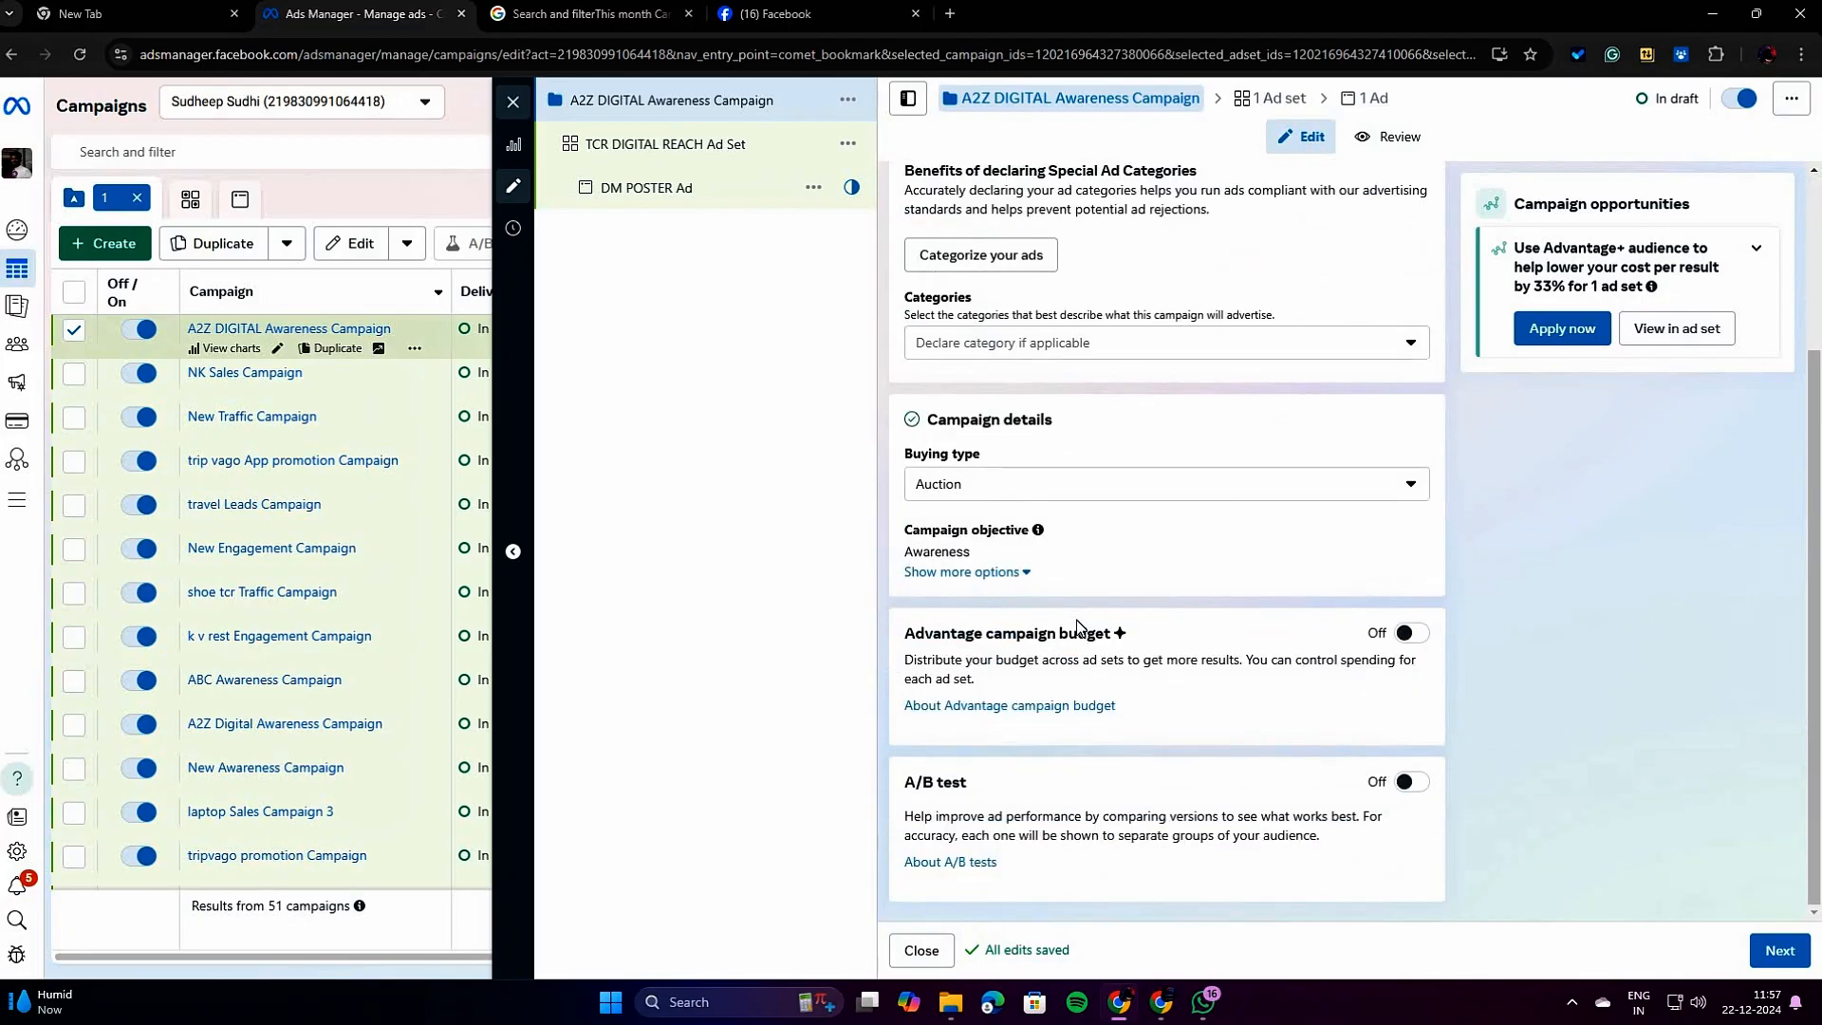
pyautogui.scroll(3, 1079, 626)
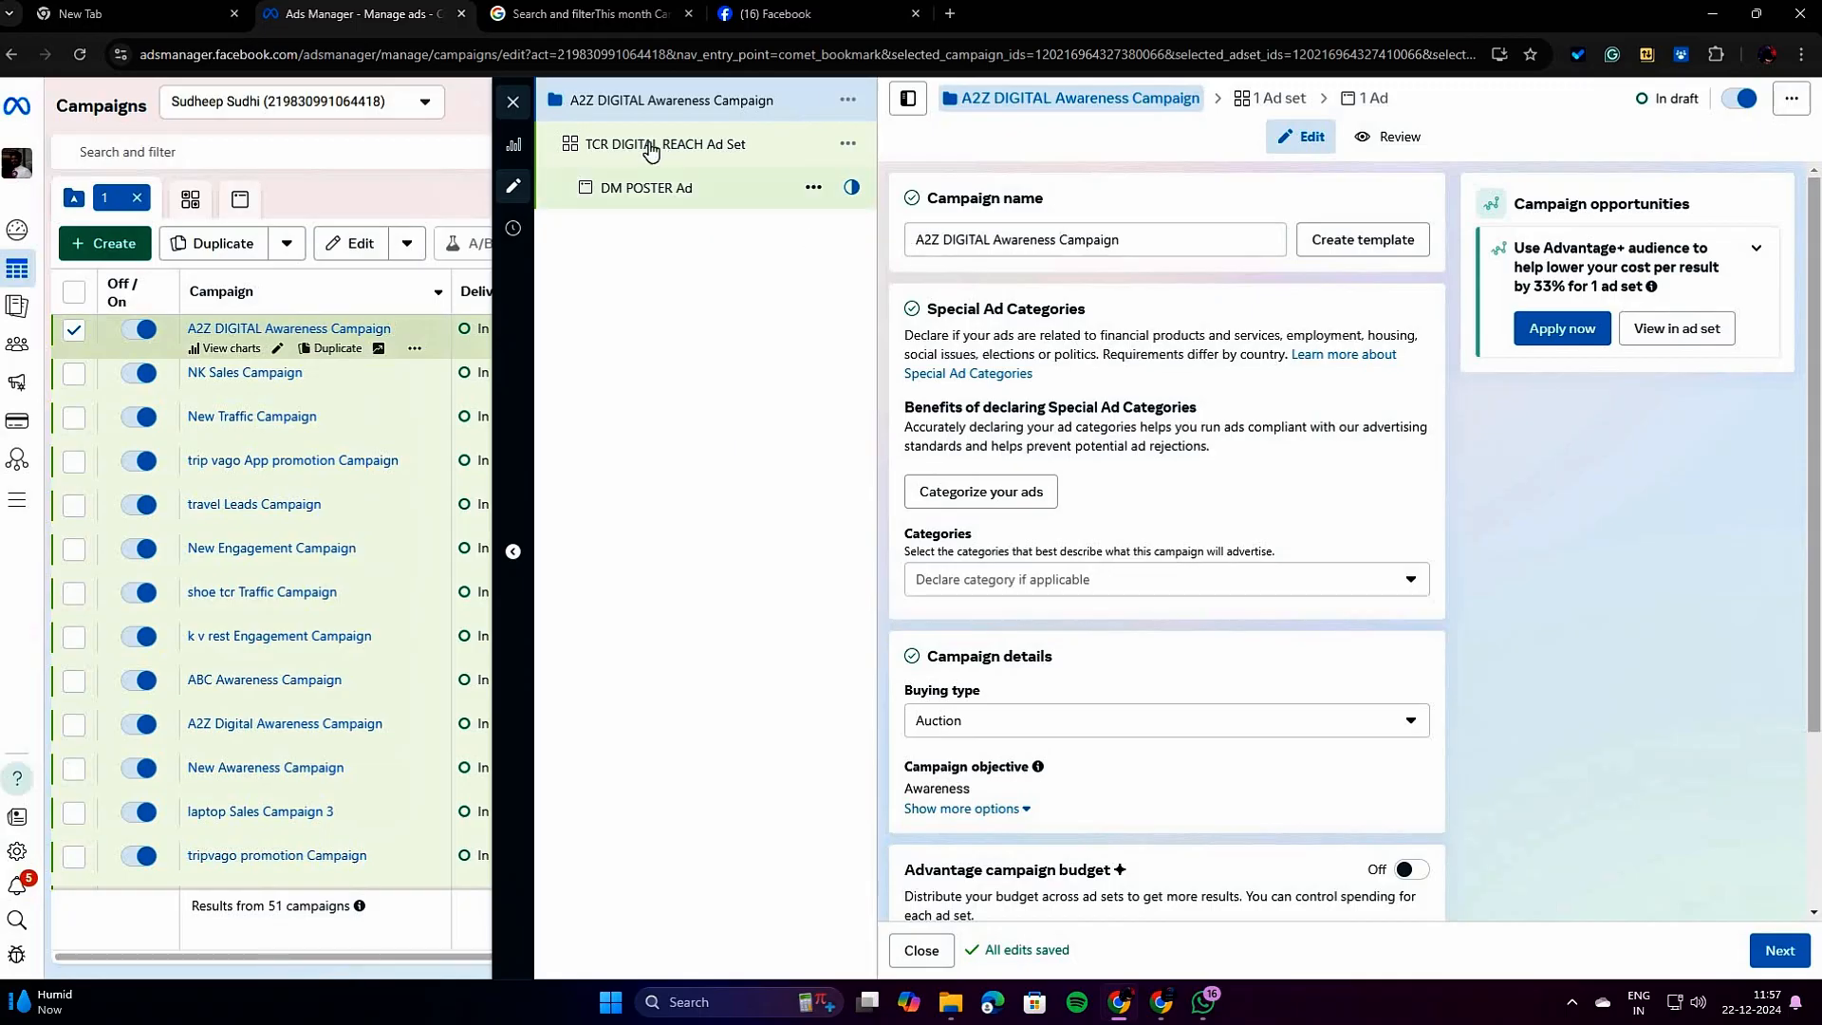
pyautogui.scroll(-2, 1132, 646)
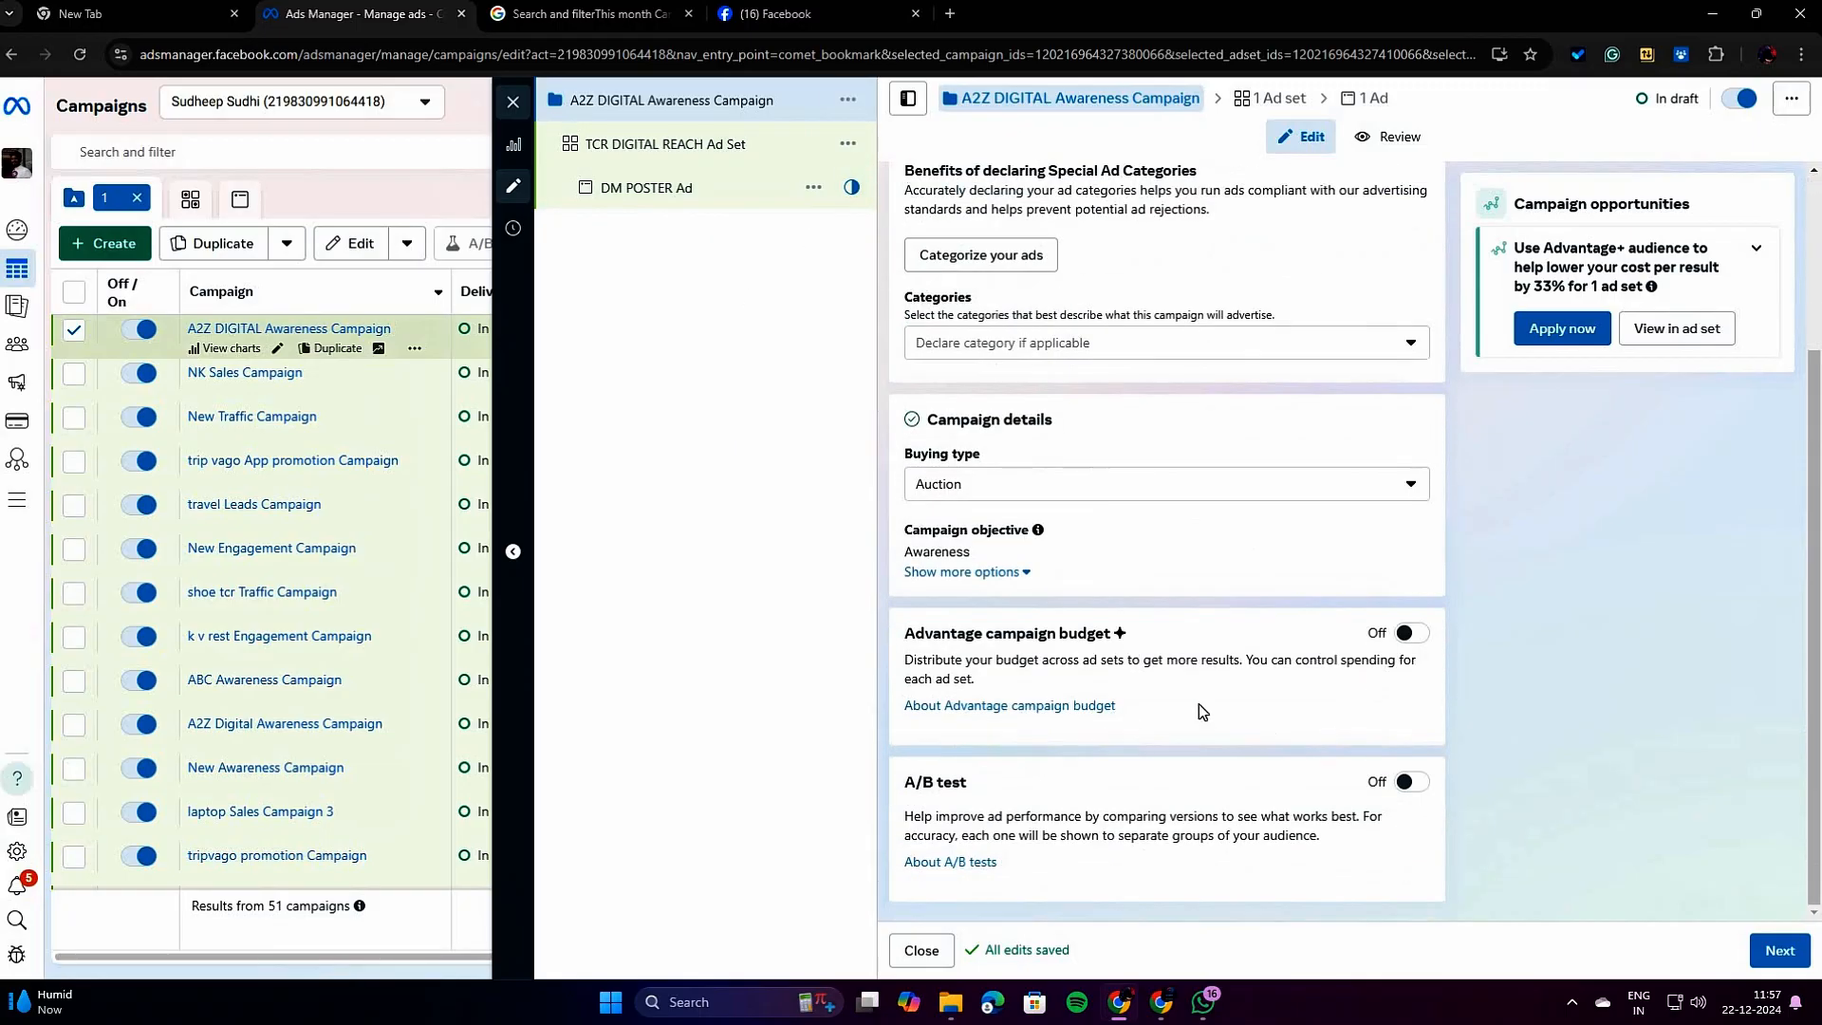
# Review the TCR DIGITAL REACH Ad Set's performance goal, budget, schedule, estimated reach, locations and age settings.
pyautogui.click(1792, 959)
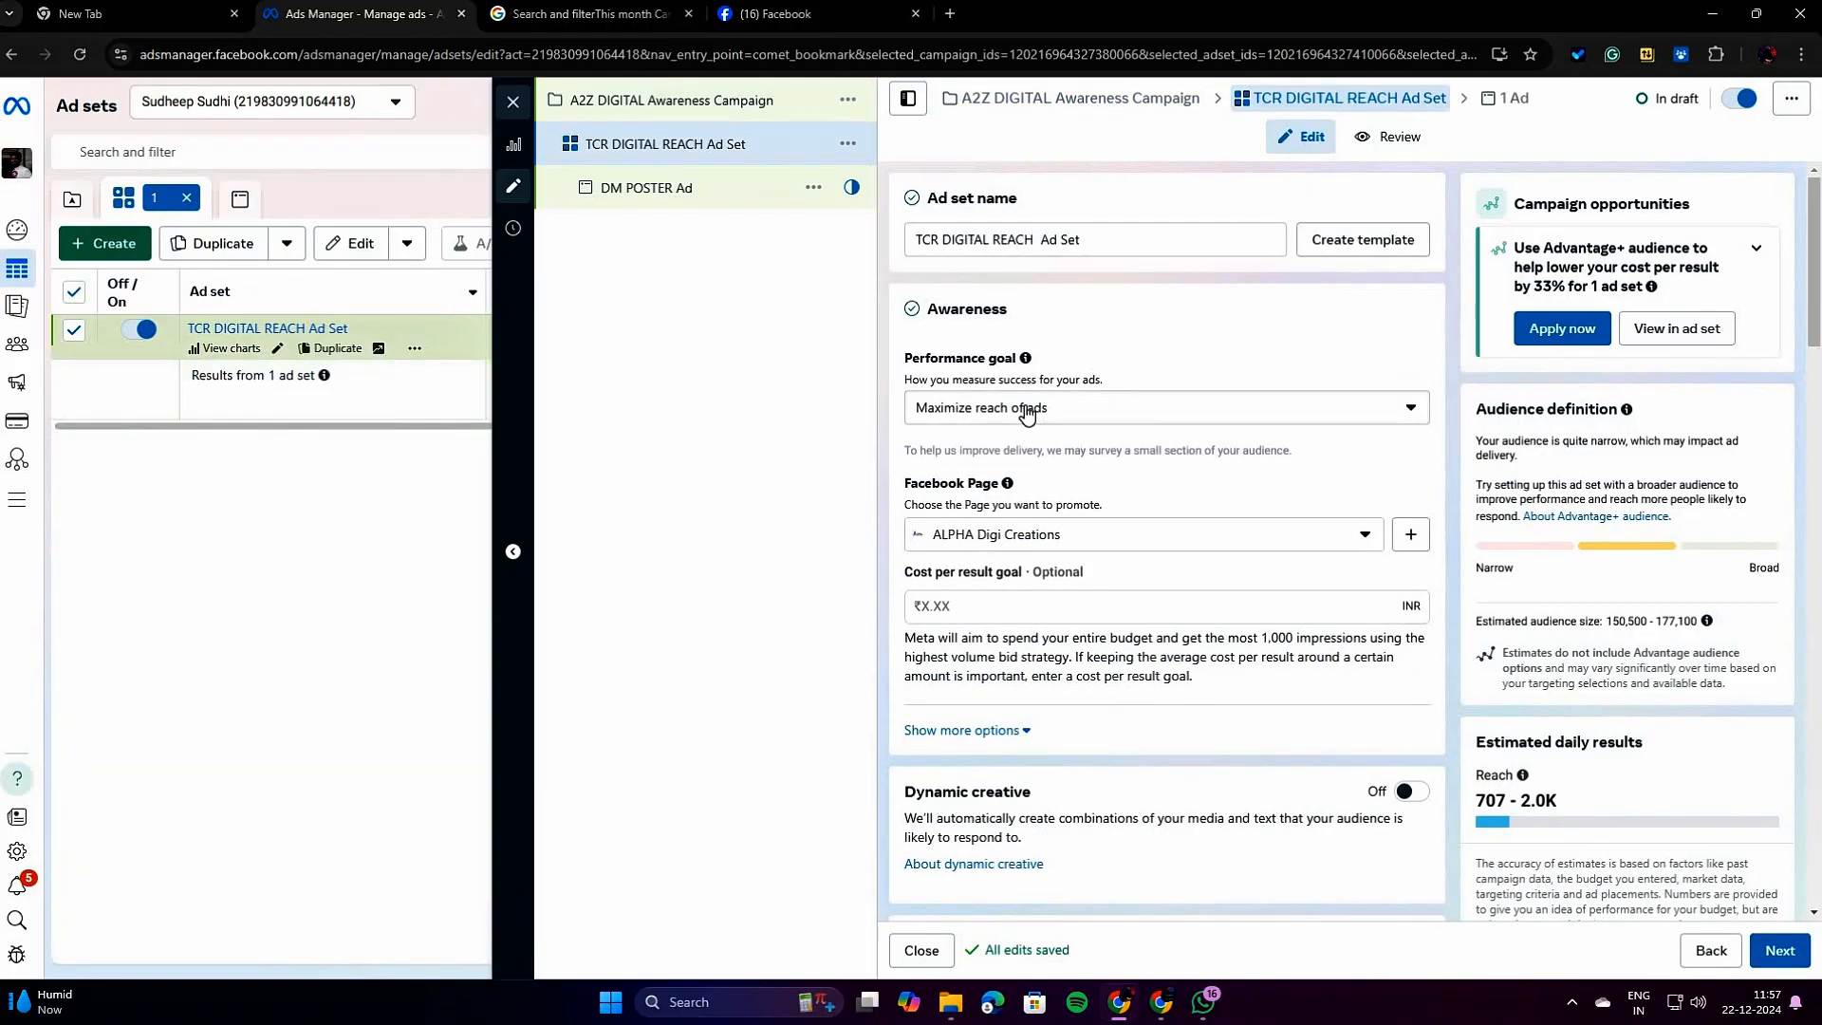
pyautogui.doubleClick(1037, 362)
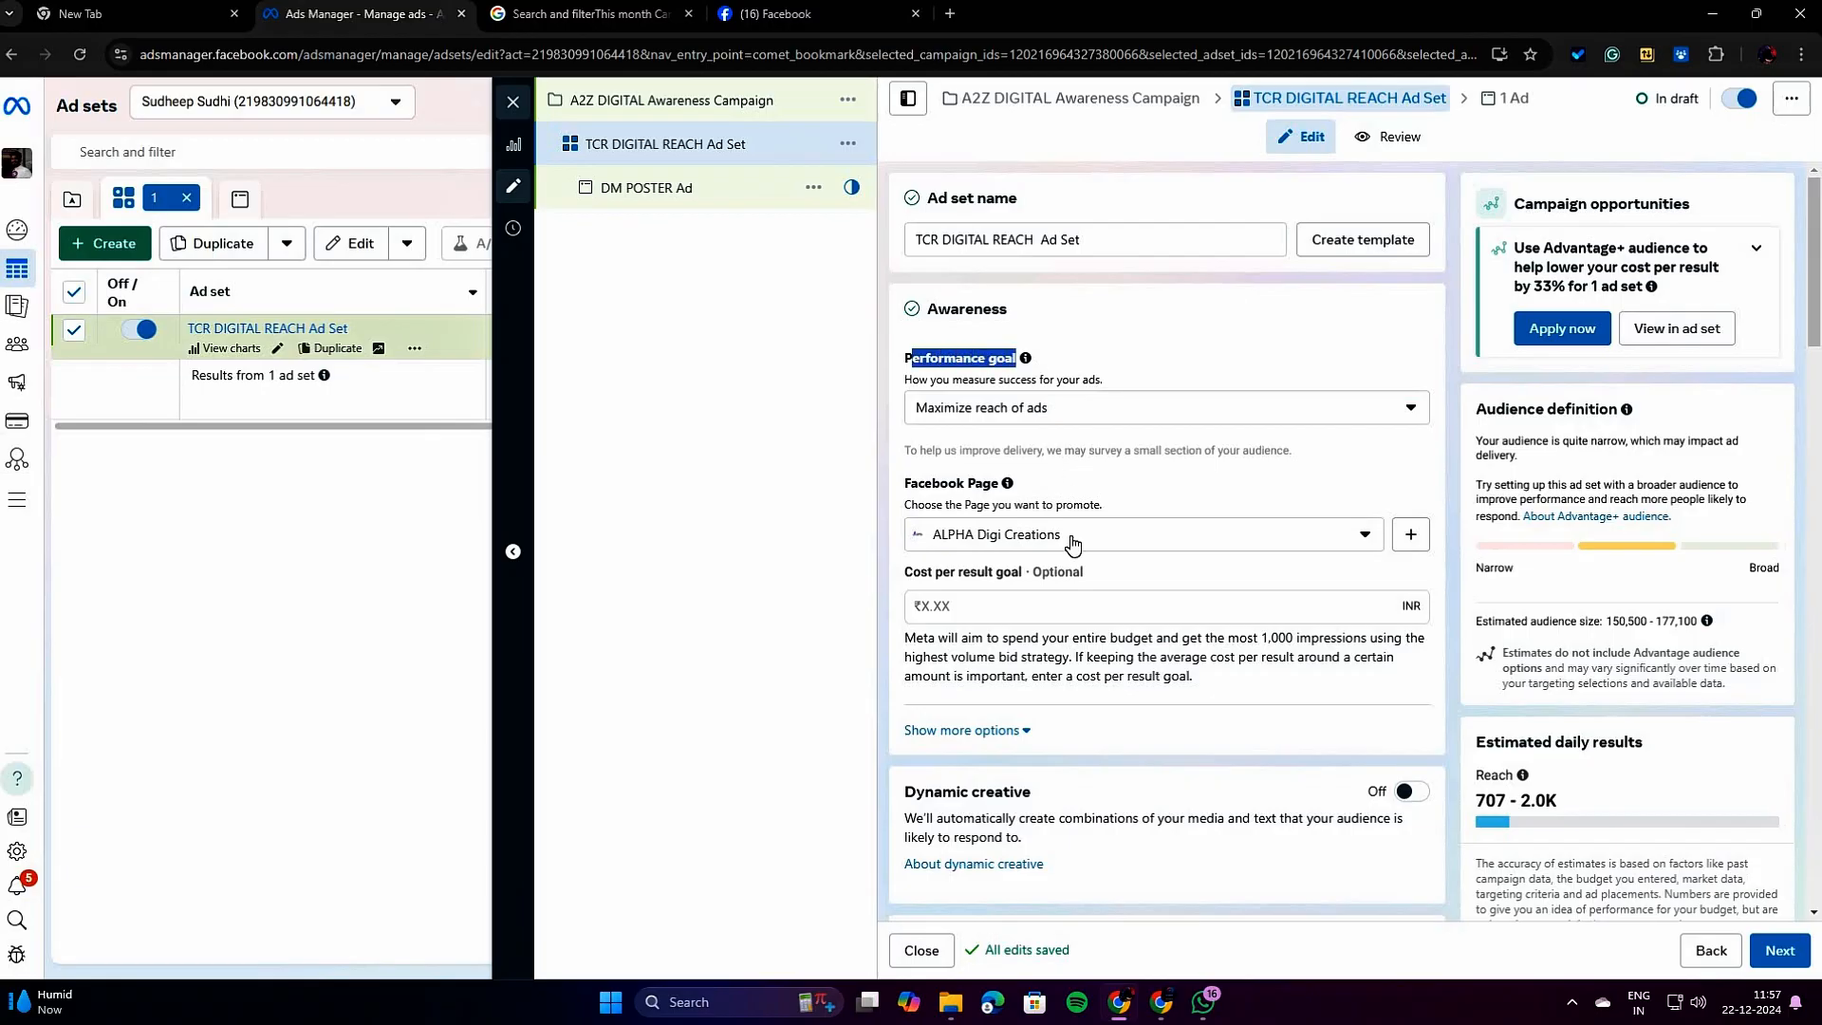
pyautogui.scroll(-4, 1053, 558)
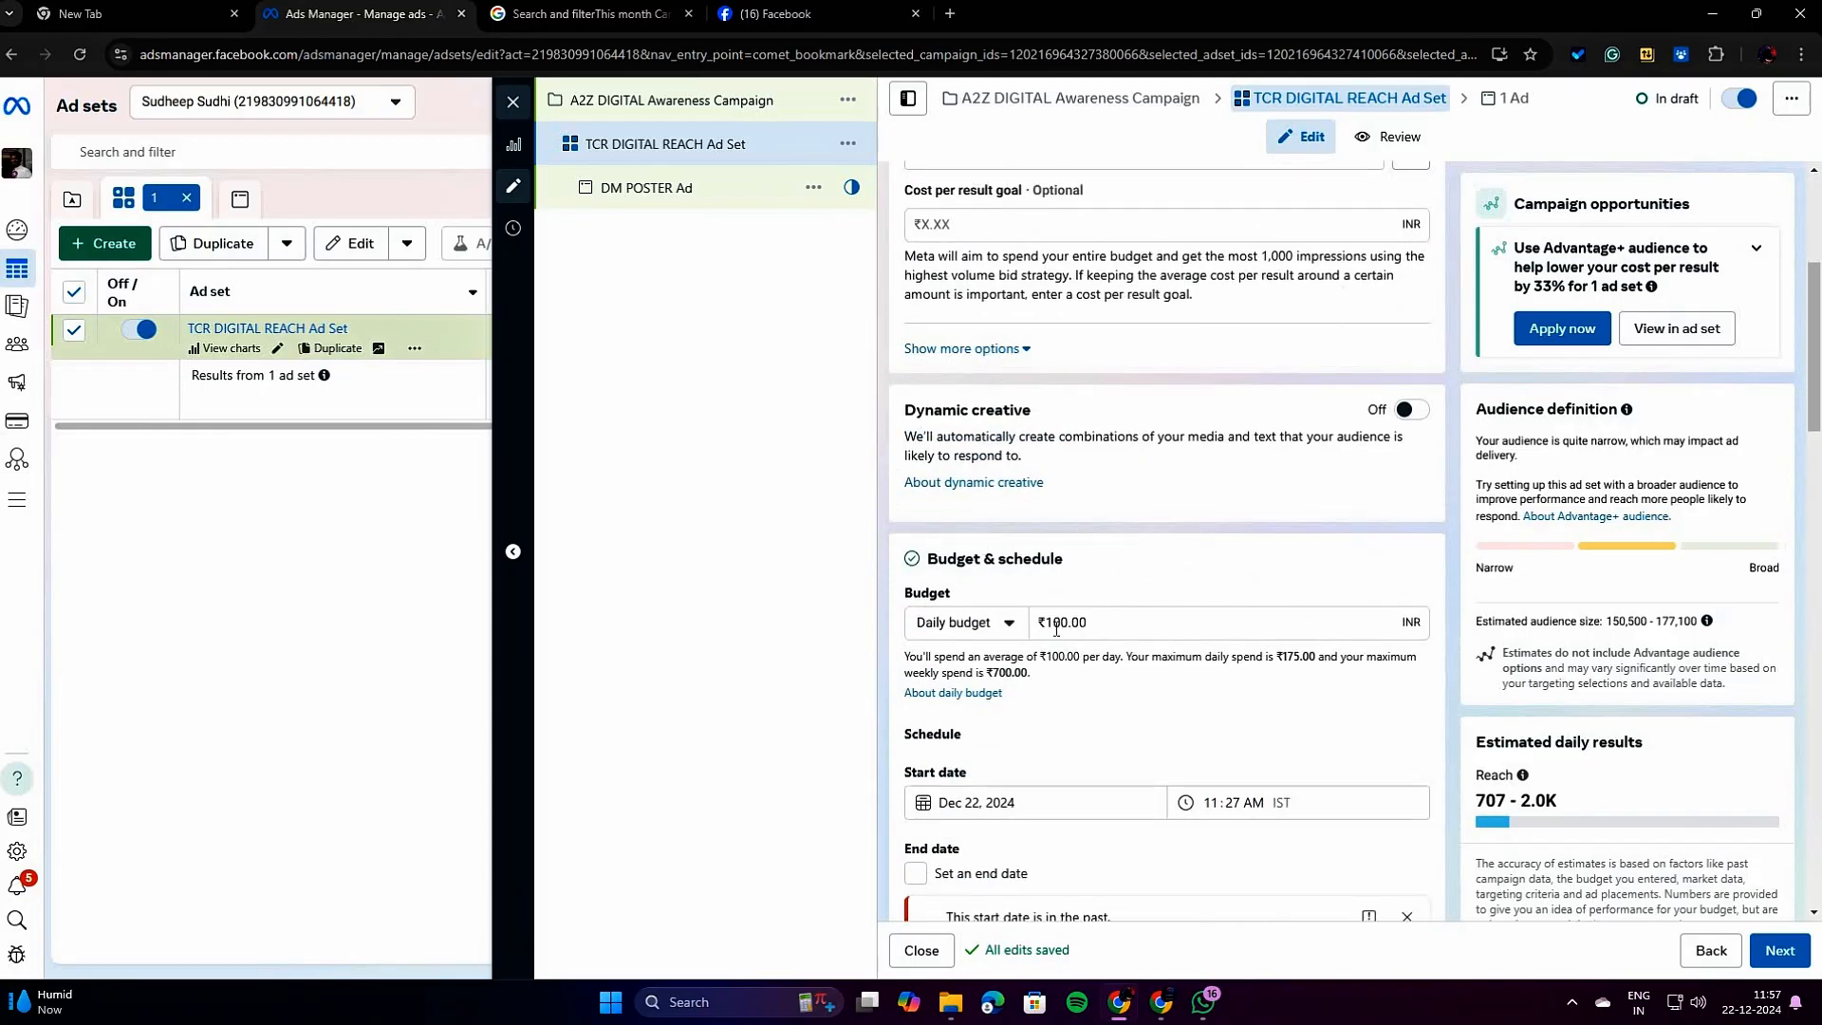
pyautogui.tripleClick(1592, 807)
pyautogui.click(1267, 750)
pyautogui.scroll(-4, 1063, 756)
pyautogui.scroll(-3, 1061, 754)
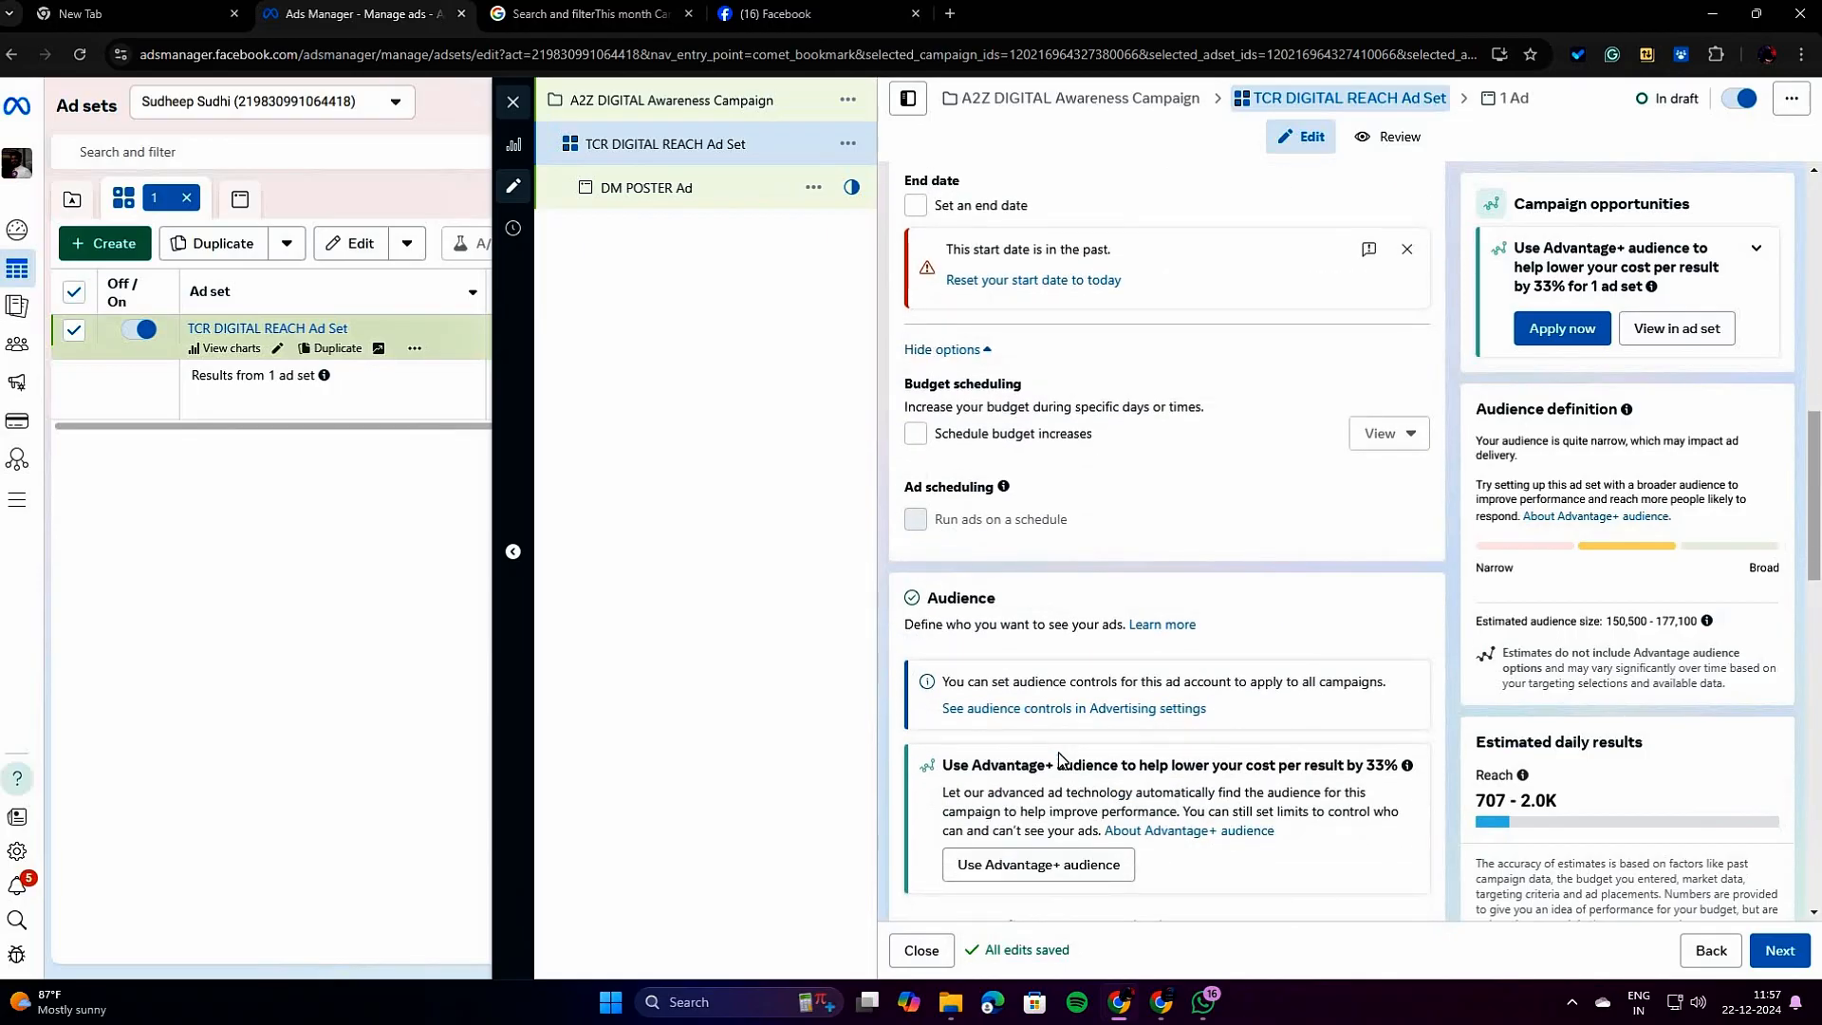
pyautogui.scroll(-3, 1061, 757)
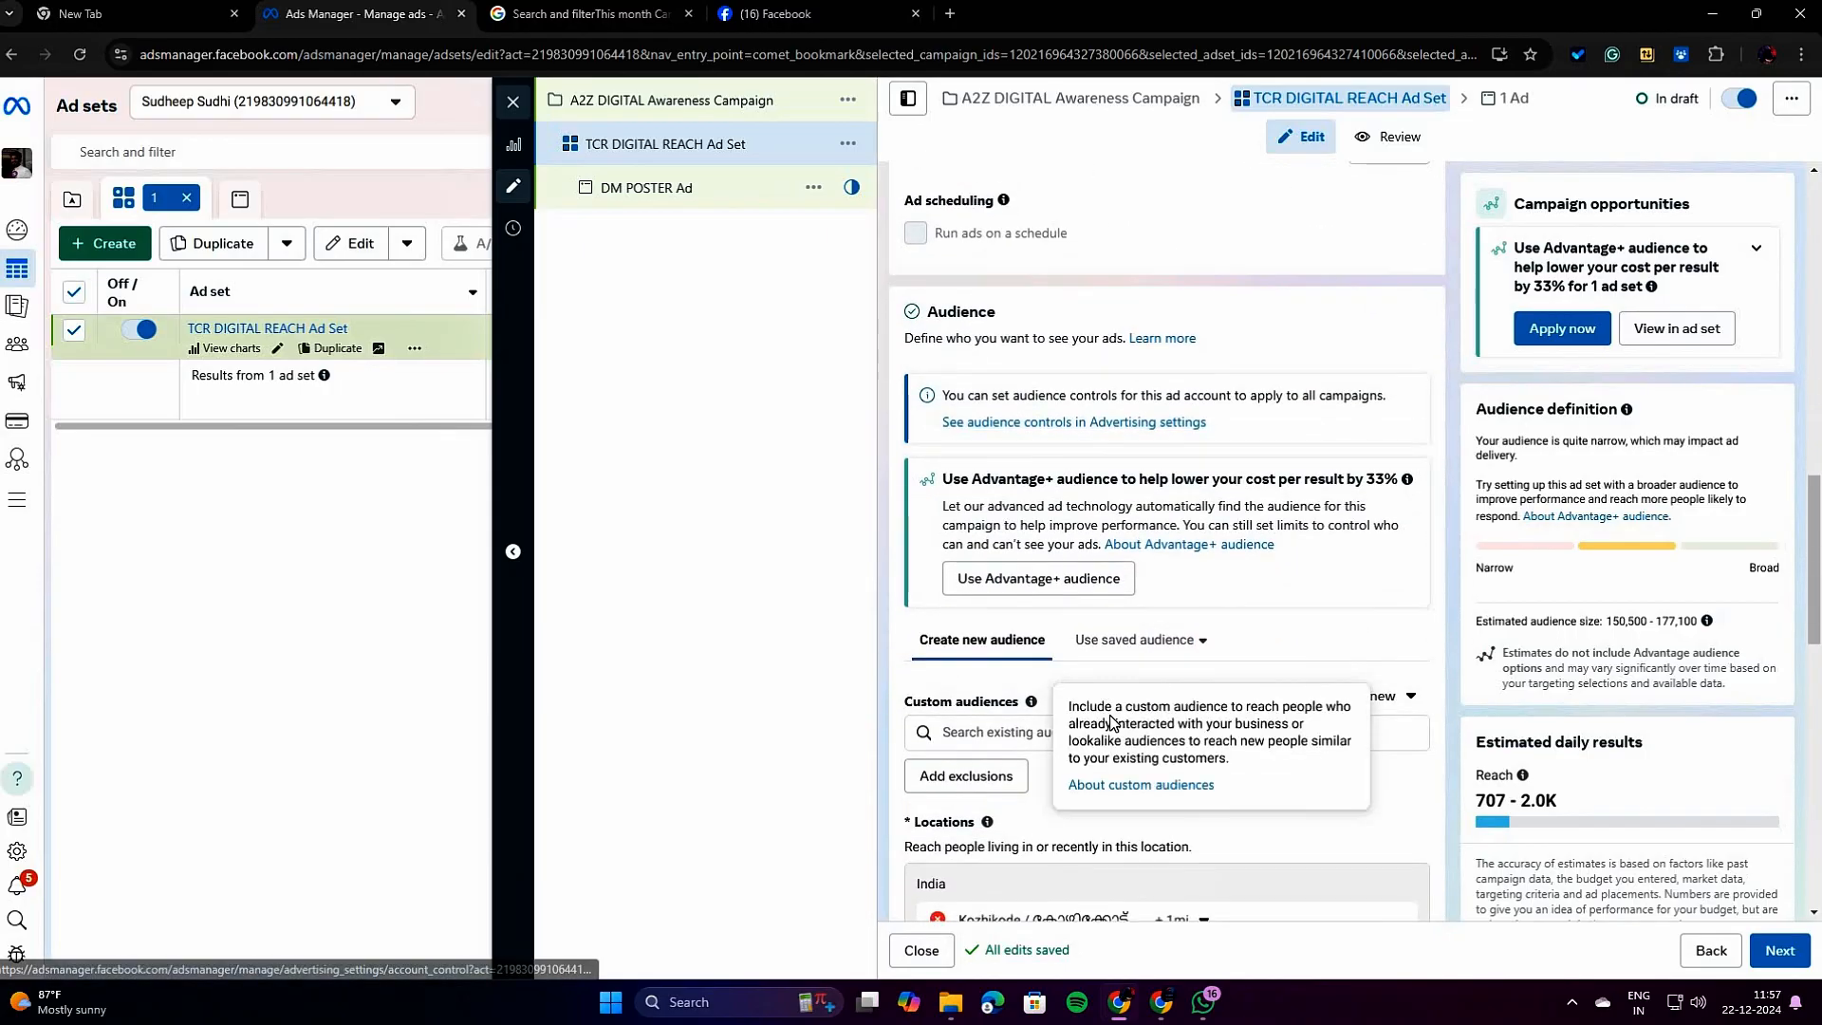
pyautogui.scroll(-4, 1357, 622)
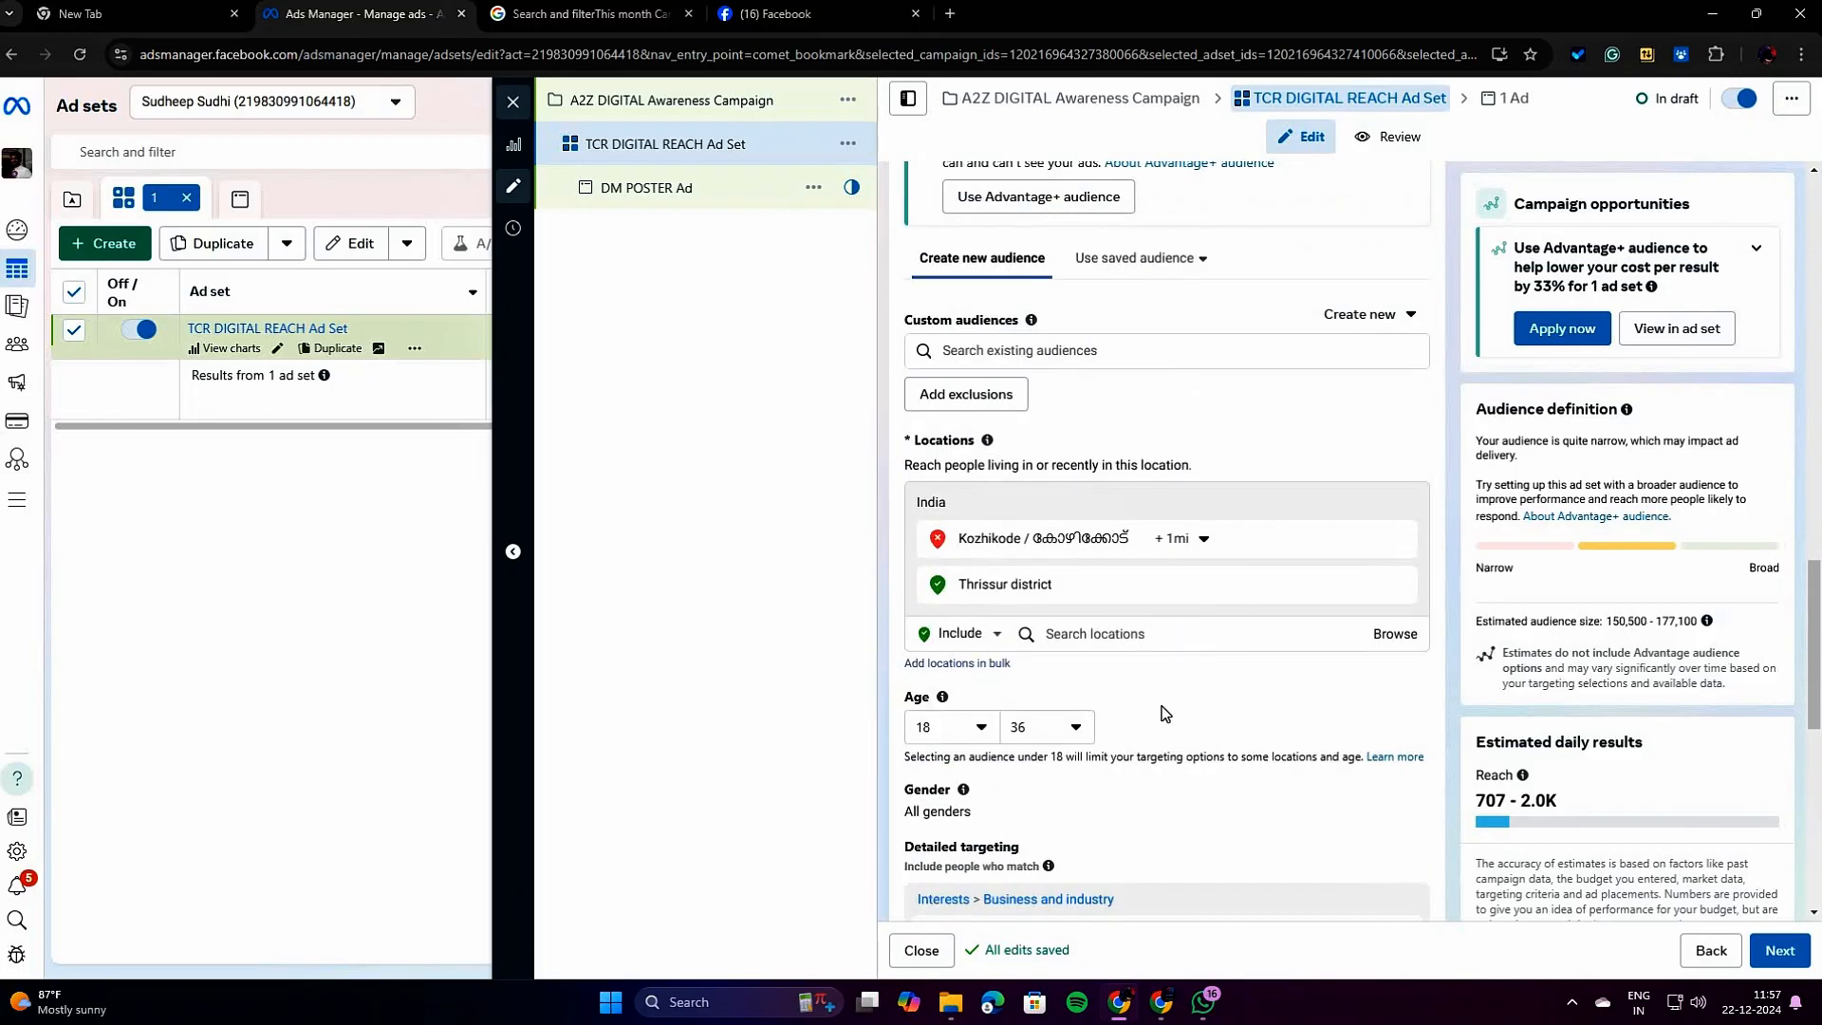
# Switch the ad set to Advantage+ audience and check its audience controls and targeting suggestions.
pyautogui.scroll(2, 1101, 693)
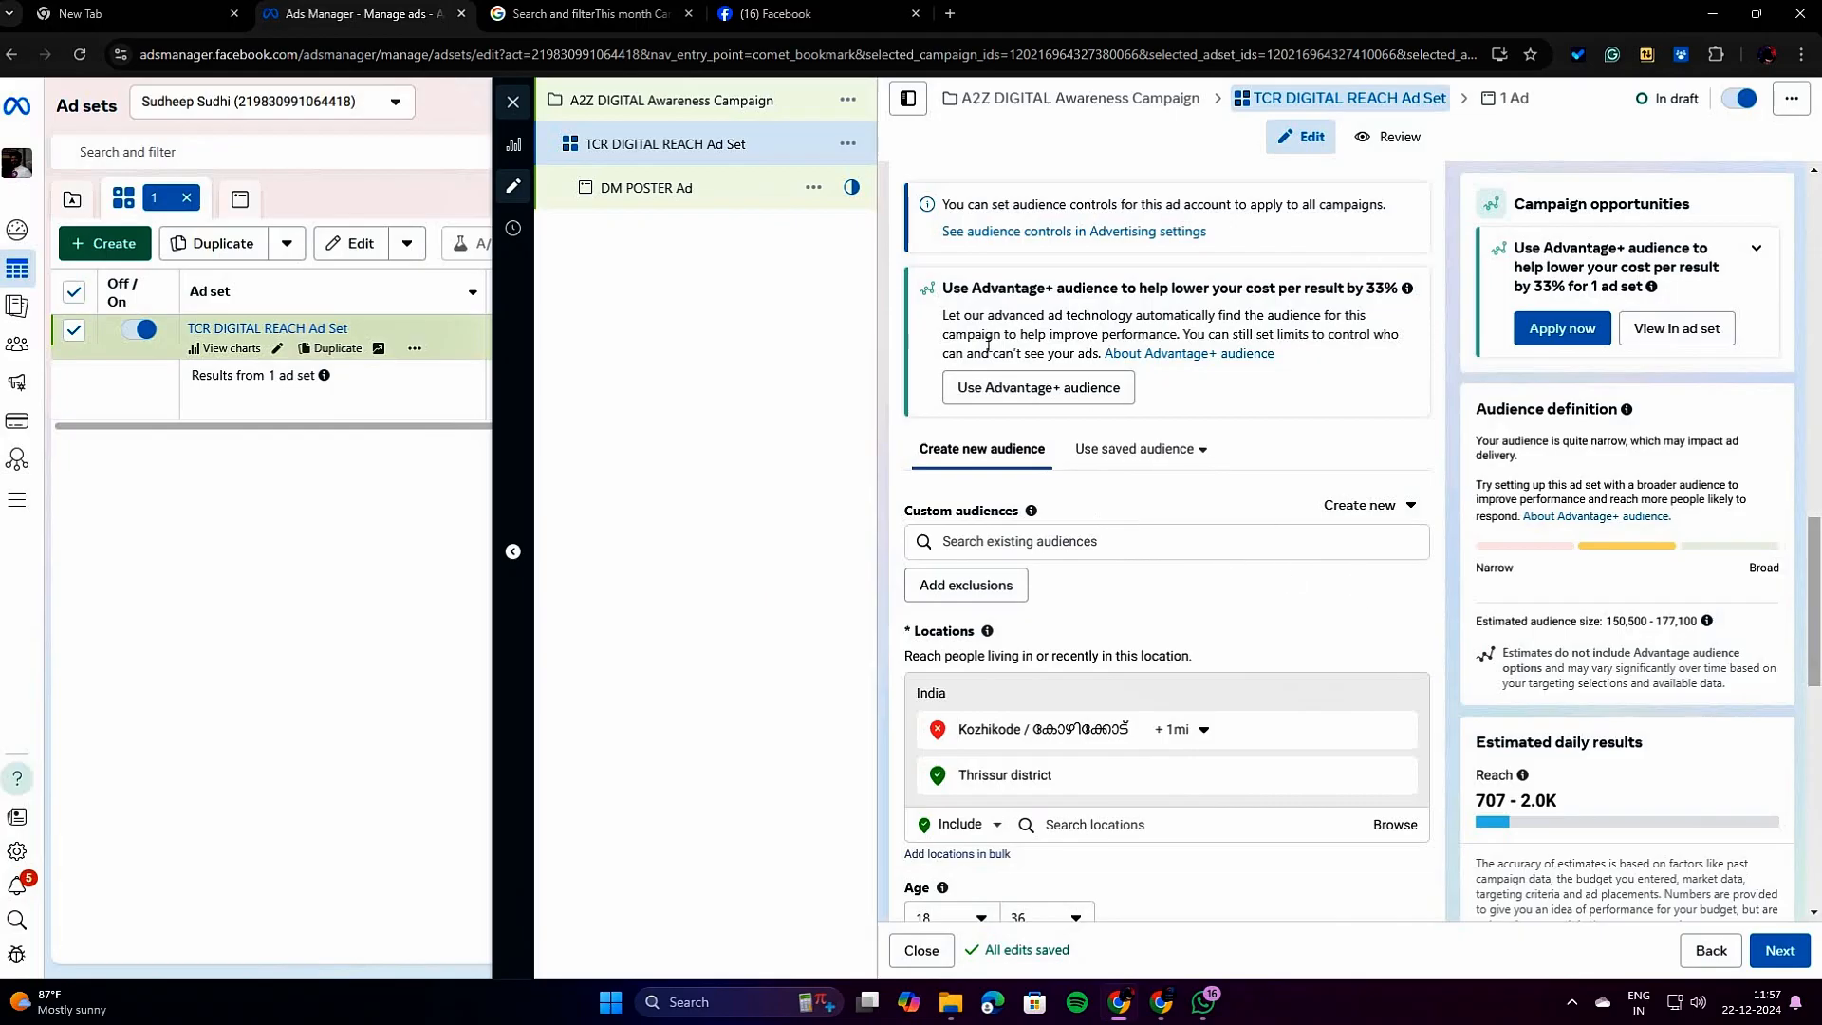
pyautogui.click(1016, 386)
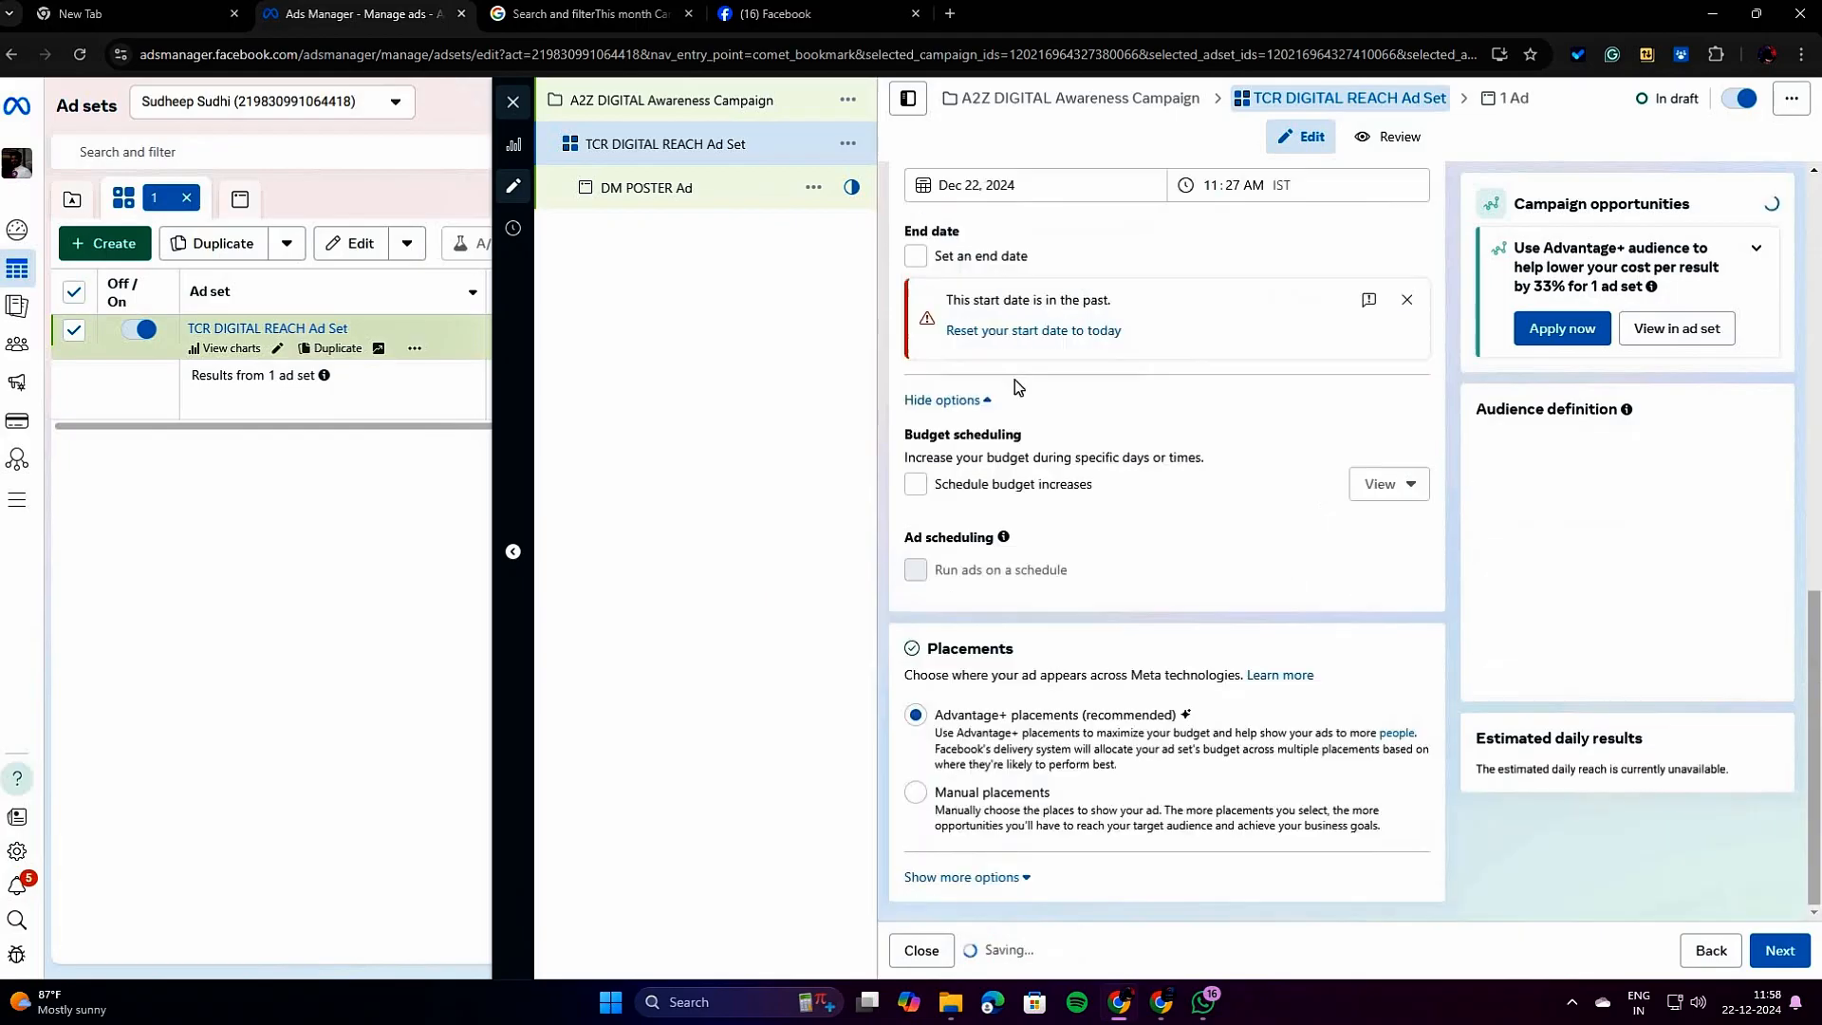
pyautogui.scroll(-7, 1130, 641)
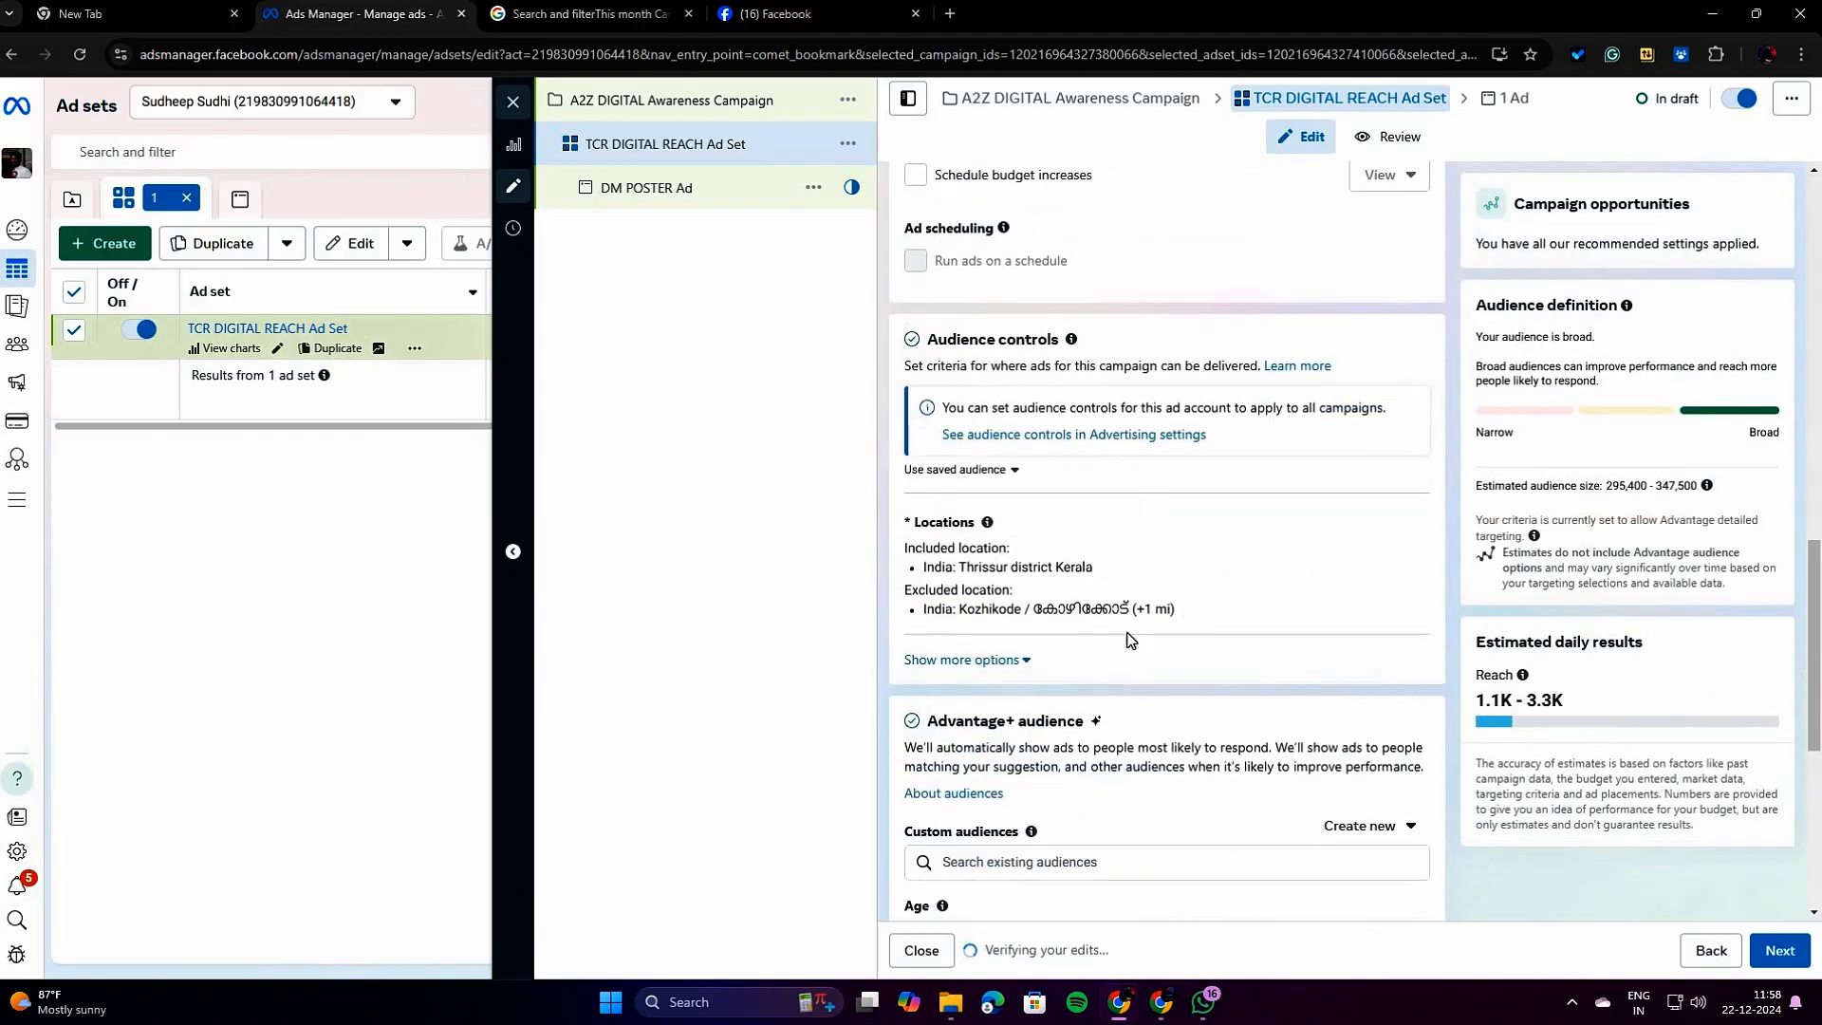
pyautogui.scroll(-2, 1131, 640)
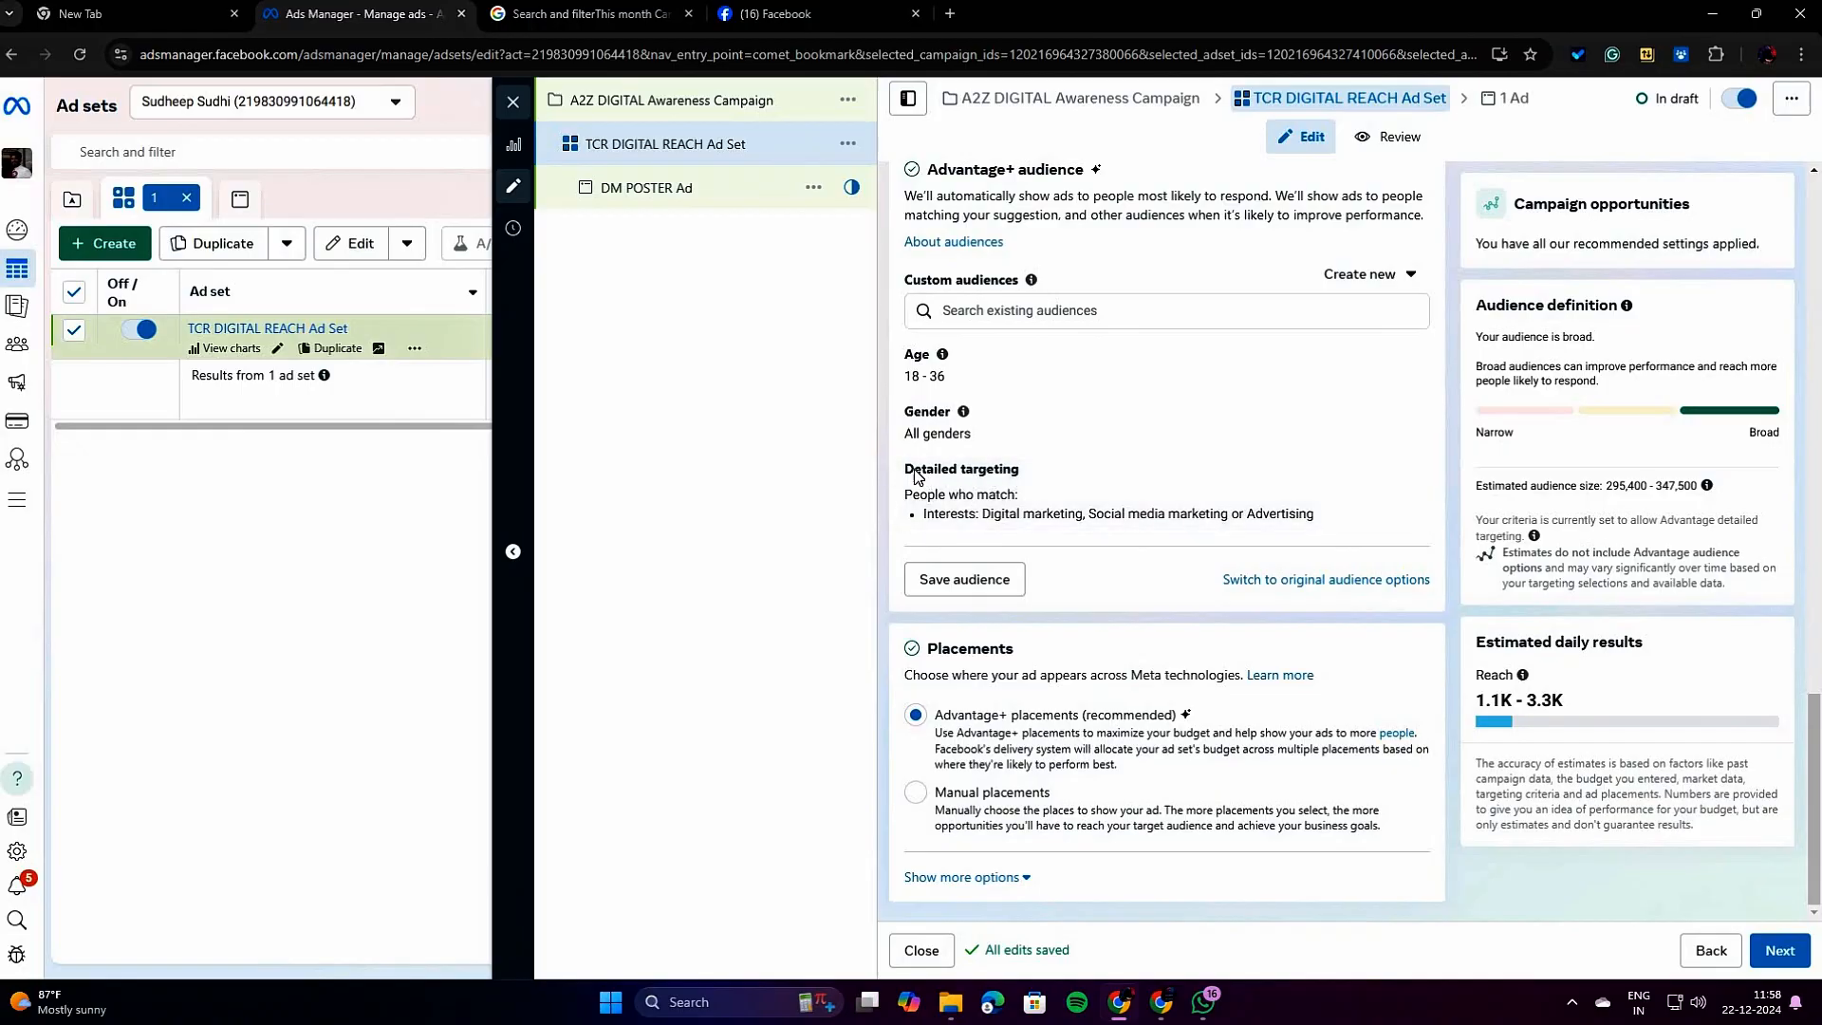
# Open the ad set's detailed targeting, view the suggested interests without adding any, and check the placements.
pyautogui.click(1399, 474)
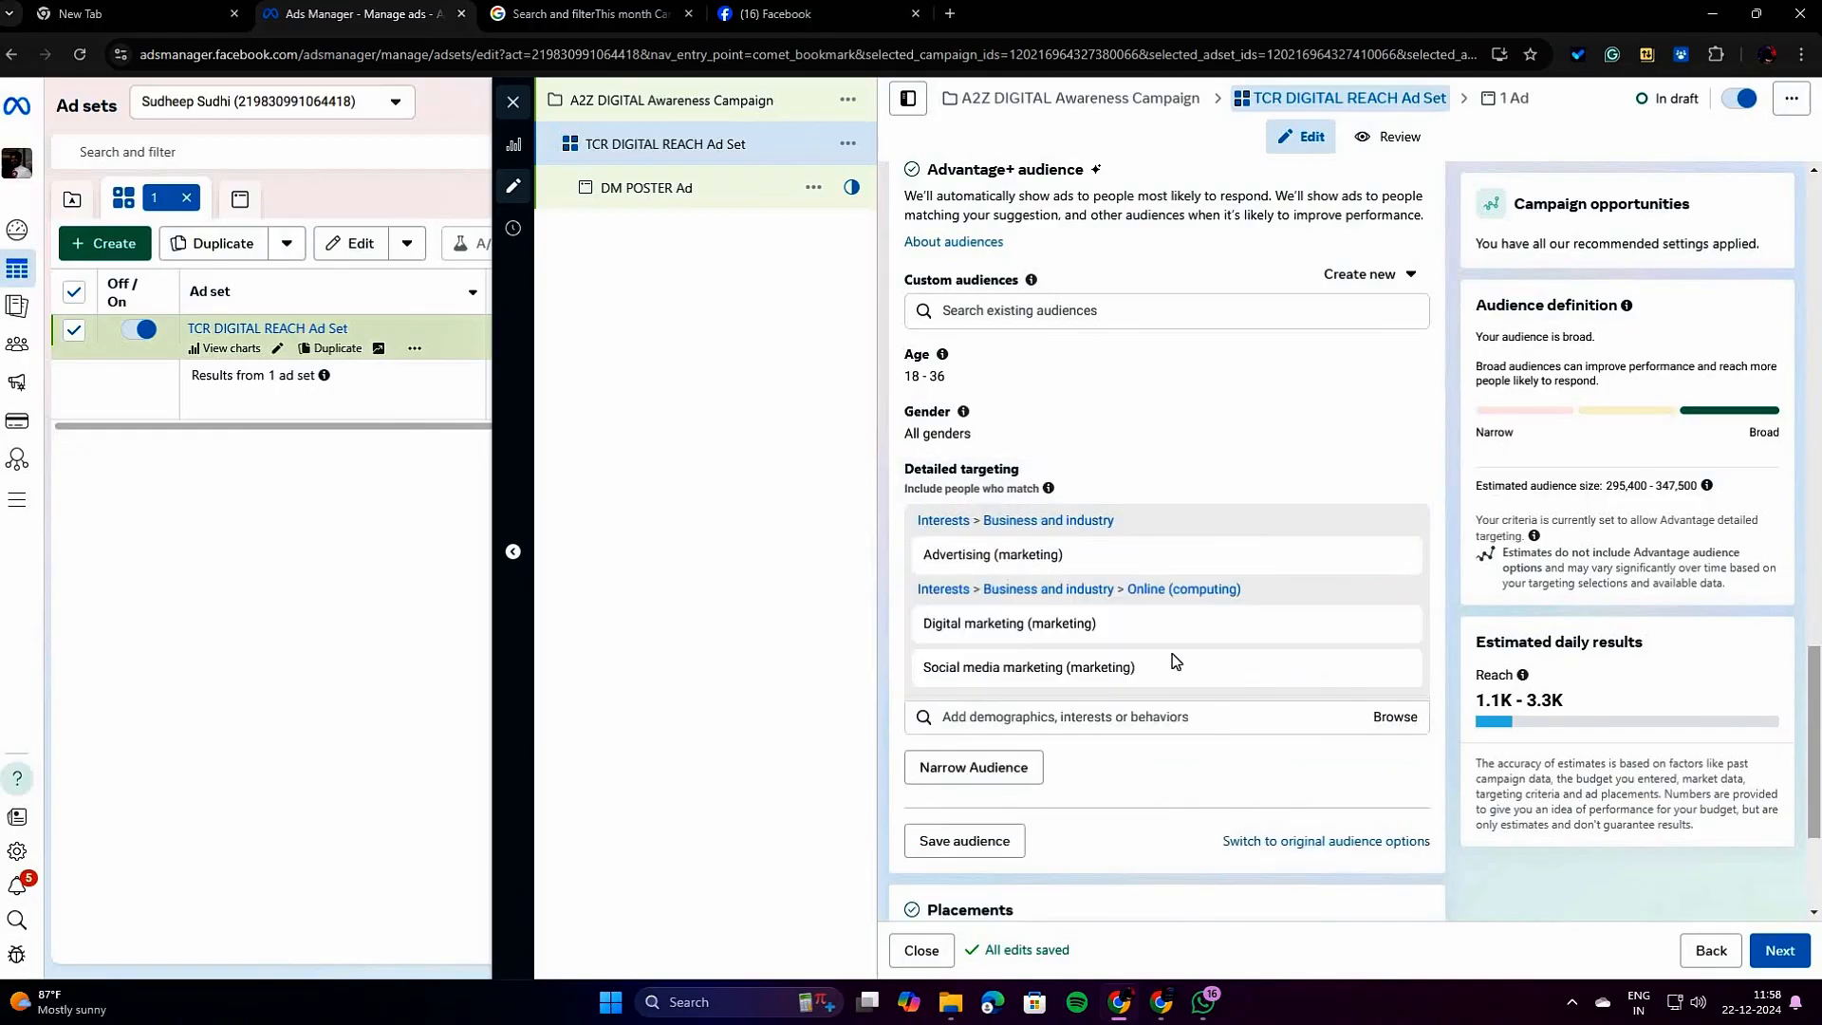
pyautogui.click(1213, 715)
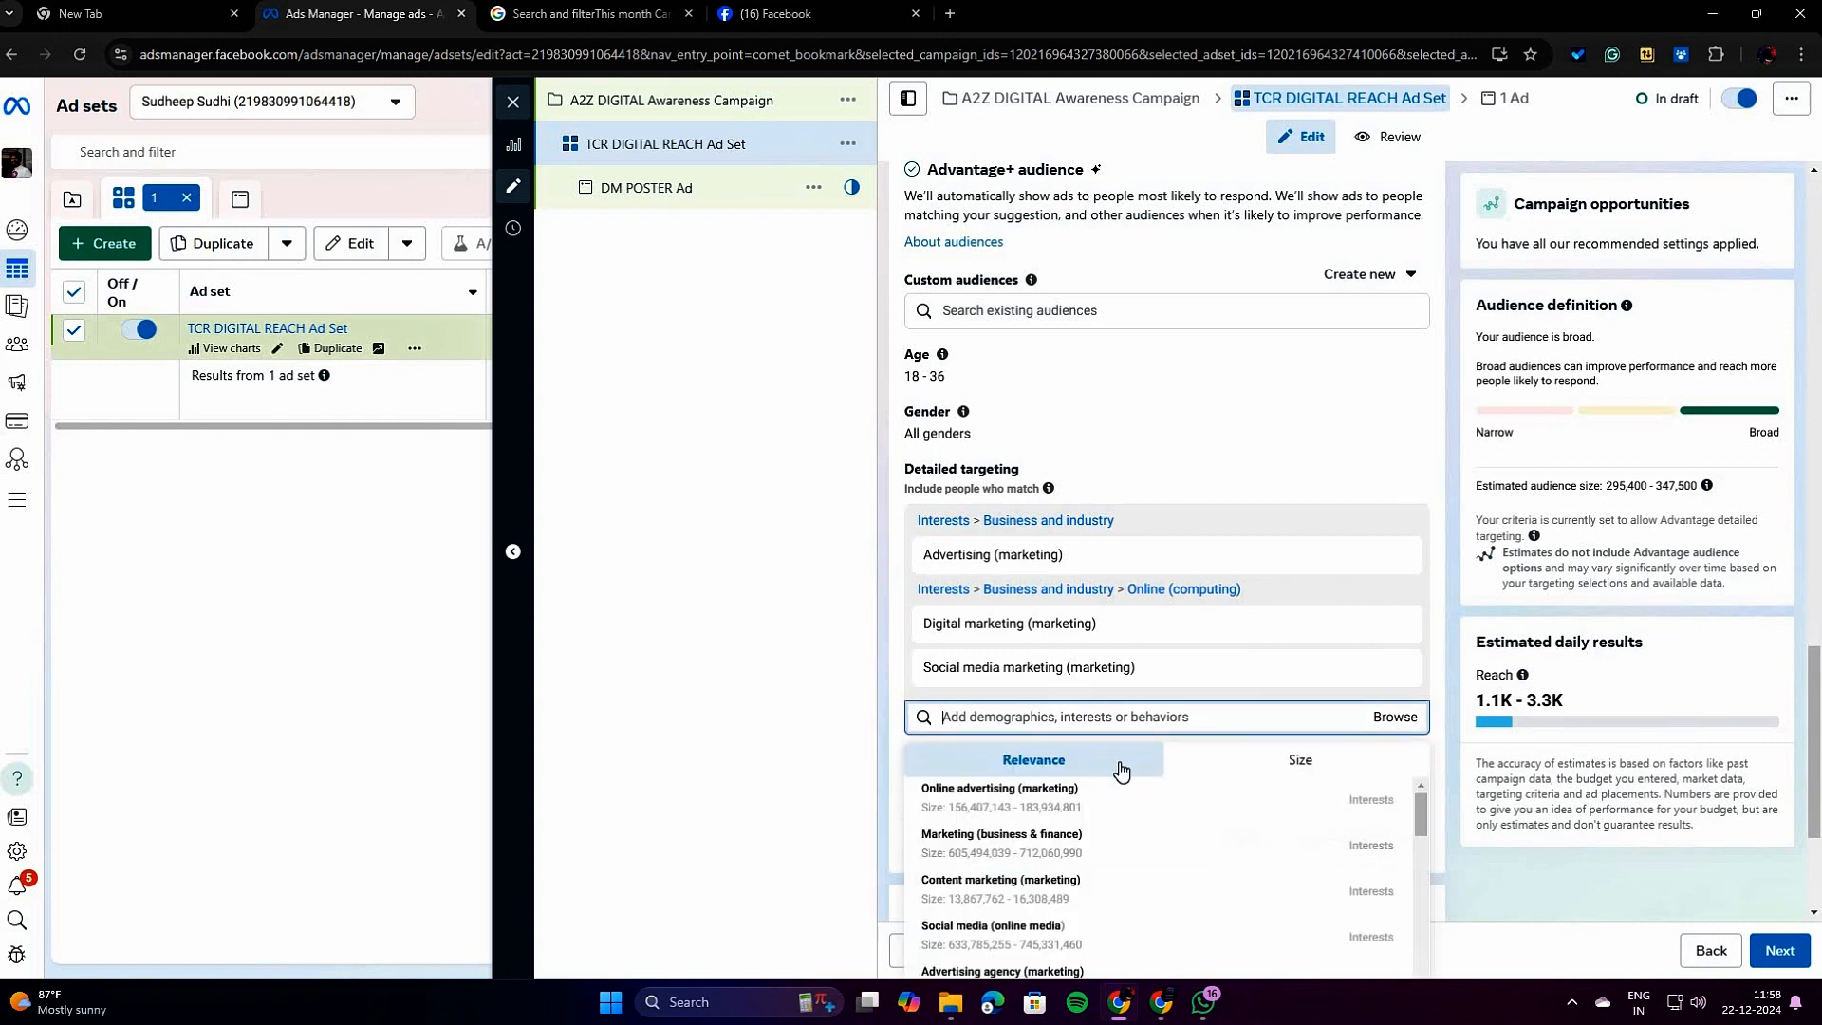
pyautogui.click(1351, 429)
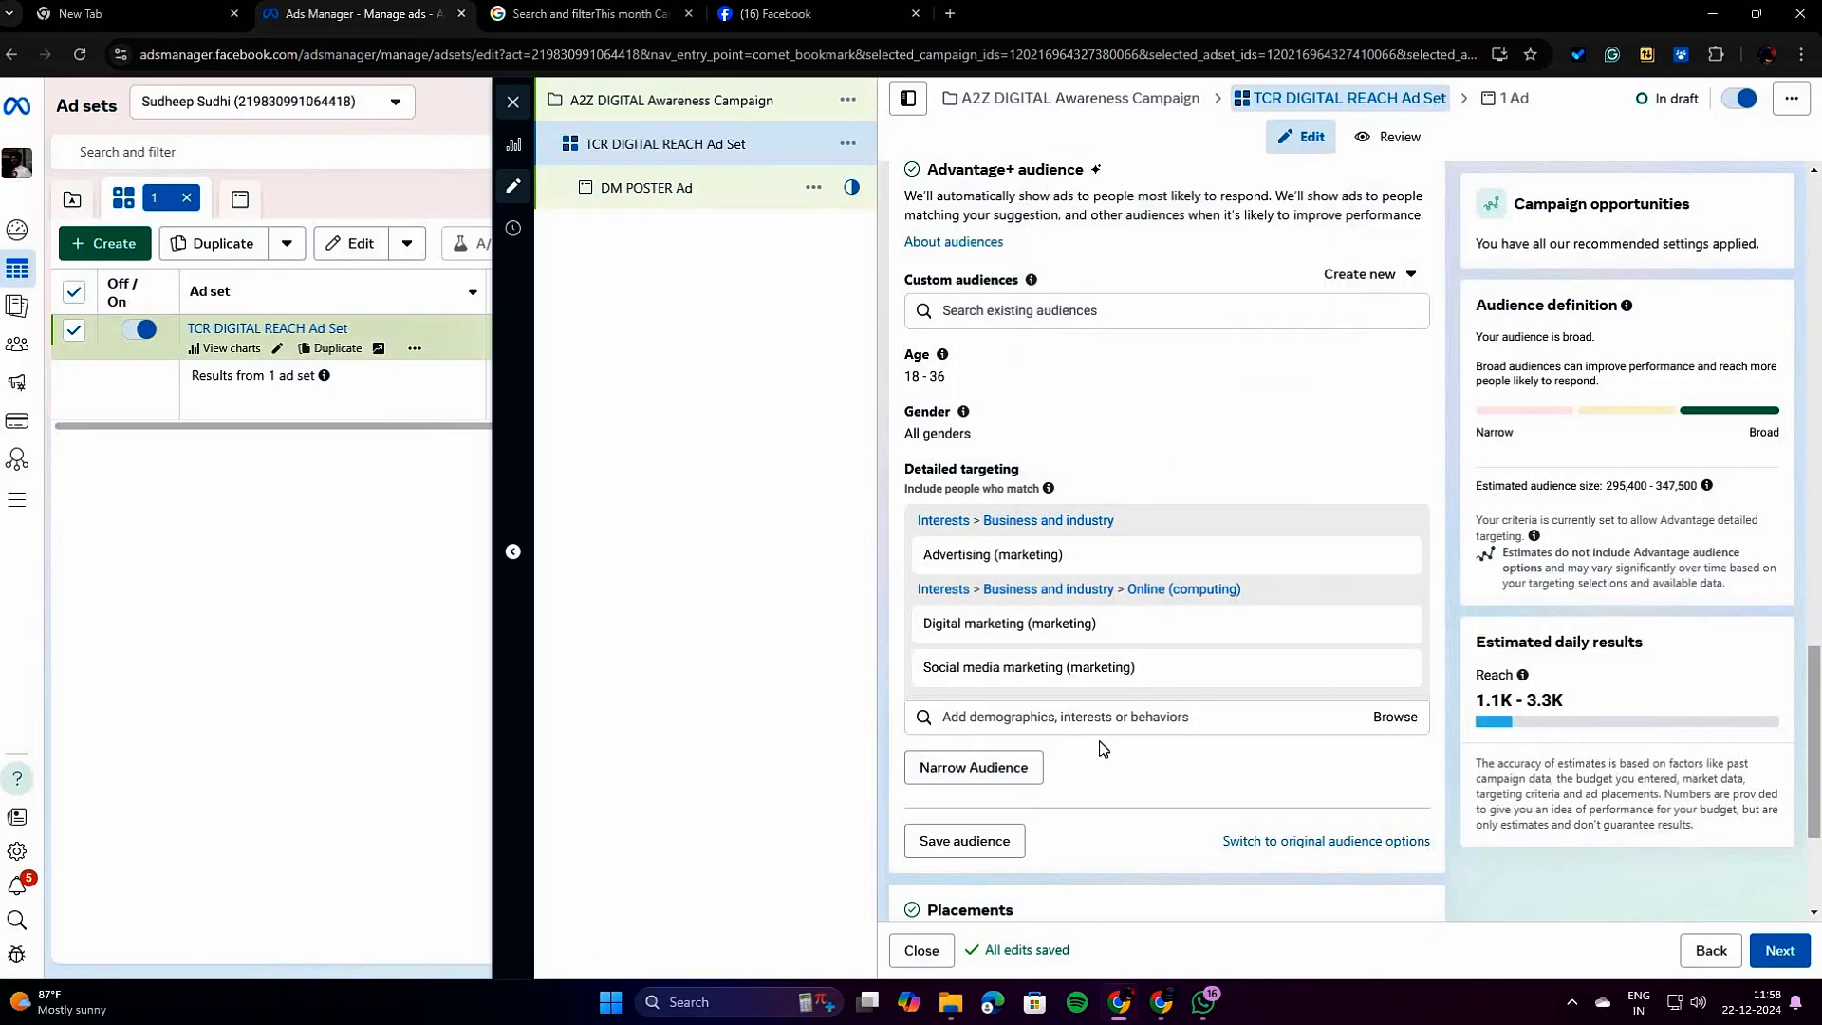
pyautogui.scroll(-3, 1101, 750)
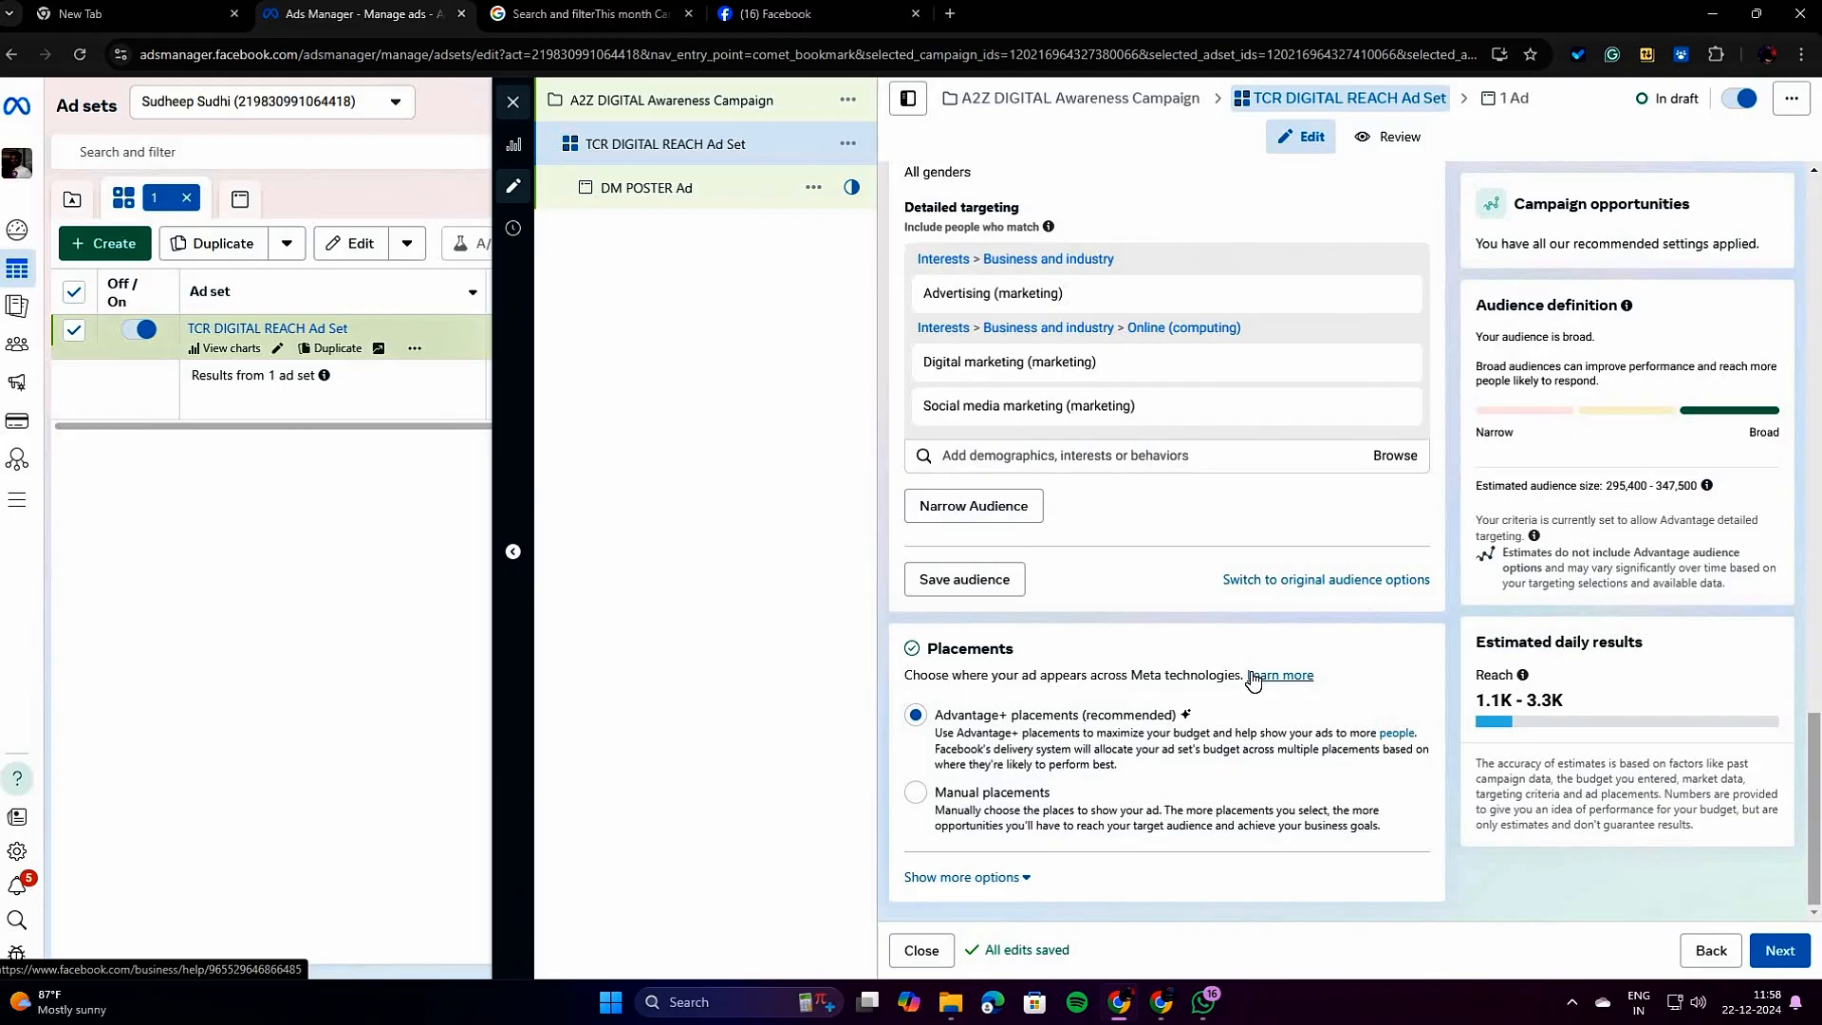
# Review the DM POSTER Ad's identity, format, creative, destination and tracking settings, and revisit the campaign and ad set levels.
pyautogui.click(702, 194)
pyautogui.click(683, 188)
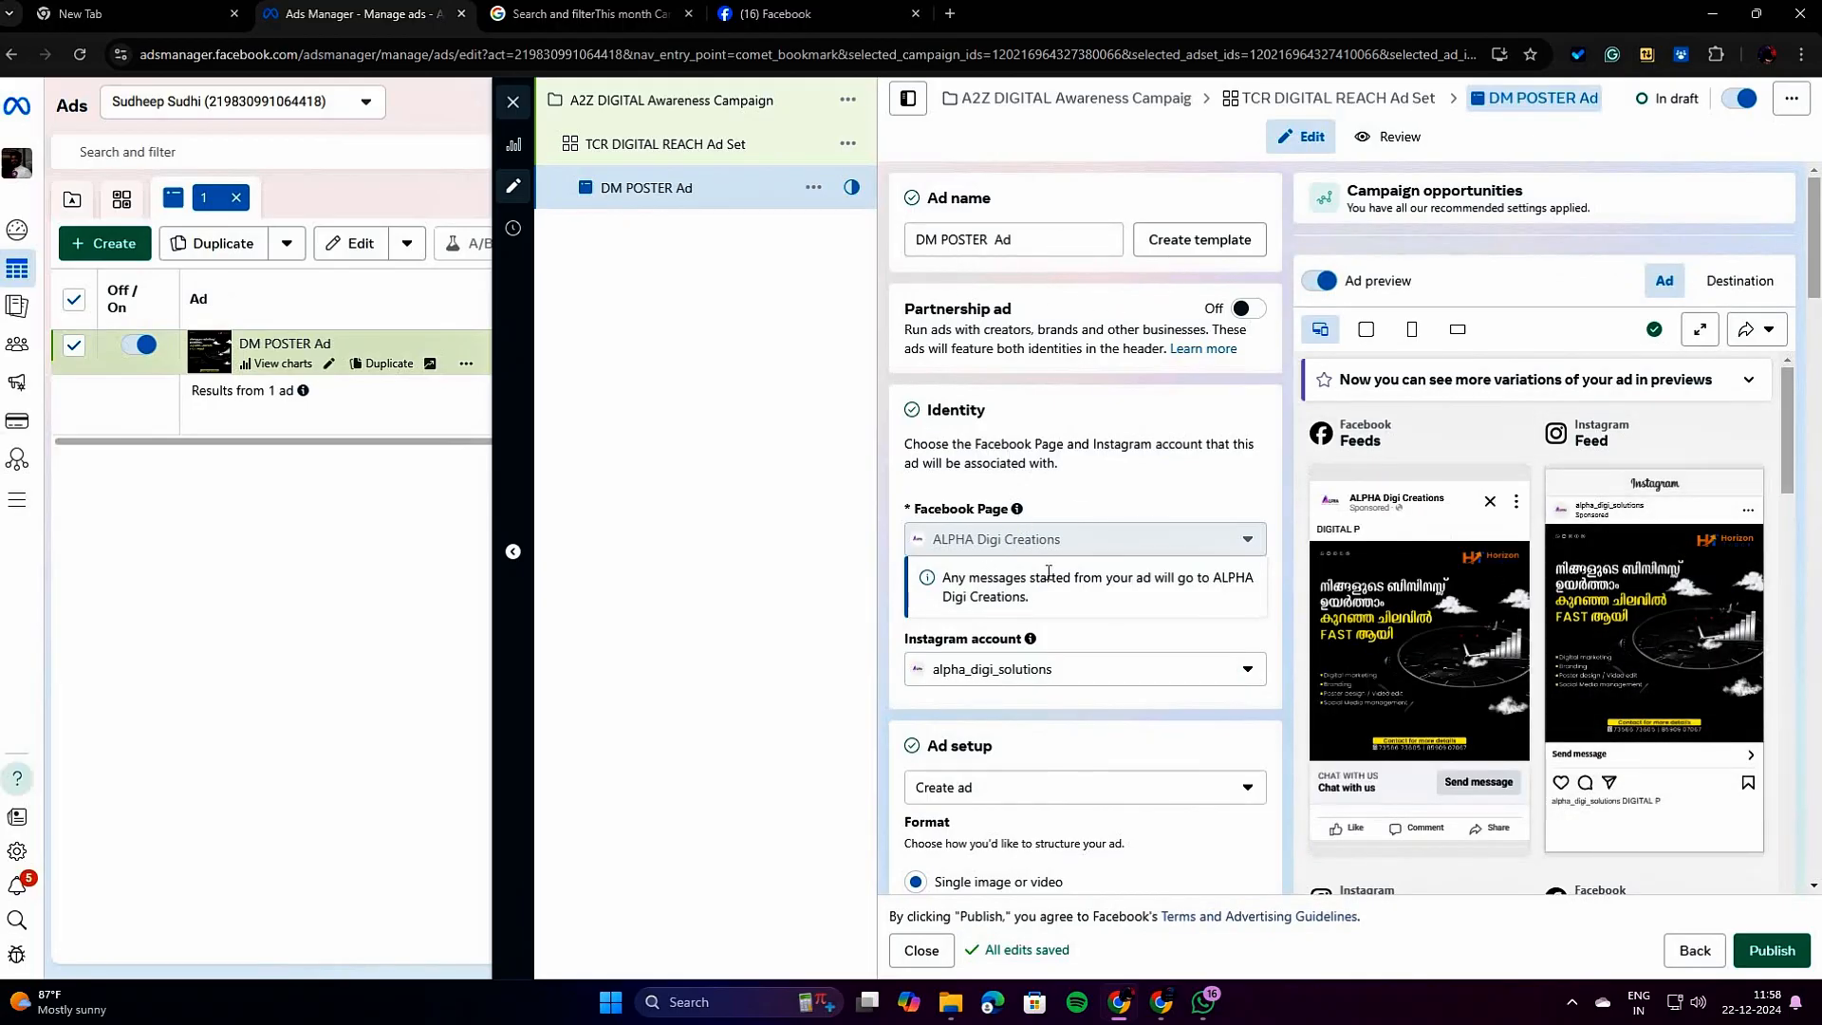
pyautogui.scroll(-4, 978, 584)
pyautogui.scroll(-4, 977, 584)
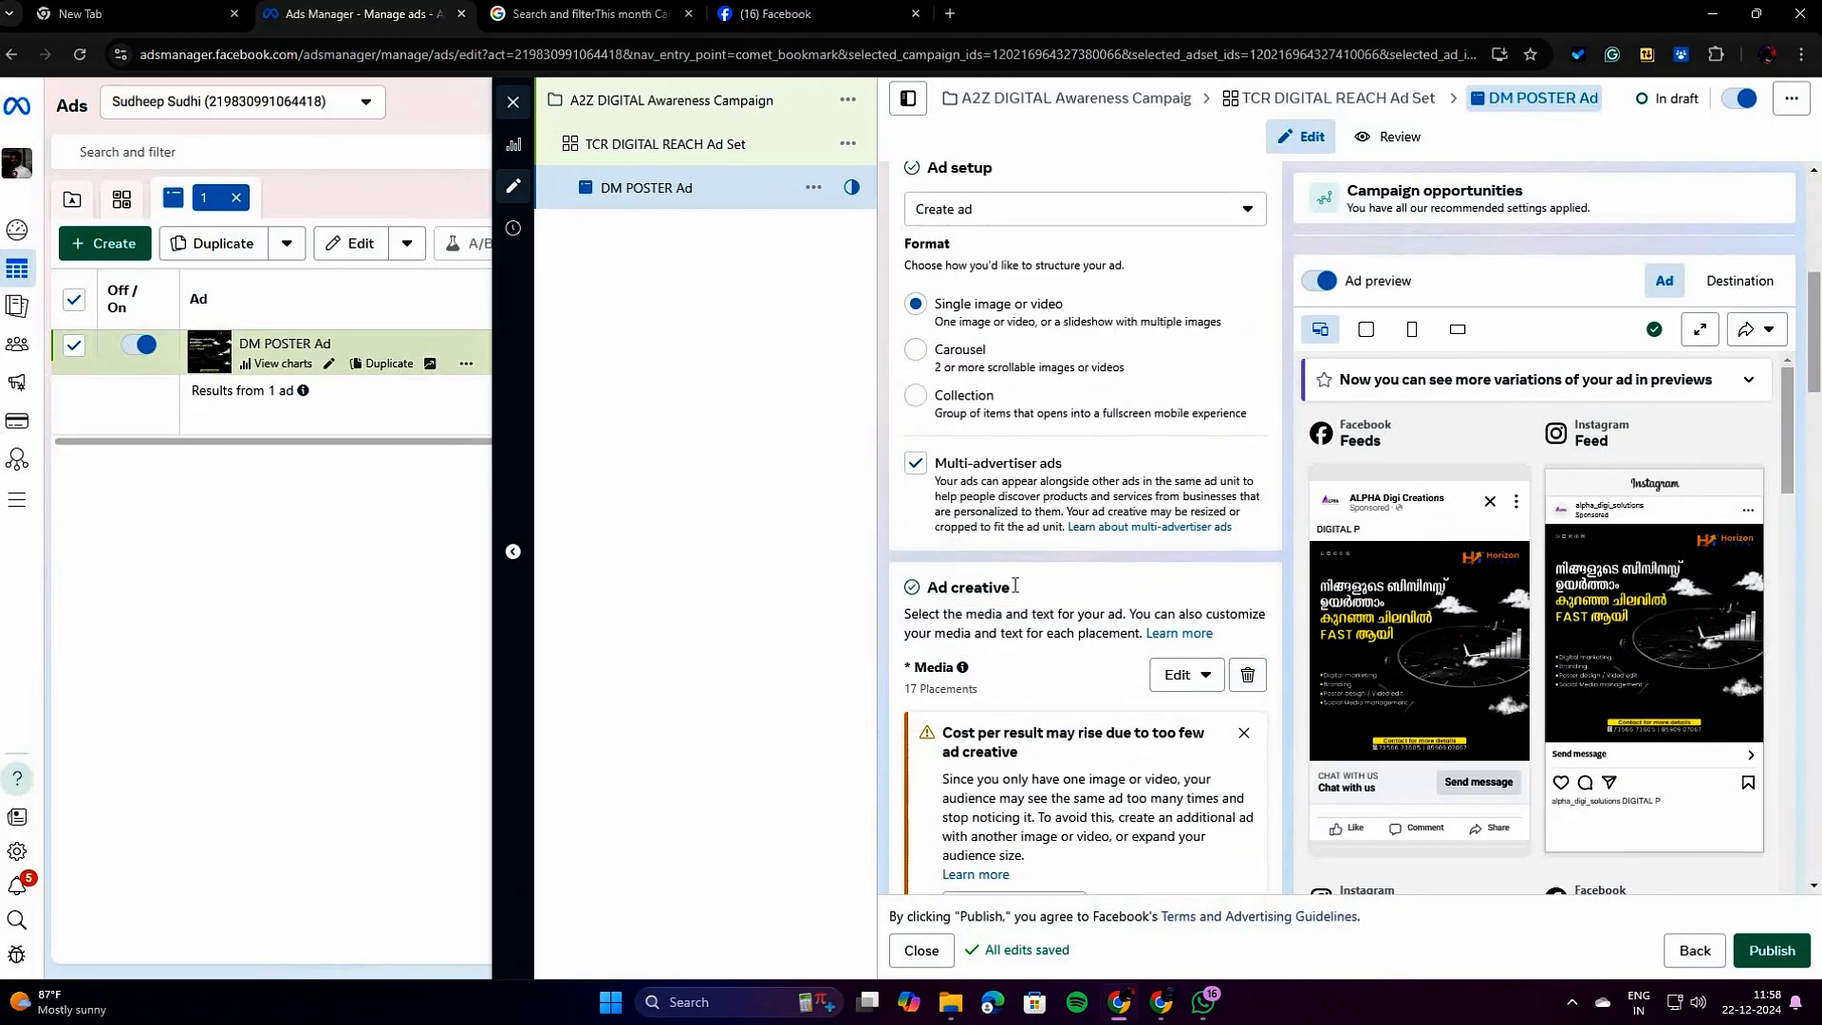
pyautogui.moveTo(926, 409); pyautogui.dragTo(1049, 424)
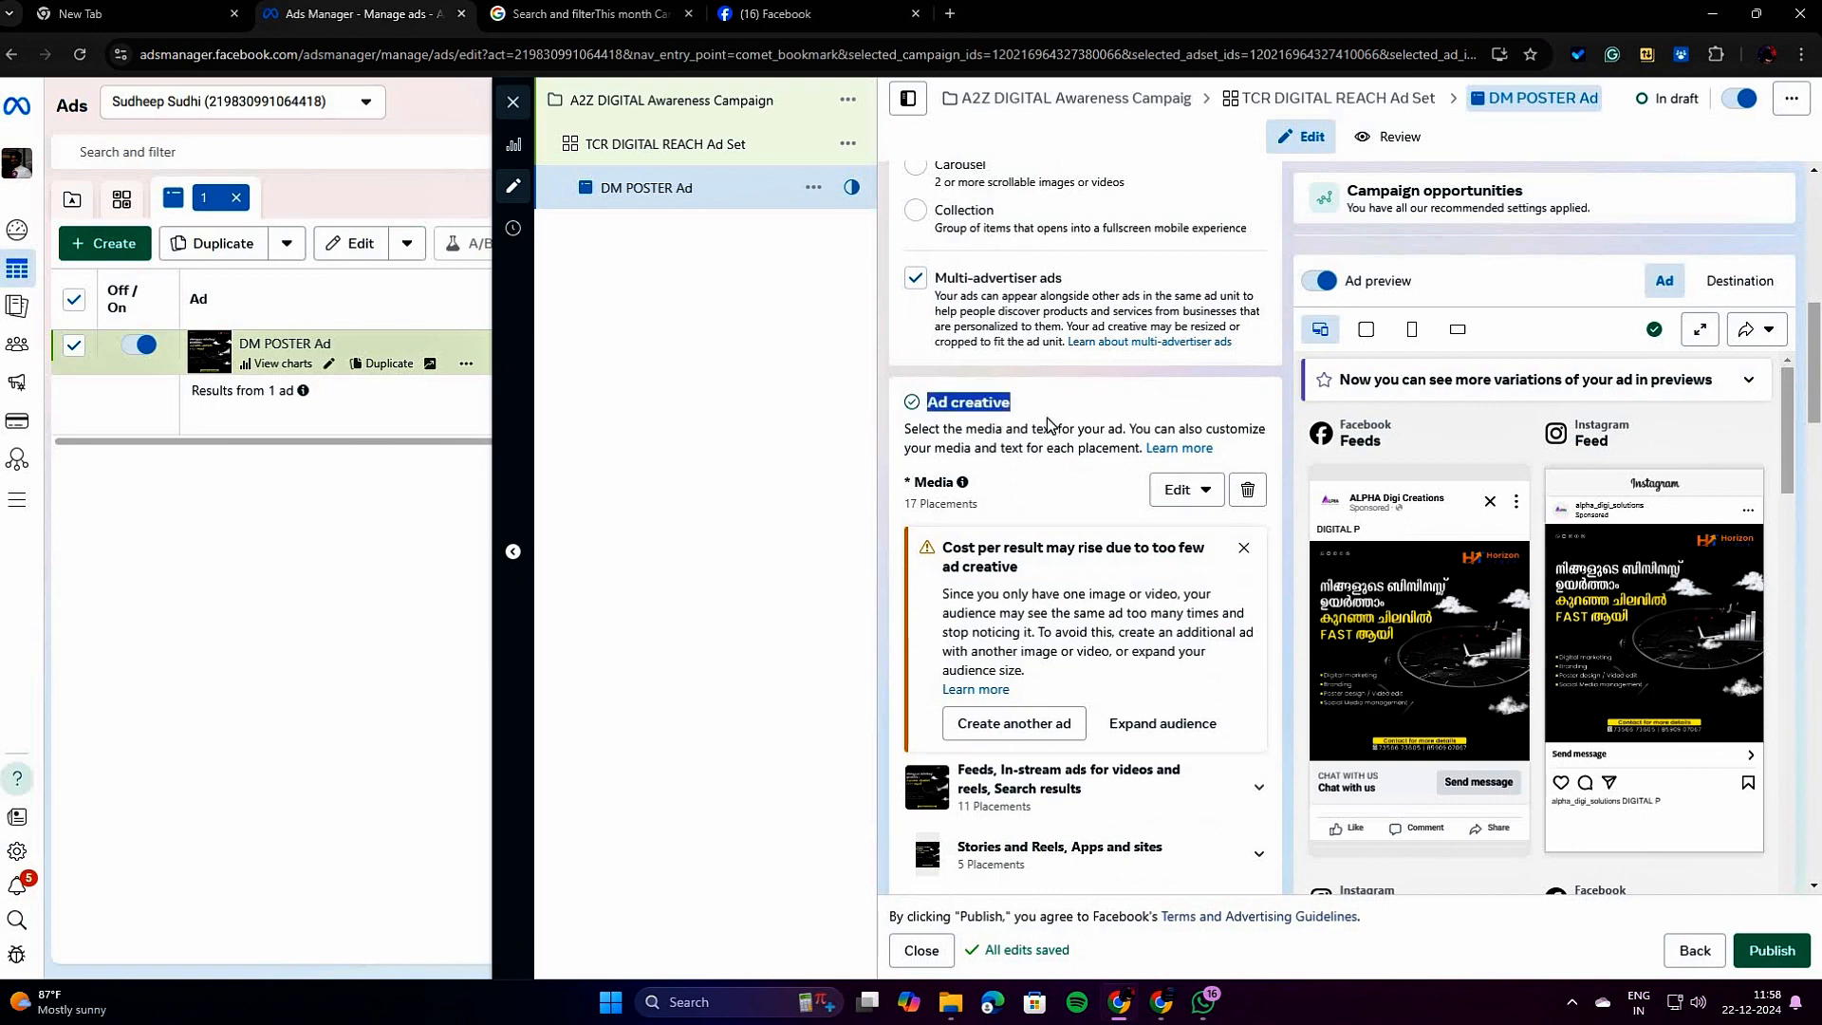
pyautogui.scroll(-8, 1013, 641)
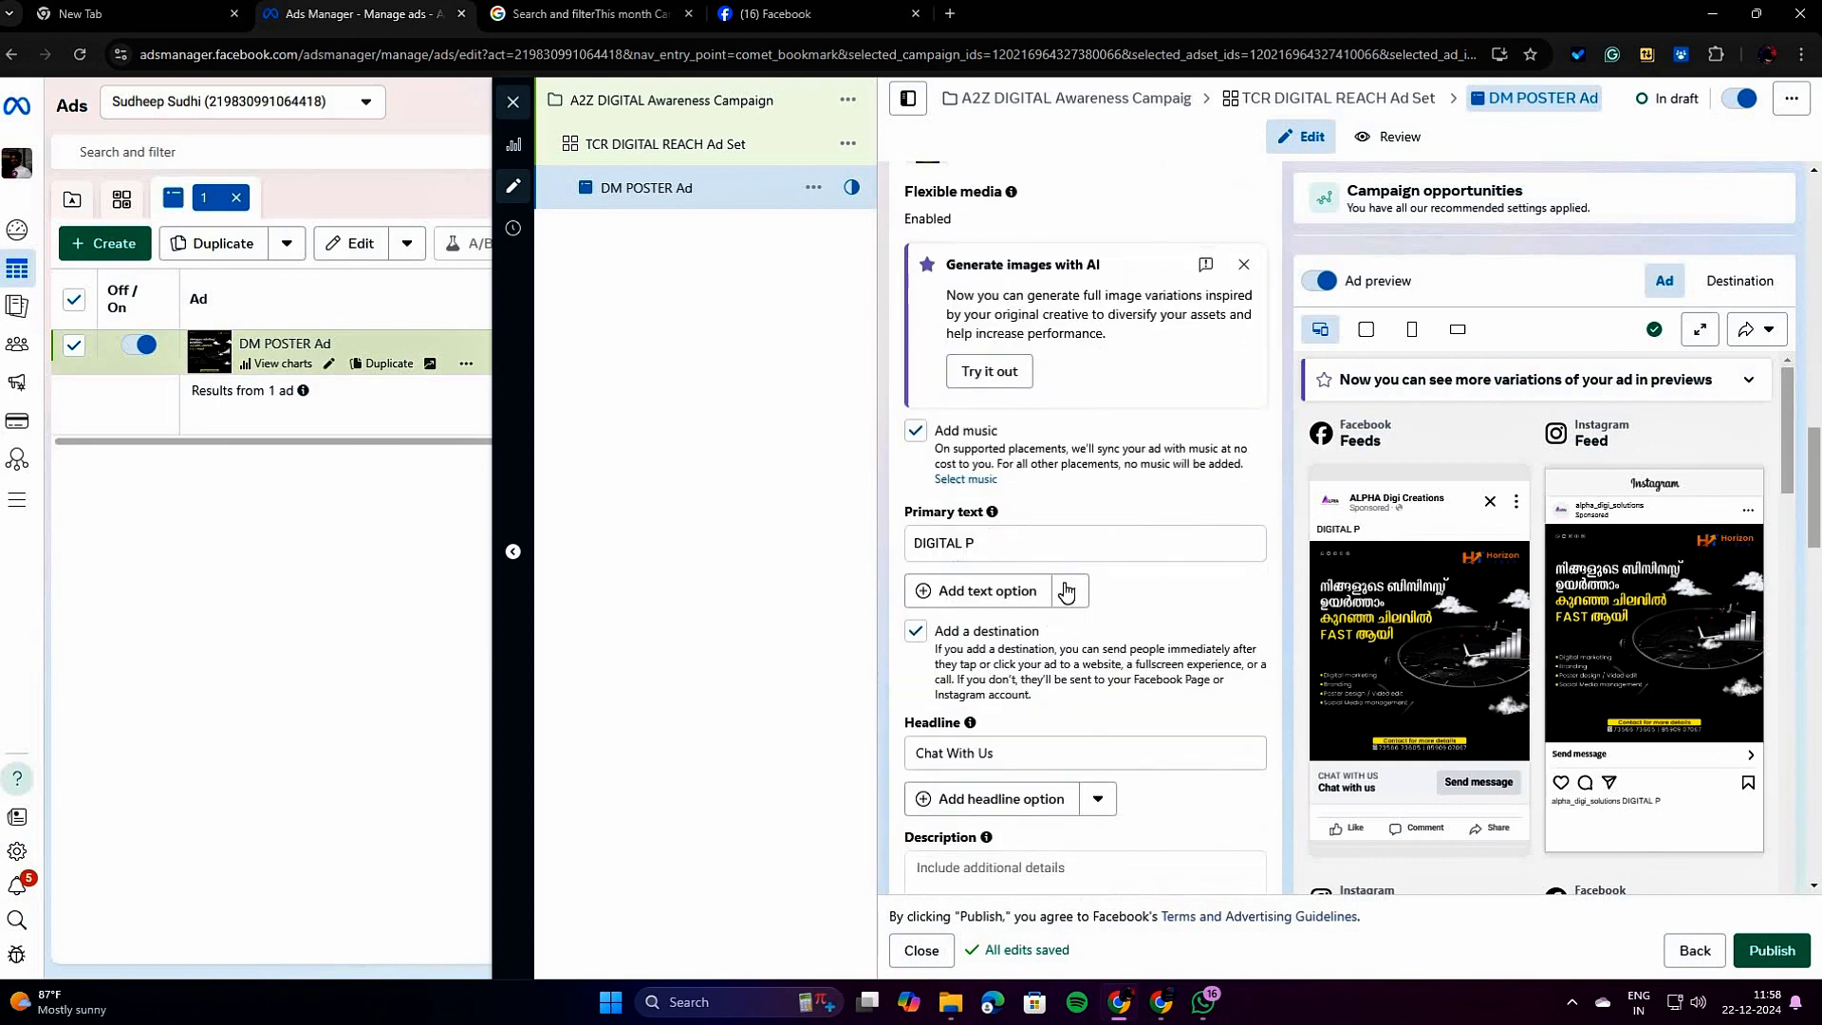
pyautogui.scroll(-9, 1101, 607)
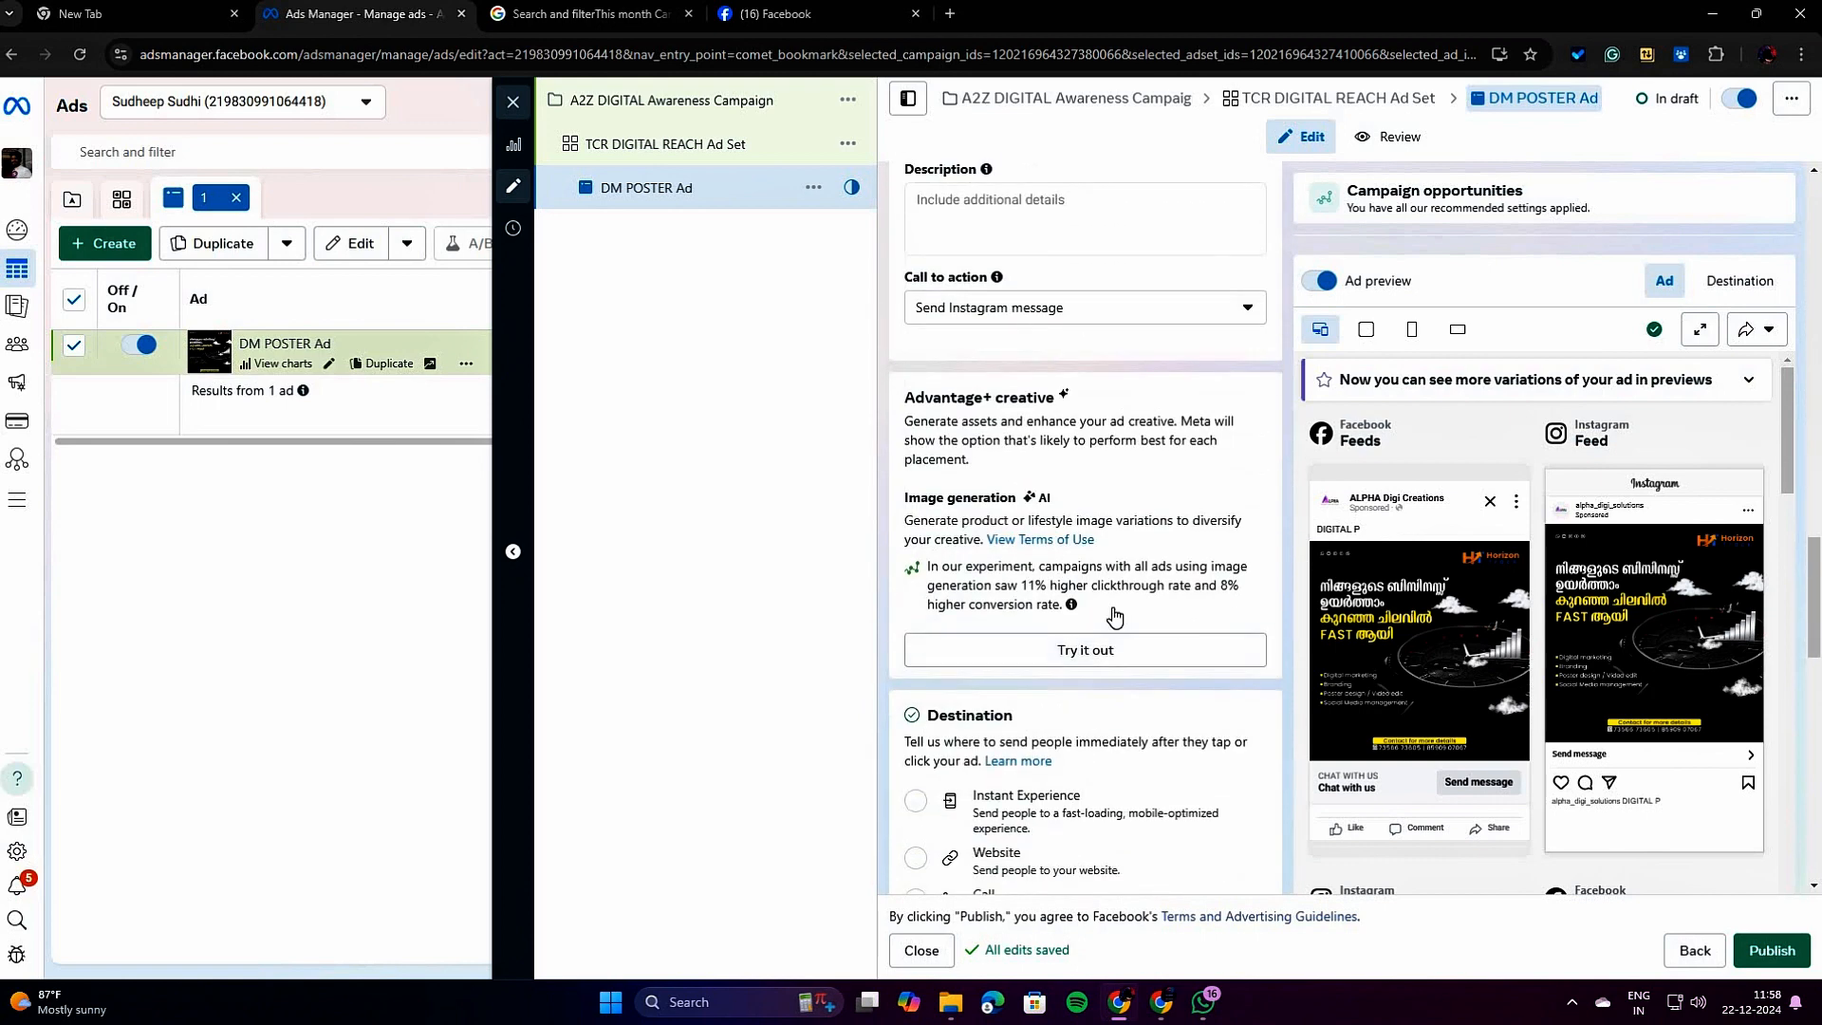
pyautogui.scroll(-2, 1041, 614)
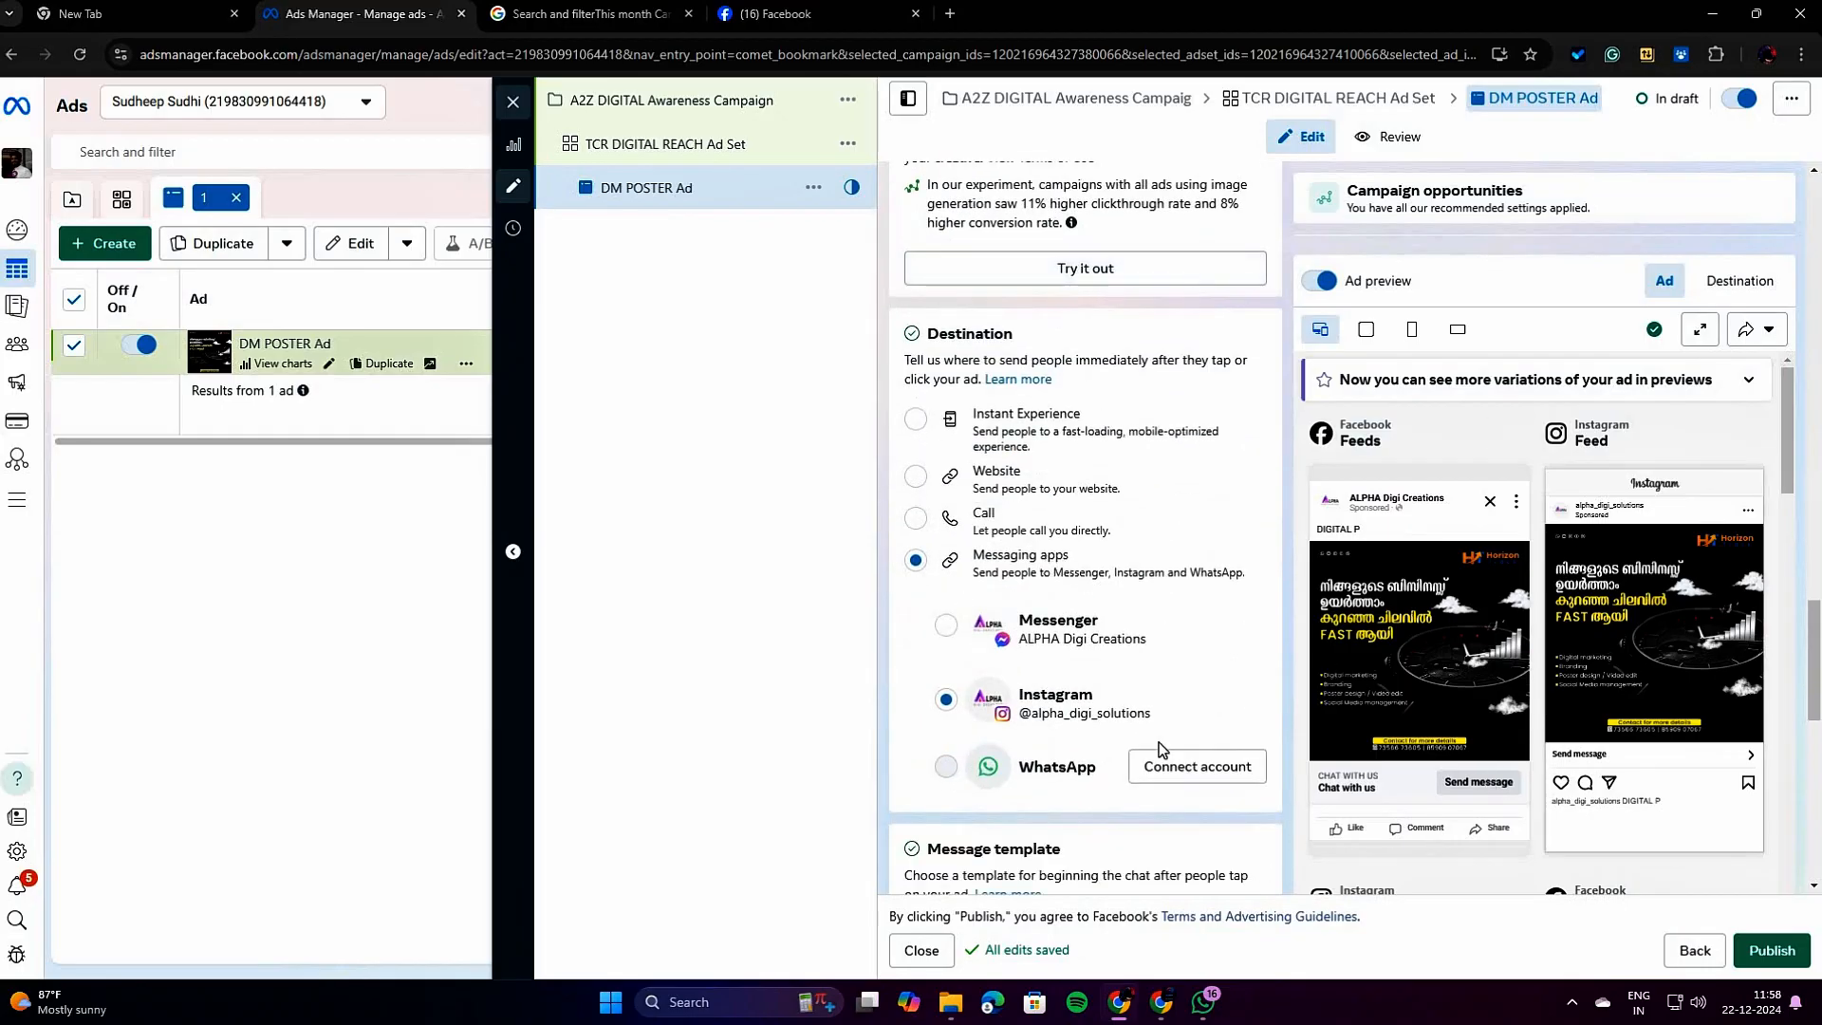
pyautogui.scroll(-12, 1261, 816)
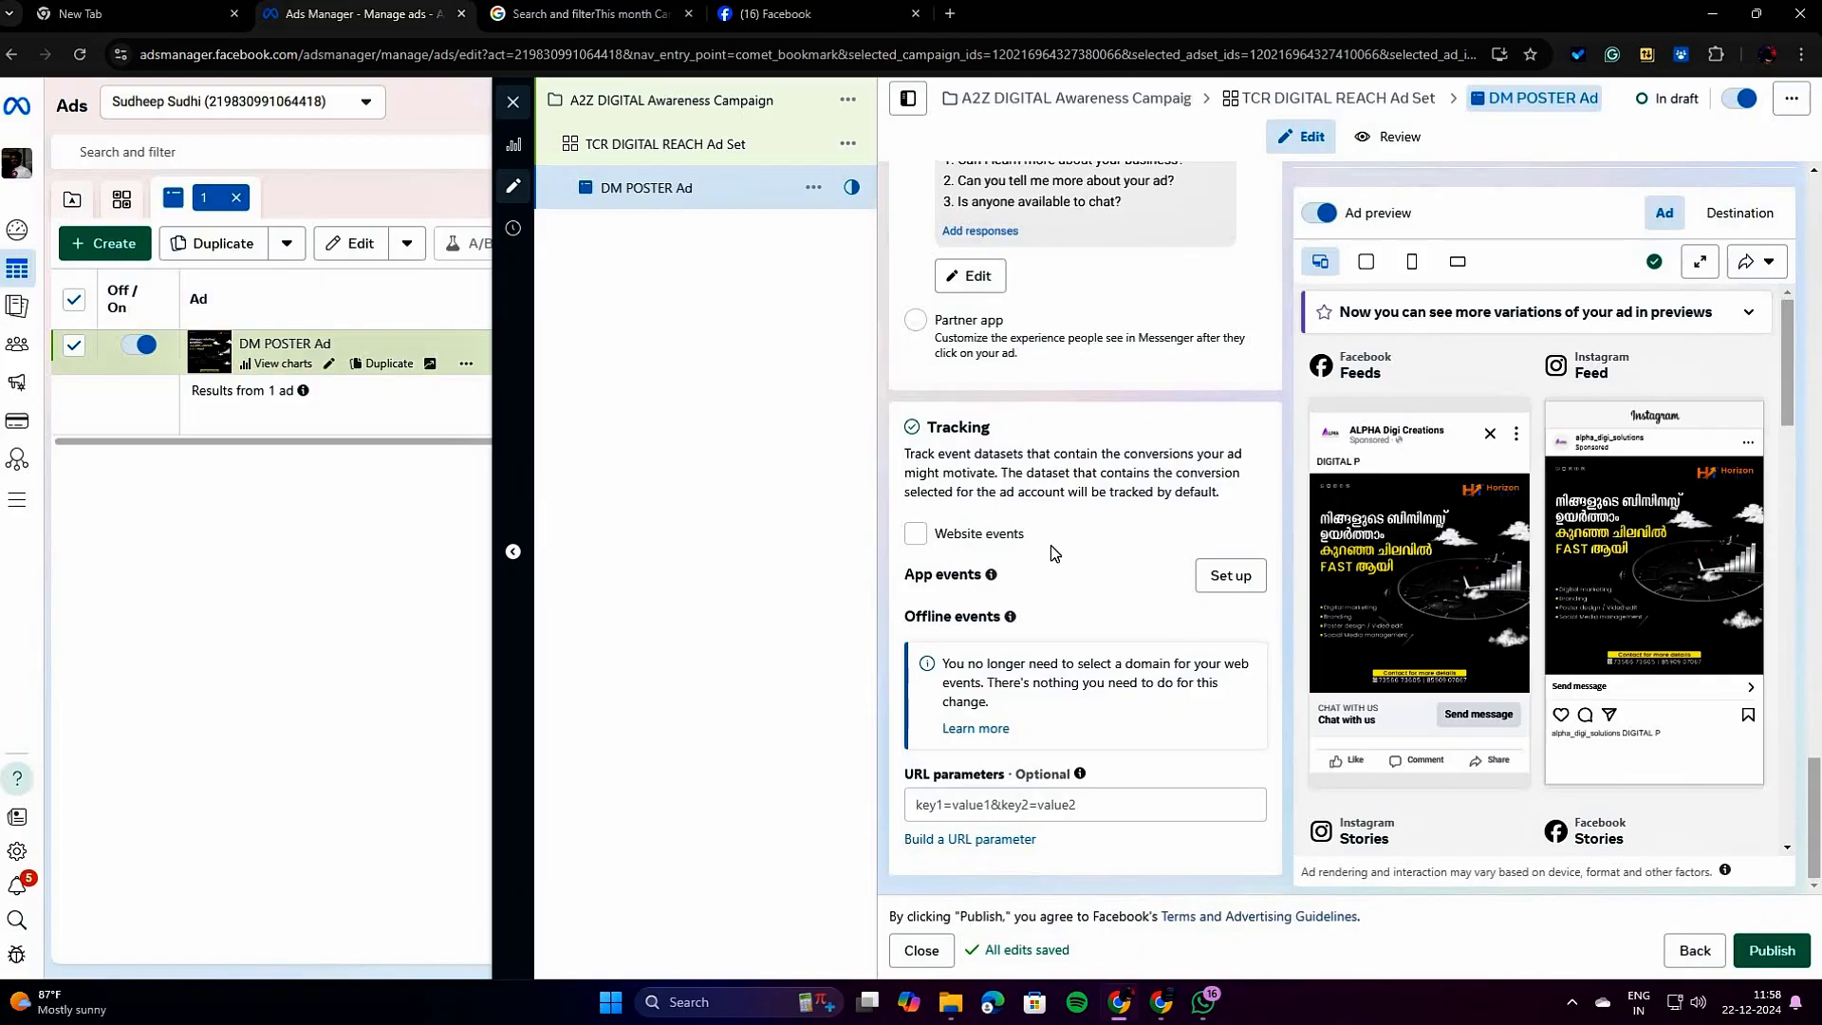
pyautogui.scroll(15, 1052, 553)
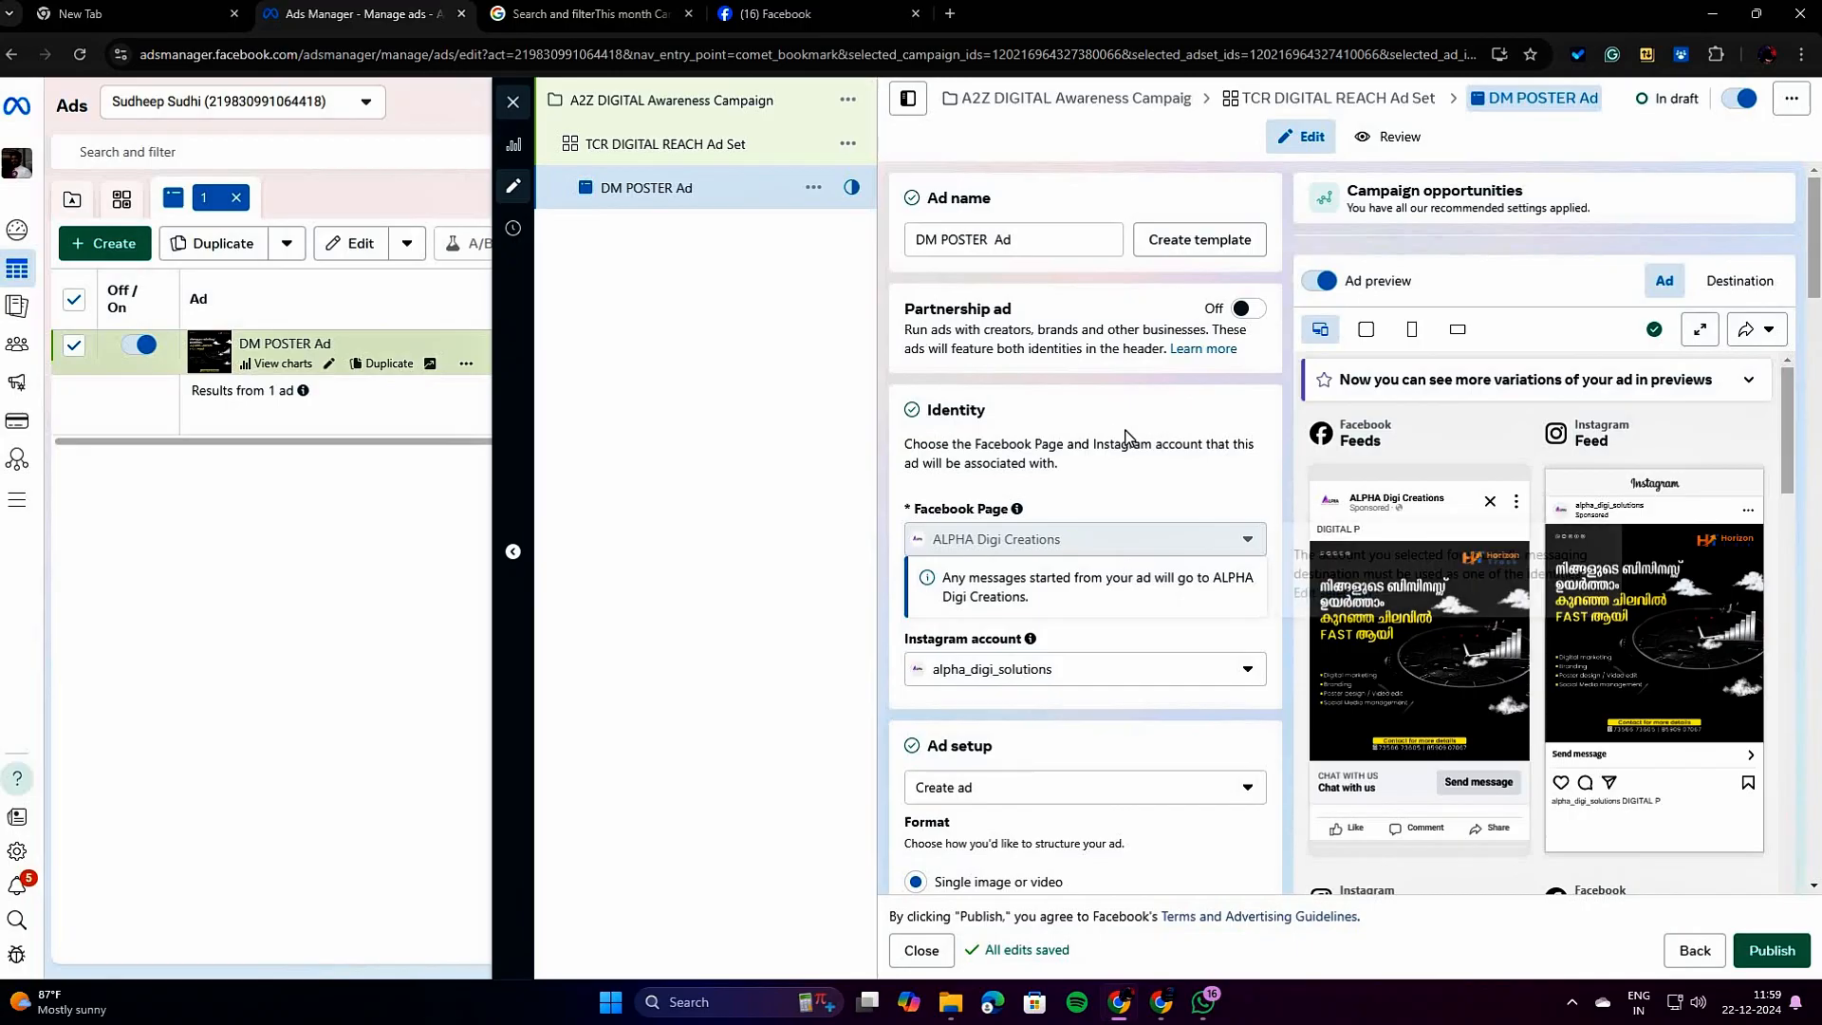
pyautogui.moveTo(1091, 547)
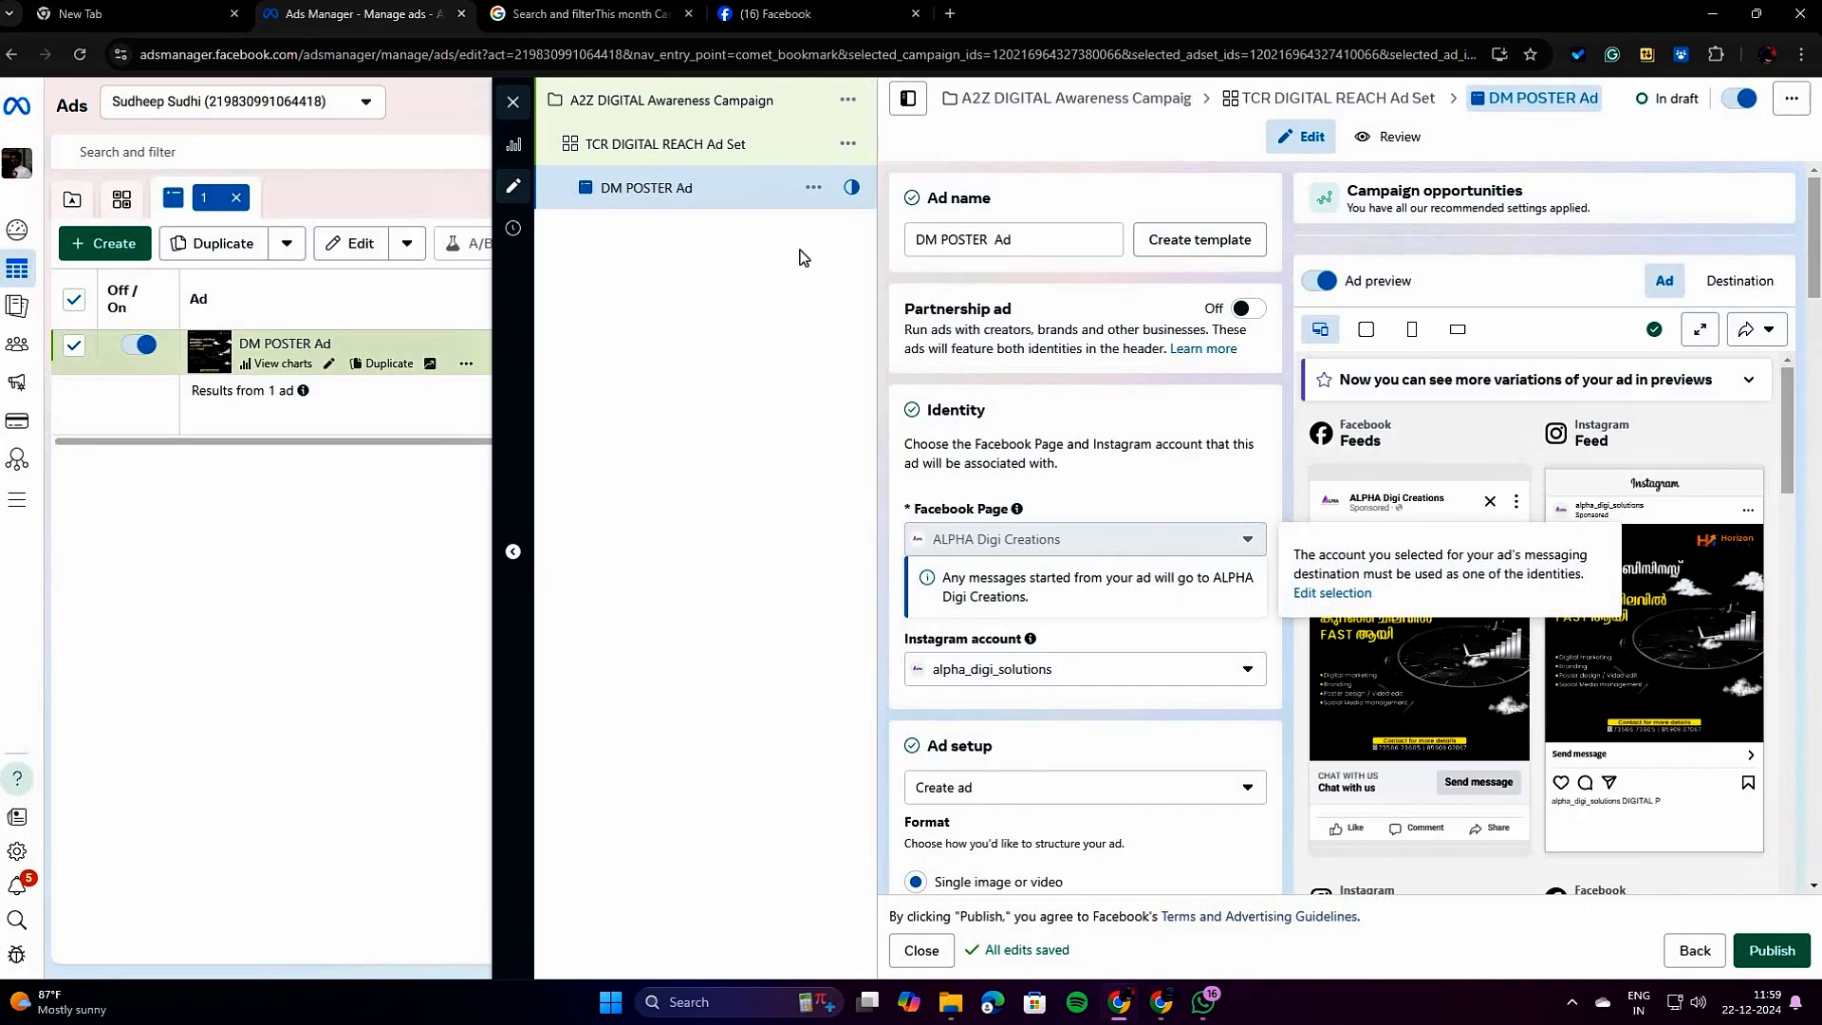
pyautogui.click(725, 113)
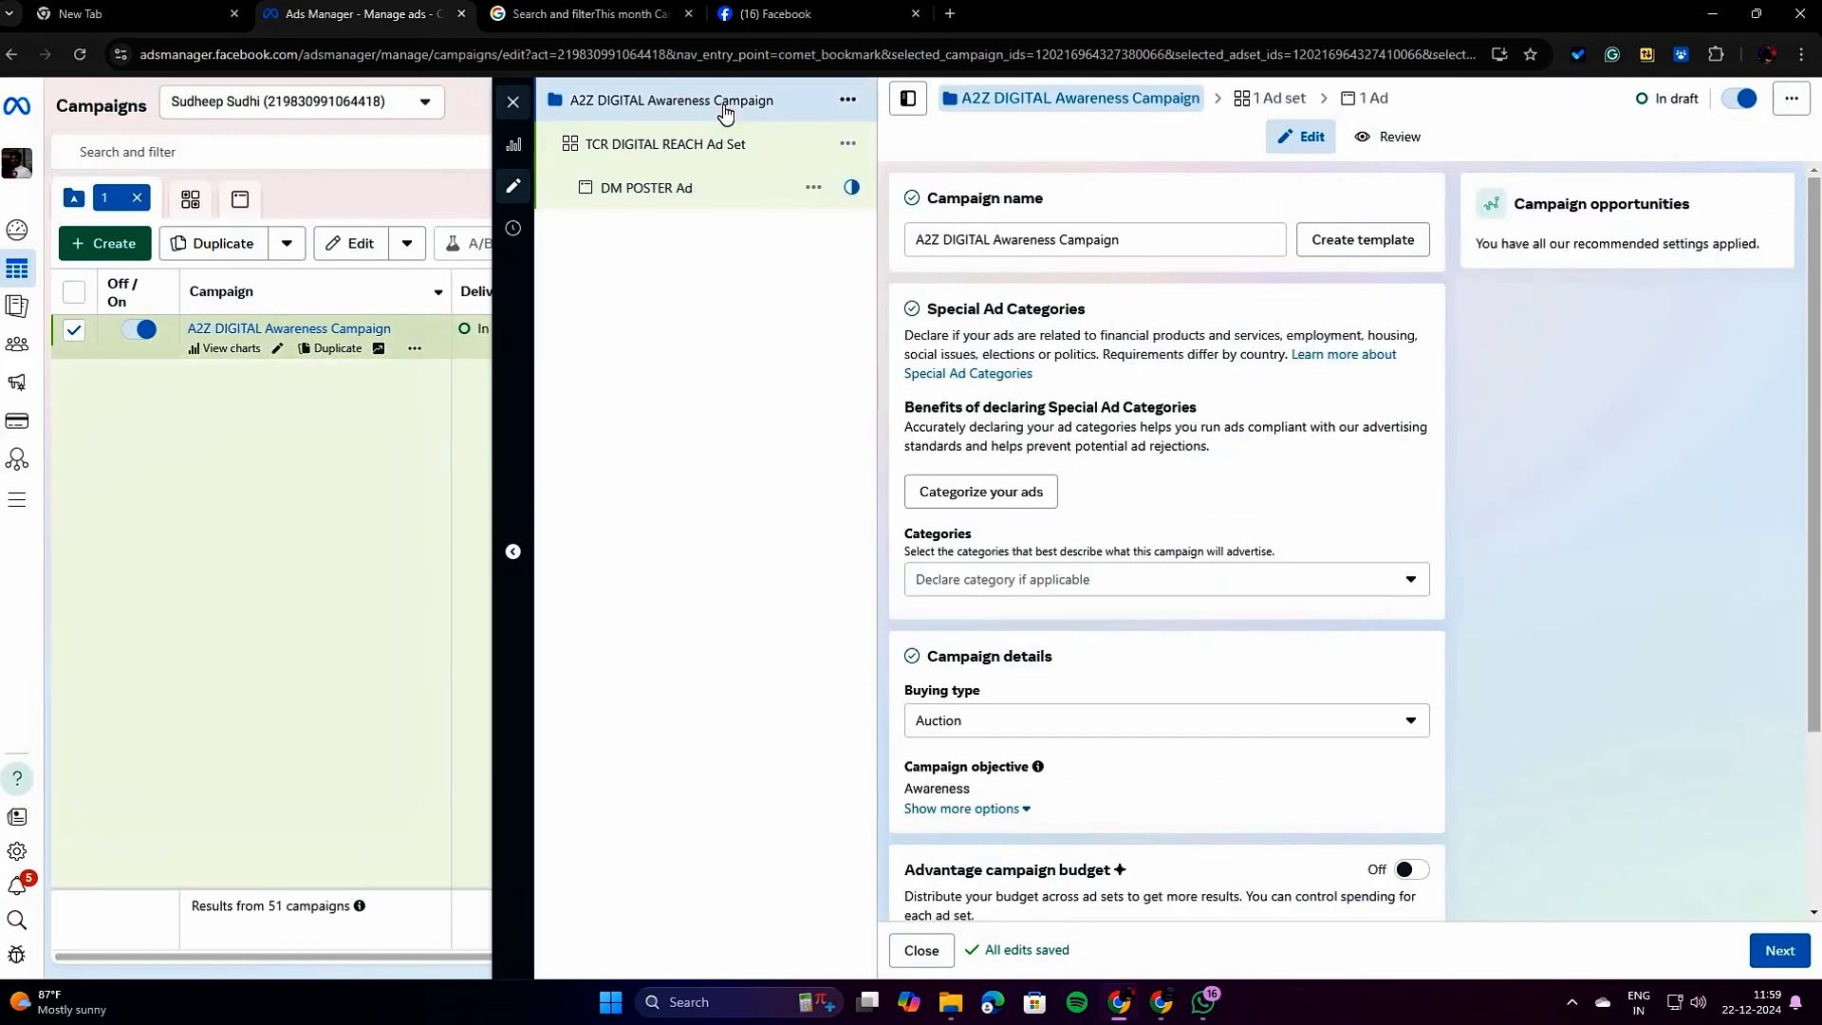
pyautogui.click(685, 167)
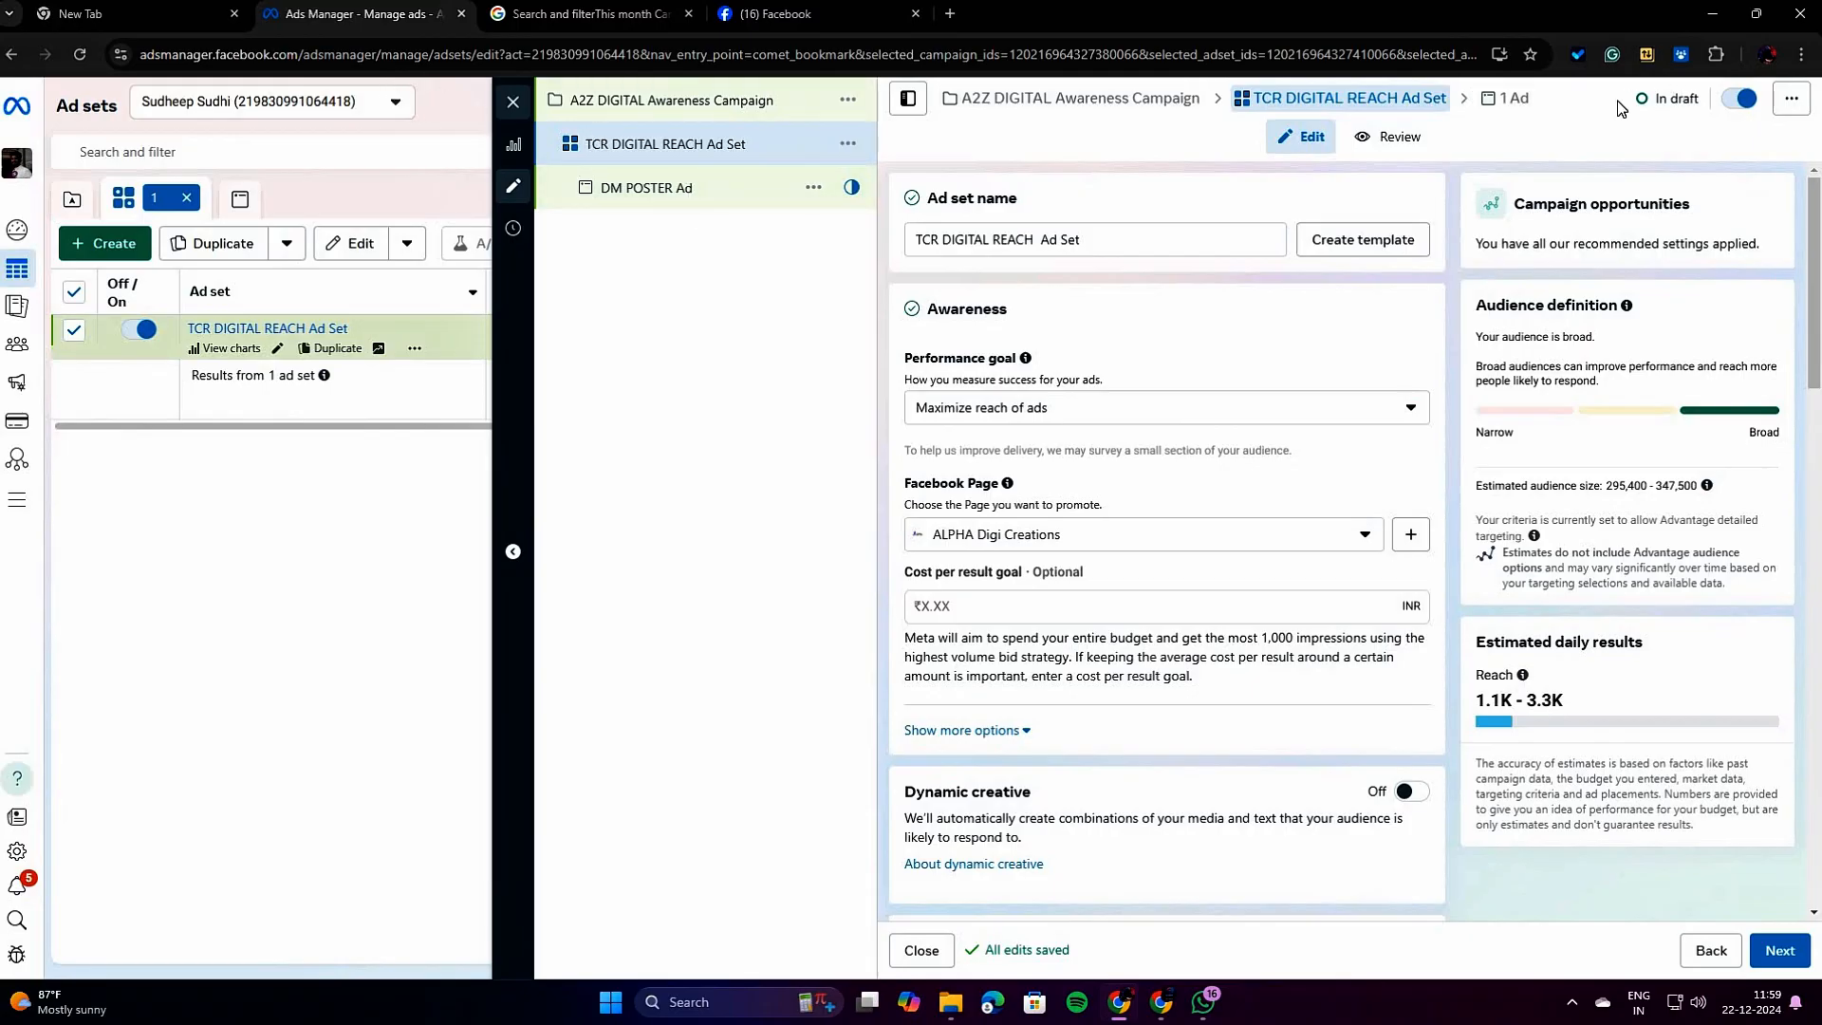
# Close the editor without publishing the draft, and clear the campaign, ad set and ad selections.
pyautogui.click(512, 102)
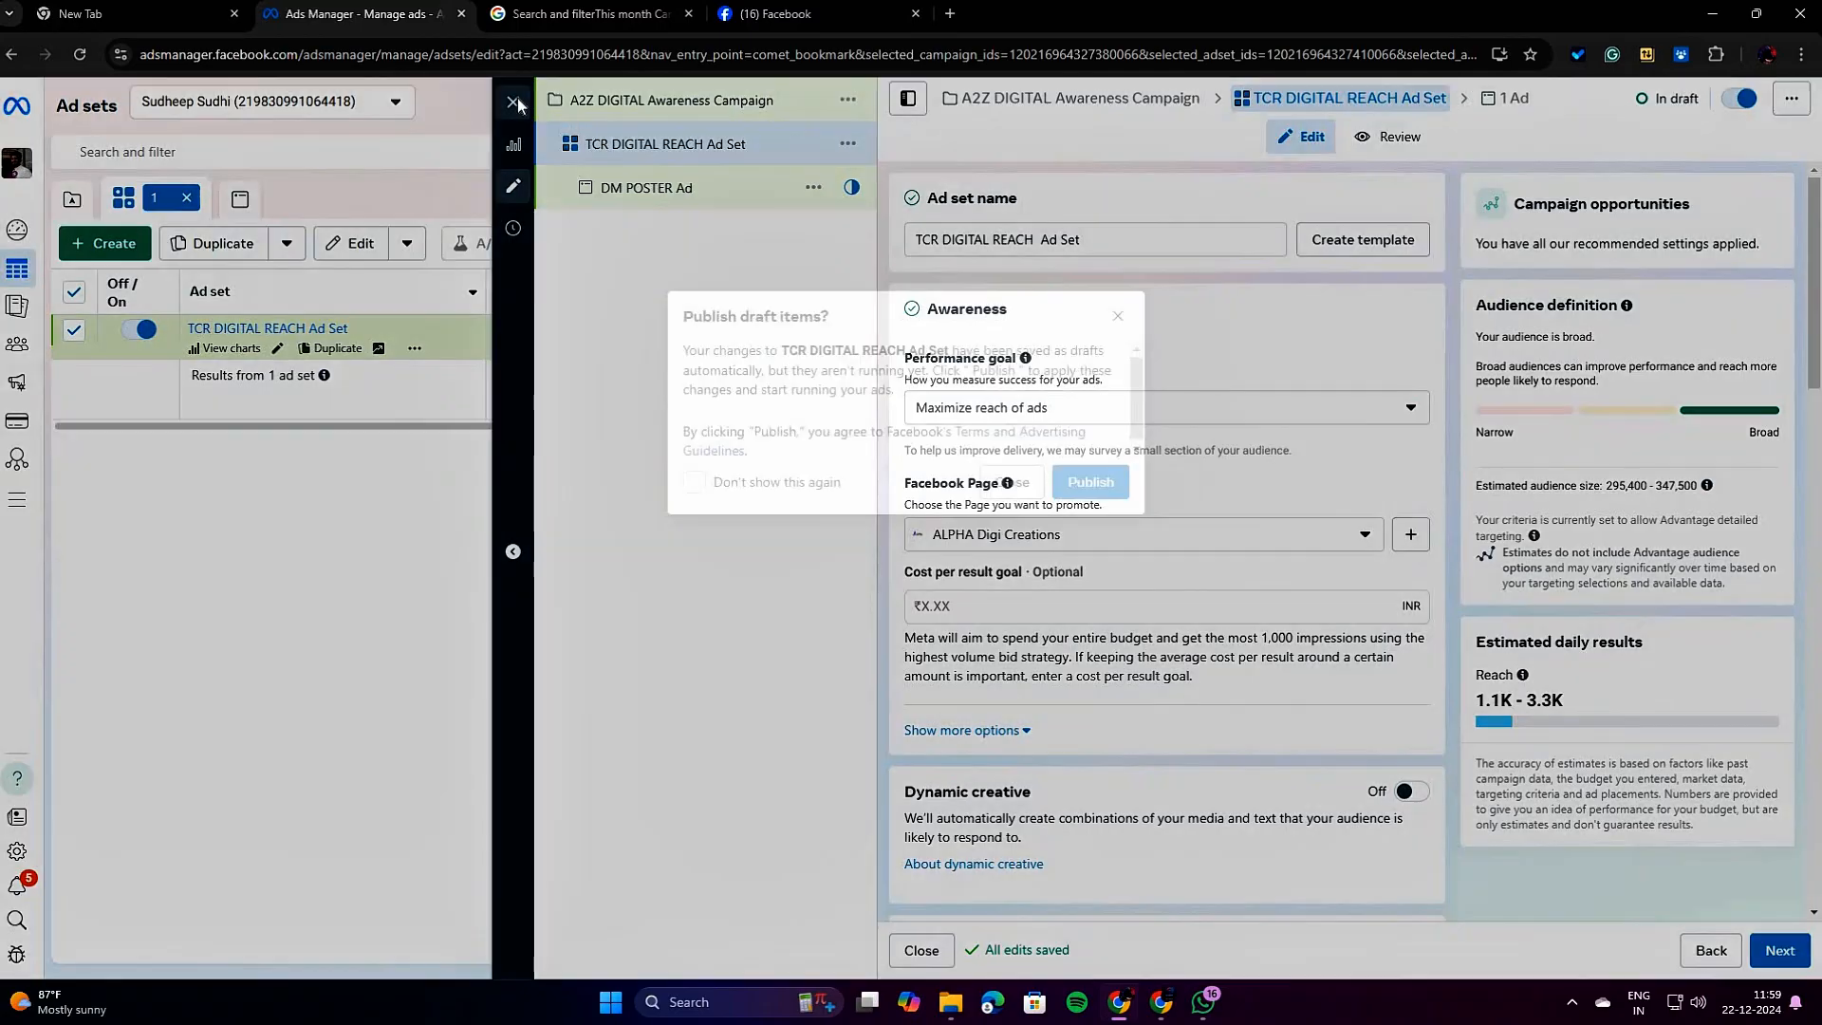
pyautogui.click(1011, 484)
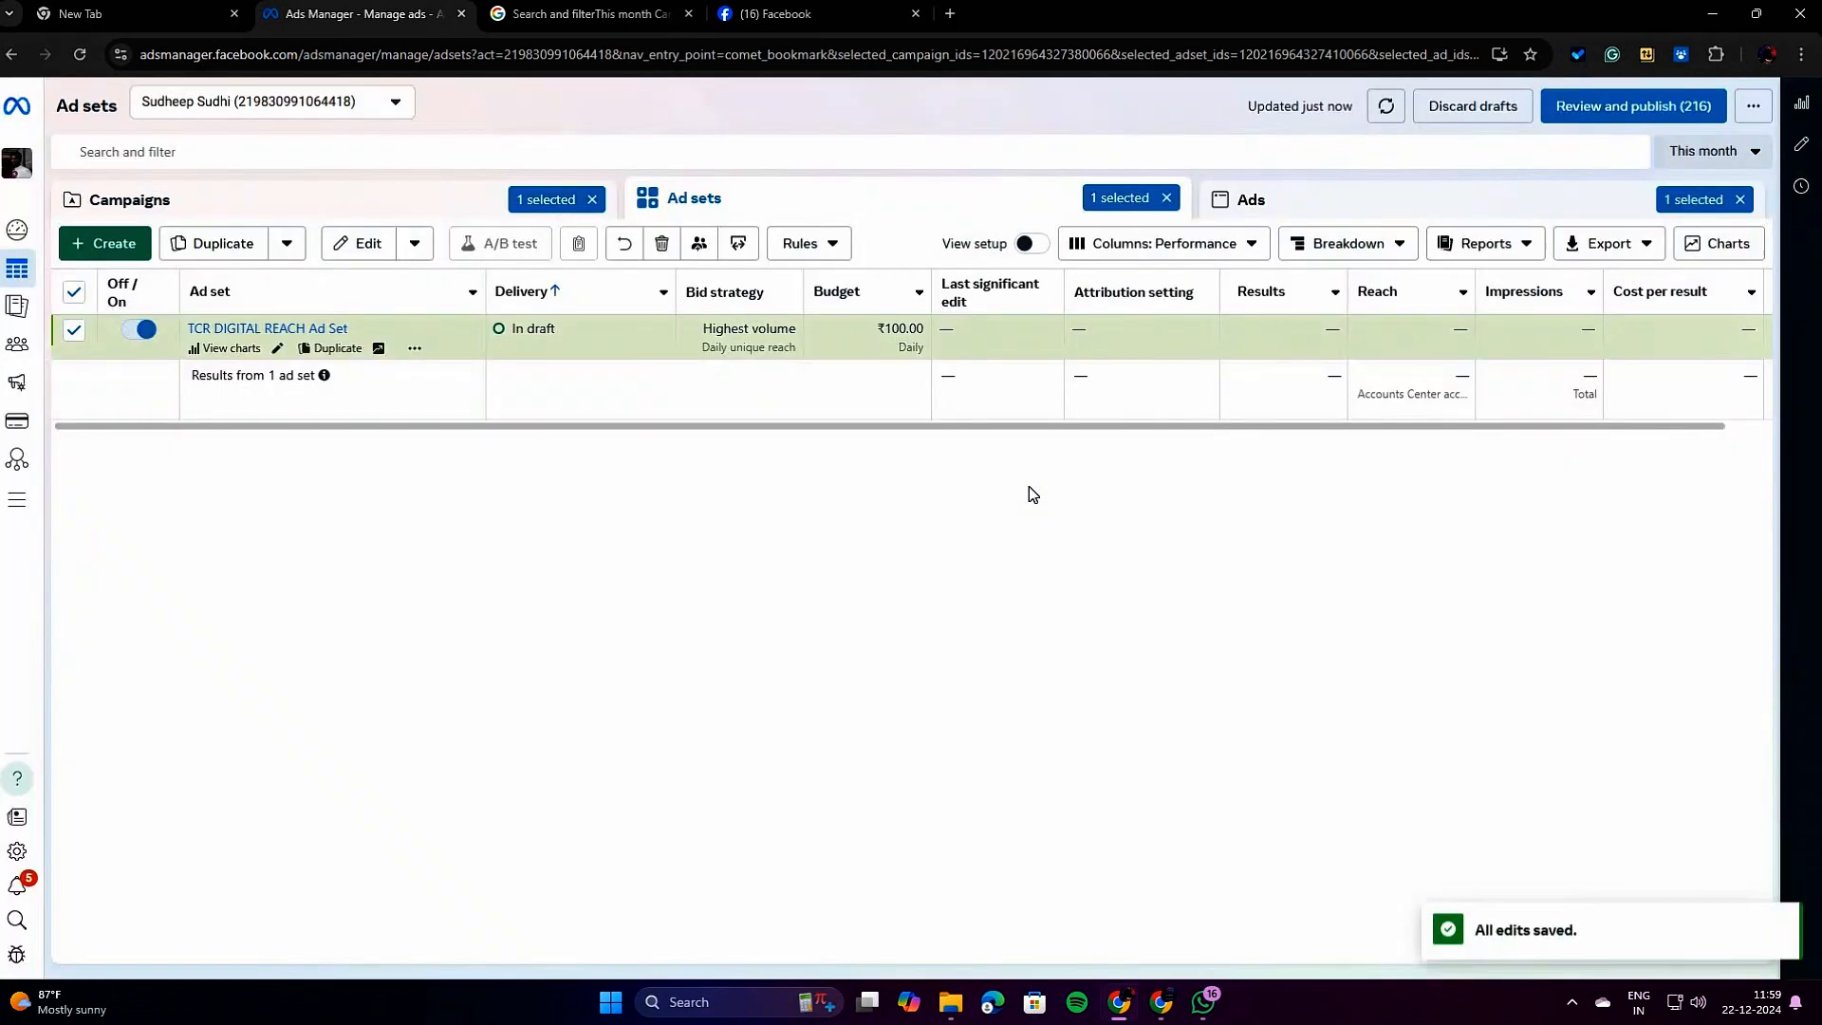
pyautogui.click(591, 199)
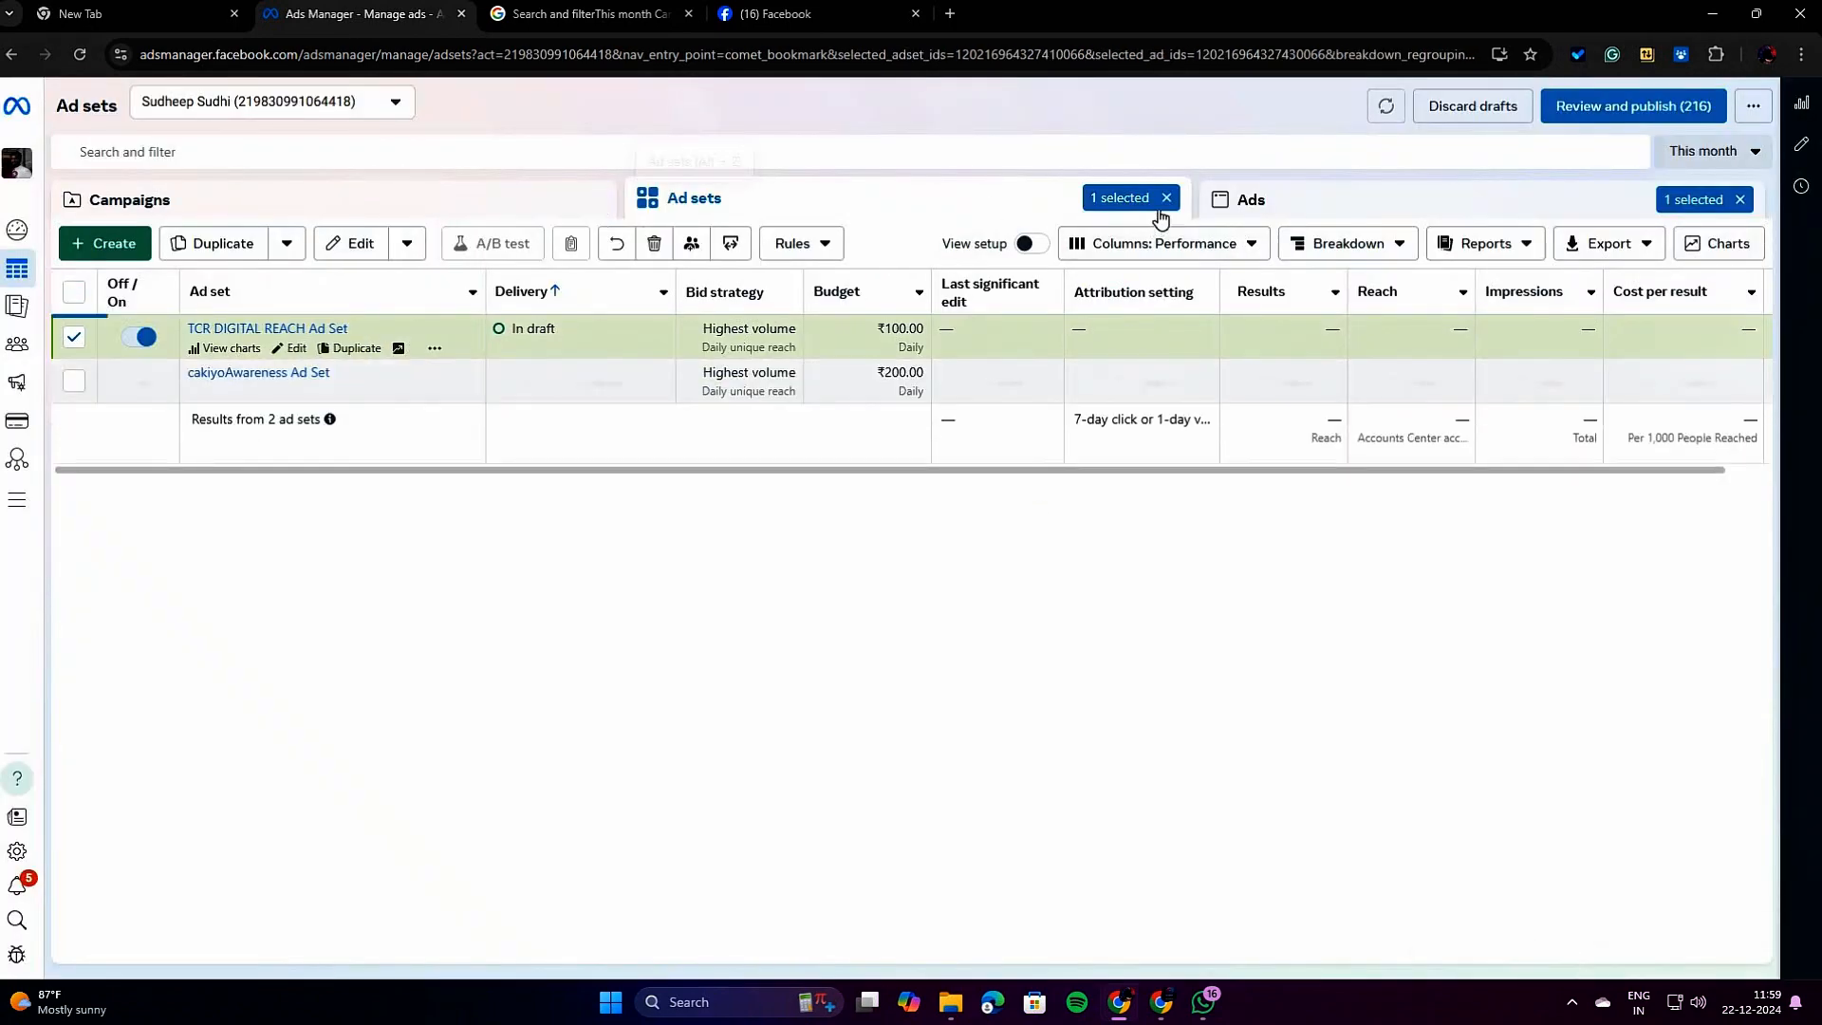
pyautogui.click(1740, 199)
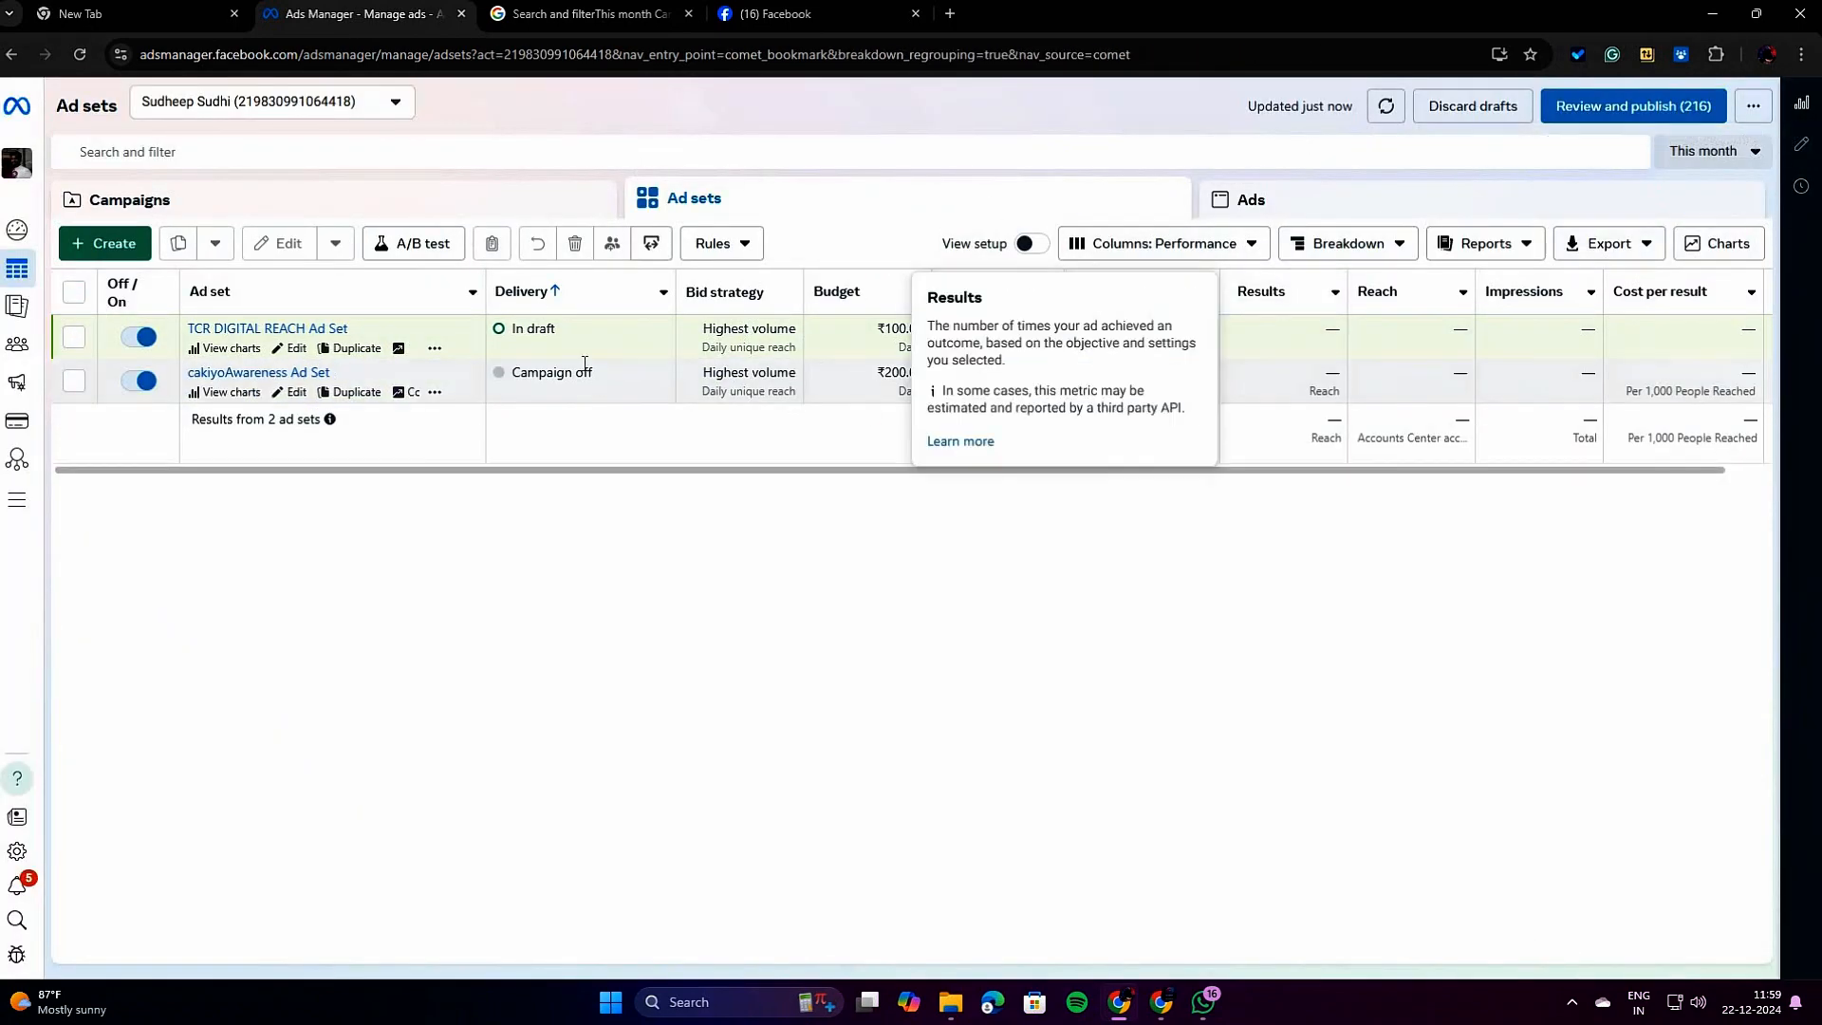